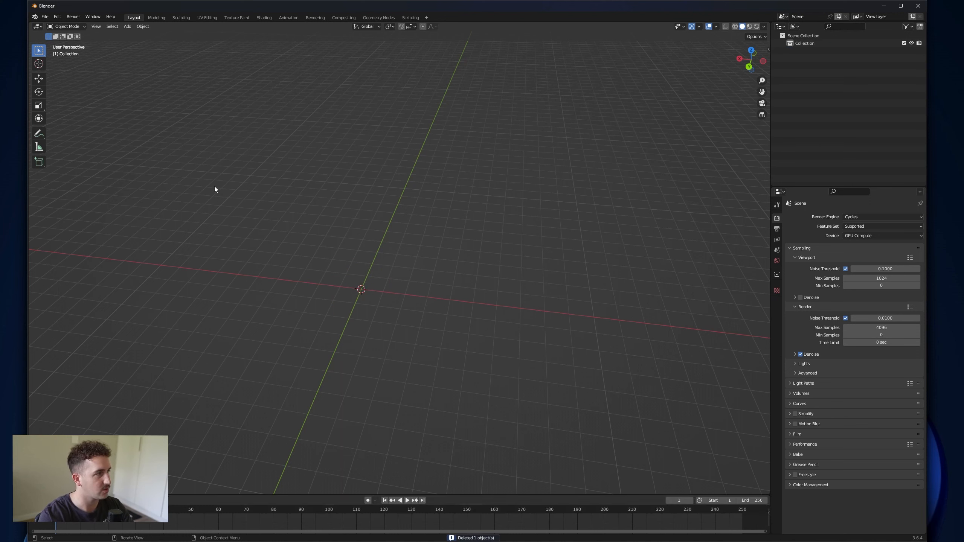
Step: Append the Rug object from Rug.blend in the D:\YOUTUBE\HANGER_HOW-TO\Hanger_Free-Pack folder
{"action": "left_click", "coordinate": [45, 17]}
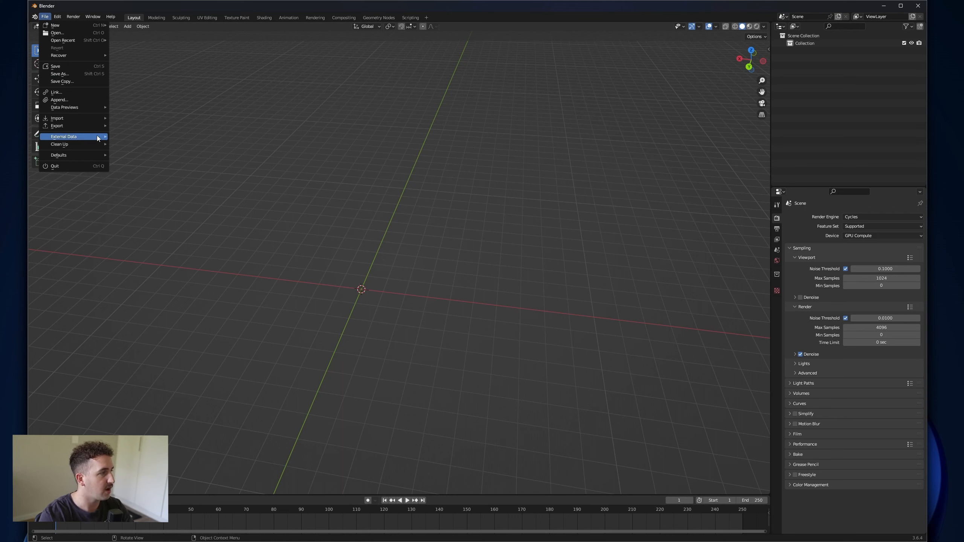
{"action": "left_click", "coordinate": [59, 99]}
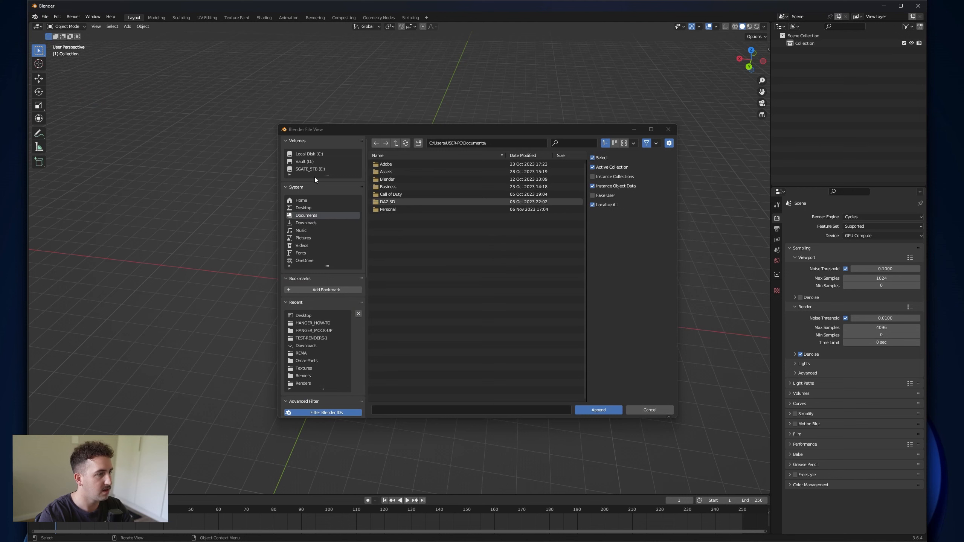
{"action": "left_click", "coordinate": [315, 162]}
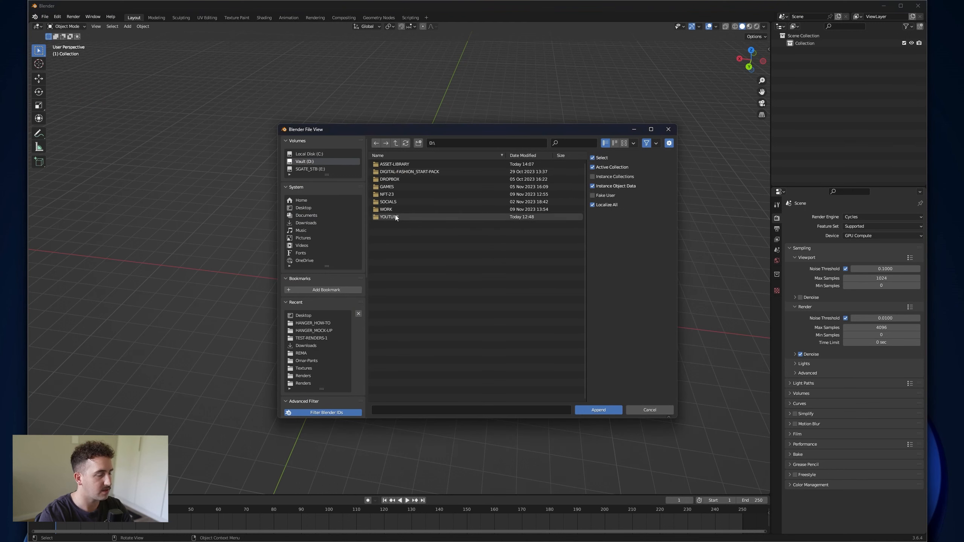
{"action": "double_click", "coordinate": [389, 217]}
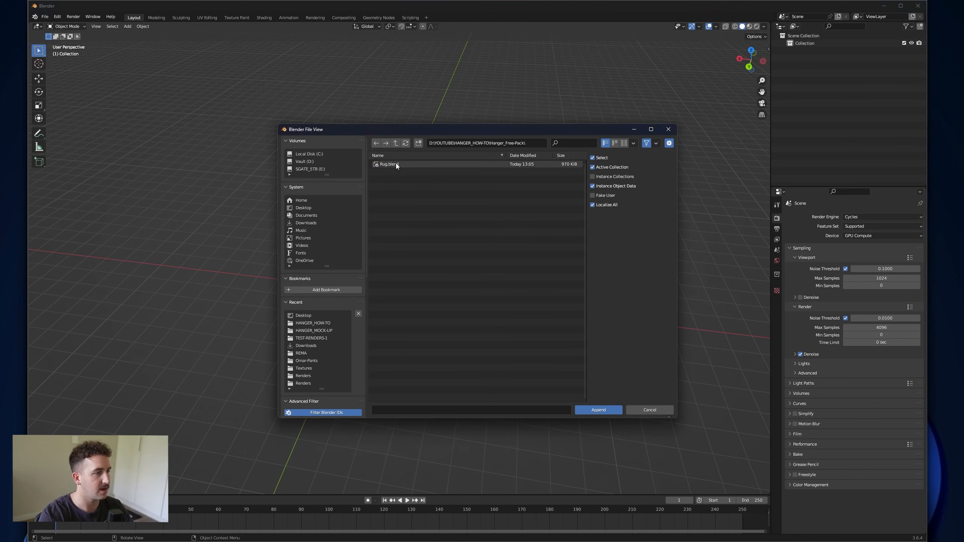
{"action": "left_click", "coordinate": [393, 164]}
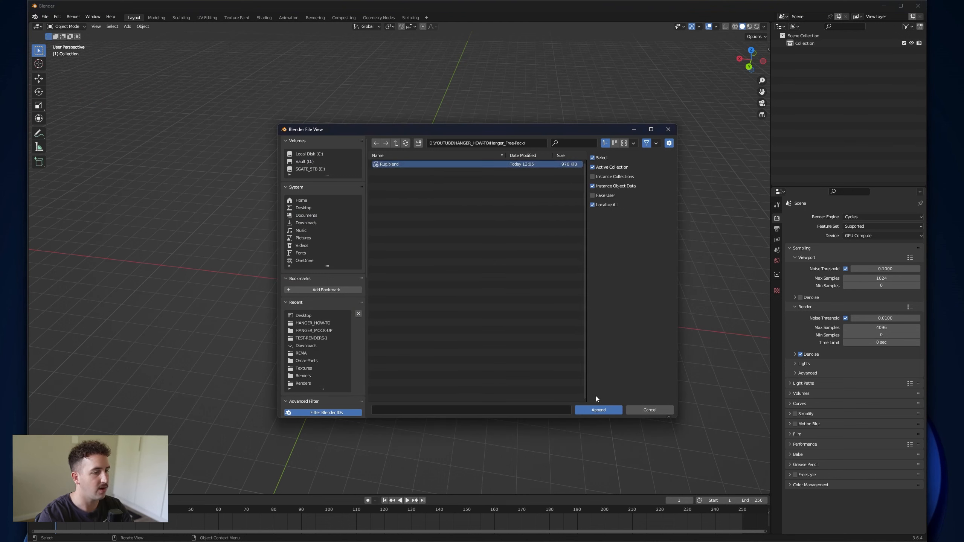
{"action": "left_click", "coordinate": [601, 410]}
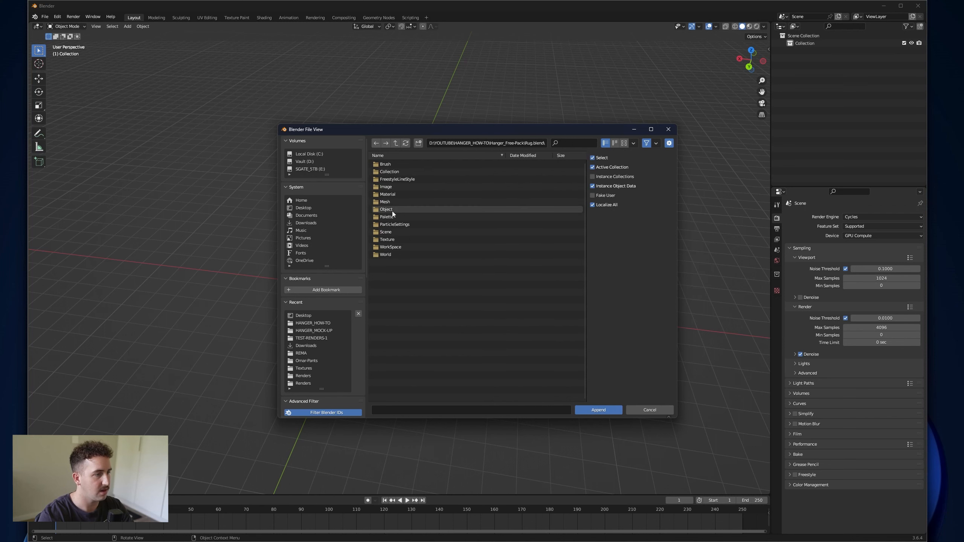
{"action": "left_click", "coordinate": [391, 210]}
{"action": "left_click", "coordinate": [387, 165]}
{"action": "left_click", "coordinate": [598, 410]}
Step: Import Hanger.fbx from the Hanger_Free-Pack folder into the scene
{"action": "middle_click_drag", "start_coordinate": [323, 346], "coordinate": [439, 337]}
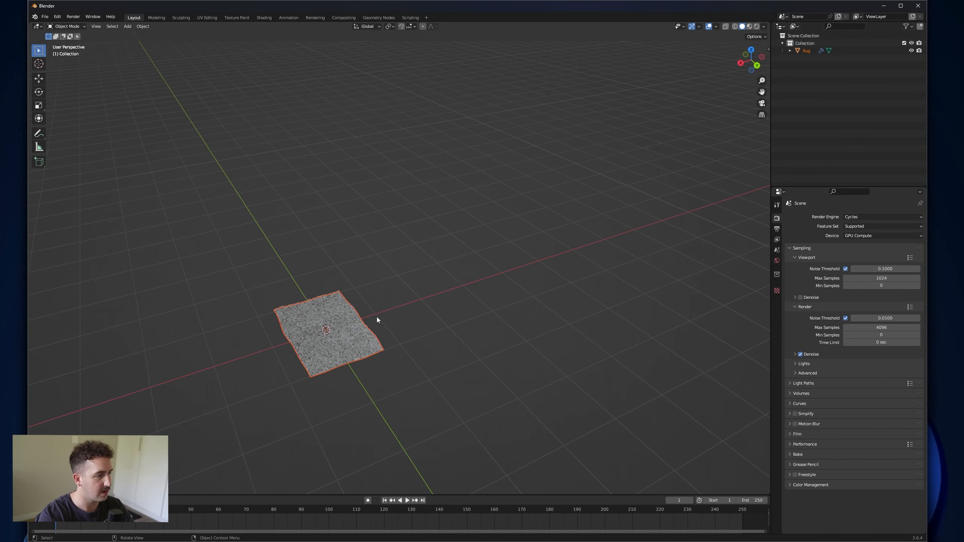
{"action": "left_click", "coordinate": [44, 17]}
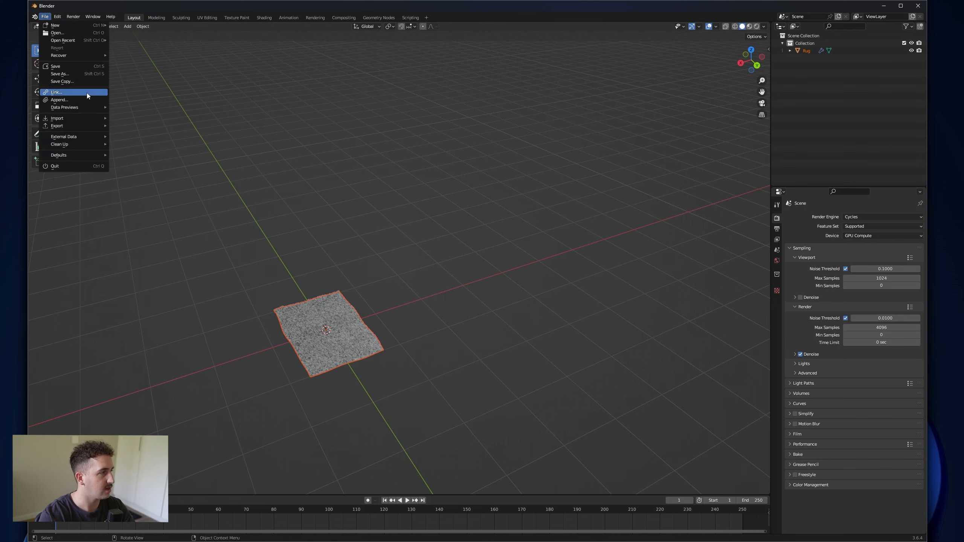
{"action": "mouse_move", "coordinate": [97, 118]}
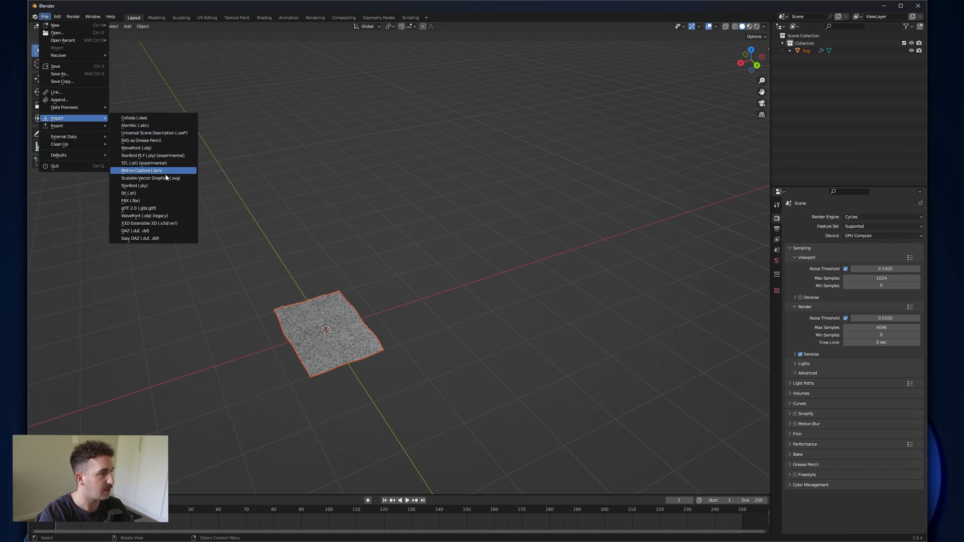
{"action": "left_click", "coordinate": [168, 200]}
{"action": "double_click", "coordinate": [380, 191]}
{"action": "left_click", "coordinate": [394, 175]}
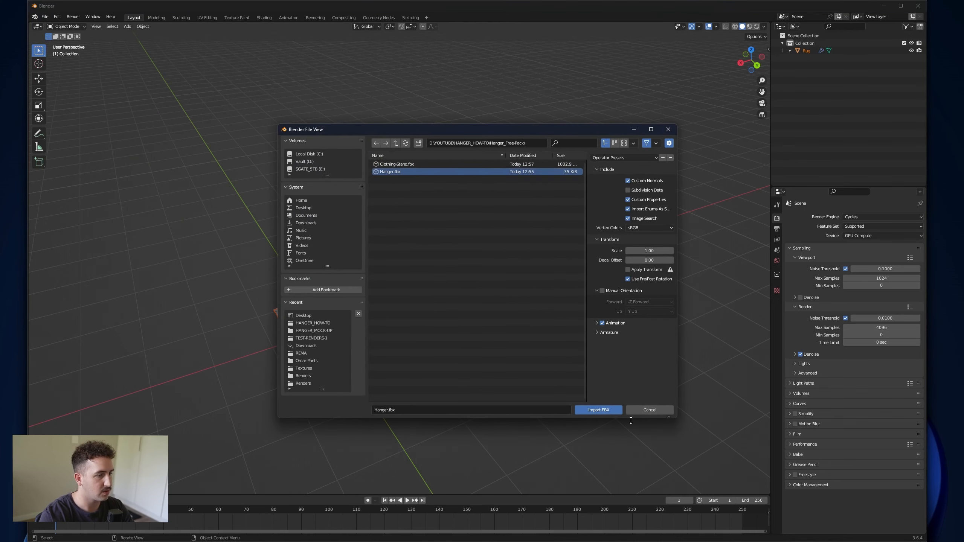
{"action": "left_click", "coordinate": [605, 409]}
Step: Raise both imported hanger objects along the Z axis well above the rug and deselect them
{"action": "key", "text": "g"}
{"action": "key", "text": "z"}
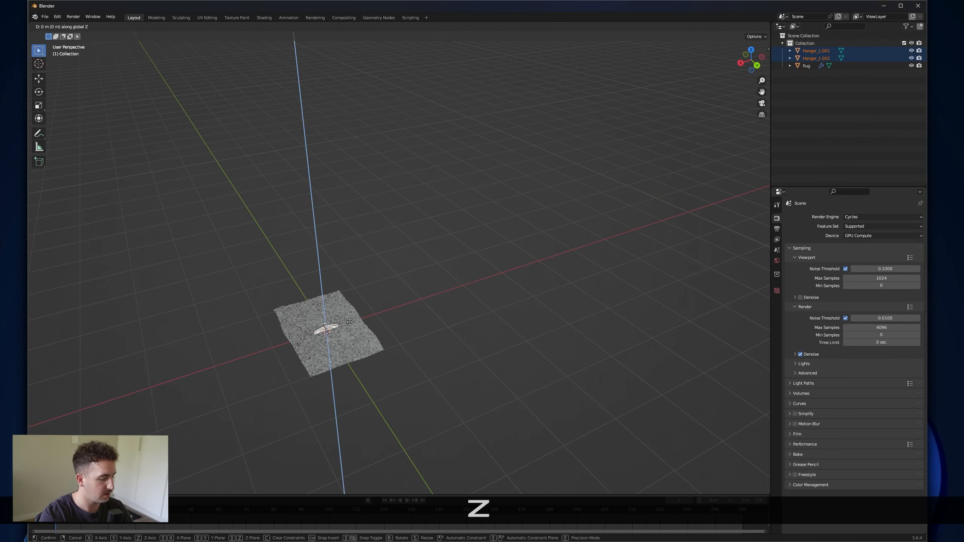
{"action": "left_click", "coordinate": [357, 234]}
{"action": "middle_click_drag", "start_coordinate": [427, 251], "coordinate": [371, 227]}
{"action": "left_click", "coordinate": [406, 225]}
Step: Import Clothing-Stand.fbx from the Hanger_Free-Pack folder into the scene
{"action": "middle_click_drag", "start_coordinate": [455, 238], "coordinate": [395, 247]}
{"action": "left_click", "coordinate": [50, 18]}
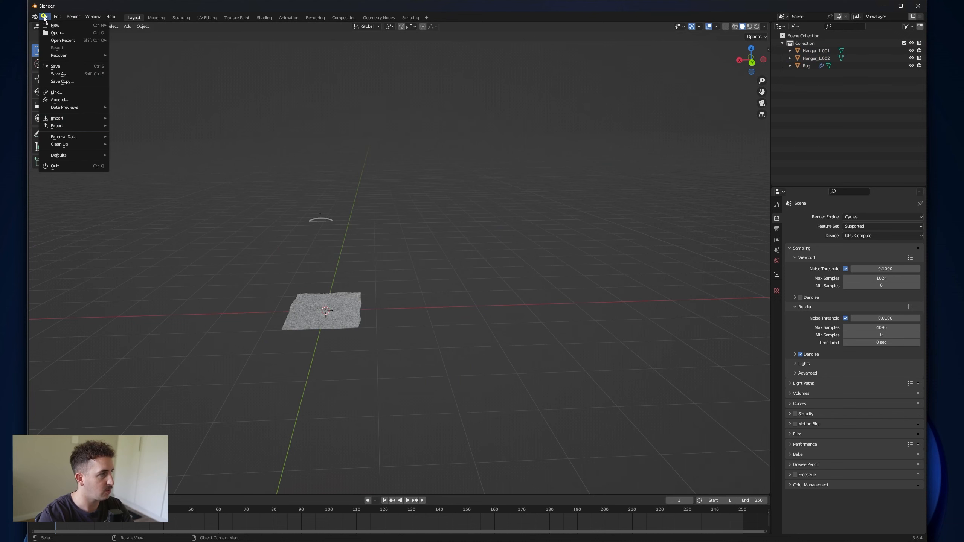
{"action": "mouse_move", "coordinate": [100, 121]}
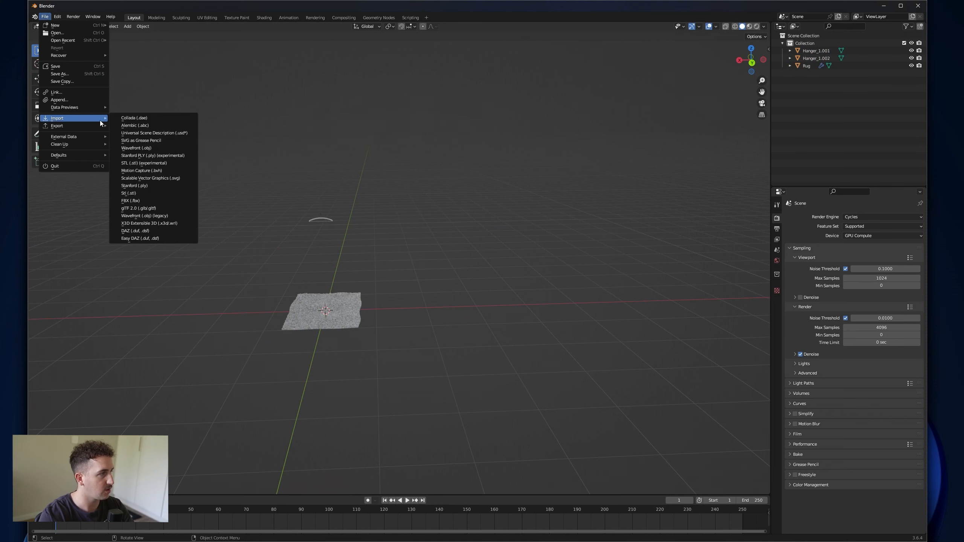
{"action": "left_click", "coordinate": [171, 201]}
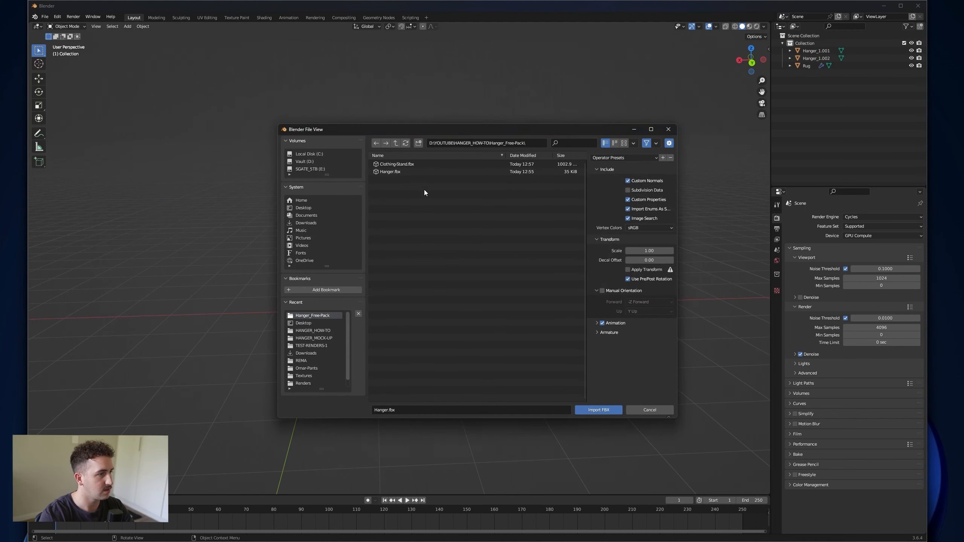
{"action": "left_click", "coordinate": [410, 165]}
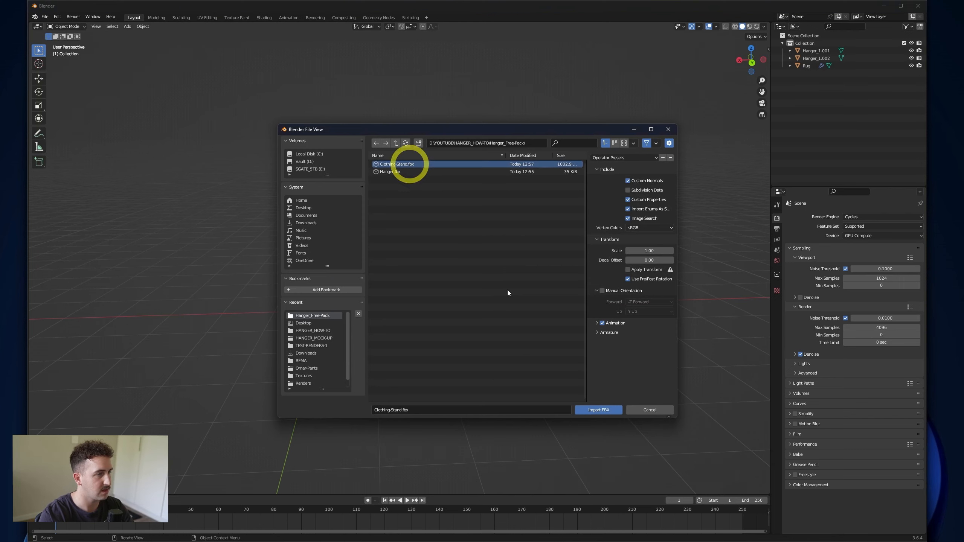
{"action": "left_click", "coordinate": [597, 410]}
Step: Switch to the Brave browser and open the TurboSquid website in a new tab
{"action": "left_click", "coordinate": [426, 533]}
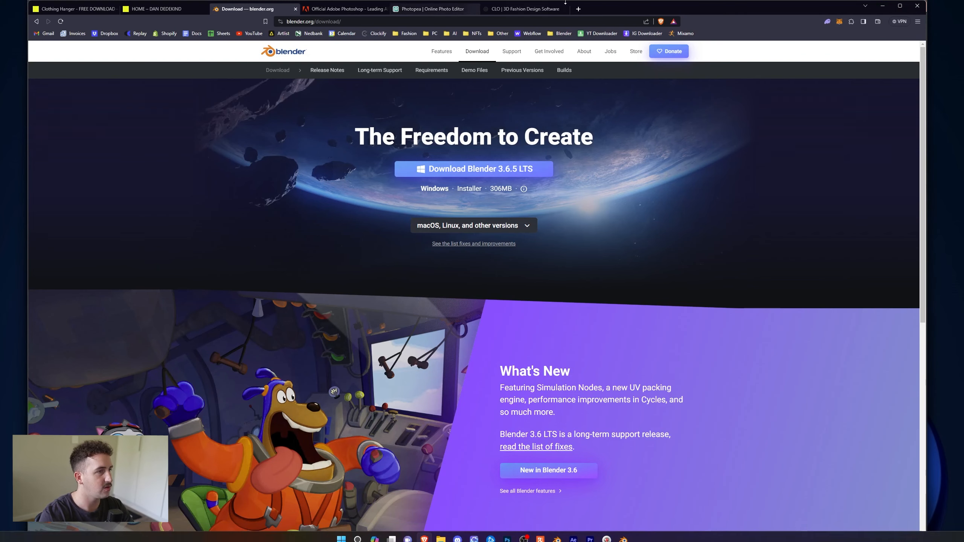
{"action": "left_click", "coordinate": [576, 10]}
{"action": "type", "text": "turbo"}
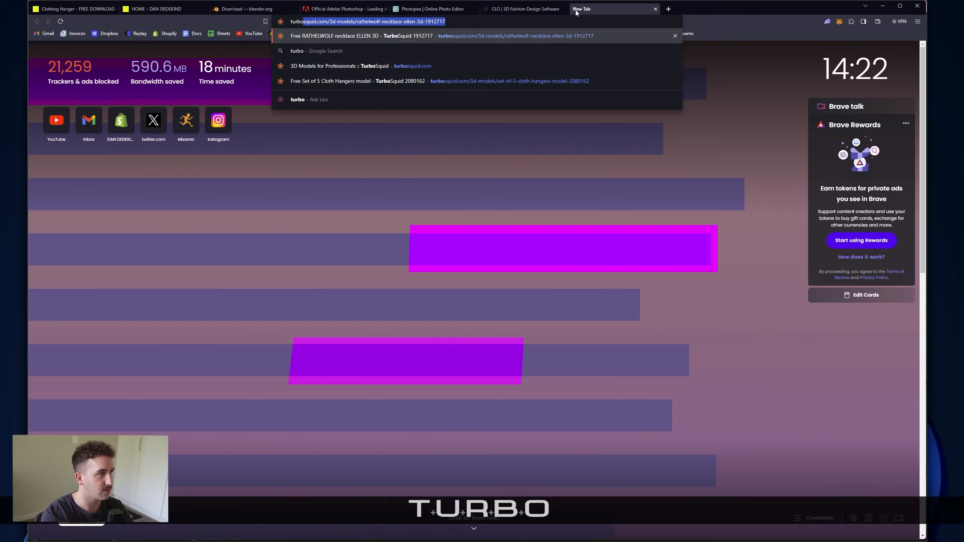
{"action": "key", "text": "Return"}
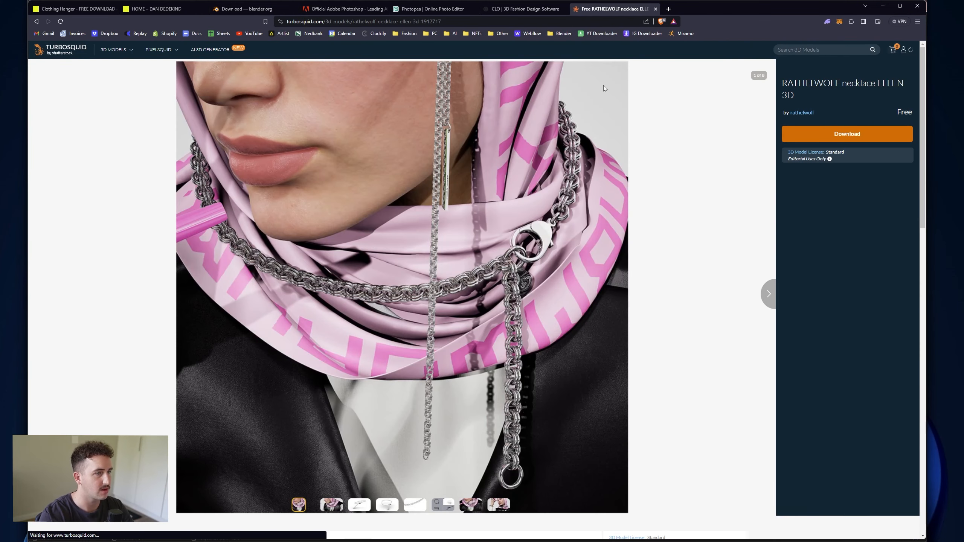
Step: Search TurboSquid for "hanger" and filter the models by the Free price option
{"action": "left_click", "coordinate": [811, 50]}
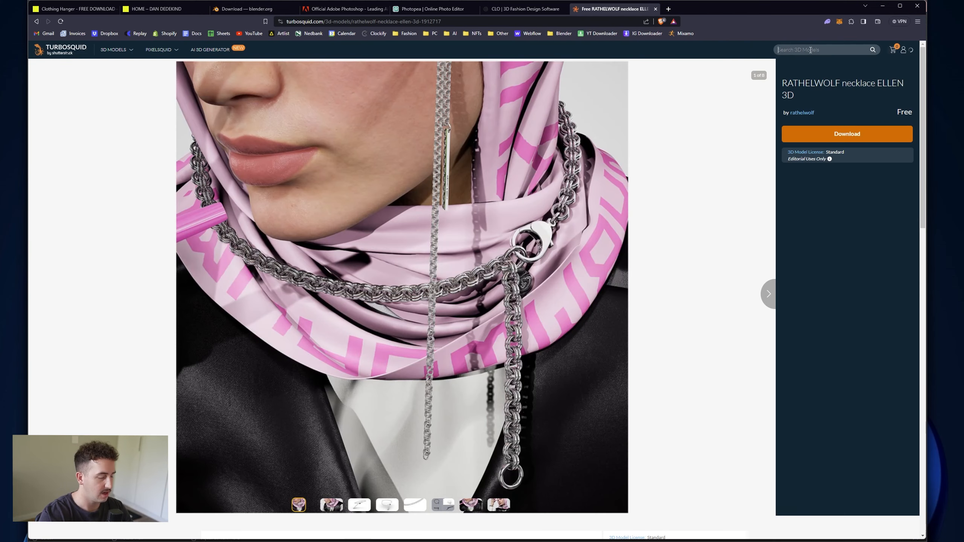
{"action": "type", "text": "hanger"}
{"action": "key", "text": "Return"}
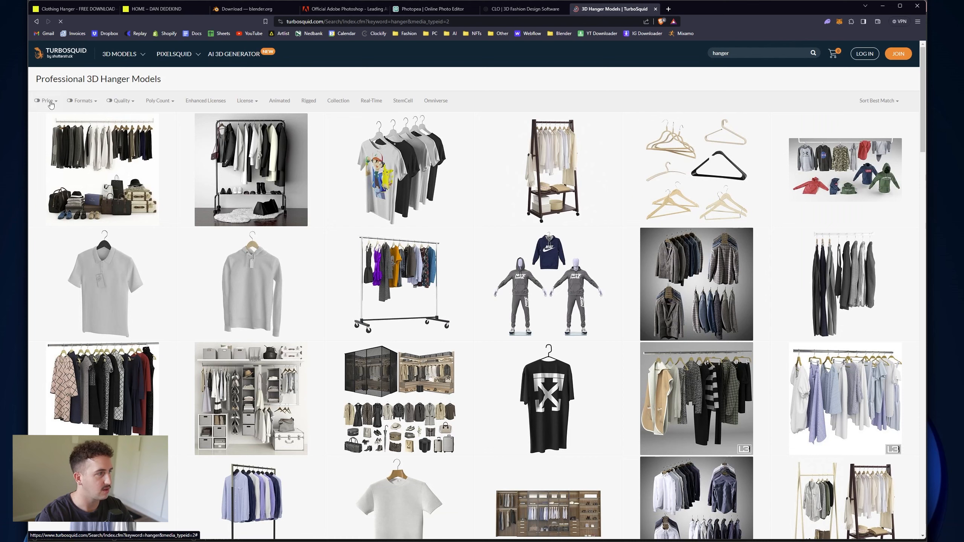
{"action": "left_click", "coordinate": [49, 102]}
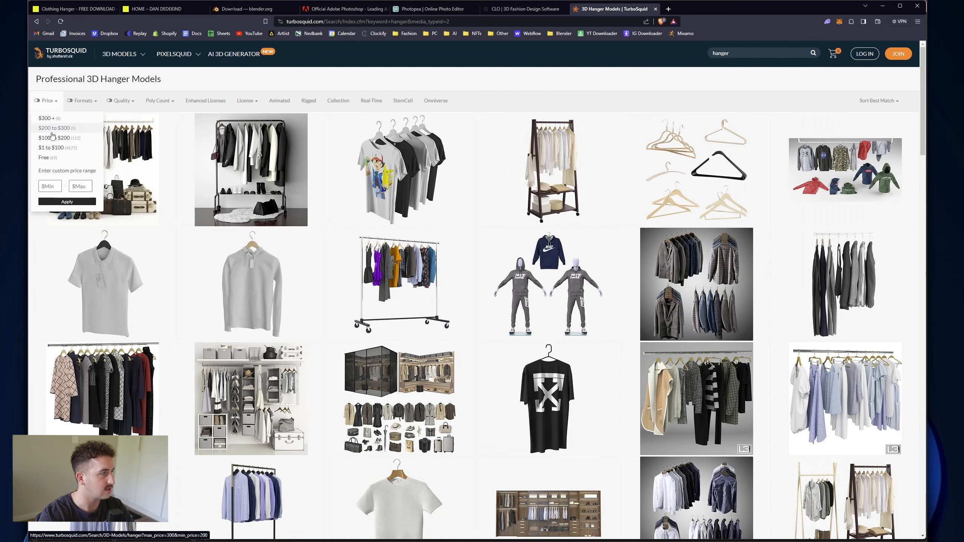
{"action": "left_click", "coordinate": [44, 155]}
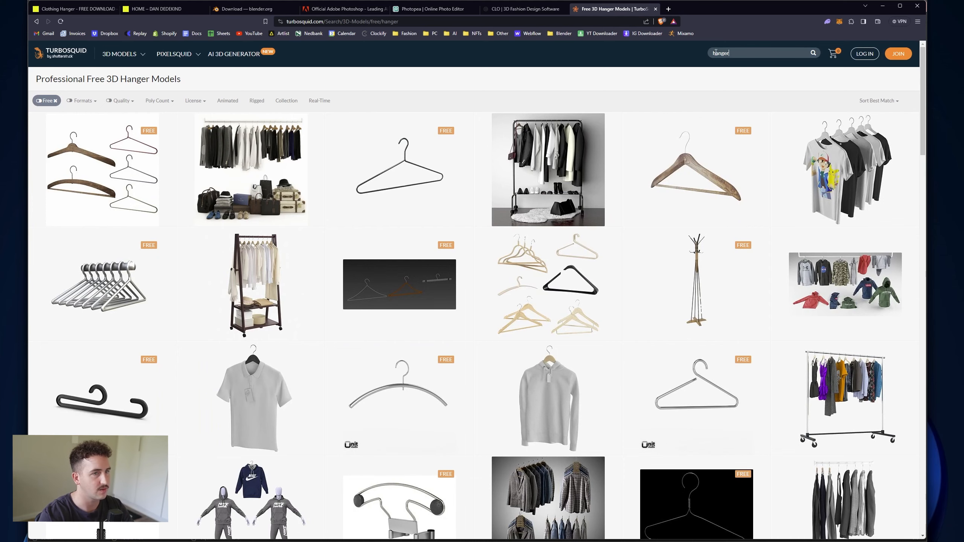
Step: Switch back to Blender, add a mesh plane and scale it up into a large floor beneath the rug and stand
{"action": "left_click", "coordinate": [882, 6]}
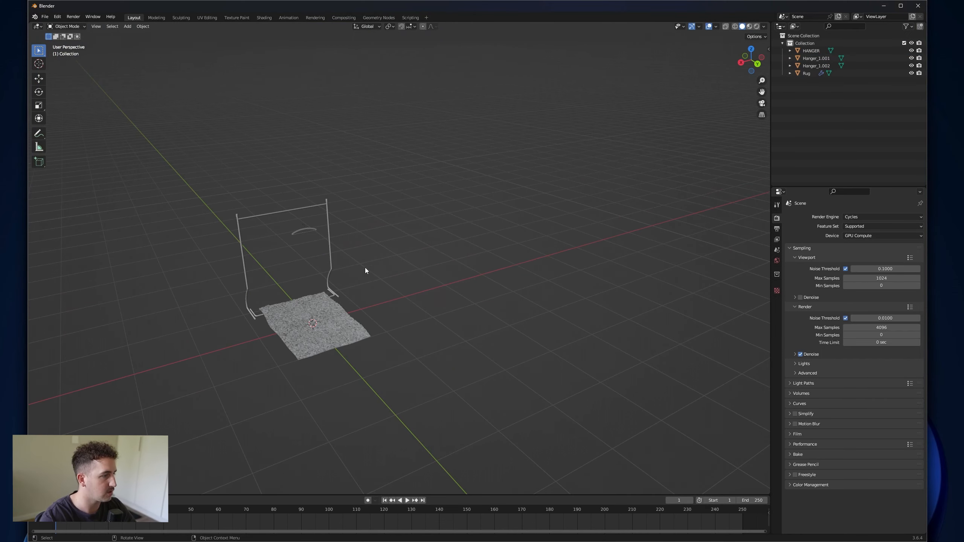
{"action": "key", "text": "shift+a"}
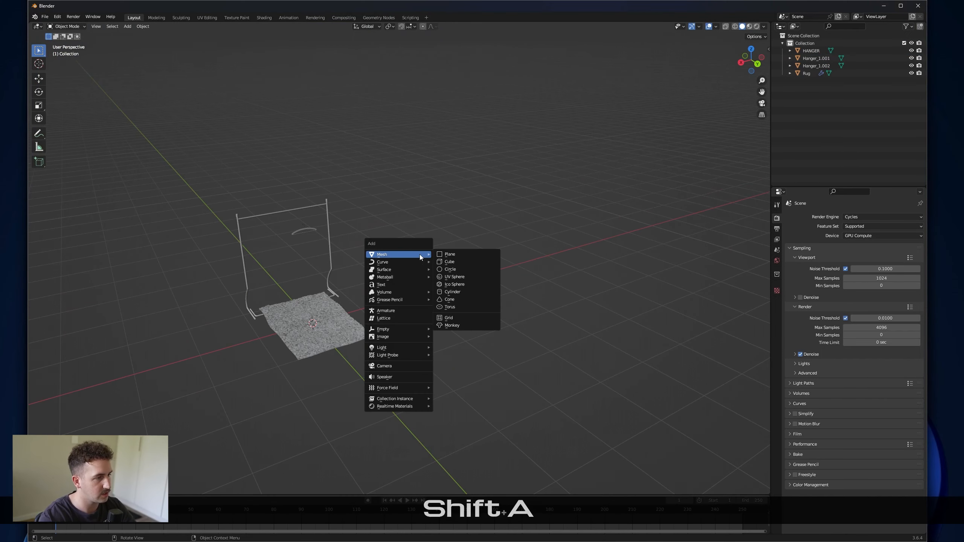
{"action": "left_click", "coordinate": [453, 256]}
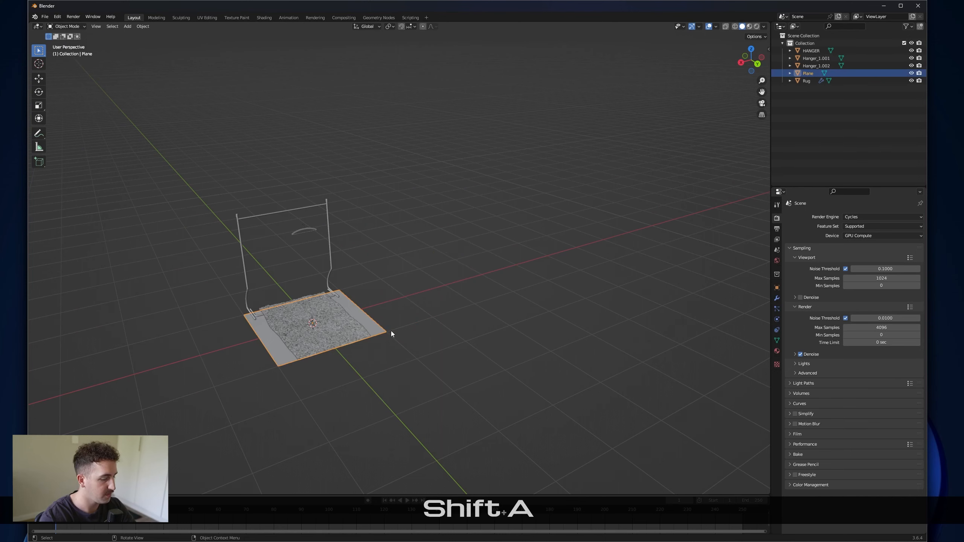
{"action": "key", "text": "s"}
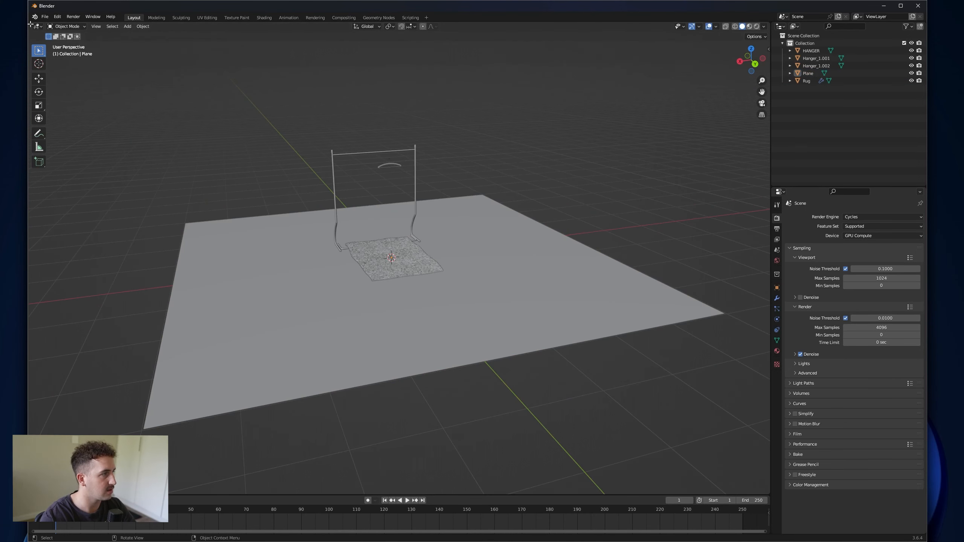
Step: Split the 3D viewport into two side-by-side views and set one of them to the front orthographic view
{"action": "left_click_drag", "start_coordinate": [31, 23], "coordinate": [457, 99]}
{"action": "middle_click_drag", "start_coordinate": [398, 153], "coordinate": [87, 30]}
{"action": "left_click", "coordinate": [96, 27]}
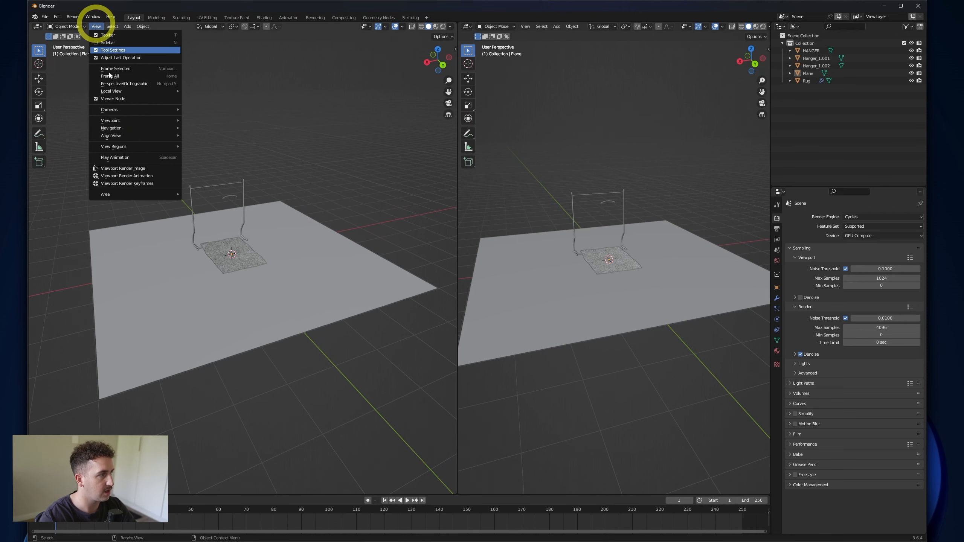
{"action": "mouse_move", "coordinate": [168, 121]}
{"action": "left_click", "coordinate": [219, 149]}
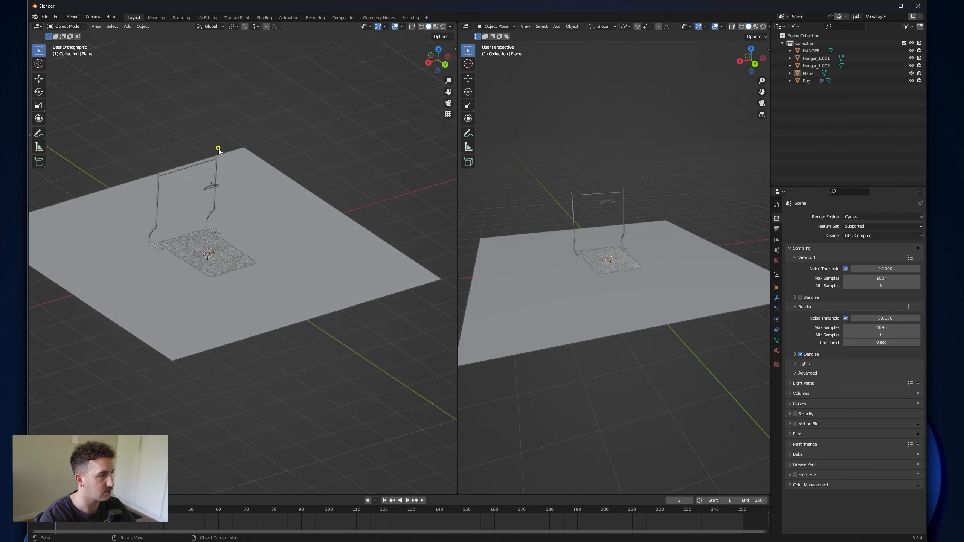
Step: Add a camera and move it up along the Z axis to just below the hanger in the front view
{"action": "key", "text": "shift+a"}
{"action": "mouse_move", "coordinate": [296, 206]}
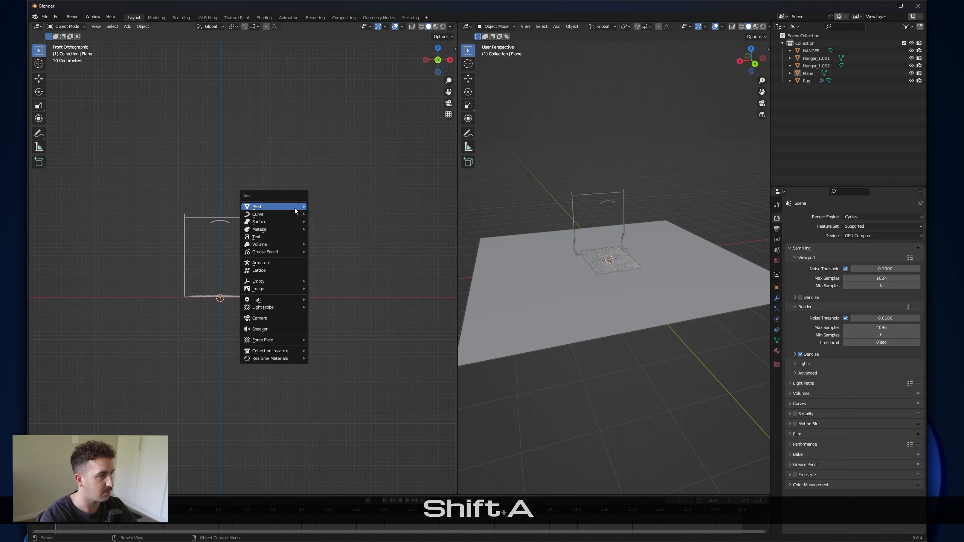
{"action": "left_click", "coordinate": [289, 318]}
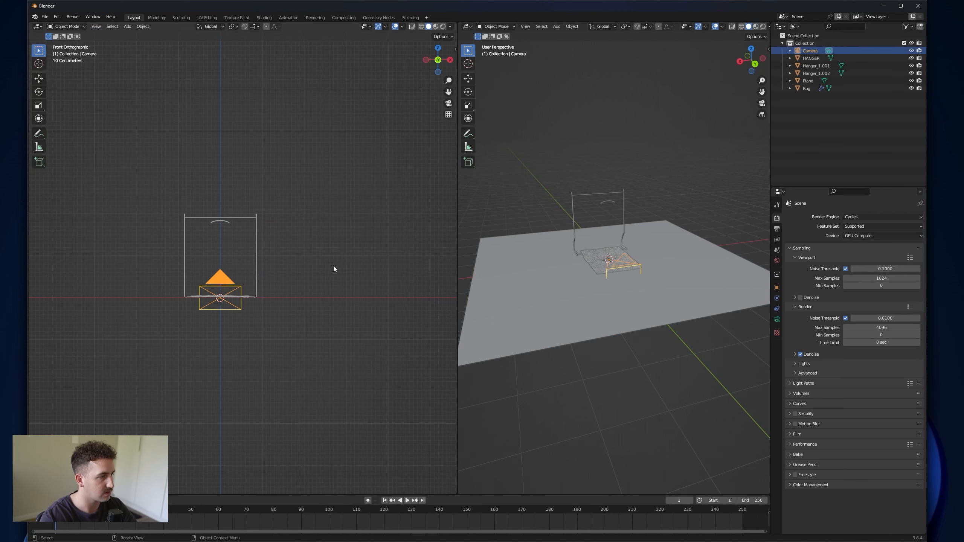
{"action": "key", "text": "g"}
{"action": "key", "text": "z"}
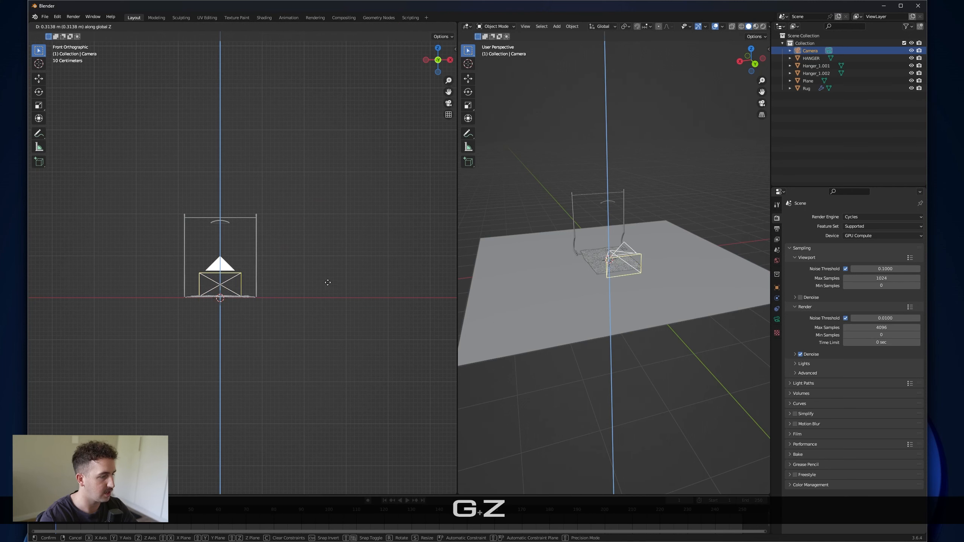
{"action": "left_click", "coordinate": [333, 255]}
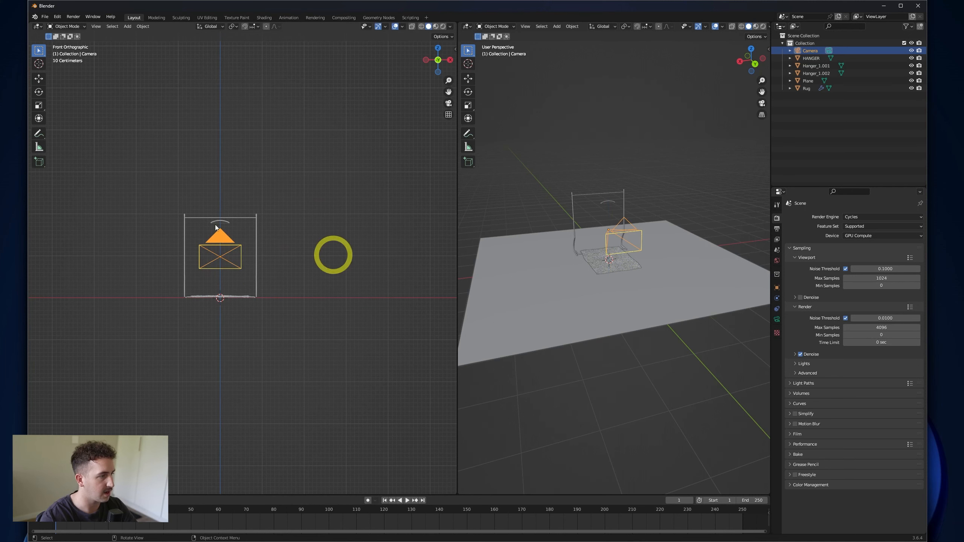
Step: Set the new camera as the active camera in the front-view viewport and narrow that viewport to enlarge the perspective one
{"action": "left_click", "coordinate": [96, 27]}
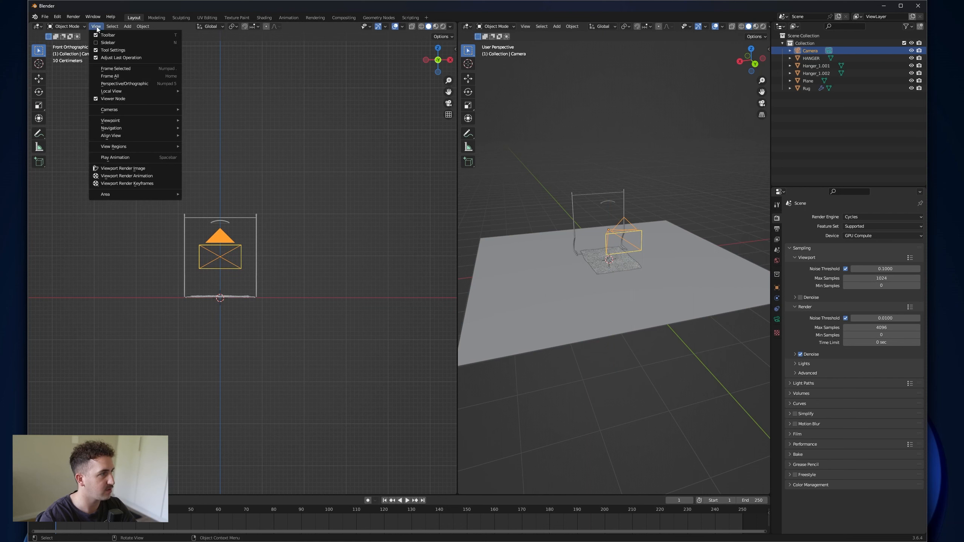
{"action": "mouse_move", "coordinate": [162, 108]}
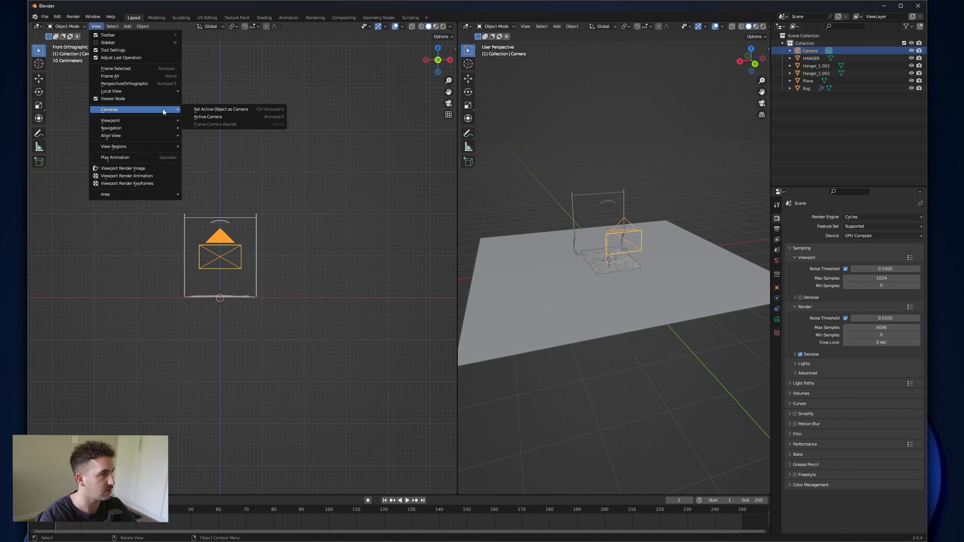
{"action": "left_click", "coordinate": [214, 110]}
{"action": "middle_click_drag", "start_coordinate": [561, 272], "coordinate": [474, 287]}
{"action": "left_click_drag", "start_coordinate": [456, 277], "coordinate": [261, 277]}
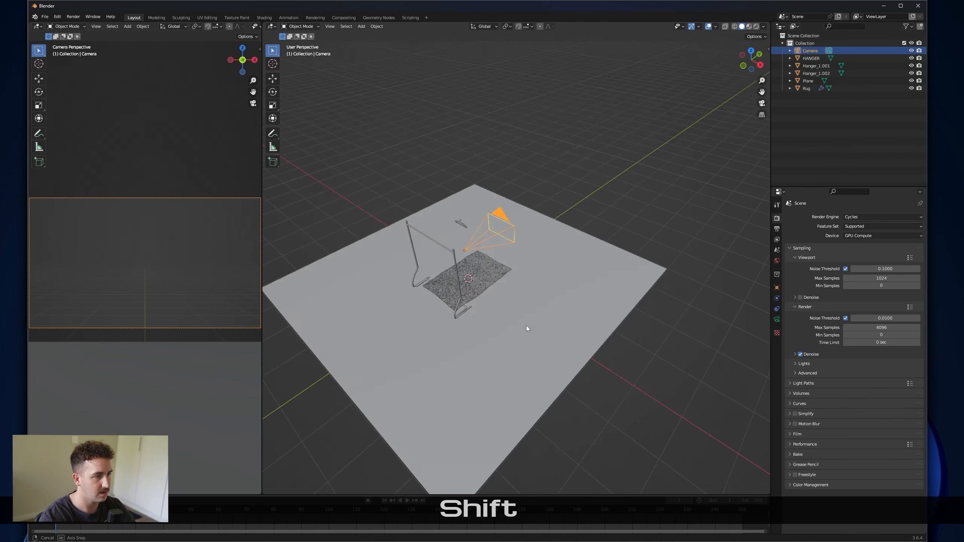
Step: Duplicate the floor plane and rotate the copy 90 degrees about the X axis to form a vertical wall
{"action": "middle_click_drag", "start_coordinate": [526, 326], "coordinate": [583, 322]}
{"action": "left_click", "coordinate": [583, 325]}
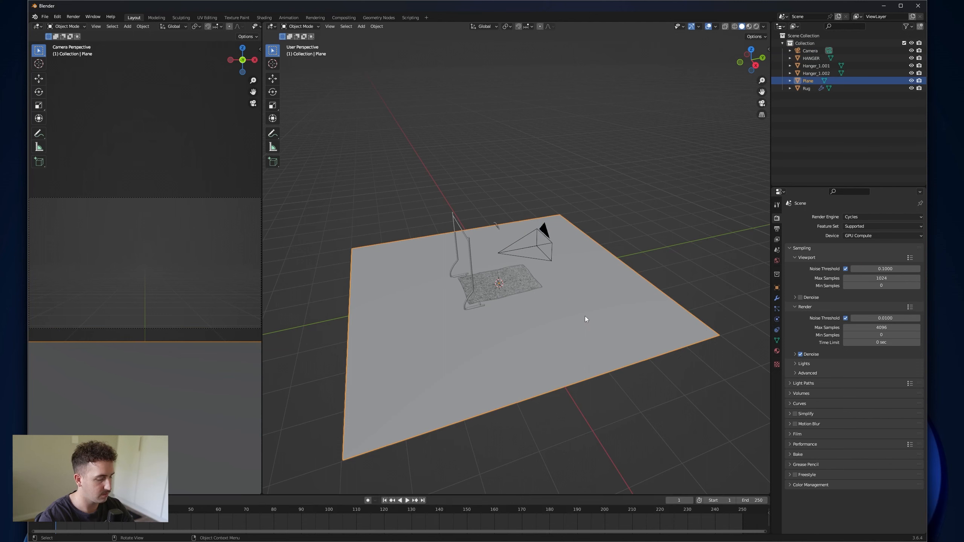
{"action": "key", "text": "shift+d"}
{"action": "key", "text": "r"}
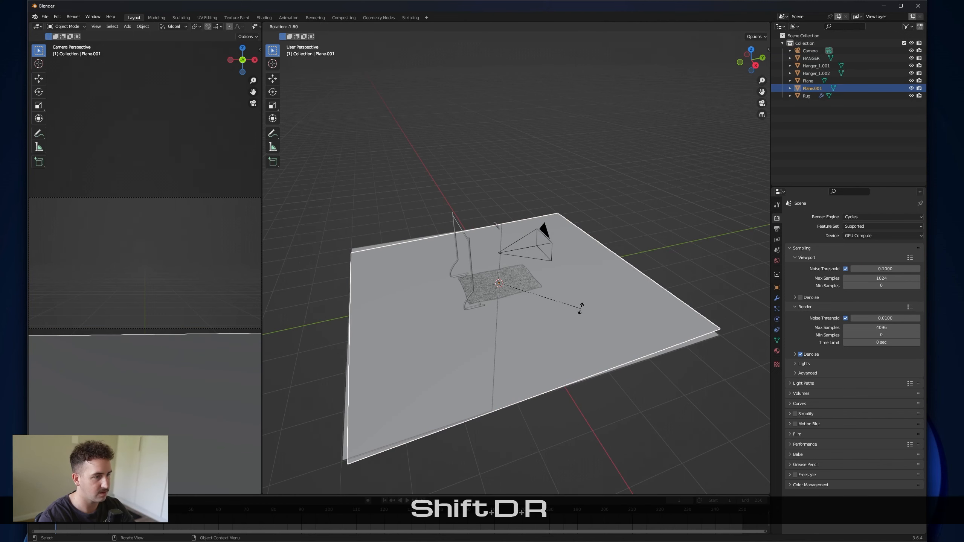
{"action": "key", "text": "x"}
{"action": "key", "text": "9"}
{"action": "key", "text": "0"}
{"action": "key", "text": "Return"}
Step: Move the vertical plane along the Y axis to the floor's far edge as a back wall
{"action": "key", "text": "g"}
{"action": "key", "text": "x"}
{"action": "key", "text": "y"}
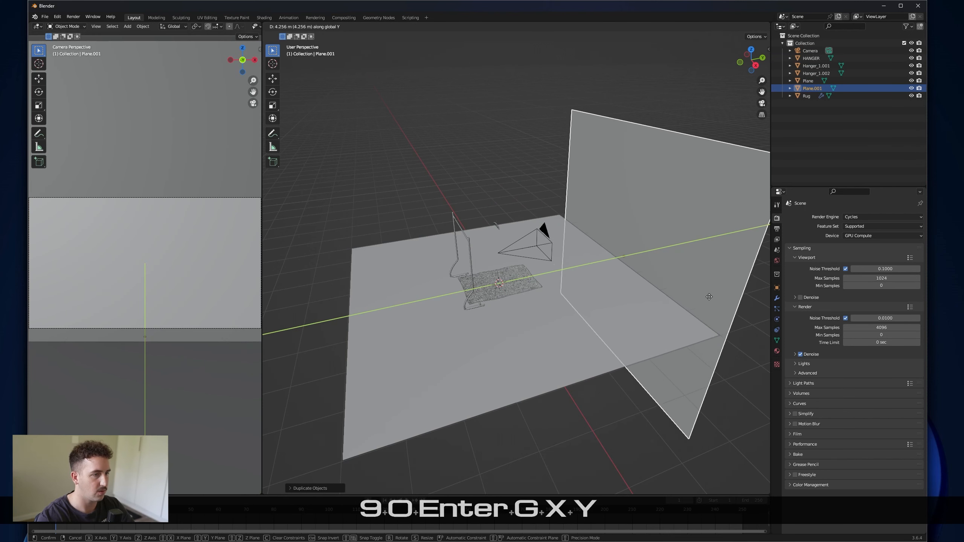
{"action": "left_click", "coordinate": [696, 295]}
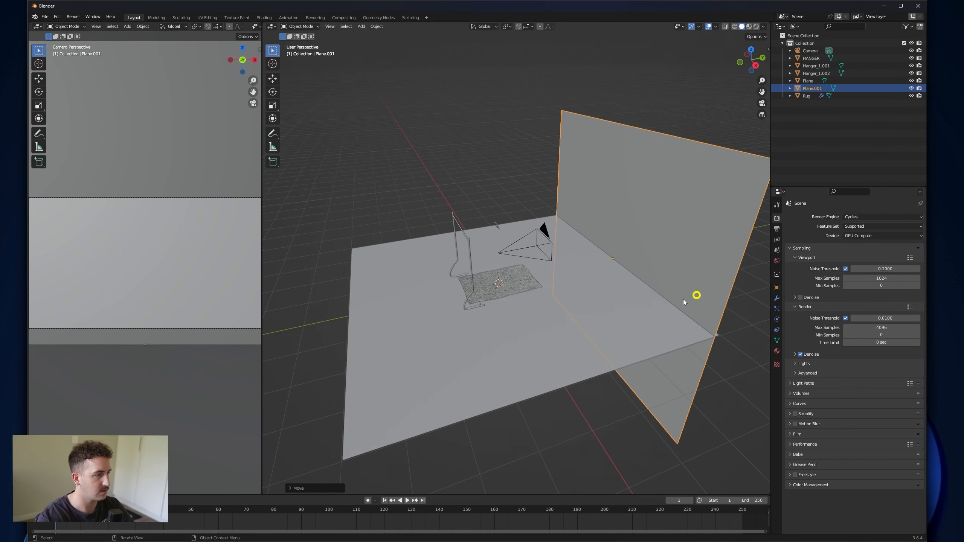
Step: Move the clothing stand about 4.26 m along the Y axis so it stands just in front of the back wall
{"action": "left_click", "coordinate": [467, 241]}
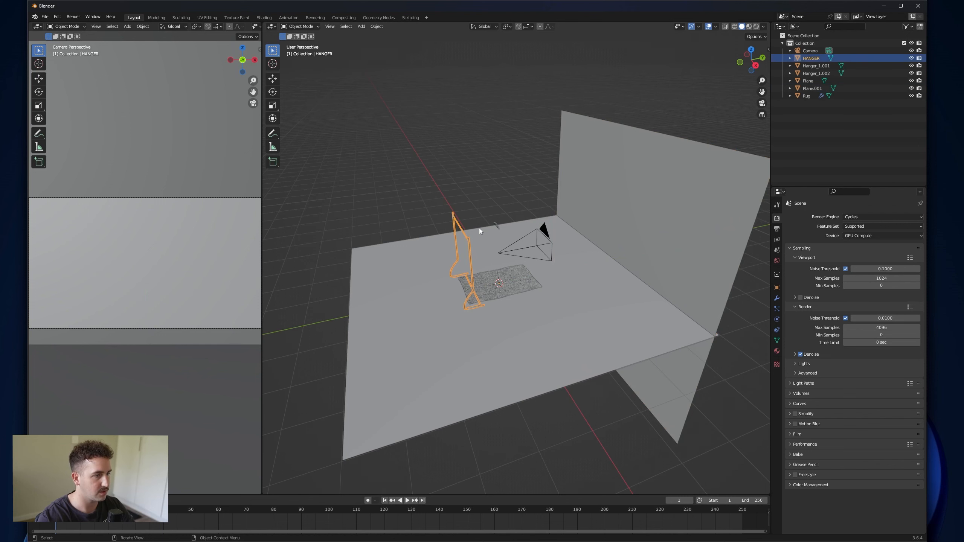
{"action": "left_click", "coordinate": [497, 243]}
{"action": "middle_click_drag", "start_coordinate": [492, 304], "coordinate": [523, 307], "text": "shift"}
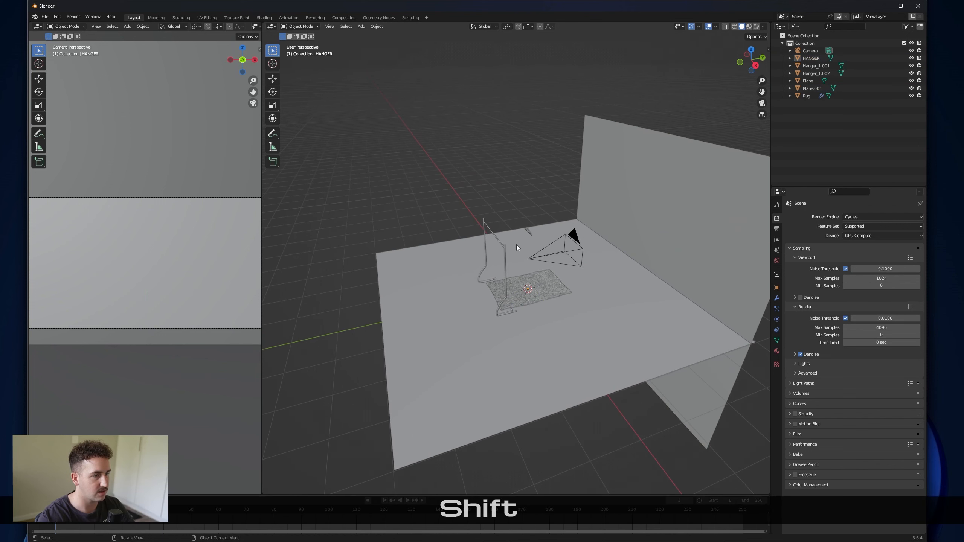
{"action": "left_click", "coordinate": [503, 252]}
{"action": "key", "text": "g"}
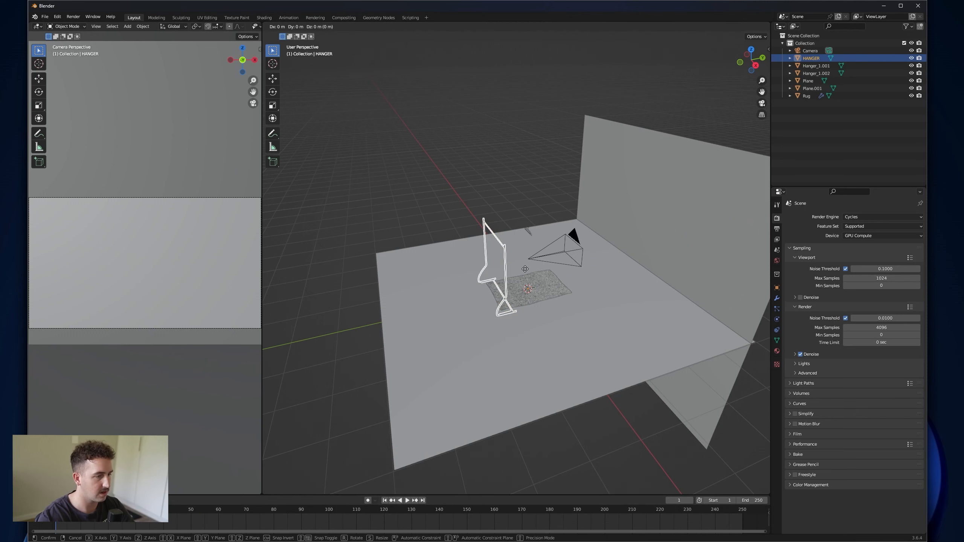
{"action": "key", "text": "x"}
{"action": "key", "text": "x"}
{"action": "key", "text": "z"}
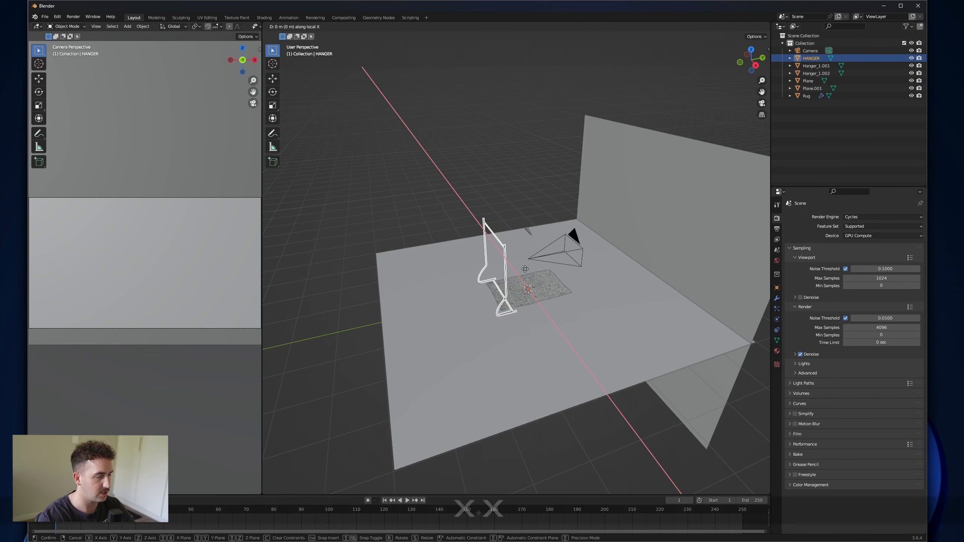
{"action": "key", "text": "y"}
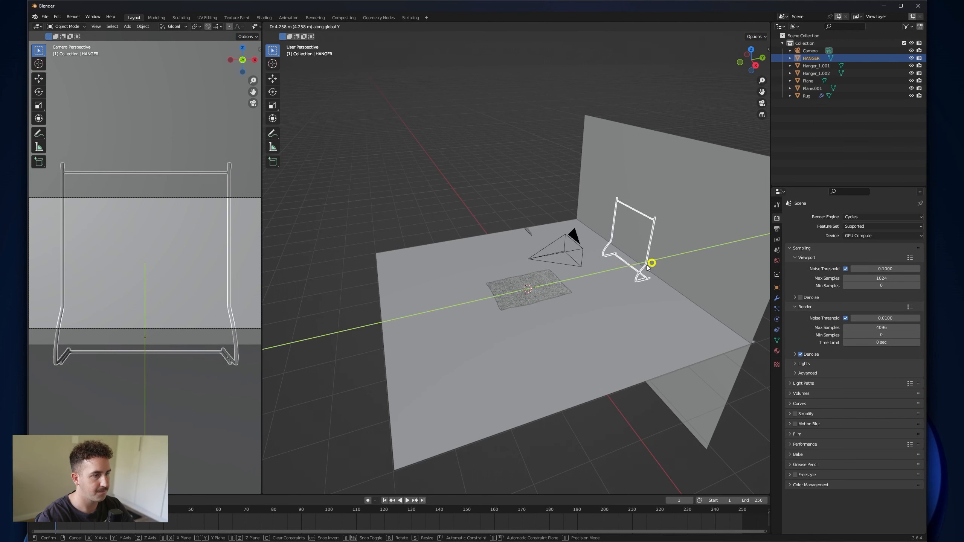
{"action": "left_click", "coordinate": [647, 267]}
Step: Move the camera along the negative Y axis to the floor's front part so its frame takes in the whole stand
{"action": "left_click", "coordinate": [506, 302]}
{"action": "left_click", "coordinate": [573, 236]}
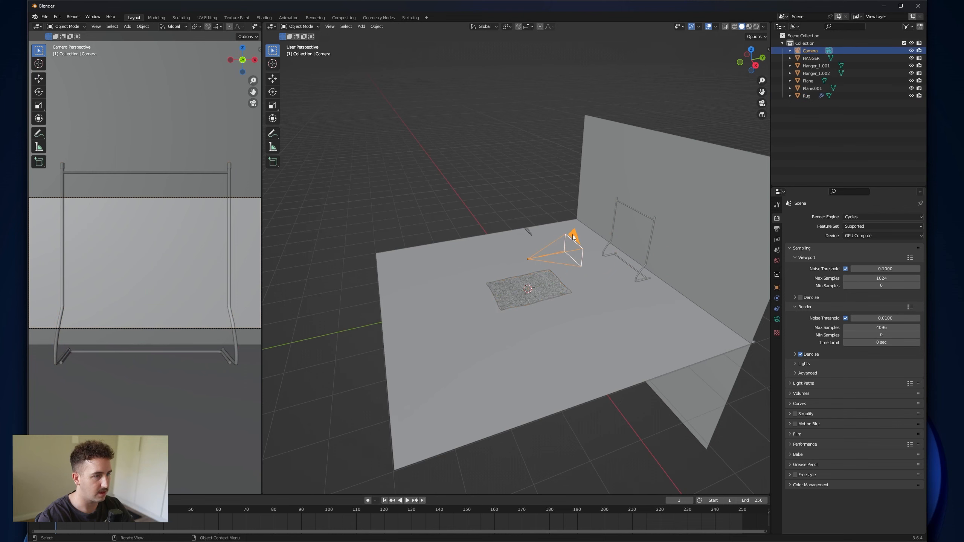
{"action": "key", "text": "g"}
{"action": "key", "text": "y"}
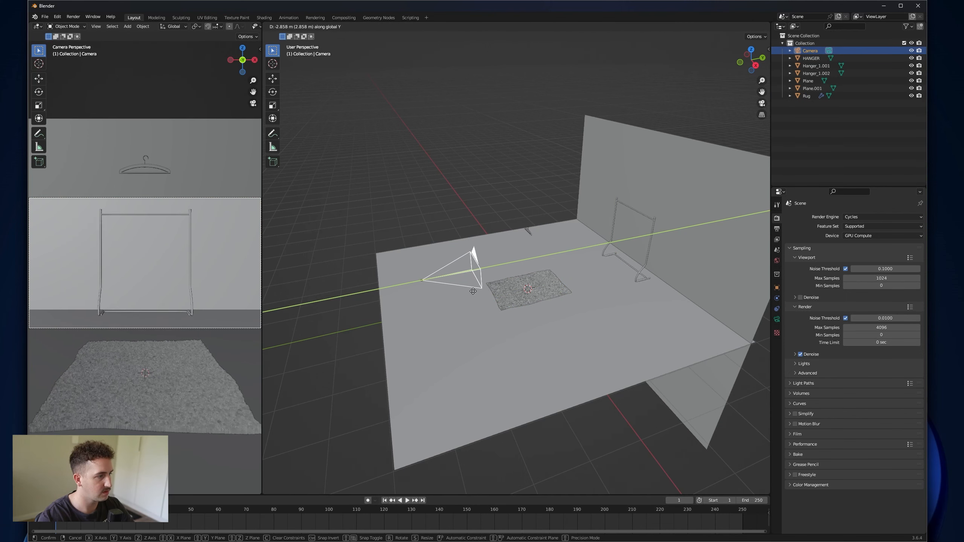
{"action": "left_click", "coordinate": [446, 301]}
Step: Move the rug about 1.17 m along the Y axis toward the clothing stand
{"action": "left_click", "coordinate": [534, 302]}
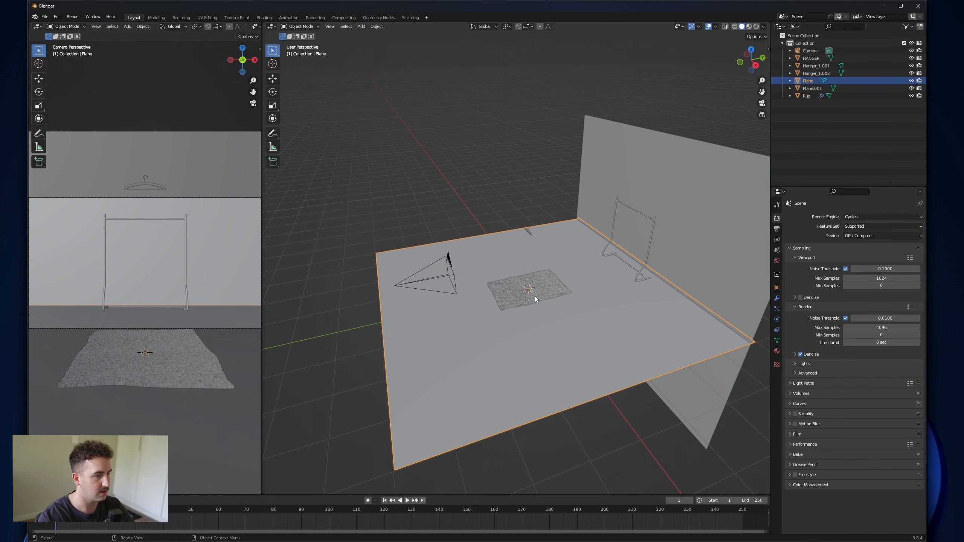
{"action": "left_click", "coordinate": [534, 296]}
{"action": "middle_click_drag", "start_coordinate": [586, 327], "coordinate": [607, 331]}
{"action": "key", "text": "g"}
{"action": "key", "text": "y"}
{"action": "key", "text": "x"}
{"action": "key", "text": "y"}
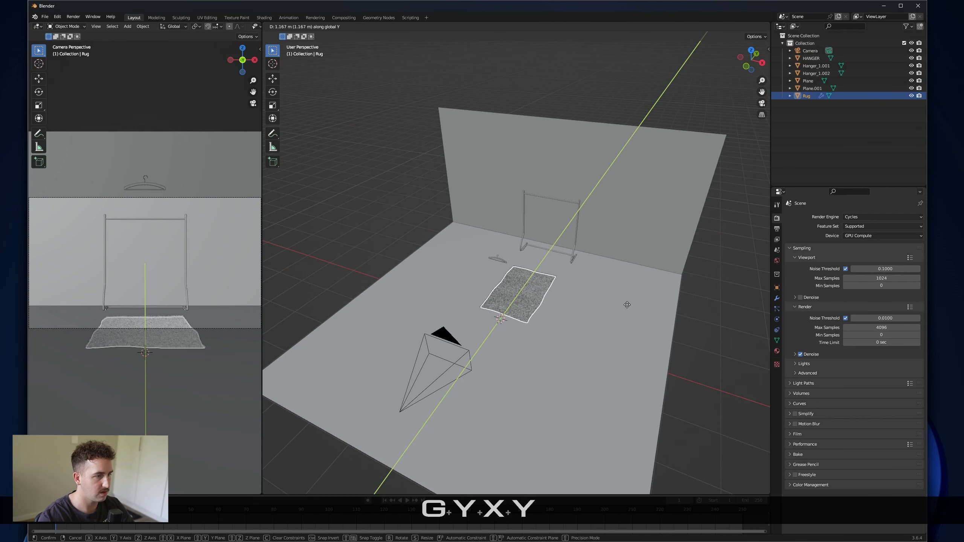
{"action": "left_click", "coordinate": [627, 304]}
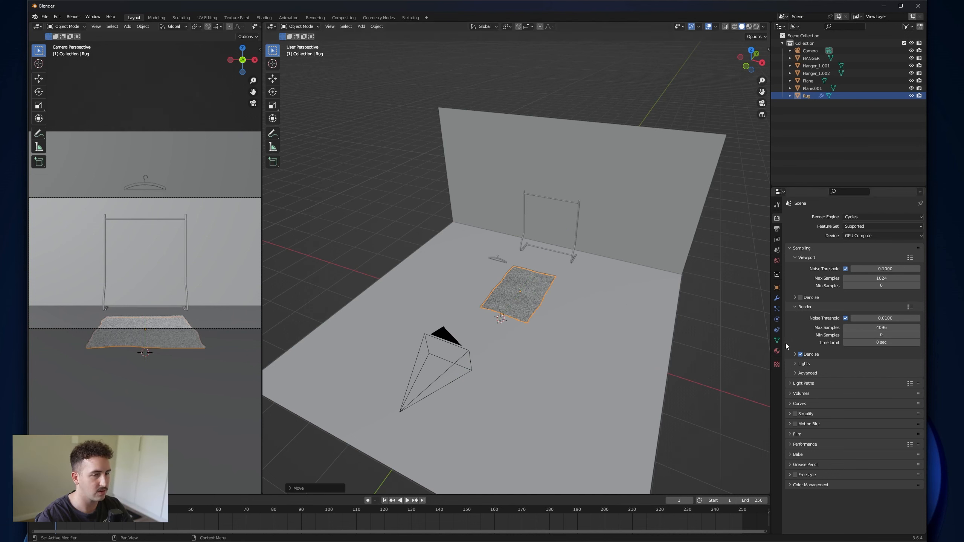
Step: Hide the rug's hair particle system in the viewport and rotate the rug freely about the Z axis
{"action": "left_click", "coordinate": [776, 309]}
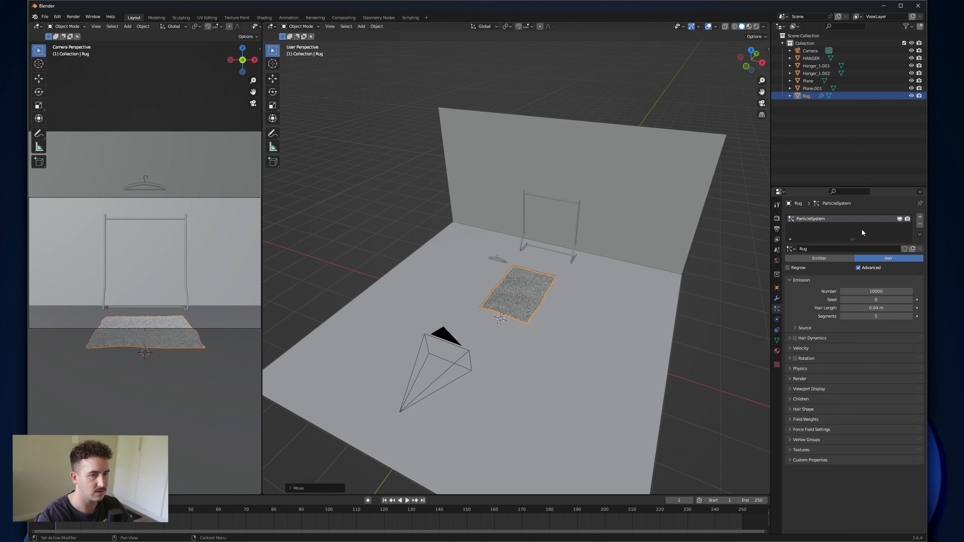
{"action": "left_click", "coordinate": [900, 218]}
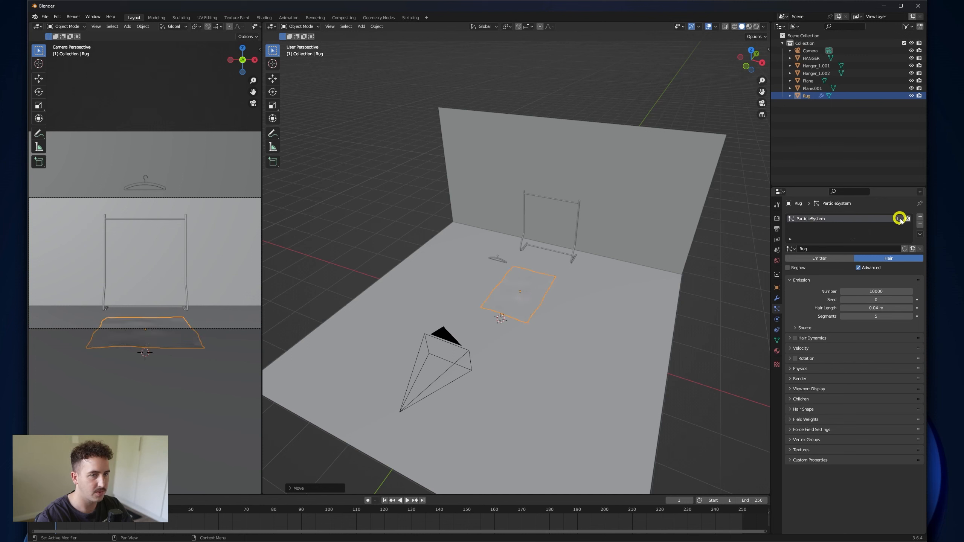
{"action": "key", "text": "r"}
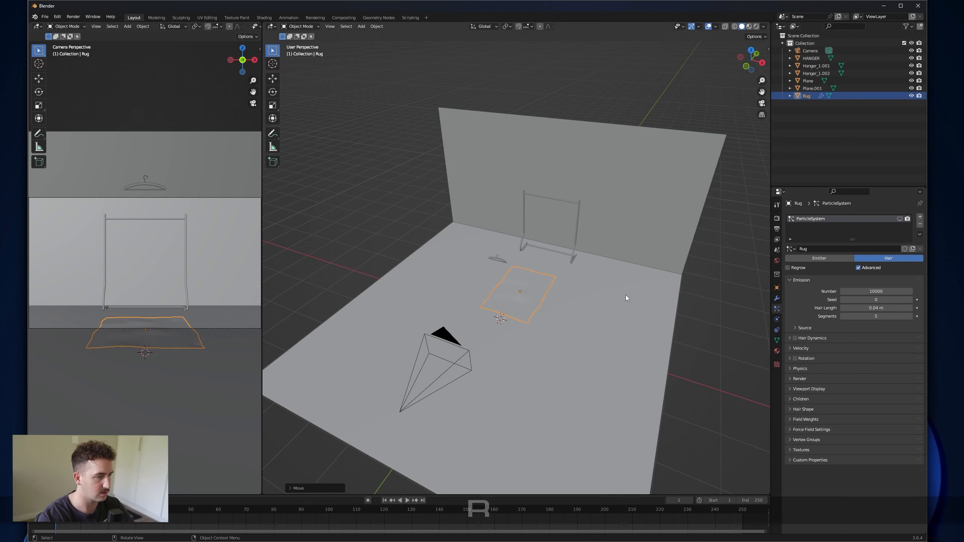
{"action": "key", "text": "z"}
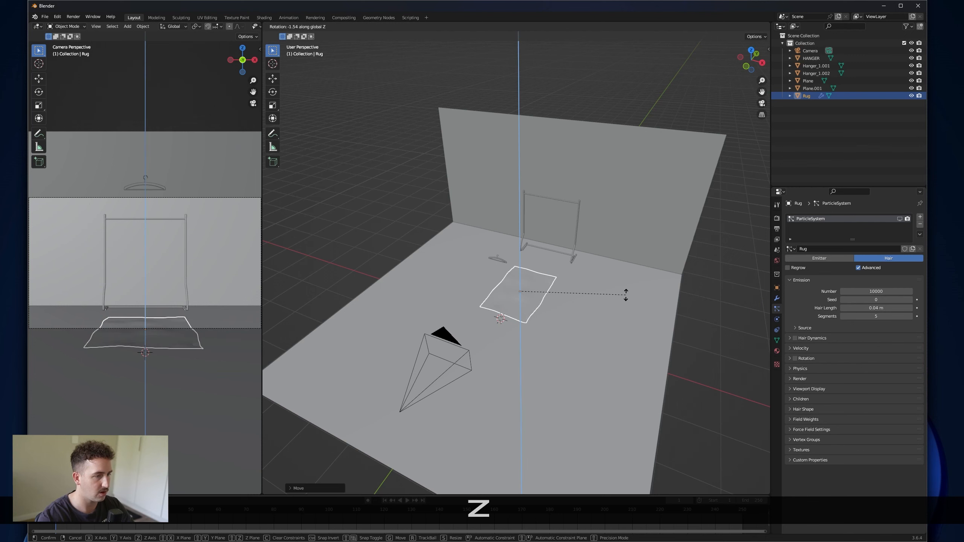
{"action": "left_click", "coordinate": [575, 335]}
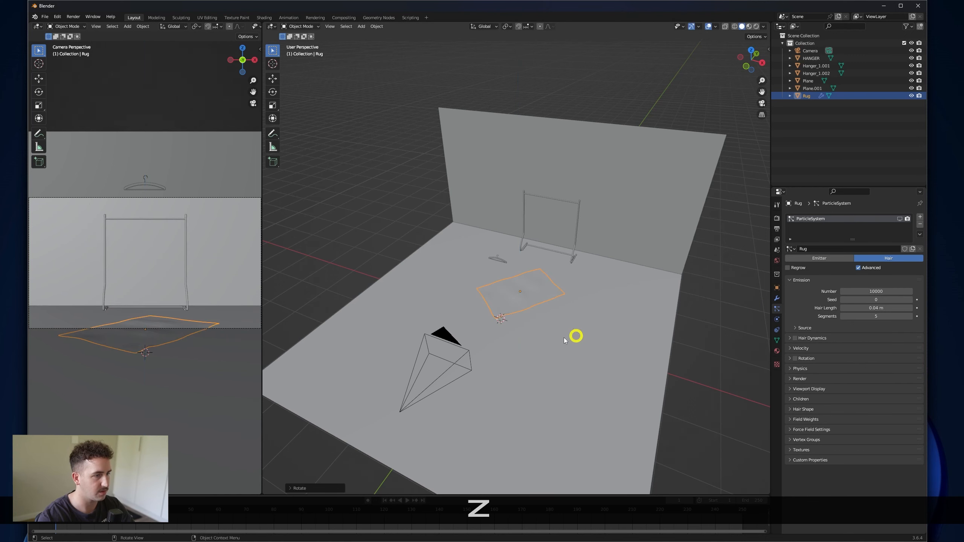
Step: In the top view, move, rotate and scale the rug so it lies tilted in front of the stand, slightly off-centre
{"action": "left_click", "coordinate": [328, 26]}
{"action": "mouse_move", "coordinate": [406, 112]}
{"action": "left_click", "coordinate": [489, 120]}
{"action": "key", "text": "g"}
{"action": "left_click", "coordinate": [523, 237]}
{"action": "key", "text": "r"}
{"action": "left_click", "coordinate": [580, 285]}
{"action": "key", "text": "s"}
{"action": "left_click", "coordinate": [551, 270]}
{"action": "key", "text": "g"}
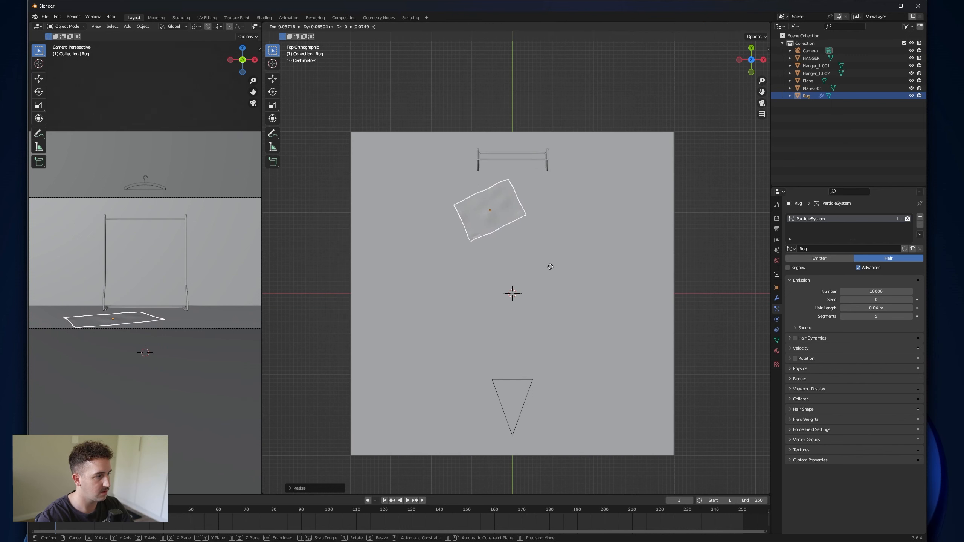
{"action": "left_click", "coordinate": [565, 265]}
{"action": "left_click", "coordinate": [722, 255]}
Step: Select the hanger's body and hook together and move them along the Y axis toward the stand
{"action": "mouse_move", "coordinate": [525, 278]}
{"action": "middle_mouse_down"}
{"action": "mouse_move", "coordinate": [542, 304]}
{"action": "mouse_move", "coordinate": [541, 282]}
{"action": "middle_mouse_up"}
{"action": "scroll", "coordinate": [542, 282], "scroll_direction": "up", "scroll_amount": 2}
{"action": "middle_click_drag", "start_coordinate": [579, 311], "coordinate": [528, 389], "text": "shift"}
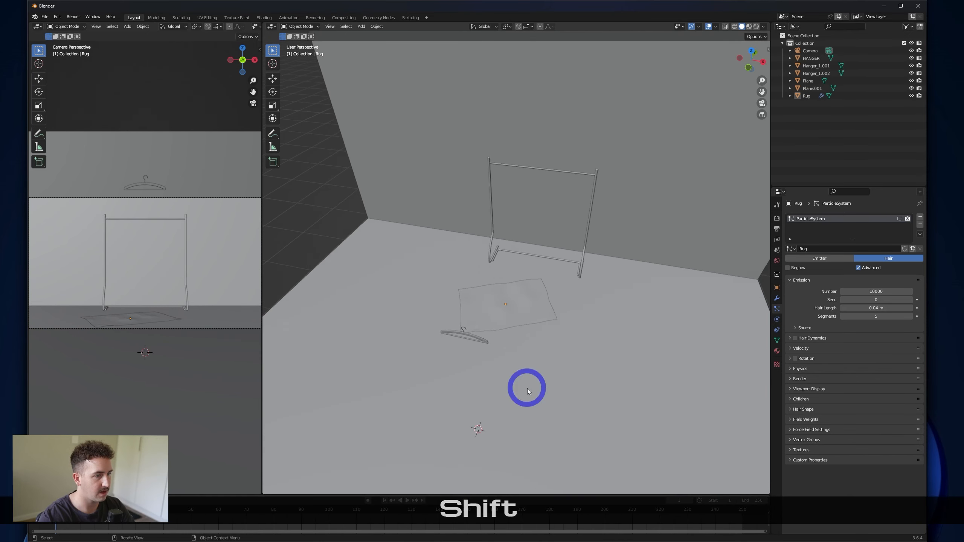
{"action": "left_click", "coordinate": [551, 309]}
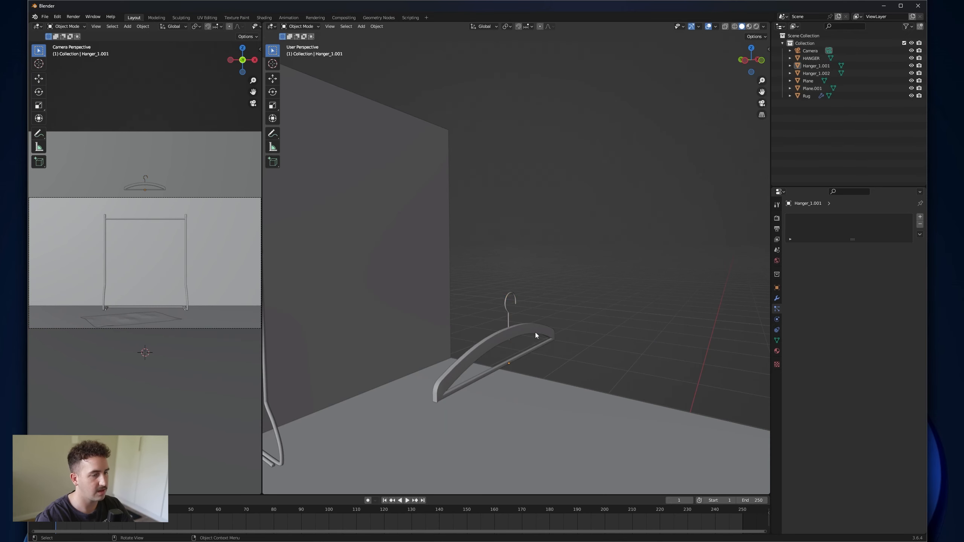
{"action": "left_click", "coordinate": [520, 326]}
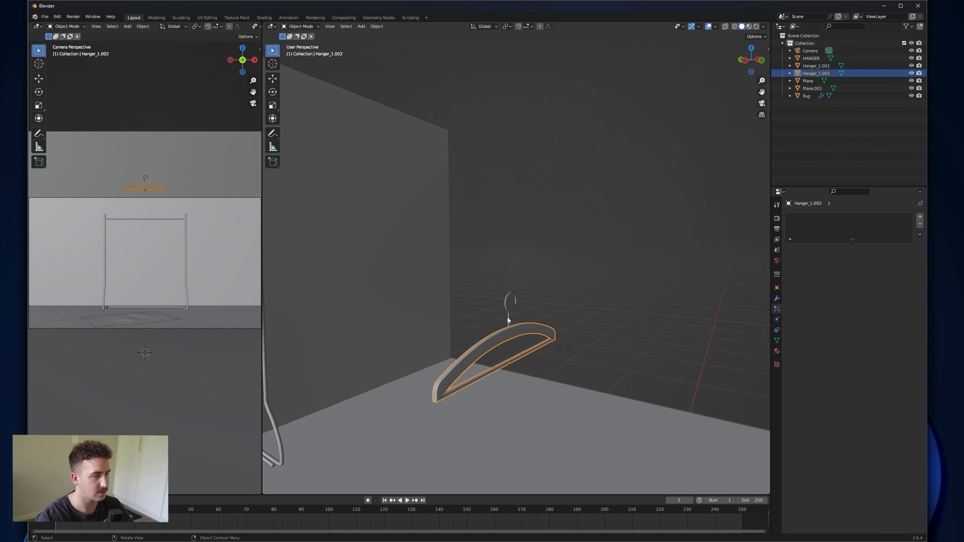
{"action": "left_click", "coordinate": [507, 318], "text": "shift"}
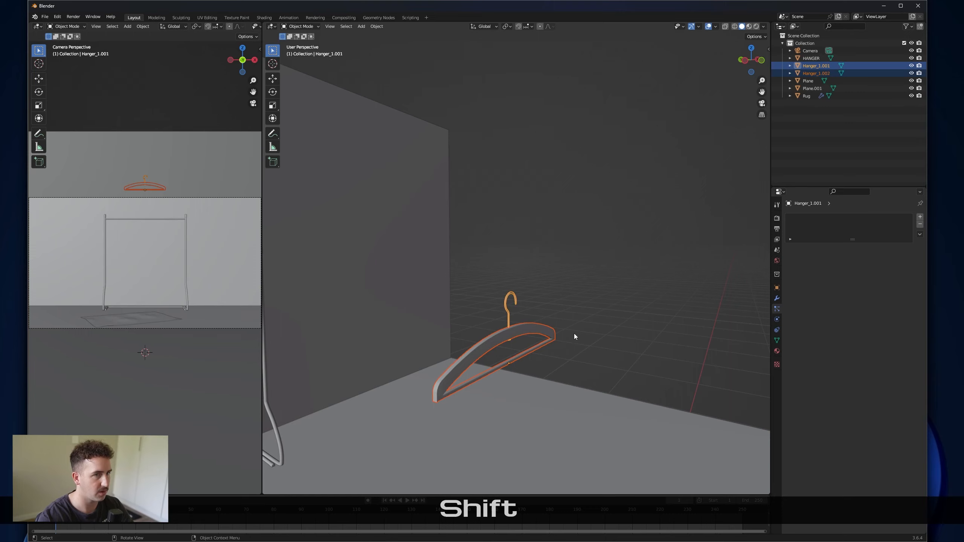
{"action": "middle_click_drag", "start_coordinate": [574, 333], "coordinate": [515, 352]}
{"action": "key", "text": "g"}
{"action": "key", "text": "y"}
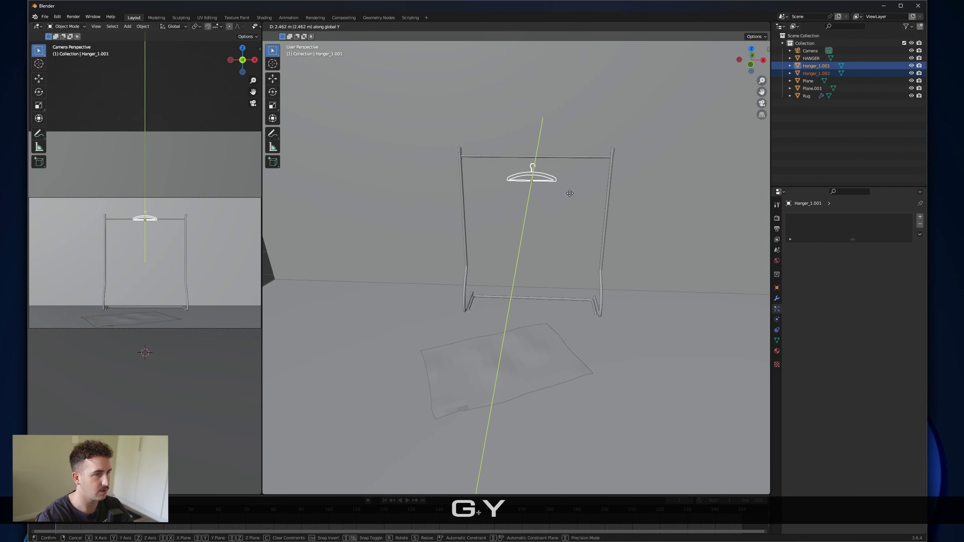
{"action": "left_click", "coordinate": [555, 215]}
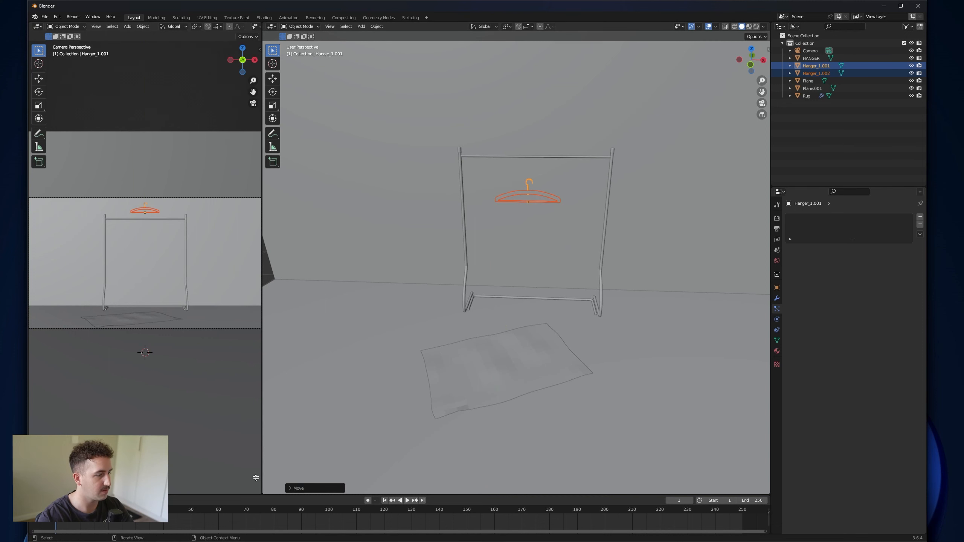
Step: Split the camera viewport horizontally and set the new view to top orthographic
{"action": "left_click_drag", "start_coordinate": [256, 478], "coordinate": [256, 233]}
{"action": "left_click", "coordinate": [96, 236]}
{"action": "mouse_move", "coordinate": [164, 330]}
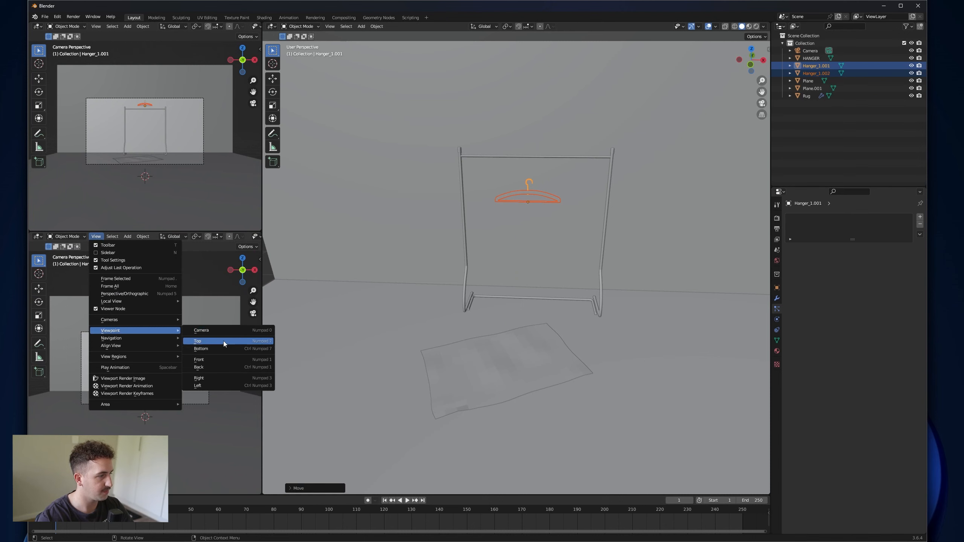
{"action": "left_click", "coordinate": [223, 340]}
Step: In the top view, move the hanger about 1.69 m along Y to line up with the stand's top rail
{"action": "scroll", "coordinate": [142, 389], "scroll_direction": "up", "scroll_amount": 3}
{"action": "middle_click_drag", "start_coordinate": [144, 364], "coordinate": [213, 411], "text": "shift"}
{"action": "key", "text": "g"}
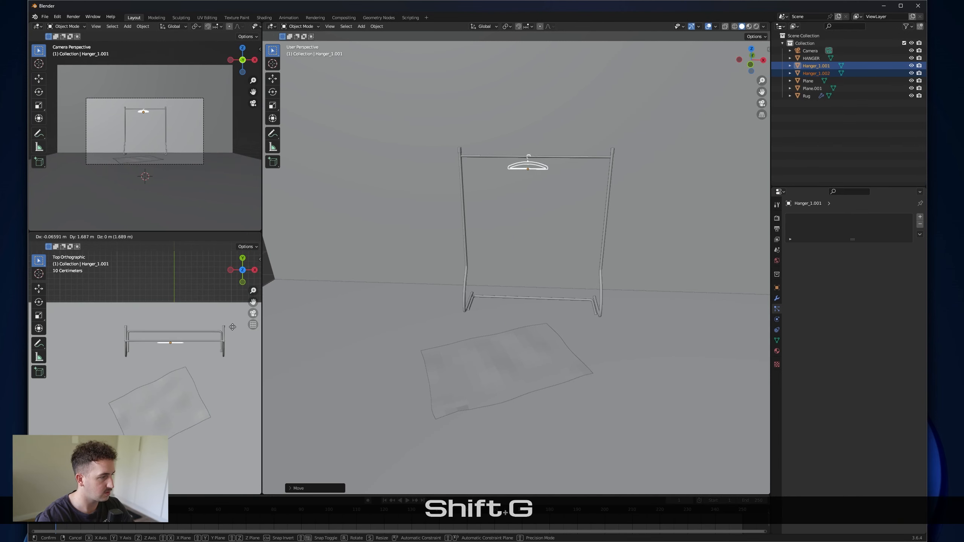
{"action": "left_click", "coordinate": [233, 327]}
Step: Set the large viewport to the front view and lower the hanger about 0.002 m so its hook sits over the rail
{"action": "scroll", "coordinate": [531, 168], "scroll_direction": "up", "scroll_amount": 4}
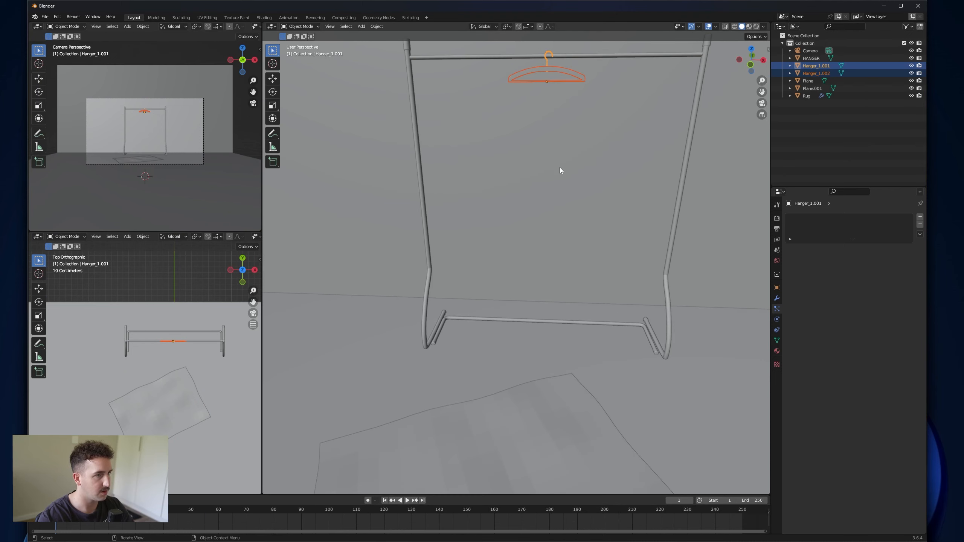
{"action": "middle_click_drag", "start_coordinate": [559, 167], "coordinate": [568, 290], "text": "shift"}
{"action": "left_click", "coordinate": [330, 27]}
{"action": "mouse_move", "coordinate": [402, 119]}
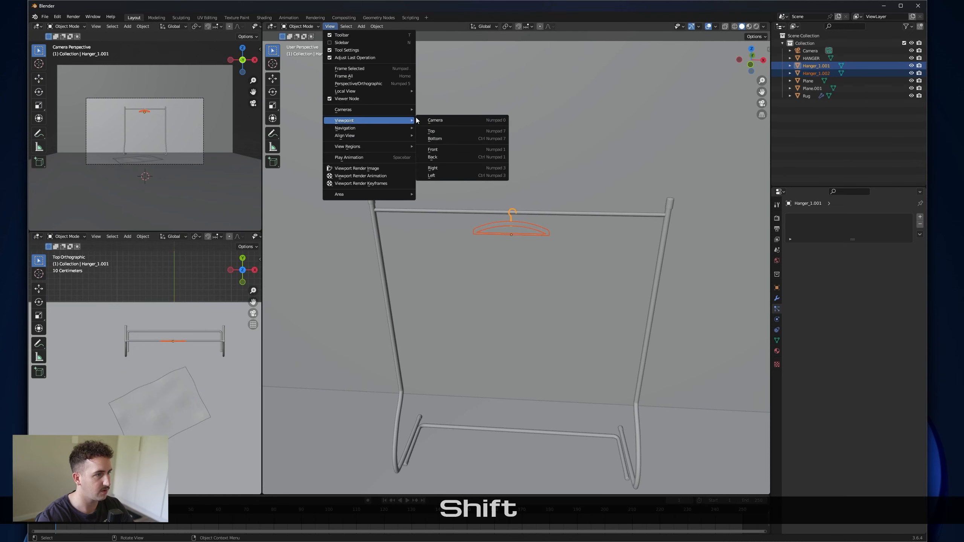
{"action": "left_click", "coordinate": [447, 149]}
{"action": "scroll", "coordinate": [555, 190], "scroll_direction": "up", "scroll_amount": 3}
{"action": "middle_click_drag", "start_coordinate": [524, 113], "coordinate": [525, 235], "text": "shift"}
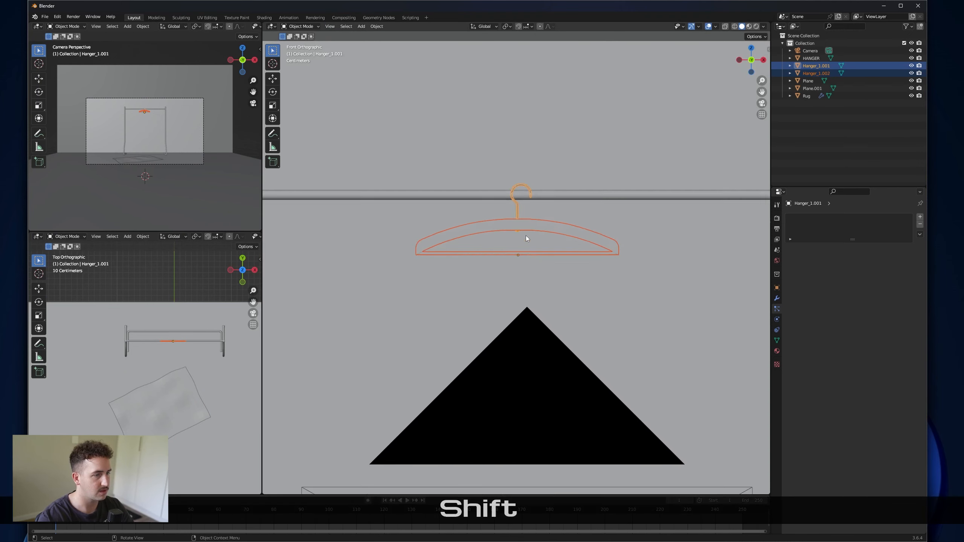
{"action": "scroll", "coordinate": [546, 213], "scroll_direction": "up", "scroll_amount": 4}
{"action": "middle_click_drag", "start_coordinate": [565, 195], "coordinate": [565, 224], "text": "shift"}
{"action": "key", "text": "g"}
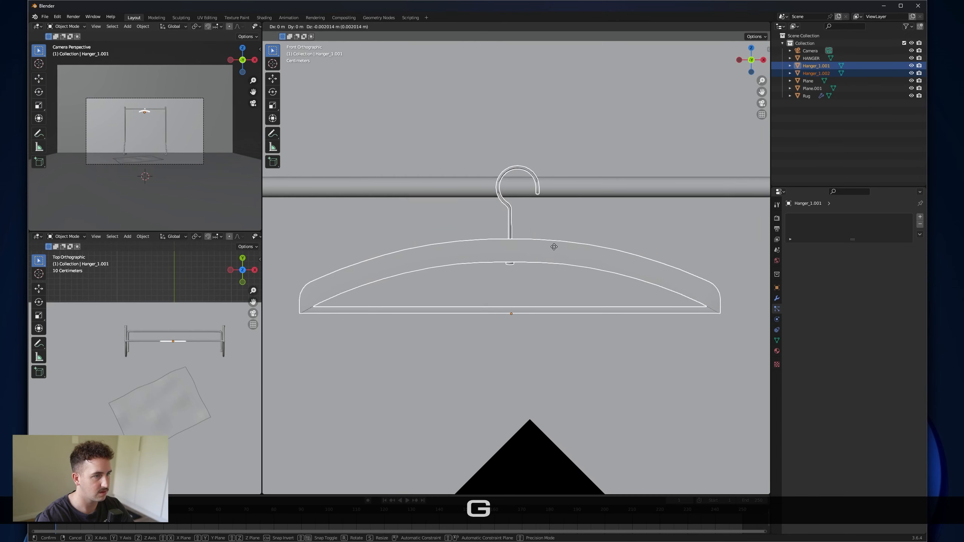
{"action": "left_click", "coordinate": [554, 247]}
Step: Nudge the hanger in the top view so it is centred on the stand's rail
{"action": "scroll", "coordinate": [171, 364], "scroll_direction": "up", "scroll_amount": 3}
{"action": "middle_click_drag", "start_coordinate": [195, 345], "coordinate": [164, 379], "text": "shift"}
{"action": "scroll", "coordinate": [193, 378], "scroll_direction": "up", "scroll_amount": 4}
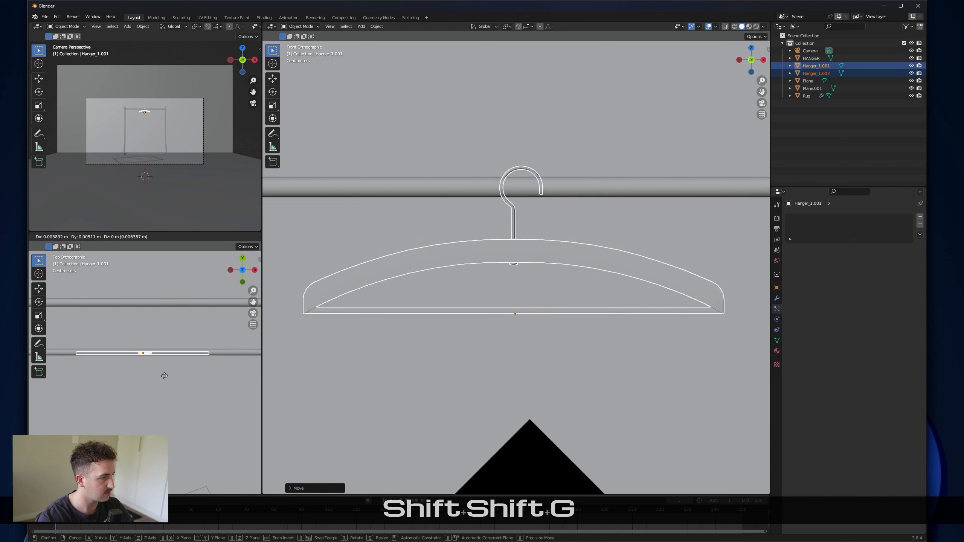
{"action": "left_click", "coordinate": [163, 375]}
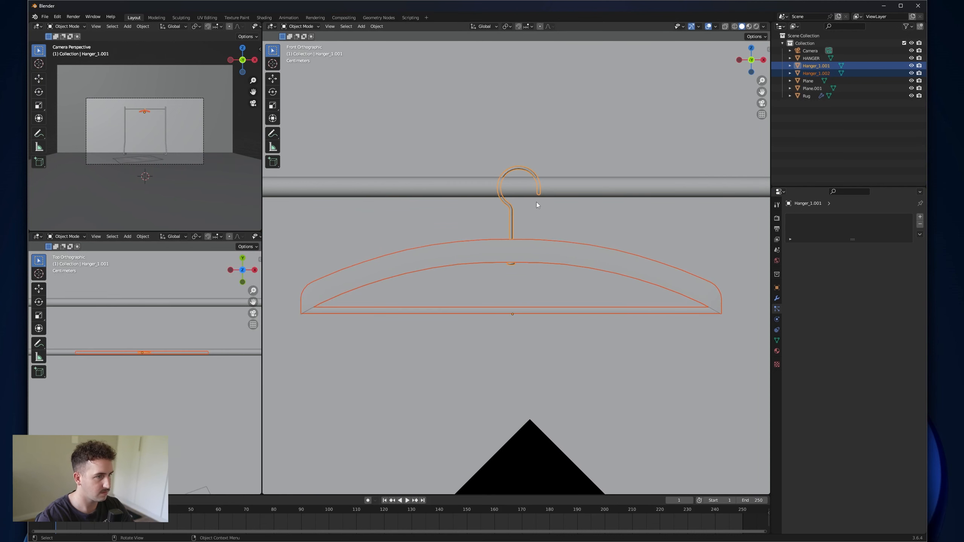
Step: Rotate only the hanger's hook about 55° around the global Z axis
{"action": "left_click", "coordinate": [535, 202]}
{"action": "left_click", "coordinate": [525, 168]}
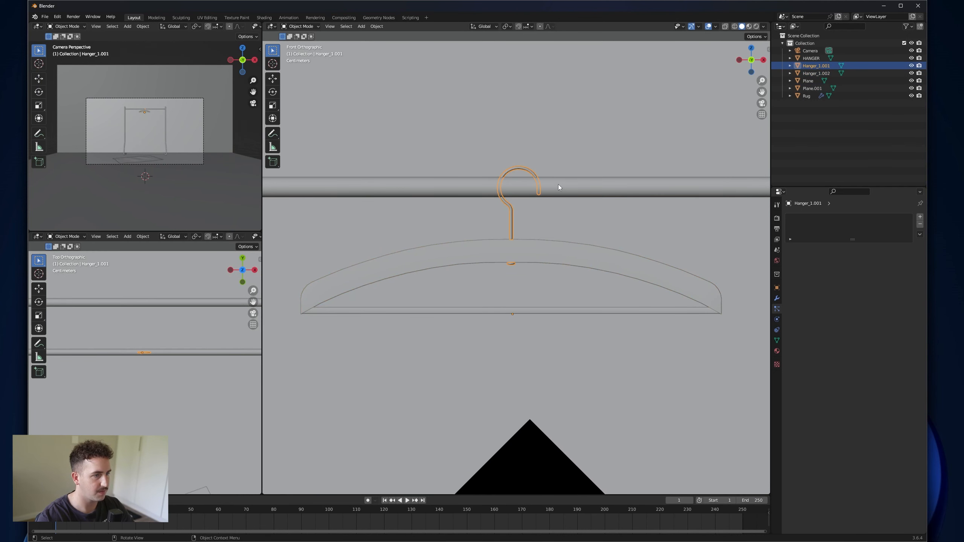
{"action": "key", "text": "r"}
{"action": "key", "text": "z"}
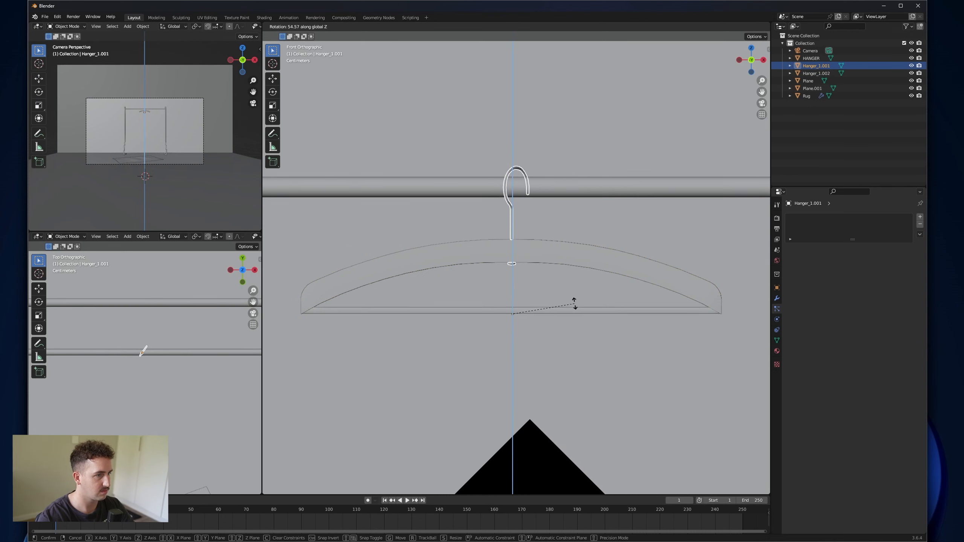
{"action": "left_click", "coordinate": [573, 303]}
Step: Select the hanger body together with the hook and lower both about 0.007 m along Z onto the rail
{"action": "scroll", "coordinate": [533, 227], "scroll_direction": "up", "scroll_amount": 2}
{"action": "scroll", "coordinate": [534, 227], "scroll_direction": "up", "scroll_amount": 2}
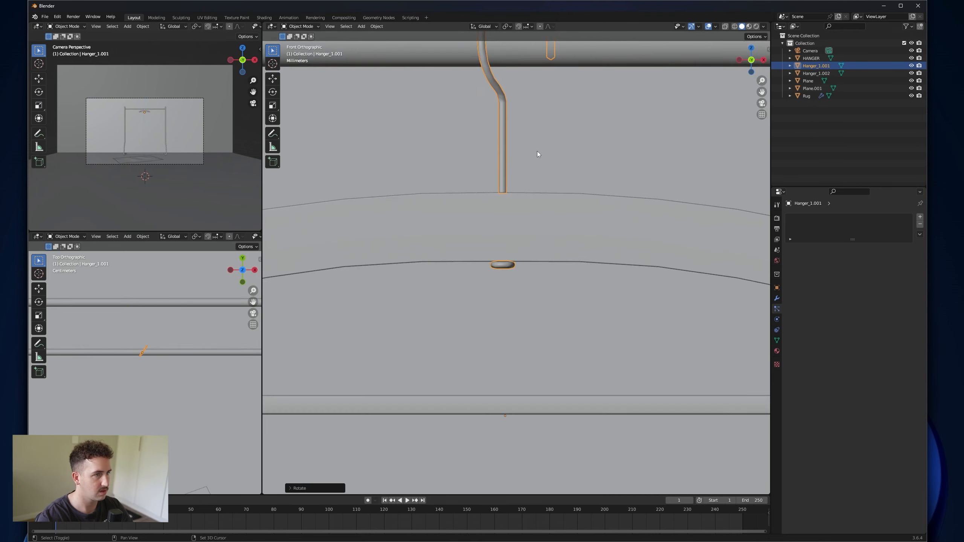
{"action": "middle_click_drag", "start_coordinate": [535, 150], "coordinate": [539, 269], "text": "shift"}
{"action": "scroll", "coordinate": [160, 353], "scroll_direction": "up", "scroll_amount": 8}
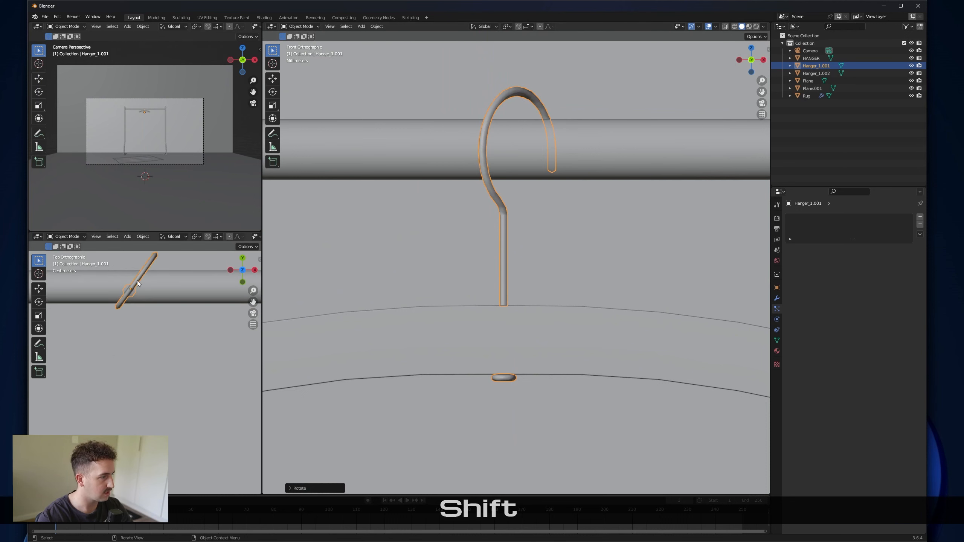
{"action": "left_click", "coordinate": [535, 336], "text": "shift"}
{"action": "key", "text": "g"}
{"action": "key", "text": "z"}
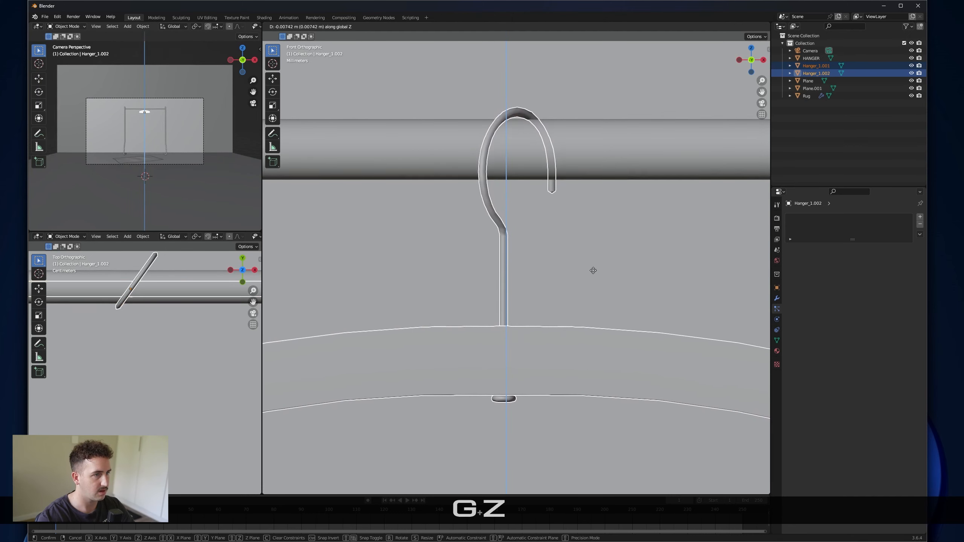
{"action": "left_click", "coordinate": [546, 286]}
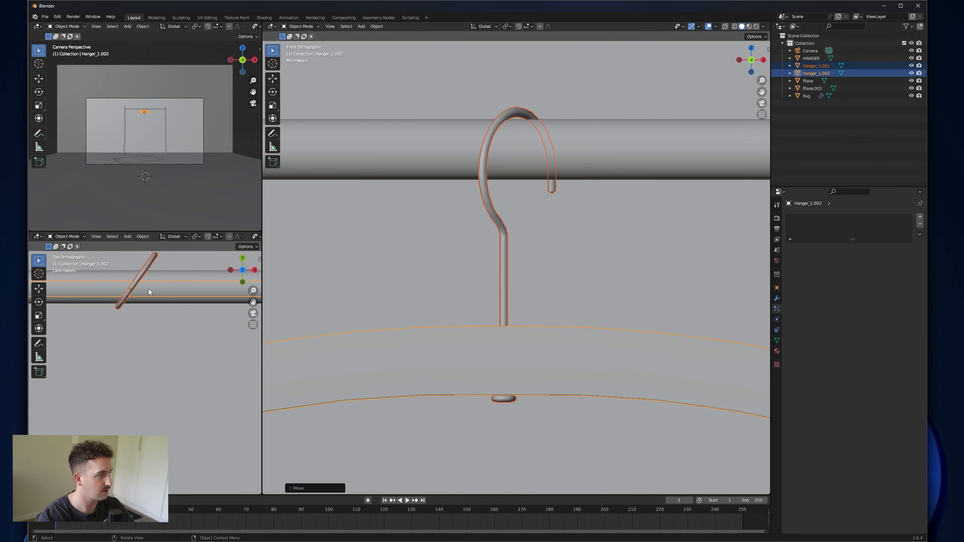
Step: In the top view, nudge the whole hanger about 0.003 m in negative X and 0.006 m in negative Y
{"action": "key", "text": "g"}
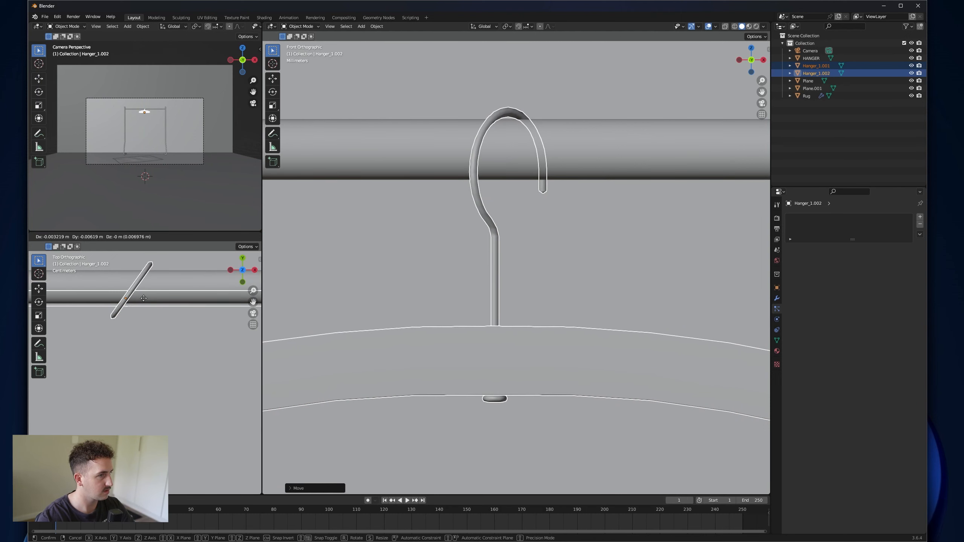
{"action": "left_click", "coordinate": [143, 299]}
{"action": "scroll", "coordinate": [122, 352], "scroll_direction": "down", "scroll_amount": 11}
{"action": "scroll", "coordinate": [543, 321], "scroll_direction": "down", "scroll_amount": 18}
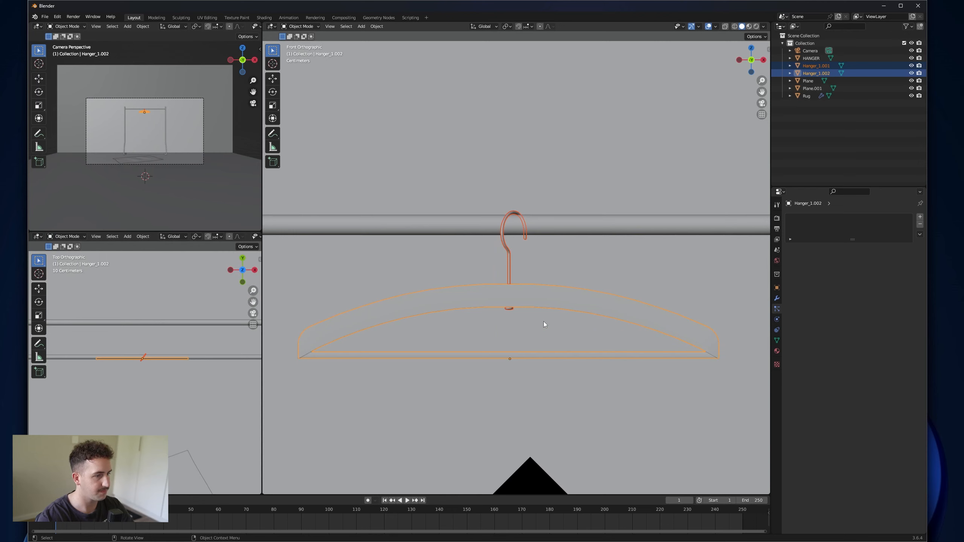
{"action": "scroll", "coordinate": [542, 338], "scroll_direction": "up", "scroll_amount": 3}
{"action": "scroll", "coordinate": [542, 326], "scroll_direction": "down", "scroll_amount": 5}
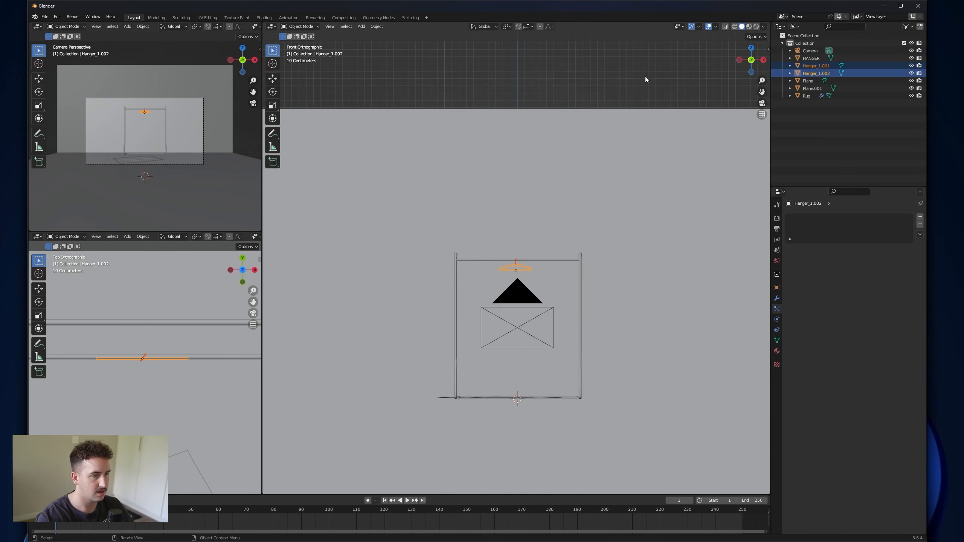
Step: Deselect the hanger and switch the camera viewport to rendered shading
{"action": "left_click", "coordinate": [491, 179]}
{"action": "key", "text": "Home"}
{"action": "scroll", "coordinate": [237, 29], "scroll_direction": "down", "scroll_amount": 4}
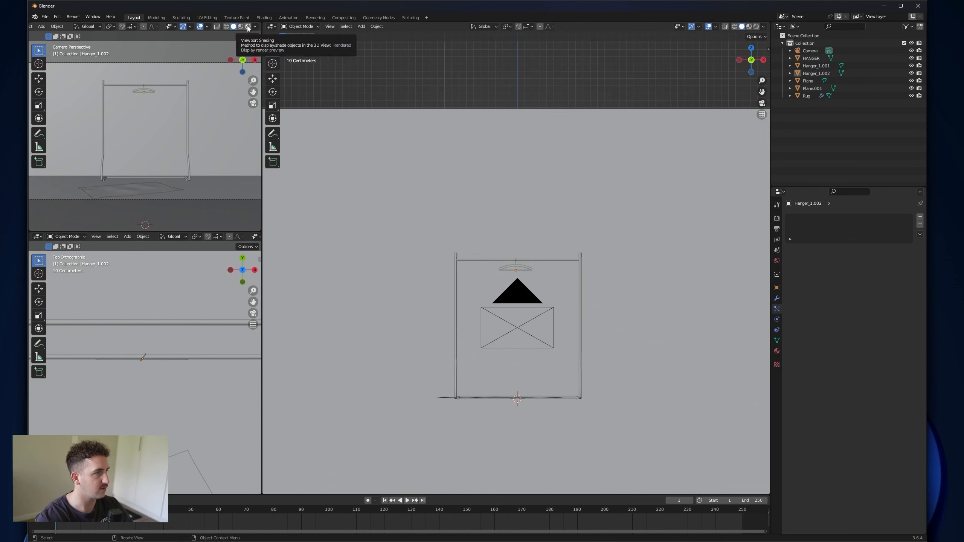
{"action": "left_click", "coordinate": [247, 26]}
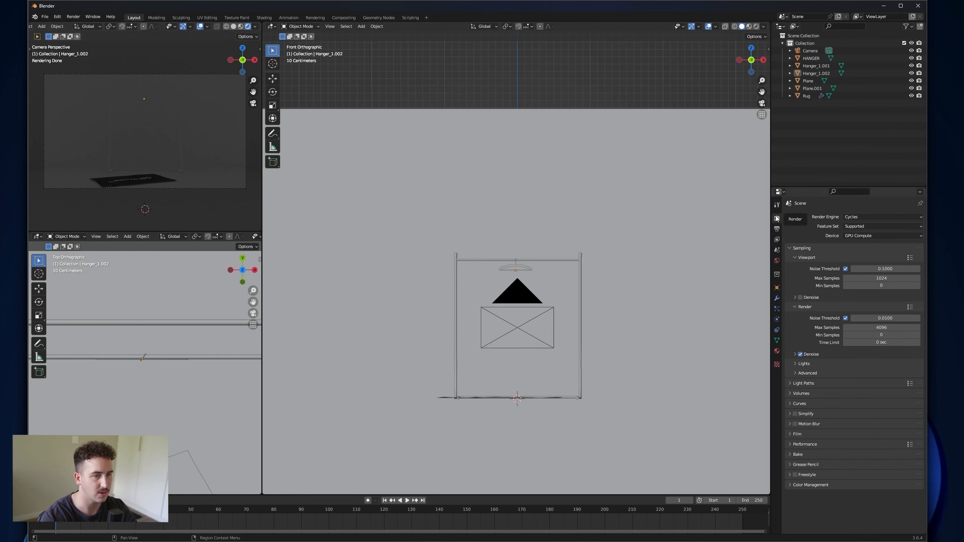
Step: Set the viewport sampling to a maximum of 64 samples and enable viewport denoising
{"action": "left_click", "coordinate": [872, 278]}
{"action": "type", "text": "64"}
{"action": "key", "text": "Return"}
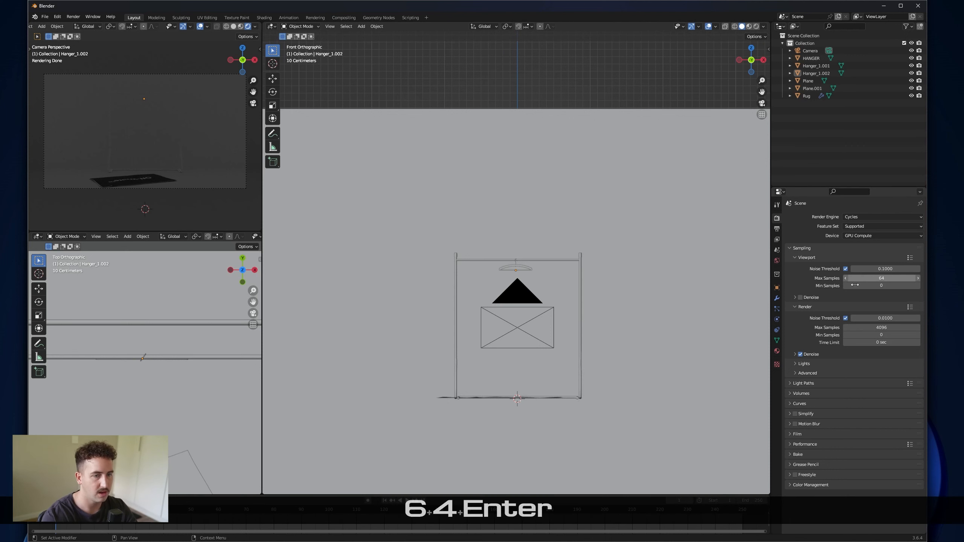
{"action": "left_click", "coordinate": [800, 297]}
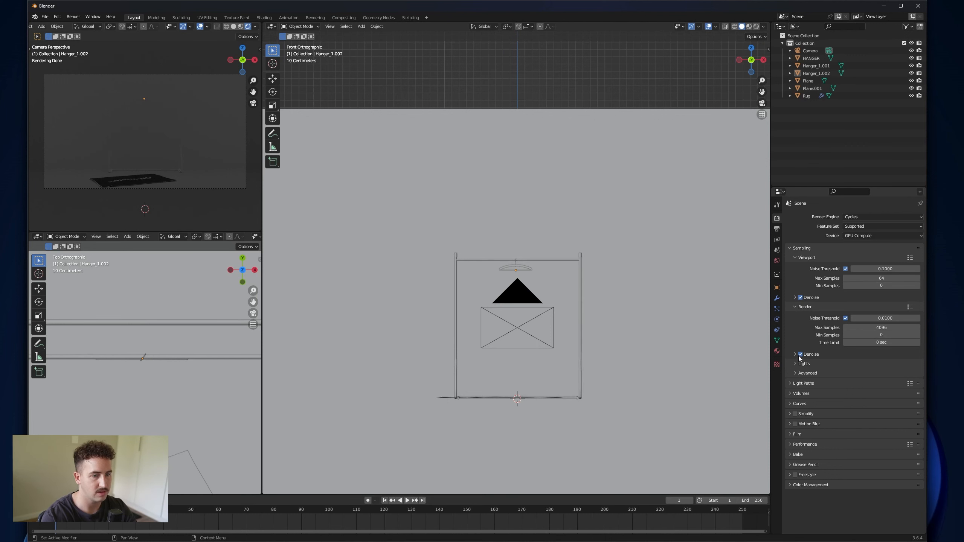
Step: Set the final render's maximum samples to 128 and collapse the render sampling settings
{"action": "left_click", "coordinate": [892, 328]}
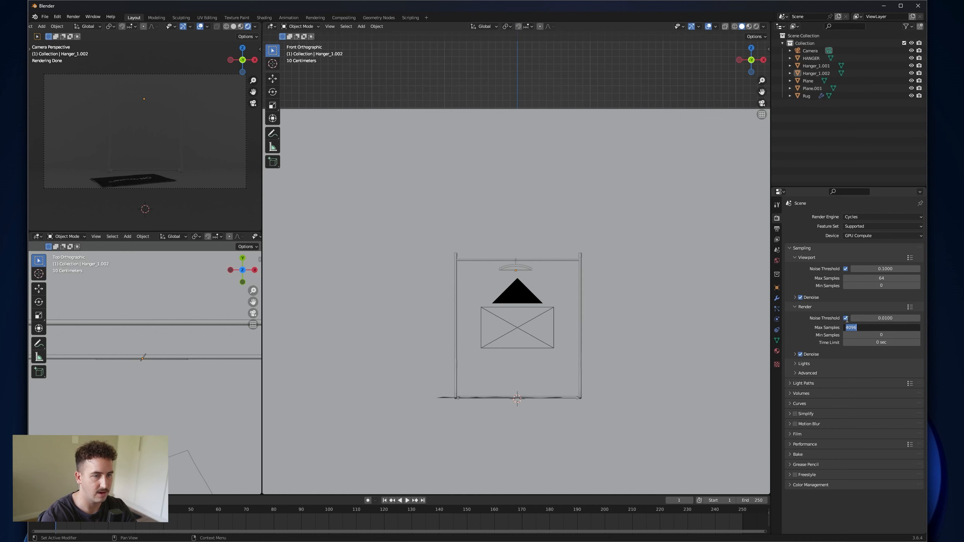
{"action": "type", "text": "128"}
{"action": "key", "text": "Return"}
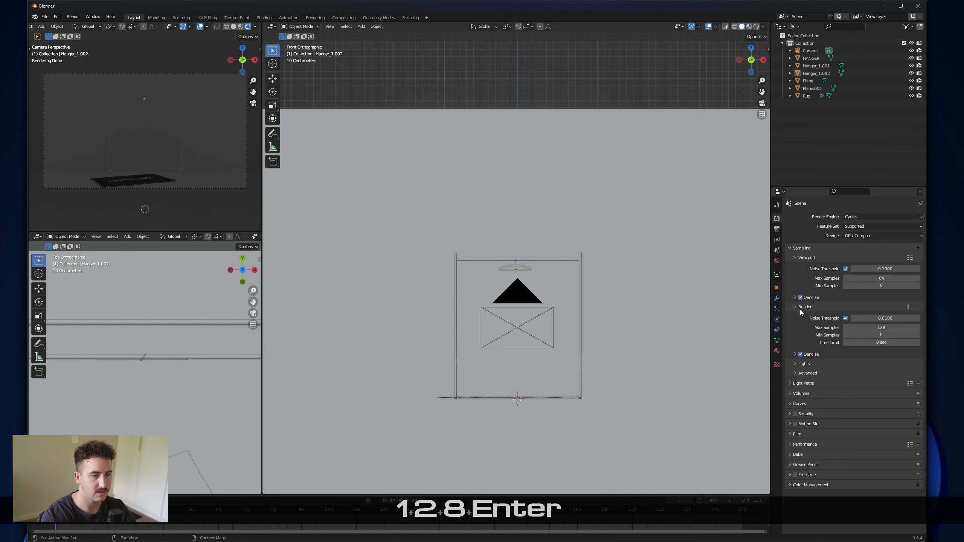
{"action": "left_click", "coordinate": [800, 309]}
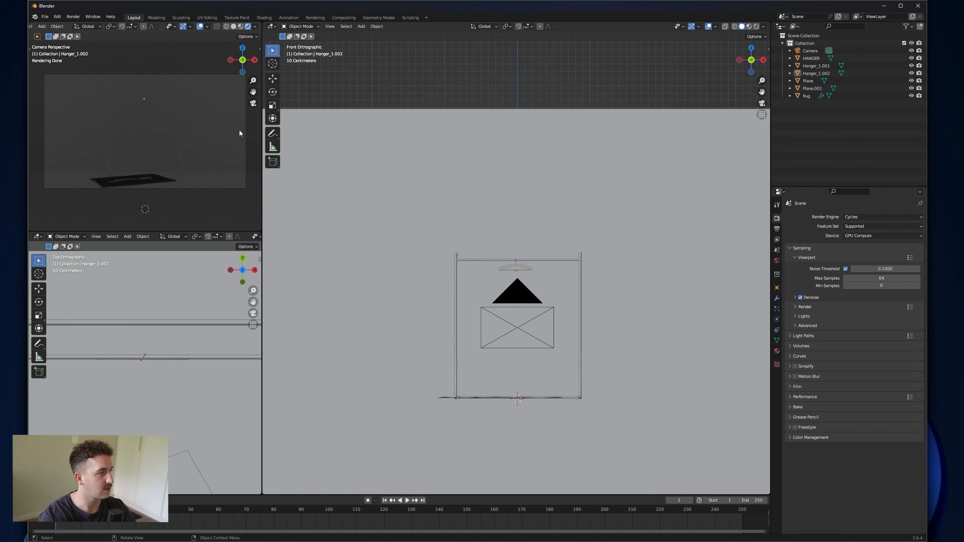
Step: Add an area light at the scene origin
{"action": "middle_click_drag", "start_coordinate": [608, 300], "coordinate": [609, 332]}
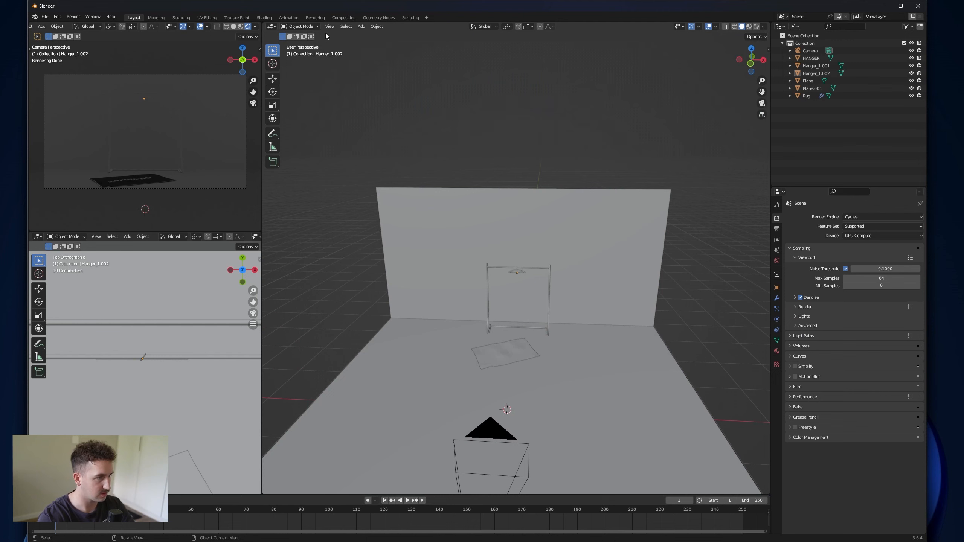
{"action": "scroll", "coordinate": [159, 319], "scroll_direction": "down", "scroll_amount": 10}
{"action": "middle_click_drag", "start_coordinate": [155, 380], "coordinate": [167, 295], "text": "shift"}
{"action": "scroll", "coordinate": [177, 338], "scroll_direction": "down", "scroll_amount": 3}
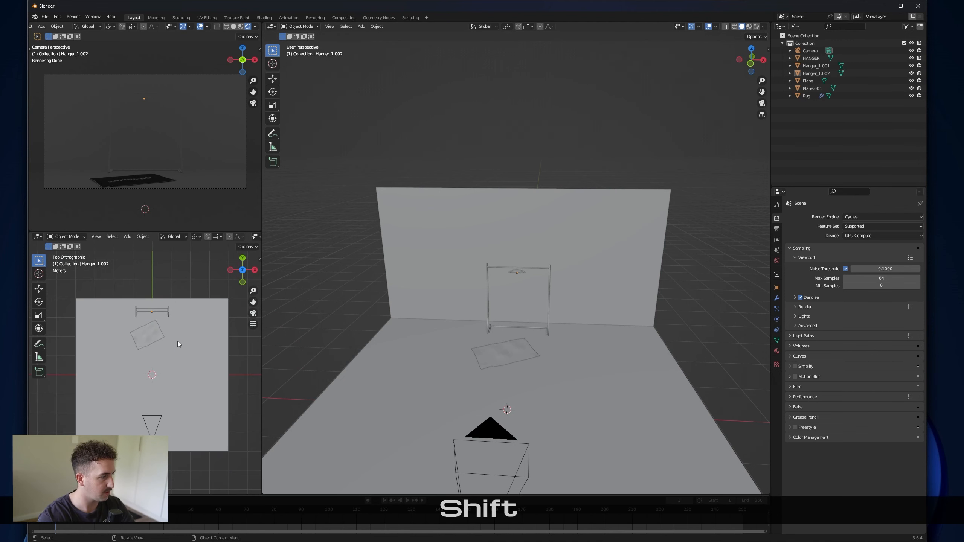
{"action": "left_click", "coordinate": [228, 361]}
{"action": "key", "text": "shift+a"}
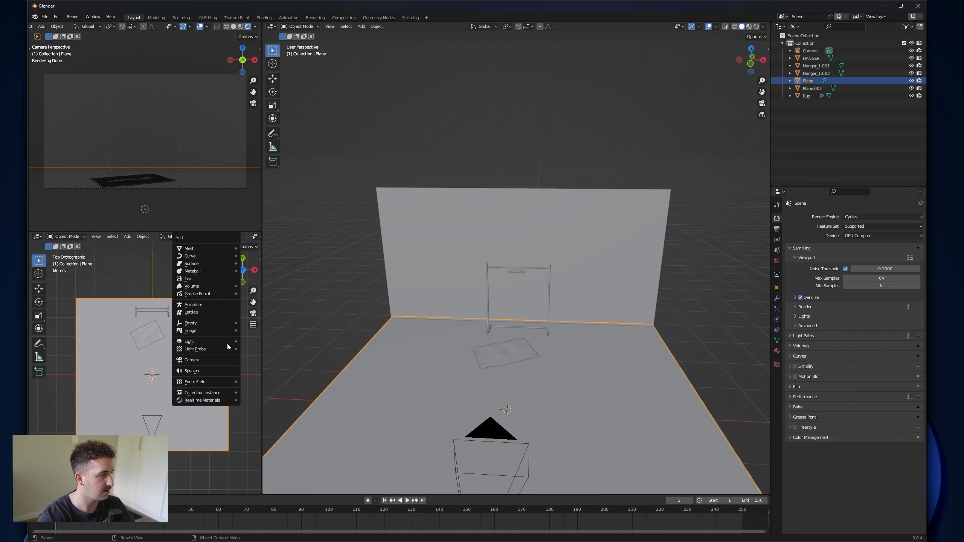
{"action": "mouse_move", "coordinate": [227, 343]}
{"action": "left_click", "coordinate": [285, 365]}
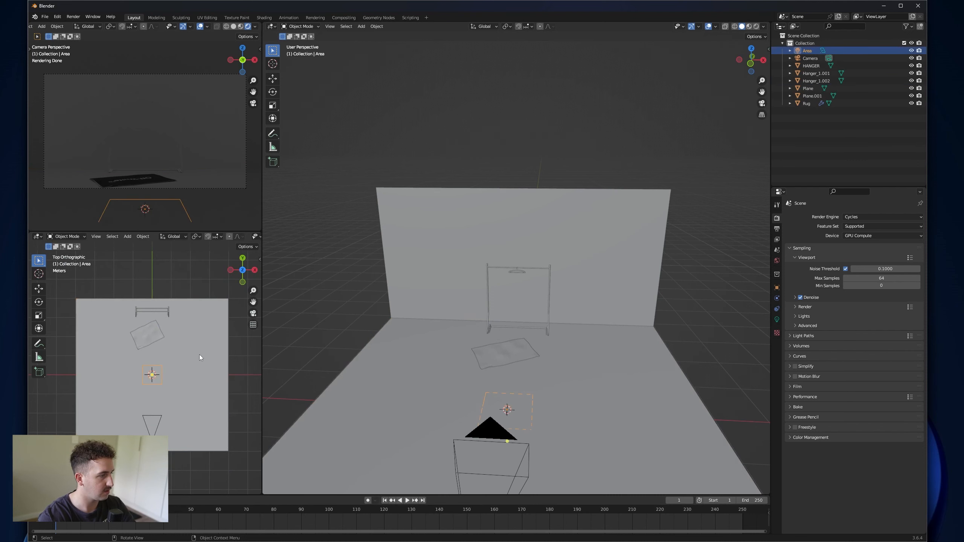
Step: Raise the area light along the Z axis well above the floor
{"action": "key", "text": "g"}
{"action": "key", "text": "x"}
{"action": "key", "text": "z"}
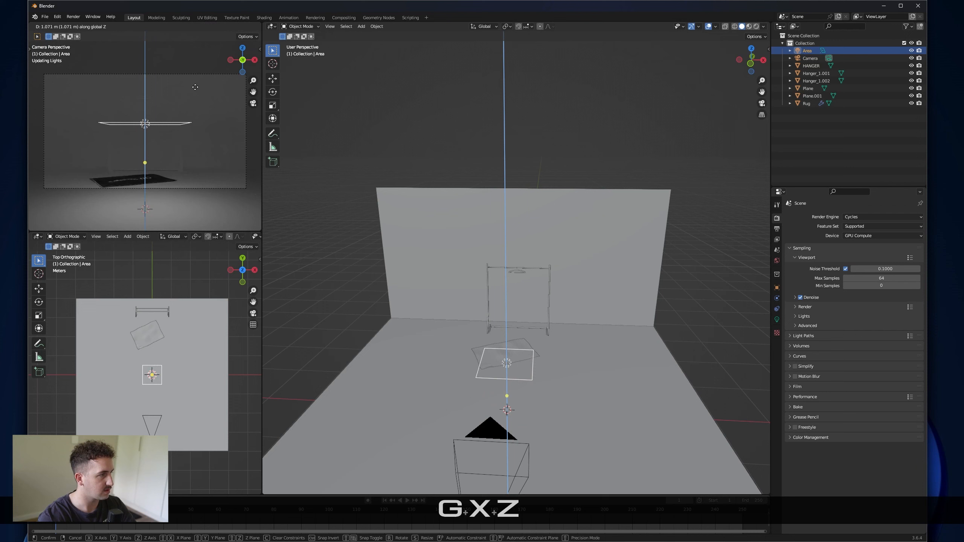
{"action": "left_click", "coordinate": [213, 111]}
Step: Rotate the area light 90° around the global Y axis
{"action": "key", "text": "r"}
{"action": "key", "text": "x"}
{"action": "key", "text": "y"}
{"action": "key", "text": "9"}
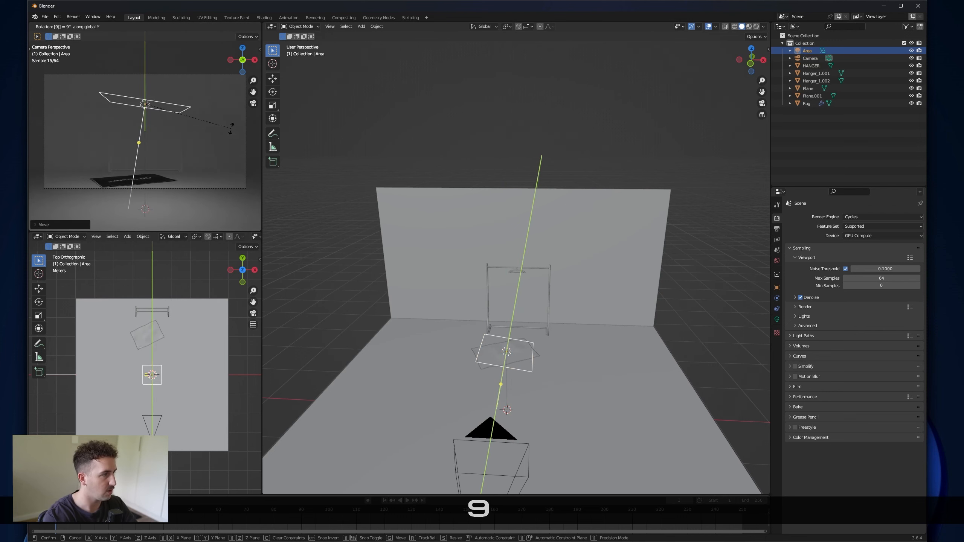
{"action": "key", "text": "0"}
{"action": "key", "text": "Return"}
Step: Move the area light about 4.3 m along X past the floor's edge and along Y until level with the rug
{"action": "key", "text": "g"}
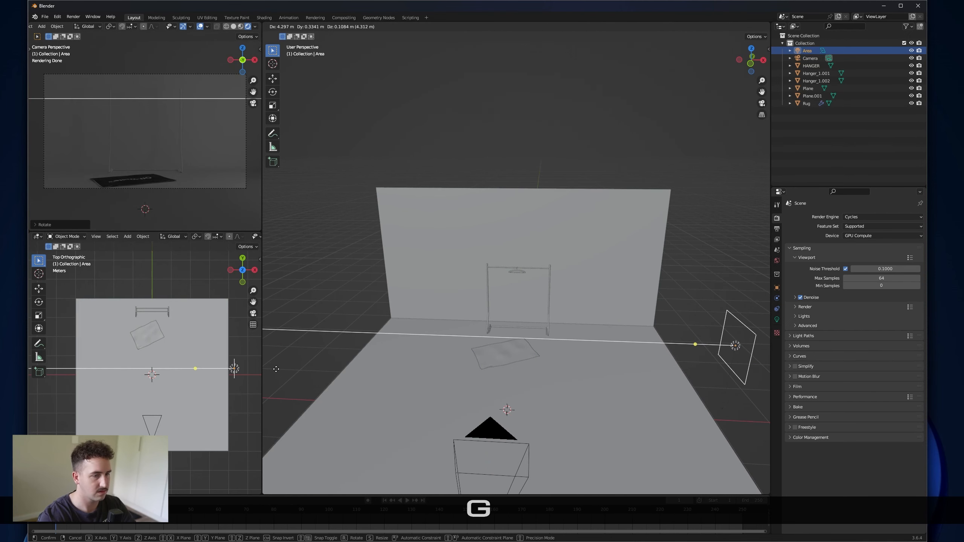
{"action": "left_click", "coordinate": [277, 351]}
{"action": "middle_click_drag", "start_coordinate": [376, 337], "coordinate": [554, 362]}
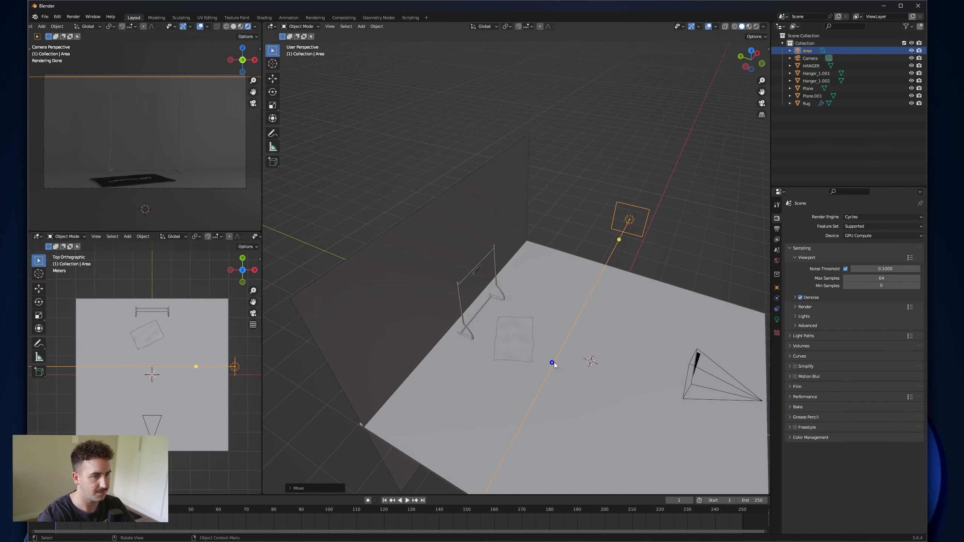
{"action": "key", "text": "g"}
{"action": "key", "text": "z"}
{"action": "key", "text": "x"}
{"action": "key", "text": "y"}
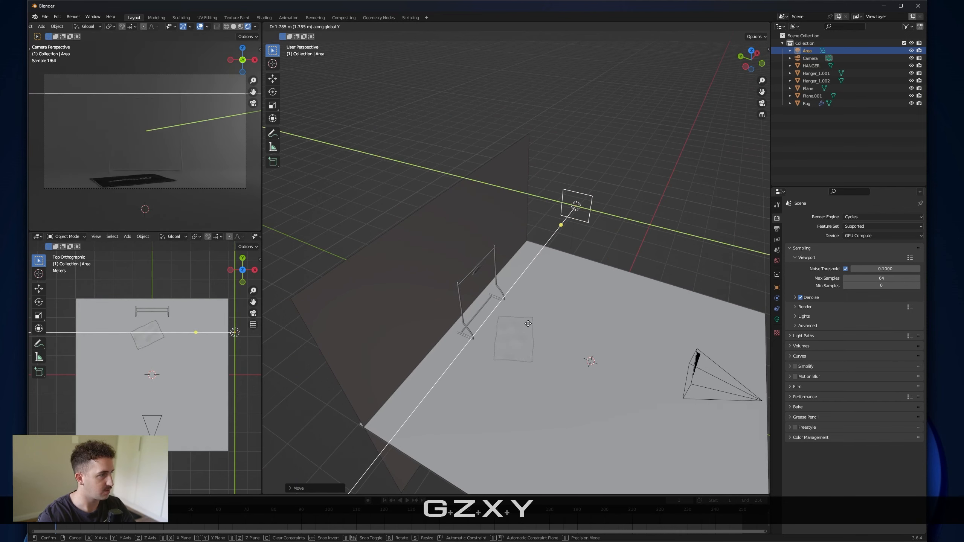
{"action": "left_click", "coordinate": [531, 322]}
{"action": "middle_click_drag", "start_coordinate": [532, 322], "coordinate": [628, 294]}
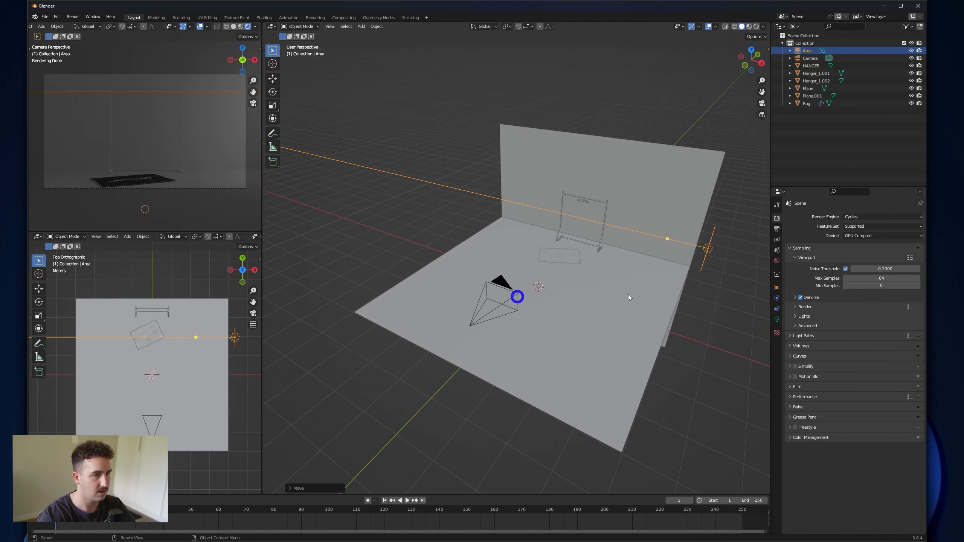
{"action": "key", "text": "r"}
{"action": "key", "text": "z"}
{"action": "key", "text": "Escape"}
Step: Raise the area light slightly along Z and tilt it around Y so it points down across the rug
{"action": "key", "text": "g"}
{"action": "key", "text": "z"}
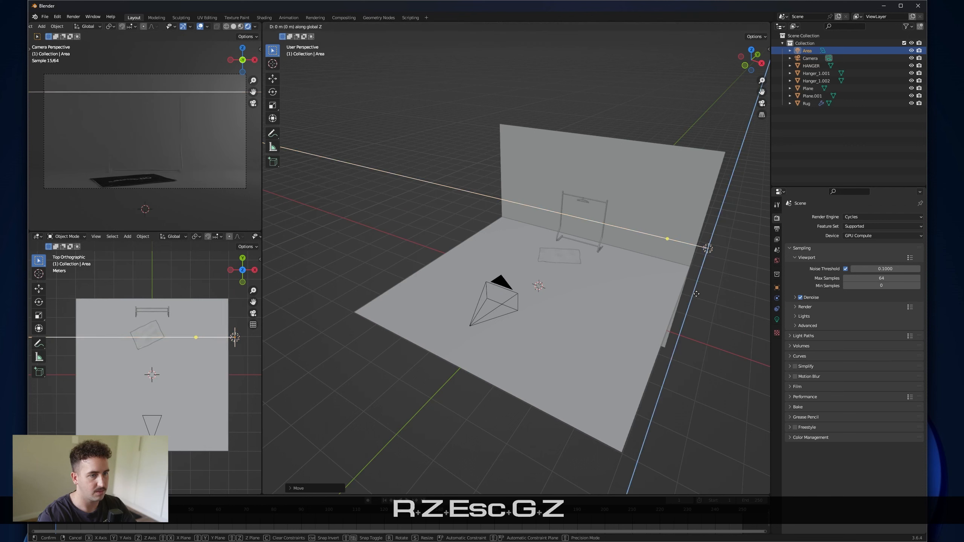
{"action": "key", "text": "r"}
{"action": "key", "text": "x"}
{"action": "key", "text": "y"}
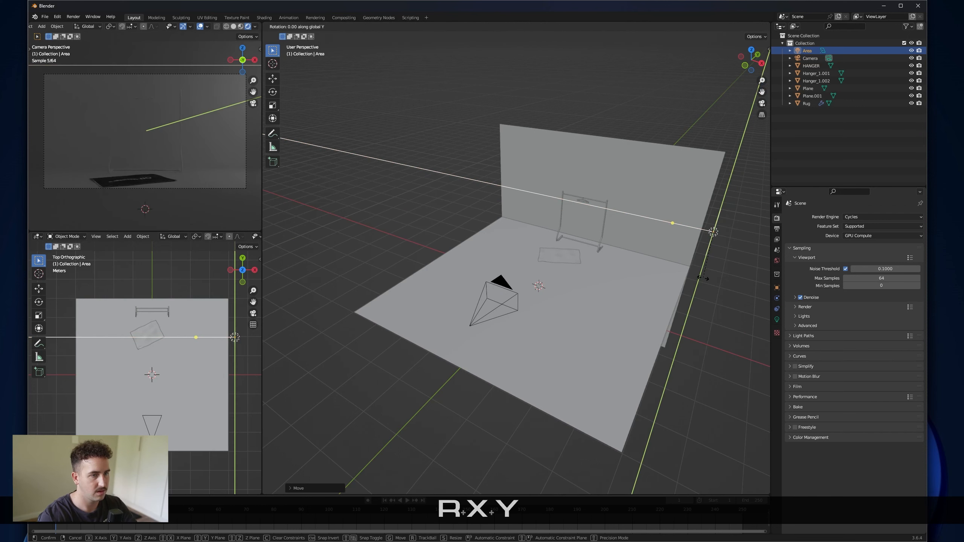
{"action": "left_click", "coordinate": [714, 252]}
Step: Try the area light at 1000 W and settle on a power of 500 W
{"action": "middle_click_drag", "start_coordinate": [672, 285], "coordinate": [697, 291]}
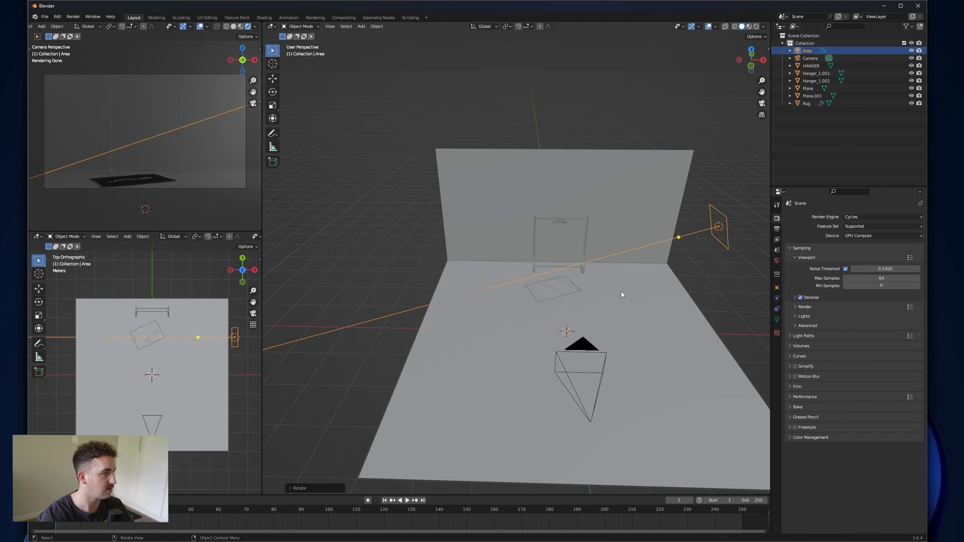
{"action": "middle_click_drag", "start_coordinate": [709, 243], "coordinate": [685, 314], "text": "shift"}
{"action": "left_click", "coordinate": [646, 254], "text": "shift"}
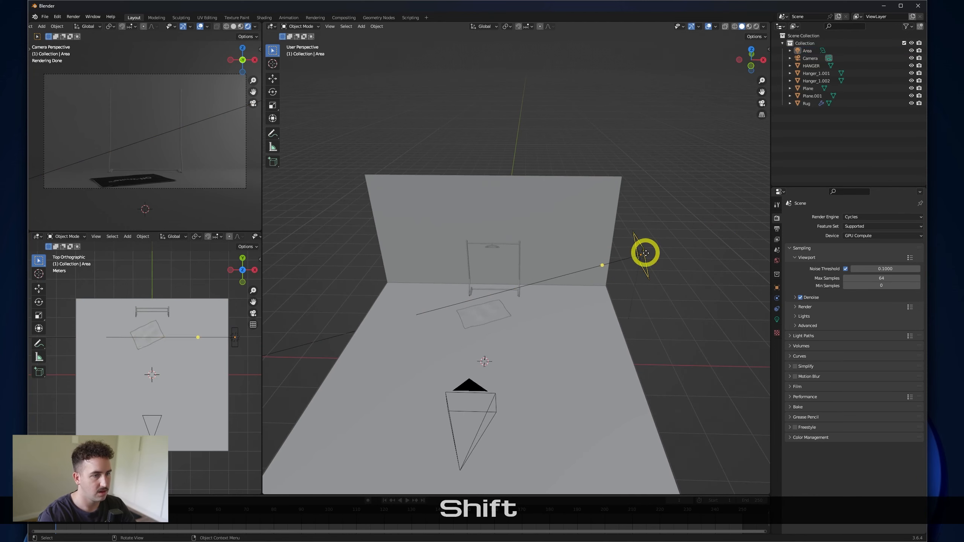
{"action": "left_click", "coordinate": [645, 254]}
{"action": "left_click", "coordinate": [777, 320]}
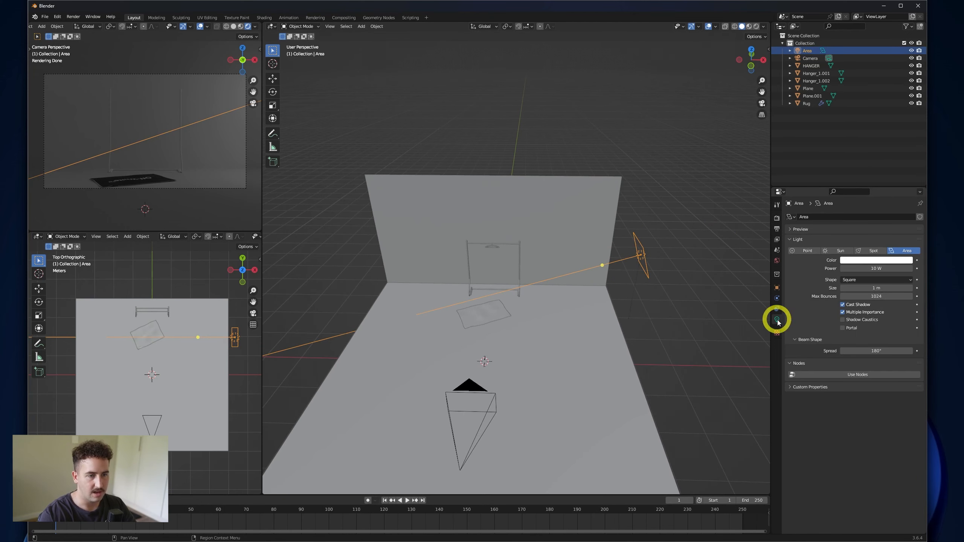
{"action": "left_click", "coordinate": [879, 269]}
{"action": "type", "text": "1000"}
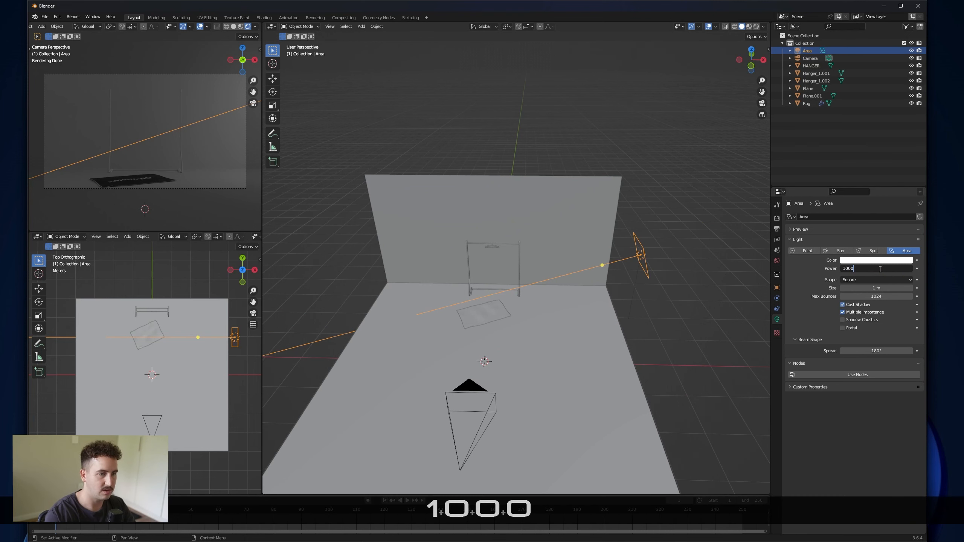
{"action": "key", "text": "Return"}
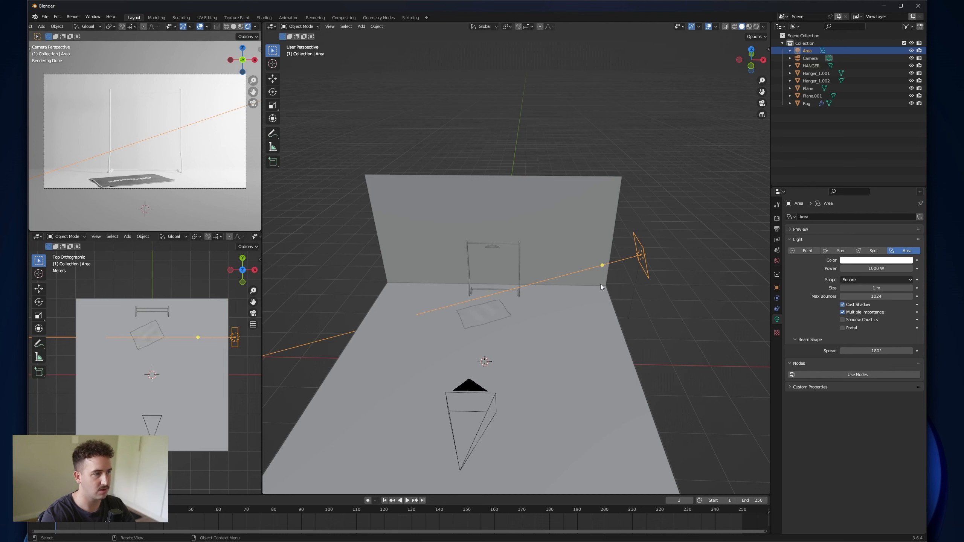
{"action": "left_click", "coordinate": [874, 269]}
{"action": "type", "text": "500"}
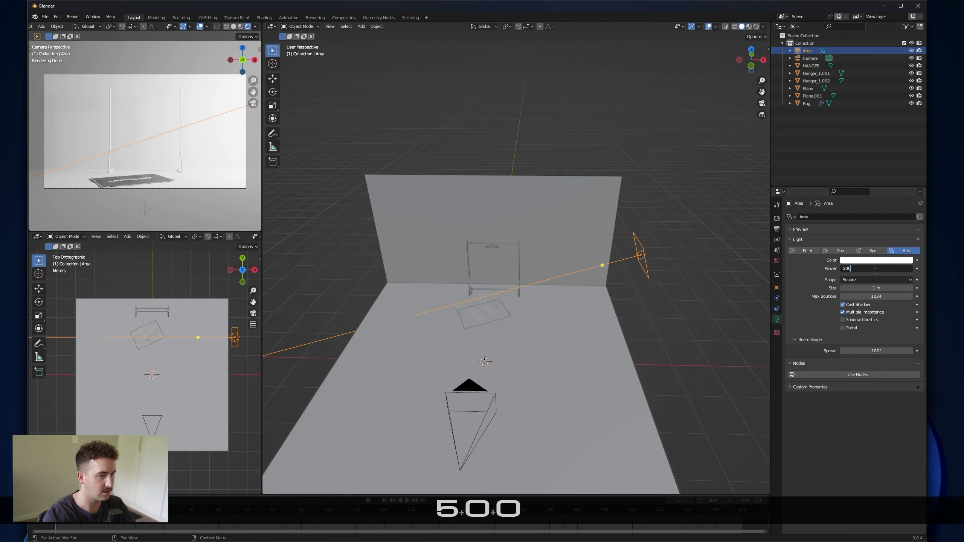
{"action": "key", "text": "Return"}
{"action": "key", "text": "Escape"}
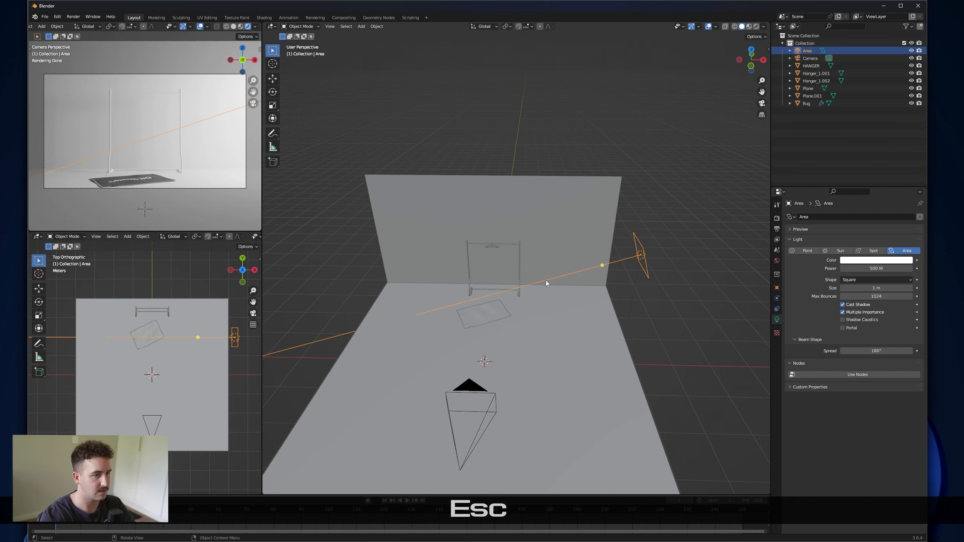
Step: Move the area light farther out along X from the floor's edge and rotate it about 5° around global Y
{"action": "key", "text": "g"}
{"action": "key", "text": "x"}
{"action": "key", "text": "y"}
{"action": "key", "text": "x"}
{"action": "left_click", "coordinate": [732, 279]}
{"action": "key", "text": "r"}
{"action": "key", "text": "z"}
{"action": "key", "text": "x"}
{"action": "key", "text": "y"}
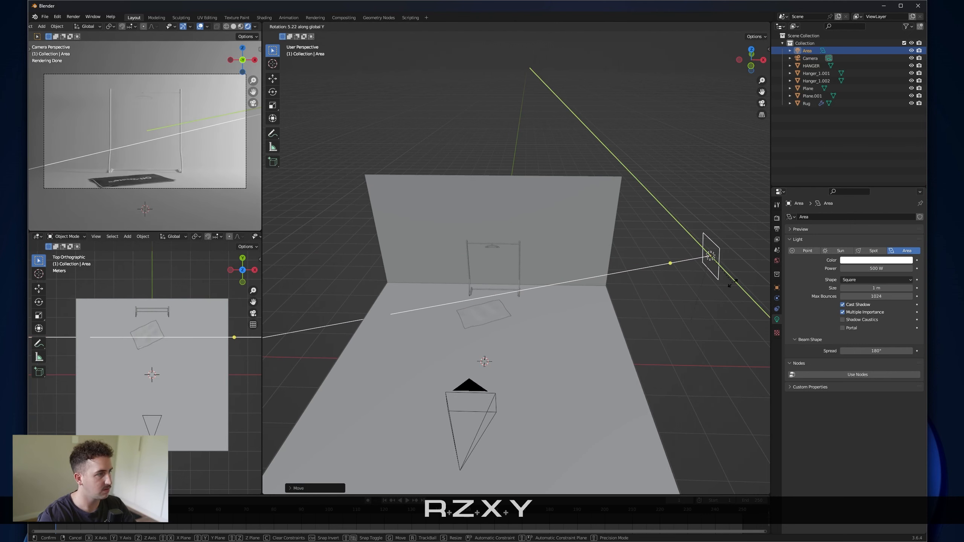
{"action": "left_click", "coordinate": [731, 285]}
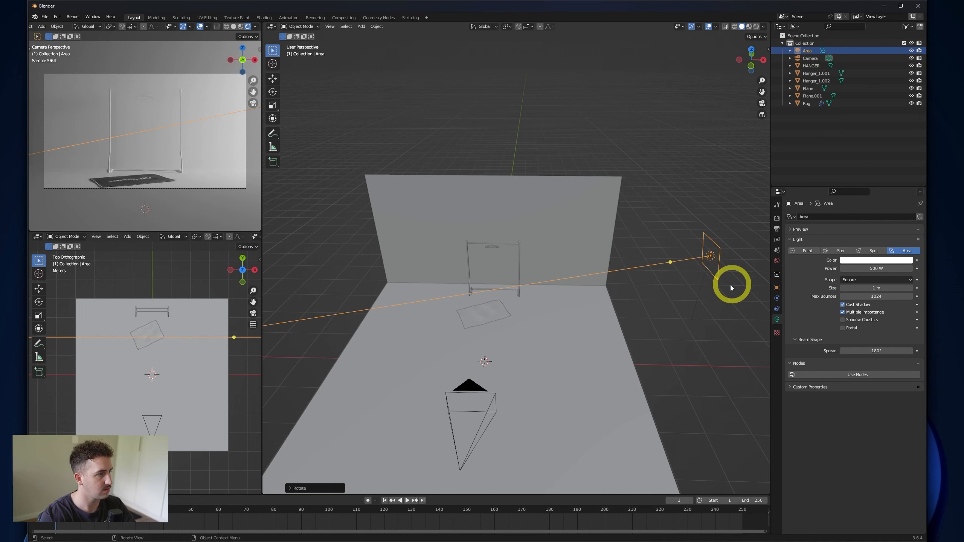
{"action": "middle_click_drag", "start_coordinate": [723, 285], "coordinate": [640, 318]}
{"action": "left_click", "coordinate": [680, 313]}
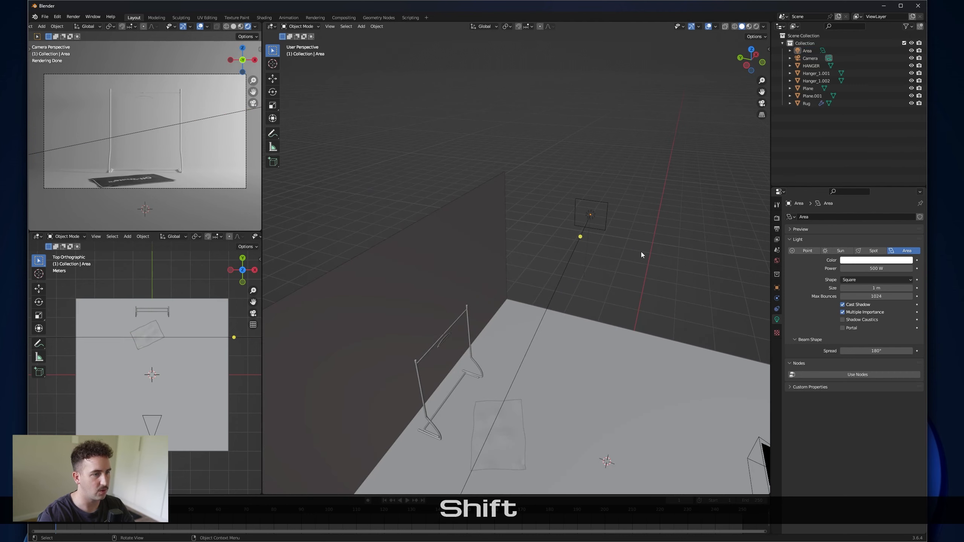
Step: Duplicate the back wall plane and rotate the copy 90° around the Z axis
{"action": "middle_click_drag", "start_coordinate": [661, 260], "coordinate": [621, 240]}
{"action": "left_click", "coordinate": [429, 198]}
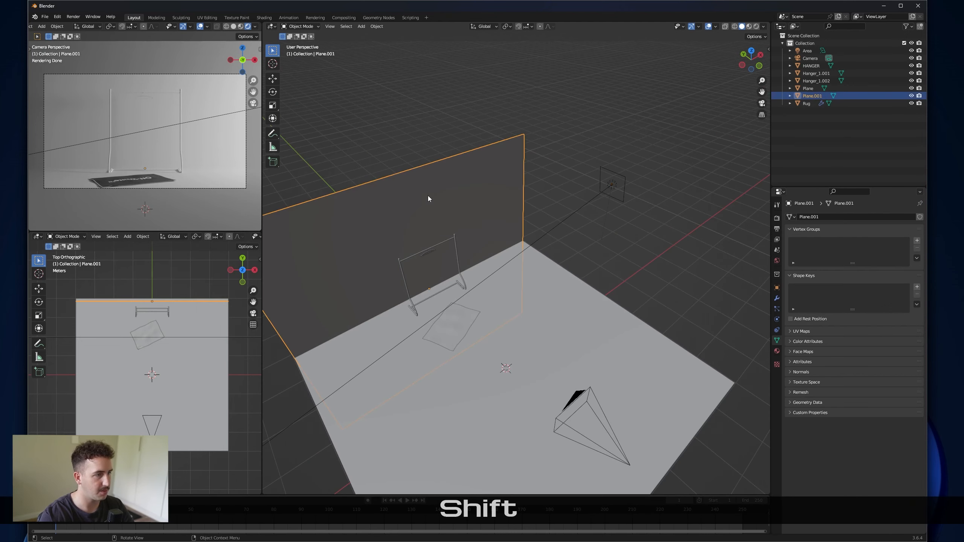
{"action": "key", "text": "shift+d"}
{"action": "key", "text": "r"}
{"action": "key", "text": "z"}
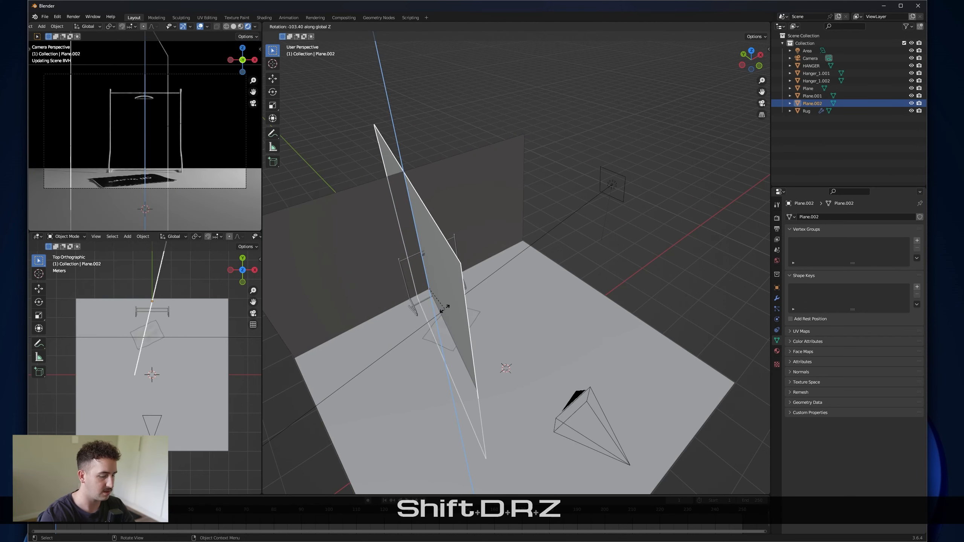
{"action": "type", "text": "90"}
{"action": "key", "text": "Return"}
Step: Move the duplicated wall along X to the floor's edge beside the area light and scale it to about 0.36
{"action": "key", "text": "g"}
{"action": "key", "text": "x"}
{"action": "key", "text": "y"}
{"action": "key", "text": "x"}
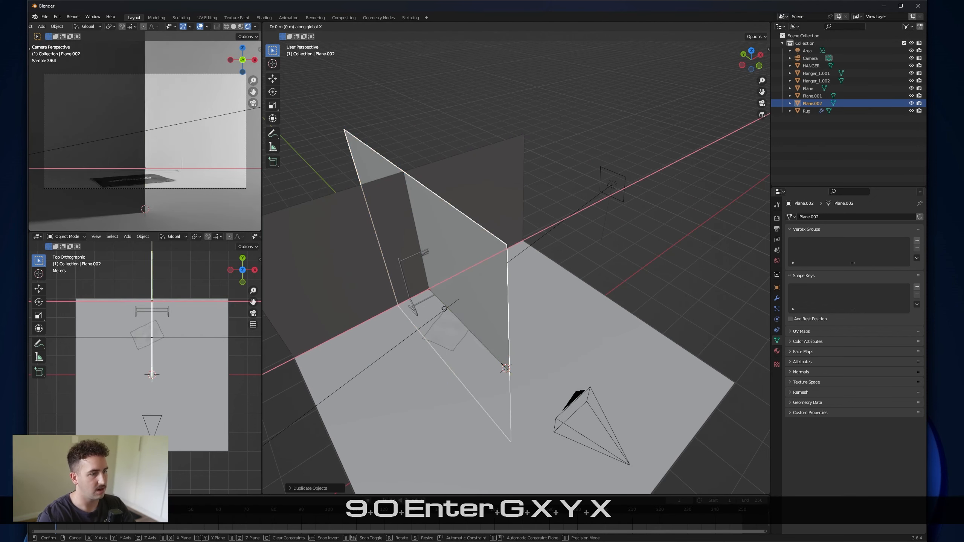
{"action": "left_click", "coordinate": [550, 258]}
{"action": "key", "text": "s"}
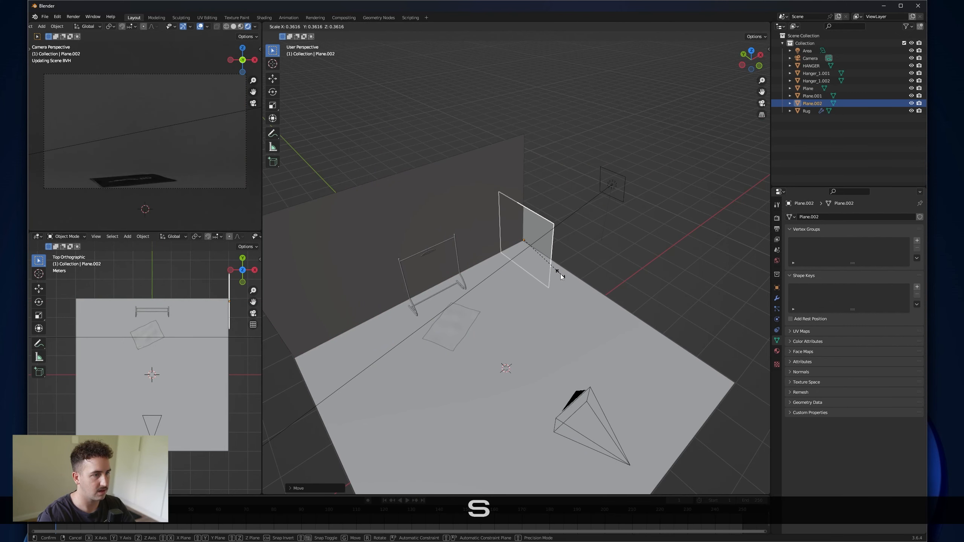
{"action": "left_click", "coordinate": [558, 273]}
Step: Raise the side wall along Z and stretch it vertically so it stands from floor level to the back wall's height
{"action": "key", "text": "g"}
{"action": "key", "text": "z"}
{"action": "left_click", "coordinate": [541, 247]}
{"action": "middle_click_drag", "start_coordinate": [541, 247], "coordinate": [576, 232]}
{"action": "key", "text": "s"}
{"action": "key", "text": "z"}
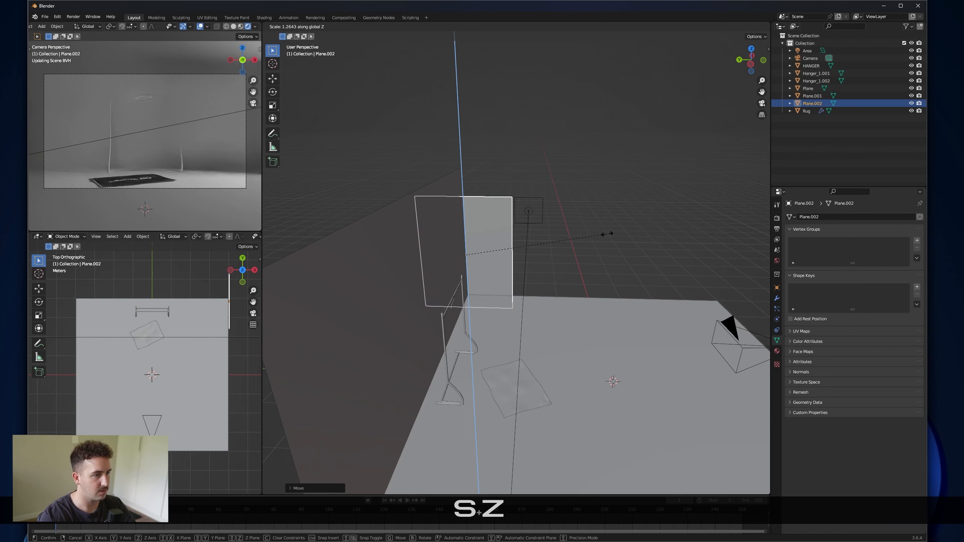
{"action": "left_click", "coordinate": [637, 240]}
{"action": "key", "text": "g"}
{"action": "key", "text": "z"}
{"action": "left_click", "coordinate": [638, 224]}
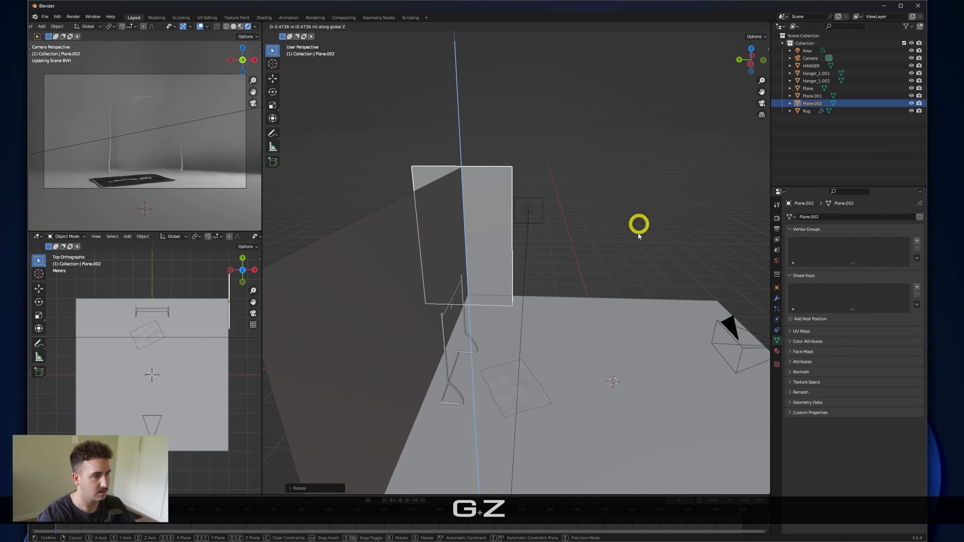
Step: Add two evenly spaced horizontal loop cuts to the side wall in Edit Mode
{"action": "left_click", "coordinate": [300, 26]}
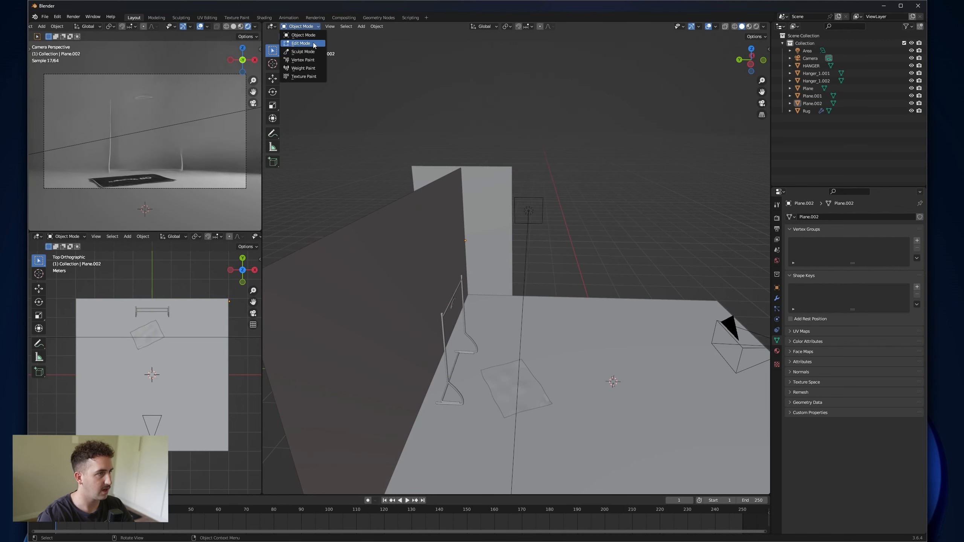
{"action": "left_click", "coordinate": [301, 42]}
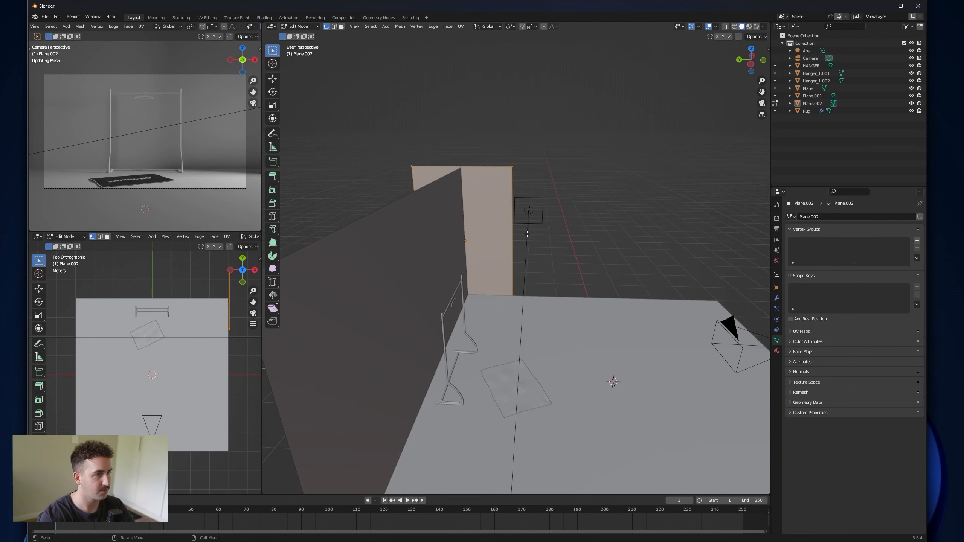
{"action": "key", "text": "ctrl+r"}
{"action": "scroll", "coordinate": [497, 243], "scroll_direction": "up", "scroll_amount": 1}
{"action": "double_click", "coordinate": [492, 244]}
{"action": "middle_click_drag", "start_coordinate": [621, 235], "coordinate": [587, 235]}
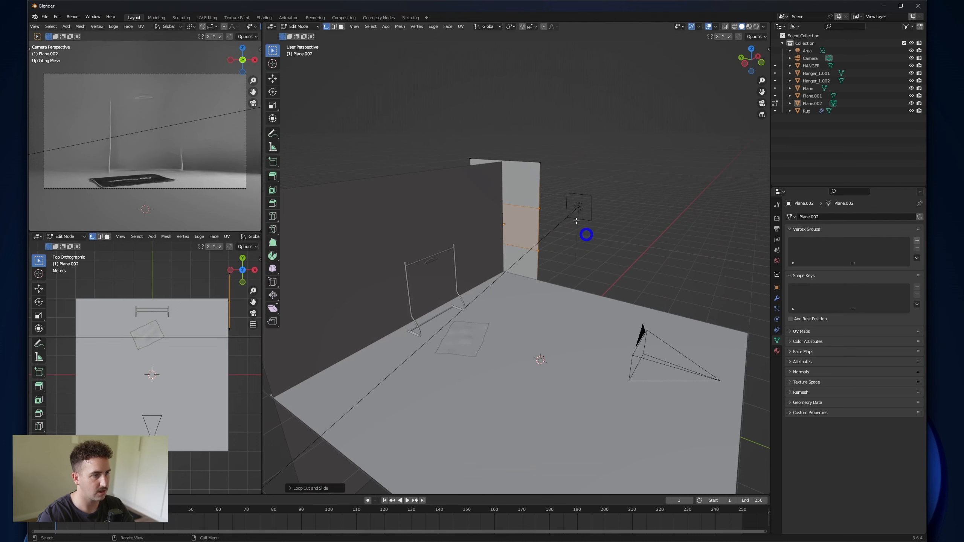
Step: Extrude the upper and lower segments of the side wall's front edge along Y, leaving a gap between them
{"action": "left_click", "coordinate": [334, 26]}
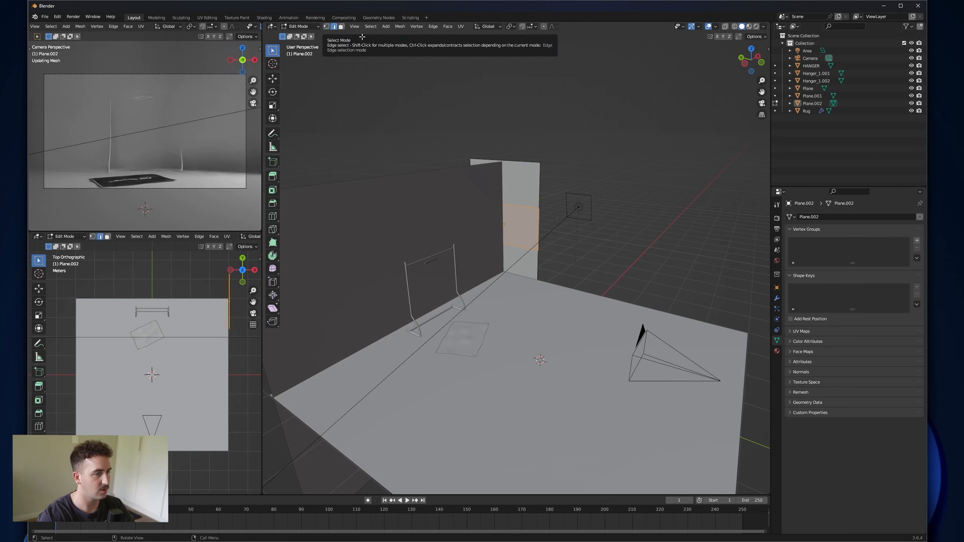
{"action": "left_click", "coordinate": [537, 260], "text": "shift"}
{"action": "middle_click_drag", "start_coordinate": [562, 269], "coordinate": [604, 280]}
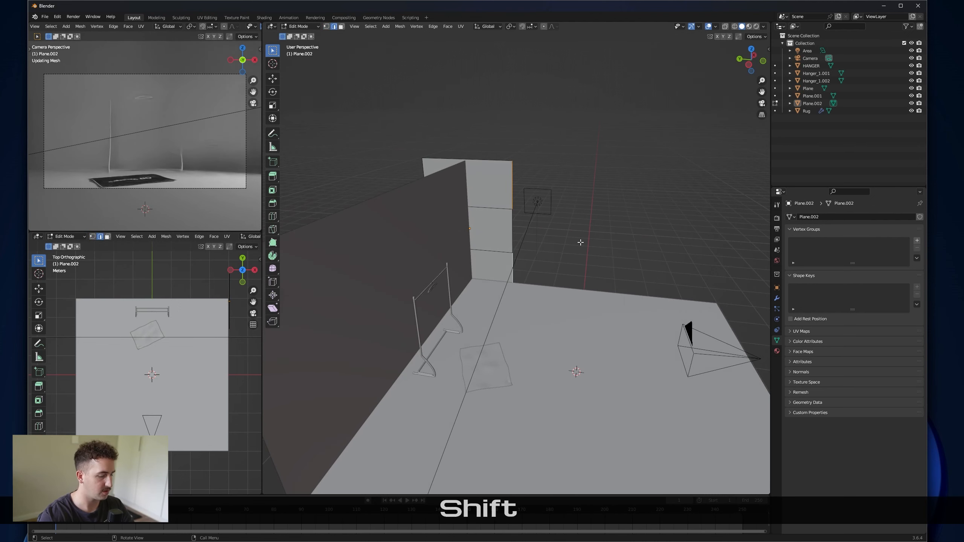
{"action": "key", "text": "e"}
{"action": "key", "text": "x"}
{"action": "key", "text": "y"}
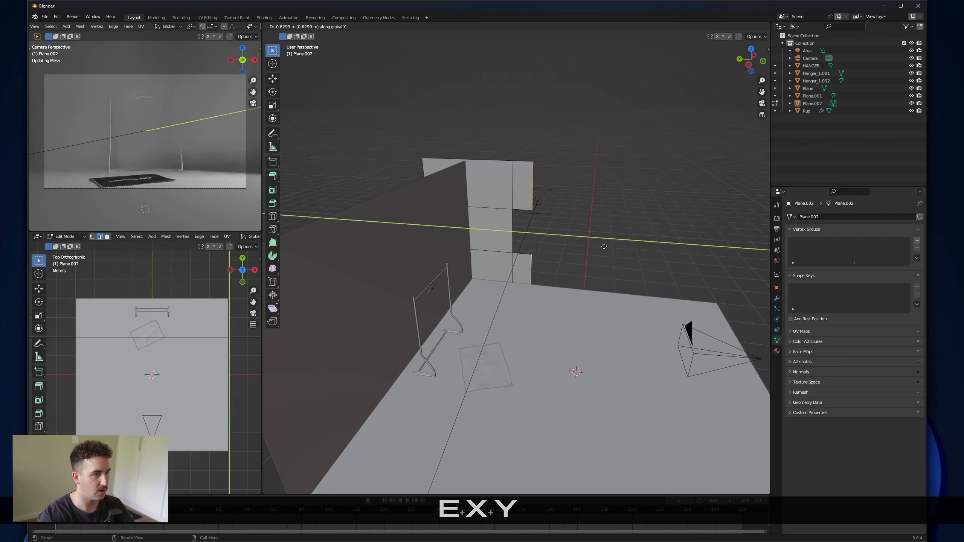
{"action": "left_click", "coordinate": [609, 247]}
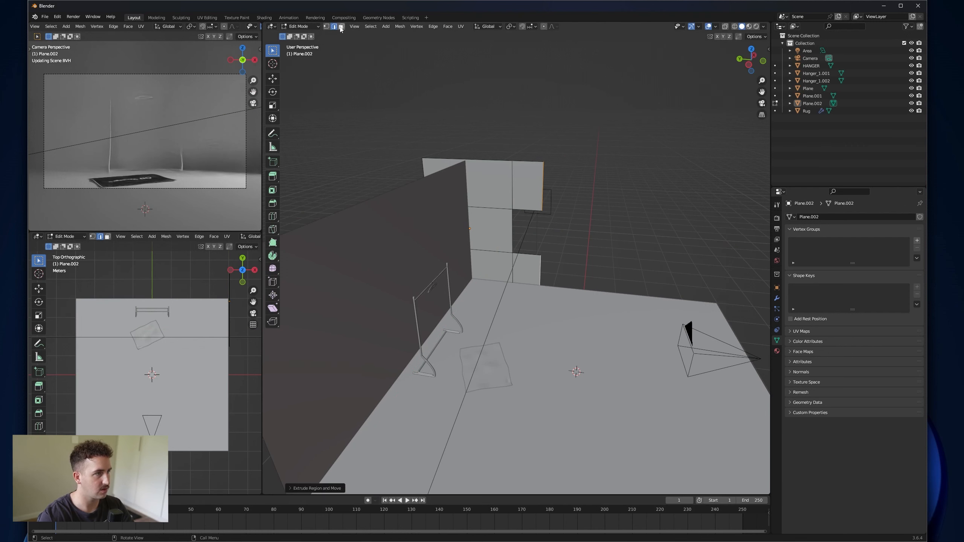
Step: Connect the two inner corner vertices of the extruded sections with an edge to close off the window opening
{"action": "left_click", "coordinate": [326, 30]}
{"action": "left_click", "coordinate": [541, 208]}
{"action": "left_click", "coordinate": [541, 256], "text": "shift"}
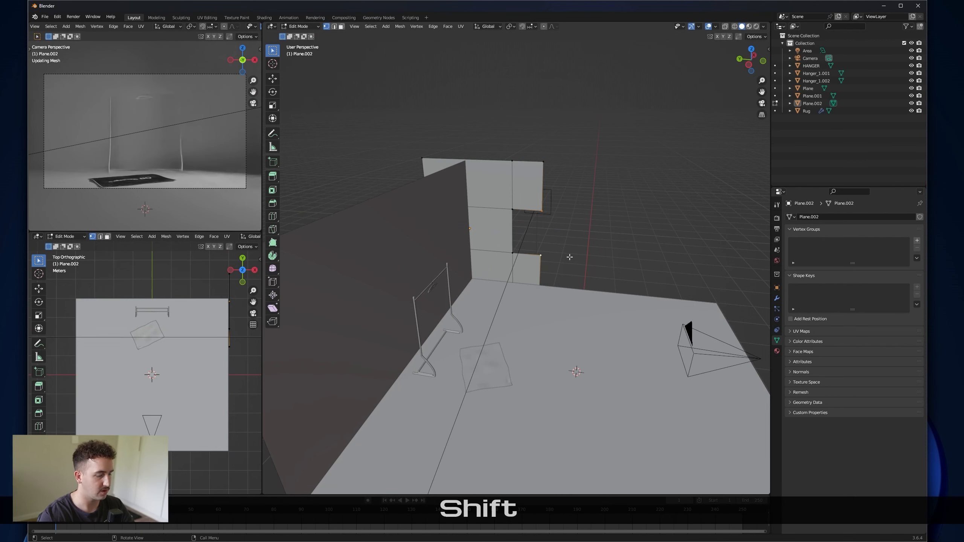
{"action": "key", "text": "f"}
Step: Extrude the side wall's full front border further along Y to surround the window, and return to Object Mode
{"action": "left_click", "coordinate": [334, 26]}
{"action": "left_click", "coordinate": [544, 187]}
{"action": "left_click", "coordinate": [541, 228], "text": "shift"}
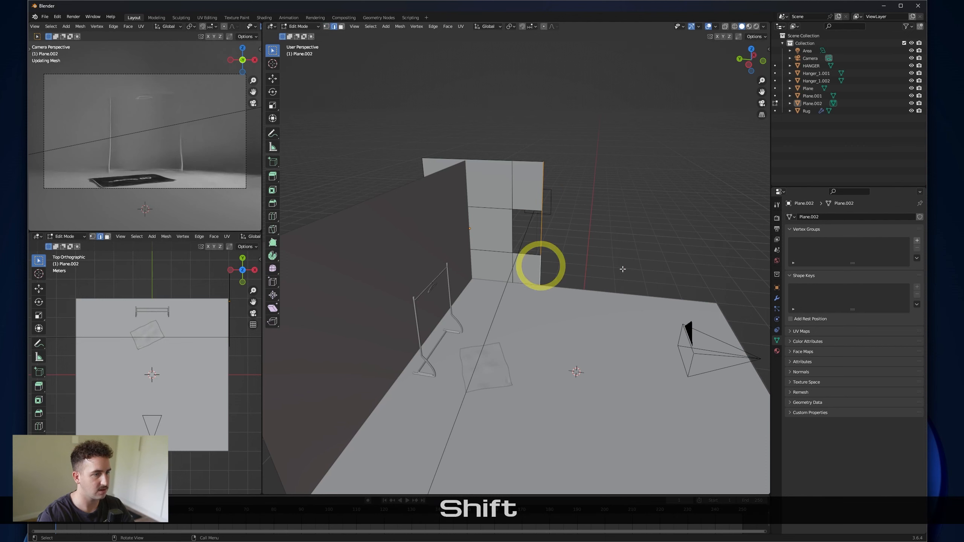
{"action": "key", "text": "e"}
{"action": "key", "text": "x"}
{"action": "key", "text": "y"}
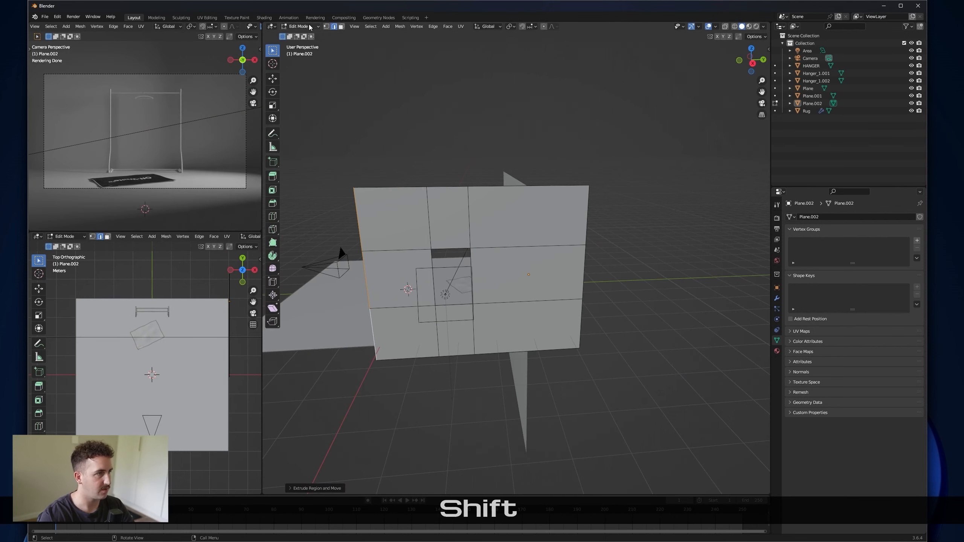
{"action": "left_click", "coordinate": [300, 26]}
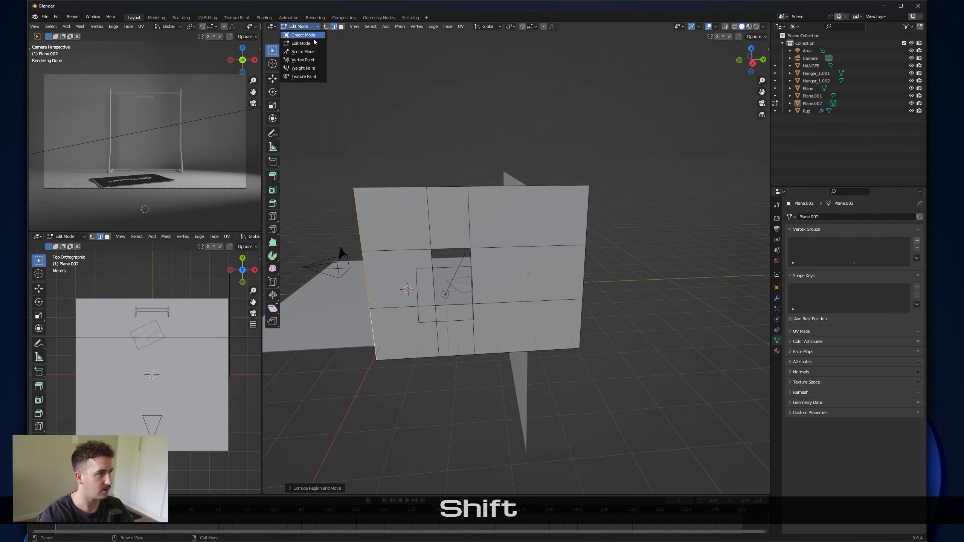
{"action": "left_click", "coordinate": [300, 38]}
Step: Move the area light and the window wall together about 0.82 m along Y
{"action": "left_click", "coordinate": [471, 351]}
{"action": "left_click", "coordinate": [493, 285], "text": "shift"}
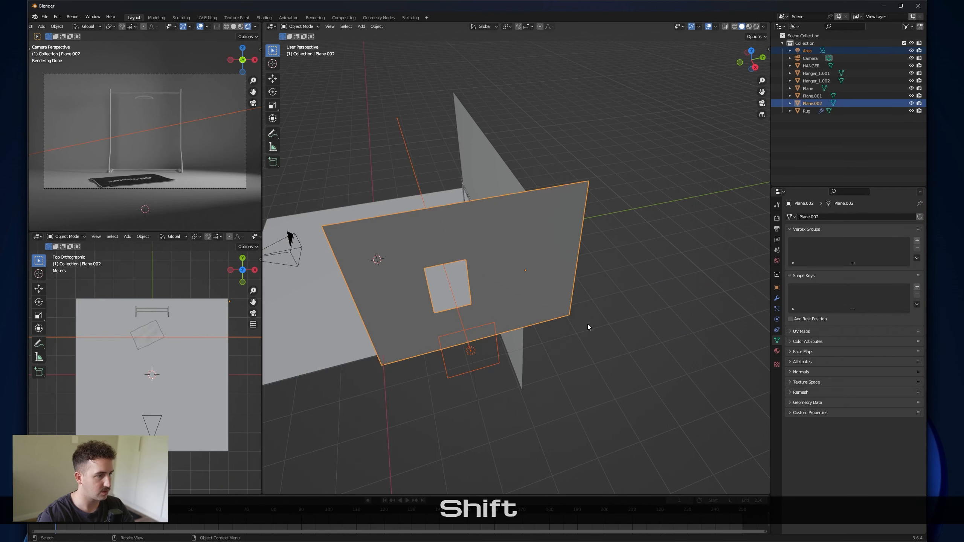
{"action": "key", "text": "g"}
{"action": "key", "text": "x"}
{"action": "key", "text": "y"}
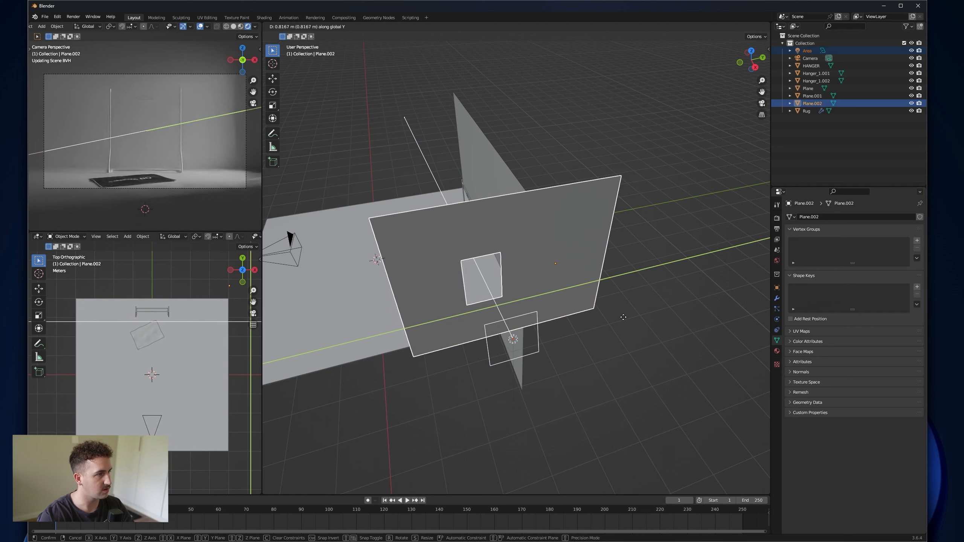
{"action": "left_click", "coordinate": [623, 317]}
{"action": "middle_click_drag", "start_coordinate": [401, 281], "coordinate": [595, 273]}
Step: Open the scene's Cycles sampling settings and deselect the light and window wall
{"action": "left_click", "coordinate": [777, 229]}
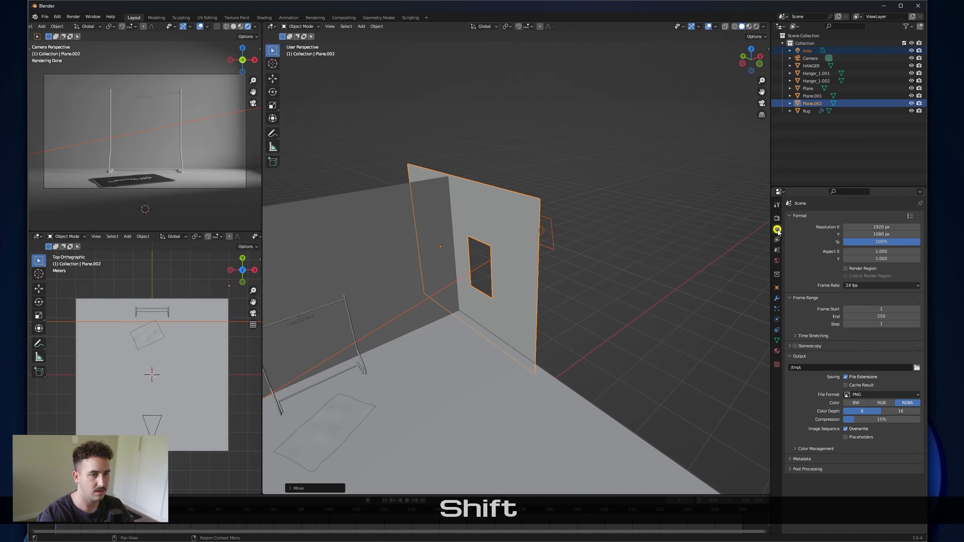
{"action": "left_click", "coordinate": [776, 218]}
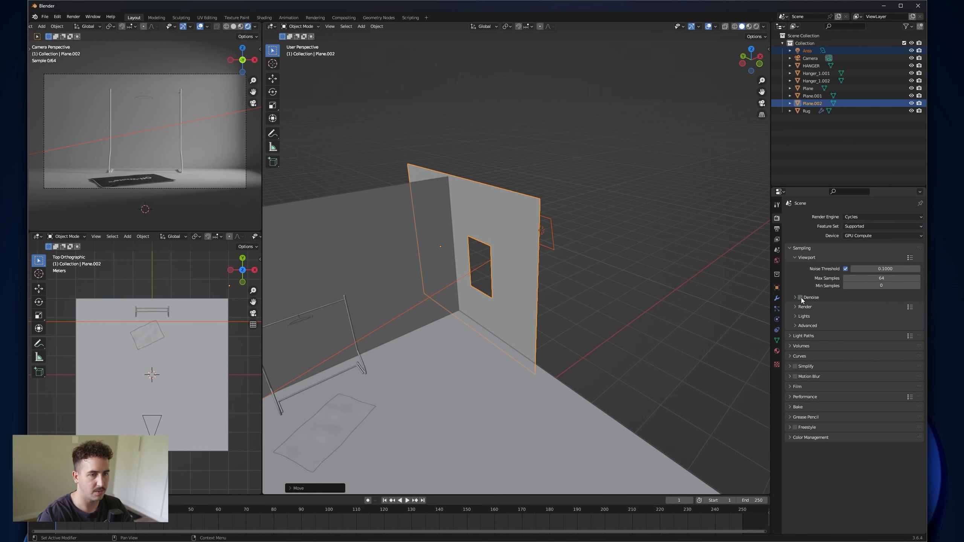
{"action": "left_click", "coordinate": [613, 233]}
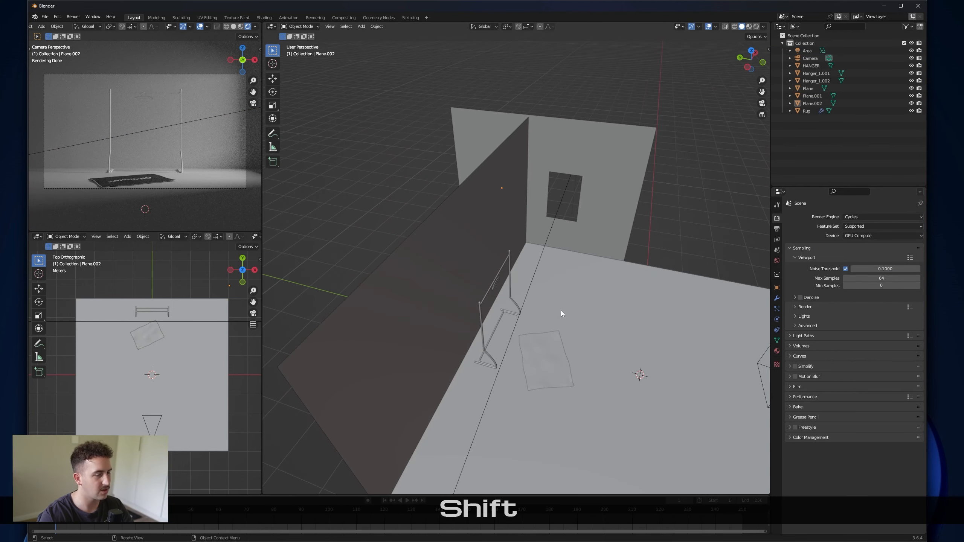
{"action": "mouse_move", "coordinate": [560, 311]}
{"action": "middle_mouse_down"}
{"action": "mouse_move", "coordinate": [537, 300]}
{"action": "mouse_move", "coordinate": [578, 294]}
{"action": "mouse_move", "coordinate": [539, 313]}
{"action": "mouse_move", "coordinate": [599, 303]}
{"action": "mouse_move", "coordinate": [604, 292]}
{"action": "mouse_move", "coordinate": [565, 297]}
{"action": "middle_mouse_up"}
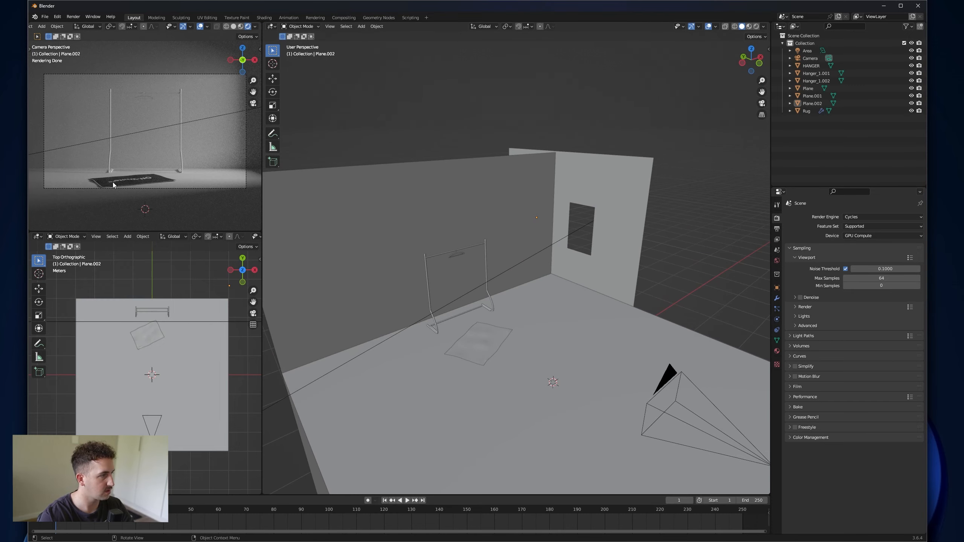
Step: Examine the rug's front edge in the camera view, select the rug and switch it to Edit Mode
{"action": "scroll", "coordinate": [500, 395], "scroll_direction": "up", "scroll_amount": 3}
{"action": "scroll", "coordinate": [140, 188], "scroll_direction": "up", "scroll_amount": 8}
{"action": "middle_click_drag", "start_coordinate": [140, 189], "coordinate": [181, 92], "text": "shift"}
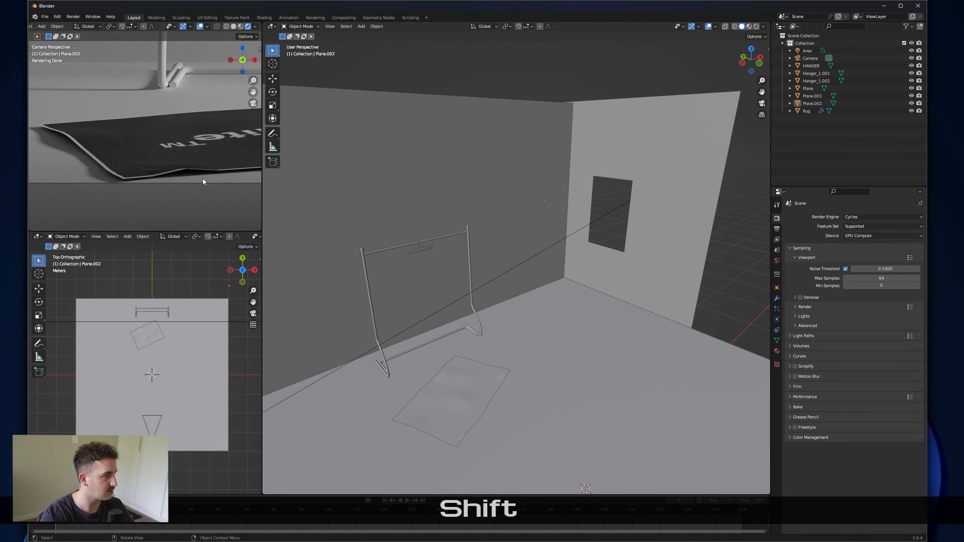
{"action": "middle_click_drag", "start_coordinate": [491, 376], "coordinate": [459, 382]}
{"action": "middle_click_drag", "start_coordinate": [497, 410], "coordinate": [562, 298], "text": "shift"}
{"action": "middle_click_drag", "start_coordinate": [553, 341], "coordinate": [537, 321]}
{"action": "left_click", "coordinate": [552, 314]}
{"action": "key", "text": "KP_Decimal"}
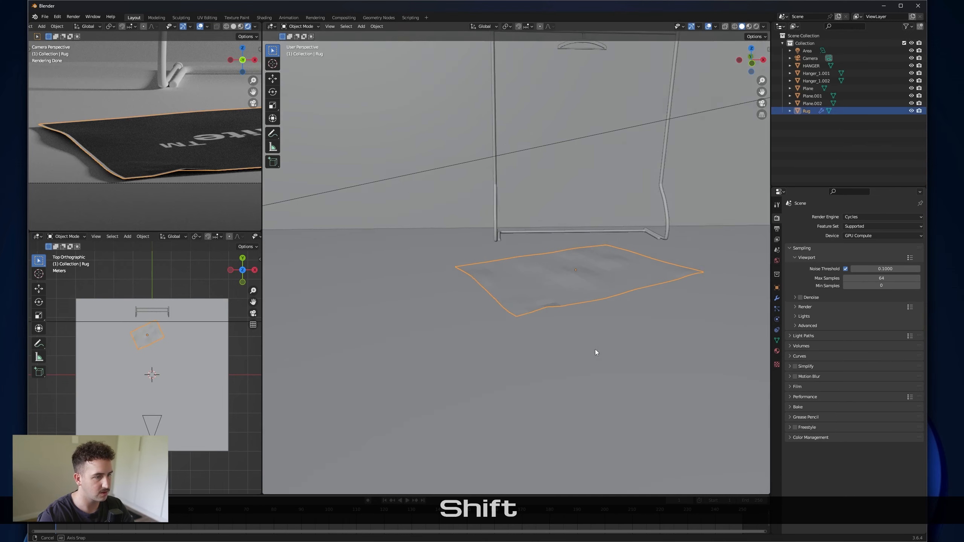
{"action": "left_click", "coordinate": [299, 27]}
{"action": "left_click", "coordinate": [298, 46]}
Step: Lower the raised vertex on the rug's front edge along Z with proportional editing at a radius of about 0.06 m, and return to Object Mode
{"action": "scroll", "coordinate": [541, 312], "scroll_direction": "up", "scroll_amount": 2}
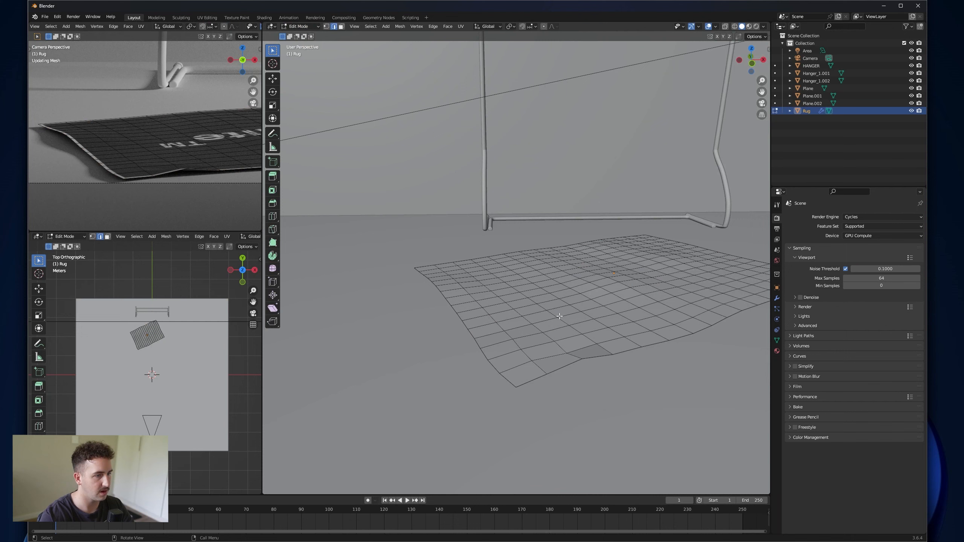
{"action": "left_click", "coordinate": [326, 26]}
{"action": "middle_click_drag", "start_coordinate": [600, 367], "coordinate": [611, 371]}
{"action": "left_click", "coordinate": [583, 359]}
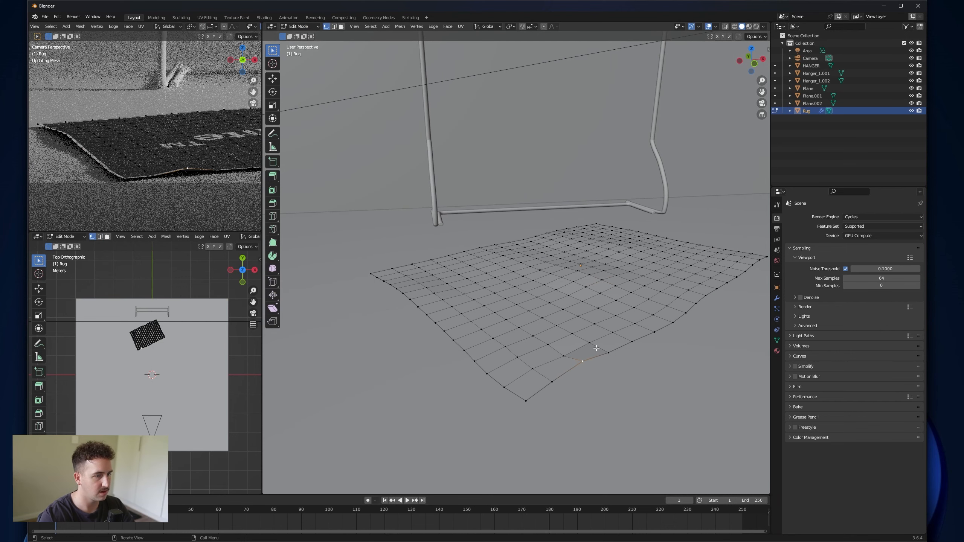
{"action": "left_click", "coordinate": [545, 28]}
{"action": "key", "text": "g"}
{"action": "key", "text": "z"}
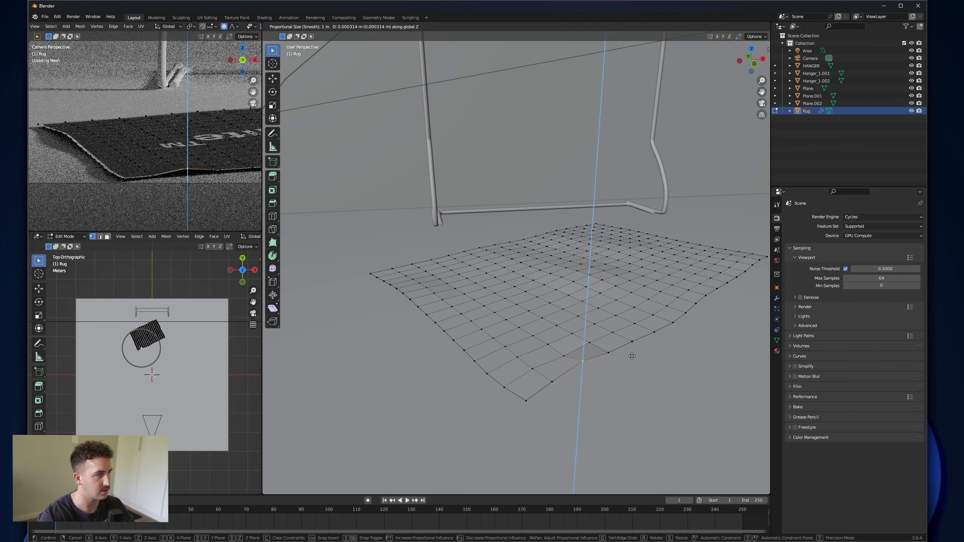
{"action": "scroll", "coordinate": [632, 355], "scroll_direction": "up", "scroll_amount": 3}
{"action": "scroll", "coordinate": [632, 356], "scroll_direction": "up", "scroll_amount": 14}
{"action": "scroll", "coordinate": [632, 357], "scroll_direction": "up", "scroll_amount": 11}
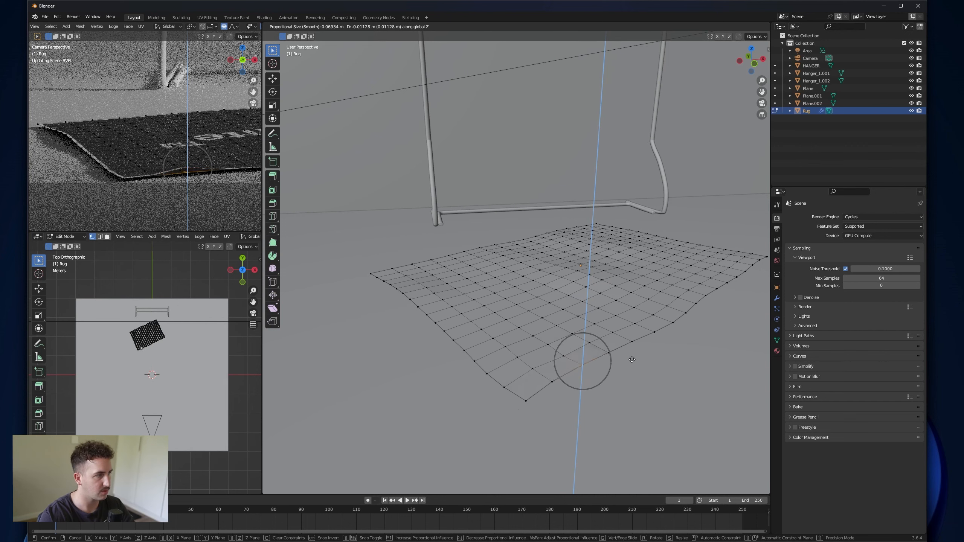
{"action": "scroll", "coordinate": [632, 360], "scroll_direction": "up", "scroll_amount": 1}
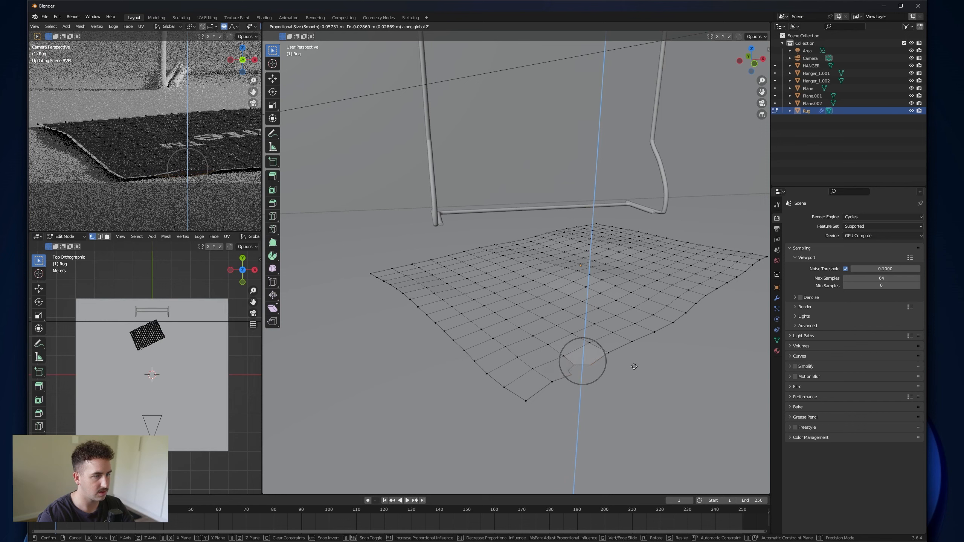
{"action": "left_click", "coordinate": [633, 360]}
{"action": "left_click", "coordinate": [299, 26]}
{"action": "left_click", "coordinate": [307, 37]}
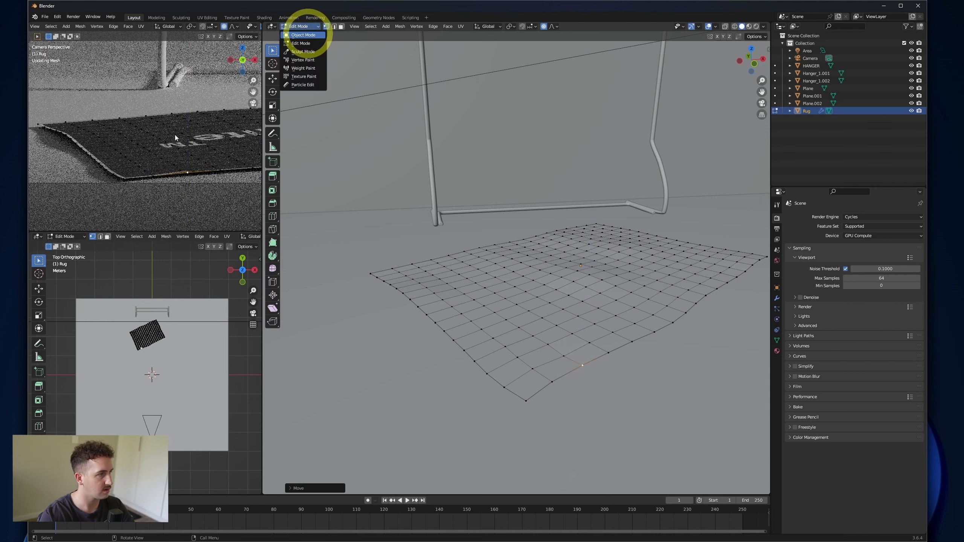
Step: Show the rug's hair particle system in the viewport and set its hair length to 0.02 m
{"action": "left_click", "coordinate": [777, 309]}
{"action": "middle_click_drag", "start_coordinate": [107, 122], "coordinate": [151, 143], "text": "shift"}
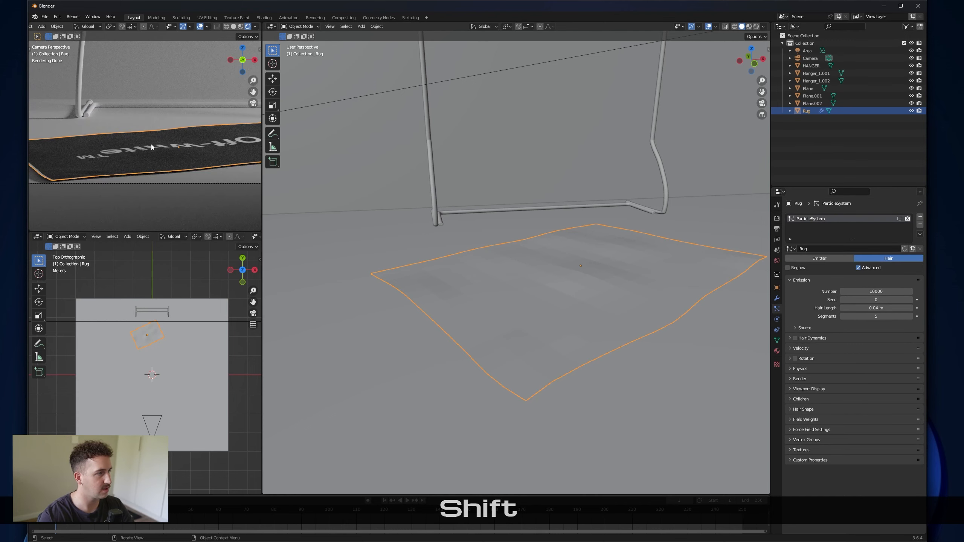
{"action": "scroll", "coordinate": [172, 149], "scroll_direction": "down", "scroll_amount": 1}
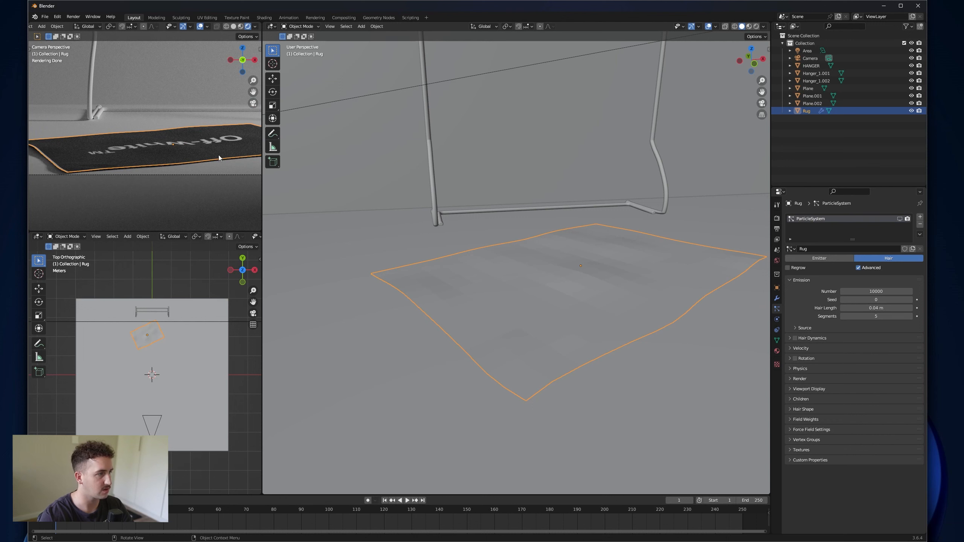
{"action": "left_click", "coordinate": [899, 218]}
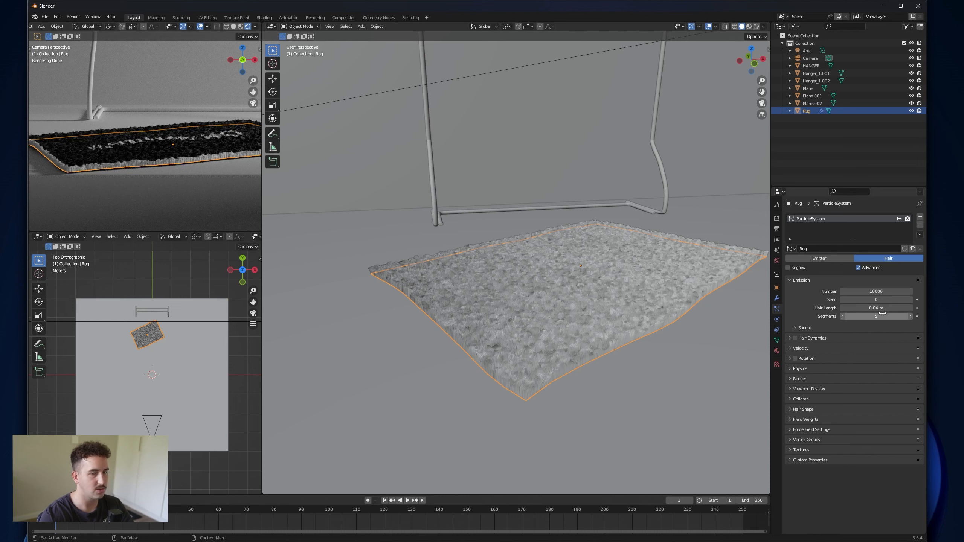
{"action": "left_click", "coordinate": [872, 305]}
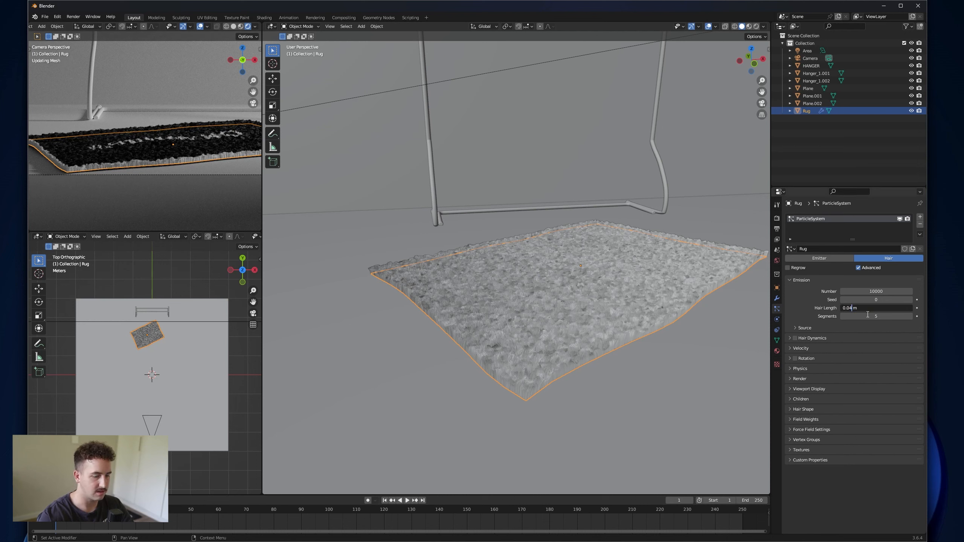
{"action": "key", "text": "BackSpace"}
{"action": "type", "text": "2"}
{"action": "key", "text": "Return"}
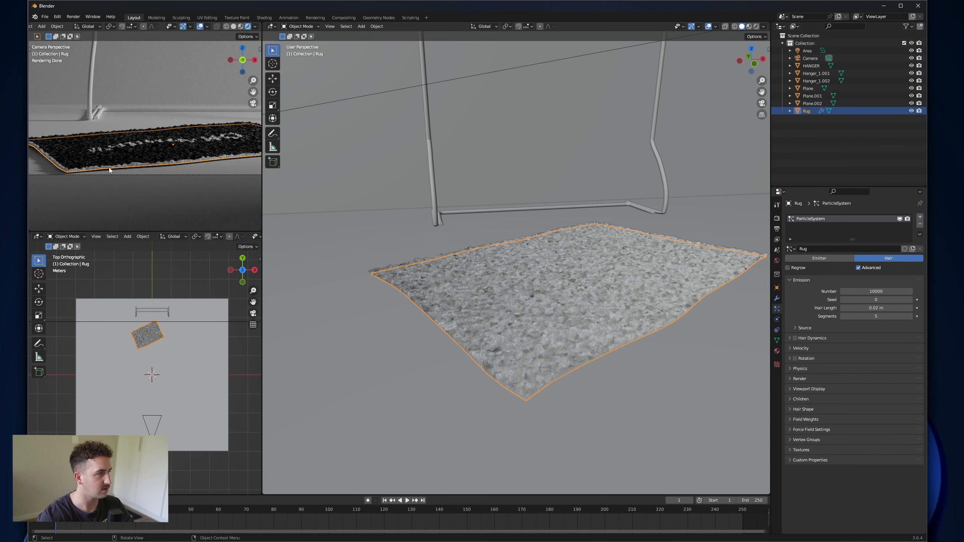
Step: Save the scene as How-To.blend in the HANGER_HOW-TO folder
{"action": "scroll", "coordinate": [544, 257], "scroll_direction": "down", "scroll_amount": 2}
{"action": "scroll", "coordinate": [190, 162], "scroll_direction": "down", "scroll_amount": 2}
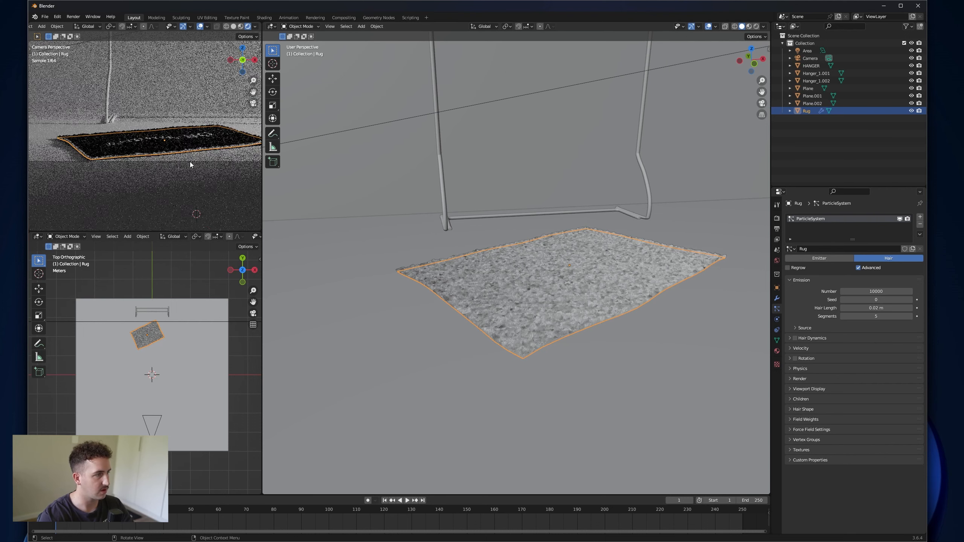
{"action": "left_click", "coordinate": [45, 17]}
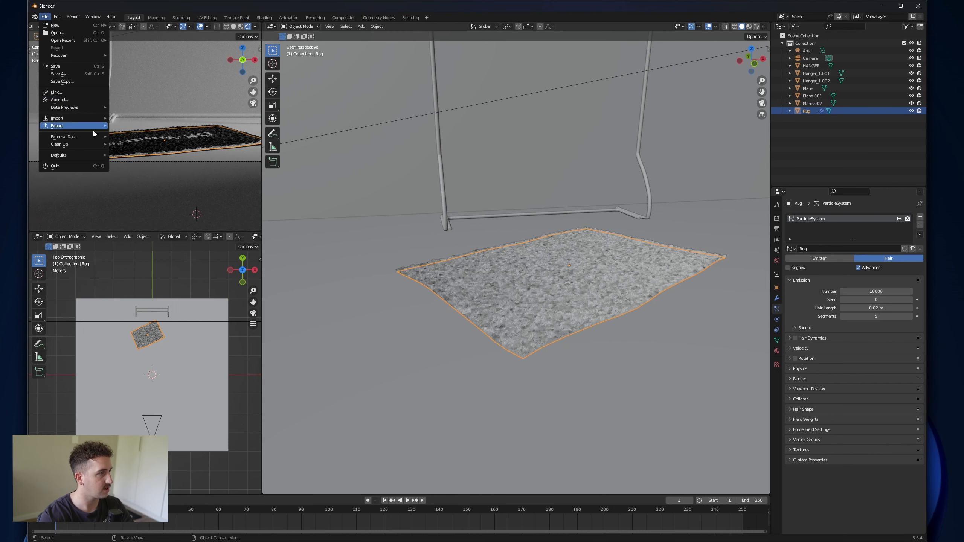
{"action": "left_click", "coordinate": [98, 74]}
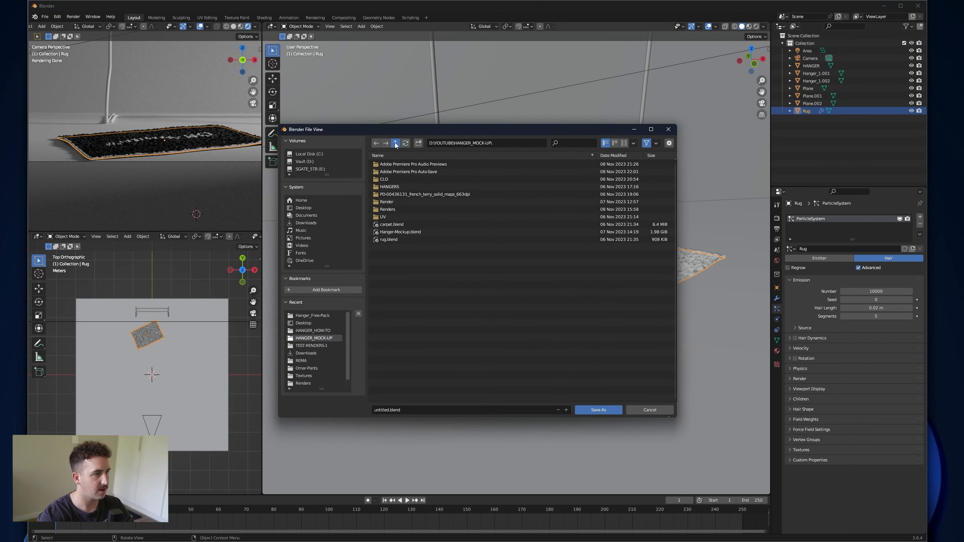
{"action": "left_click", "coordinate": [395, 143]}
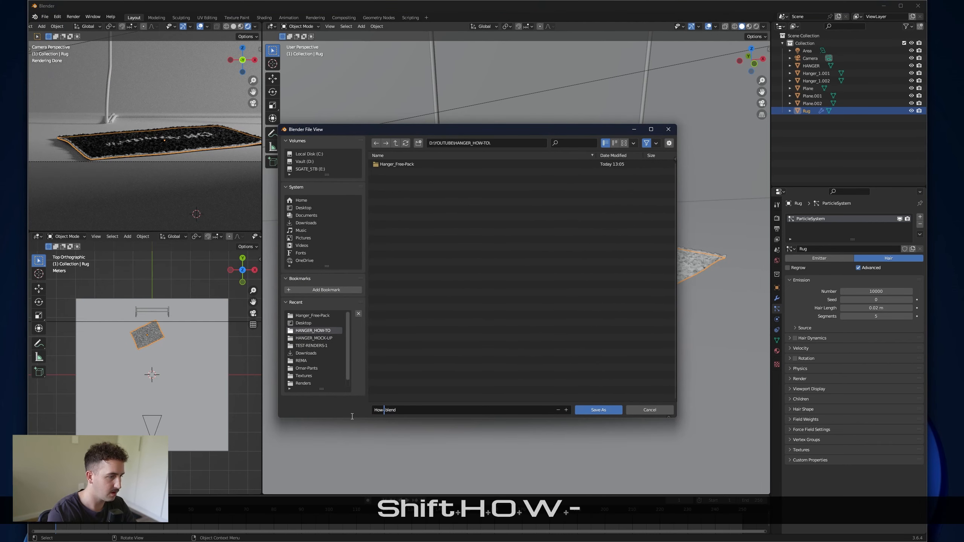
{"action": "type", "text": "To"}
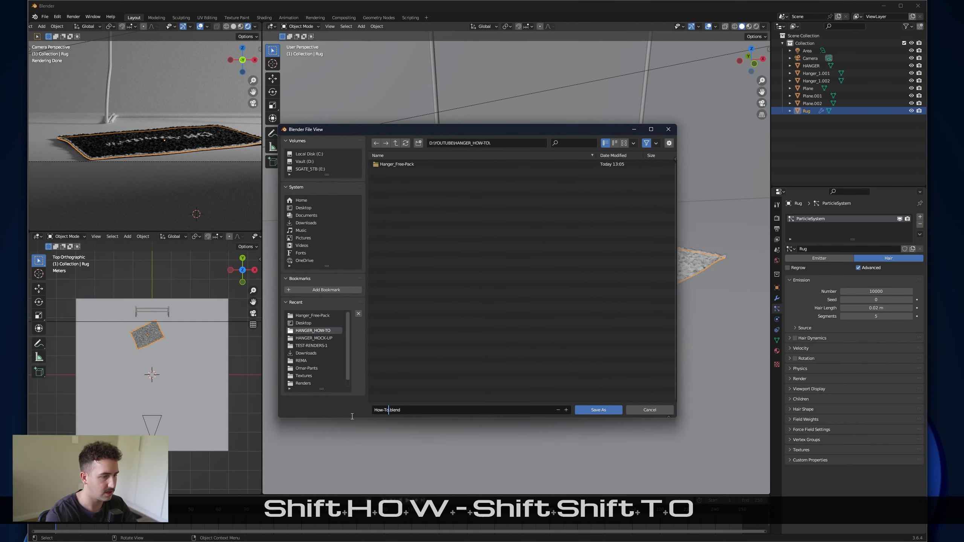
{"action": "left_click", "coordinate": [608, 410]}
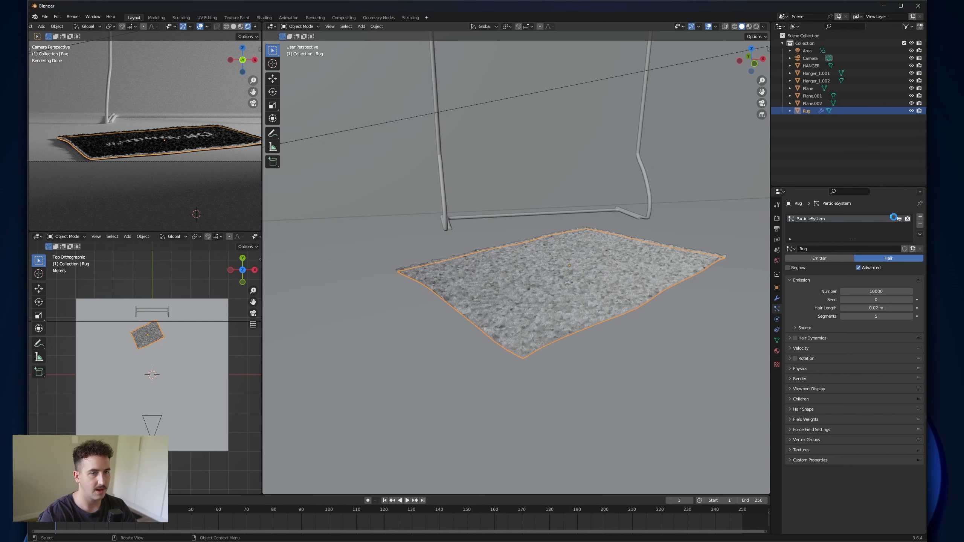
Step: Hide the rug's hair particles in the viewport
{"action": "left_click", "coordinate": [898, 219]}
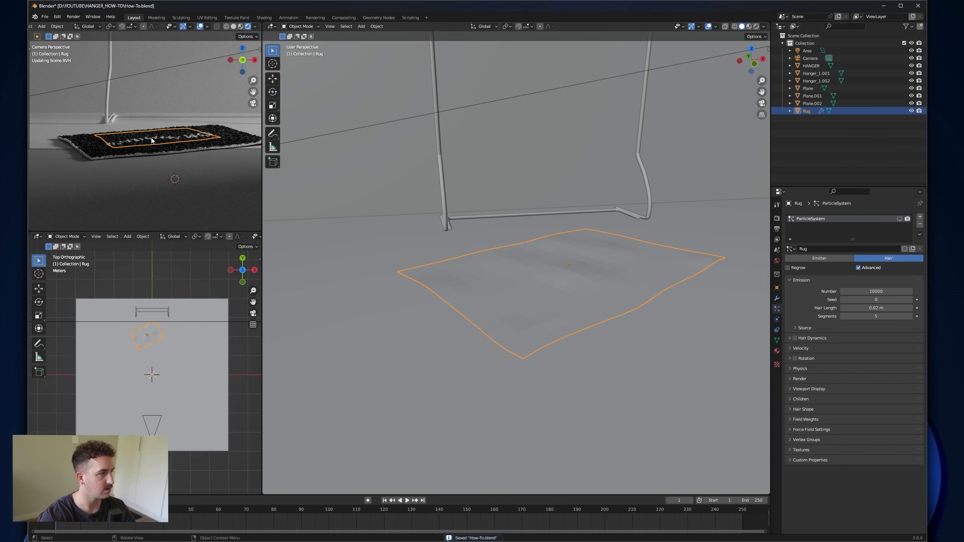
{"action": "scroll", "coordinate": [152, 140], "scroll_direction": "down", "scroll_amount": 4}
{"action": "middle_click_drag", "start_coordinate": [152, 140], "coordinate": [119, 167], "text": "shift"}
{"action": "mouse_move", "coordinate": [595, 236]}
{"action": "middle_mouse_down"}
{"action": "mouse_move", "coordinate": [608, 244]}
{"action": "mouse_move", "coordinate": [592, 251]}
{"action": "middle_mouse_up"}
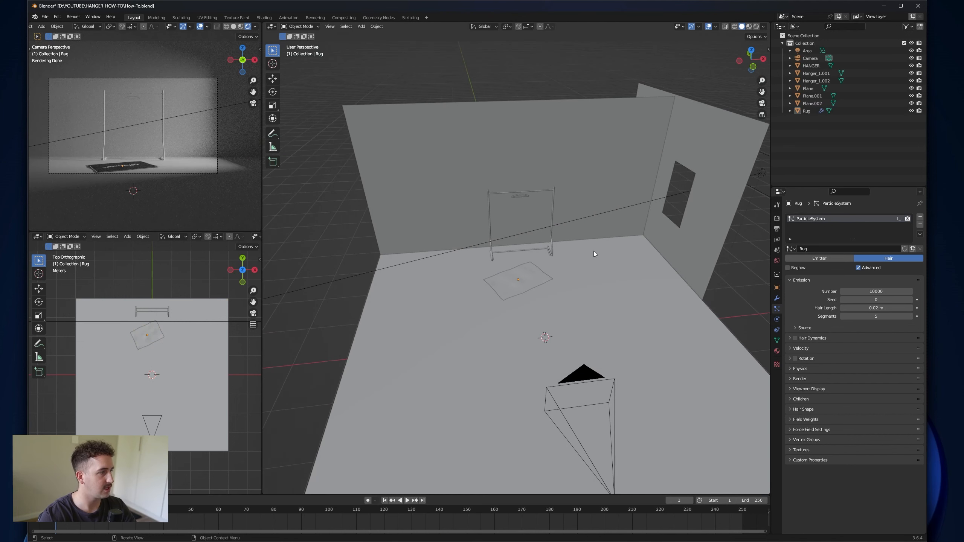
Step: Select the body of the hanger on the stand's crossbar and enlarge the timeline area
{"action": "scroll", "coordinate": [580, 250], "scroll_direction": "up", "scroll_amount": 1}
{"action": "scroll", "coordinate": [523, 192], "scroll_direction": "up", "scroll_amount": 4}
{"action": "middle_click_drag", "start_coordinate": [512, 136], "coordinate": [540, 236], "text": "shift"}
{"action": "middle_click_drag", "start_coordinate": [540, 237], "coordinate": [573, 243], "text": "shift"}
{"action": "scroll", "coordinate": [570, 213], "scroll_direction": "up", "scroll_amount": 4}
{"action": "middle_click_drag", "start_coordinate": [573, 243], "coordinate": [564, 256]}
{"action": "scroll", "coordinate": [516, 207], "scroll_direction": "up", "scroll_amount": 5}
{"action": "middle_click_drag", "start_coordinate": [513, 160], "coordinate": [513, 179], "text": "shift"}
{"action": "middle_click_drag", "start_coordinate": [513, 179], "coordinate": [505, 152]}
{"action": "left_click", "coordinate": [509, 139]}
{"action": "middle_click_drag", "start_coordinate": [577, 185], "coordinate": [550, 195]}
{"action": "middle_click_drag", "start_coordinate": [432, 212], "coordinate": [509, 198], "text": "shift"}
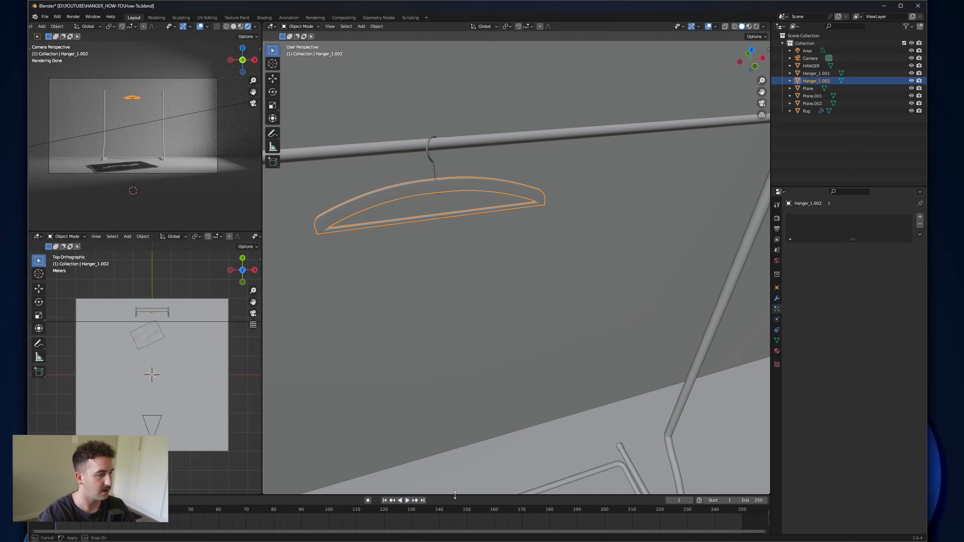
{"action": "left_click_drag", "start_coordinate": [455, 498], "coordinate": [456, 399]}
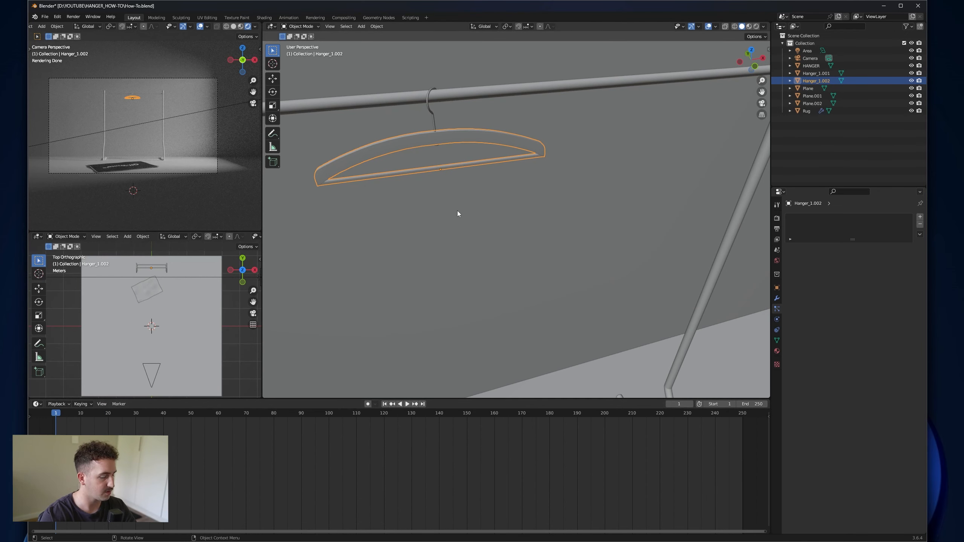
Step: Enable auto keying and rotate the hanger body about the Z axis at frame 1 to keyframe its starting angle
{"action": "key", "text": "r"}
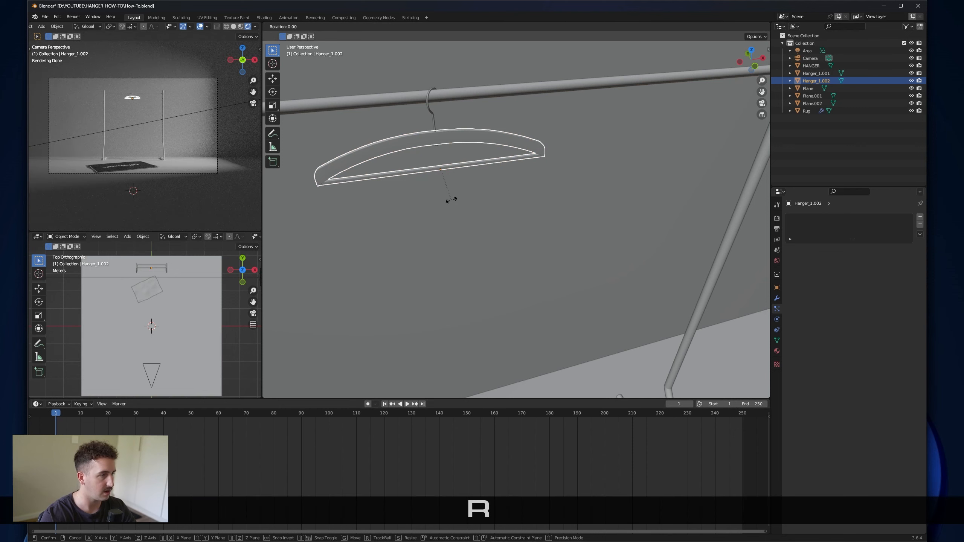
{"action": "key", "text": "z"}
{"action": "left_click", "coordinate": [451, 200]}
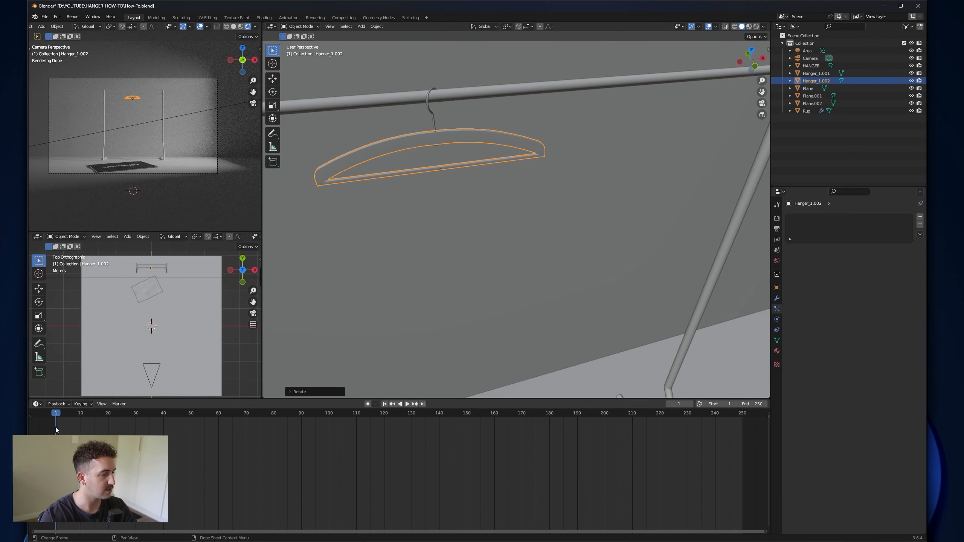
{"action": "left_click", "coordinate": [367, 404]}
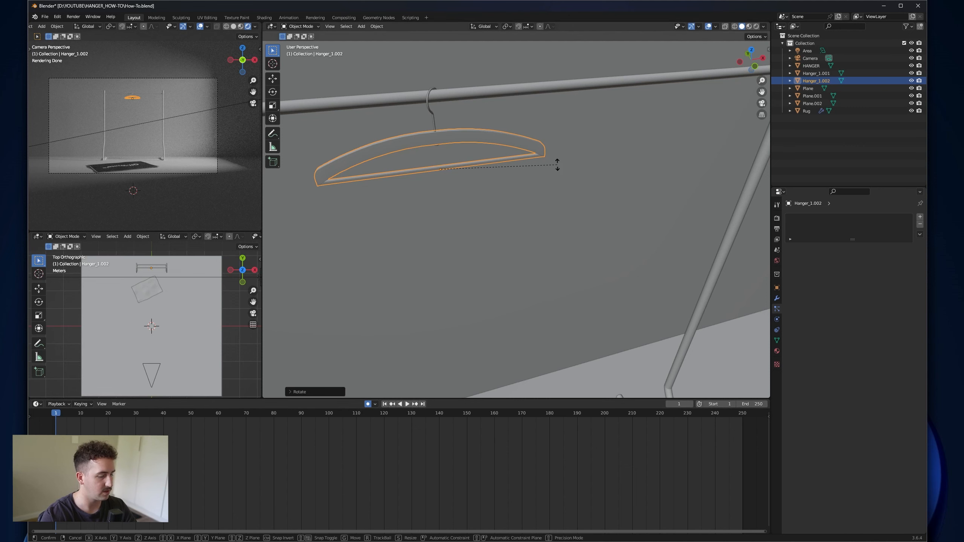
{"action": "key", "text": "r"}
{"action": "key", "text": "z"}
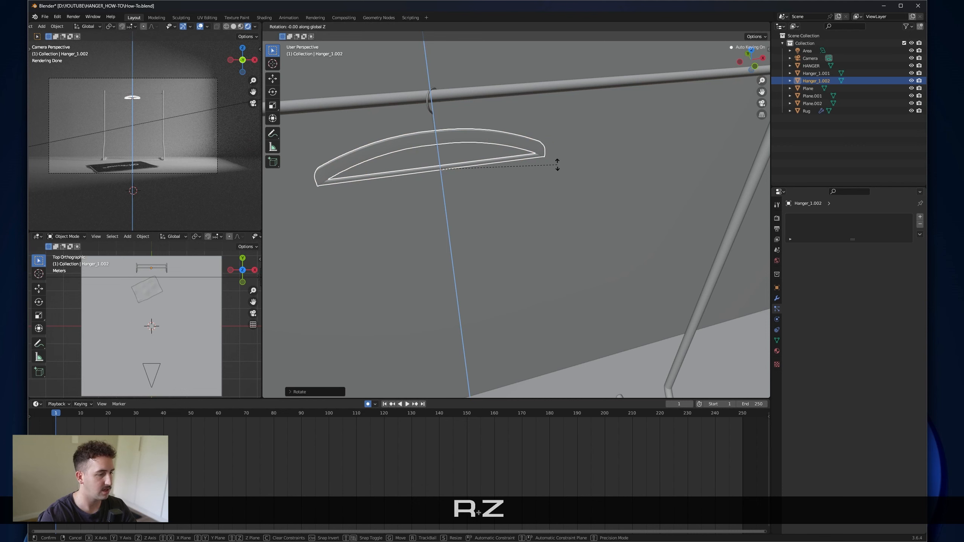
{"action": "left_click", "coordinate": [557, 165]}
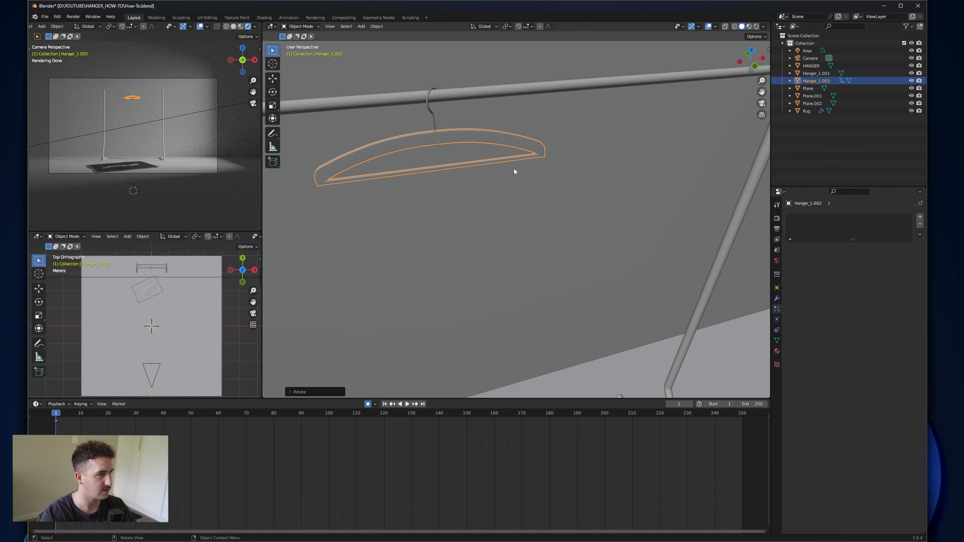
{"action": "key", "text": "r"}
{"action": "key", "text": "z"}
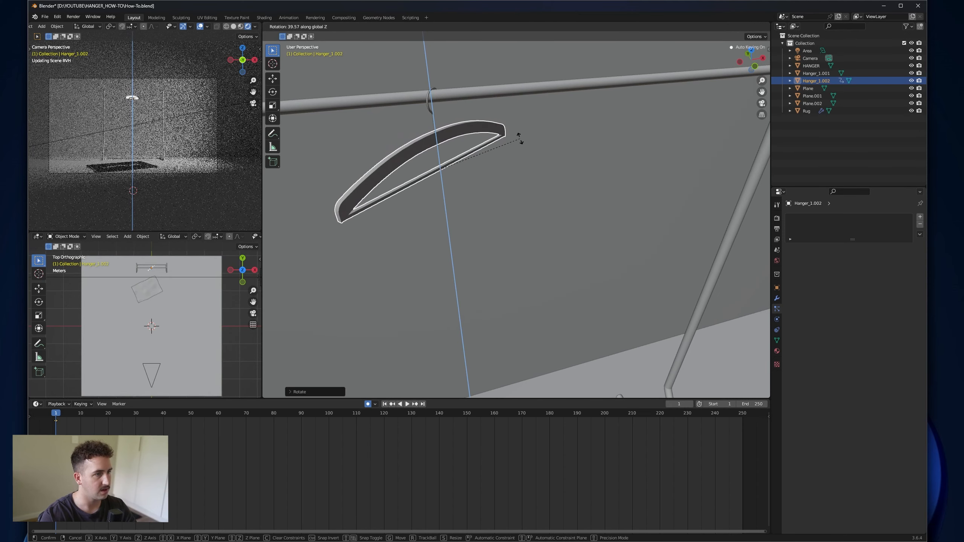
{"action": "left_click", "coordinate": [518, 170]}
Step: Go to frame 150 and set the output frame rate to 30 fps
{"action": "left_click_drag", "start_coordinate": [105, 414], "coordinate": [467, 451]}
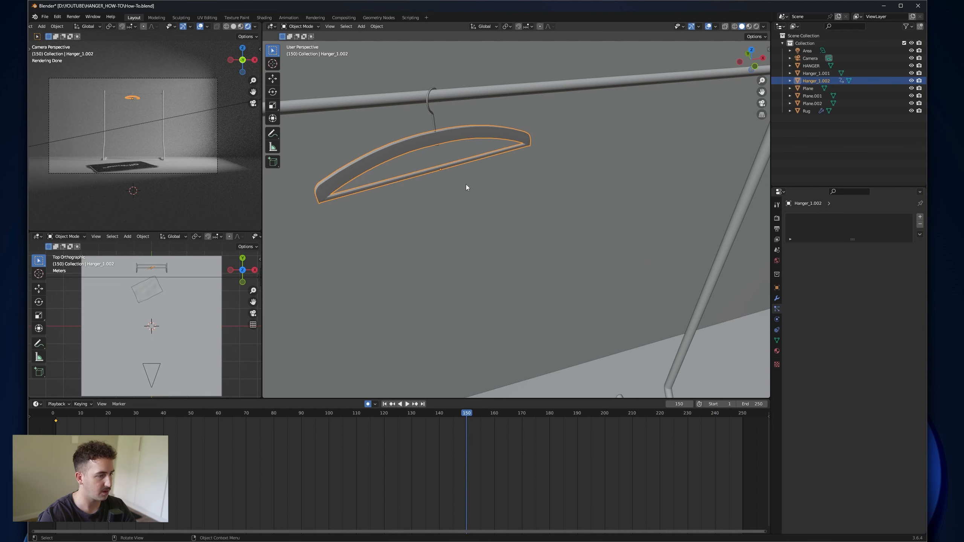
{"action": "left_click", "coordinate": [777, 218]}
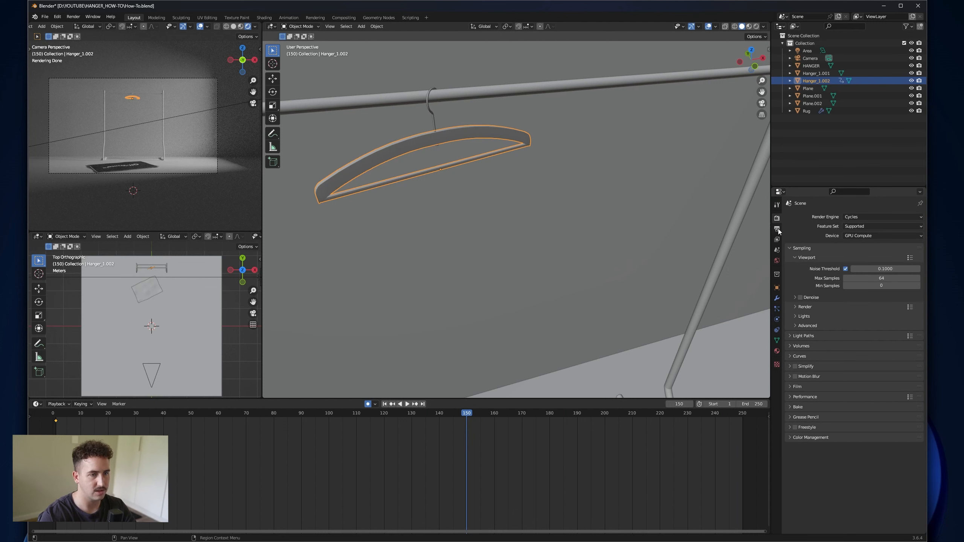
{"action": "left_click", "coordinate": [777, 229]}
{"action": "left_click", "coordinate": [865, 286]}
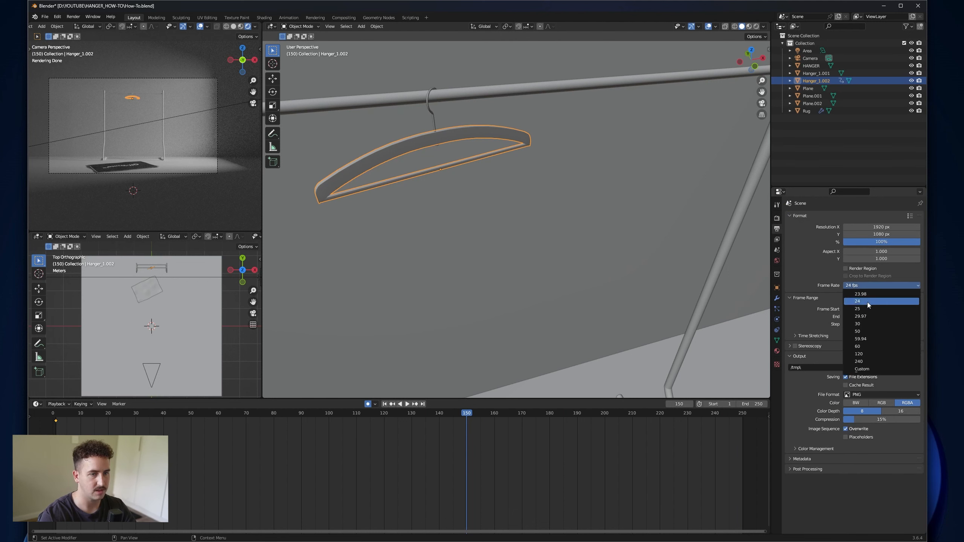
{"action": "left_click", "coordinate": [875, 324]}
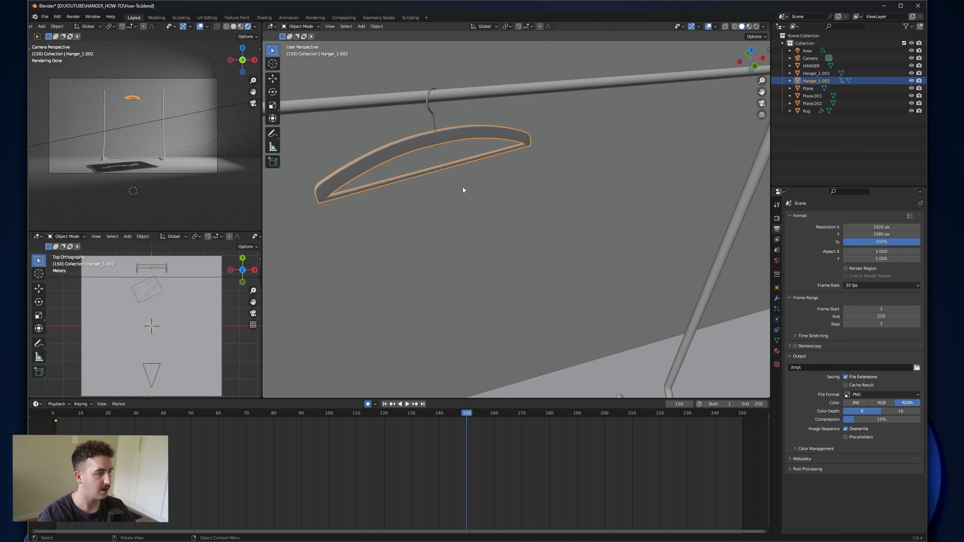
Step: Rotate the hanger body about the Z axis to keyframe its end angle at frame 150, and play back the animation
{"action": "left_click", "coordinate": [460, 128]}
{"action": "key", "text": "r"}
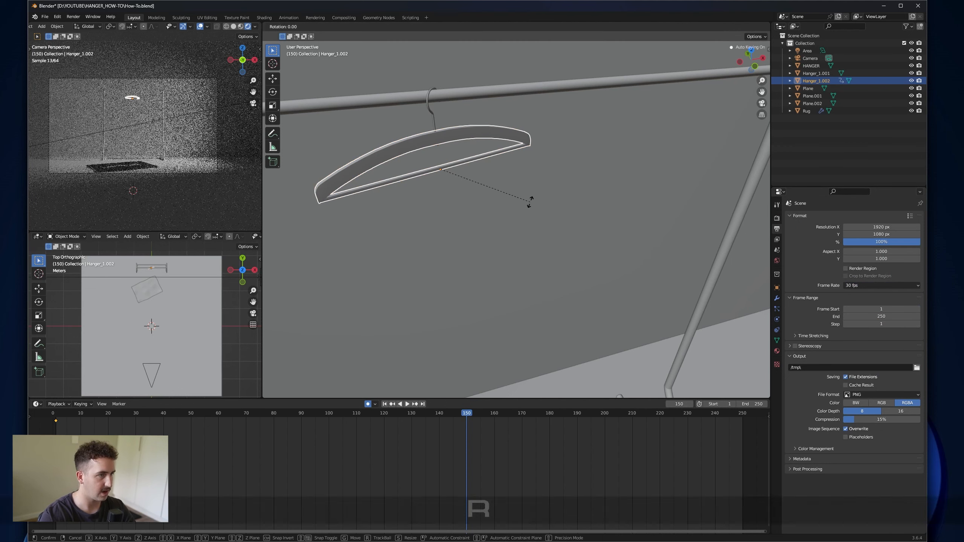
{"action": "key", "text": "z"}
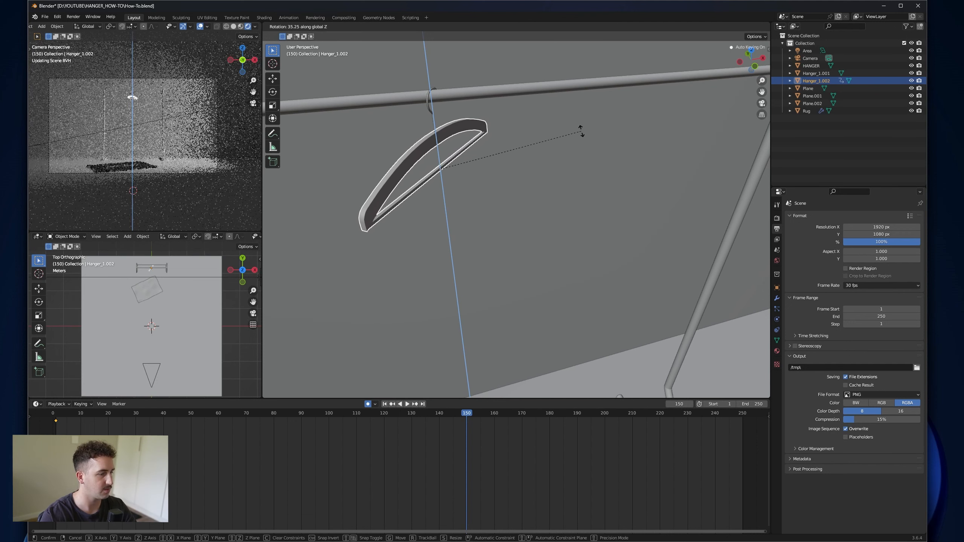
{"action": "left_click", "coordinate": [577, 116]}
{"action": "mouse_move", "coordinate": [466, 414]}
{"action": "left_mouse_down"}
{"action": "mouse_move", "coordinate": [63, 418]}
{"action": "mouse_move", "coordinate": [477, 418]}
{"action": "mouse_move", "coordinate": [212, 418]}
{"action": "mouse_move", "coordinate": [460, 417]}
{"action": "left_mouse_up"}
{"action": "key", "text": "Escape"}
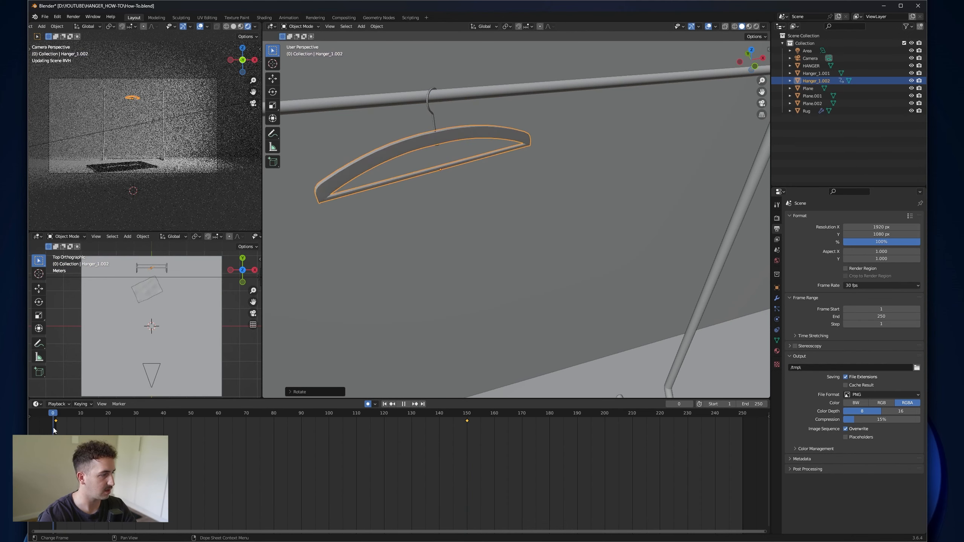
Step: Duplicate the hanger body together with its hook and place the copy along the X axis nearer the stand's left post
{"action": "scroll", "coordinate": [494, 194], "scroll_direction": "down", "scroll_amount": 4}
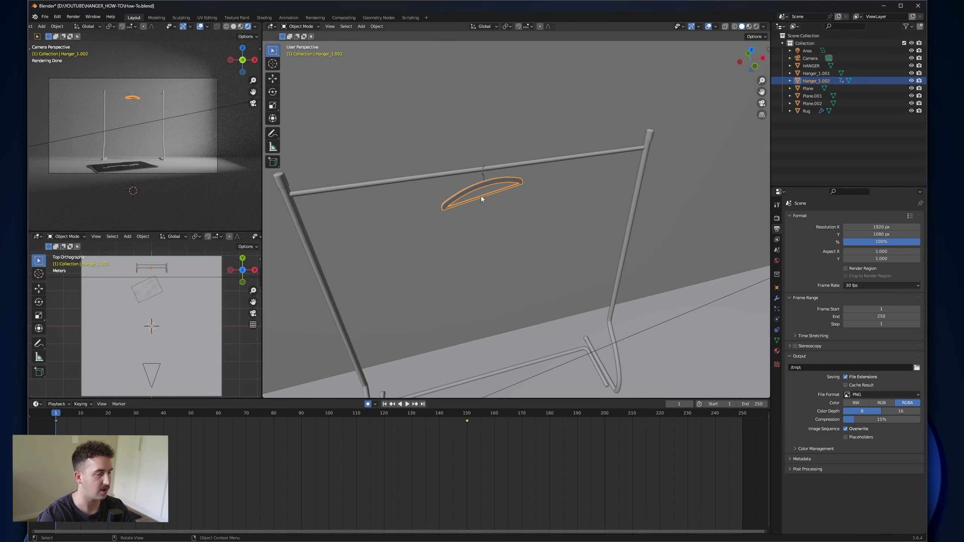
{"action": "scroll", "coordinate": [481, 194], "scroll_direction": "up", "scroll_amount": 3}
{"action": "middle_click_drag", "start_coordinate": [498, 185], "coordinate": [554, 163], "text": "shift"}
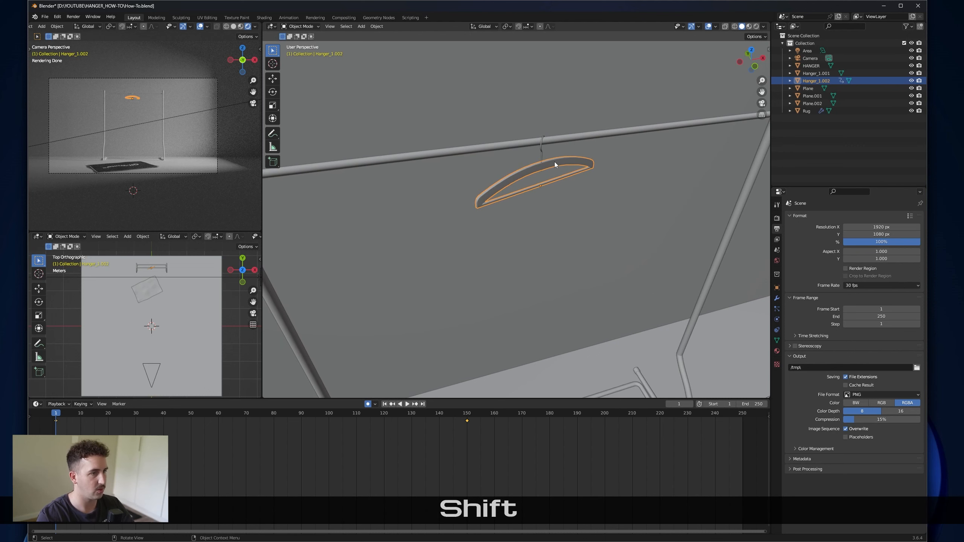
{"action": "left_click", "coordinate": [540, 154], "text": "shift"}
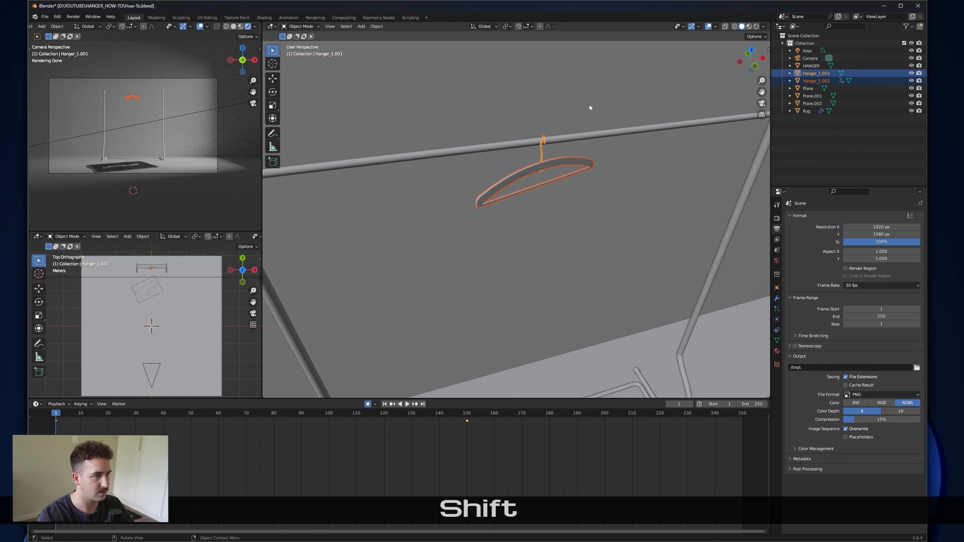
{"action": "key", "text": "shift+d"}
{"action": "key", "text": "x"}
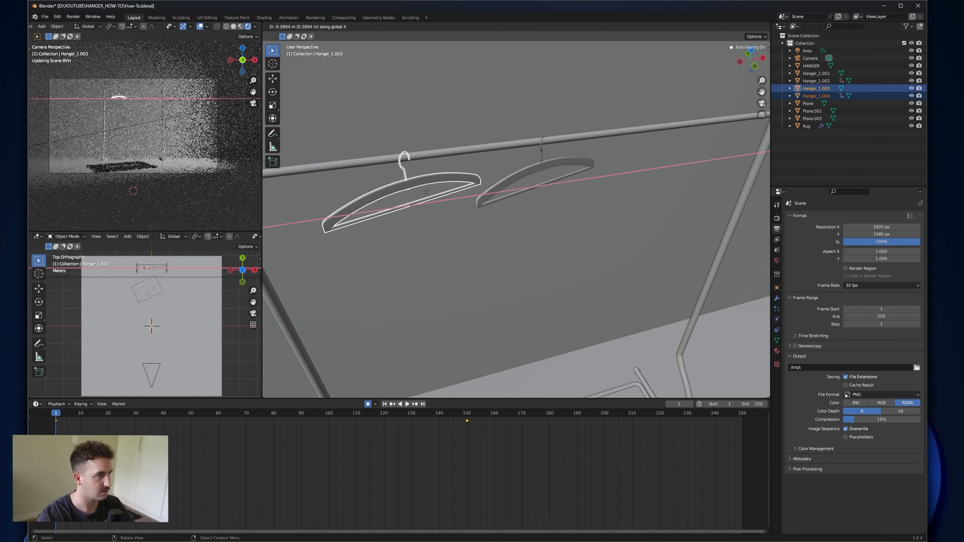
{"action": "left_click", "coordinate": [387, 172]}
{"action": "key", "text": "g"}
{"action": "key", "text": "x"}
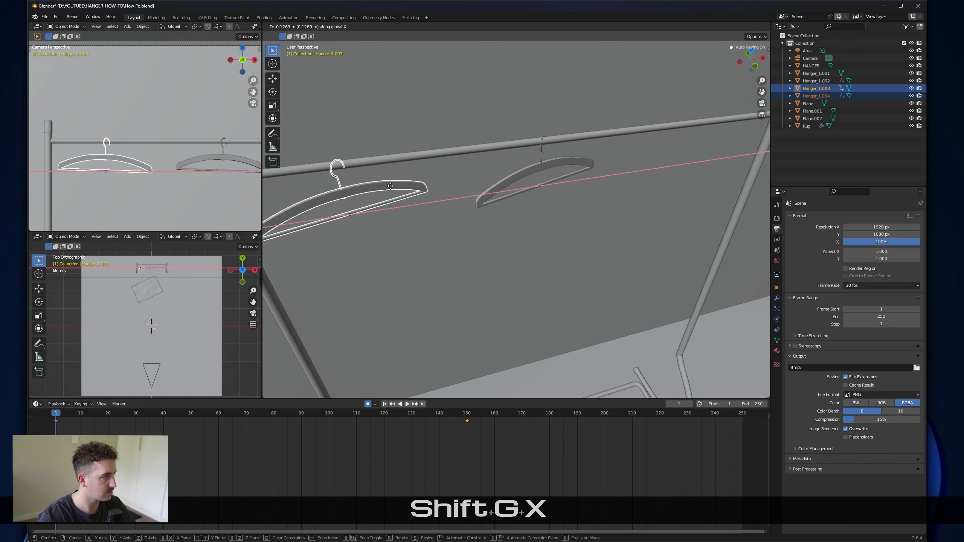
{"action": "left_click", "coordinate": [395, 186]}
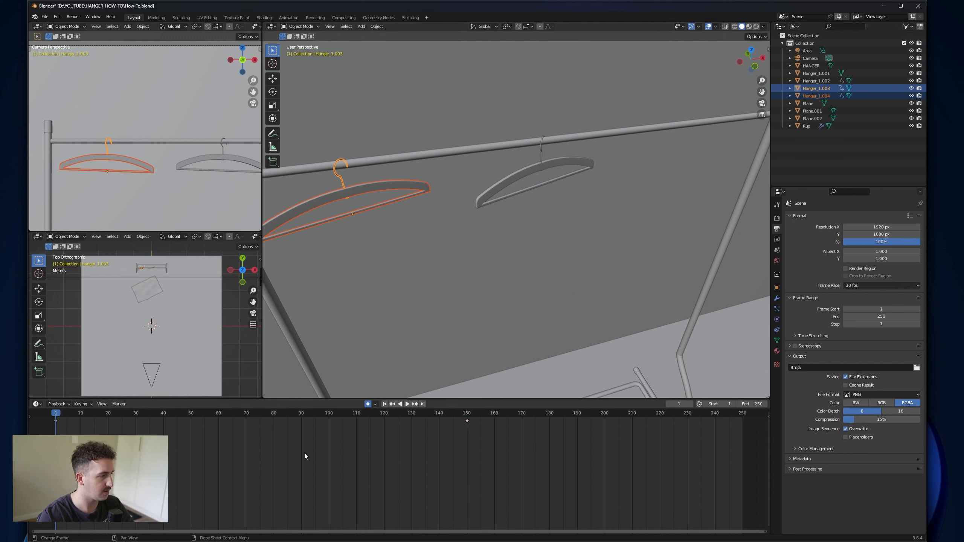
Step: Delete all keyframes inherited by the duplicated hanger body and hook near the stand's left post
{"action": "key", "text": "a"}
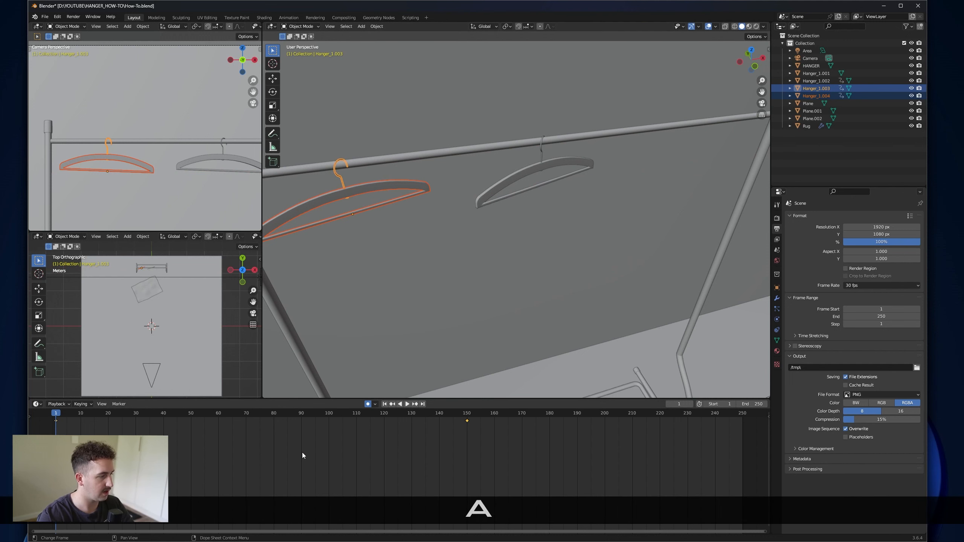
{"action": "key", "text": "x"}
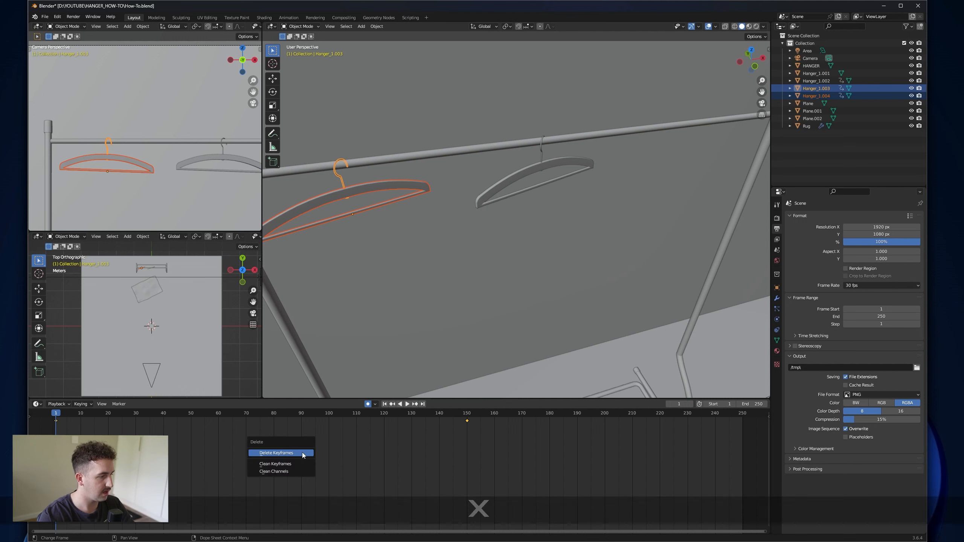
{"action": "left_click", "coordinate": [302, 453]}
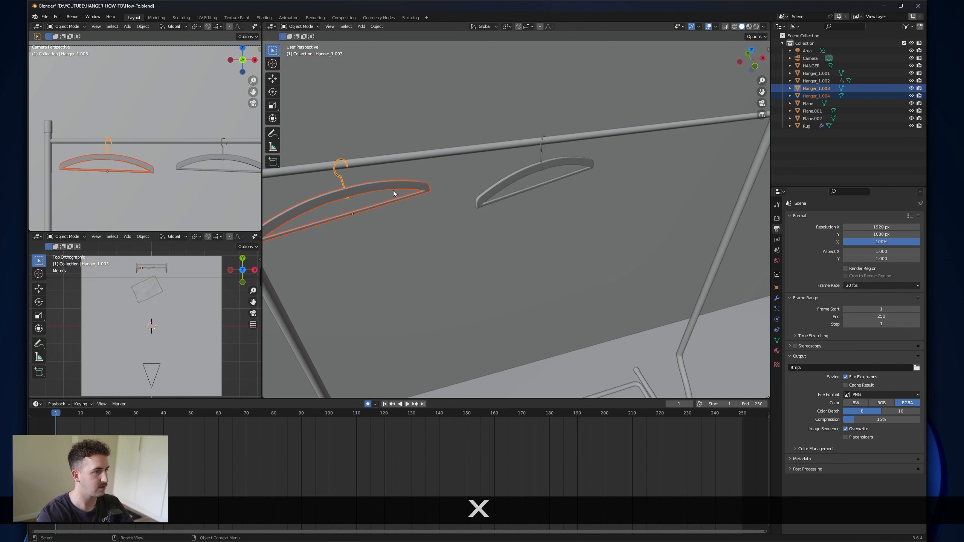
Step: Rotate the hanger body near the left post about the Z axis to keyframe a new starting angle at frame 1
{"action": "middle_click_drag", "start_coordinate": [428, 198], "coordinate": [477, 199], "text": "shift"}
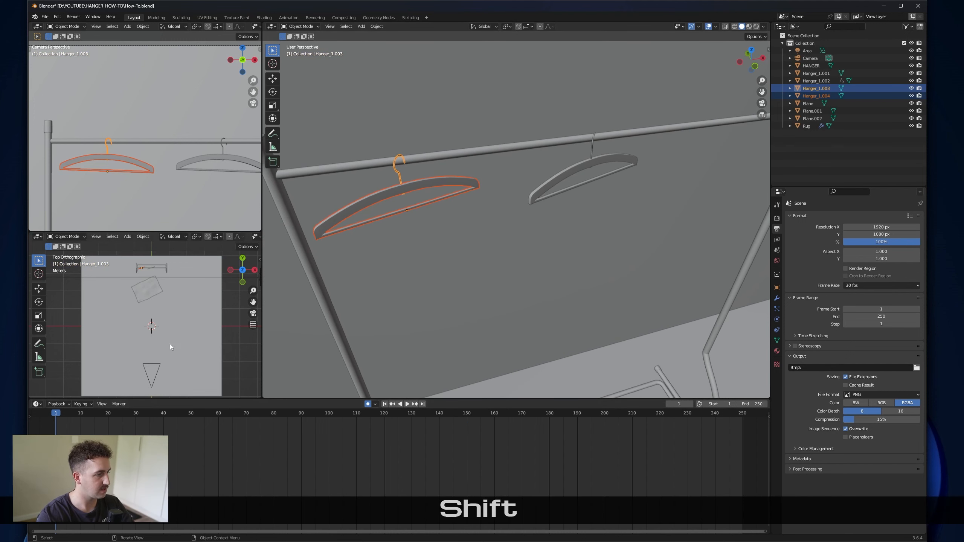
{"action": "left_click", "coordinate": [390, 196]}
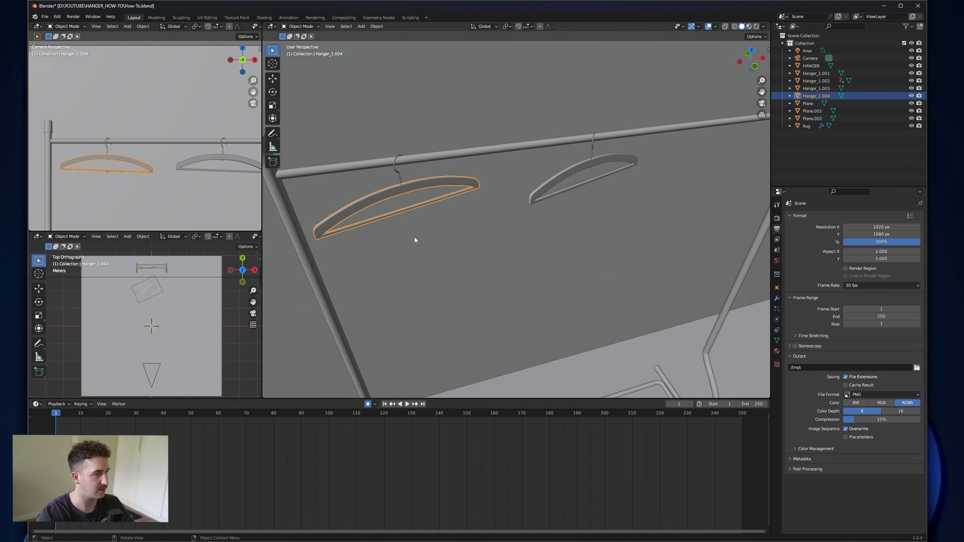
{"action": "key", "text": "r"}
{"action": "key", "text": "z"}
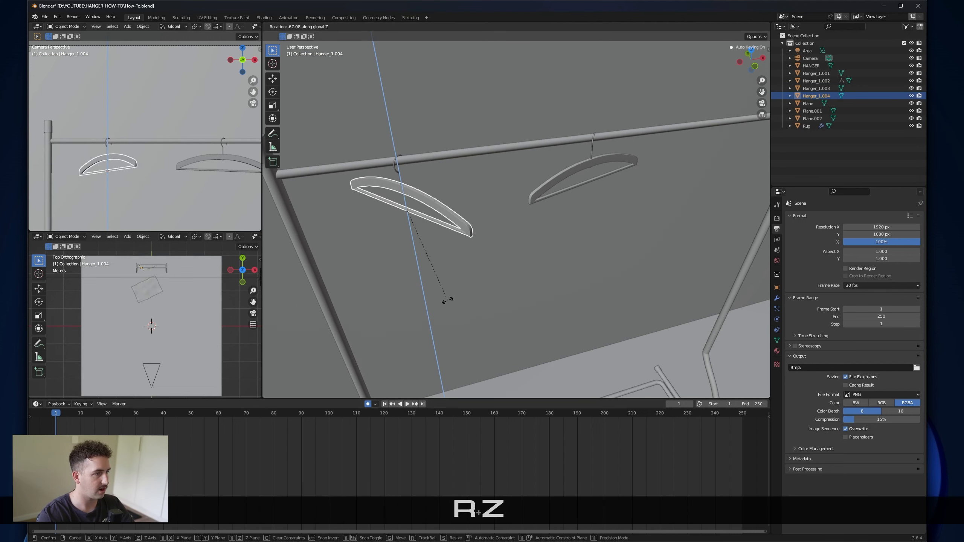
{"action": "left_click", "coordinate": [449, 299]}
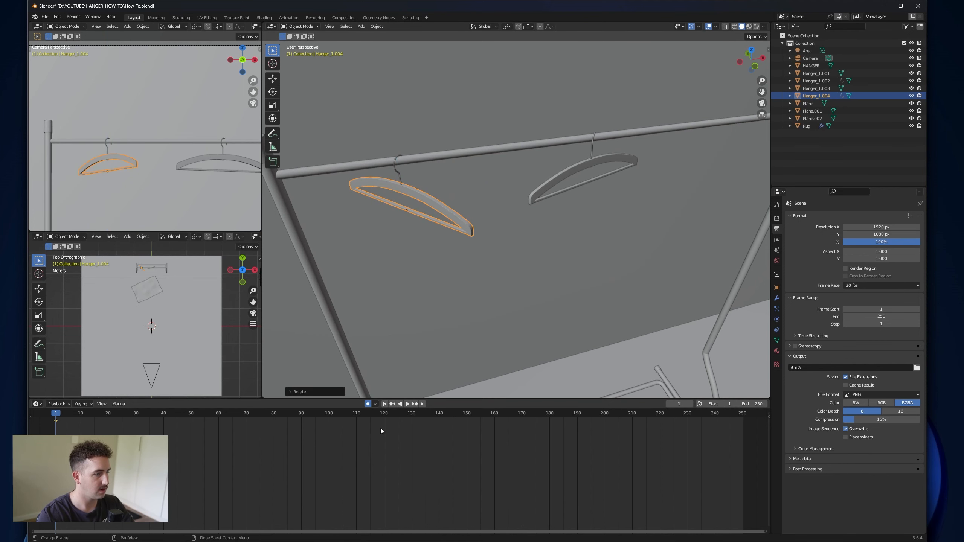
Step: At frame 150, rotate the hanger body near the left post about the Z axis to keyframe its end angle
{"action": "left_click", "coordinate": [468, 414]}
{"action": "key", "text": "space"}
{"action": "key", "text": "space"}
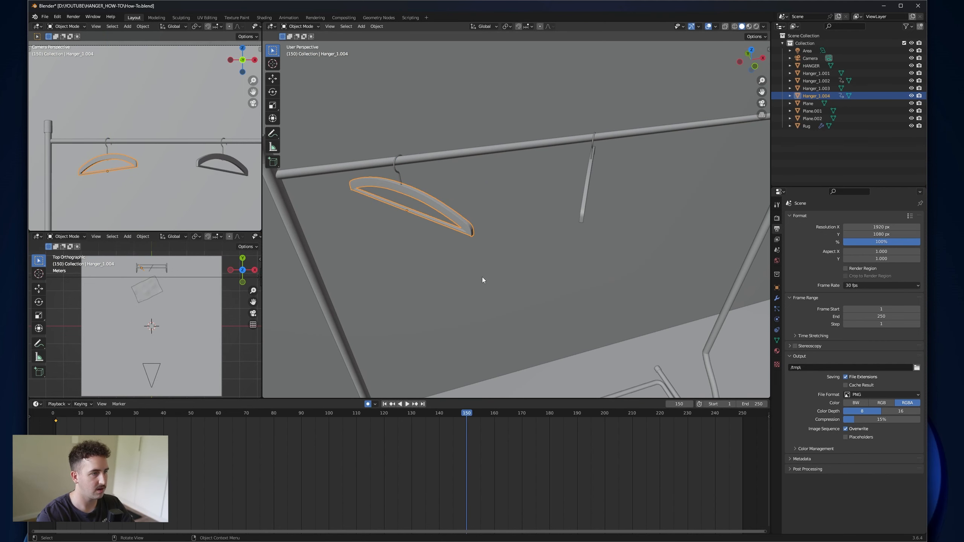
{"action": "key", "text": "r"}
{"action": "key", "text": "z"}
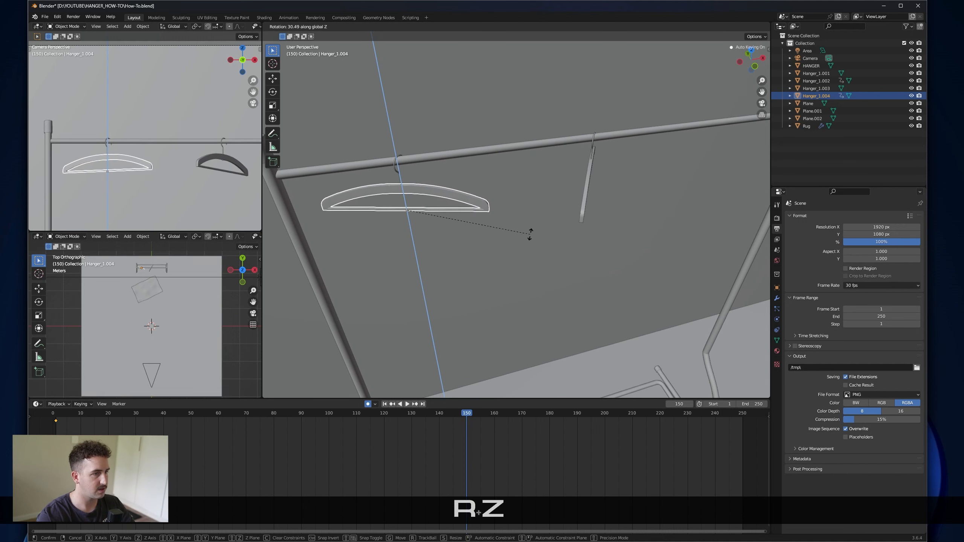
{"action": "left_click", "coordinate": [537, 227]}
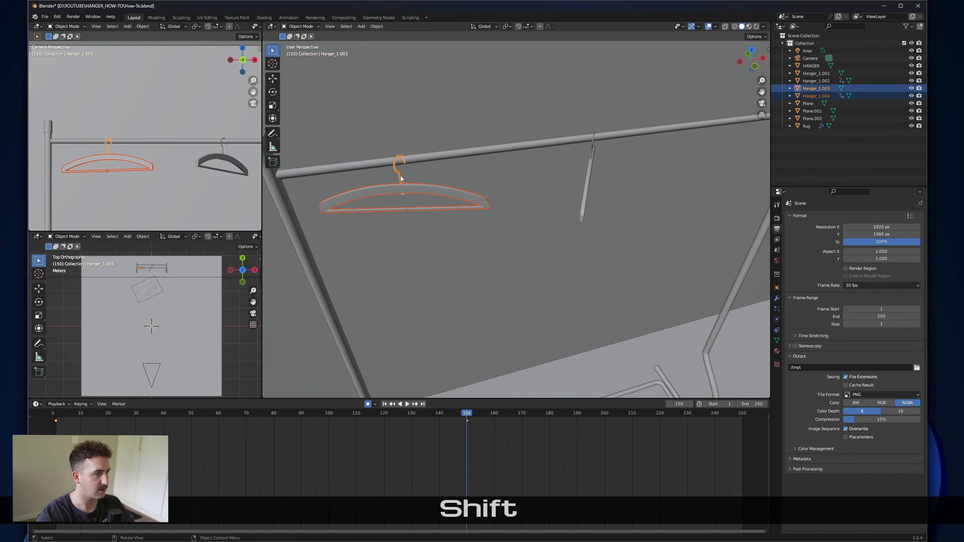
Step: Duplicate the left hanger body with its hook, place the copy between the two hangers, and delete the copy's keyframes
{"action": "key", "text": "shift+d"}
{"action": "key", "text": "shift+z"}
{"action": "left_click", "coordinate": [510, 164], "text": "shift"}
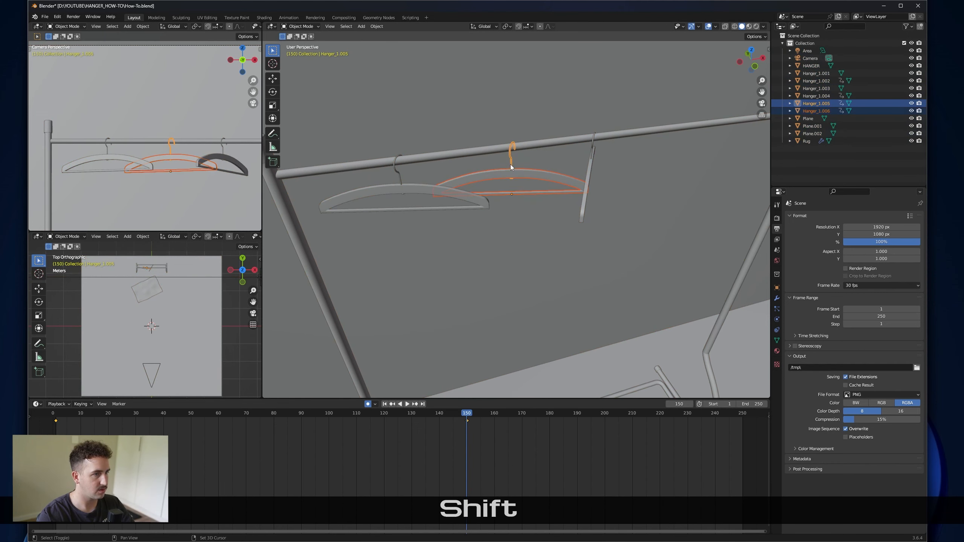
{"action": "key", "text": "a"}
{"action": "right_click", "coordinate": [342, 442]}
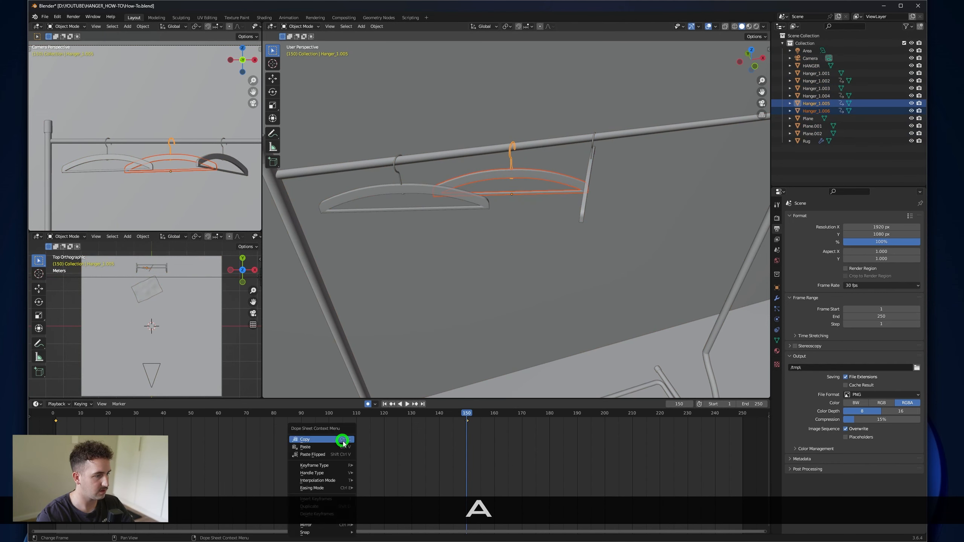
Step: Keyframe the middle hanger body's Z rotation at frames 150 and 1 with different angles, and play back the animation
{"action": "key", "text": "r"}
{"action": "key", "text": "z"}
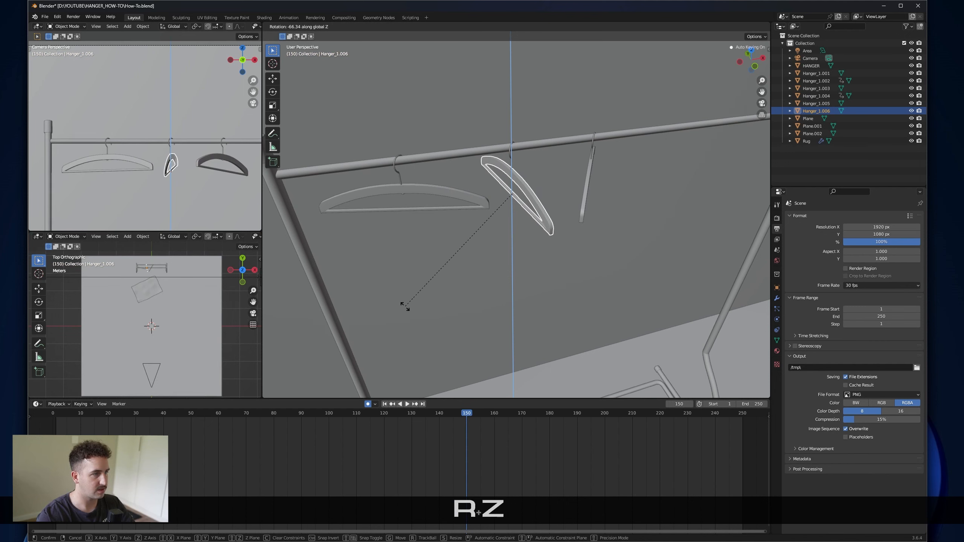
{"action": "left_click", "coordinate": [412, 305]}
{"action": "key", "text": "space"}
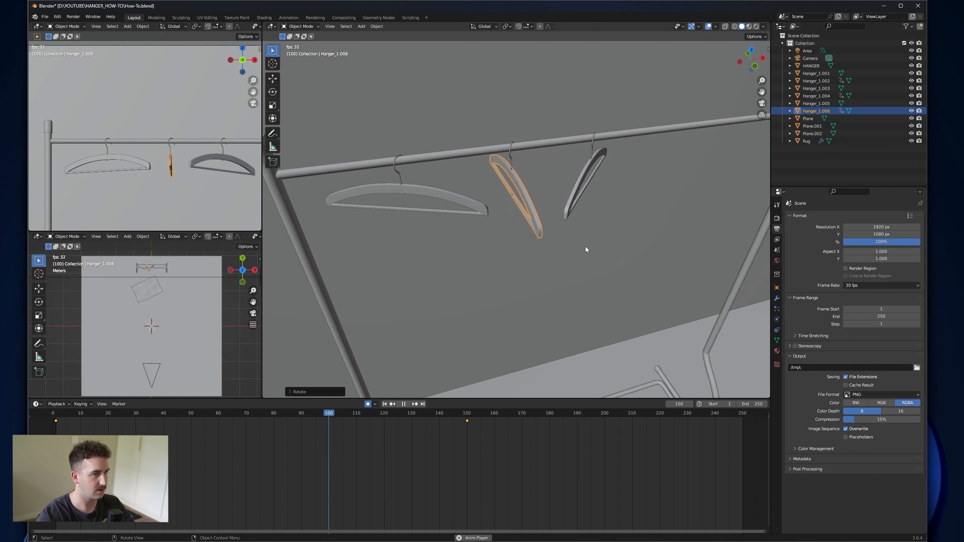
{"action": "key", "text": "space"}
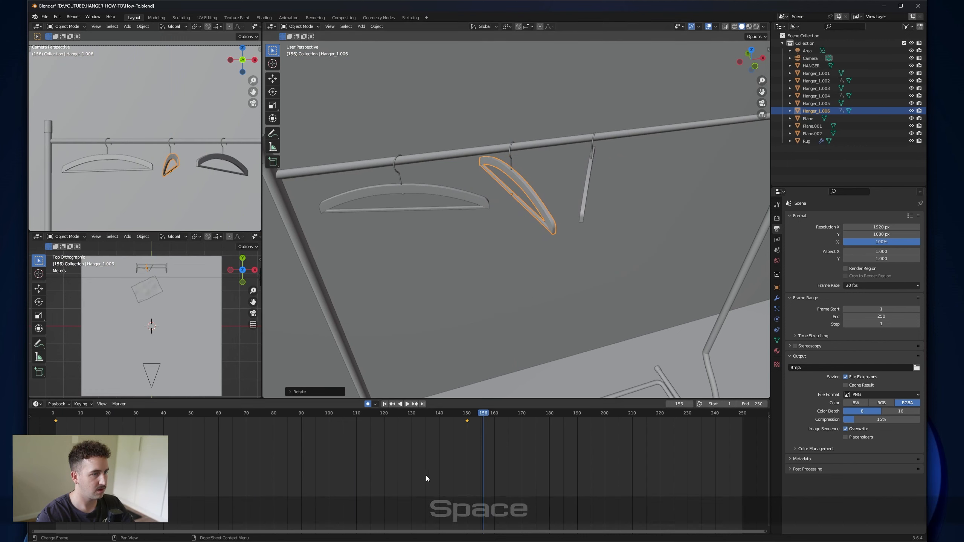
Step: Set the interpolation mode of all the middle hanger body's keyframes to Linear
{"action": "left_click", "coordinate": [327, 450]}
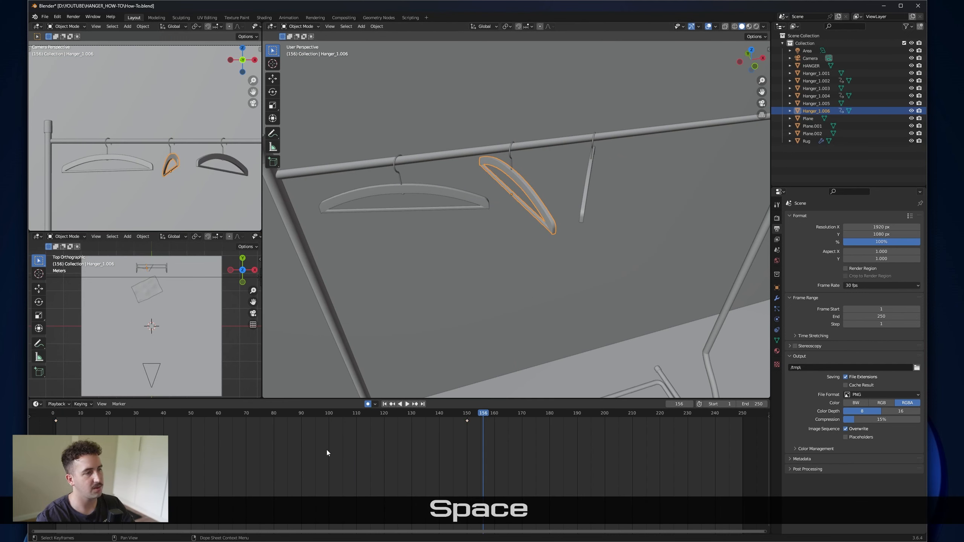
{"action": "key", "text": "a"}
{"action": "right_click", "coordinate": [246, 438]}
{"action": "right_click", "coordinate": [200, 435]}
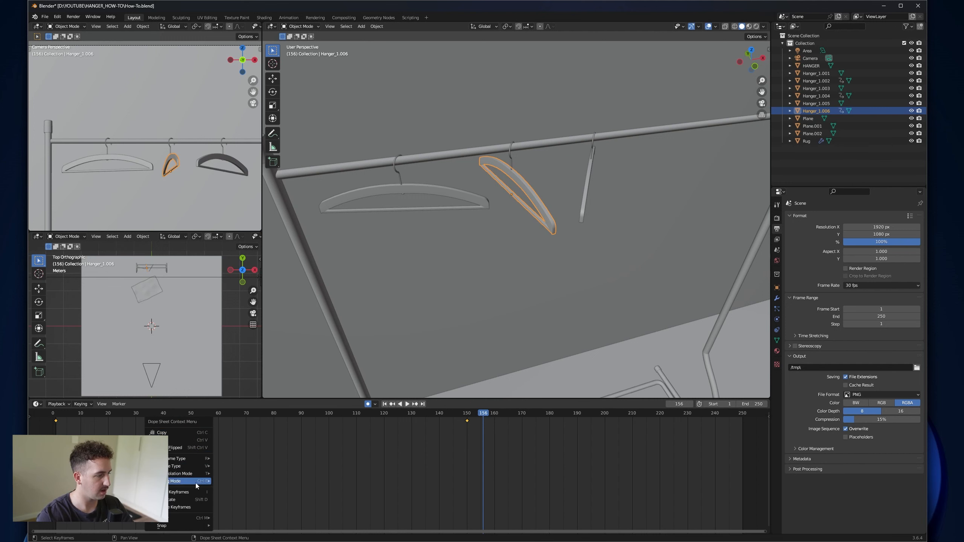
{"action": "mouse_move", "coordinate": [194, 473]}
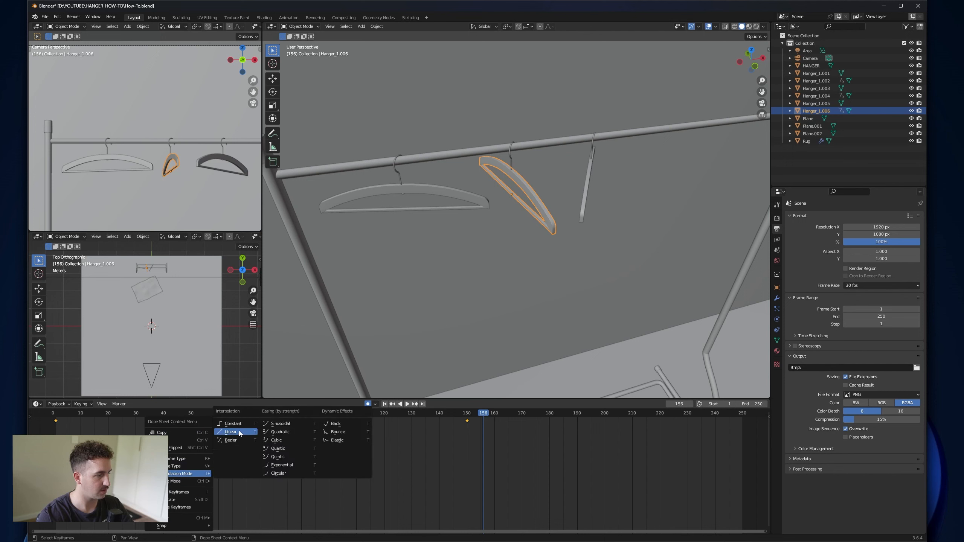
{"action": "left_click", "coordinate": [239, 431]}
Step: Set the interpolation mode of all keyframes on the hanger body nearest the left post to Linear
{"action": "left_click", "coordinate": [411, 203]}
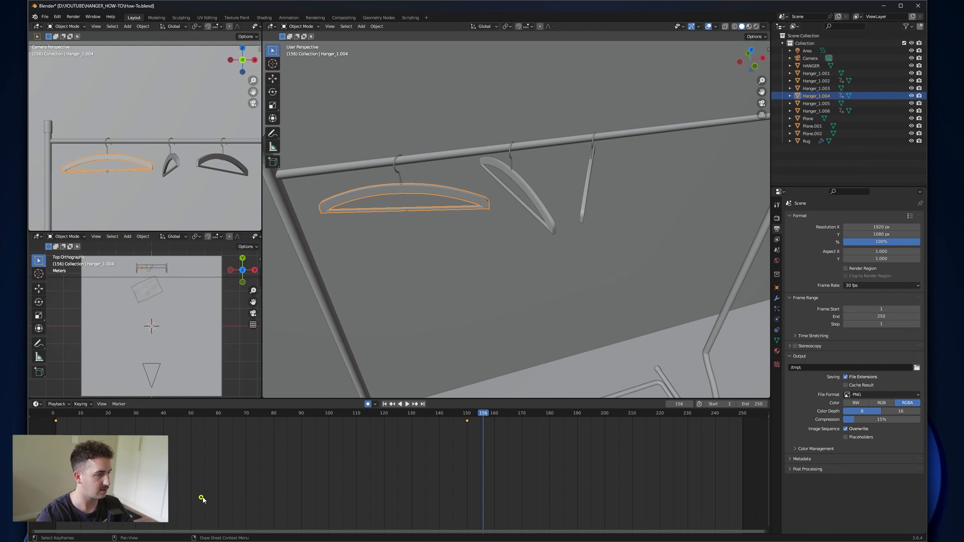
{"action": "right_click", "coordinate": [271, 455]}
{"action": "mouse_move", "coordinate": [276, 452]}
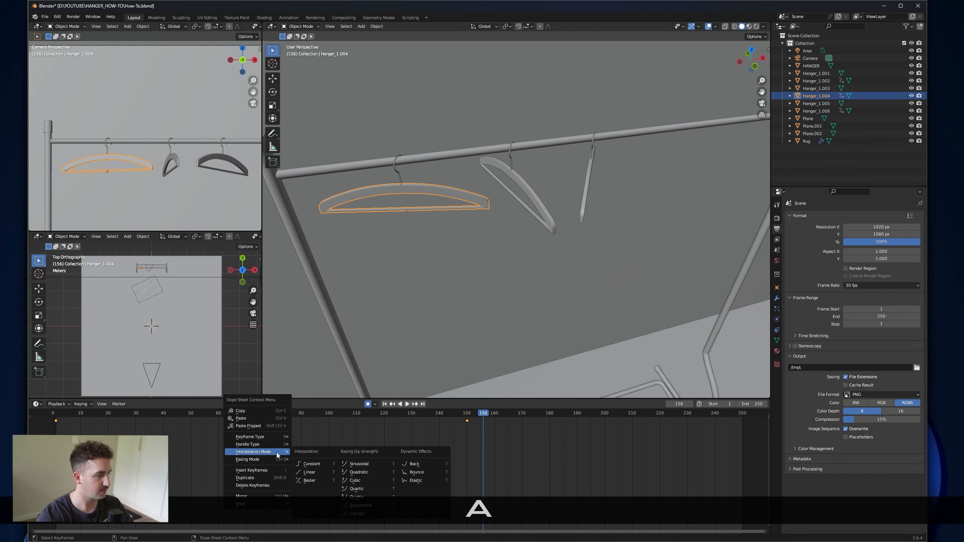
{"action": "left_click", "coordinate": [331, 473]}
Step: Set the interpolation mode of all keyframes on the original hanger body, the rightmost of the three, to Linear
{"action": "left_click", "coordinate": [587, 195]}
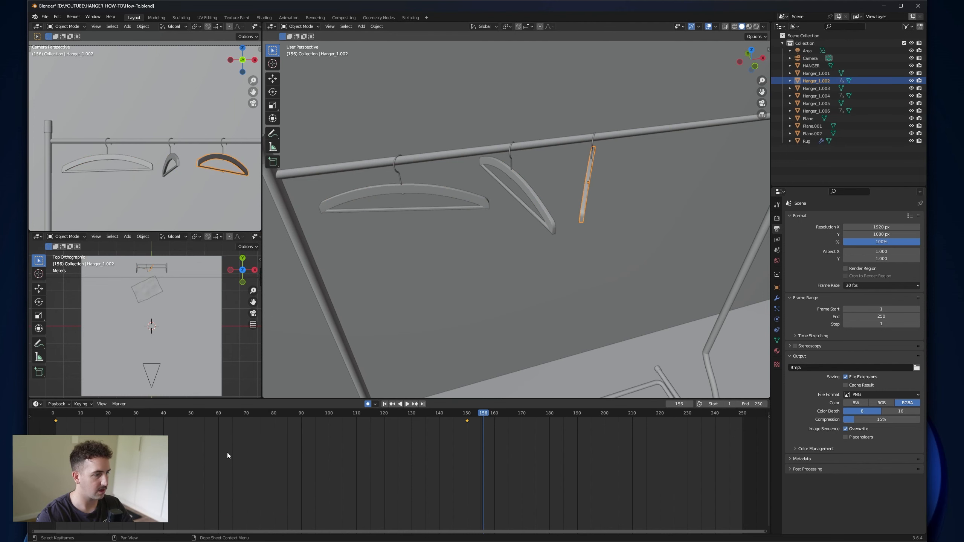
{"action": "key", "text": "a"}
{"action": "right_click", "coordinate": [228, 451]}
{"action": "mouse_move", "coordinate": [227, 451]}
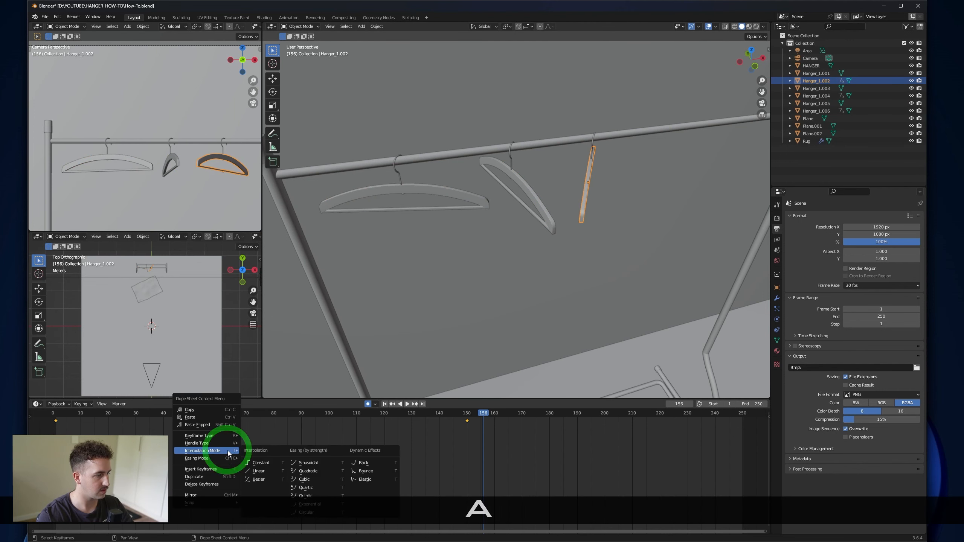
{"action": "left_click", "coordinate": [272, 468]}
Step: Return to the start of the timeline and play back the animation to check the hangers' rotation
{"action": "left_click_drag", "start_coordinate": [483, 413], "coordinate": [53, 413]}
{"action": "key", "text": "space"}
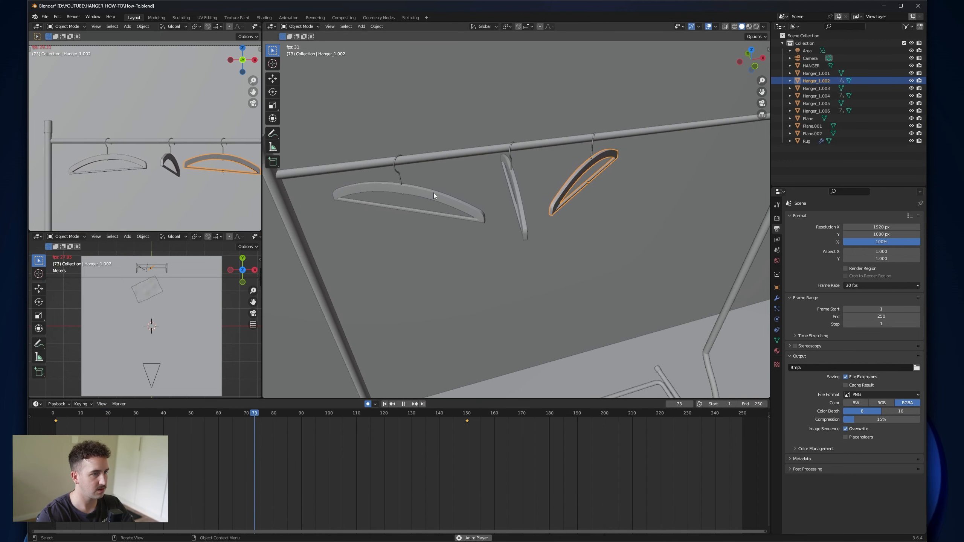
{"action": "key", "text": "space"}
Step: Duplicate hanger bodies with their hooks along the X axis to add two more hangers toward the right post, and play back the animation
{"action": "left_click", "coordinate": [523, 190]}
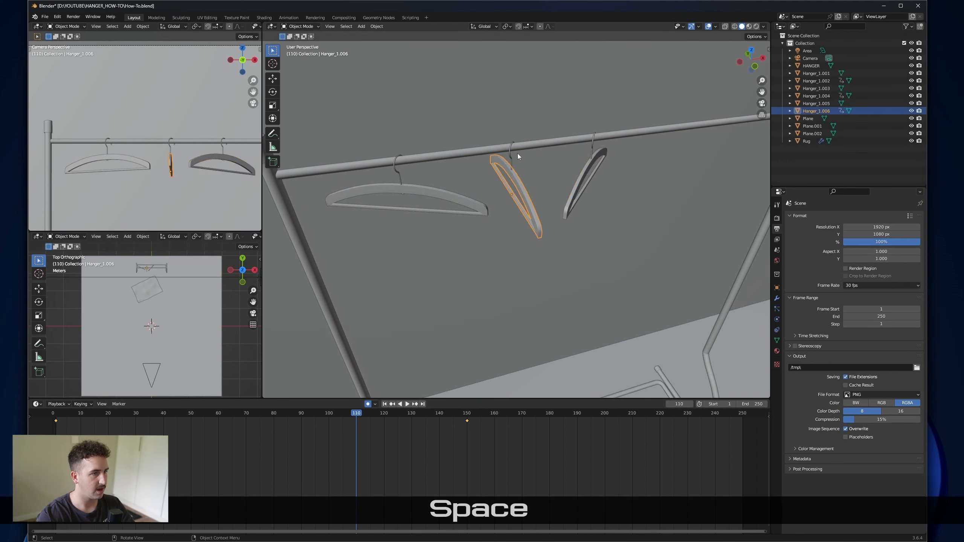
{"action": "left_click", "coordinate": [511, 160], "text": "shift"}
{"action": "scroll", "coordinate": [645, 206], "scroll_direction": "down", "scroll_amount": 3}
{"action": "middle_click_drag", "start_coordinate": [667, 208], "coordinate": [592, 220], "text": "shift"}
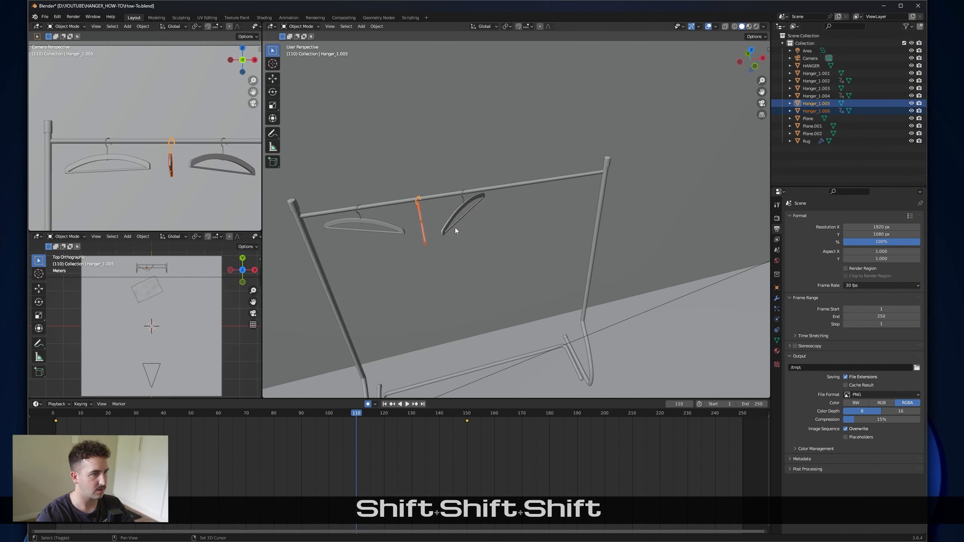
{"action": "key", "text": "shift+d"}
{"action": "key", "text": "z"}
{"action": "key", "text": "x"}
{"action": "key", "text": "space"}
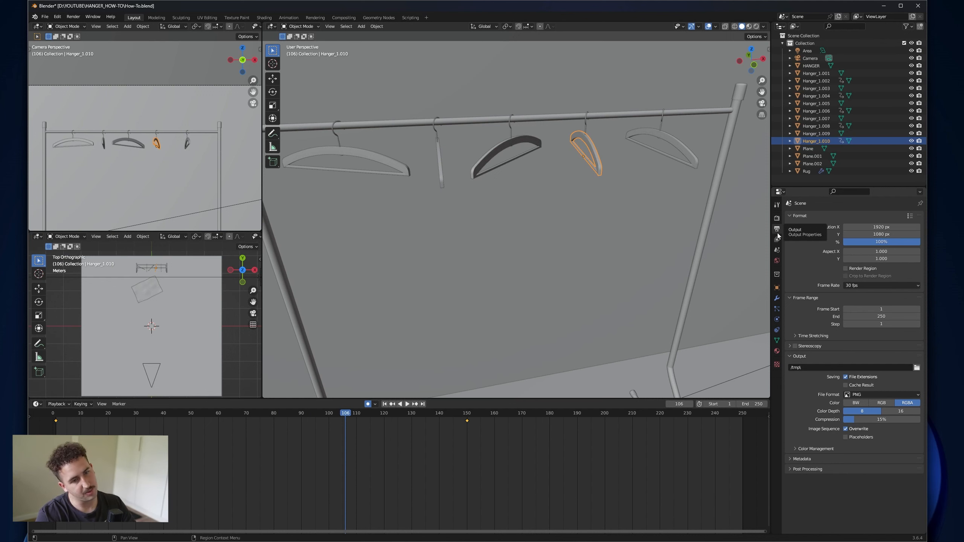
Step: Set the scene's end frame to 150
{"action": "type", "text": "150"}
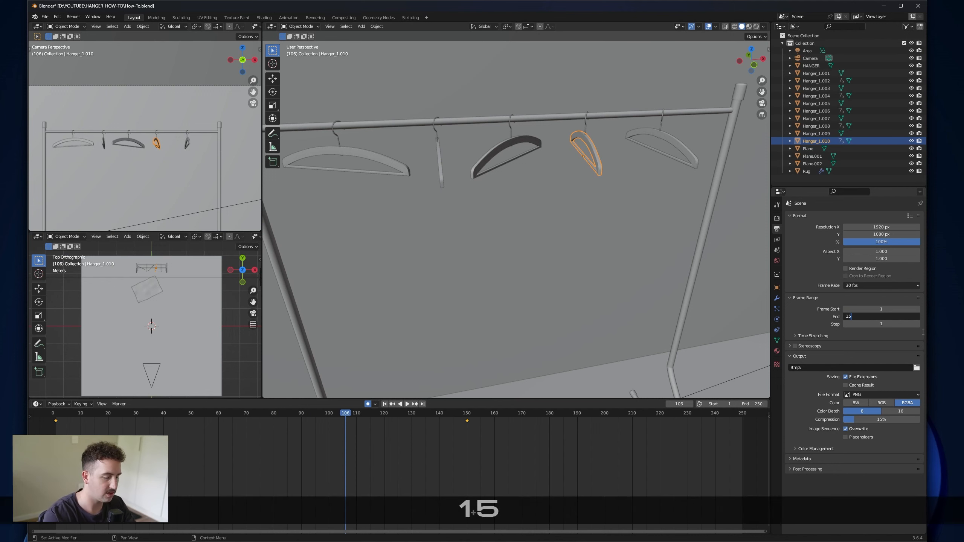
{"action": "key", "text": "Return"}
Step: Select all hanger bodies and hooks, from Hanger_1.001 through Hanger_1.010
{"action": "scroll", "coordinate": [559, 231], "scroll_direction": "down", "scroll_amount": 5}
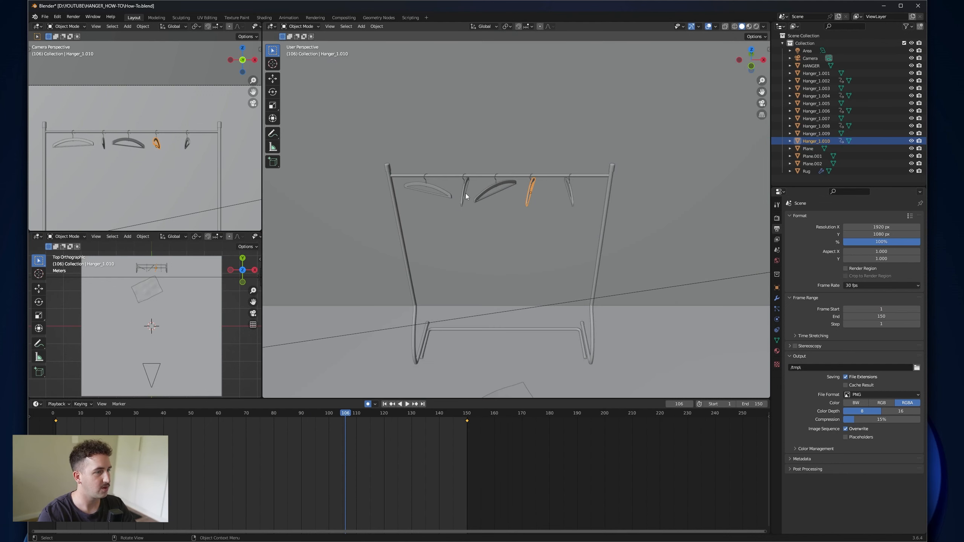
{"action": "left_click", "coordinate": [439, 192]}
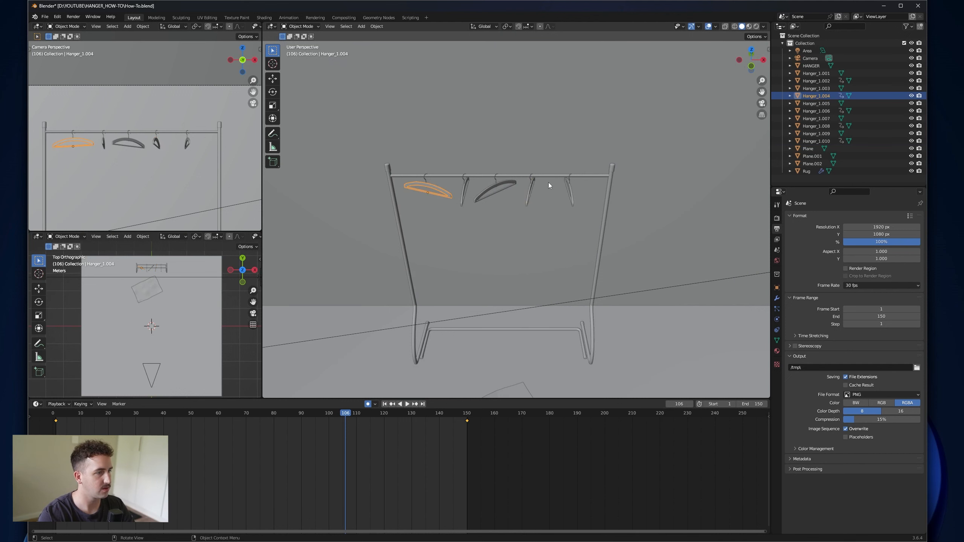
{"action": "scroll", "coordinate": [464, 202], "scroll_direction": "up", "scroll_amount": 5}
{"action": "middle_click_drag", "start_coordinate": [466, 209], "coordinate": [402, 186], "text": "shift"}
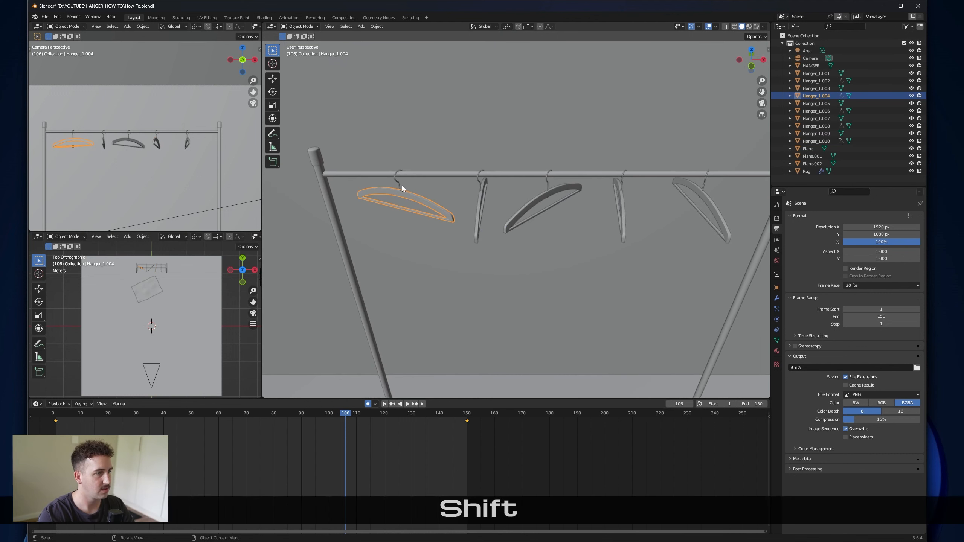
{"action": "left_click", "coordinate": [816, 74]}
{"action": "left_click", "coordinate": [820, 140], "text": "shift"}
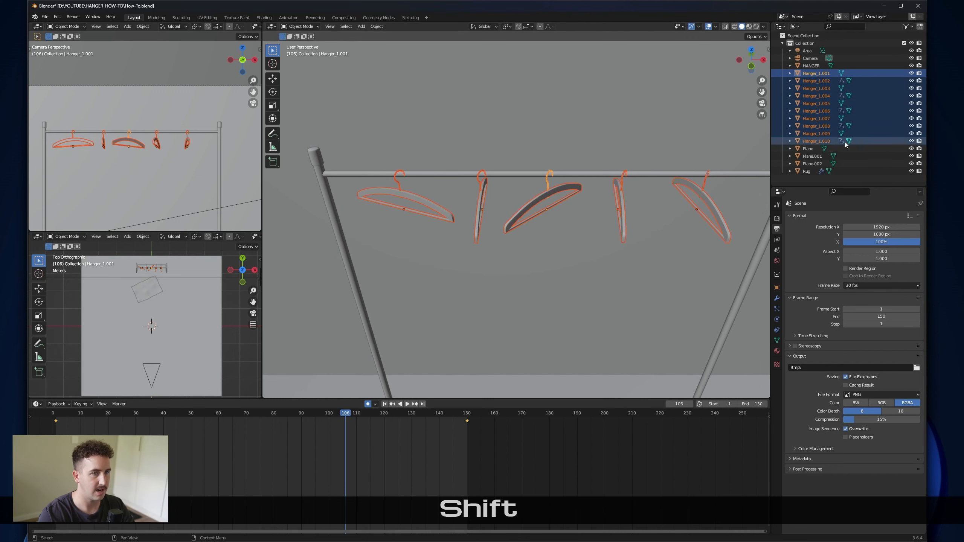
Step: Export the selected hangers to an Alembic file named Animation.abc, limiting the export to selected objects
{"action": "left_click", "coordinate": [46, 17]}
{"action": "mouse_move", "coordinate": [96, 122]}
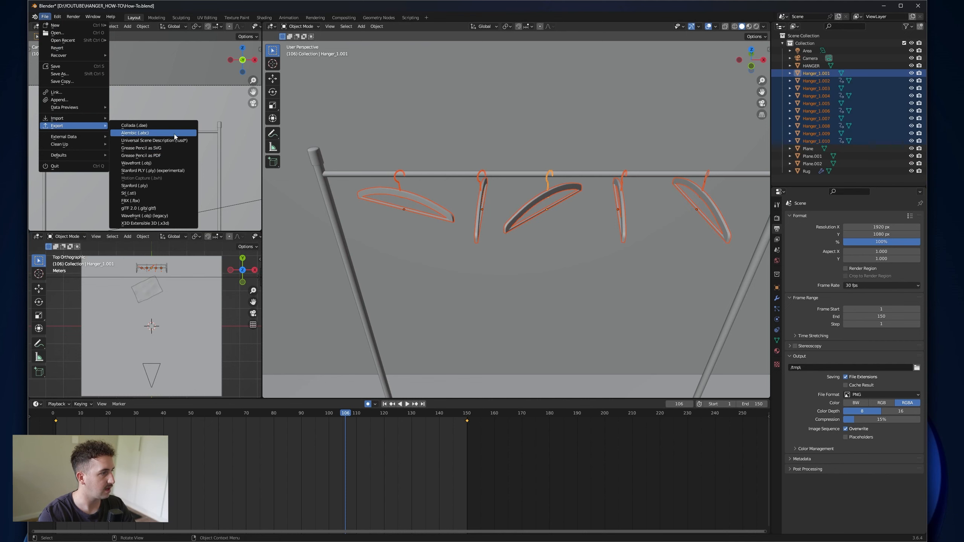
{"action": "left_click", "coordinate": [174, 133]}
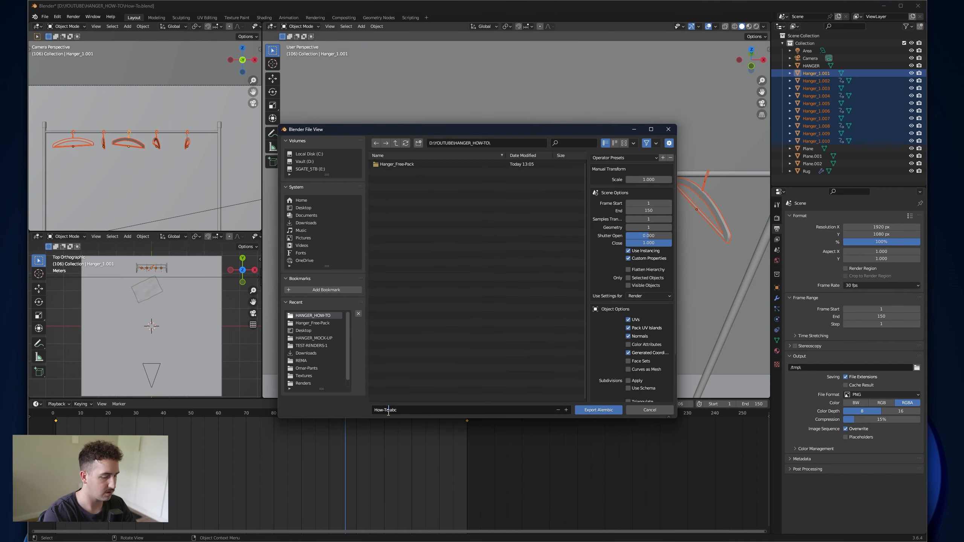
{"action": "key", "text": "BackSpace"}
{"action": "key", "text": "BackSpace"}
{"action": "key", "text": "BackSpace"}
{"action": "key", "text": "BackSpace"}
{"action": "key", "text": "BackSpace"}
{"action": "key", "text": "BackSpace"}
{"action": "type", "text": "Animation"}
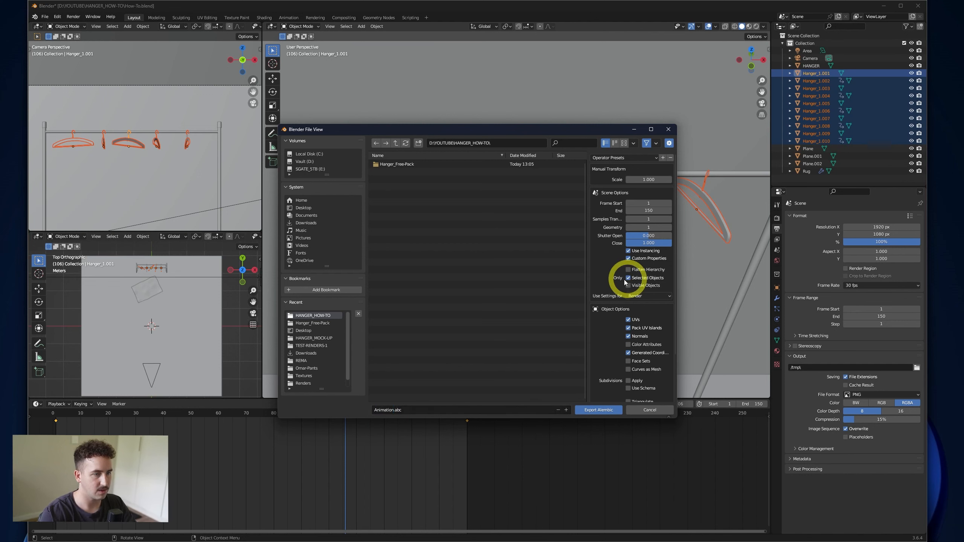
{"action": "left_click", "coordinate": [598, 410]}
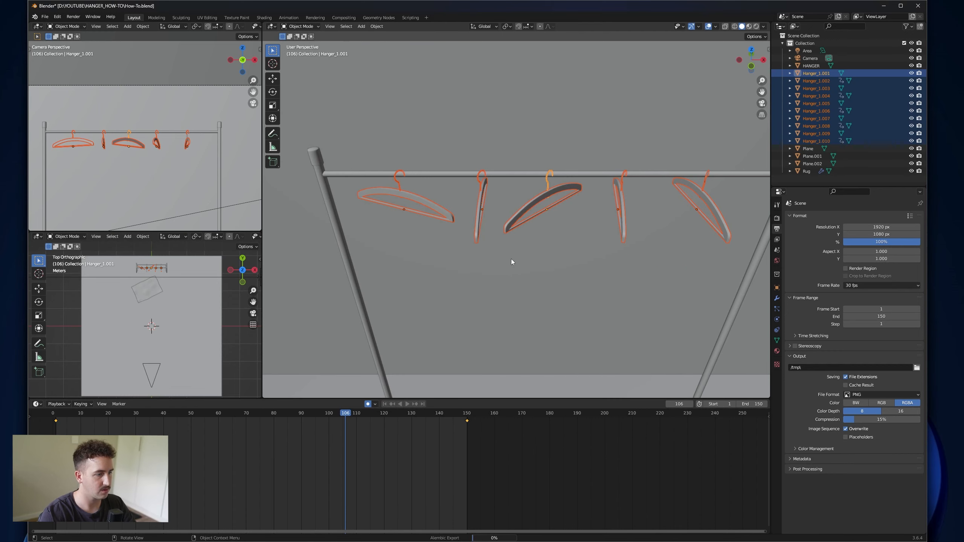
Step: Clear the hanger selection by selecting the background plane and save the Blender scene
{"action": "left_click", "coordinate": [512, 262]}
{"action": "left_click", "coordinate": [45, 16]}
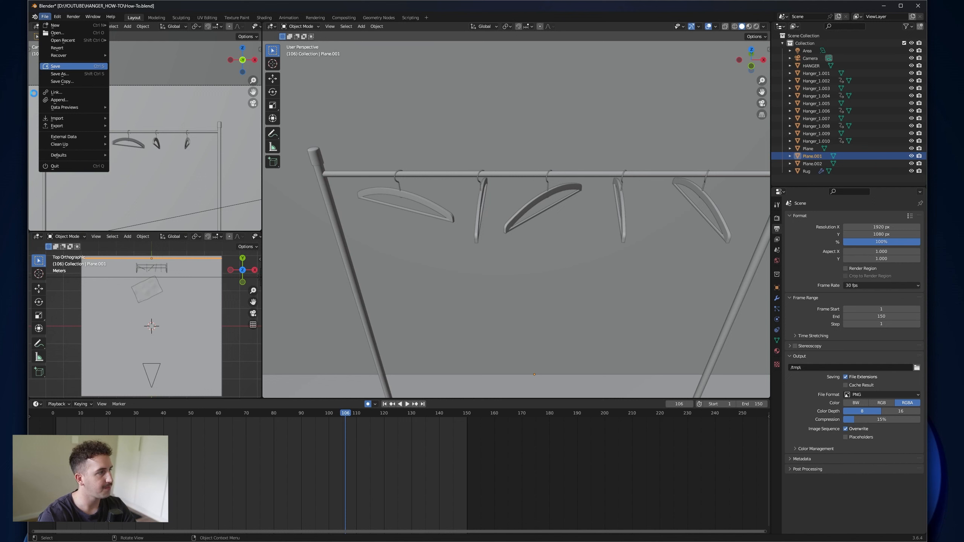
{"action": "key", "text": "ctrl+s"}
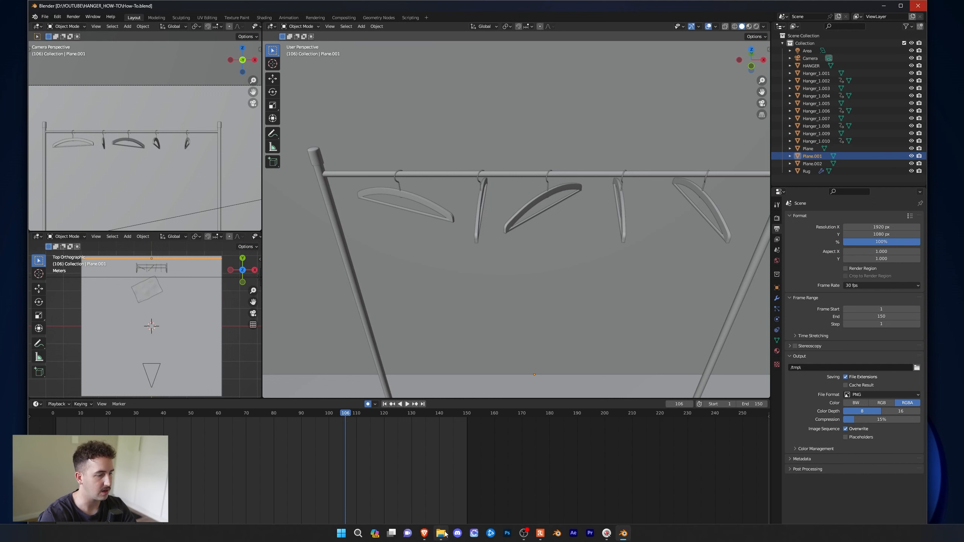
Step: Switch to CLO 7.2 and bring up an empty project
{"action": "mouse_move", "coordinate": [523, 533]}
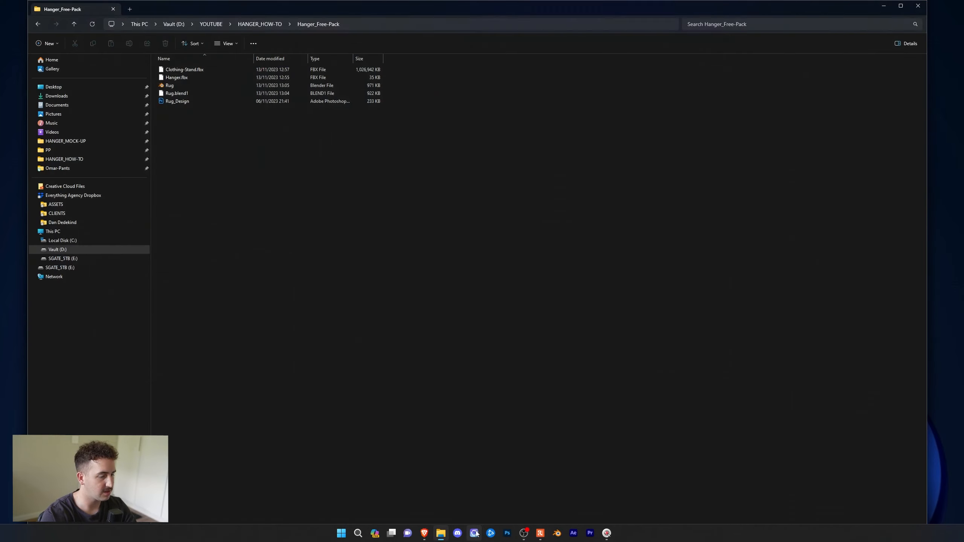
{"action": "left_click", "coordinate": [481, 533]}
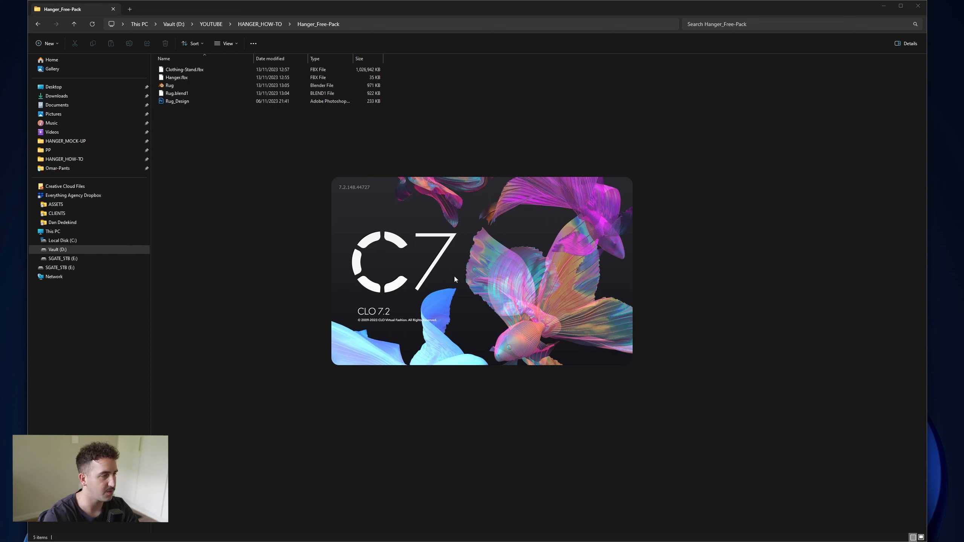
{"action": "left_click", "coordinate": [517, 334]}
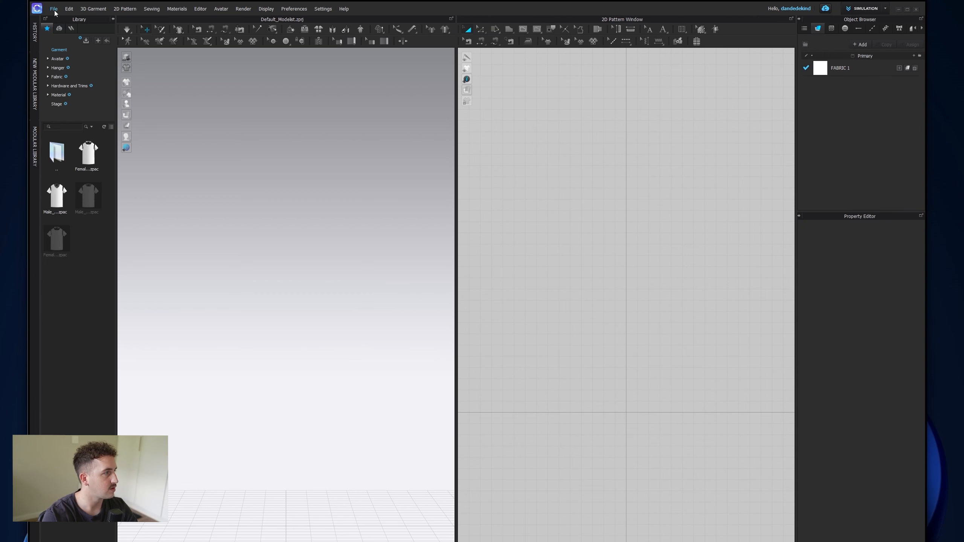
Step: Import the Alembic file Animation.abc from the YOUTUBE > HANGER_HOW-TO folder on drive D
{"action": "left_click", "coordinate": [54, 9]}
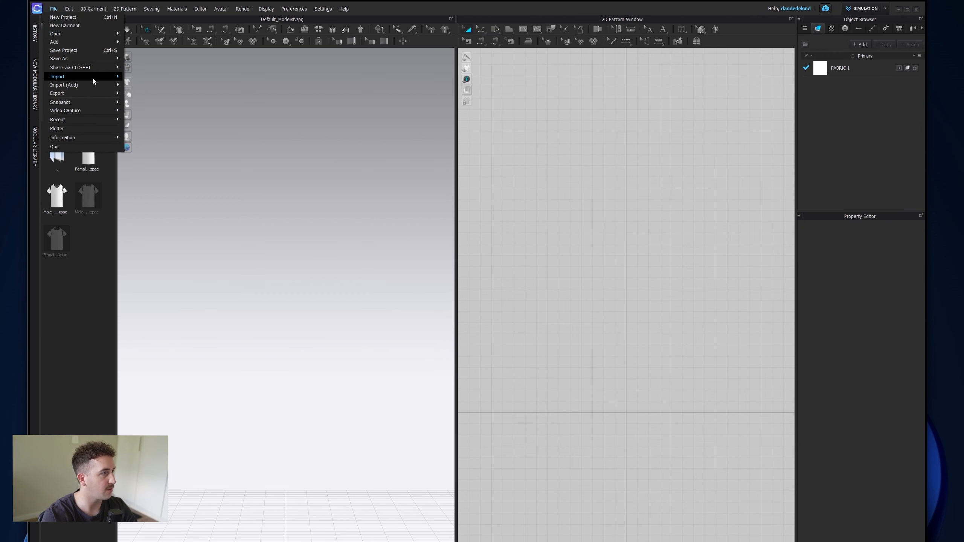
{"action": "mouse_move", "coordinate": [94, 78]}
{"action": "left_click", "coordinate": [181, 135]}
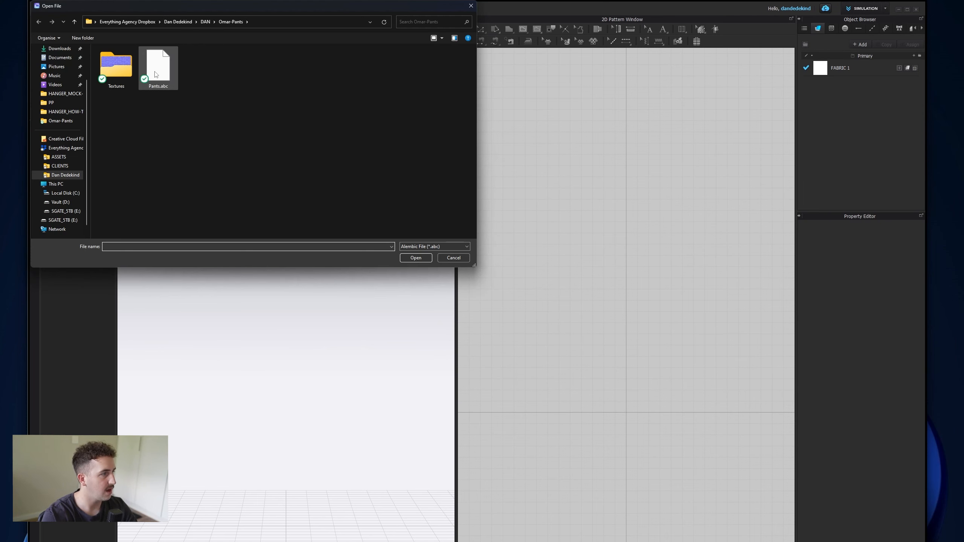
{"action": "left_click", "coordinate": [60, 202]}
{"action": "double_click", "coordinate": [135, 112]}
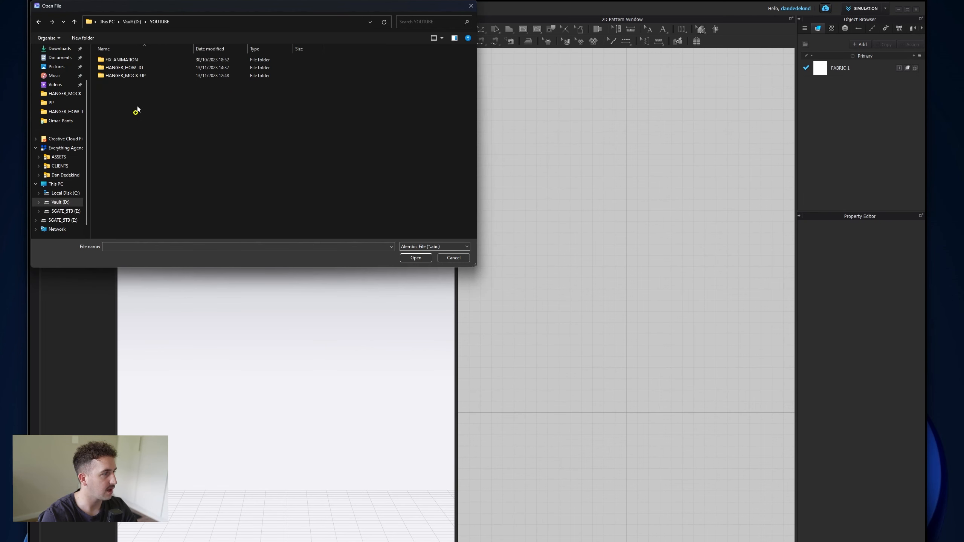
{"action": "double_click", "coordinate": [125, 68]}
{"action": "left_click", "coordinate": [165, 82]}
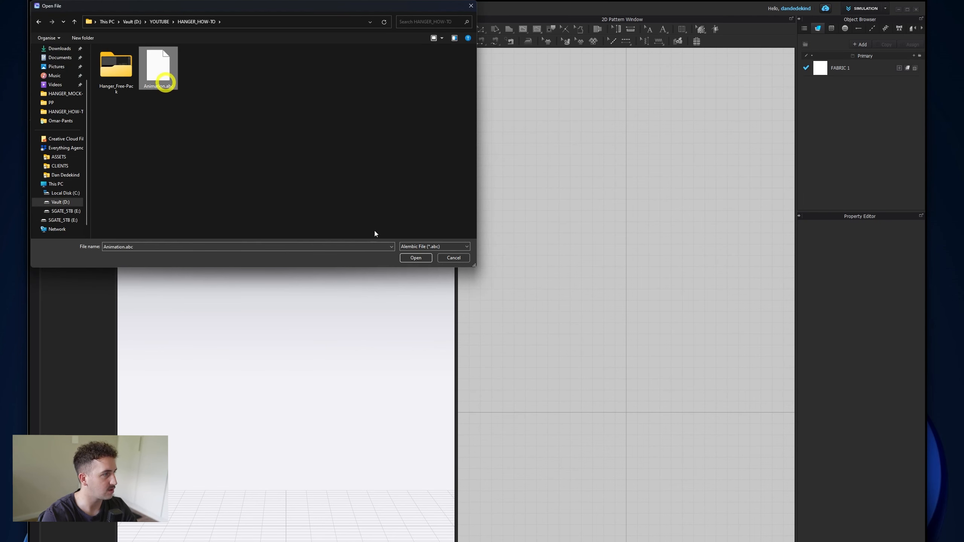
{"action": "left_click", "coordinate": [417, 258]}
{"action": "left_click", "coordinate": [484, 237]}
{"action": "left_click", "coordinate": [434, 358]}
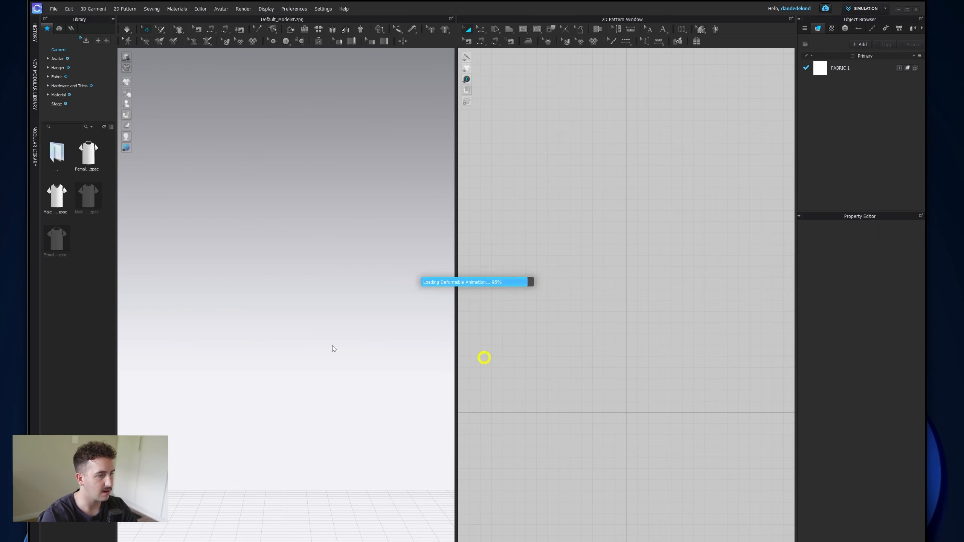
Step: Play the imported hanger animation in Animation mode, and return to Simulation mode
{"action": "scroll", "coordinate": [203, 328], "scroll_direction": "down", "scroll_amount": 4}
{"action": "middle_click_drag", "start_coordinate": [244, 298], "coordinate": [261, 271], "text": "shift"}
{"action": "middle_click_drag", "start_coordinate": [295, 312], "coordinate": [278, 255]}
{"action": "right_click_drag", "start_coordinate": [278, 255], "coordinate": [308, 275]}
{"action": "left_click", "coordinate": [869, 9]}
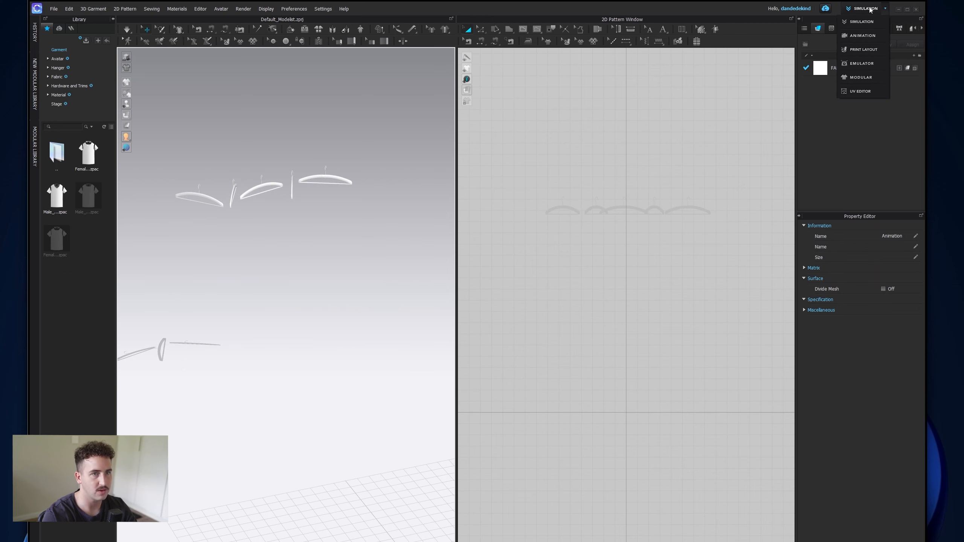
{"action": "left_click", "coordinate": [862, 35]}
{"action": "left_click", "coordinate": [199, 505]}
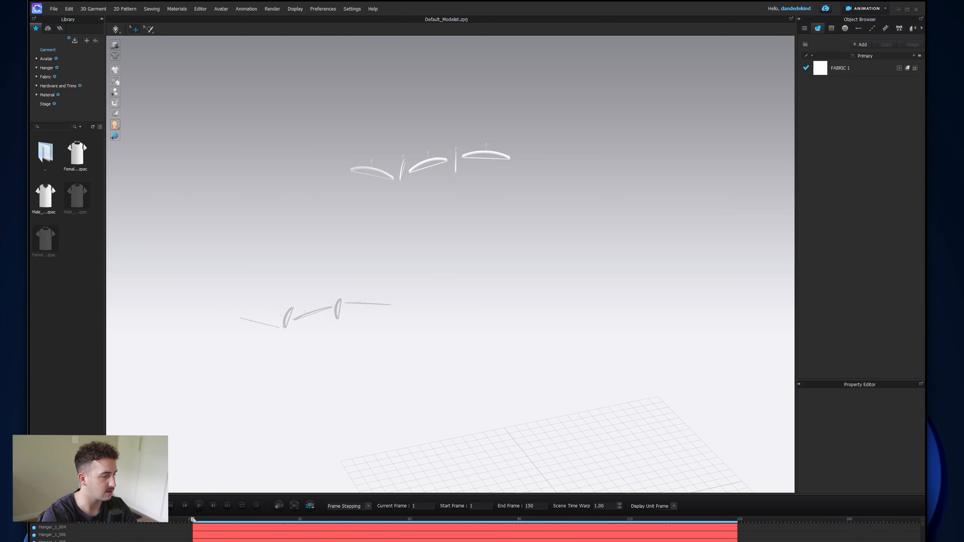
{"action": "left_click", "coordinate": [199, 505]}
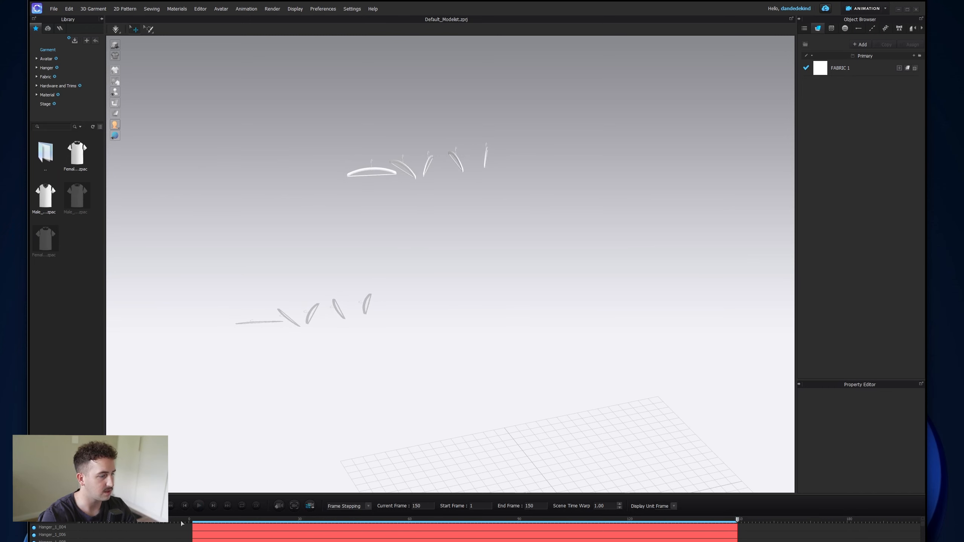
{"action": "left_click", "coordinate": [198, 507]}
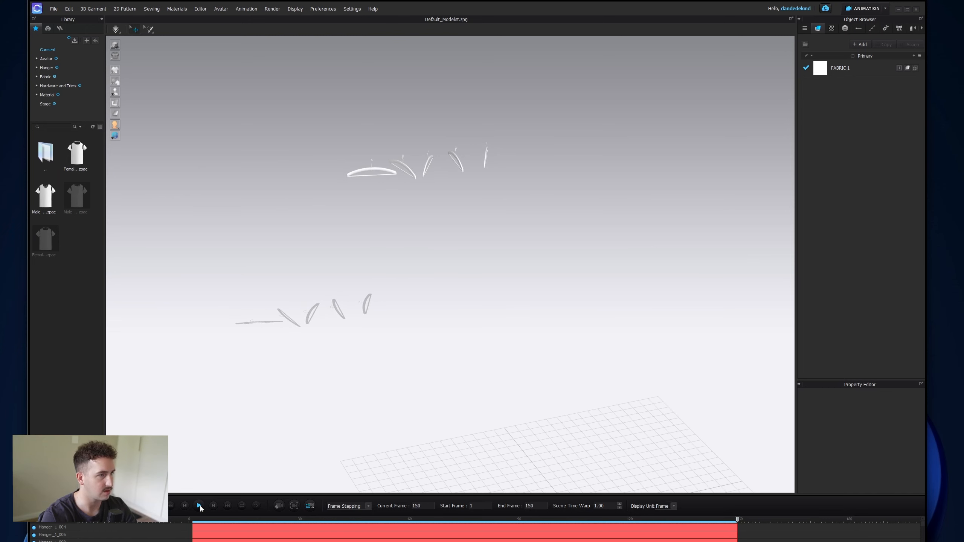
{"action": "left_click", "coordinate": [870, 11]}
{"action": "left_click", "coordinate": [868, 25]}
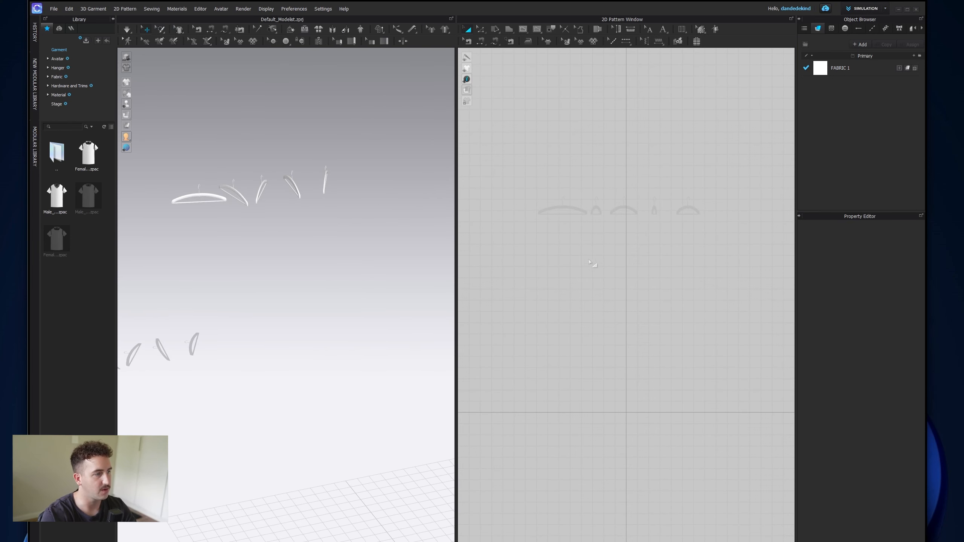
Step: Load the MV2_Luka avatar from the library into the 3D scene, using the Add load type
{"action": "left_click", "coordinate": [58, 59]}
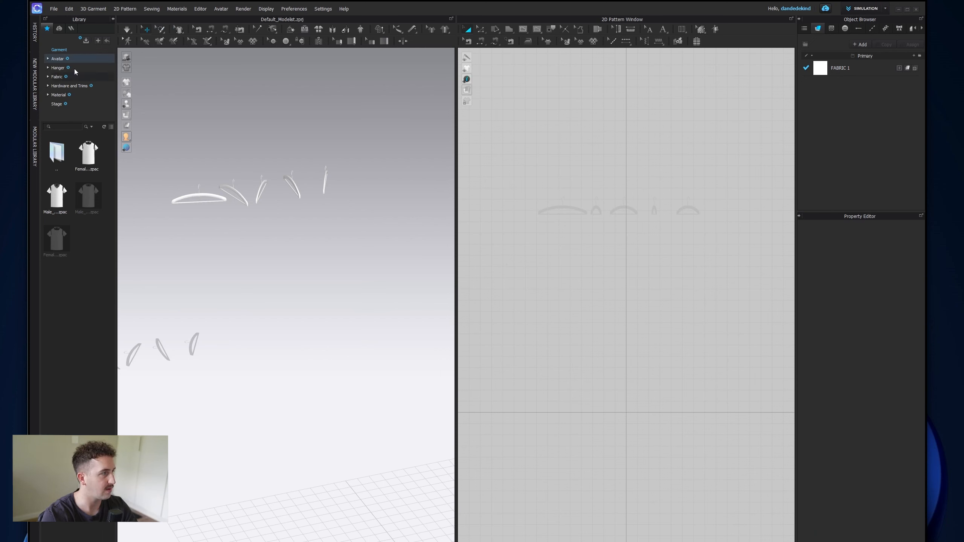
{"action": "left_click", "coordinate": [86, 200]}
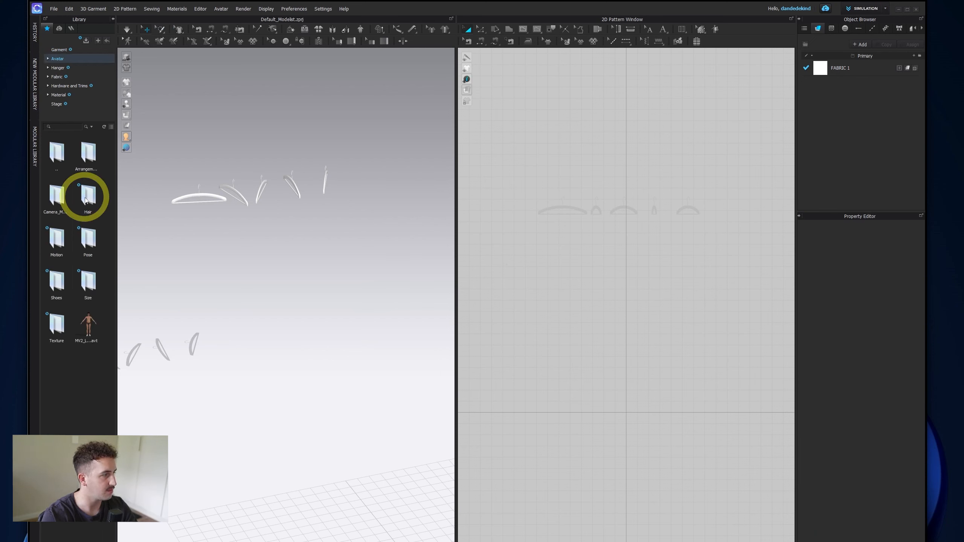
{"action": "left_click_drag", "start_coordinate": [91, 323], "coordinate": [287, 391]}
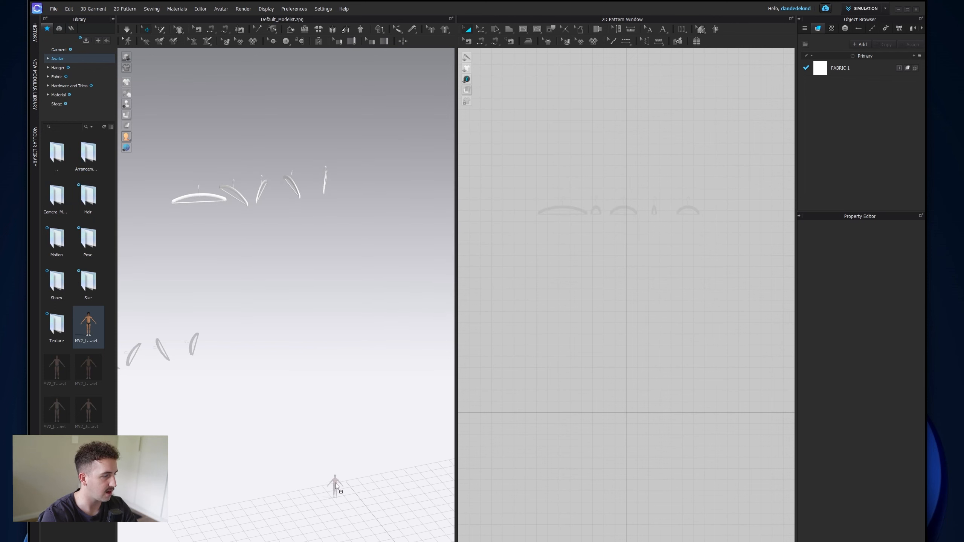
{"action": "left_click_drag", "start_coordinate": [336, 487], "coordinate": [336, 487]}
{"action": "left_click", "coordinate": [432, 266]}
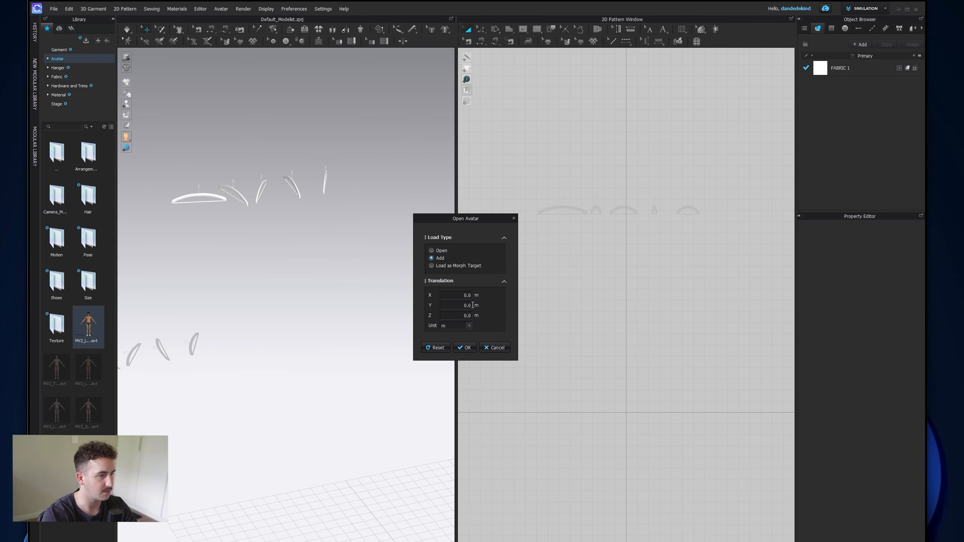
{"action": "left_click", "coordinate": [465, 348]}
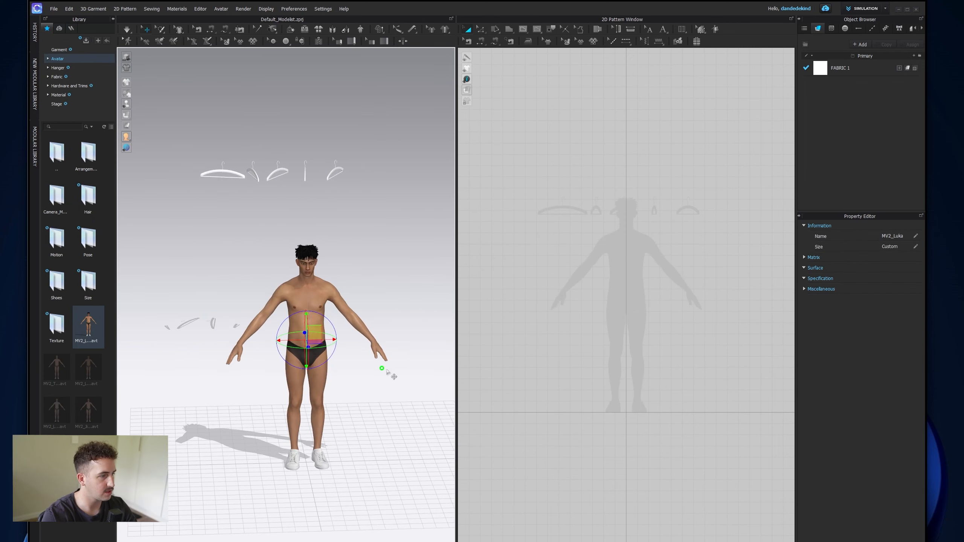
Step: Draw a half-bodice polygon with a curved neckline over one side of the avatar silhouette, about 679 mm along the centre and 252 mm wide at the hem
{"action": "scroll", "coordinate": [335, 311], "scroll_direction": "down", "scroll_amount": 3}
{"action": "scroll", "coordinate": [361, 331], "scroll_direction": "up", "scroll_amount": 5}
{"action": "mouse_move", "coordinate": [398, 352]}
{"action": "right_mouse_down"}
{"action": "mouse_move", "coordinate": [384, 342]}
{"action": "mouse_move", "coordinate": [394, 347]}
{"action": "right_mouse_up"}
{"action": "scroll", "coordinate": [582, 299], "scroll_direction": "up", "scroll_amount": 3}
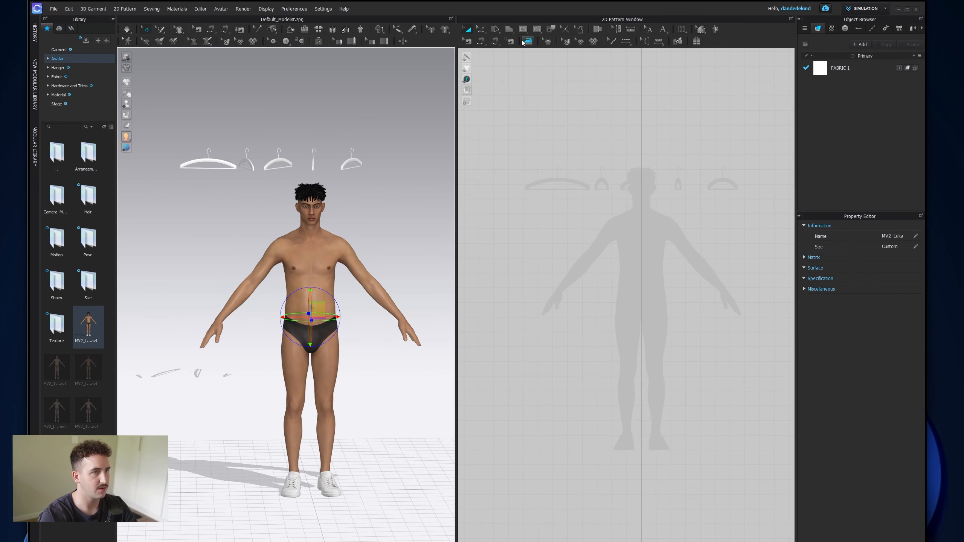
{"action": "left_click", "coordinate": [510, 30]}
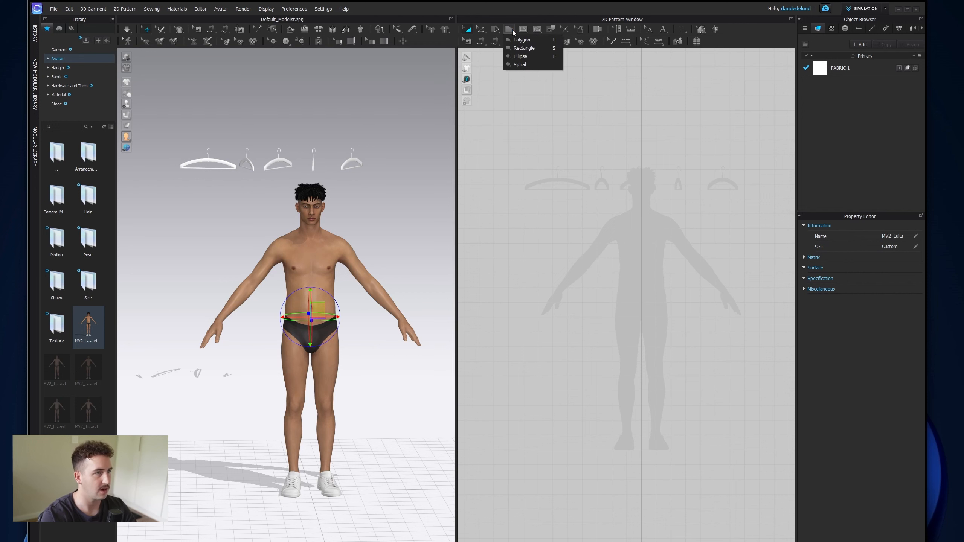
{"action": "left_click", "coordinate": [524, 48]}
{"action": "scroll", "coordinate": [614, 250], "scroll_direction": "up", "scroll_amount": 2}
{"action": "scroll", "coordinate": [623, 247], "scroll_direction": "down", "scroll_amount": 2}
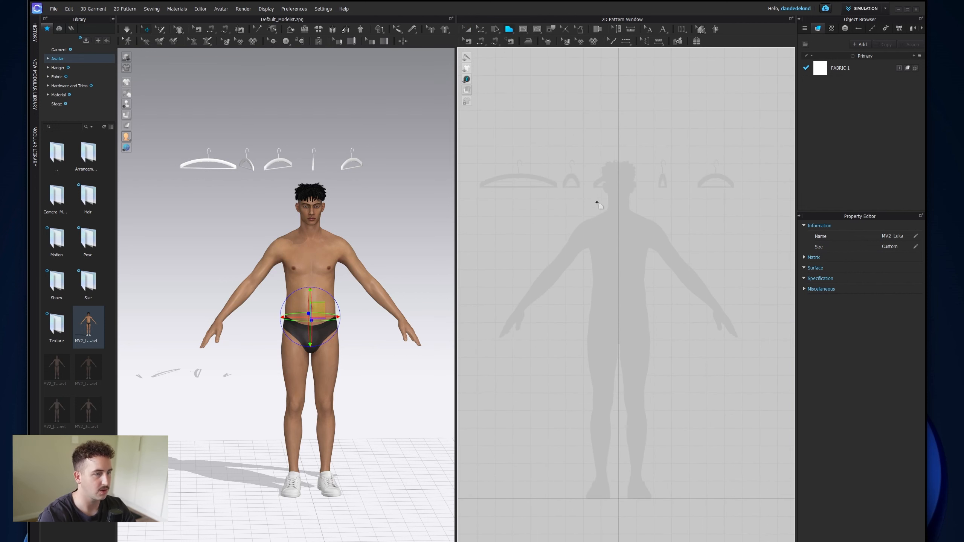
{"action": "left_click", "coordinate": [584, 261]}
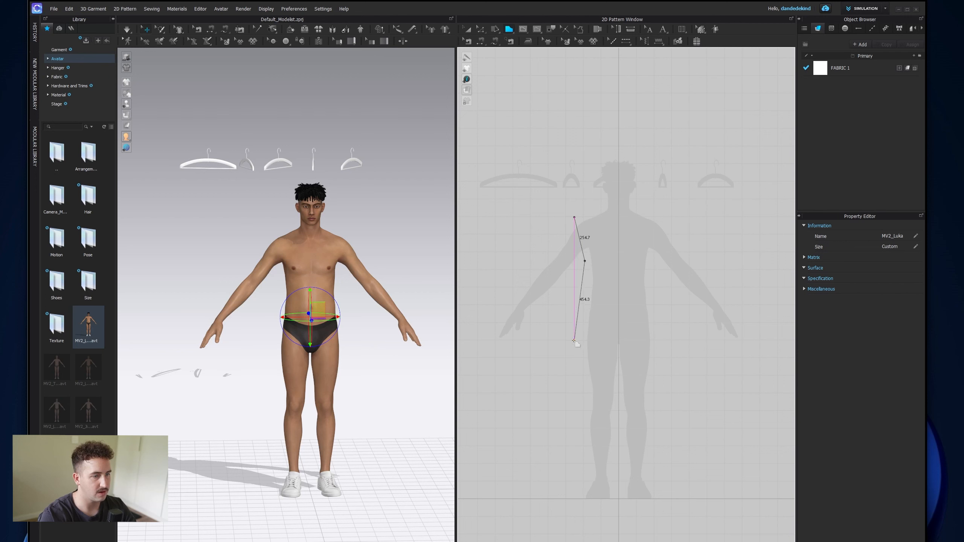
{"action": "left_click", "coordinate": [618, 340]}
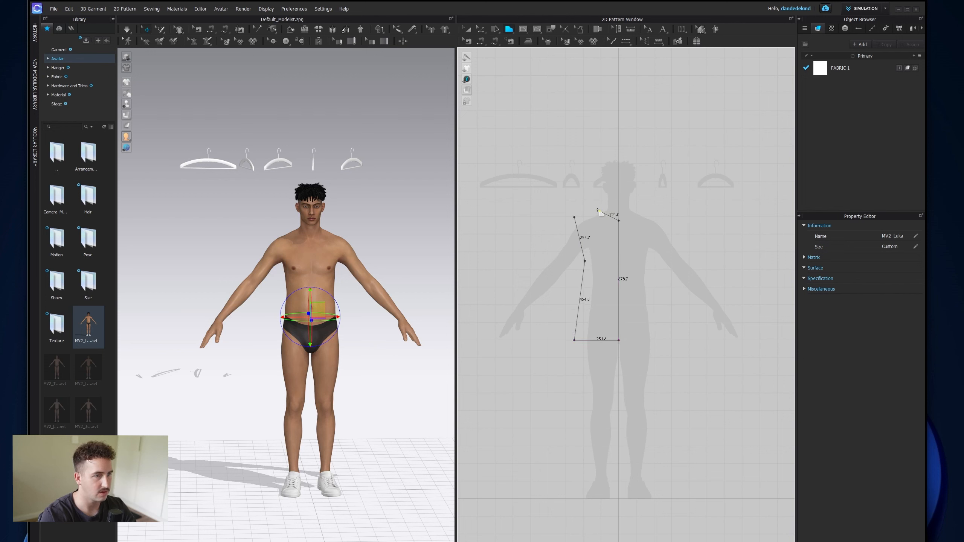
{"action": "left_click", "coordinate": [574, 217]}
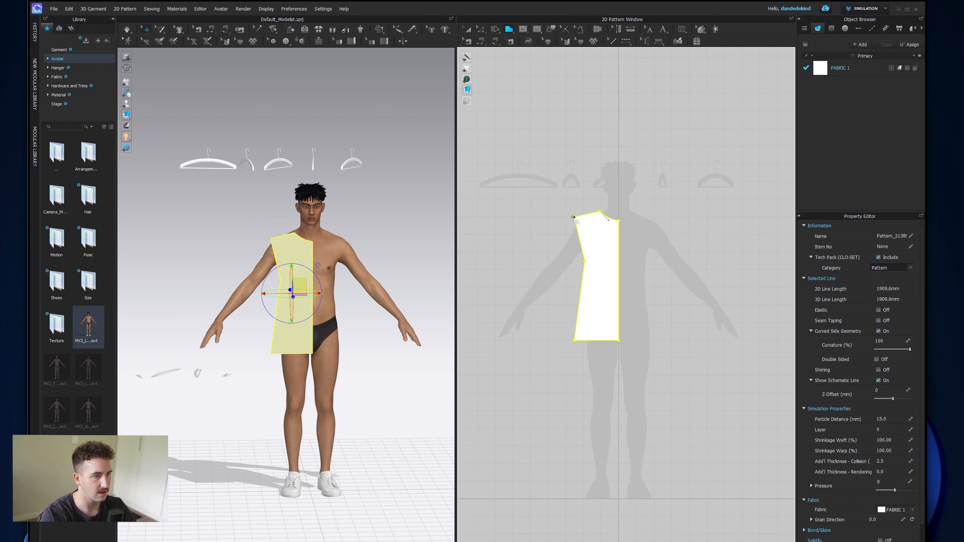
Step: Move the underarm point on the half-bodice's side edge outward to straighten the side line
{"action": "key", "text": "a"}
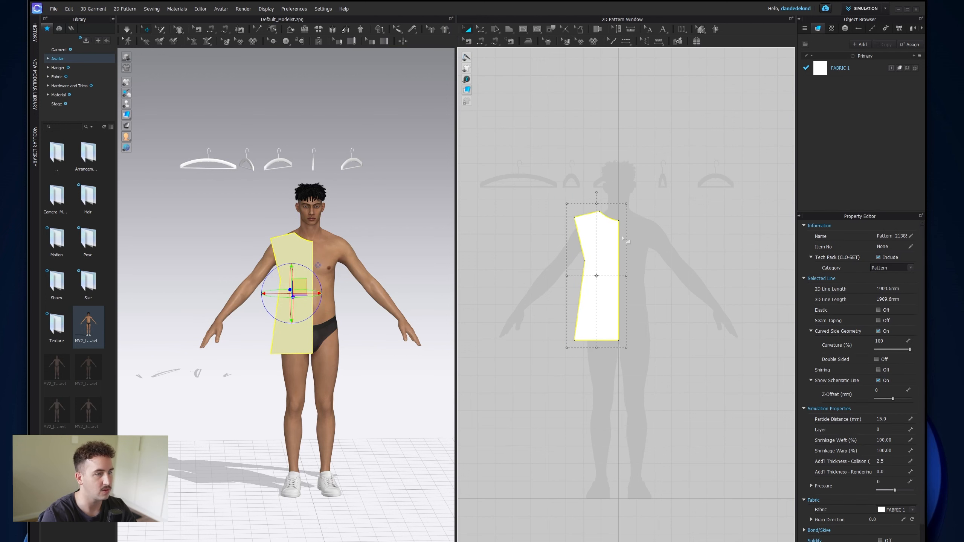
{"action": "scroll", "coordinate": [610, 243], "scroll_direction": "up", "scroll_amount": 2}
{"action": "key", "text": "z"}
{"action": "left_click", "coordinate": [570, 273]}
Step: Create a linked symmetric copy of the half-bodice and place it beside the centre line to complete the front
{"action": "left_click", "coordinate": [469, 28]}
{"action": "right_click", "coordinate": [586, 295]}
{"action": "left_click", "coordinate": [624, 98]}
{"action": "left_click", "coordinate": [662, 296]}
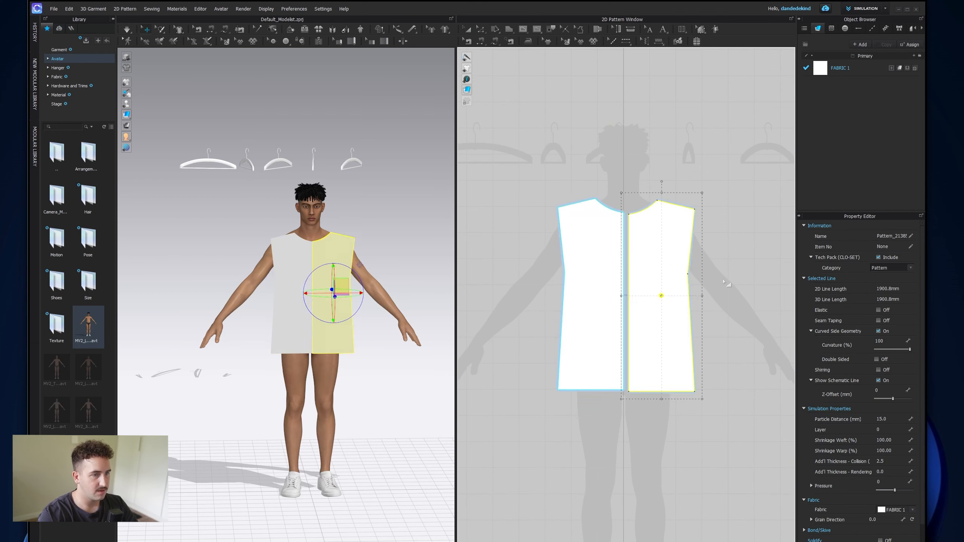
Step: Sew the two front panels together along their centre edges
{"action": "key", "text": "n"}
{"action": "left_click", "coordinate": [624, 263]}
{"action": "left_click", "coordinate": [629, 261]}
Step: Copy both front panels and place the duplicate pair beside the originals in the 2D pattern window as the back
{"action": "left_click", "coordinate": [469, 29]}
{"action": "left_click", "coordinate": [607, 281]}
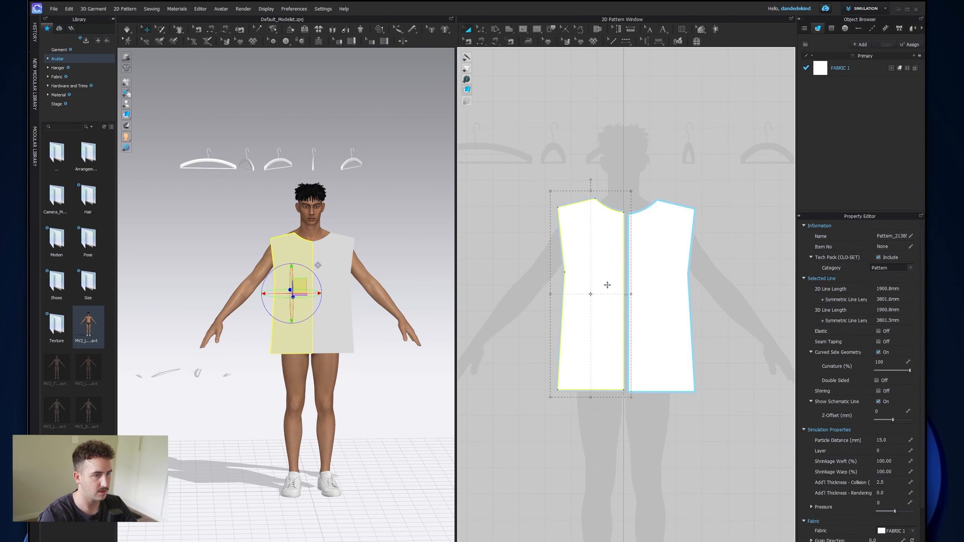
{"action": "left_click", "coordinate": [659, 280], "text": "shift"}
{"action": "key", "text": "ctrl+shift+c"}
{"action": "scroll", "coordinate": [660, 300], "scroll_direction": "down", "scroll_amount": 3}
{"action": "key", "text": "ctrl+v"}
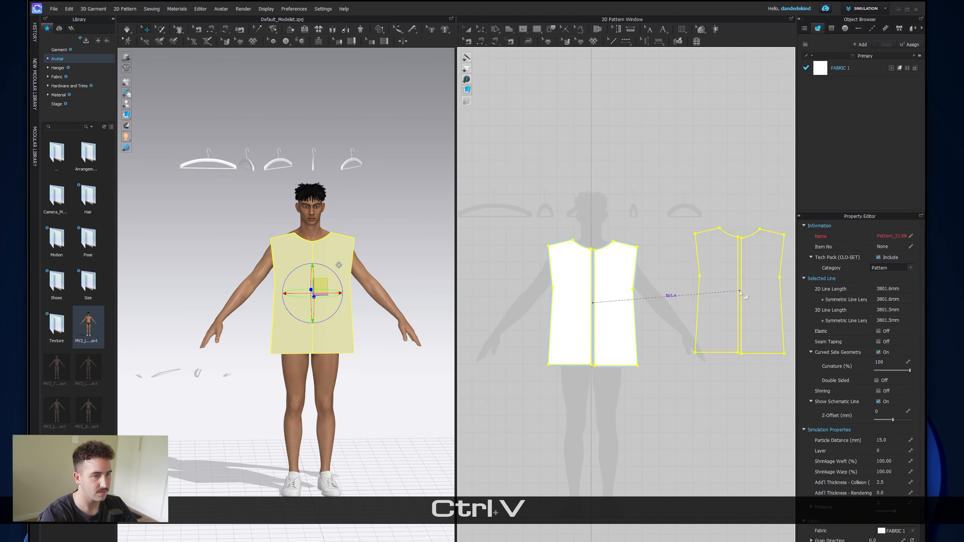
{"action": "left_click", "coordinate": [599, 301]}
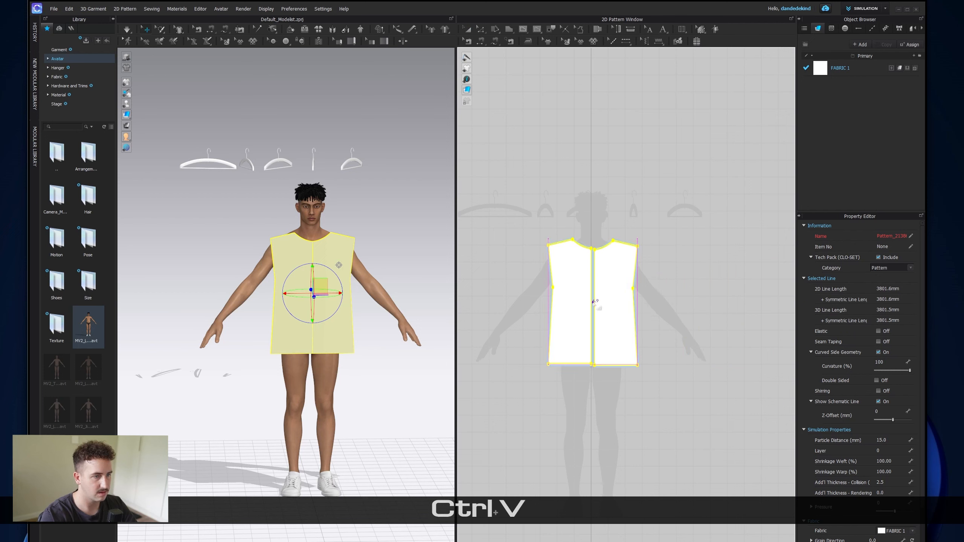
{"action": "left_click_drag", "start_coordinate": [608, 276], "coordinate": [735, 276]}
Step: Move the duplicated back panels behind the avatar in the 3D scene
{"action": "right_click_drag", "start_coordinate": [347, 318], "coordinate": [413, 319]}
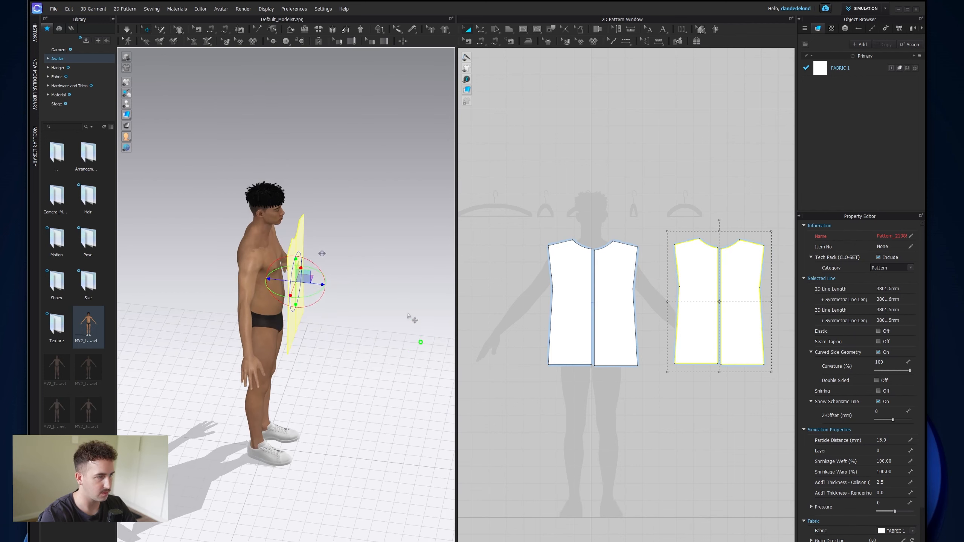
{"action": "left_click_drag", "start_coordinate": [321, 281], "coordinate": [262, 276]}
{"action": "right_click_drag", "start_coordinate": [337, 300], "coordinate": [284, 321]}
{"action": "left_click", "coordinate": [305, 290]}
{"action": "left_click", "coordinate": [332, 303], "text": "shift"}
{"action": "left_click", "coordinate": [384, 313]}
{"action": "middle_click_drag", "start_coordinate": [284, 321], "coordinate": [364, 320]}
Step: Sew the side edges of the front panels to the matching side edges of the back panels
{"action": "key", "text": "n"}
{"action": "left_click", "coordinate": [550, 313]}
{"action": "left_click", "coordinate": [677, 322]}
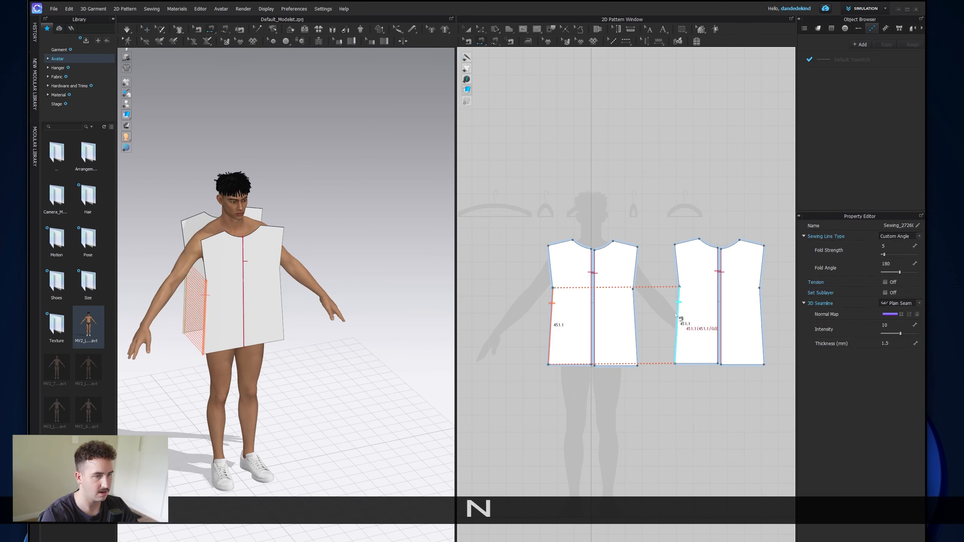
{"action": "left_click", "coordinate": [763, 318]}
Step: Sew the front shoulder edges to the back shoulder edges on both sides
{"action": "left_click", "coordinate": [562, 243]}
{"action": "left_click", "coordinate": [681, 243]}
{"action": "left_click", "coordinate": [741, 241]}
{"action": "left_click", "coordinate": [622, 243]}
Step: Simulate the sewn front and back panels on the avatar
{"action": "right_click_drag", "start_coordinate": [254, 309], "coordinate": [297, 300]}
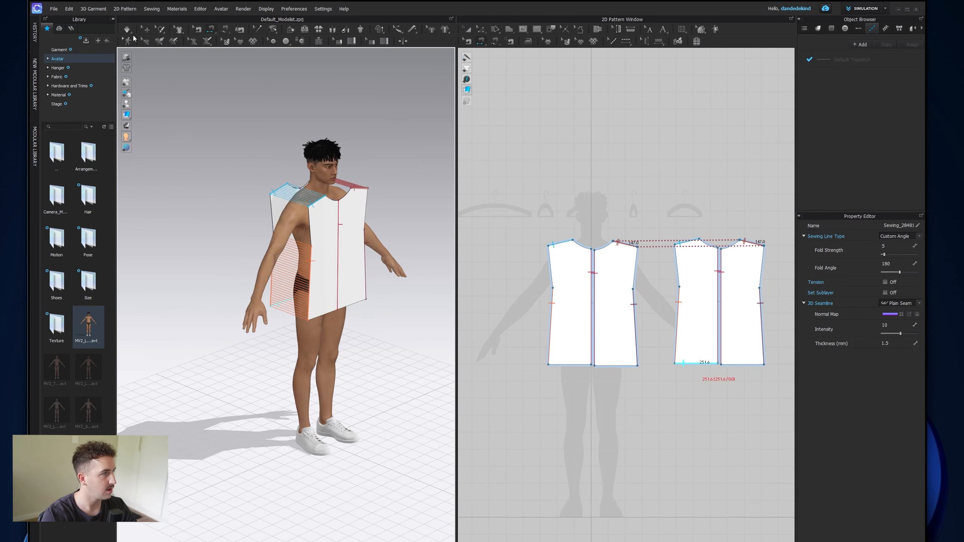
{"action": "left_click", "coordinate": [129, 30]}
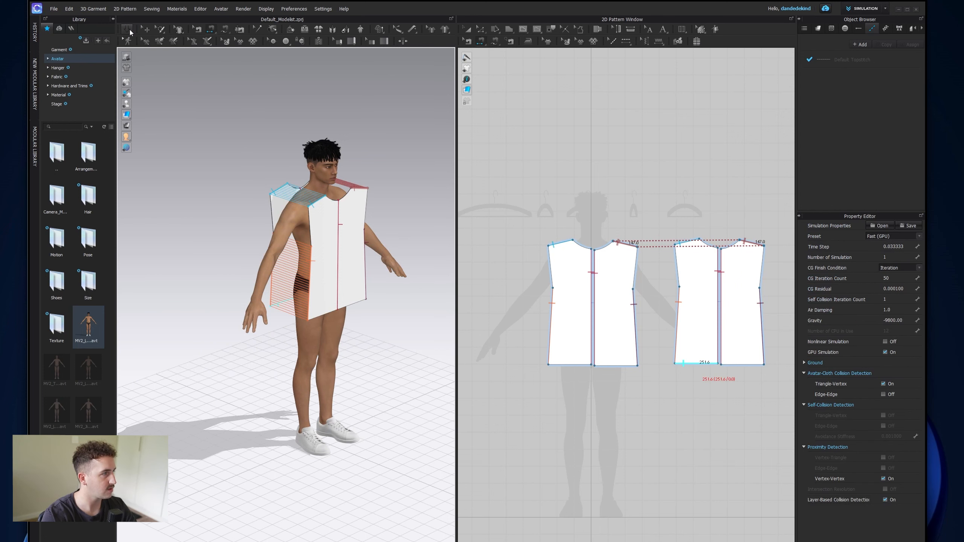
{"action": "middle_click_drag", "start_coordinate": [252, 171], "coordinate": [218, 200]}
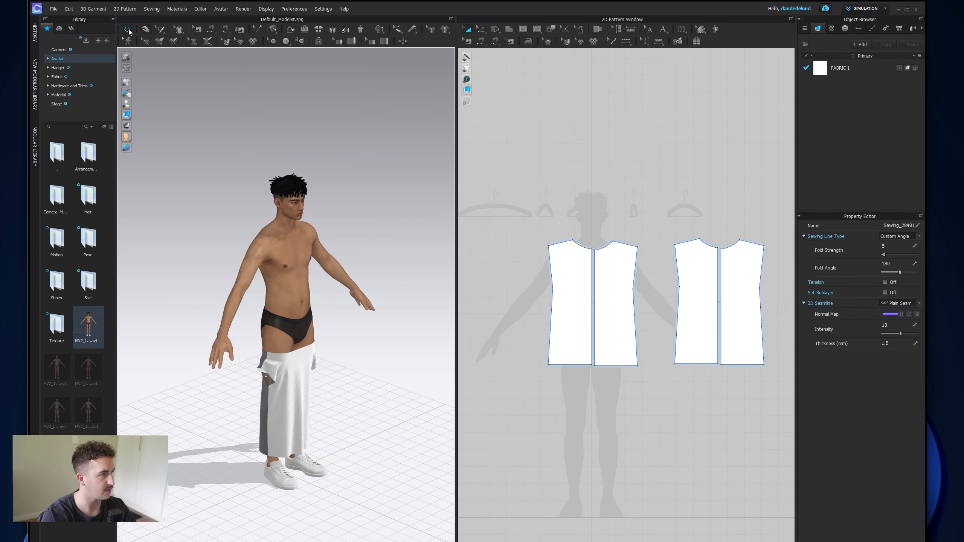
Step: Select all the pattern pieces, raise the garment from the legs to the avatar's torso, and space the front and back panels around it
{"action": "left_click", "coordinate": [465, 27]}
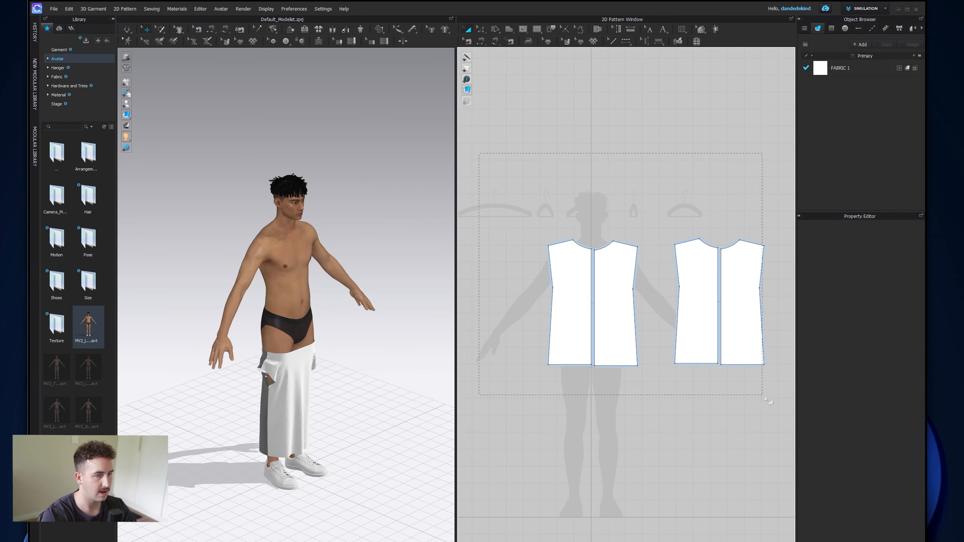
{"action": "left_click_drag", "start_coordinate": [765, 398], "coordinate": [765, 399]}
{"action": "left_click_drag", "start_coordinate": [285, 373], "coordinate": [285, 247]}
{"action": "right_click_drag", "start_coordinate": [317, 288], "coordinate": [355, 274]}
{"action": "left_click", "coordinate": [375, 277]}
{"action": "left_click", "coordinate": [291, 234]}
{"action": "right_click_drag", "start_coordinate": [251, 225], "coordinate": [277, 225]}
{"action": "left_click", "coordinate": [246, 221]}
{"action": "left_click_drag", "start_coordinate": [222, 220], "coordinate": [211, 220]}
{"action": "right_click_drag", "start_coordinate": [297, 238], "coordinate": [354, 243]}
Step: Simulate the repositioned garment so it drapes over the avatar's shoulders, and clear the pattern selection
{"action": "left_click", "coordinate": [128, 29]}
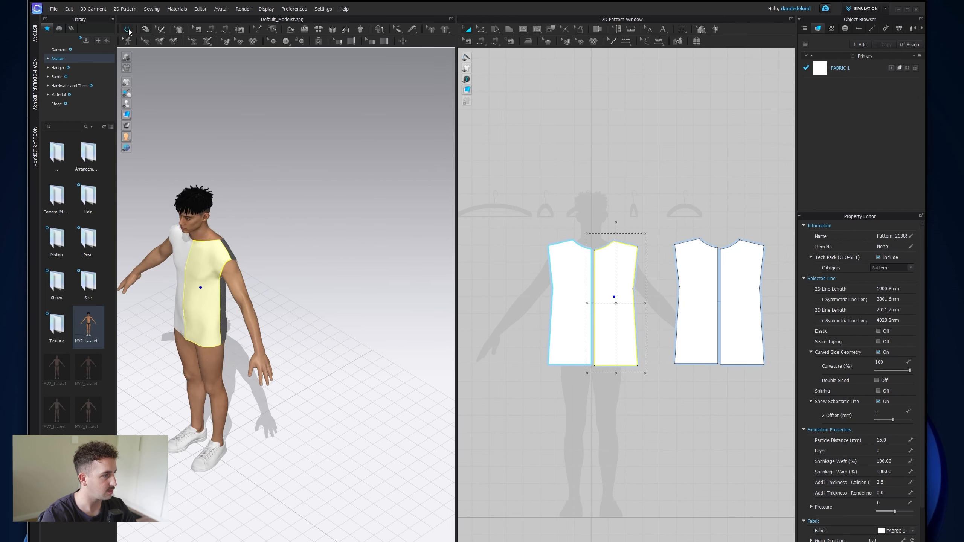
{"action": "right_click_drag", "start_coordinate": [303, 232], "coordinate": [129, 255]}
{"action": "scroll", "coordinate": [296, 304], "scroll_direction": "up", "scroll_amount": 5}
{"action": "left_click", "coordinate": [311, 327]}
{"action": "right_click_drag", "start_coordinate": [311, 326], "coordinate": [323, 330]}
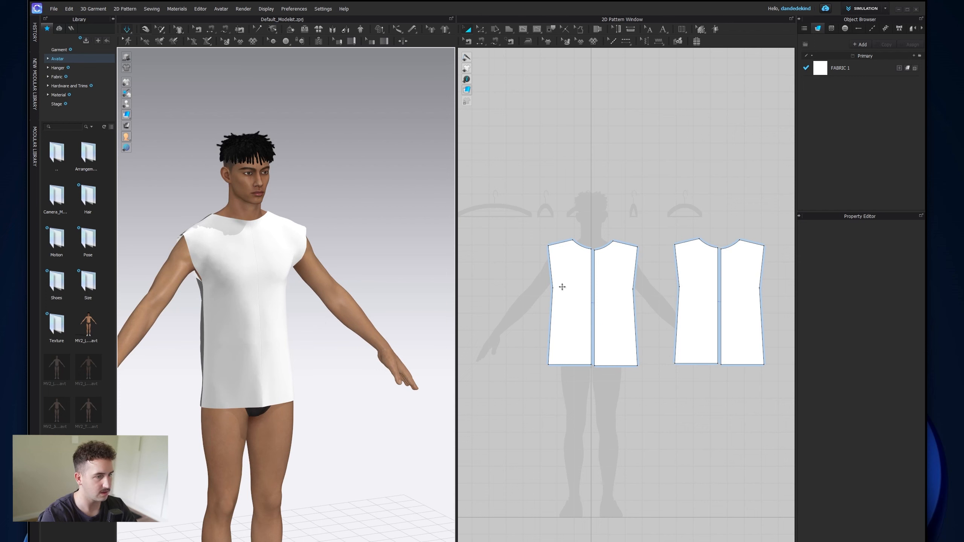
Step: Merge the left and right halves along the centre seam on both the front and the back of the garment
{"action": "key", "text": "b"}
{"action": "left_click", "coordinate": [592, 281]}
{"action": "right_click", "coordinate": [595, 297]}
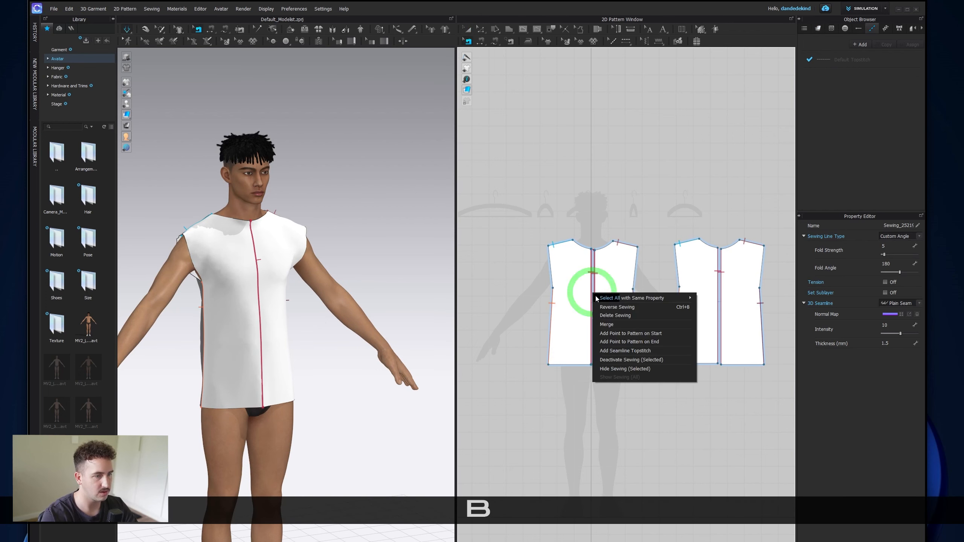
{"action": "left_click", "coordinate": [607, 324]}
{"action": "right_click", "coordinate": [718, 286]}
{"action": "left_click", "coordinate": [736, 315]}
Step: Curve the armhole edges of the front and back patterns inward with Edit Curvature
{"action": "left_click", "coordinate": [480, 29]}
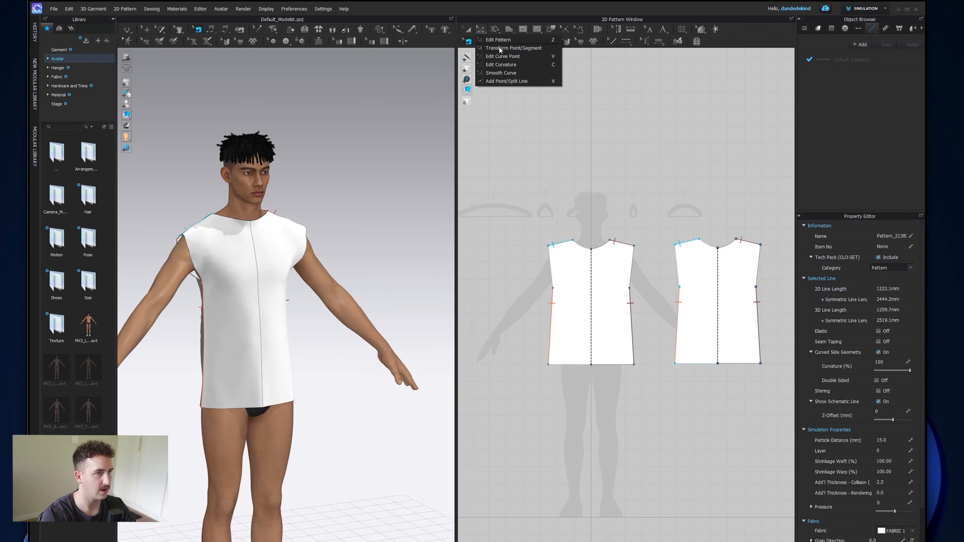
{"action": "left_click", "coordinate": [516, 66]}
{"action": "left_click_drag", "start_coordinate": [550, 265], "coordinate": [555, 267]}
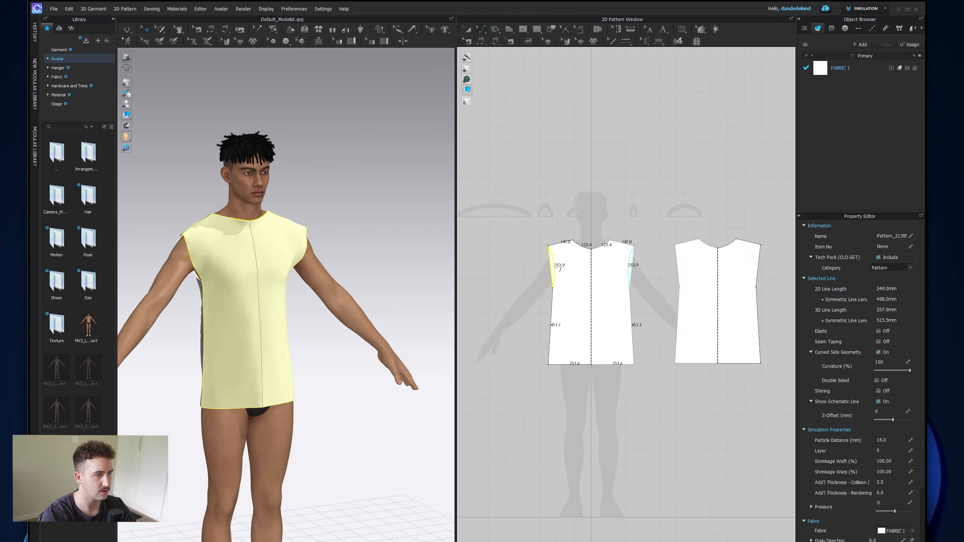
{"action": "left_click_drag", "start_coordinate": [680, 267], "coordinate": [708, 255]}
Step: Raise and curve the back neckline into a shallow arc with Edit Pattern, and simulate the garment
{"action": "scroll", "coordinate": [749, 212], "scroll_direction": "up", "scroll_amount": 1}
{"action": "key", "text": "z"}
{"action": "left_click", "coordinate": [710, 260]}
{"action": "scroll", "coordinate": [711, 259], "scroll_direction": "up", "scroll_amount": 5}
{"action": "left_click", "coordinate": [654, 247]}
{"action": "left_click_drag", "start_coordinate": [647, 266], "coordinate": [636, 239]}
{"action": "left_click", "coordinate": [634, 235]}
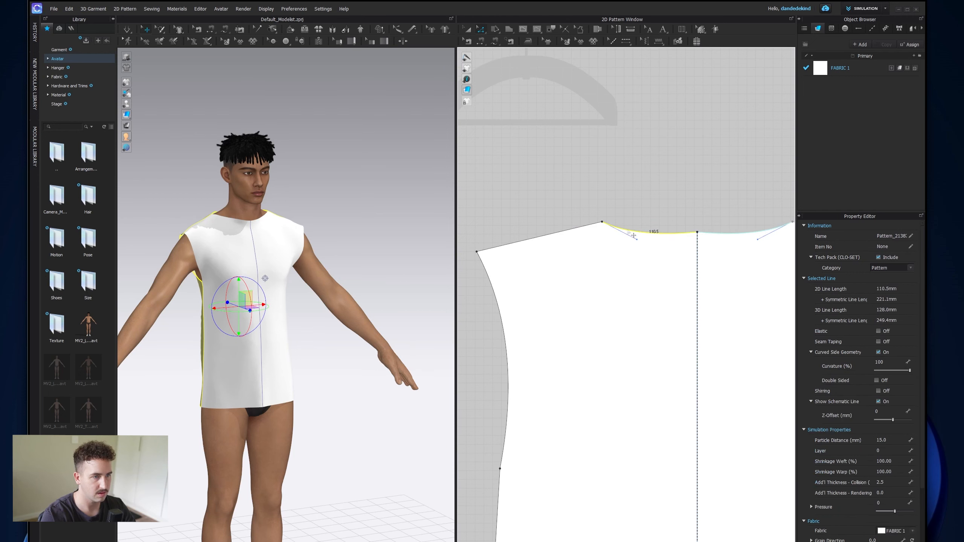
{"action": "left_click", "coordinate": [641, 238]}
{"action": "mouse_move", "coordinate": [376, 241]}
{"action": "right_mouse_down"}
{"action": "mouse_move", "coordinate": [366, 242]}
{"action": "mouse_move", "coordinate": [374, 245]}
{"action": "right_mouse_up"}
{"action": "left_click", "coordinate": [125, 28]}
Step: Lower the centre of the front neckline and adjust its curve handles to form a rounded crew neck
{"action": "key", "text": "2"}
{"action": "left_click", "coordinate": [189, 269]}
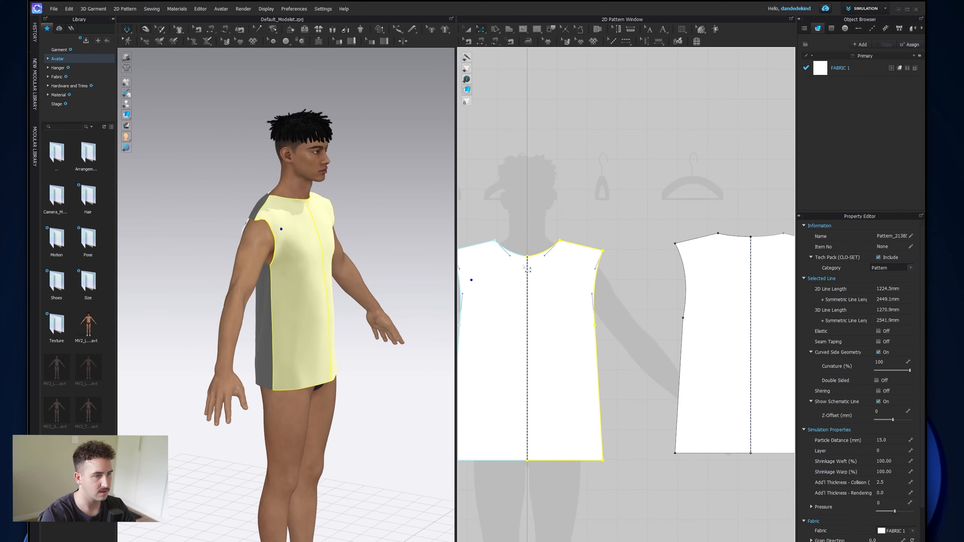
{"action": "key", "text": "z"}
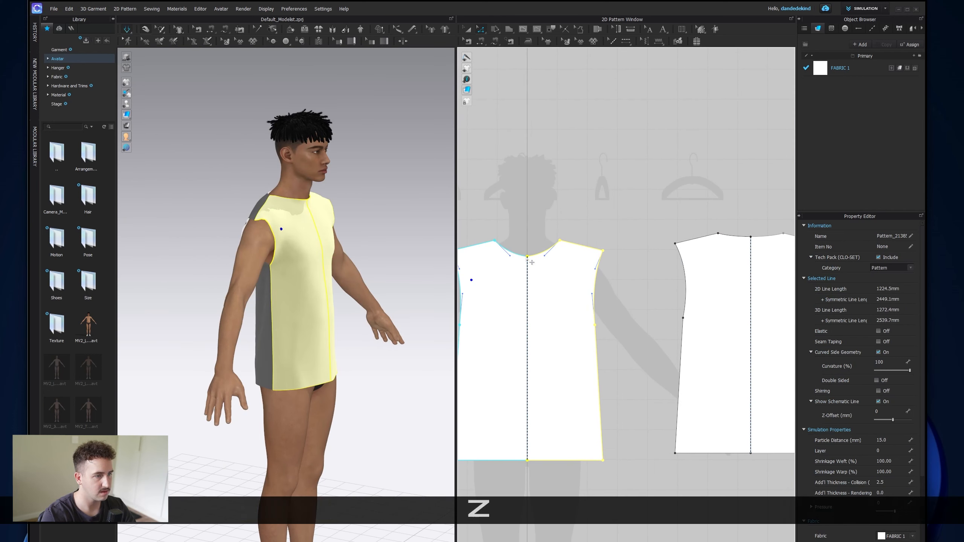
{"action": "left_click", "coordinate": [582, 255]}
{"action": "left_click_drag", "start_coordinate": [551, 251], "coordinate": [551, 263]}
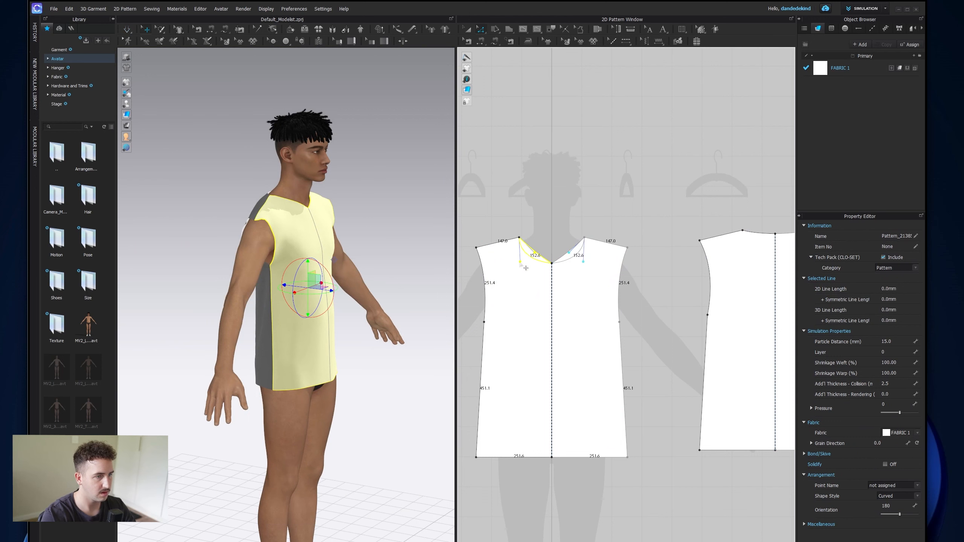
{"action": "left_click_drag", "start_coordinate": [522, 262], "coordinate": [518, 271]}
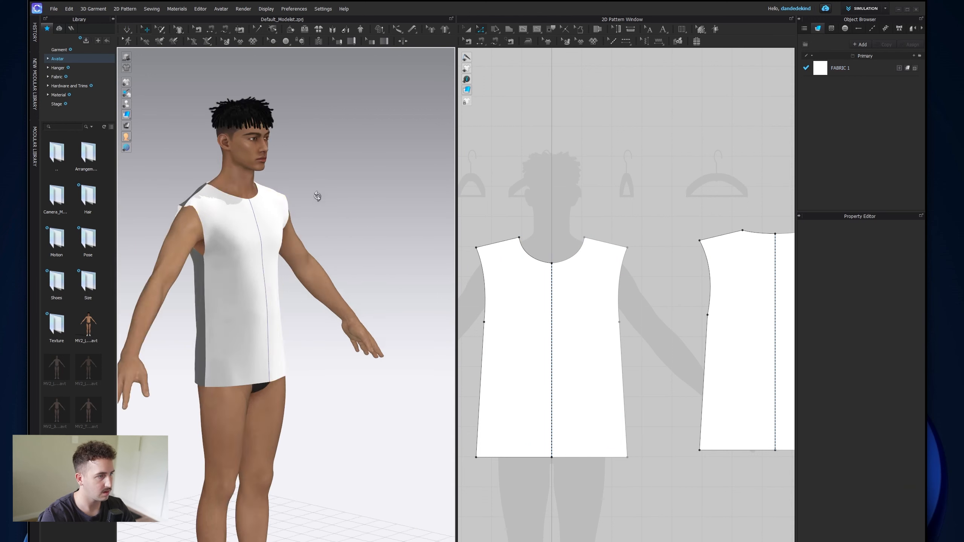
Step: Simulate the garment with the reshaped front neckline
{"action": "right_click_drag", "start_coordinate": [319, 195], "coordinate": [262, 211]}
{"action": "middle_click_drag", "start_coordinate": [262, 211], "coordinate": [325, 201]}
{"action": "left_click", "coordinate": [132, 33]}
Step: Draw a half-sleeve pattern with the Polygon tool beside the front, with a straight centre edge about 234 mm long and a curved cap
{"action": "scroll", "coordinate": [614, 272], "scroll_direction": "down", "scroll_amount": 5}
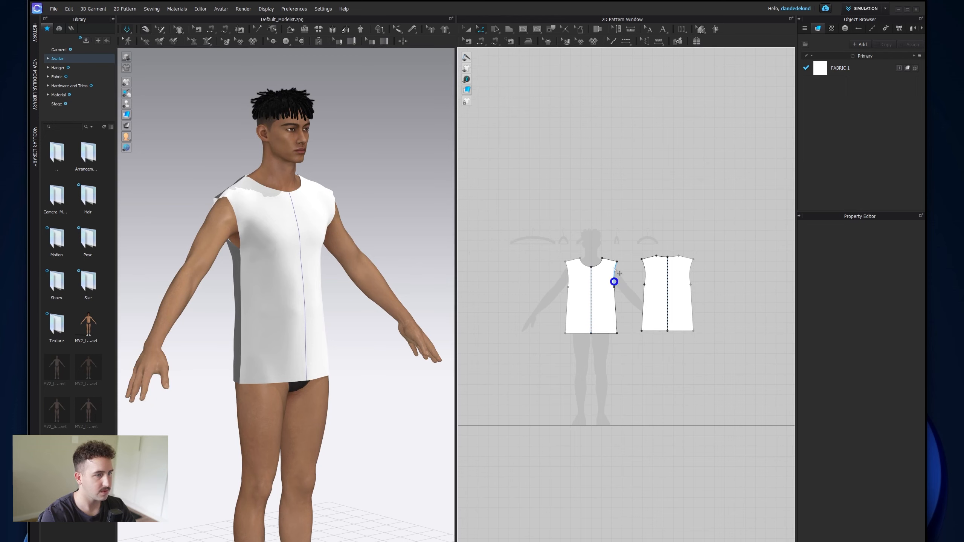
{"action": "left_click", "coordinate": [509, 29]}
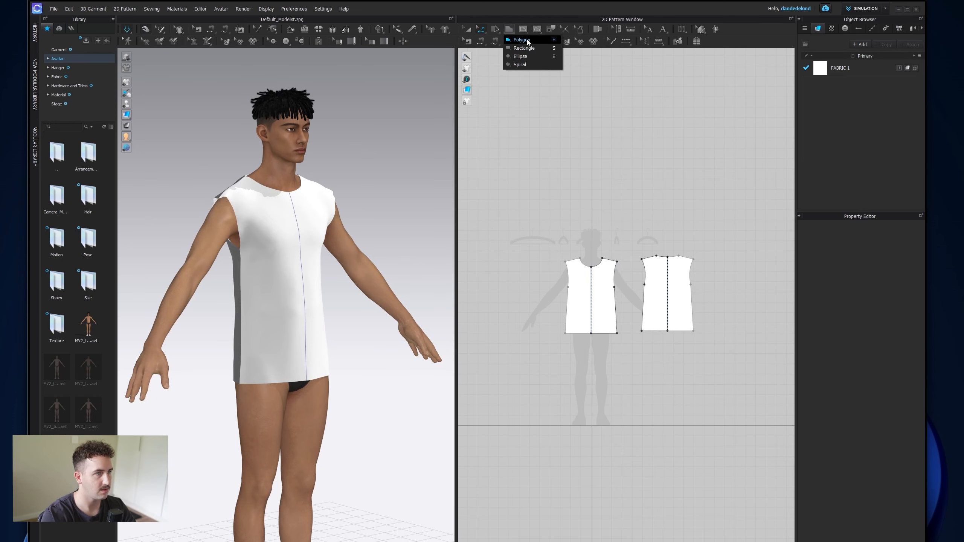
{"action": "left_click", "coordinate": [529, 41]}
{"action": "scroll", "coordinate": [524, 299], "scroll_direction": "up", "scroll_amount": 4}
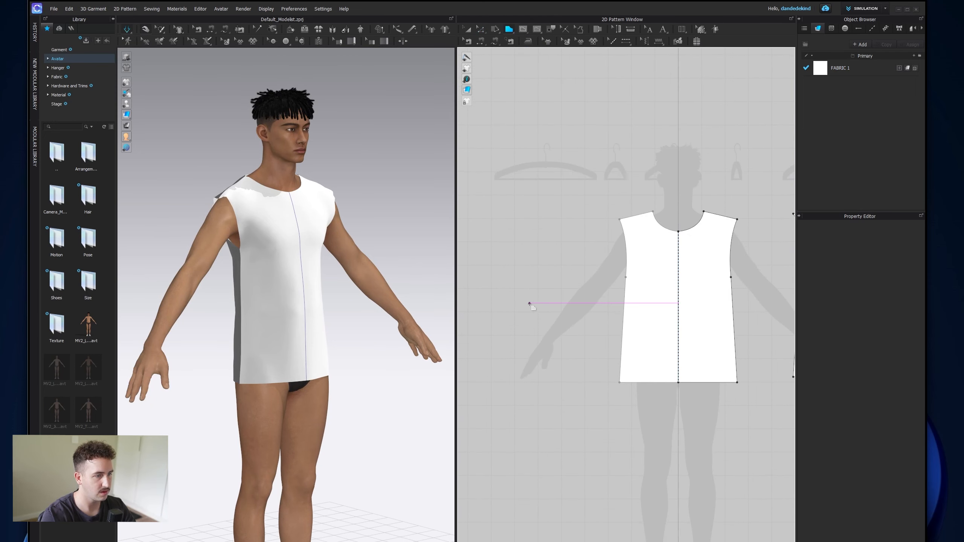
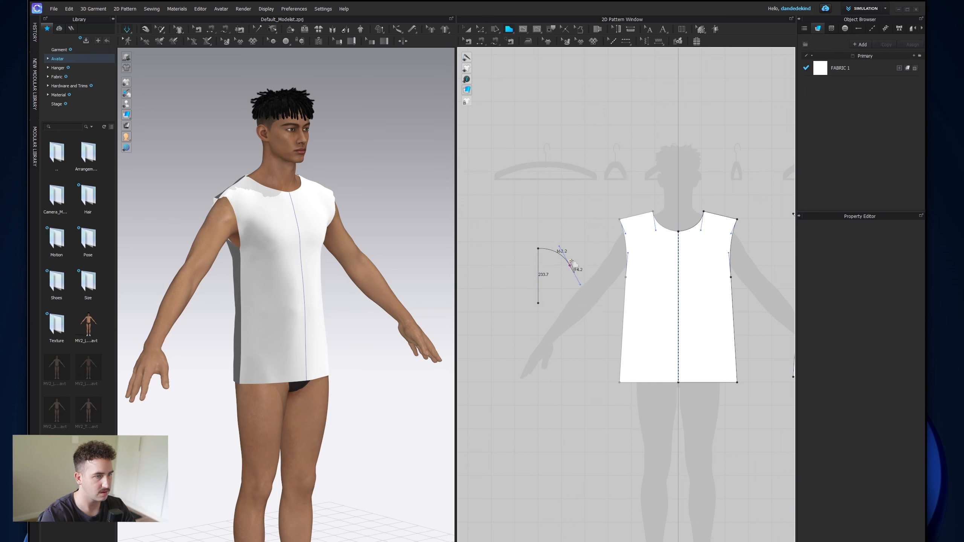
{"action": "left_click", "coordinate": [538, 303]}
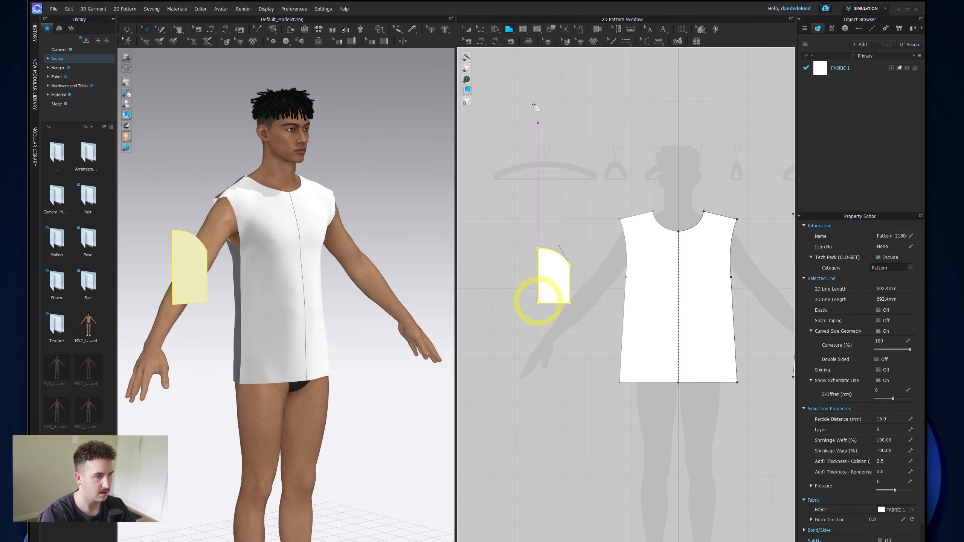
Step: Clone the half sleeve as a Symmetric Pattern and place the mirrored halves side by side in the 2D and 3D windows
{"action": "right_click", "coordinate": [557, 282]}
{"action": "left_click", "coordinate": [547, 286]}
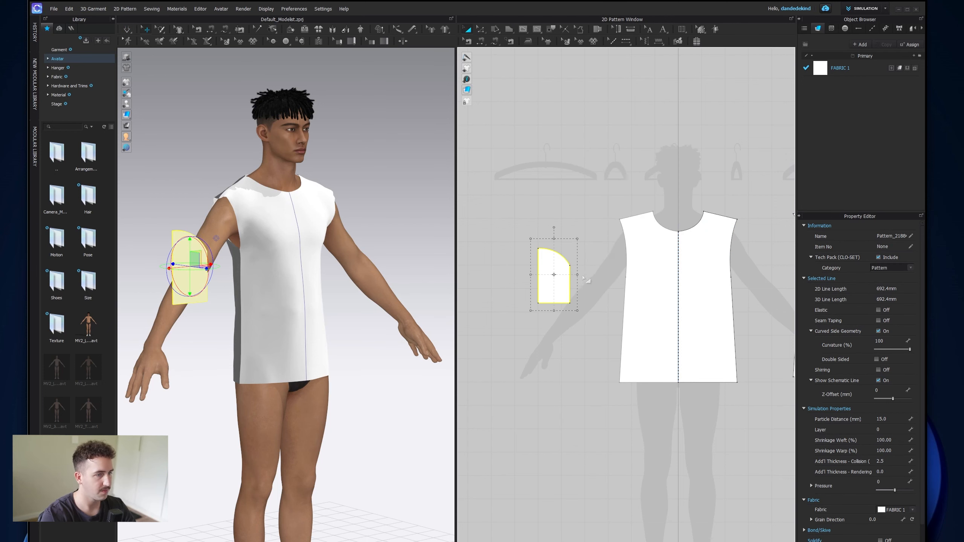
{"action": "scroll", "coordinate": [583, 278], "scroll_direction": "down", "scroll_amount": 2}
{"action": "left_click_drag", "start_coordinate": [662, 282], "coordinate": [662, 283]}
{"action": "right_click", "coordinate": [661, 284]}
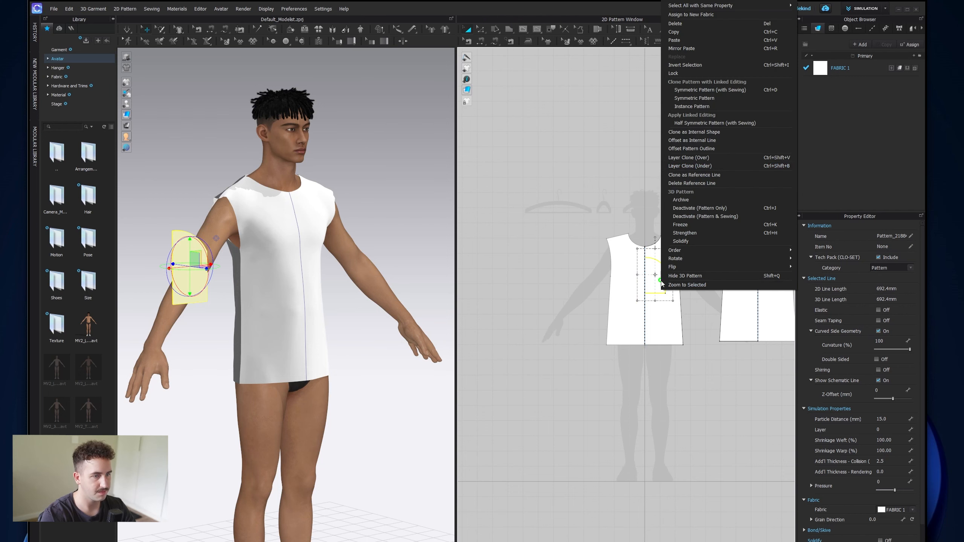
{"action": "left_click", "coordinate": [714, 97]}
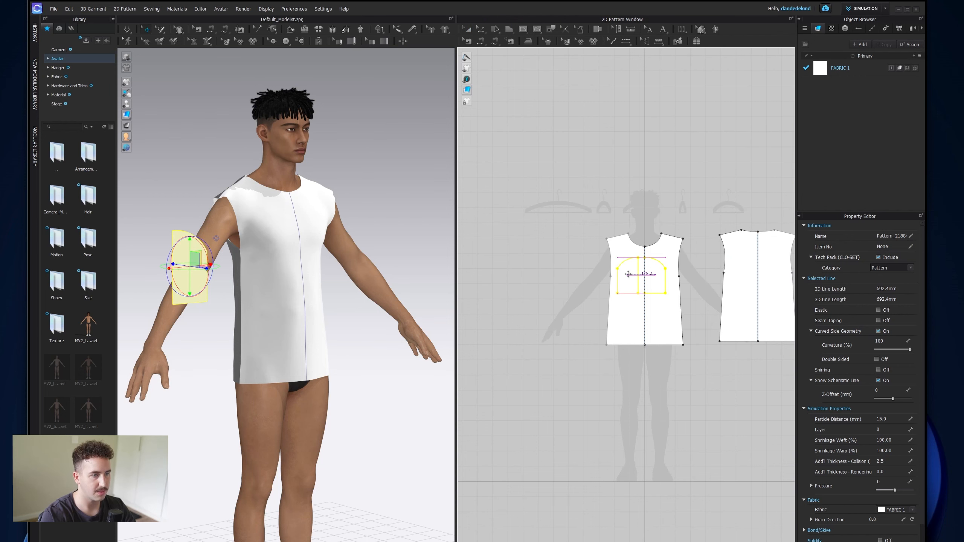
{"action": "left_click", "coordinate": [628, 273]}
{"action": "left_click_drag", "start_coordinate": [659, 279], "coordinate": [587, 280], "text": "shift"}
{"action": "left_click", "coordinate": [560, 214]}
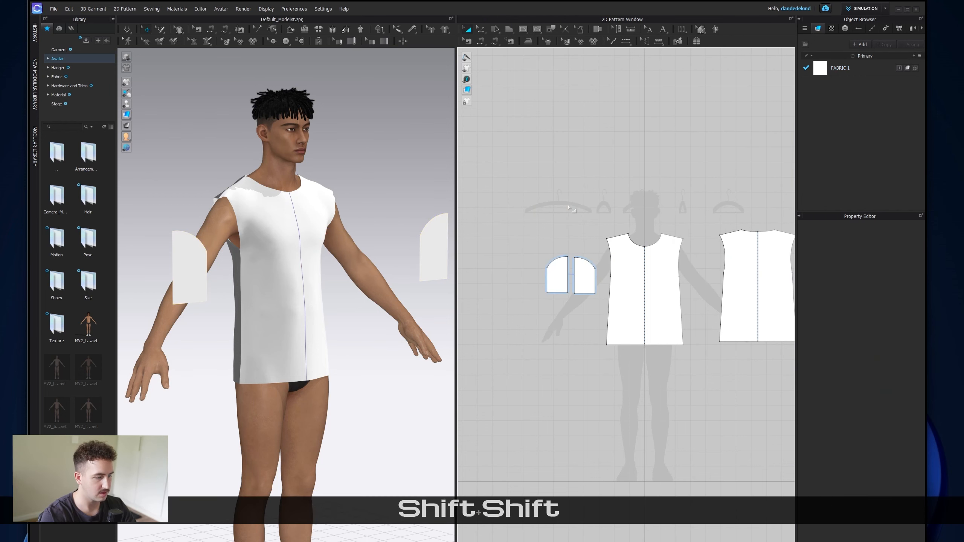
{"action": "left_click", "coordinate": [433, 251]}
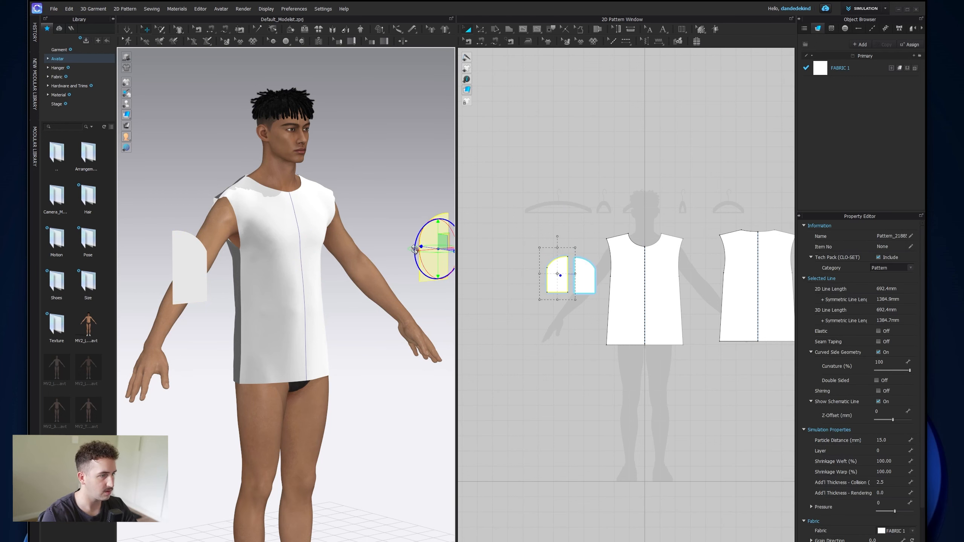
{"action": "left_click_drag", "start_coordinate": [414, 253], "coordinate": [132, 295]}
Step: Sew the straight centre edges of the two sleeve halves together and merge them into one sleeve pattern
{"action": "key", "text": "n"}
{"action": "left_click", "coordinate": [568, 274]}
{"action": "left_click", "coordinate": [574, 273]}
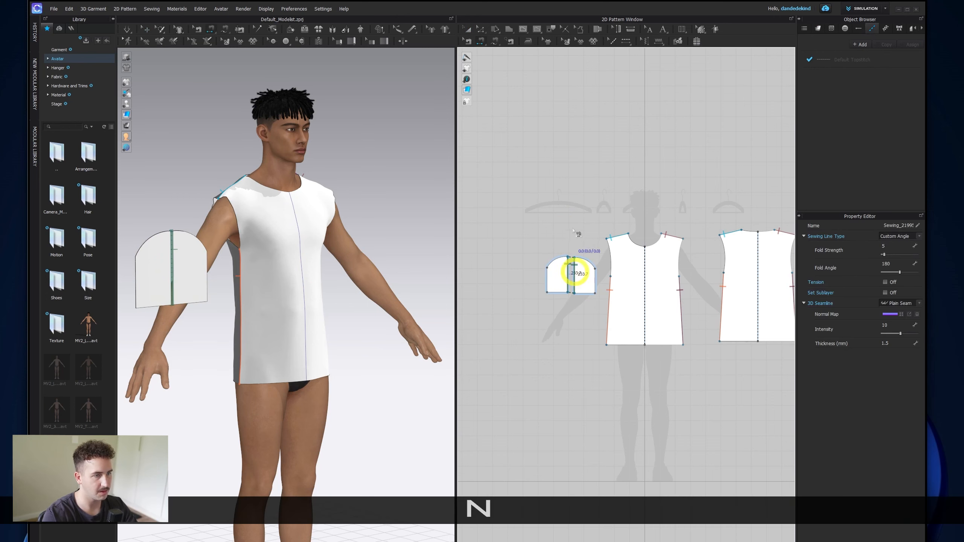
{"action": "right_click", "coordinate": [567, 262]}
{"action": "left_click", "coordinate": [594, 291]}
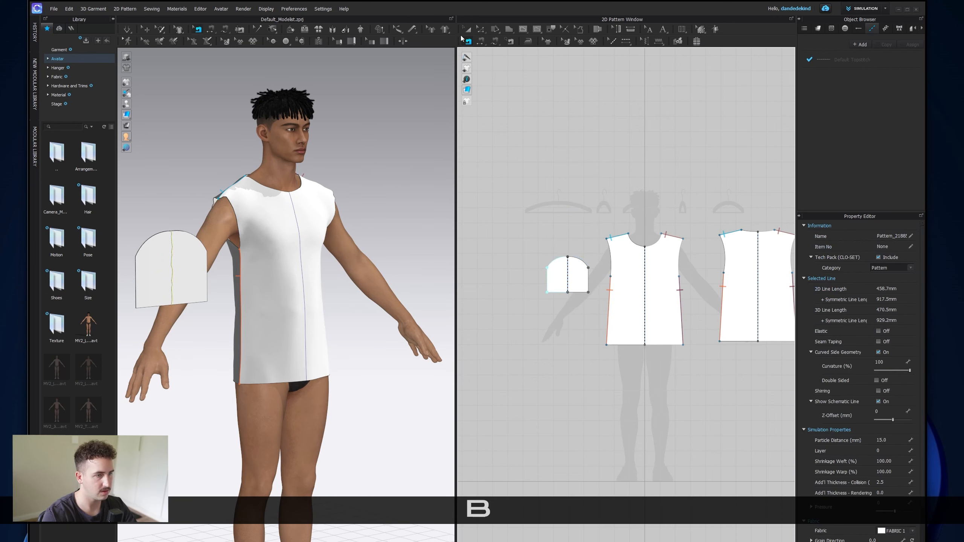
Step: Rotate the sleeve pattern a quarter turn about the vertical axis in the 3D scene so it faces the side of the avatar
{"action": "right_click_drag", "start_coordinate": [268, 262], "coordinate": [292, 279]}
{"action": "key", "text": "2"}
{"action": "key", "text": "3"}
{"action": "key", "text": "4"}
{"action": "key", "text": "5"}
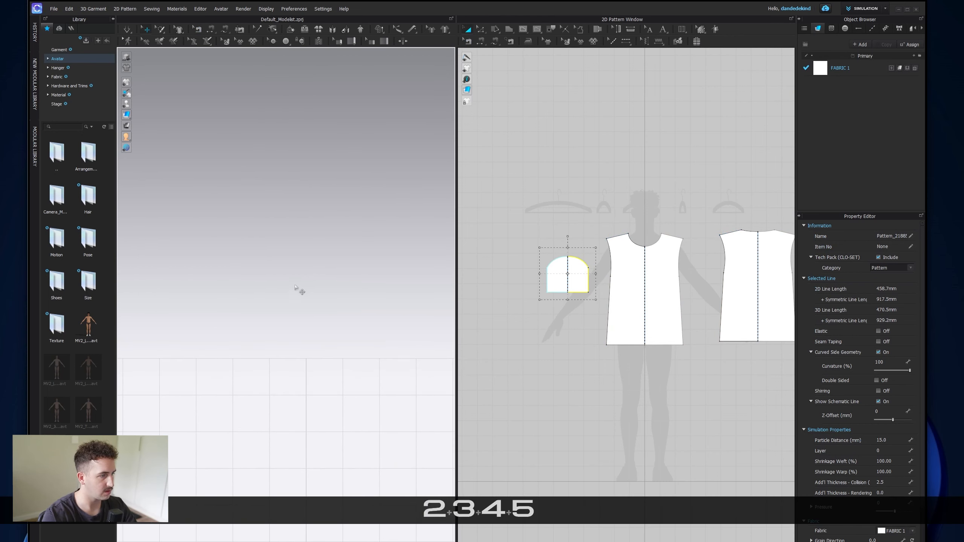
{"action": "scroll", "coordinate": [295, 339], "scroll_direction": "down", "scroll_amount": 5}
{"action": "middle_click_drag", "start_coordinate": [278, 351], "coordinate": [318, 226]}
{"action": "scroll", "coordinate": [300, 295], "scroll_direction": "up", "scroll_amount": 6}
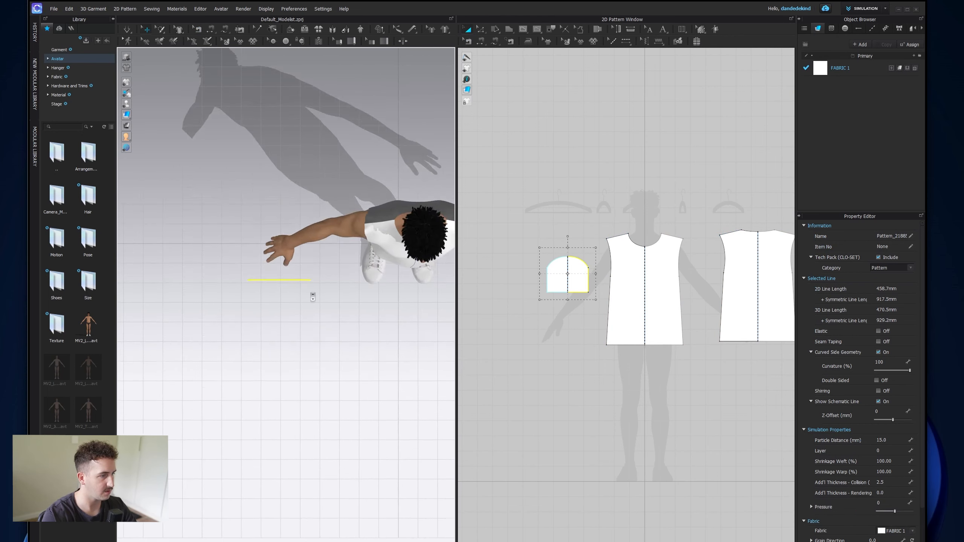
{"action": "left_click", "coordinate": [286, 271]}
{"action": "left_click_drag", "start_coordinate": [311, 288], "coordinate": [283, 318]}
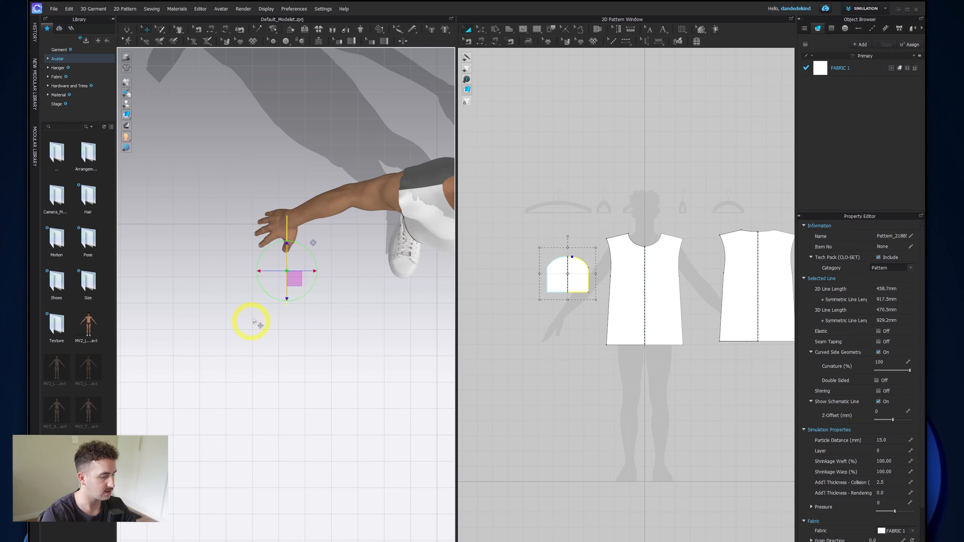
Step: Position and tilt the sleeve pattern alongside the avatar's right upper arm in the 3D scene
{"action": "key", "text": "2"}
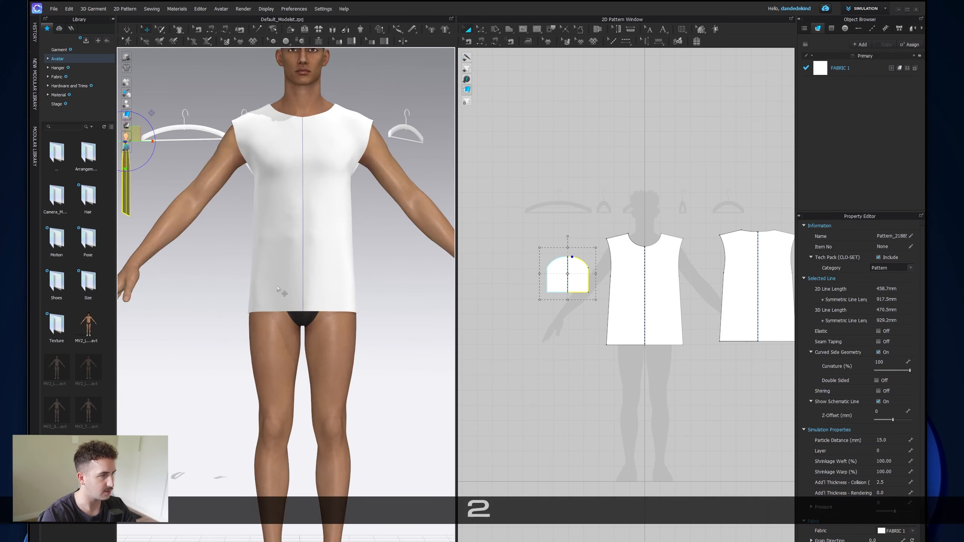
{"action": "left_click_drag", "start_coordinate": [226, 233], "coordinate": [231, 239]}
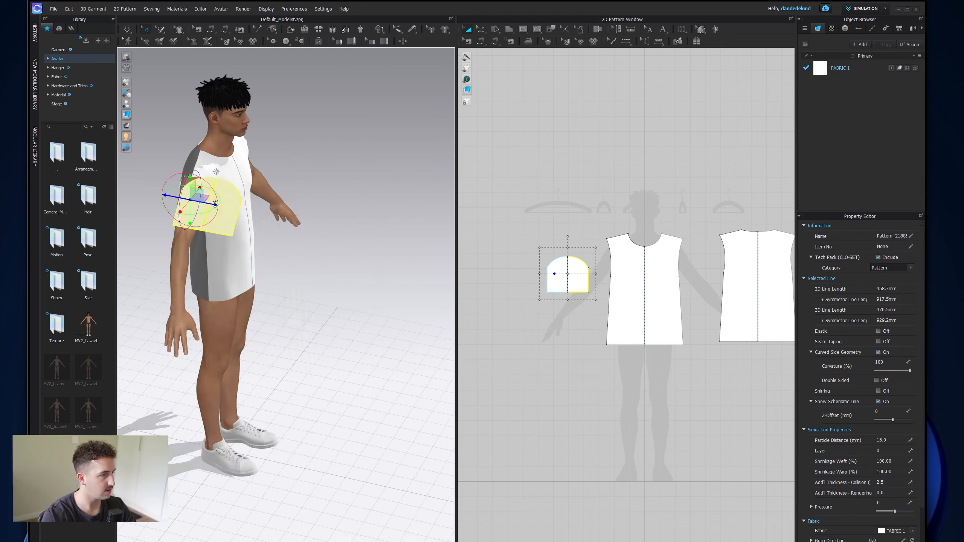
{"action": "left_click_drag", "start_coordinate": [212, 205], "coordinate": [191, 201]}
{"action": "right_click_drag", "start_coordinate": [213, 209], "coordinate": [188, 208]}
{"action": "left_click", "coordinate": [552, 182]}
Step: Sew the two halves of the sleeve cap to the matching front and back armholes, and start the simulation
{"action": "key", "text": "n"}
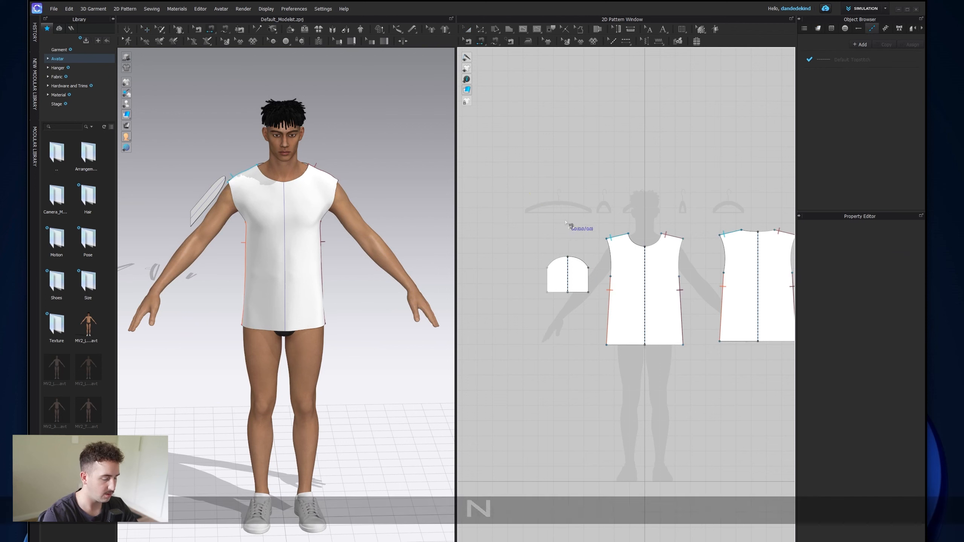
{"action": "left_click", "coordinate": [588, 265]}
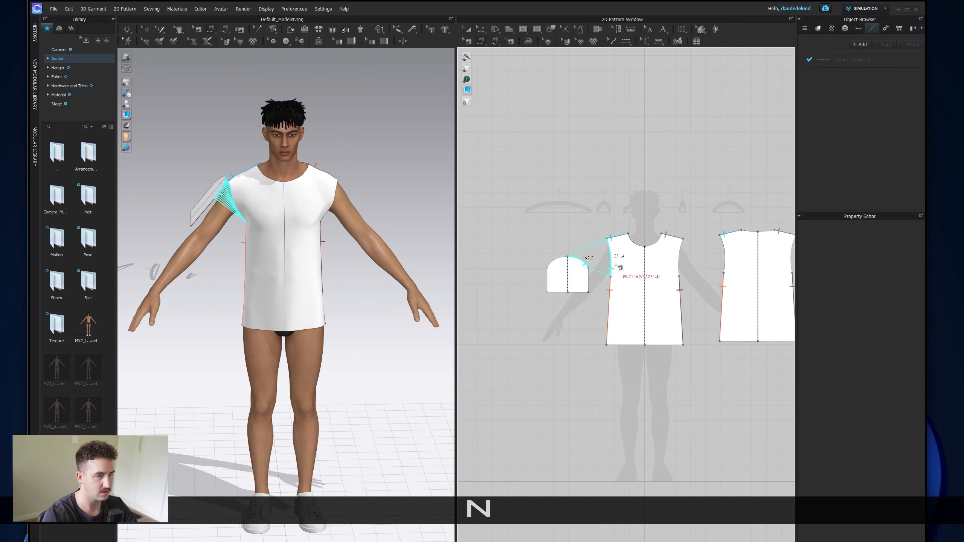
{"action": "middle_click_drag", "start_coordinate": [614, 262], "coordinate": [578, 264]}
{"action": "left_click", "coordinate": [578, 264]}
{"action": "left_click", "coordinate": [519, 267]}
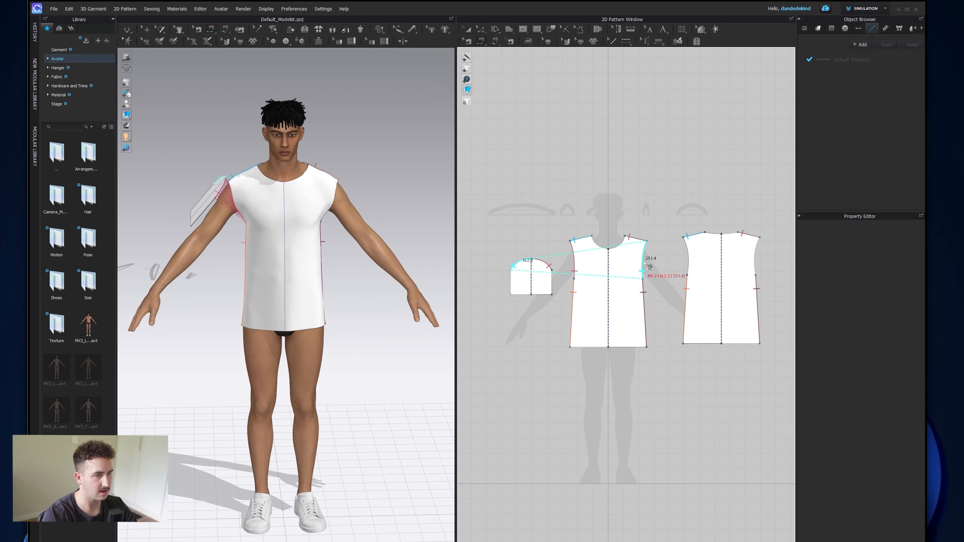
{"action": "left_click", "coordinate": [691, 270]}
{"action": "left_click", "coordinate": [127, 29]}
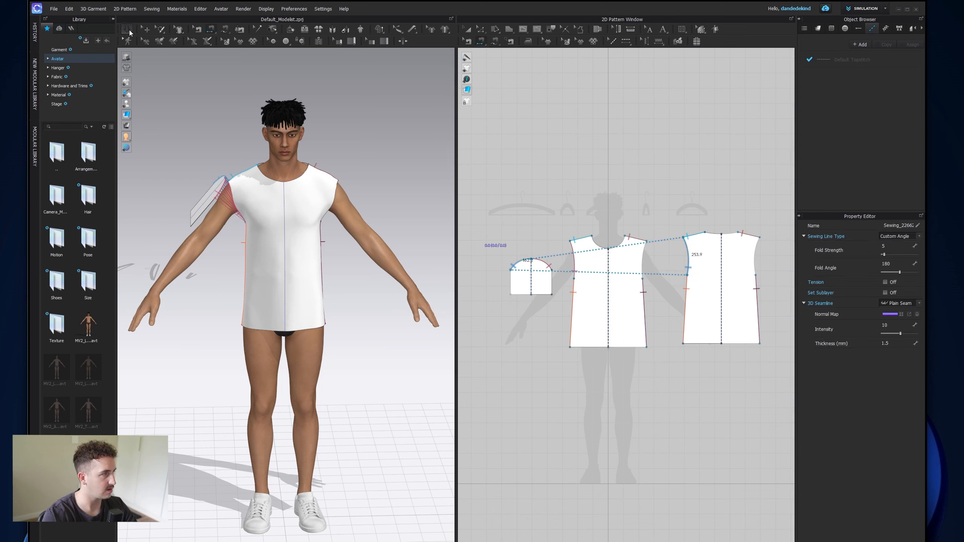
Step: Widen the sleeve pattern by stretching its outer side outward in the 2D layout
{"action": "right_click_drag", "start_coordinate": [266, 262], "coordinate": [239, 263]}
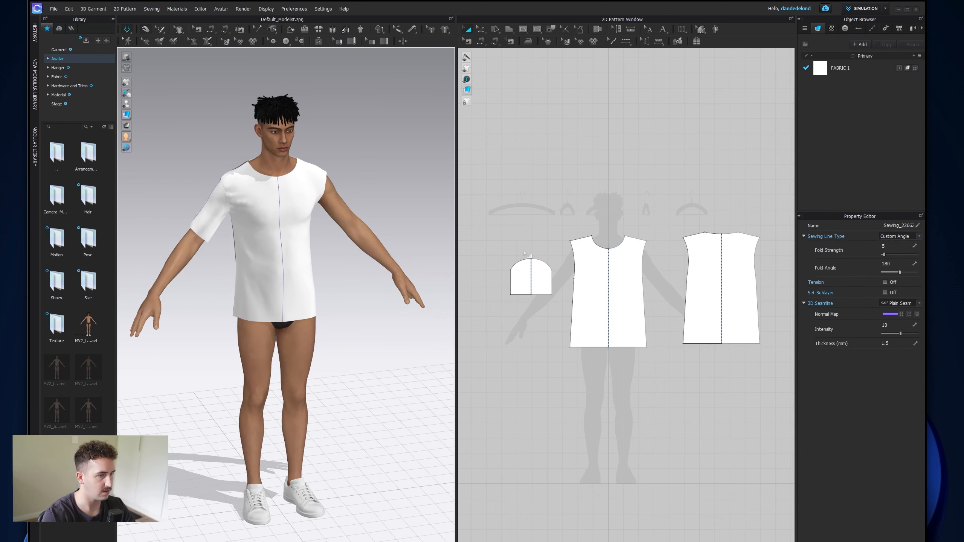
{"action": "mouse_move", "coordinate": [275, 223]}
{"action": "right_mouse_down"}
{"action": "mouse_move", "coordinate": [293, 223]}
{"action": "mouse_move", "coordinate": [272, 213]}
{"action": "right_mouse_up"}
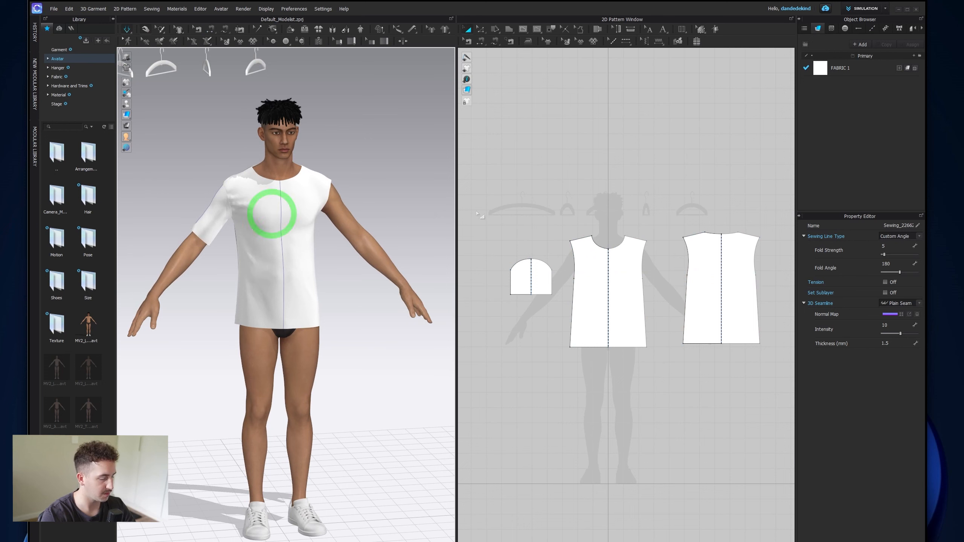
{"action": "left_click", "coordinate": [521, 283]}
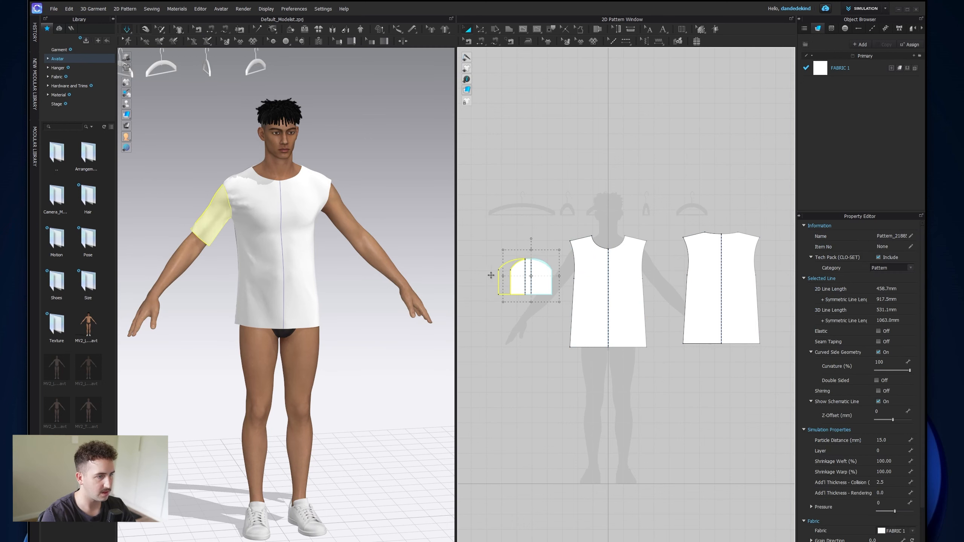
Step: Sew the sleeve's two short underarm edges to each other and simulate the garment
{"action": "key", "text": "n"}
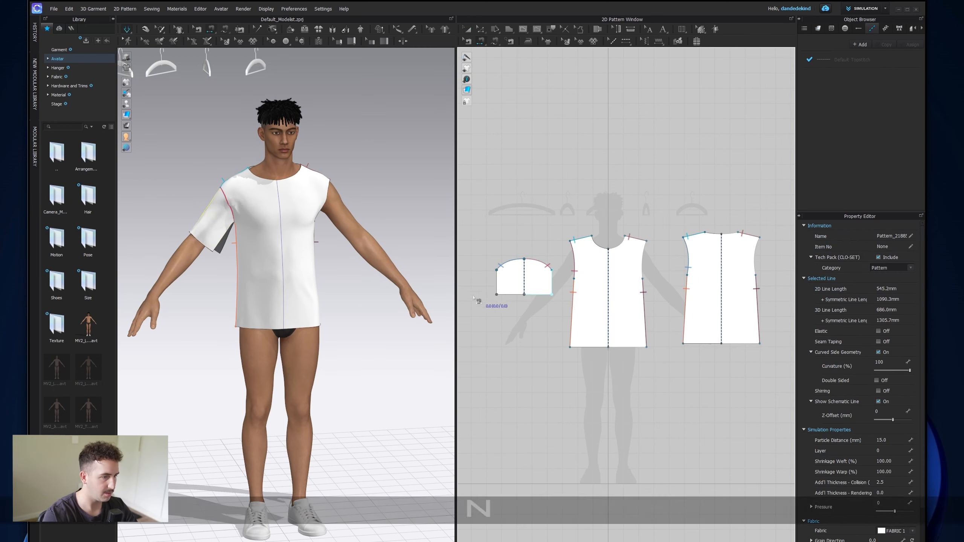
{"action": "left_click", "coordinate": [552, 279]}
{"action": "left_click", "coordinate": [127, 29]}
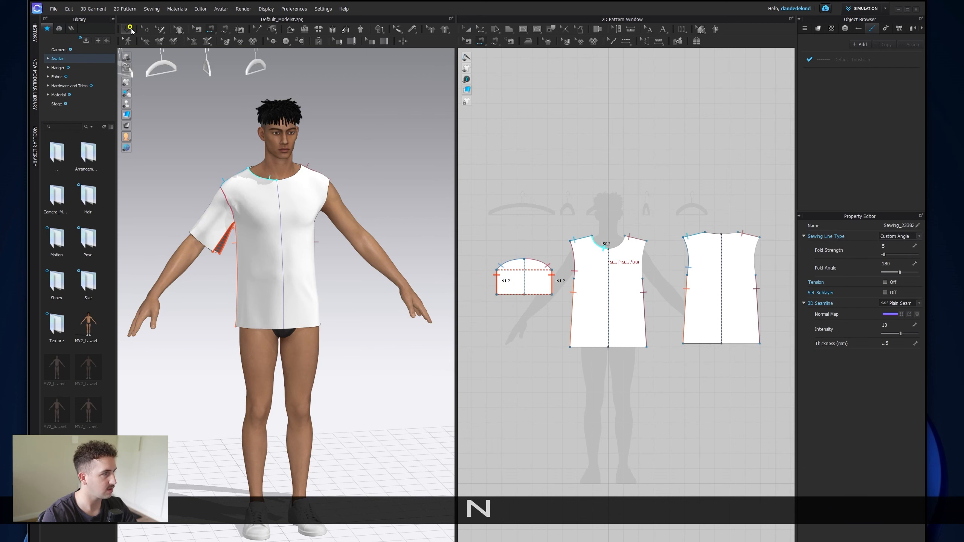
Step: Widen the front and back body patterns together by stretching them sideways, and simulate the garment
{"action": "left_click_drag", "start_coordinate": [559, 217], "coordinate": [777, 378]}
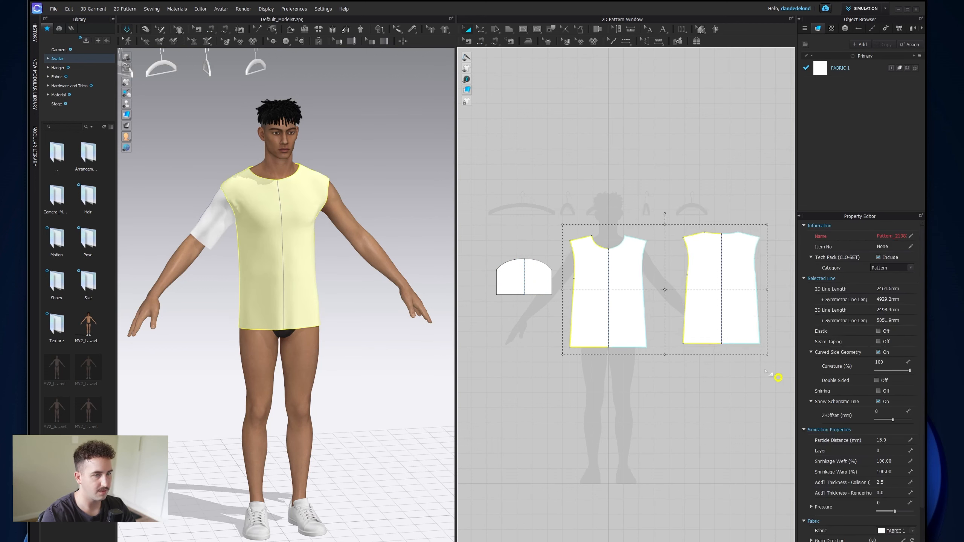
{"action": "scroll", "coordinate": [723, 342], "scroll_direction": "up", "scroll_amount": 3}
{"action": "scroll", "coordinate": [710, 343], "scroll_direction": "down", "scroll_amount": 6}
{"action": "middle_click_drag", "start_coordinate": [709, 344], "coordinate": [661, 350]}
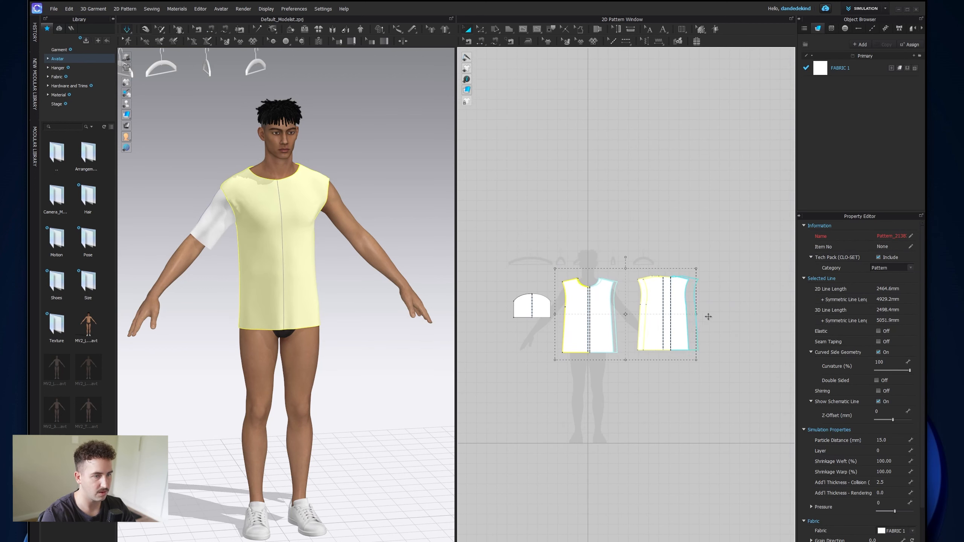
{"action": "left_click_drag", "start_coordinate": [716, 317], "coordinate": [715, 318]}
{"action": "left_click", "coordinate": [129, 31]}
Step: Pull the shirt body fabric outward around the hem from several angles while the simulation runs so it settles
{"action": "left_click_drag", "start_coordinate": [309, 258], "coordinate": [432, 274]}
{"action": "left_click_drag", "start_coordinate": [311, 314], "coordinate": [366, 329]}
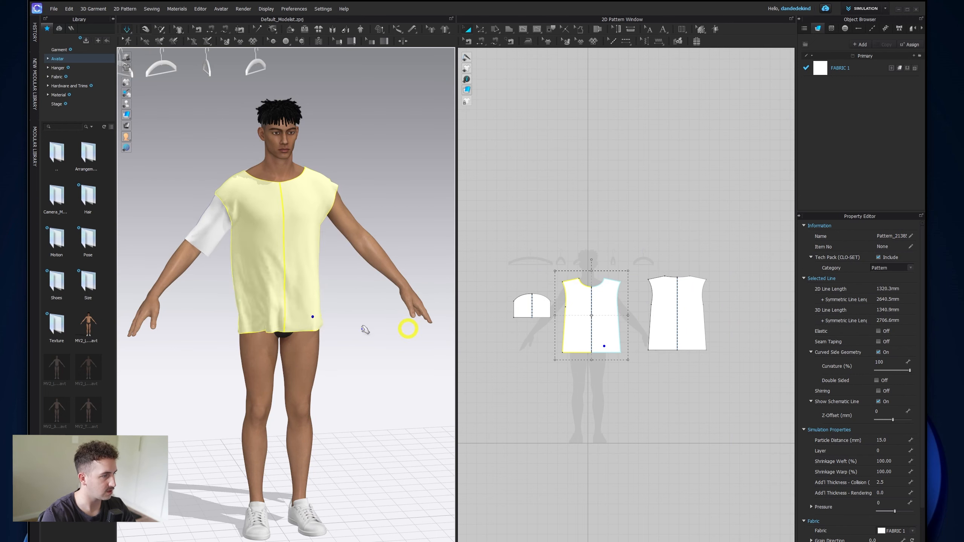
{"action": "right_click_drag", "start_coordinate": [366, 329], "coordinate": [295, 319]}
{"action": "left_click_drag", "start_coordinate": [295, 319], "coordinate": [351, 336]}
{"action": "right_click_drag", "start_coordinate": [262, 323], "coordinate": [296, 317]}
{"action": "left_click", "coordinate": [296, 315]}
{"action": "left_click_drag", "start_coordinate": [257, 344], "coordinate": [298, 390]}
{"action": "right_click_drag", "start_coordinate": [230, 322], "coordinate": [287, 309]}
Step: Move the underarm points of the front and back patterns slightly outward
{"action": "left_click", "coordinate": [574, 293]}
{"action": "key", "text": "z"}
{"action": "scroll", "coordinate": [565, 314], "scroll_direction": "up", "scroll_amount": 5}
{"action": "left_click", "coordinate": [568, 295]}
{"action": "middle_click_drag", "start_coordinate": [628, 300], "coordinate": [592, 282]}
{"action": "scroll", "coordinate": [596, 288], "scroll_direction": "down", "scroll_amount": 3}
{"action": "left_click_drag", "start_coordinate": [706, 278], "coordinate": [703, 279], "text": "shift"}
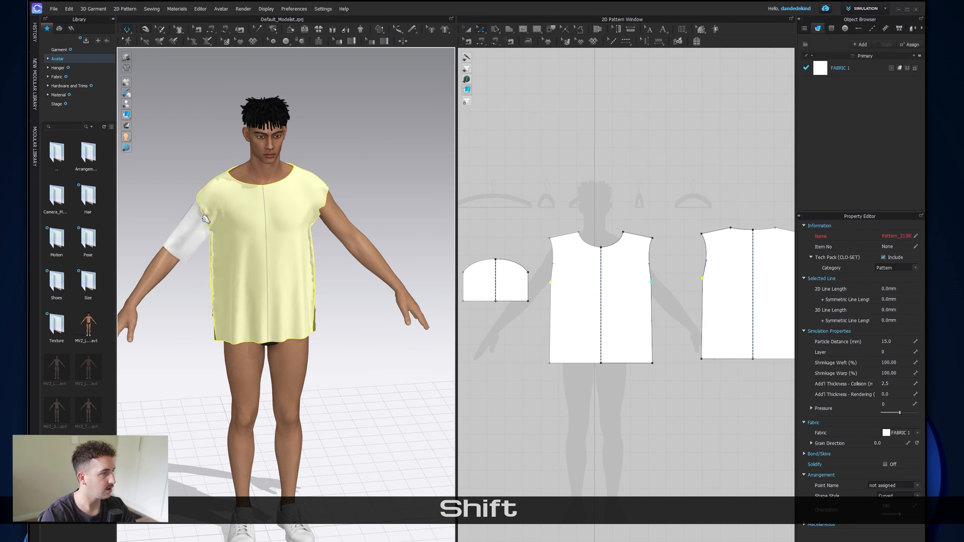
Step: Pull the shirt side and the sleeve fabric into place around the avatar's right upper arm during simulation
{"action": "left_click_drag", "start_coordinate": [227, 238], "coordinate": [233, 268]}
{"action": "left_click_drag", "start_coordinate": [222, 224], "coordinate": [259, 230]}
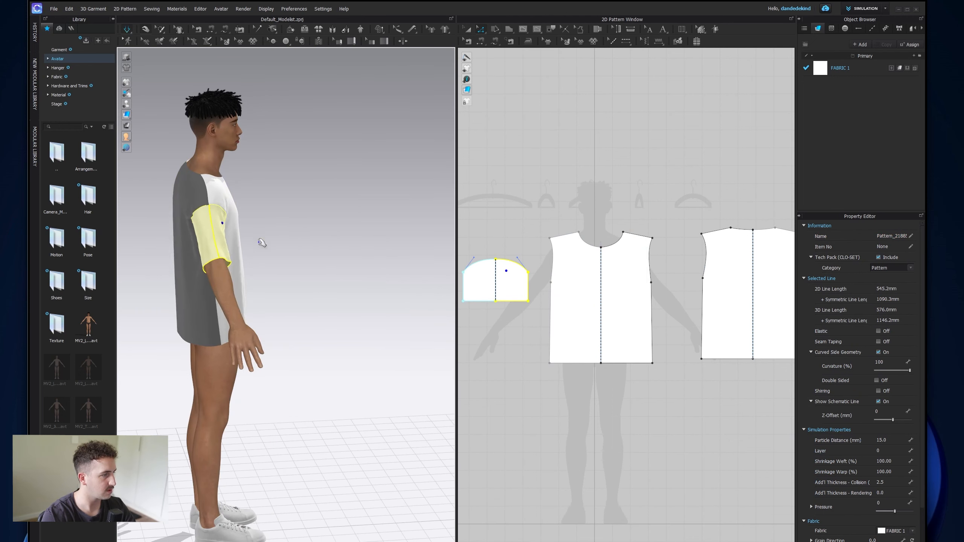
{"action": "right_click_drag", "start_coordinate": [262, 242], "coordinate": [183, 237]}
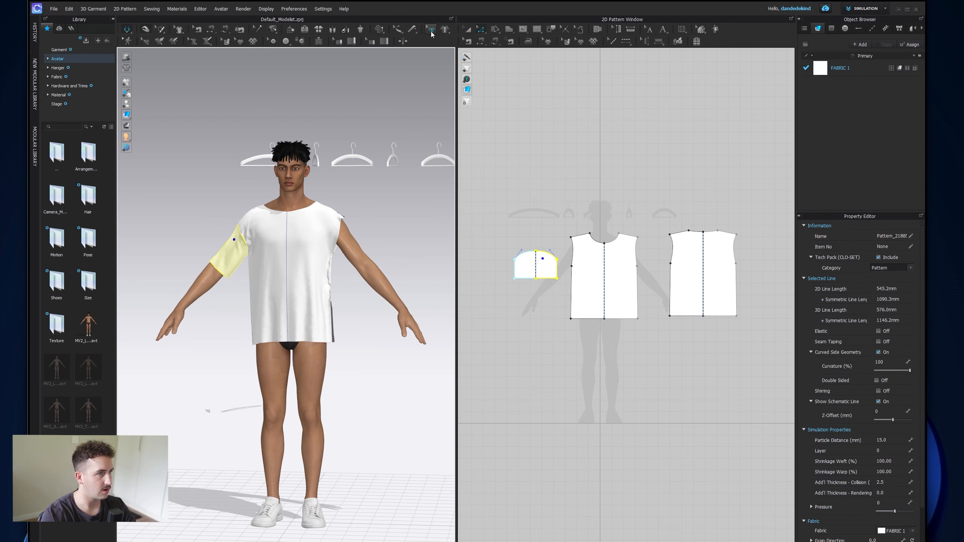
Step: Copy the sleeve pattern and paste the duplicate beside the back pattern in the 2D layout
{"action": "left_click", "coordinate": [467, 29]}
{"action": "scroll", "coordinate": [546, 263], "scroll_direction": "down", "scroll_amount": 2}
{"action": "key", "text": "ctrl+c"}
{"action": "key", "text": "ctrl+v"}
{"action": "left_click", "coordinate": [713, 264]}
Step: Rotate the copied sleeve and position it around the avatar's left upper arm in the 3D scene
{"action": "scroll", "coordinate": [334, 314], "scroll_direction": "up", "scroll_amount": 5}
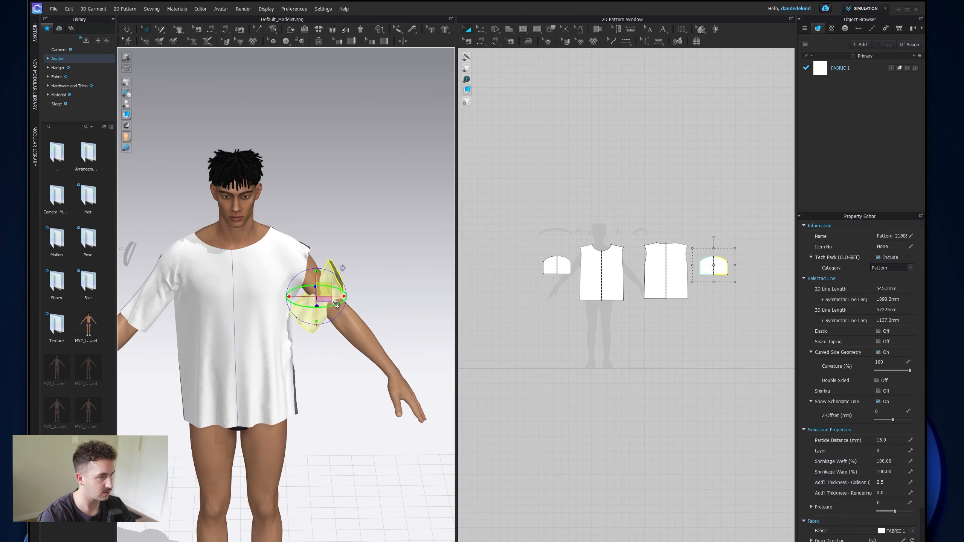
{"action": "left_click_drag", "start_coordinate": [336, 306], "coordinate": [349, 227]}
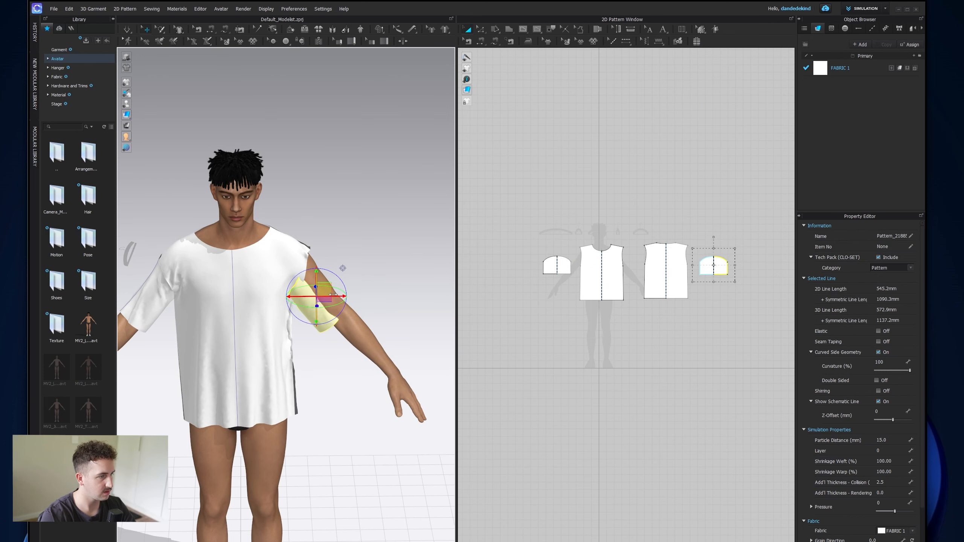
{"action": "key", "text": "2"}
{"action": "left_click_drag", "start_coordinate": [375, 175], "coordinate": [388, 167]}
Step: Sew the two halves of the copied sleeve's cap to the matching front and back armholes, and simulate the garment
{"action": "left_click", "coordinate": [709, 206]}
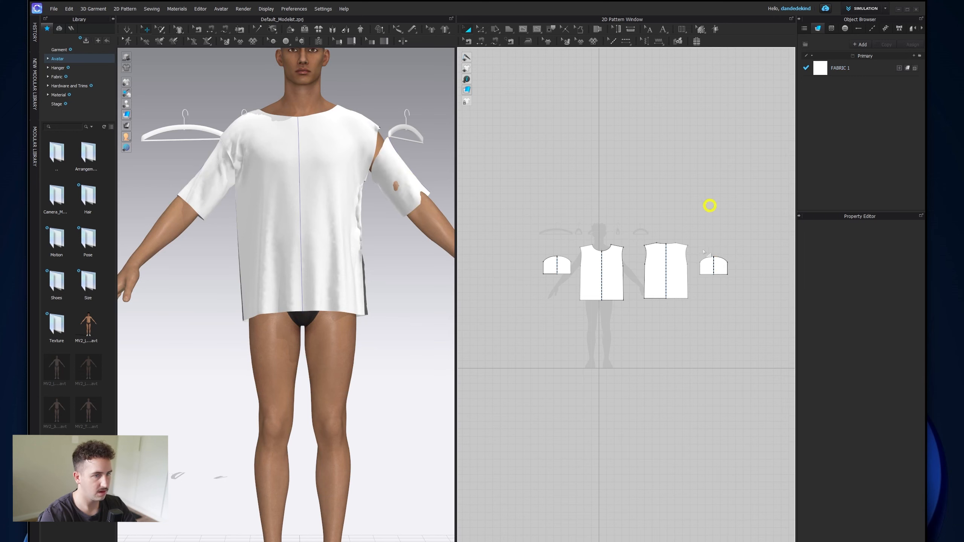
{"action": "scroll", "coordinate": [714, 246], "scroll_direction": "up", "scroll_amount": 3}
{"action": "key", "text": "n"}
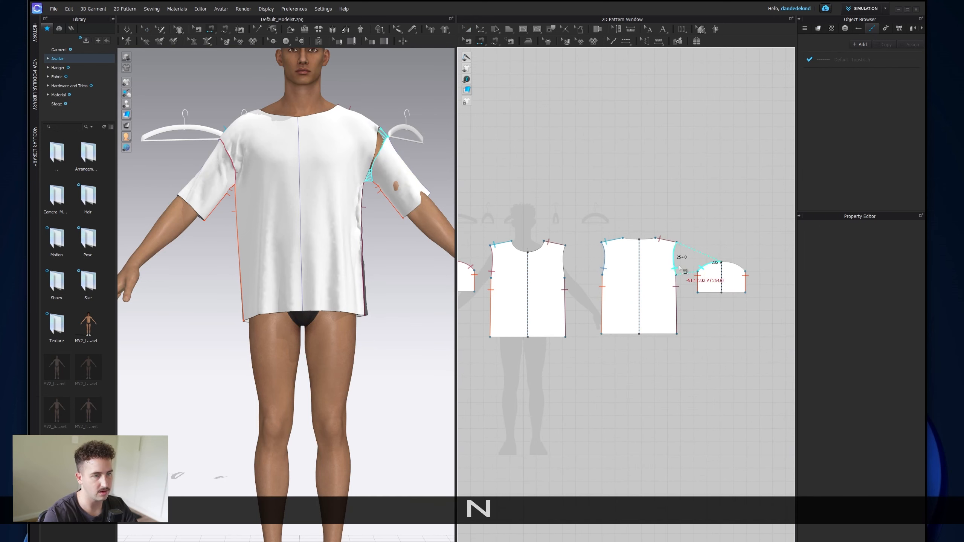
{"action": "key", "text": "ctrl+z"}
{"action": "key", "text": "ctrl+z"}
{"action": "key", "text": "ctrl+z"}
{"action": "key", "text": "ctrl+z"}
{"action": "key", "text": "ctrl+z"}
{"action": "key", "text": "ctrl+z"}
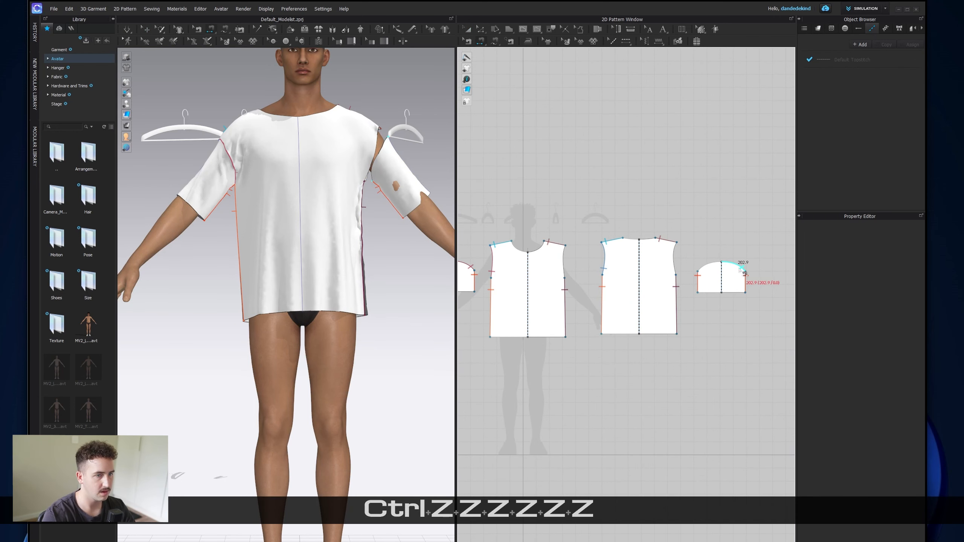
{"action": "left_click", "coordinate": [565, 266]}
{"action": "left_click", "coordinate": [126, 29]}
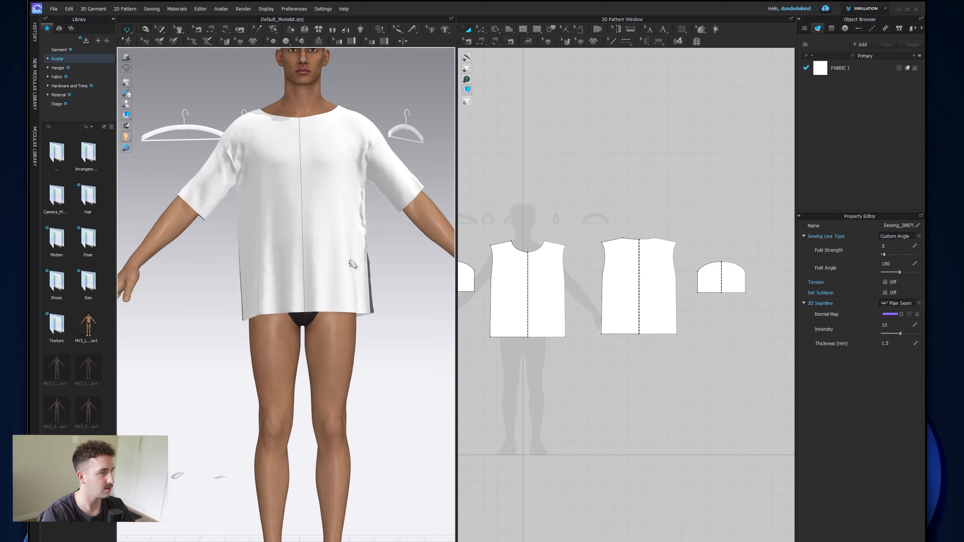
Step: Pull the fabric at the shirt's left side and back into place while the simulation runs
{"action": "left_click_drag", "start_coordinate": [353, 263], "coordinate": [366, 275]}
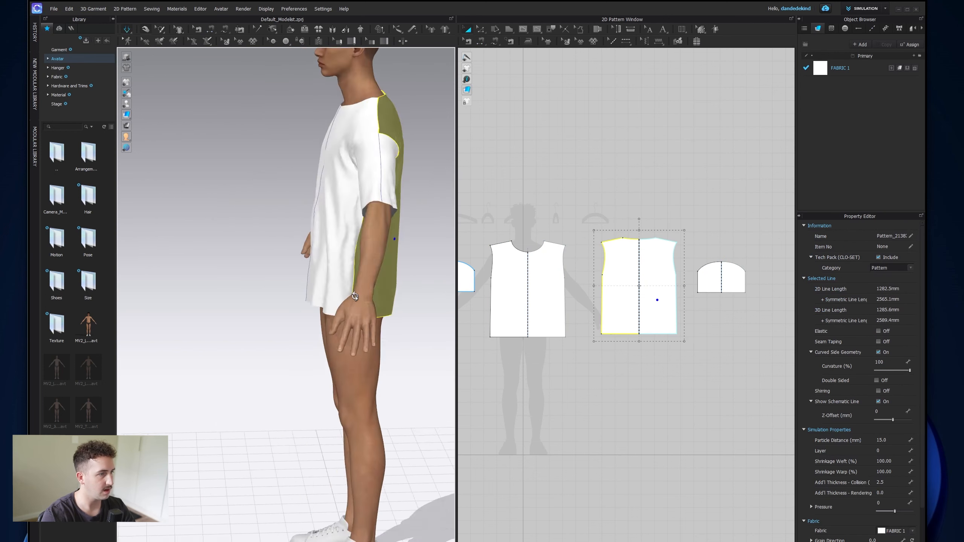
{"action": "right_click_drag", "start_coordinate": [326, 281], "coordinate": [438, 304]}
{"action": "left_click", "coordinate": [365, 266]}
Step: Flip the surface normals of the back body pattern so its outer face points outward
{"action": "right_click_drag", "start_coordinate": [355, 216], "coordinate": [269, 322]}
{"action": "key", "text": "n"}
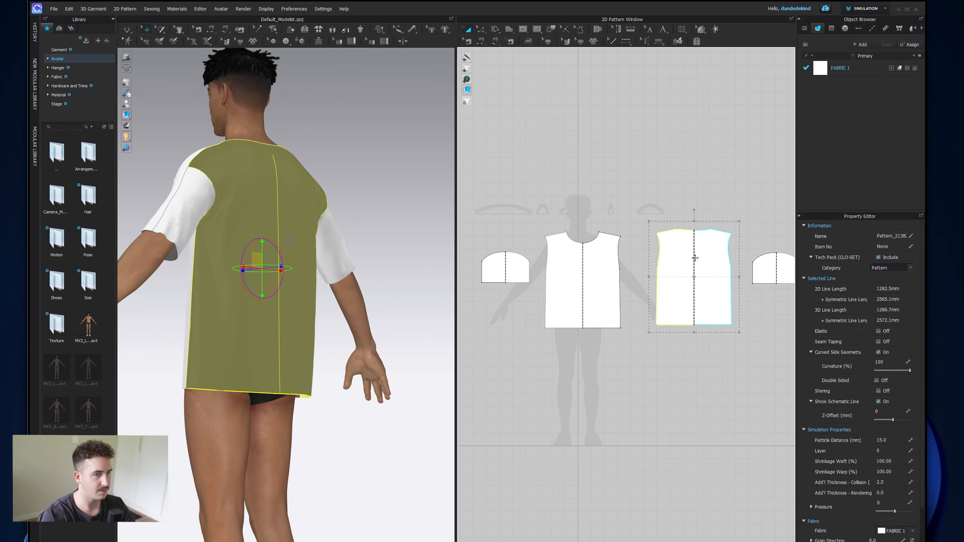
{"action": "right_click", "coordinate": [694, 259]}
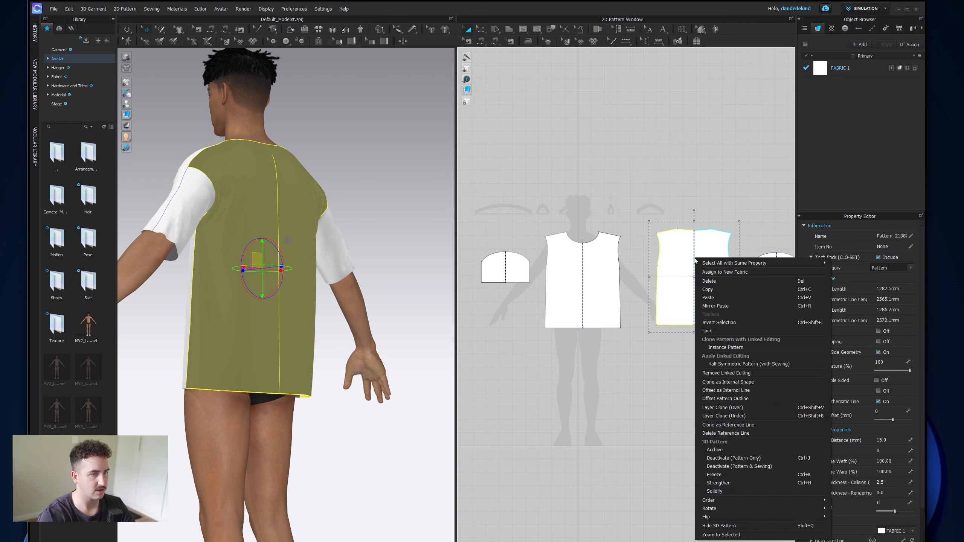
{"action": "right_click", "coordinate": [257, 270]}
{"action": "left_click", "coordinate": [337, 356]}
{"action": "left_click", "coordinate": [376, 244]}
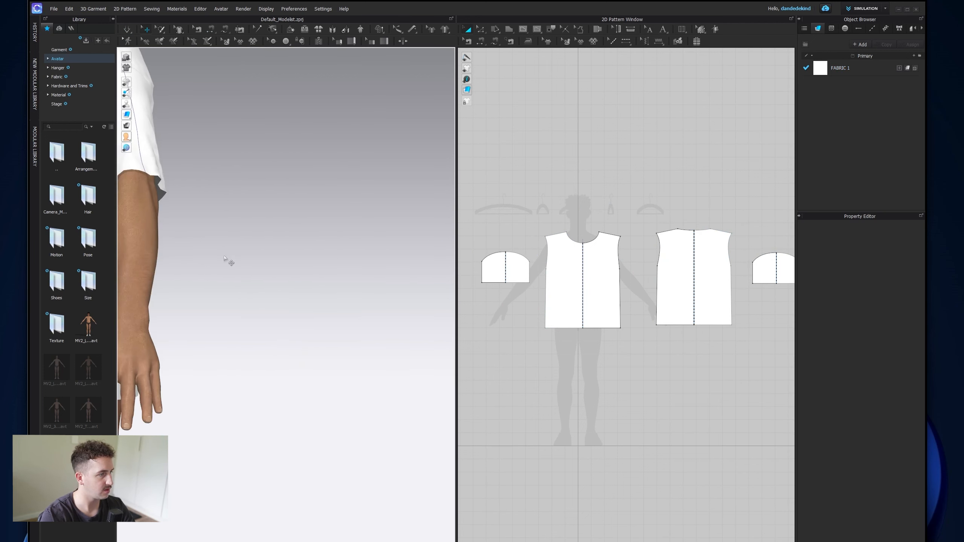
Step: Simulate the assembled T-shirt and examine its drape and both sleeves from several angles
{"action": "right_click_drag", "start_coordinate": [224, 257], "coordinate": [310, 307]}
{"action": "middle_click_drag", "start_coordinate": [310, 307], "coordinate": [204, 282]}
{"action": "left_click", "coordinate": [127, 28]}
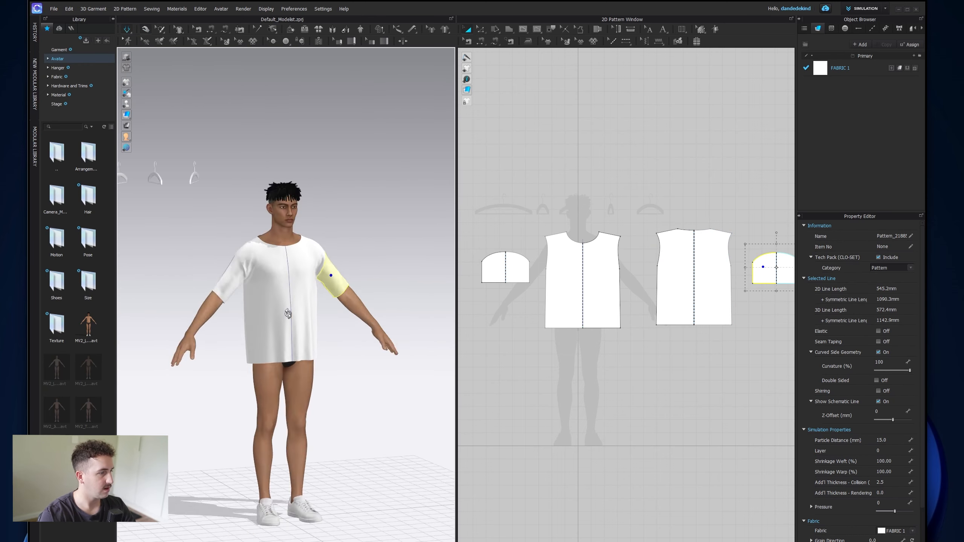
{"action": "right_click_drag", "start_coordinate": [288, 314], "coordinate": [258, 320]}
{"action": "scroll", "coordinate": [293, 304], "scroll_direction": "up", "scroll_amount": 5}
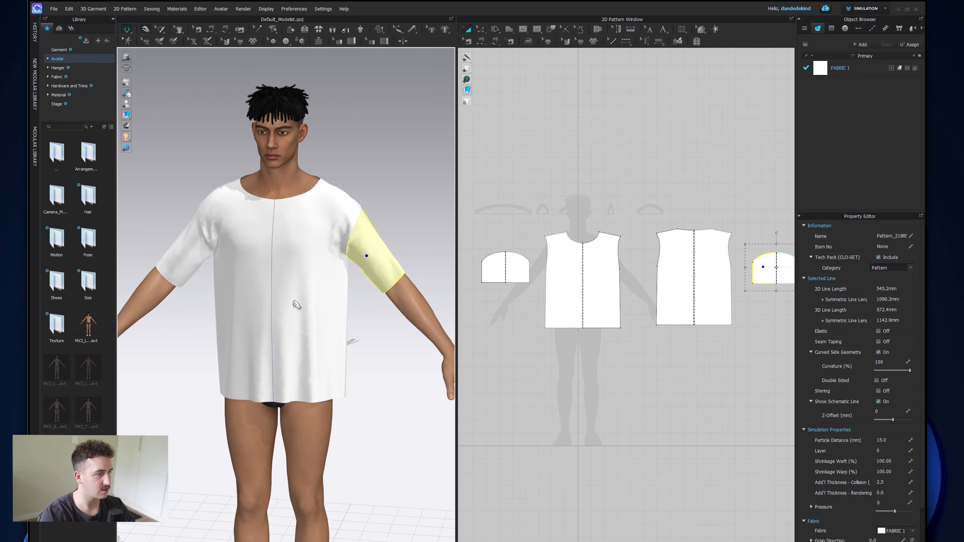
{"action": "right_click_drag", "start_coordinate": [310, 298], "coordinate": [379, 306]}
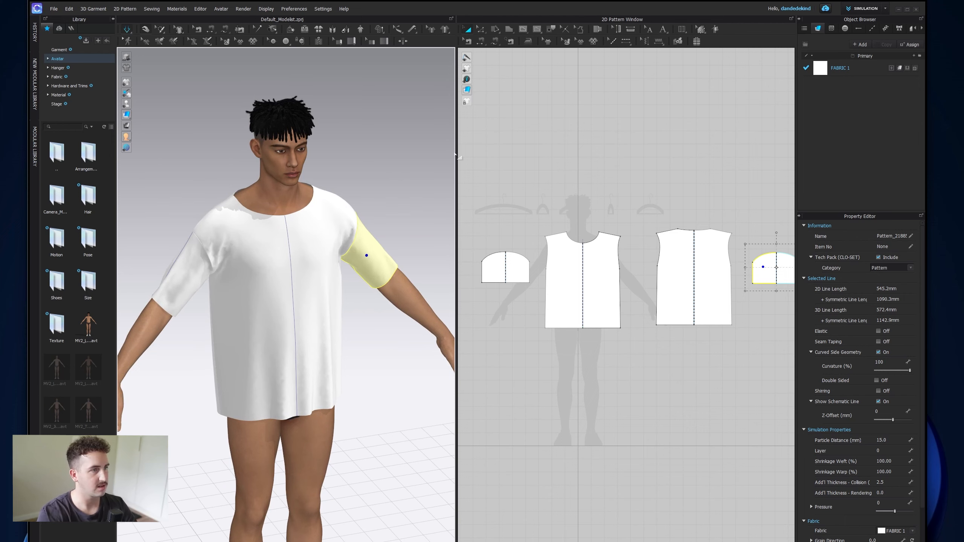
{"action": "scroll", "coordinate": [373, 230], "scroll_direction": "down", "scroll_amount": 5}
{"action": "right_click_drag", "start_coordinate": [342, 217], "coordinate": [319, 217]}
Step: Set the particle distance of all four shirt patterns to 8 mm
{"action": "left_click", "coordinate": [467, 29]}
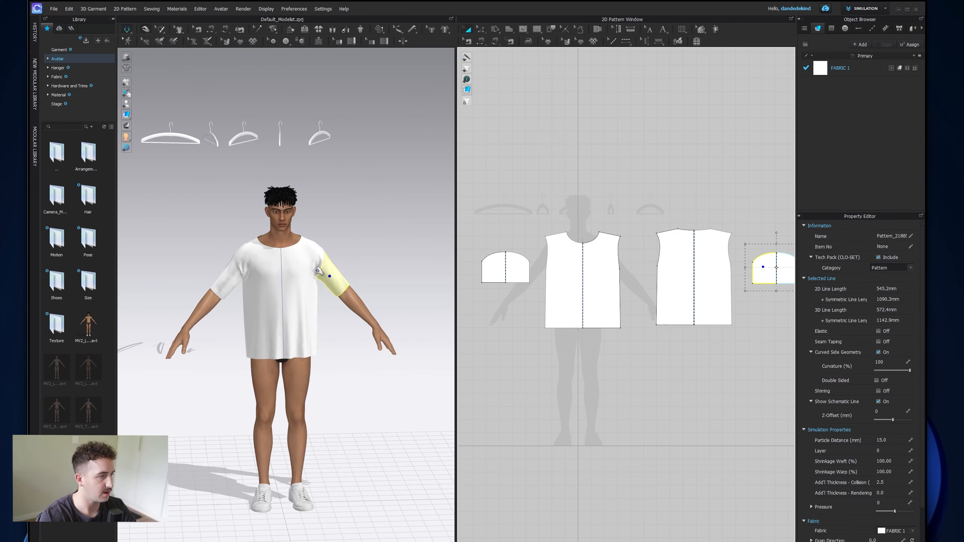
{"action": "scroll", "coordinate": [626, 246], "scroll_direction": "down", "scroll_amount": 3}
{"action": "left_click_drag", "start_coordinate": [731, 206], "coordinate": [461, 336]}
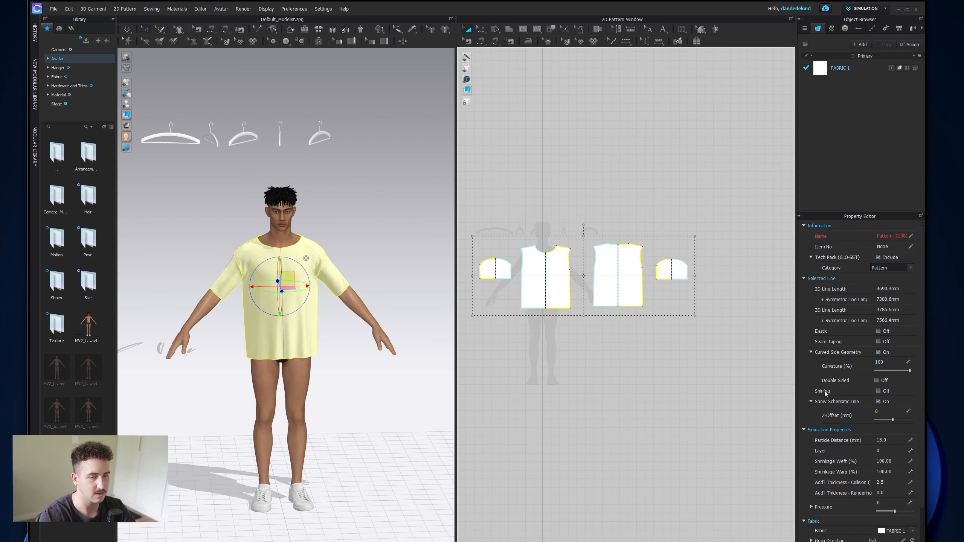
{"action": "left_click", "coordinate": [889, 440]}
{"action": "type", "text": "8"}
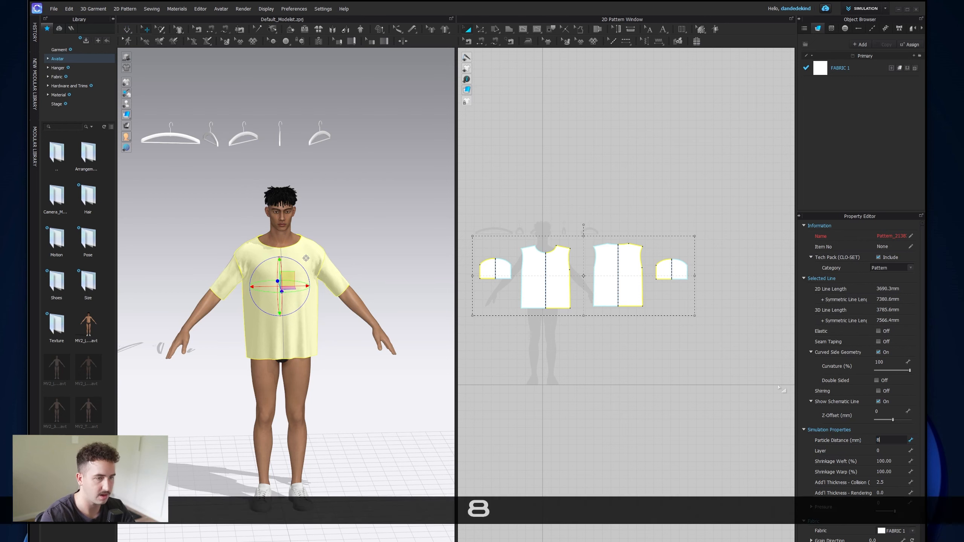
Step: Simulate the refined shirt and tug both sleeves to settle the fabric
{"action": "left_click", "coordinate": [126, 29]}
{"action": "left_click", "coordinate": [238, 270]}
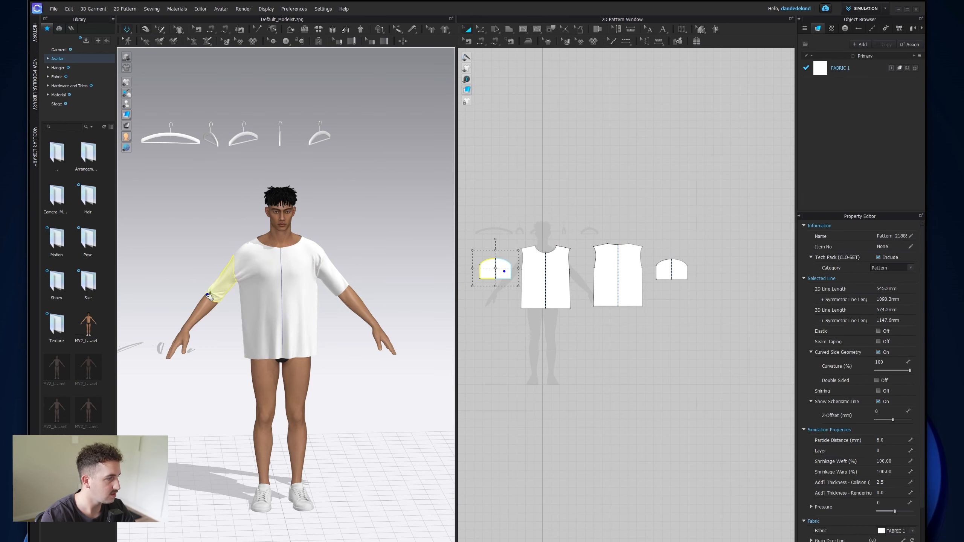
{"action": "left_click", "coordinate": [326, 269]}
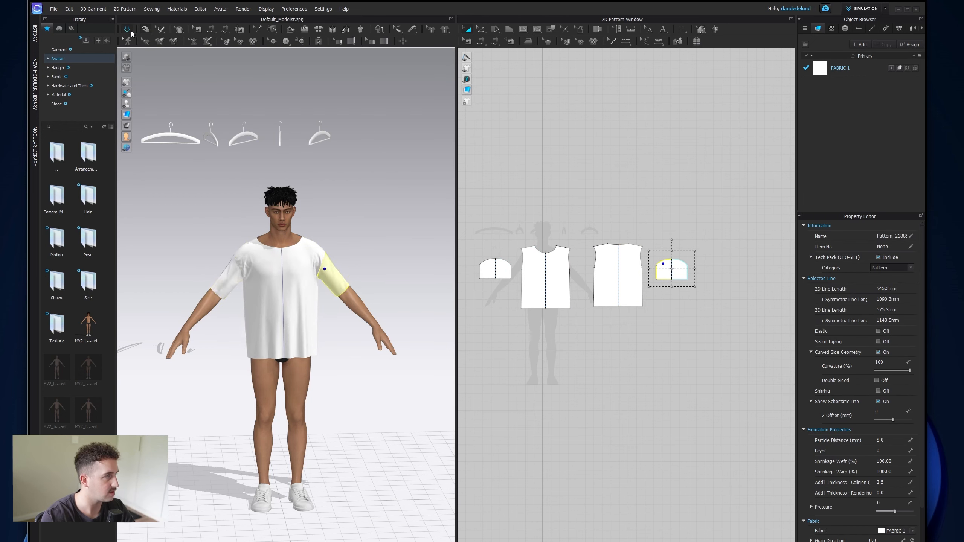
Step: Delete the avatar from the 3D scene, leaving the shirt in place
{"action": "right_click_drag", "start_coordinate": [327, 269], "coordinate": [296, 249]}
{"action": "left_click", "coordinate": [295, 247]}
{"action": "right_click", "coordinate": [290, 245]}
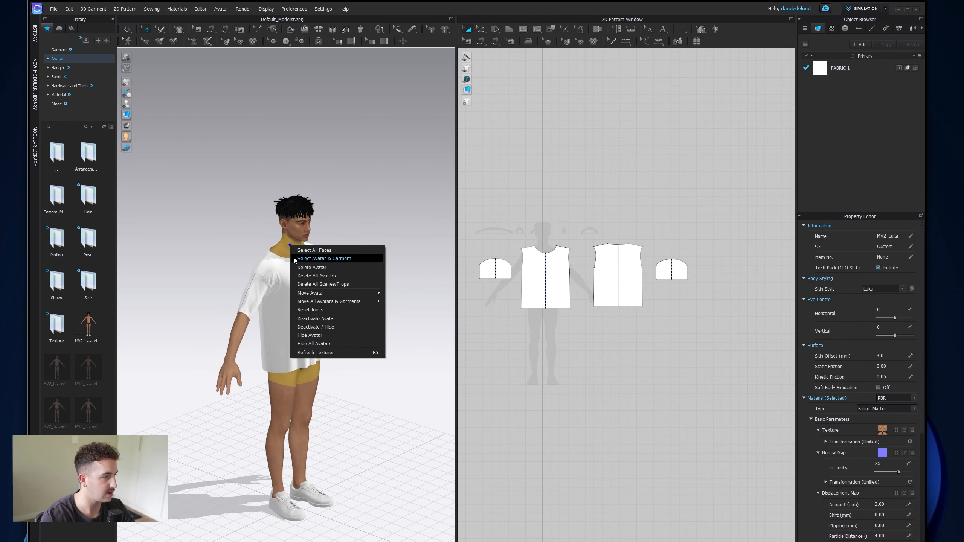
{"action": "left_click", "coordinate": [315, 267]}
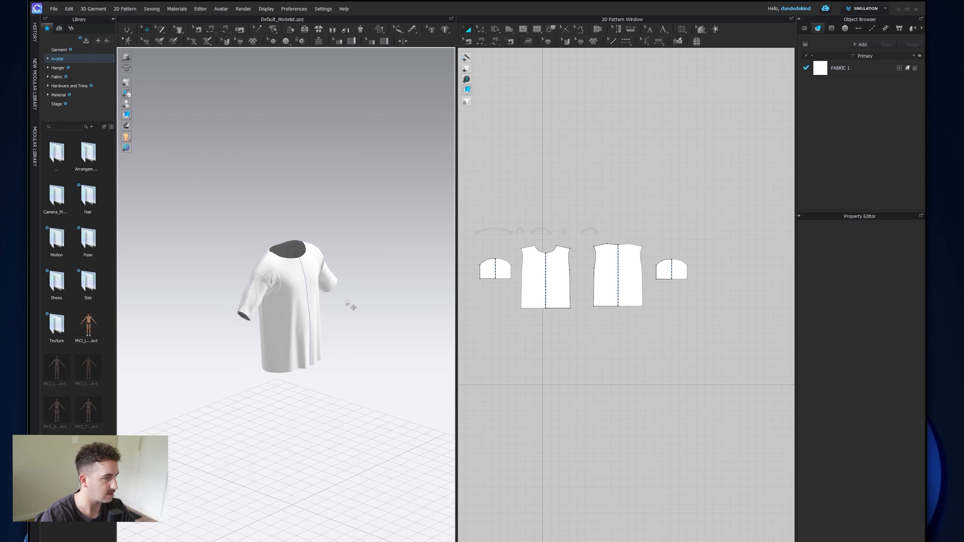
Step: Select all the T-shirt patterns and move the shirt back, up and sideways onto the first hanger in the row
{"action": "left_click_drag", "start_coordinate": [481, 208], "coordinate": [706, 330]}
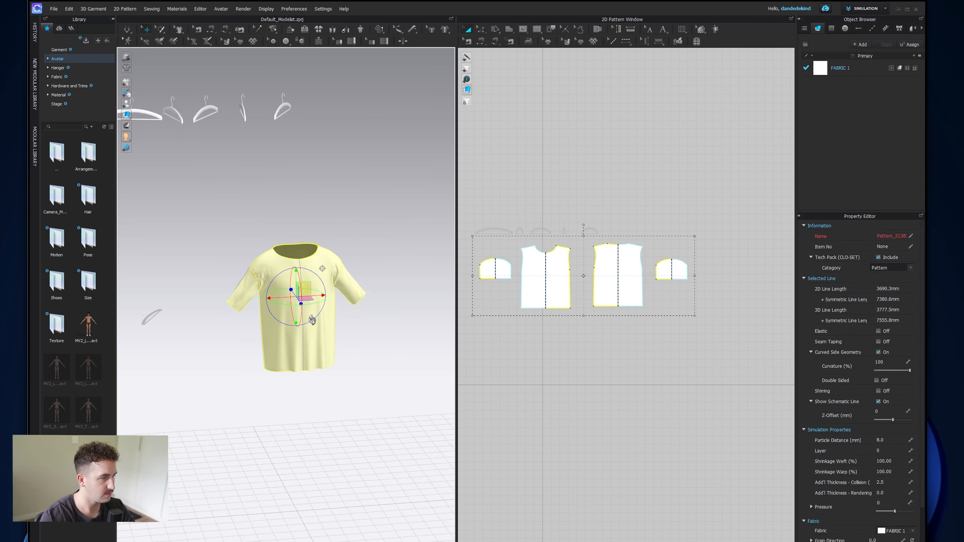
{"action": "right_click_drag", "start_coordinate": [312, 318], "coordinate": [324, 273]}
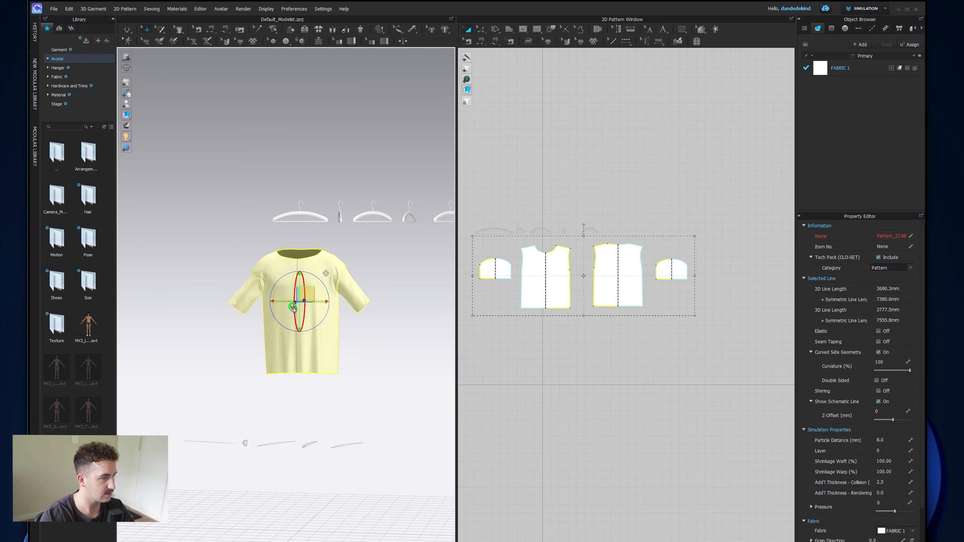
{"action": "key", "text": "2"}
{"action": "key", "text": "5"}
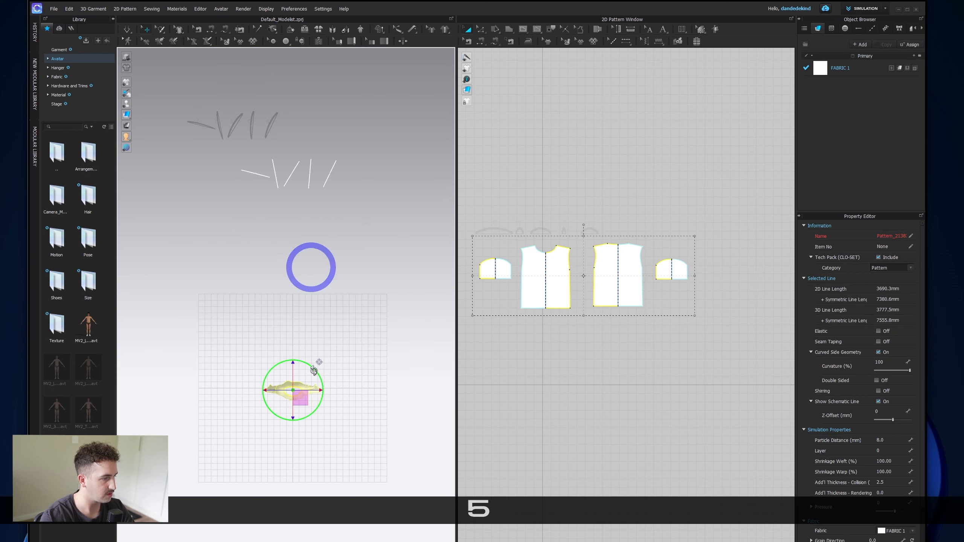
{"action": "key", "text": "1"}
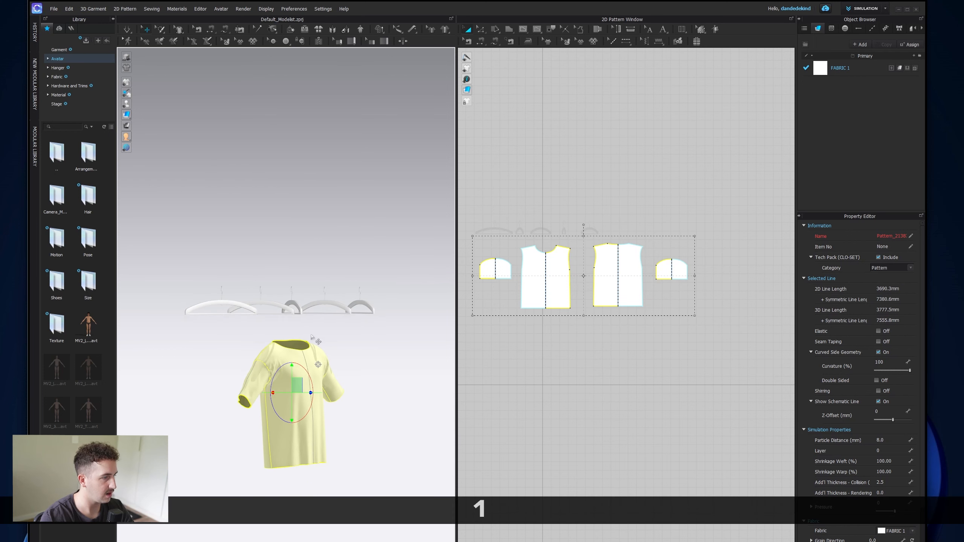
{"action": "left_click_drag", "start_coordinate": [290, 366], "coordinate": [292, 326]}
{"action": "key", "text": "2"}
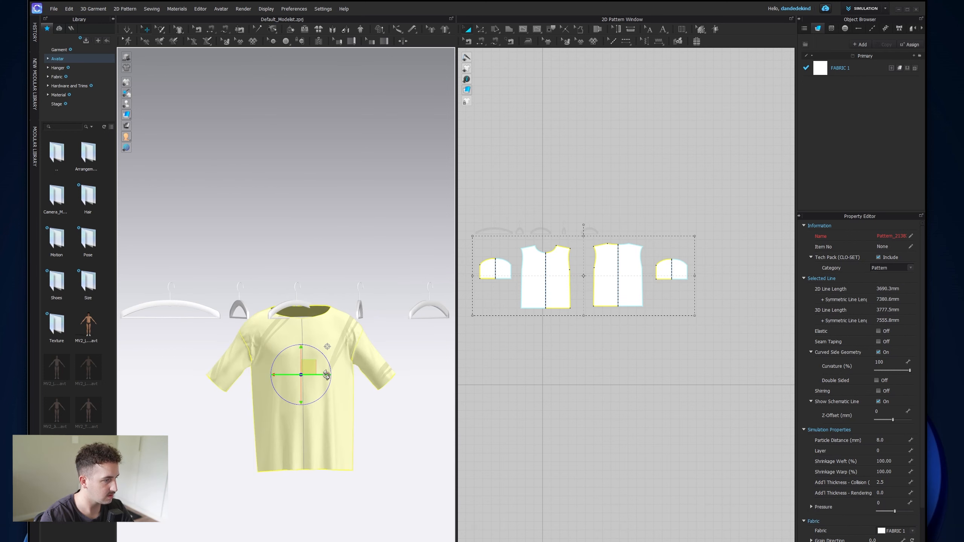
{"action": "left_click_drag", "start_coordinate": [329, 374], "coordinate": [196, 375]}
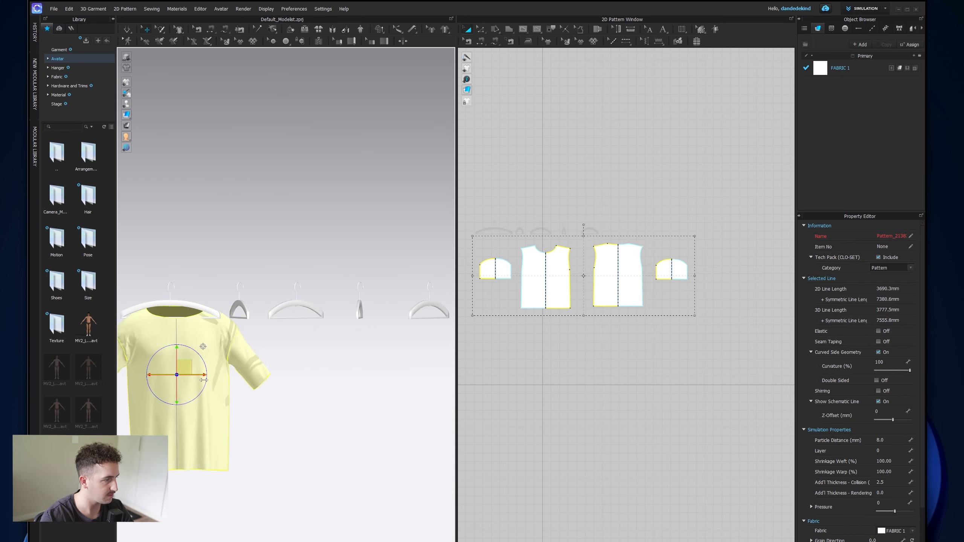
Step: Rotate the T-shirt, seen from above, to align it with the first hanger's angle
{"action": "key", "text": "2"}
{"action": "key", "text": "5"}
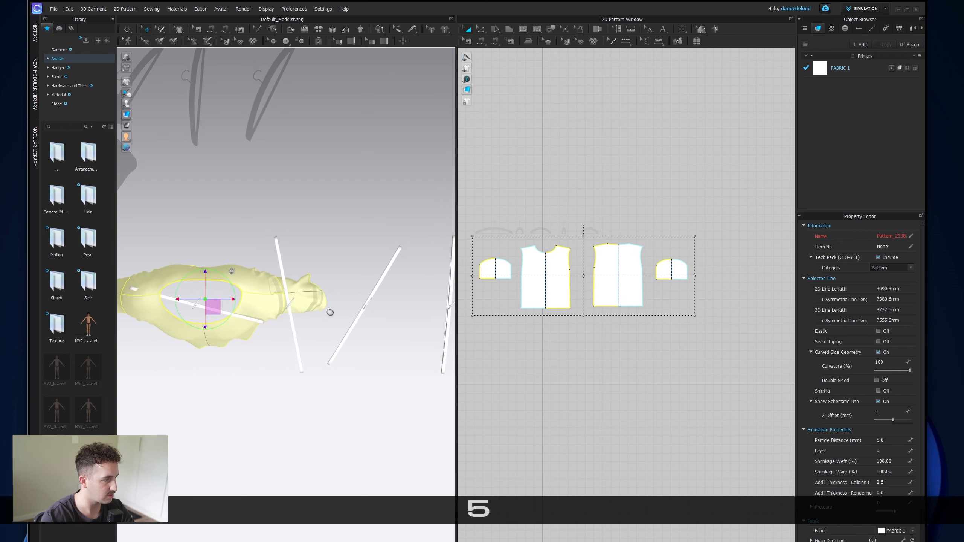
{"action": "left_click_drag", "start_coordinate": [275, 312], "coordinate": [281, 333]}
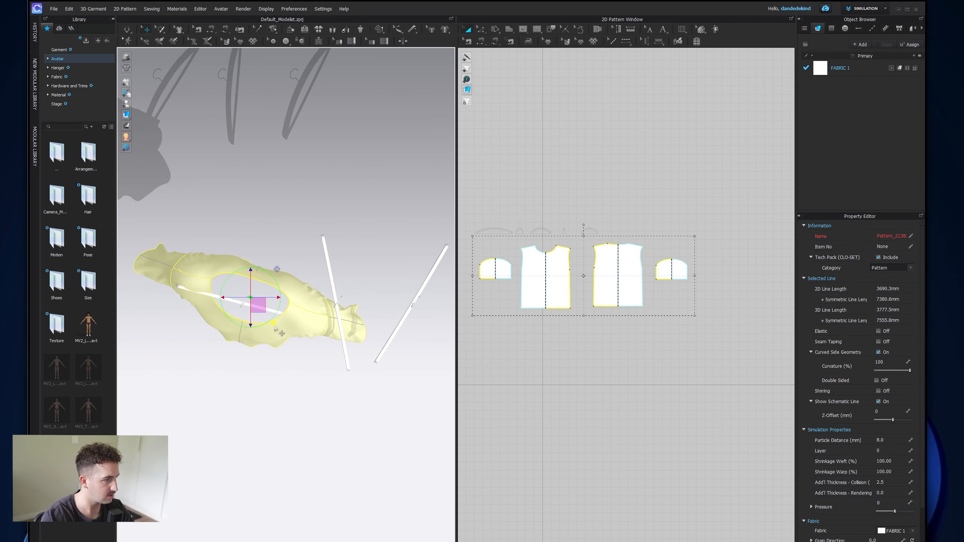
{"action": "right_click_drag", "start_coordinate": [274, 339], "coordinate": [313, 309]}
Step: Simulate the T-shirt so it drapes on the first hanger
{"action": "left_click", "coordinate": [127, 30]}
{"action": "right_click_drag", "start_coordinate": [237, 160], "coordinate": [300, 217]}
{"action": "left_click", "coordinate": [301, 217]}
{"action": "right_click_drag", "start_coordinate": [308, 273], "coordinate": [297, 295]}
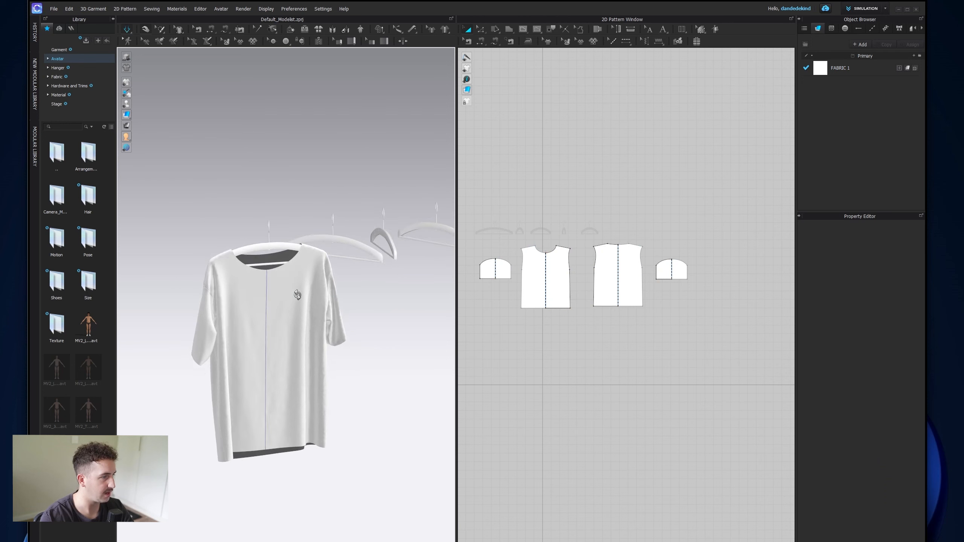
{"action": "scroll", "coordinate": [298, 294], "scroll_direction": "down", "scroll_amount": 6}
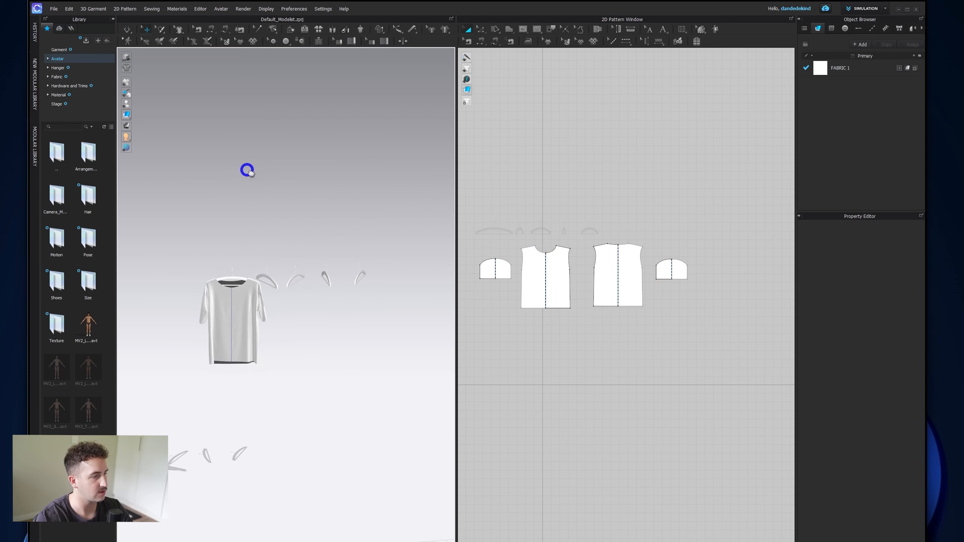
Step: Add the Hoodie-Down project from the Garment/Hoodie/Open-Files folder to the scene using the Add load type
{"action": "left_click", "coordinate": [54, 9]}
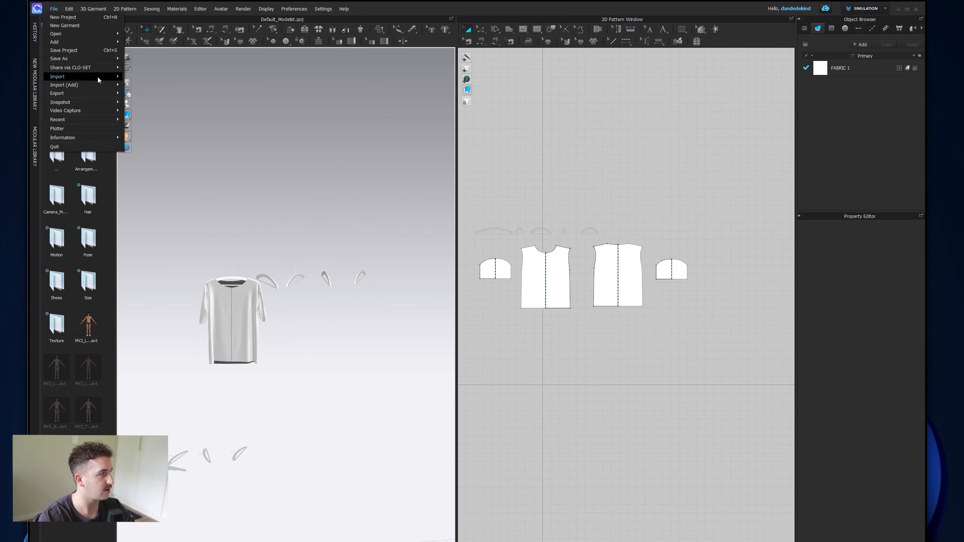
{"action": "mouse_move", "coordinate": [110, 42]}
{"action": "left_click", "coordinate": [158, 42]}
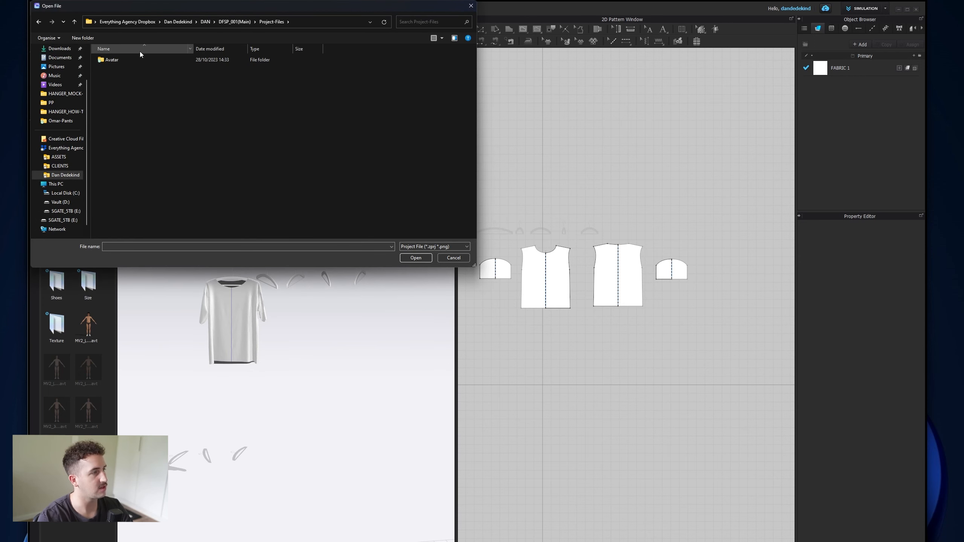
{"action": "left_click", "coordinate": [236, 21]}
{"action": "double_click", "coordinate": [127, 60]}
{"action": "double_click", "coordinate": [122, 74]}
{"action": "double_click", "coordinate": [129, 65]}
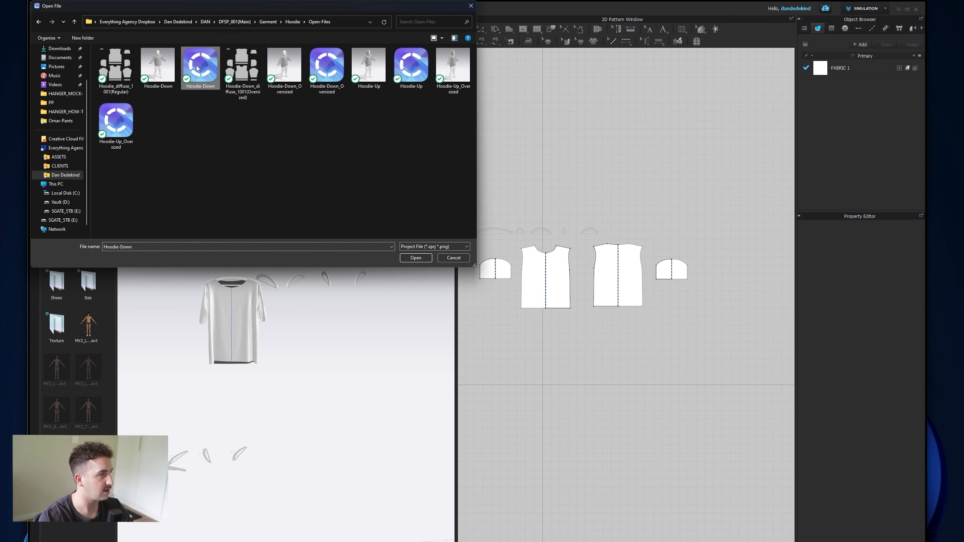
{"action": "left_click", "coordinate": [415, 258]}
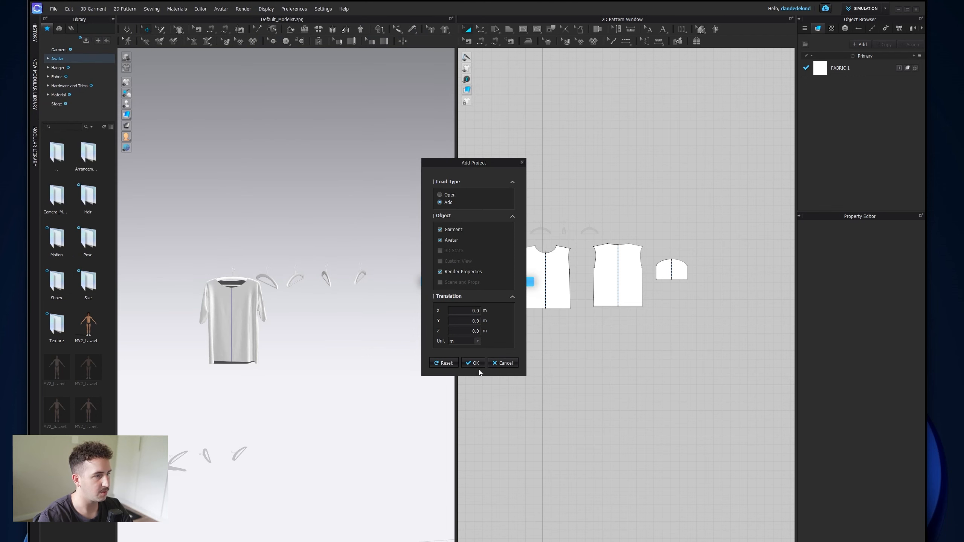
{"action": "left_click", "coordinate": [475, 363]}
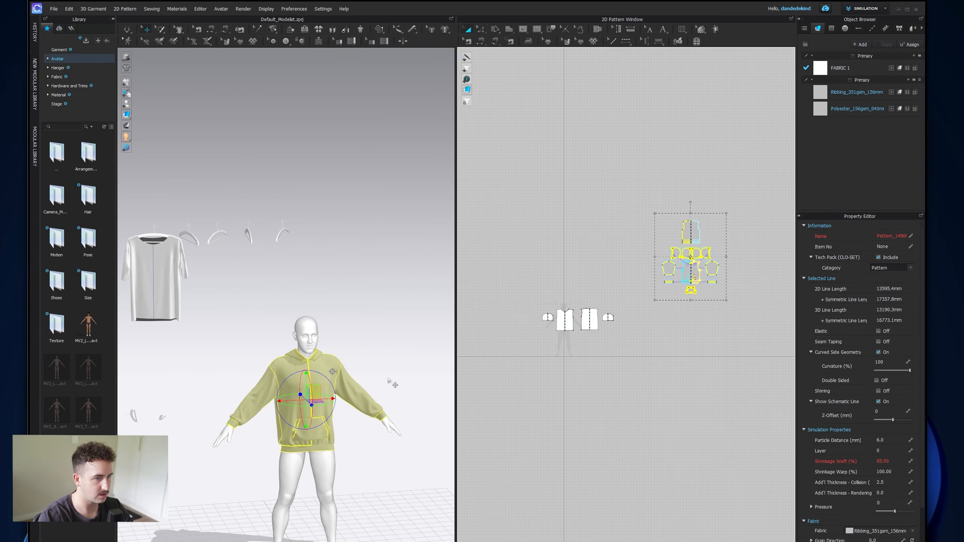
Step: Delete the avatar that came with the hoodie from the 3D scene
{"action": "left_click", "coordinate": [387, 236]}
{"action": "left_click", "coordinate": [318, 237]}
{"action": "right_click", "coordinate": [318, 238]}
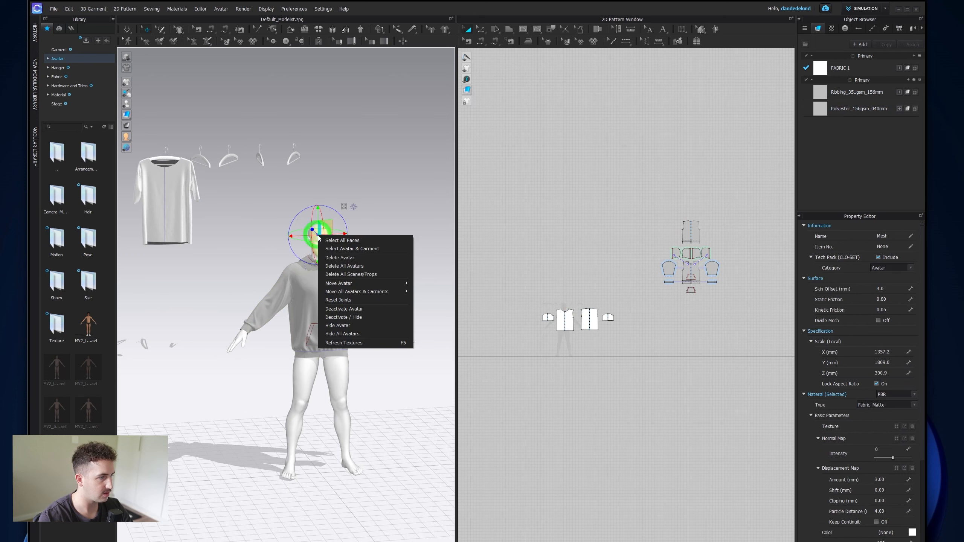
{"action": "left_click", "coordinate": [340, 258]}
Step: Select all the hoodie patterns and move the hoodie back and up to the third hanger
{"action": "left_click_drag", "start_coordinate": [631, 187], "coordinate": [749, 328]}
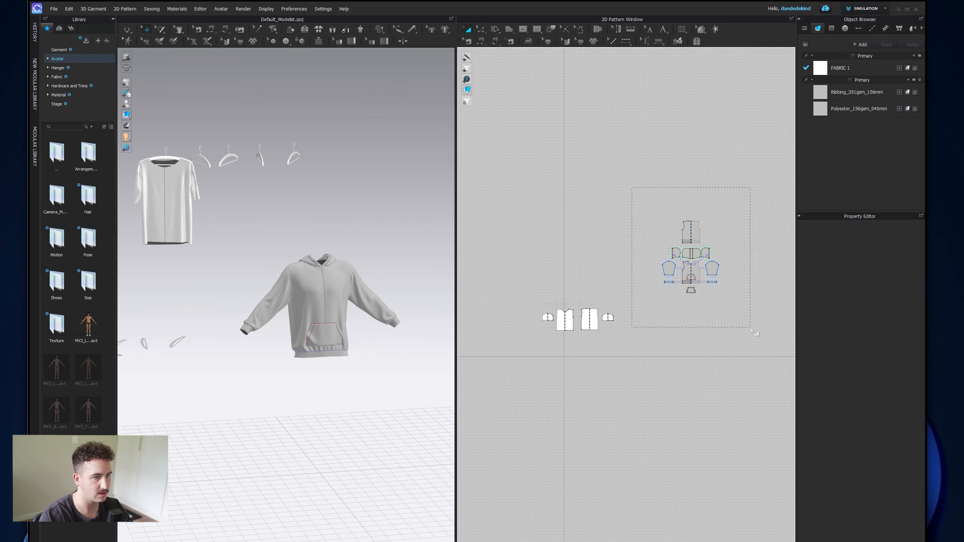
{"action": "left_click_drag", "start_coordinate": [750, 327], "coordinate": [751, 329]}
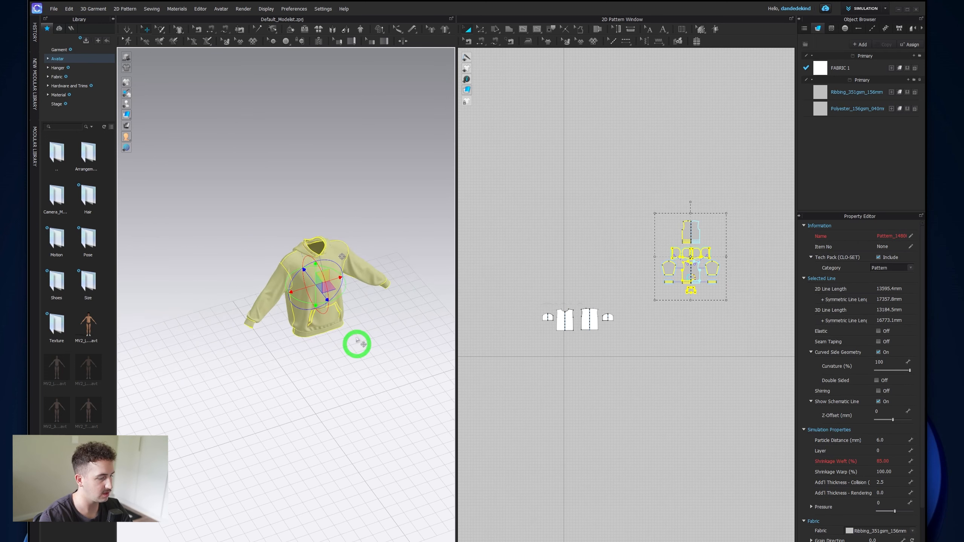
{"action": "key", "text": "5"}
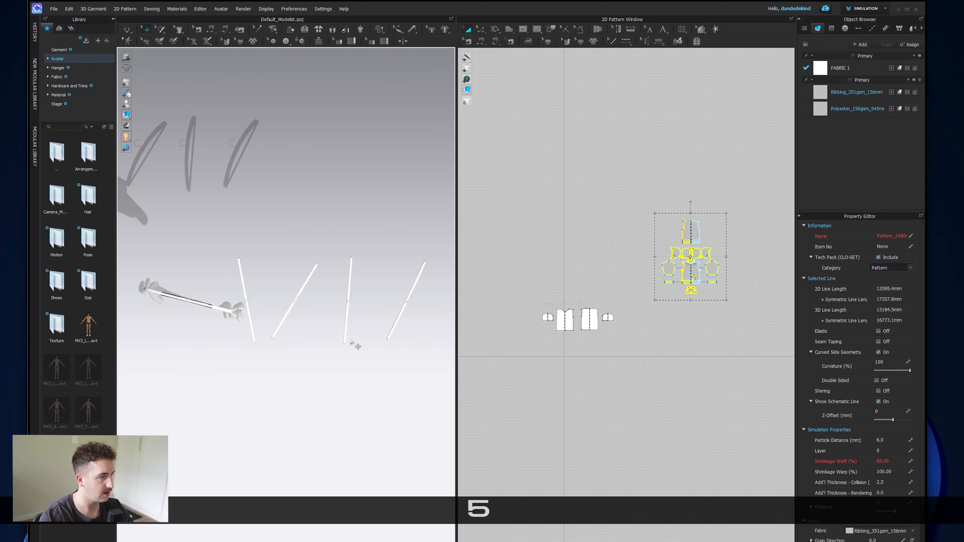
{"action": "left_click_drag", "start_coordinate": [250, 386], "coordinate": [246, 119]}
{"action": "key", "text": "2"}
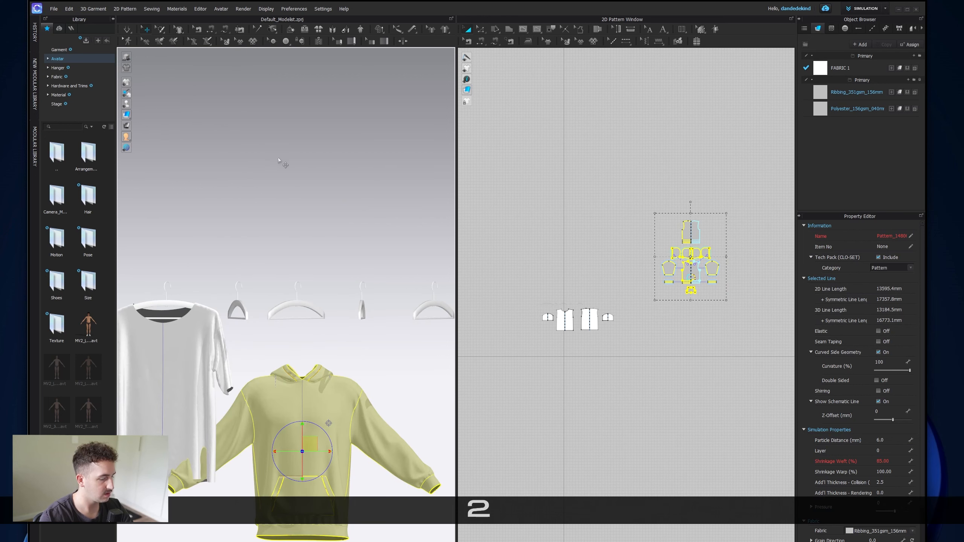
{"action": "left_click", "coordinate": [303, 381]}
{"action": "left_click_drag", "start_coordinate": [300, 353], "coordinate": [296, 296]}
Step: Rotate the hoodie from above to match the third hanger's angle and simulate it
{"action": "key", "text": "5"}
{"action": "left_click_drag", "start_coordinate": [336, 334], "coordinate": [305, 289]}
{"action": "key", "text": "2"}
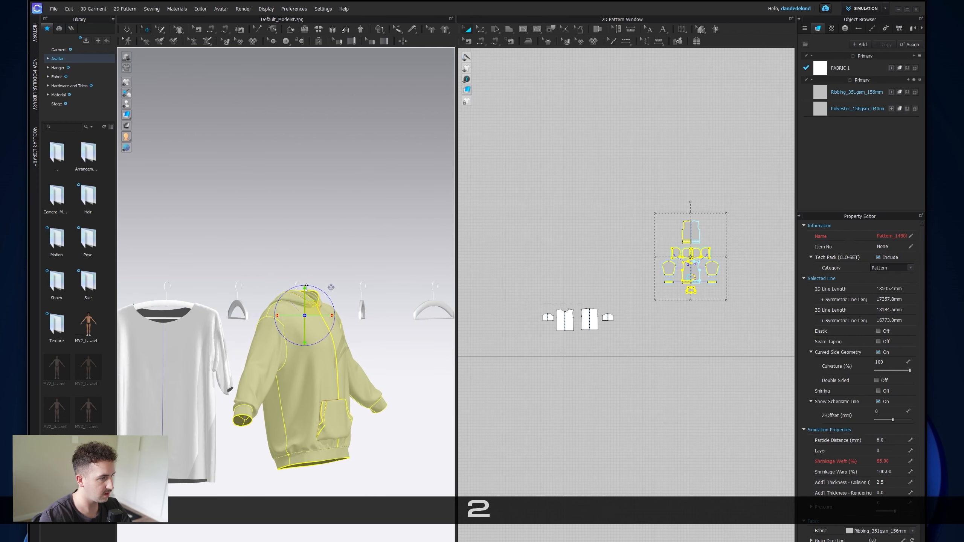
{"action": "left_click", "coordinate": [338, 253]}
{"action": "right_click_drag", "start_coordinate": [338, 253], "coordinate": [355, 268]}
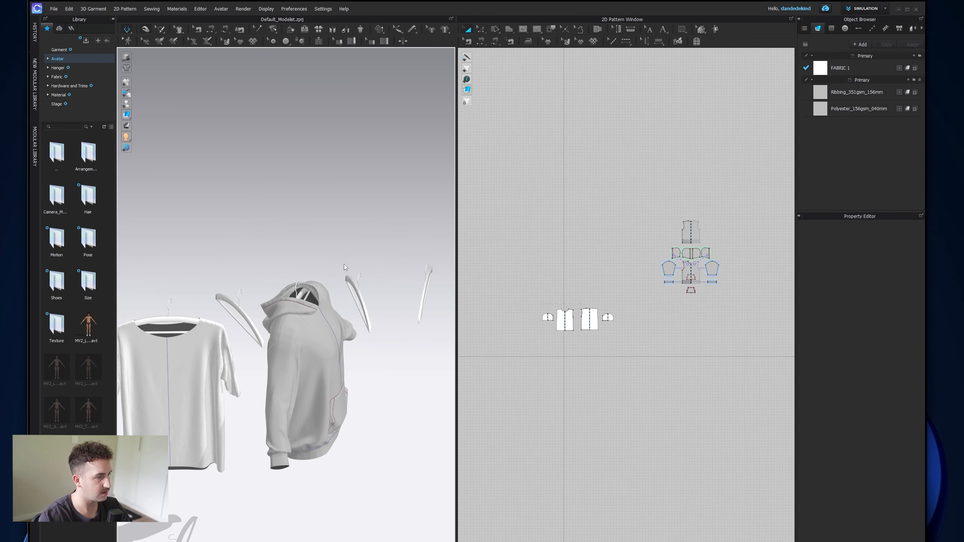
Step: Undo the last hoodie changes and simulate the hoodie again on the third hanger
{"action": "key", "text": "ctrl+z"}
{"action": "key", "text": "ctrl+z"}
{"action": "key", "text": "ctrl+z"}
{"action": "right_click_drag", "start_coordinate": [340, 267], "coordinate": [288, 290]}
{"action": "scroll", "coordinate": [287, 296], "scroll_direction": "up", "scroll_amount": 5}
{"action": "scroll", "coordinate": [282, 359], "scroll_direction": "up", "scroll_amount": 4}
{"action": "right_click_drag", "start_coordinate": [283, 359], "coordinate": [305, 353]}
{"action": "left_click", "coordinate": [128, 29]}
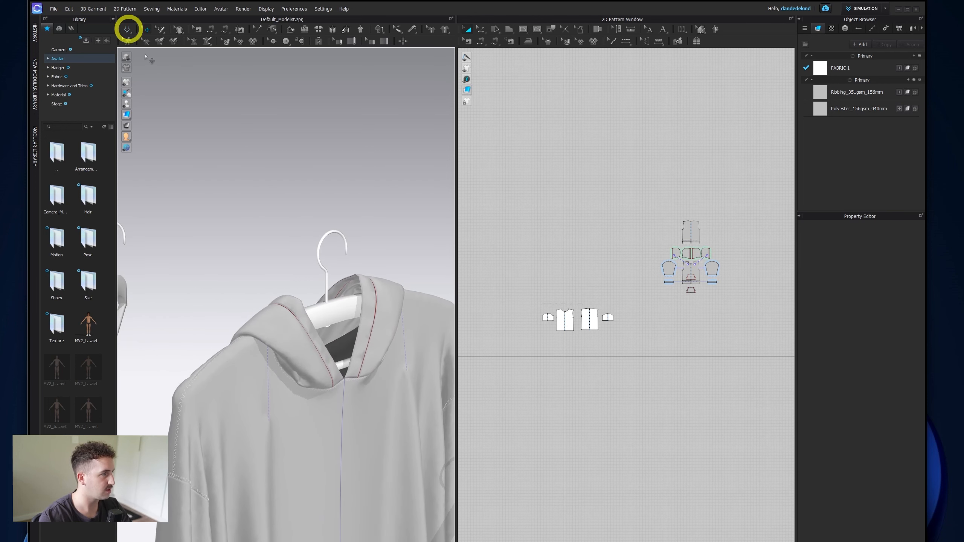
Step: Delete the tacking that holds the hood to the hoodie's front and simulate the hoodie again
{"action": "left_click", "coordinate": [273, 30]}
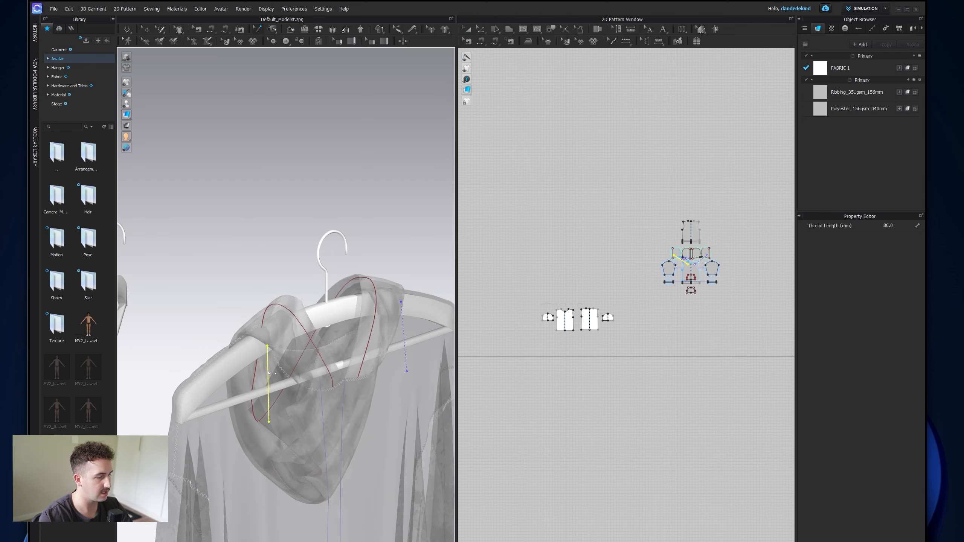
{"action": "key", "text": "Delete"}
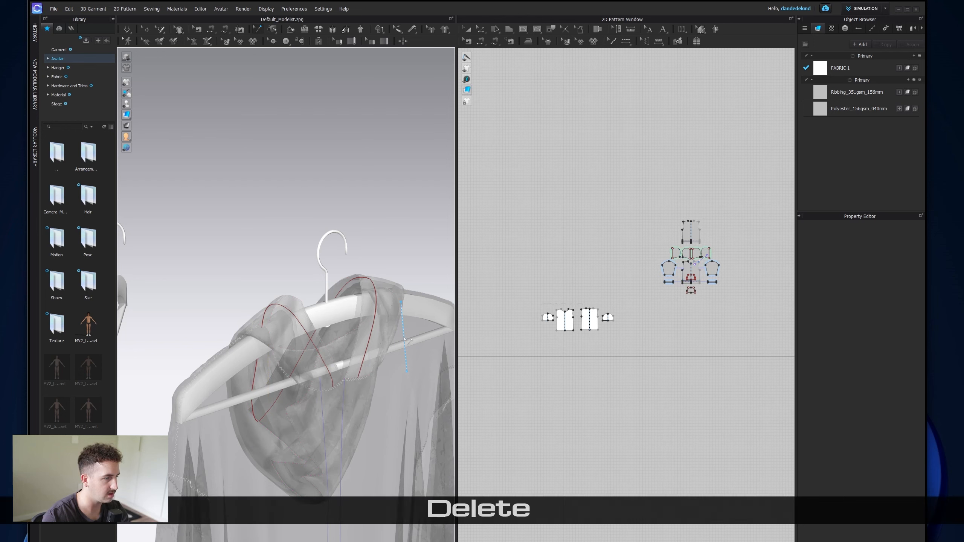
{"action": "left_click", "coordinate": [146, 28]}
{"action": "left_click", "coordinate": [127, 30]}
{"action": "scroll", "coordinate": [250, 349], "scroll_direction": "down", "scroll_amount": 2}
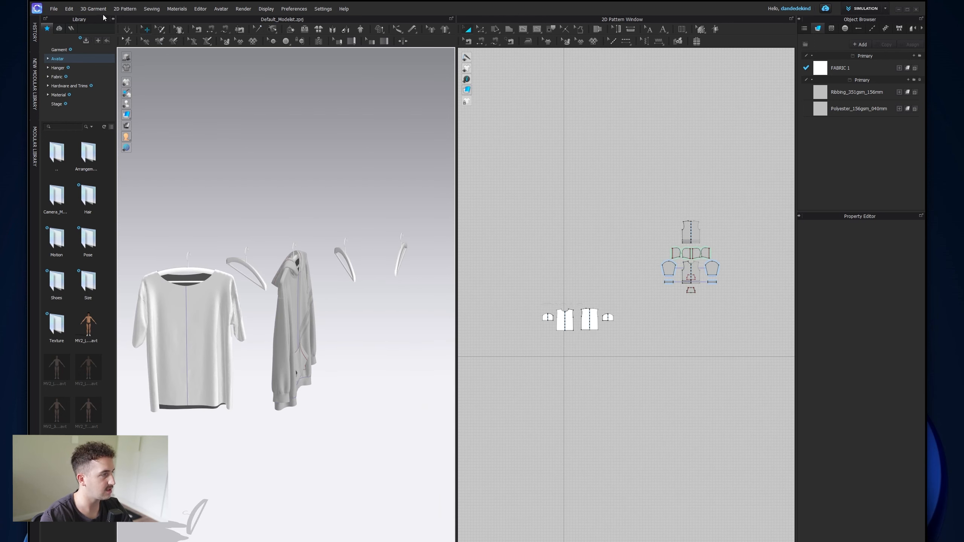
Step: Add the Crewneck(Regular) project from the Garment/Crewneck/Open-Files folder to the scene
{"action": "left_click", "coordinate": [50, 9]}
{"action": "left_click", "coordinate": [152, 45]}
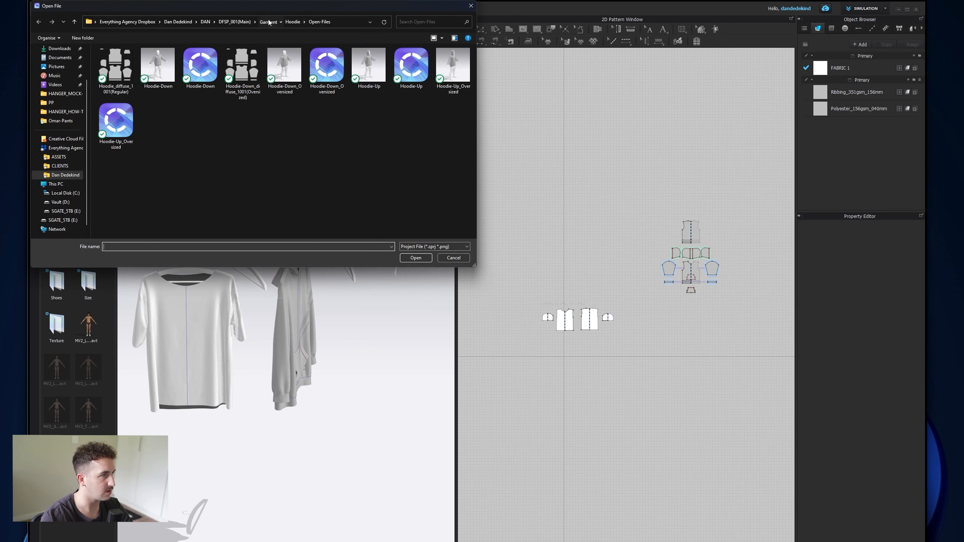
{"action": "left_click", "coordinate": [269, 21]}
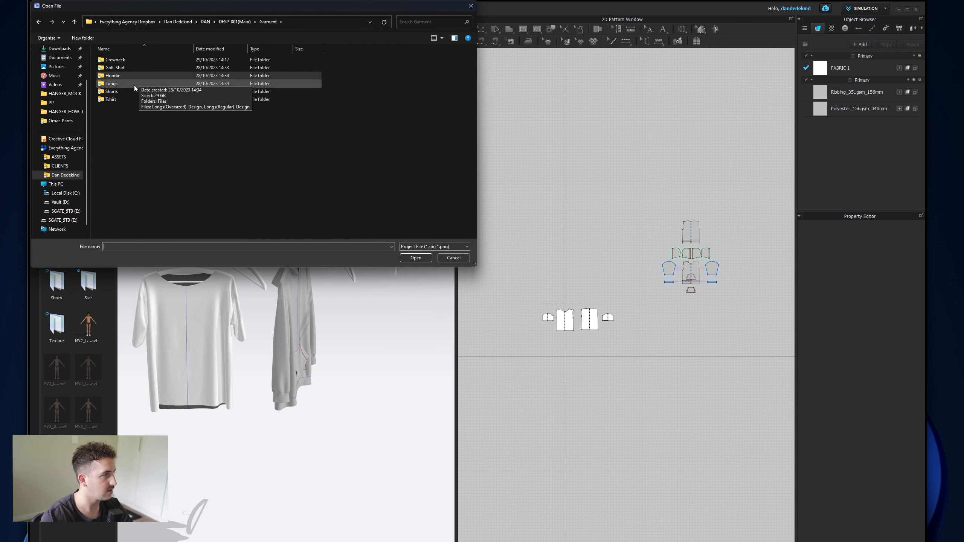
{"action": "double_click", "coordinate": [135, 61]}
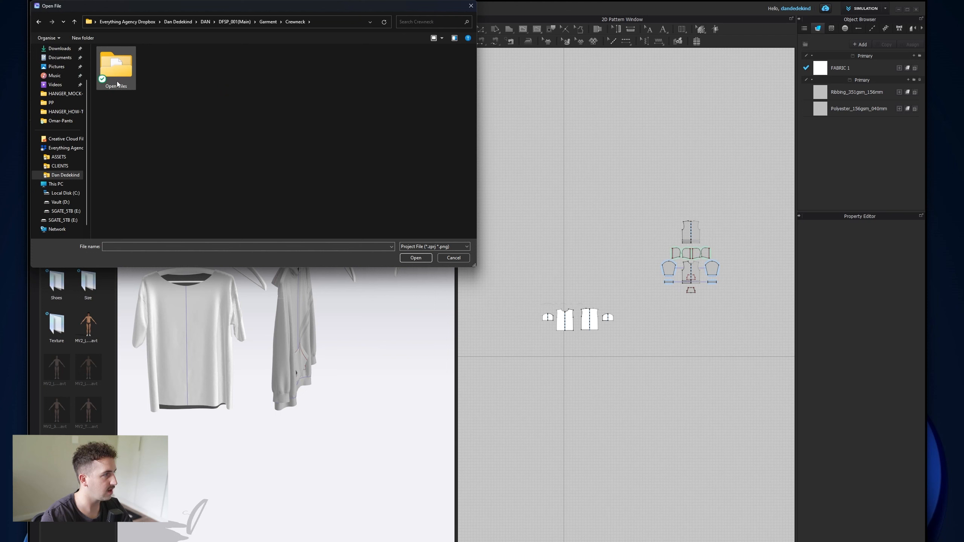
{"action": "double_click", "coordinate": [117, 84]}
{"action": "left_click", "coordinate": [285, 66]}
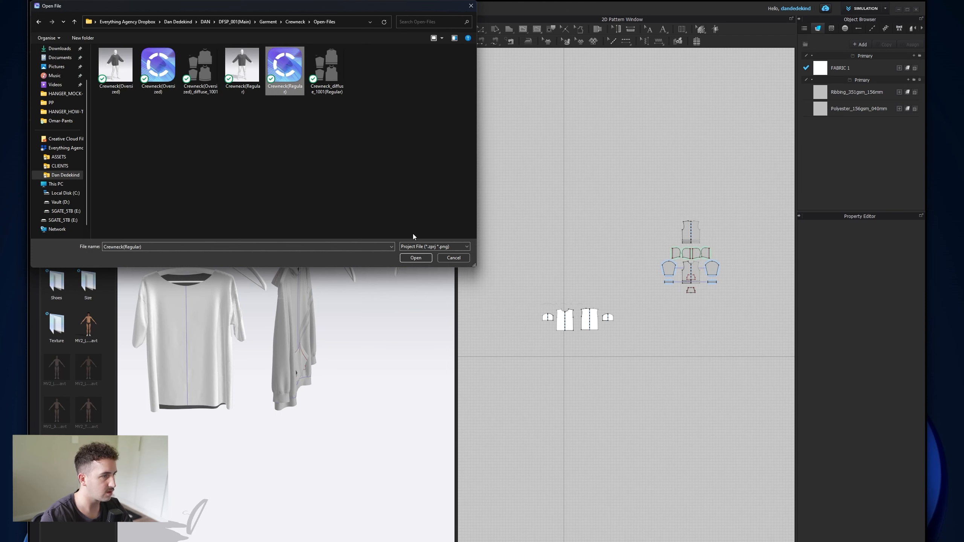
{"action": "left_click", "coordinate": [416, 258]}
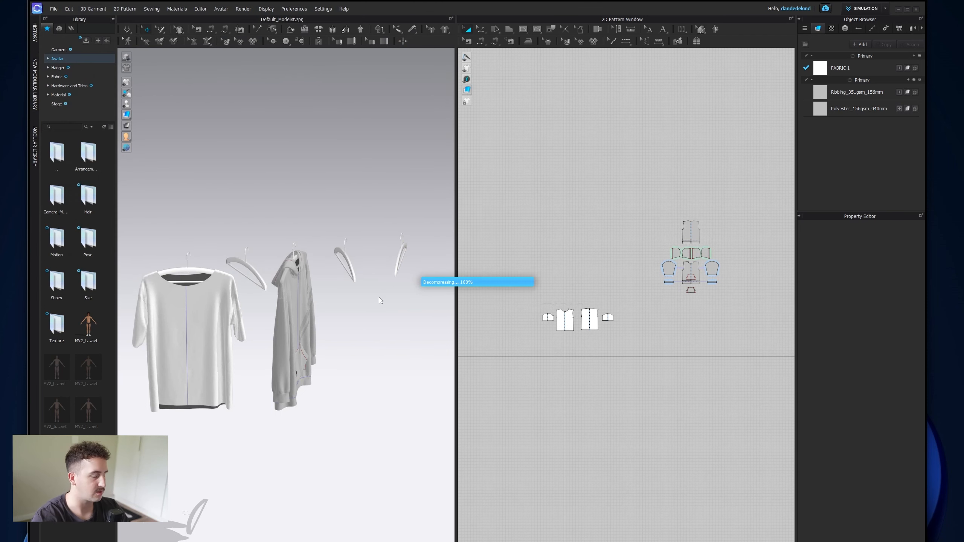
{"action": "left_click", "coordinate": [463, 363]}
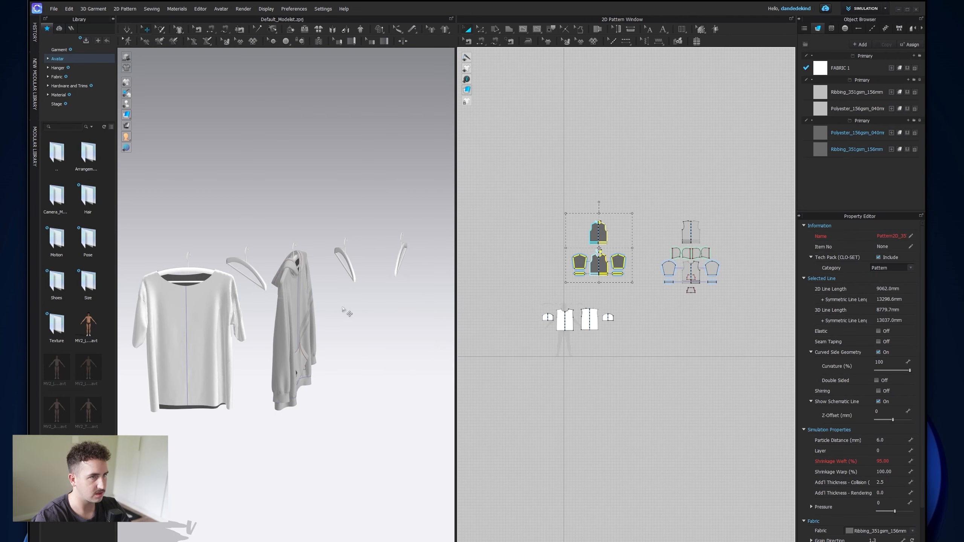
Step: Move the crewneck back to the row of hangers and rotate it from above to match the fifth hanger's angle
{"action": "scroll", "coordinate": [360, 353], "scroll_direction": "down", "scroll_amount": 5}
{"action": "key", "text": "5"}
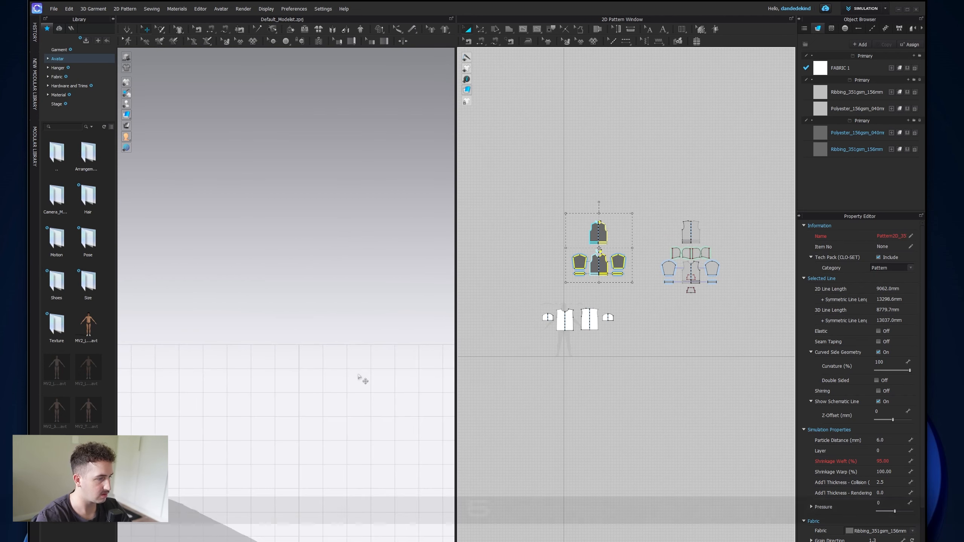
{"action": "scroll", "coordinate": [363, 416], "scroll_direction": "down", "scroll_amount": 3}
{"action": "left_click_drag", "start_coordinate": [302, 366], "coordinate": [331, 140]}
{"action": "scroll", "coordinate": [346, 259], "scroll_direction": "up", "scroll_amount": 5}
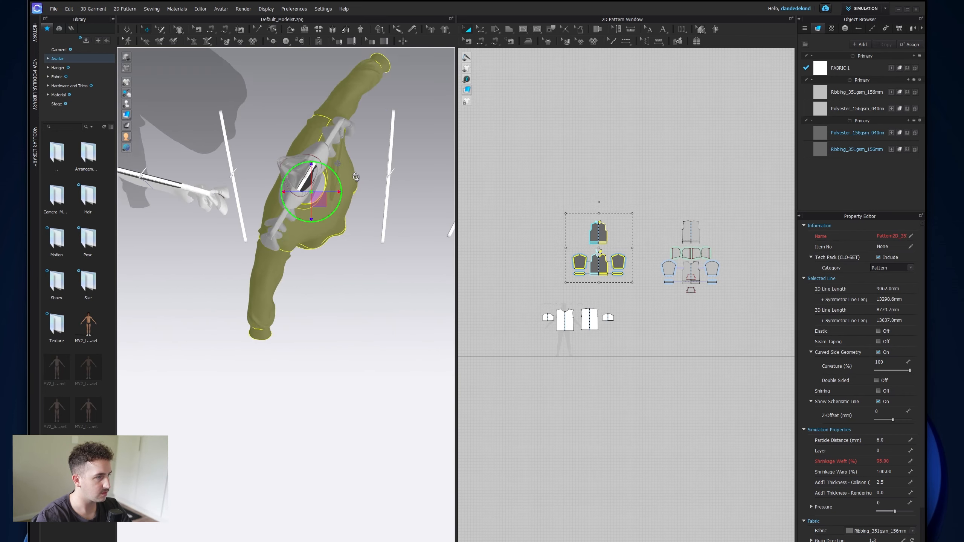
{"action": "left_click_drag", "start_coordinate": [371, 173], "coordinate": [366, 154]}
Step: Move the crewneck sideways to the fifth hanger and raise it until its neckline sits on the hanger
{"action": "right_click_drag", "start_coordinate": [366, 155], "coordinate": [279, 249]}
{"action": "left_click_drag", "start_coordinate": [272, 249], "coordinate": [435, 248]}
{"action": "right_click_drag", "start_coordinate": [434, 248], "coordinate": [319, 344]}
{"action": "key", "text": "2"}
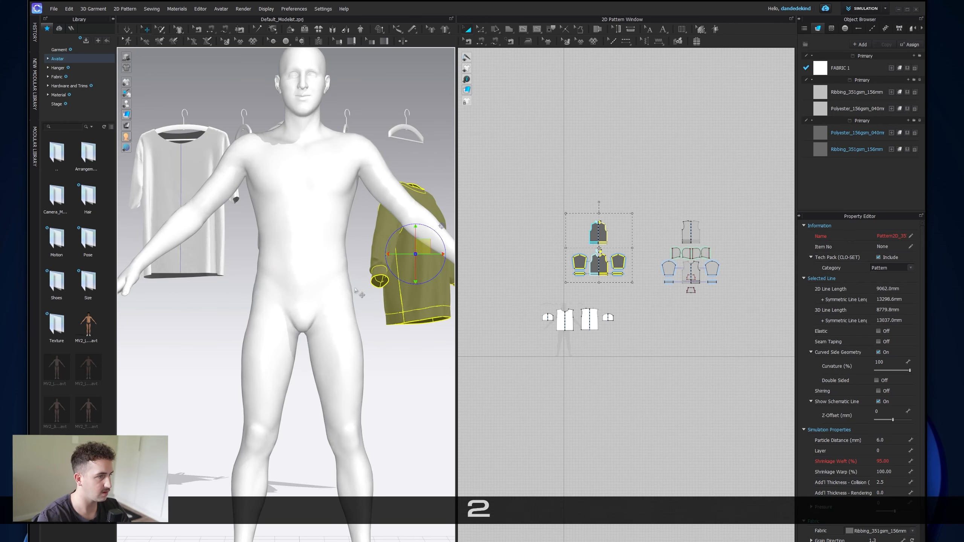
{"action": "left_click_drag", "start_coordinate": [415, 227], "coordinate": [405, 167]}
Step: Hide the avatar standing in front of the row of hangers
{"action": "left_click", "coordinate": [314, 248]}
{"action": "right_click", "coordinate": [313, 246]}
{"action": "left_click", "coordinate": [337, 278]}
{"action": "right_click_drag", "start_coordinate": [342, 260], "coordinate": [339, 375]}
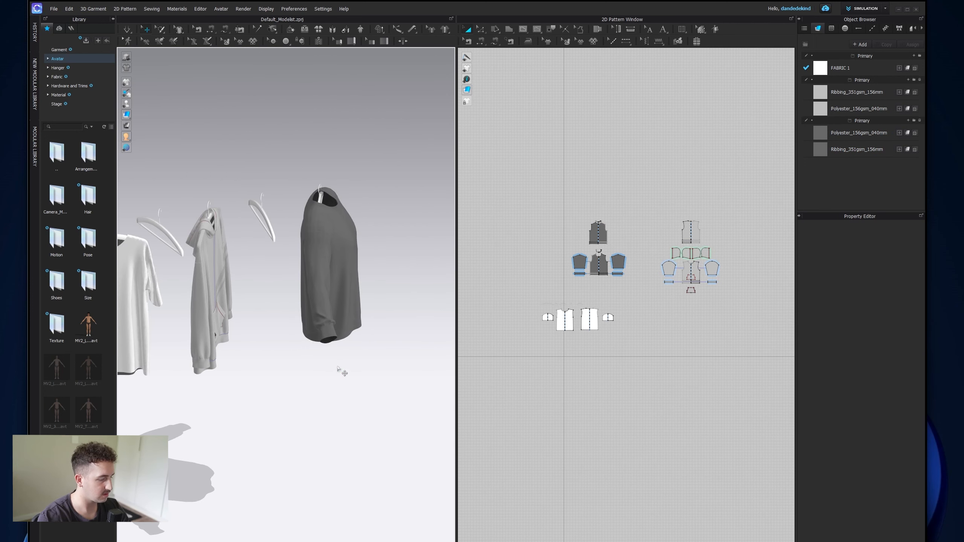
Step: Rotate the dark T-shirt from above to match the fourth hanger's angle and lift it onto the hanger
{"action": "key", "text": "5"}
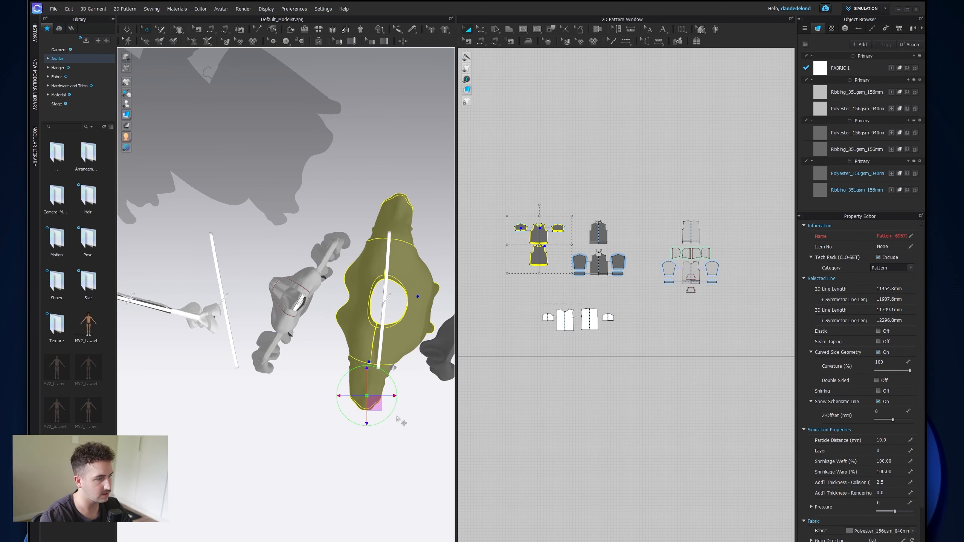
{"action": "left_click_drag", "start_coordinate": [395, 411], "coordinate": [396, 410]}
{"action": "left_click_drag", "start_coordinate": [400, 359], "coordinate": [409, 358]}
{"action": "right_click_drag", "start_coordinate": [411, 427], "coordinate": [405, 354]}
{"action": "left_click", "coordinate": [396, 345]}
{"action": "left_click_drag", "start_coordinate": [398, 320], "coordinate": [398, 305]}
{"action": "right_click_drag", "start_coordinate": [398, 305], "coordinate": [303, 326]}
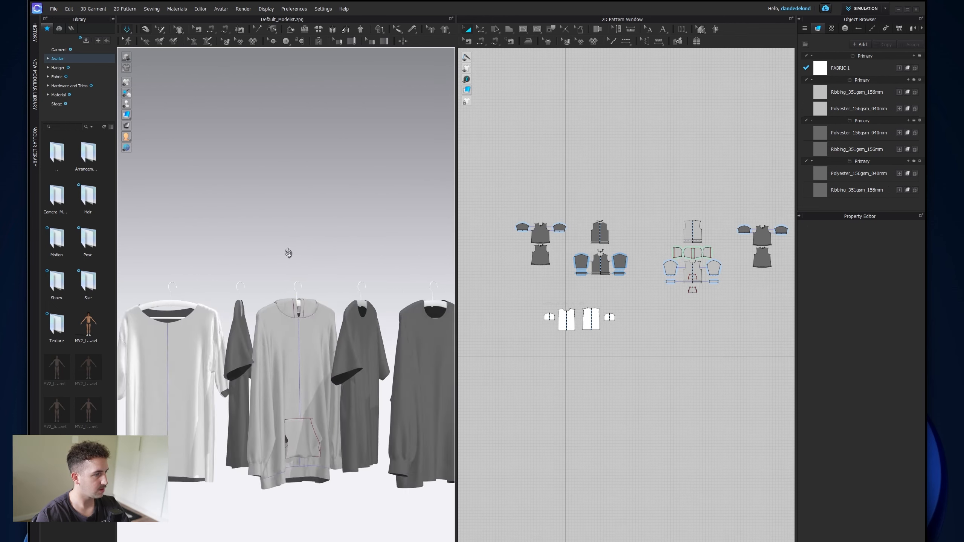
Step: Offset the front and back necklines of the white T-shirt as a single internal line at 20 mm
{"action": "right_click_drag", "start_coordinate": [290, 254], "coordinate": [333, 259]}
{"action": "middle_click_drag", "start_coordinate": [333, 259], "coordinate": [372, 226]}
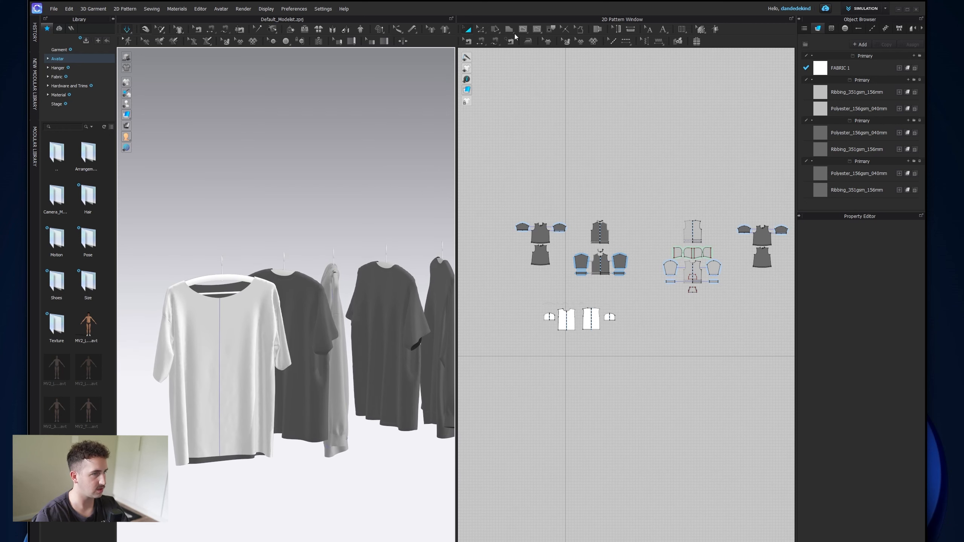
{"action": "scroll", "coordinate": [631, 302], "scroll_direction": "up", "scroll_amount": 5}
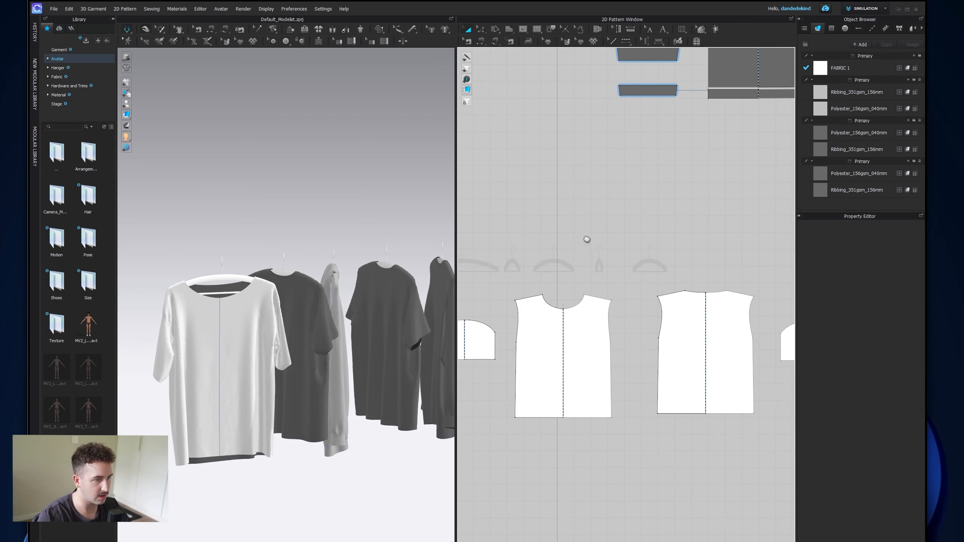
{"action": "key", "text": "z"}
{"action": "left_click", "coordinate": [584, 284]}
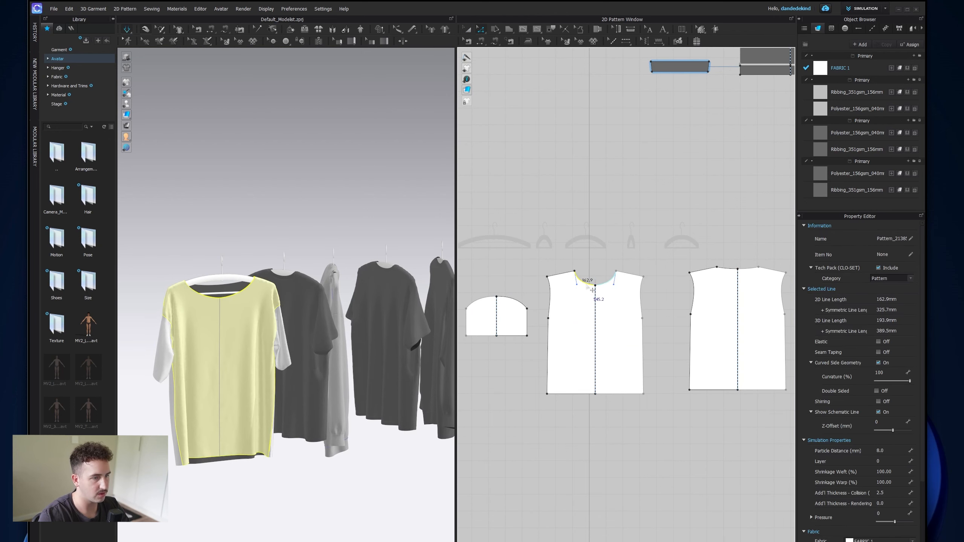
{"action": "left_click", "coordinate": [732, 268], "text": "shift"}
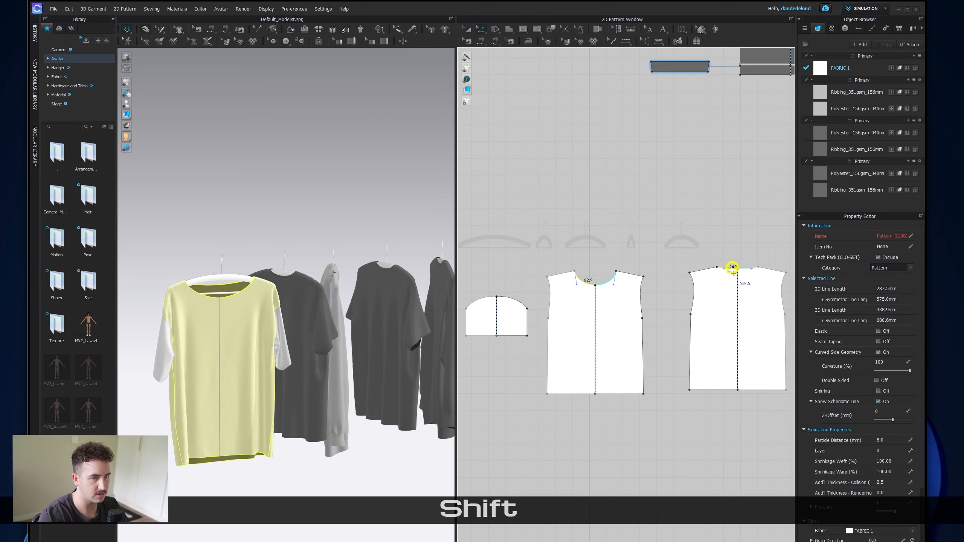
{"action": "right_click", "coordinate": [604, 287]}
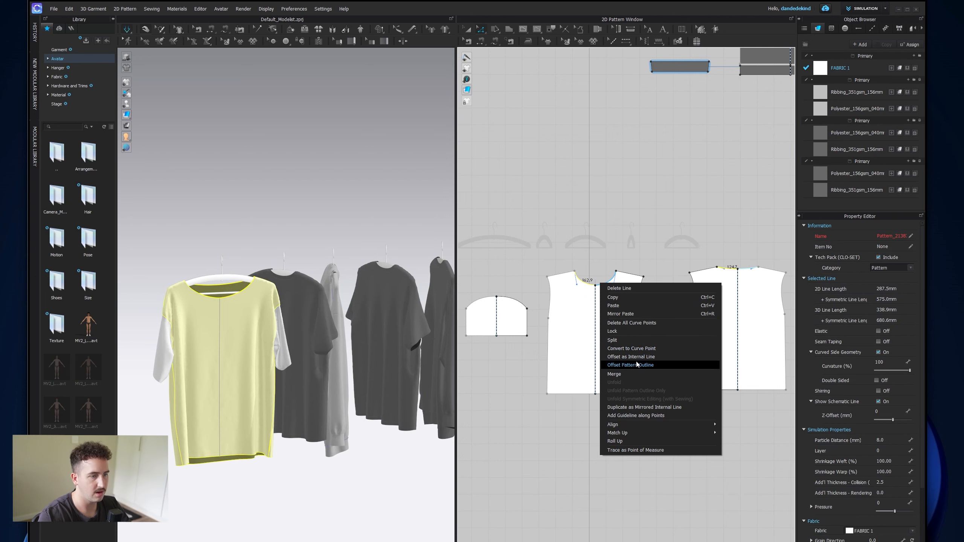
{"action": "left_click", "coordinate": [648, 357]}
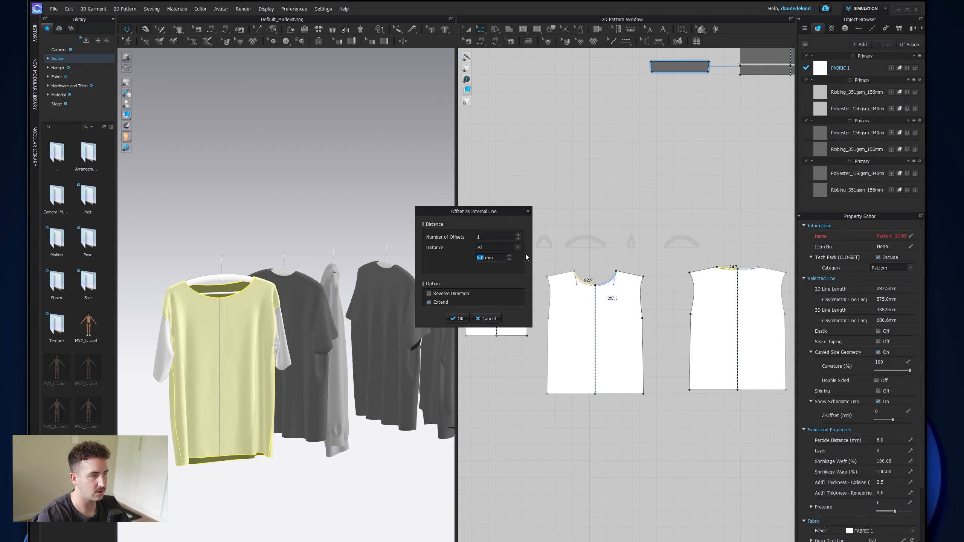
{"action": "type", "text": "20"}
{"action": "left_click", "coordinate": [458, 318]}
Step: Cut and sew the white T-shirt's front and back patterns along the offset neckline lines to make a separate neckband
{"action": "right_click", "coordinate": [588, 290]}
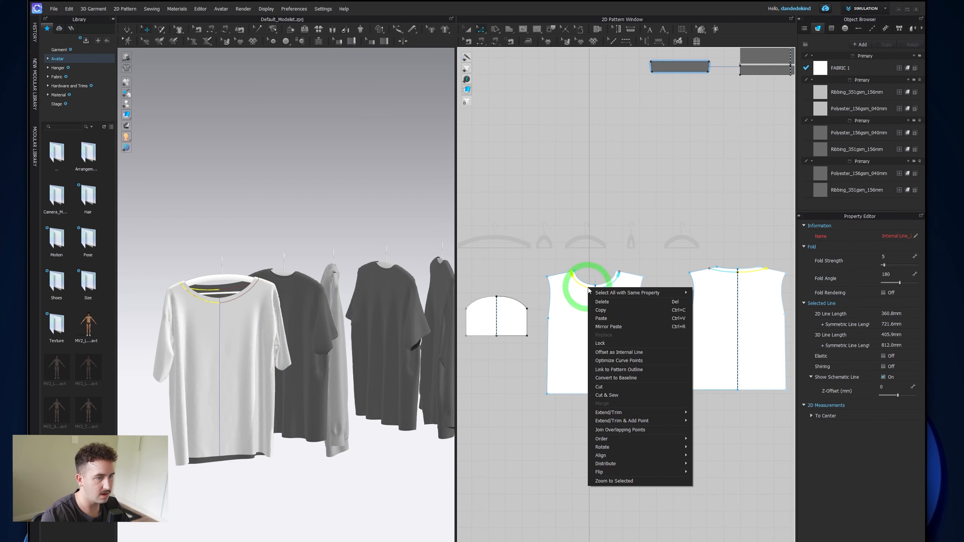
{"action": "left_click", "coordinate": [608, 396]}
{"action": "scroll", "coordinate": [503, 314], "scroll_direction": "down", "scroll_amount": 3}
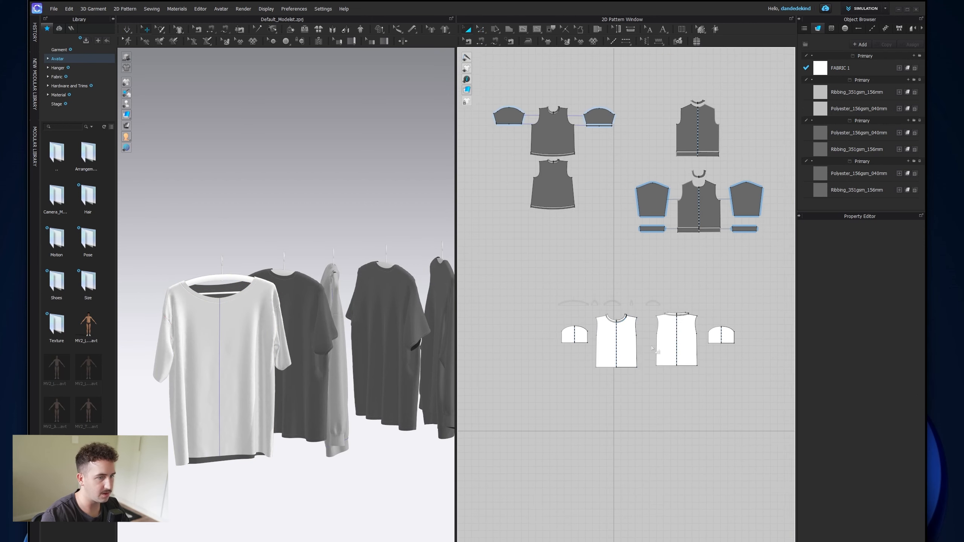
Step: Offset the hem edges of both white sleeves by 20 mm as internal lines, and cut and sew along them
{"action": "key", "text": "z"}
{"action": "left_click", "coordinate": [558, 338]}
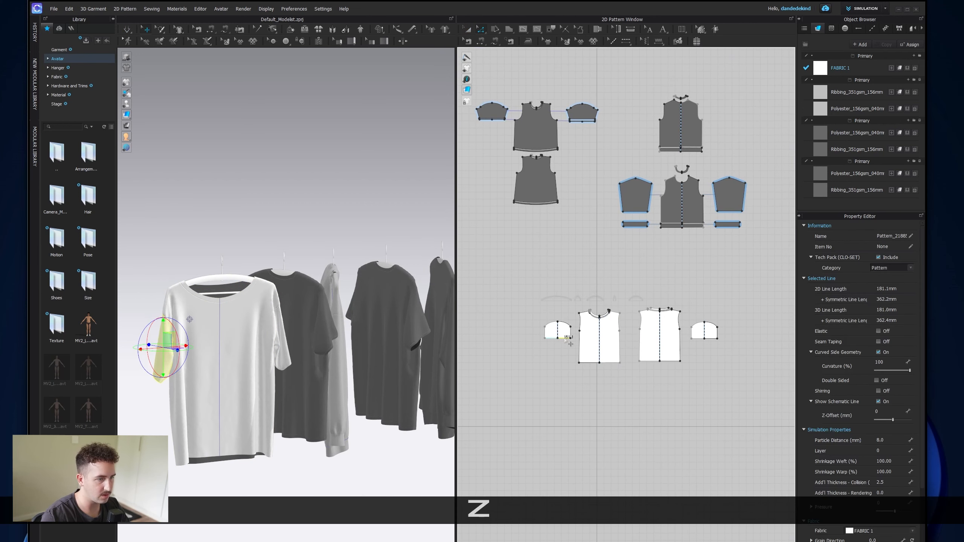
{"action": "left_click", "coordinate": [700, 340], "text": "shift"}
{"action": "right_click", "coordinate": [697, 336]}
{"action": "left_click", "coordinate": [748, 397]}
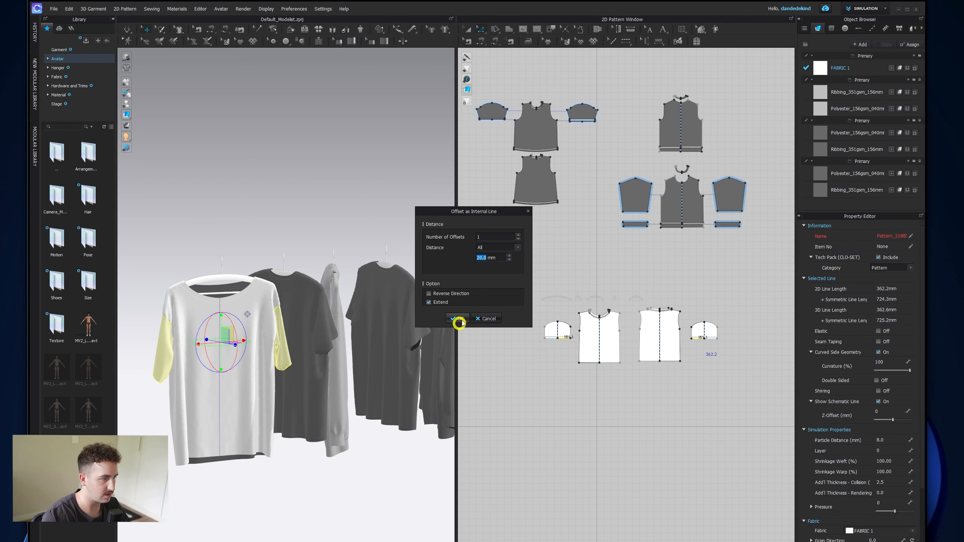
{"action": "left_click", "coordinate": [460, 321]}
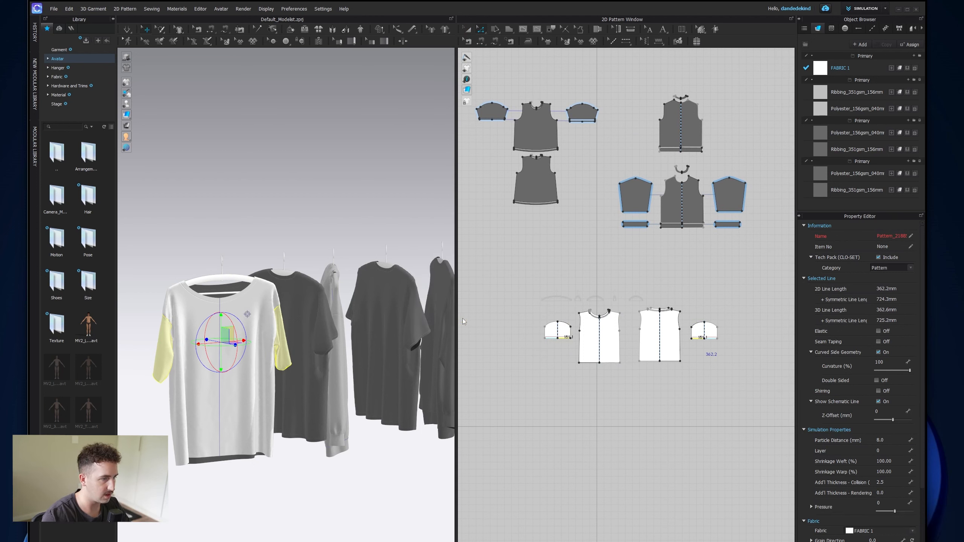
{"action": "right_click", "coordinate": [551, 337]}
{"action": "left_click", "coordinate": [586, 443]}
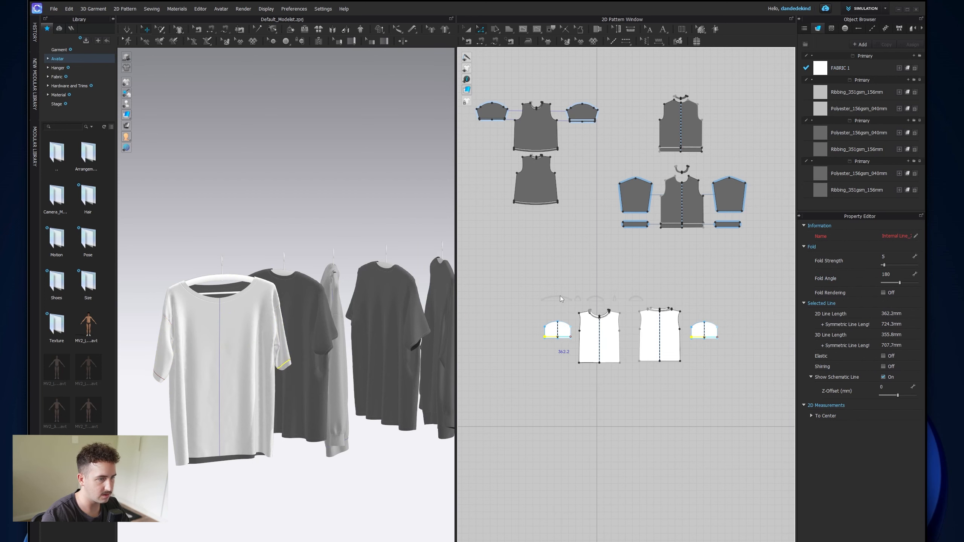
Step: Add the default topstitch along the front neckline seam of the white T-shirt, and inspect it on the garment
{"action": "scroll", "coordinate": [214, 273], "scroll_direction": "up", "scroll_amount": 4}
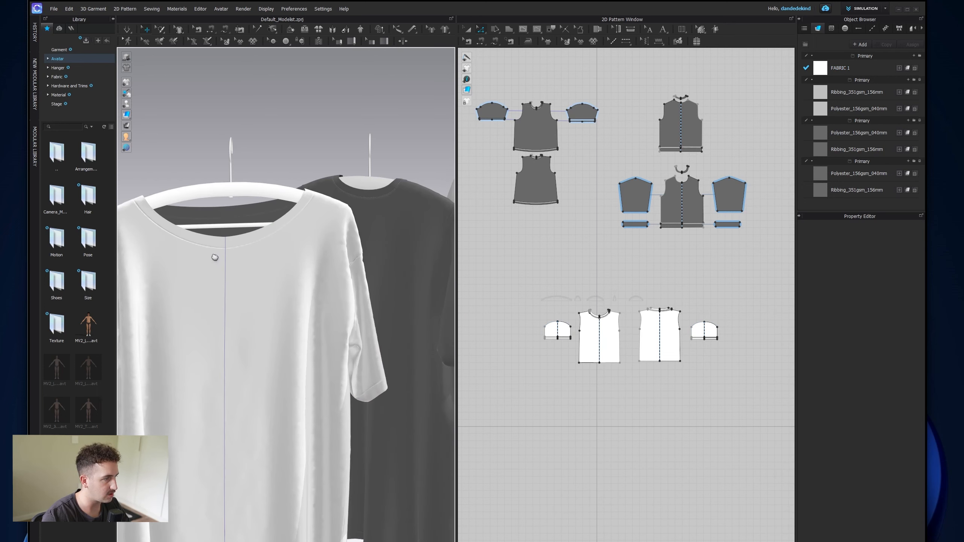
{"action": "right_click_drag", "start_coordinate": [215, 259], "coordinate": [230, 208]}
{"action": "left_click", "coordinate": [613, 42]}
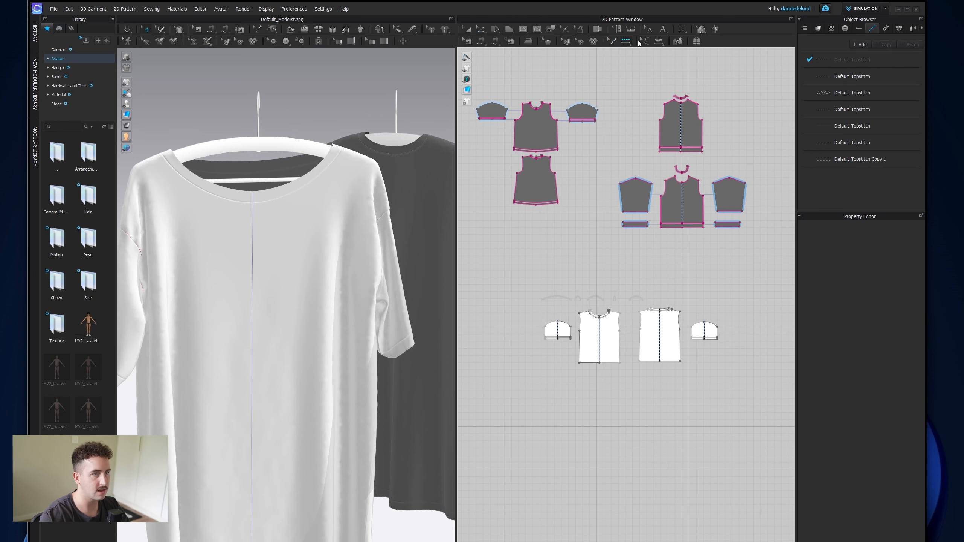
{"action": "scroll", "coordinate": [587, 319], "scroll_direction": "up", "scroll_amount": 5}
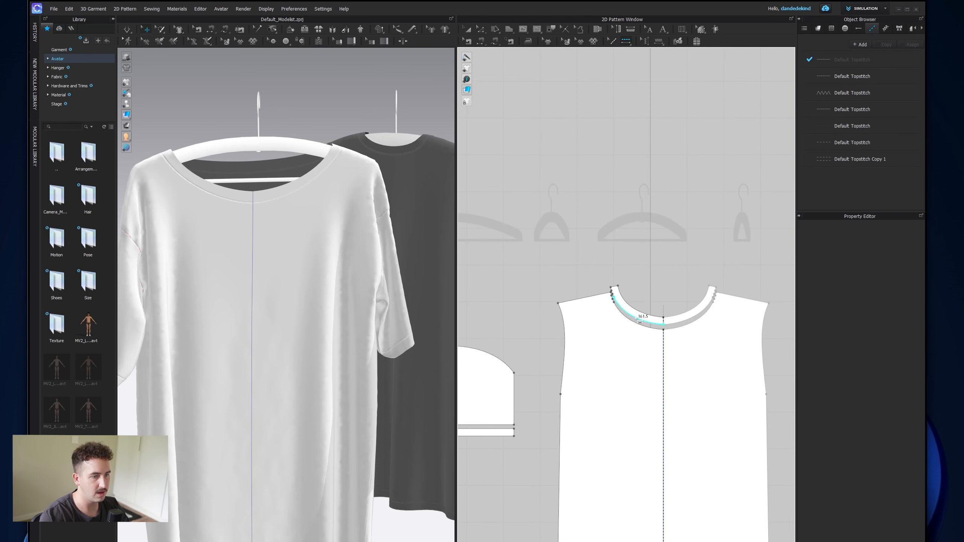
{"action": "left_click", "coordinate": [637, 323]}
{"action": "scroll", "coordinate": [639, 321], "scroll_direction": "up", "scroll_amount": 6}
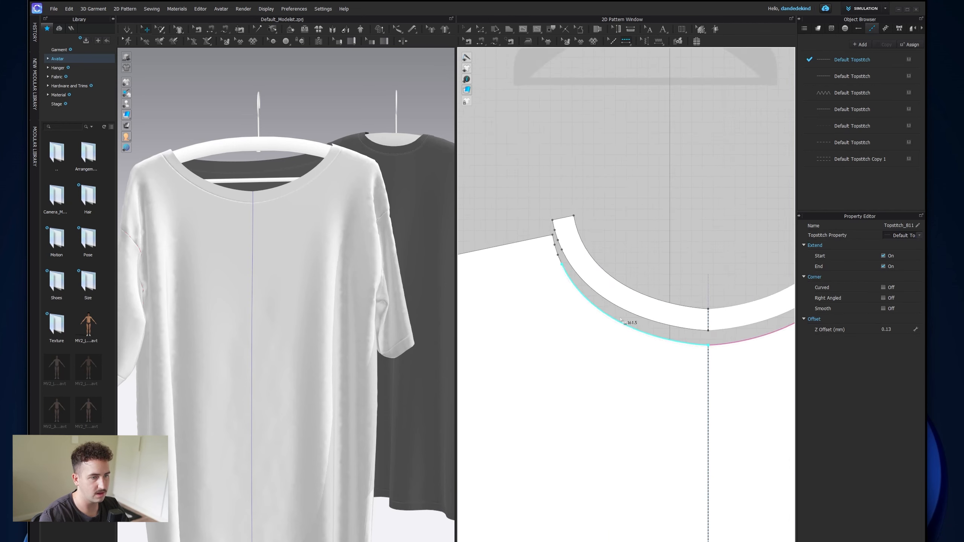
{"action": "left_click", "coordinate": [538, 237]}
{"action": "left_click", "coordinate": [532, 217]}
{"action": "scroll", "coordinate": [638, 309], "scroll_direction": "down", "scroll_amount": 5}
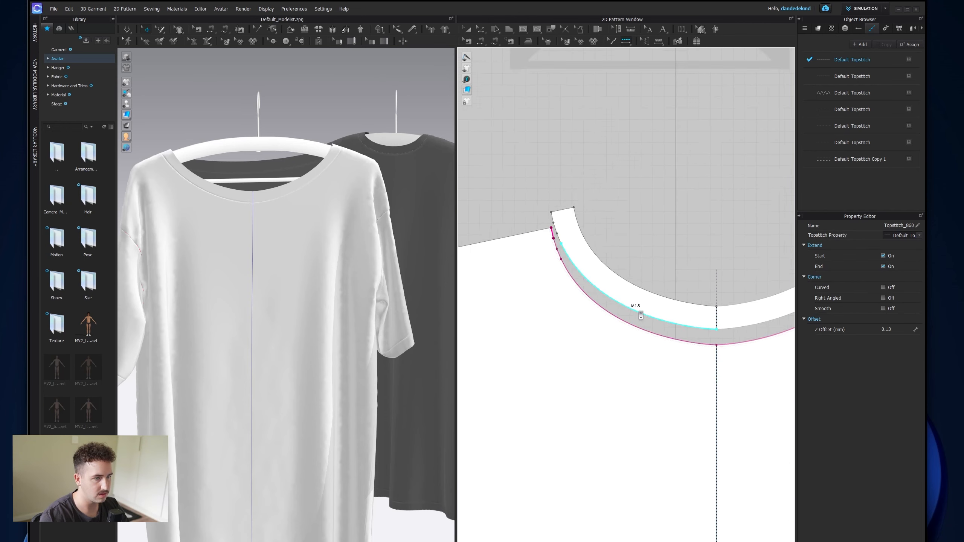
{"action": "scroll", "coordinate": [217, 170], "scroll_direction": "up", "scroll_amount": 4}
{"action": "middle_click_drag", "start_coordinate": [217, 169], "coordinate": [207, 230]}
{"action": "scroll", "coordinate": [207, 231], "scroll_direction": "up", "scroll_amount": 4}
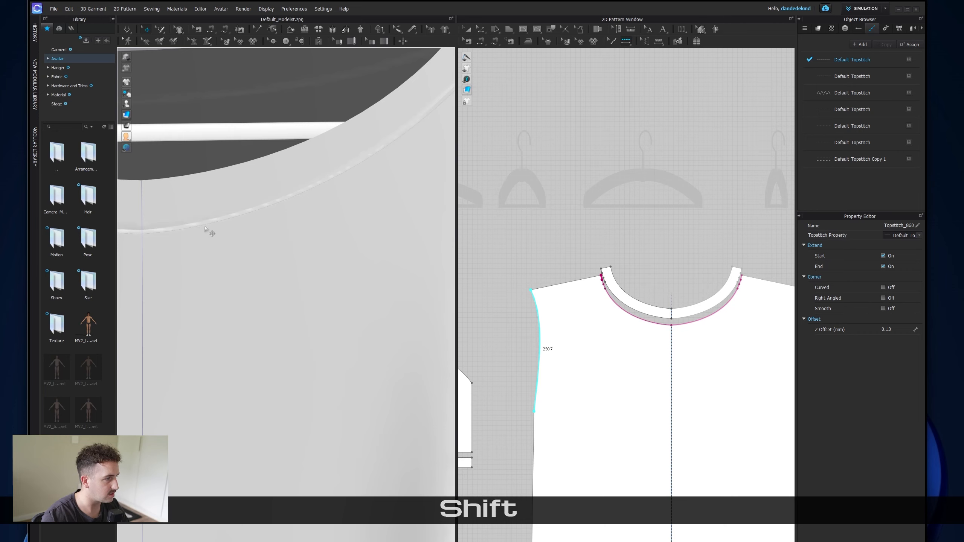
Step: Topstitch the hem edge and cuff seam of the sleeve beside the front panel
{"action": "scroll", "coordinate": [650, 304], "scroll_direction": "down", "scroll_amount": 4}
{"action": "left_click", "coordinate": [566, 365]}
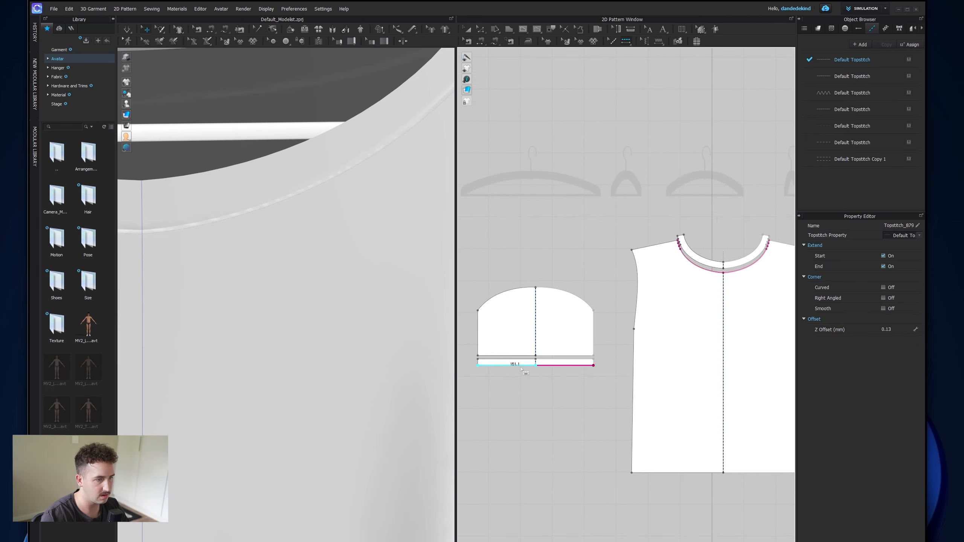
{"action": "left_click", "coordinate": [516, 356]}
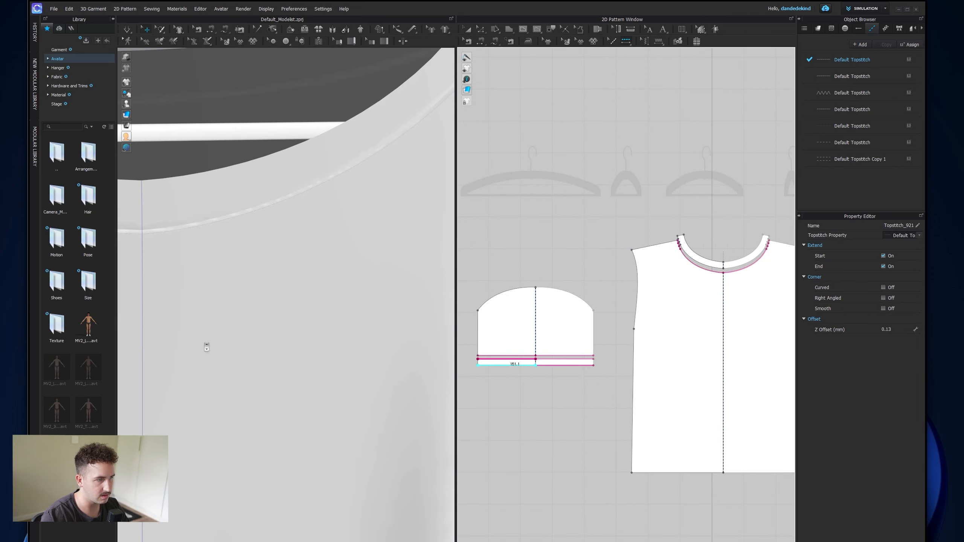
{"action": "key", "text": "ctrl+z"}
Step: Topstitch the neckband edges, armholes and front side seams of the white T-shirt's body panels
{"action": "left_click", "coordinate": [550, 252]}
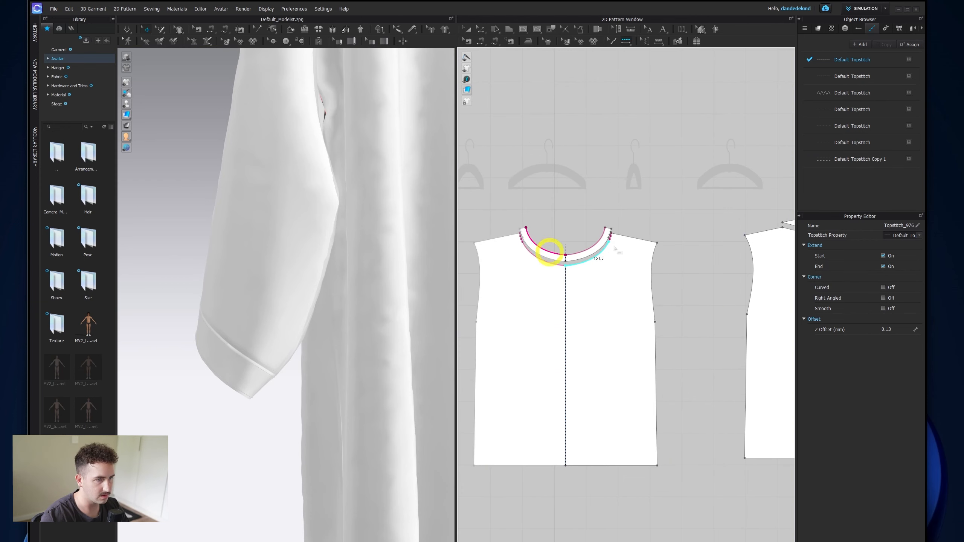
{"action": "key", "text": "ctrl+z"}
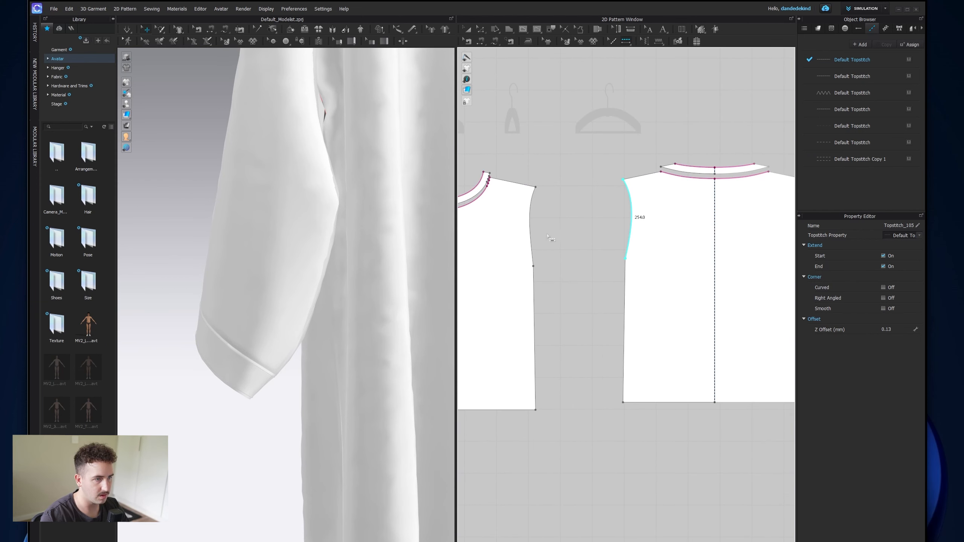
{"action": "left_click", "coordinate": [531, 239]}
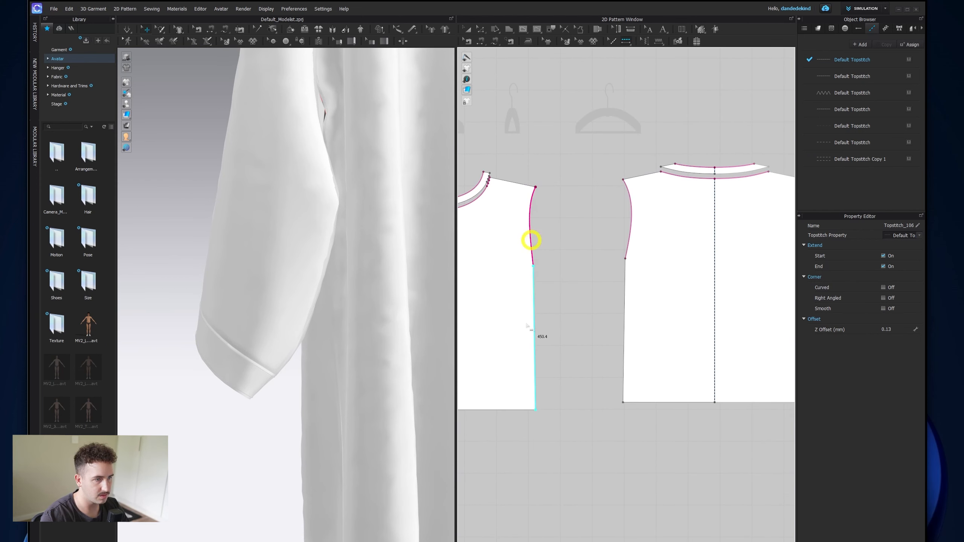
{"action": "left_click", "coordinate": [585, 308]}
{"action": "left_click", "coordinate": [586, 299]}
{"action": "scroll", "coordinate": [637, 325], "scroll_direction": "down", "scroll_amount": 4}
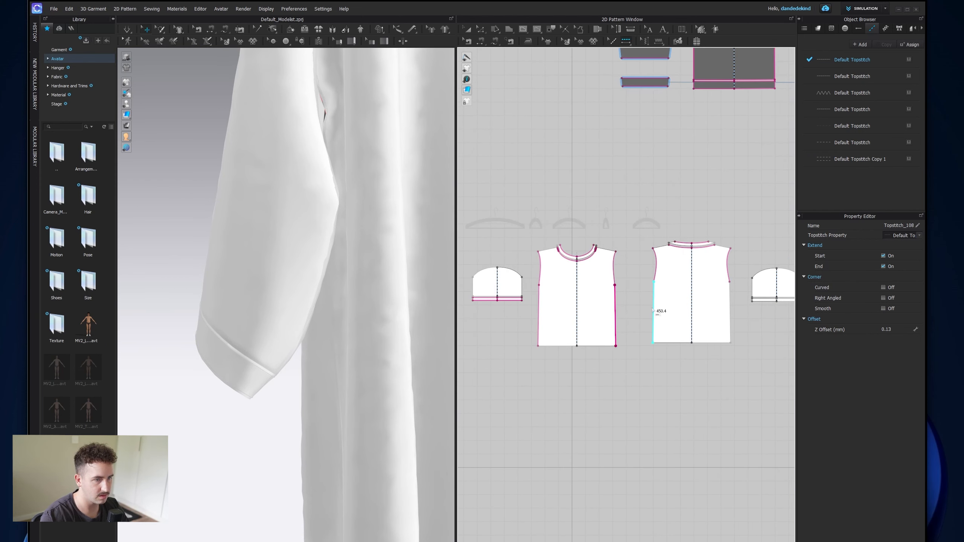
Step: Topstitch the back panel's bottom hem and the hem and cuff seam of the sleeve beside the back panel
{"action": "left_click", "coordinate": [673, 344]}
{"action": "middle_click_drag", "start_coordinate": [695, 334], "coordinate": [616, 341]}
{"action": "middle_click_drag", "start_coordinate": [688, 305], "coordinate": [694, 293]}
{"action": "left_click", "coordinate": [690, 296]}
{"action": "left_click", "coordinate": [690, 292]}
Step: Topstitch the front panel's outer side edge and the underarm edge of the sleeve beside the back panel
{"action": "middle_click_drag", "start_coordinate": [543, 272], "coordinate": [628, 267]}
{"action": "left_click", "coordinate": [548, 293]}
{"action": "middle_click_drag", "start_coordinate": [384, 227], "coordinate": [291, 276]}
{"action": "scroll", "coordinate": [329, 252], "scroll_direction": "down", "scroll_amount": 2}
{"action": "scroll", "coordinate": [281, 300], "scroll_direction": "down", "scroll_amount": 4}
{"action": "middle_click_drag", "start_coordinate": [653, 278], "coordinate": [526, 281]}
{"action": "left_click", "coordinate": [661, 290]}
Step: Simulate the topstitched white T-shirt on its hanger and inspect the whole garment
{"action": "middle_click_drag", "start_coordinate": [378, 270], "coordinate": [273, 296]}
{"action": "left_click", "coordinate": [129, 29]}
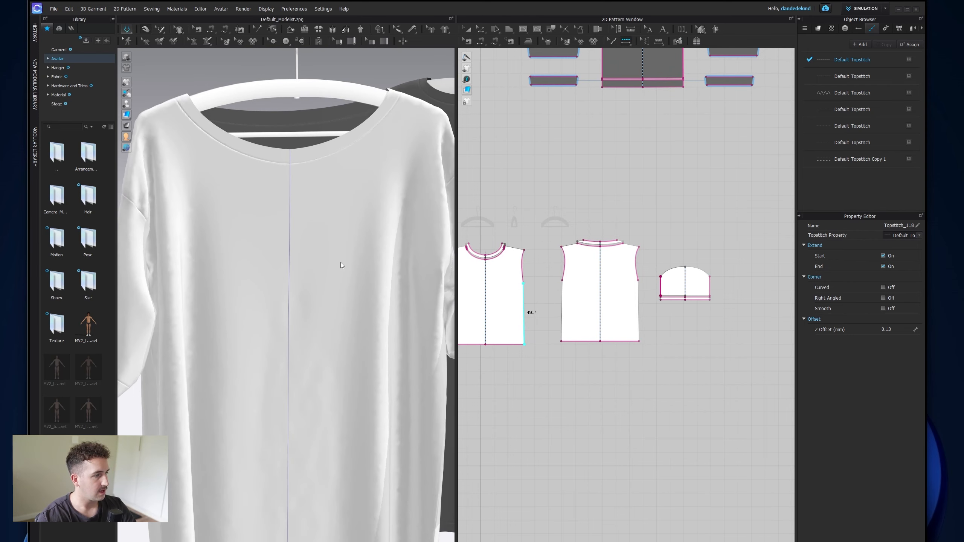
{"action": "left_click", "coordinate": [128, 31]}
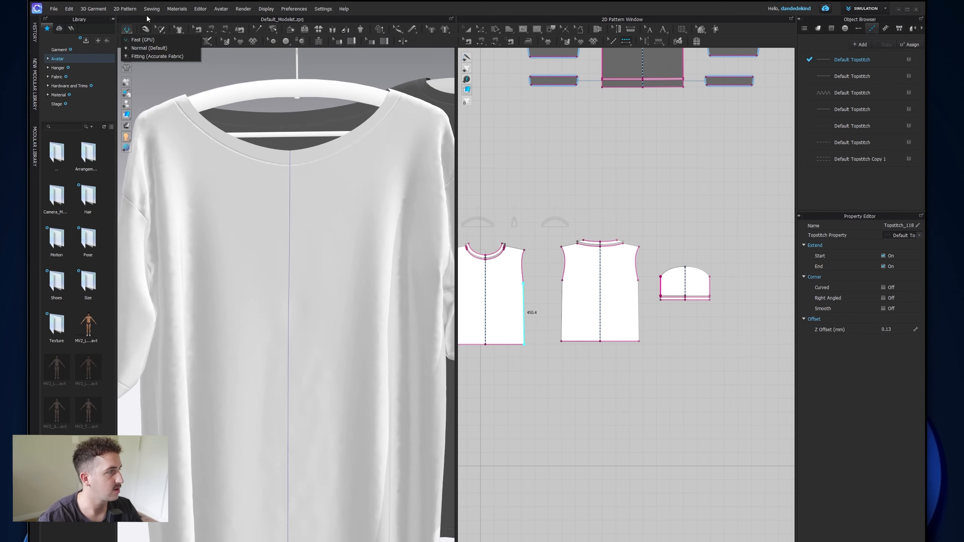
{"action": "scroll", "coordinate": [321, 270], "scroll_direction": "down", "scroll_amount": 5}
{"action": "middle_click_drag", "start_coordinate": [369, 366], "coordinate": [327, 355]}
Step: Offset the bottom hem edges of the white front and back panels as internal lines
{"action": "middle_click_drag", "start_coordinate": [516, 352], "coordinate": [616, 329]}
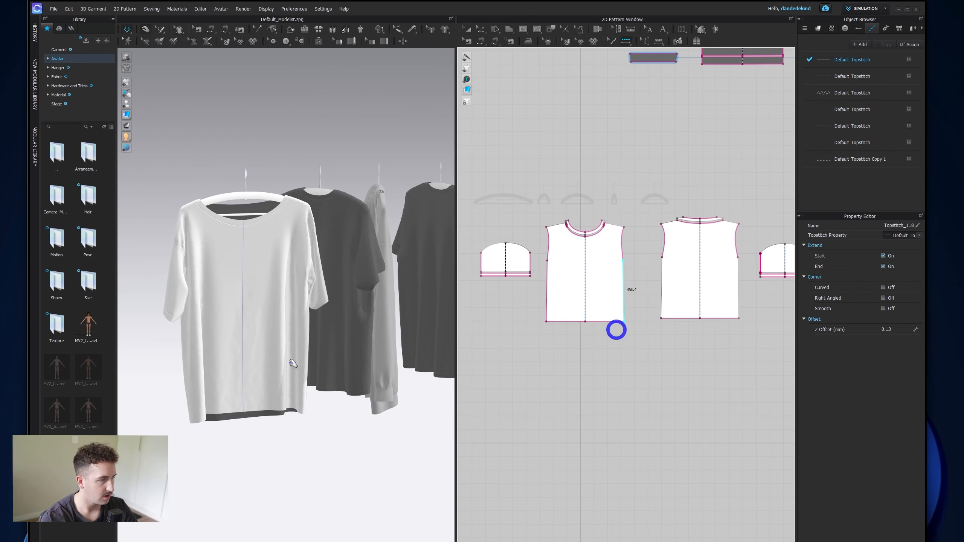
{"action": "key", "text": "z"}
{"action": "left_click", "coordinate": [574, 321]}
{"action": "left_click", "coordinate": [683, 318], "text": "shift"}
{"action": "right_click", "coordinate": [682, 320]}
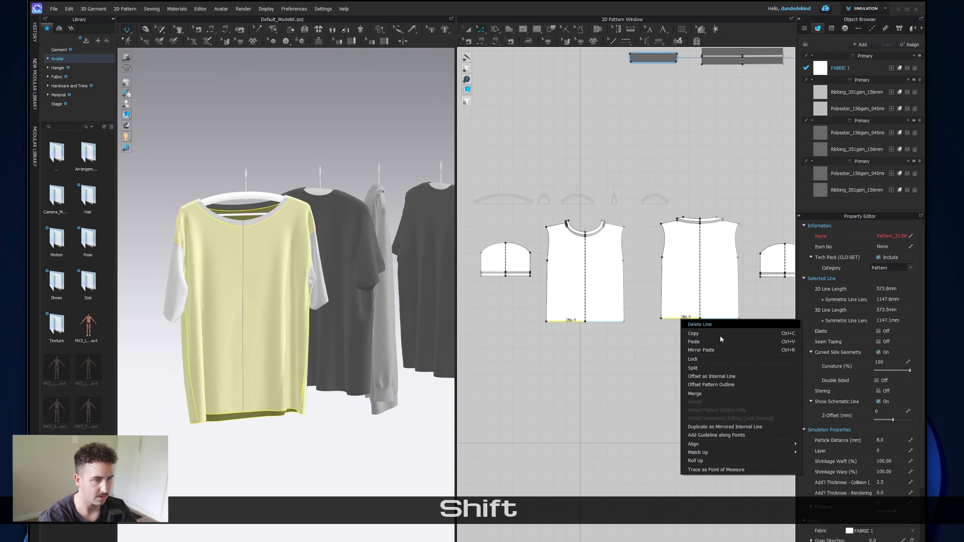
{"action": "left_click", "coordinate": [728, 376]}
{"action": "left_click", "coordinate": [479, 318]}
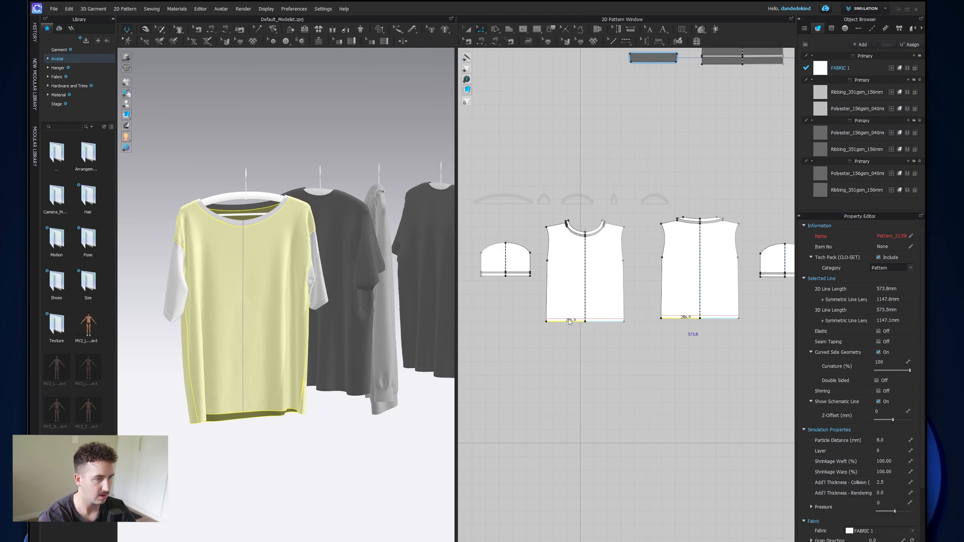
Step: Cut and sew the front panel along its hem's internal line, and topstitch the resulting hem seam
{"action": "left_click", "coordinate": [574, 321]}
{"action": "right_click", "coordinate": [576, 320]}
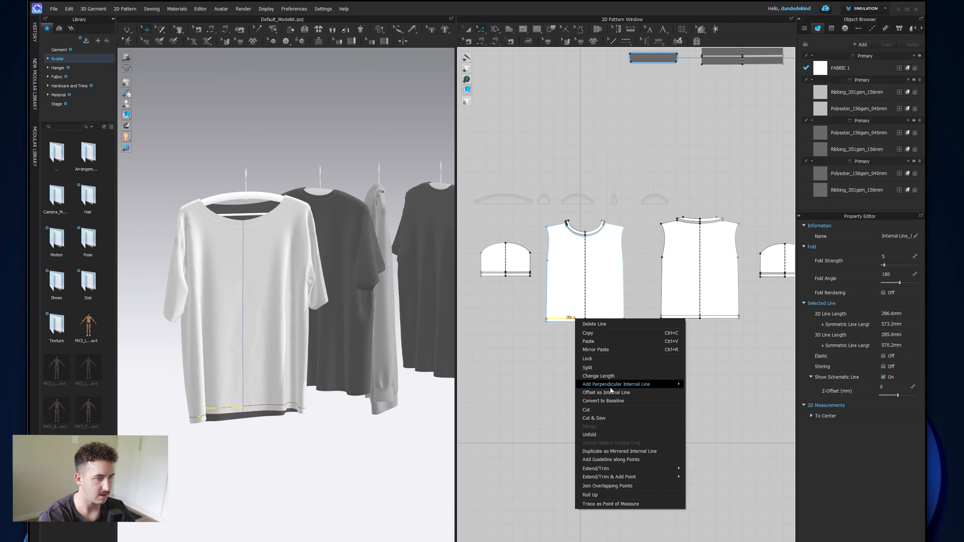
{"action": "left_click", "coordinate": [618, 416]}
{"action": "left_click", "coordinate": [626, 41]}
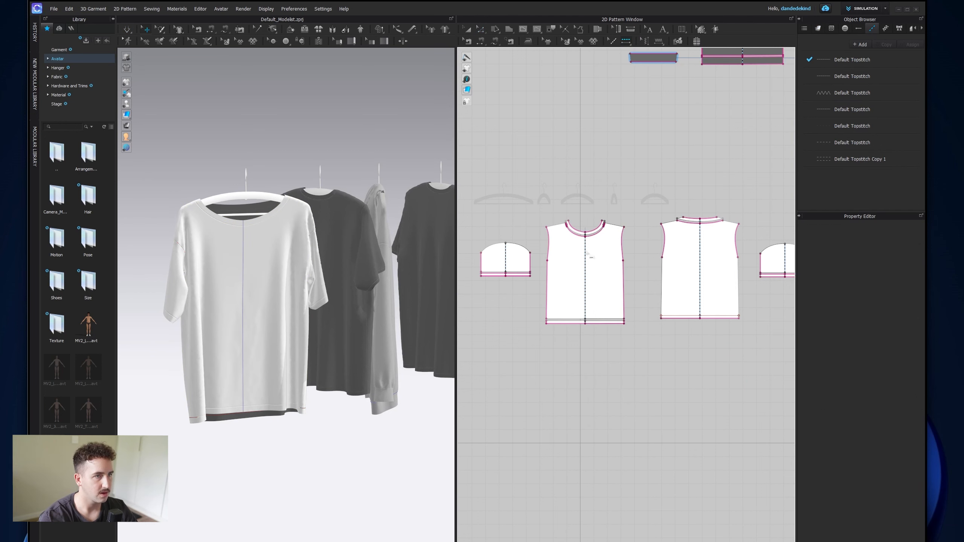
{"action": "left_click", "coordinate": [584, 322]}
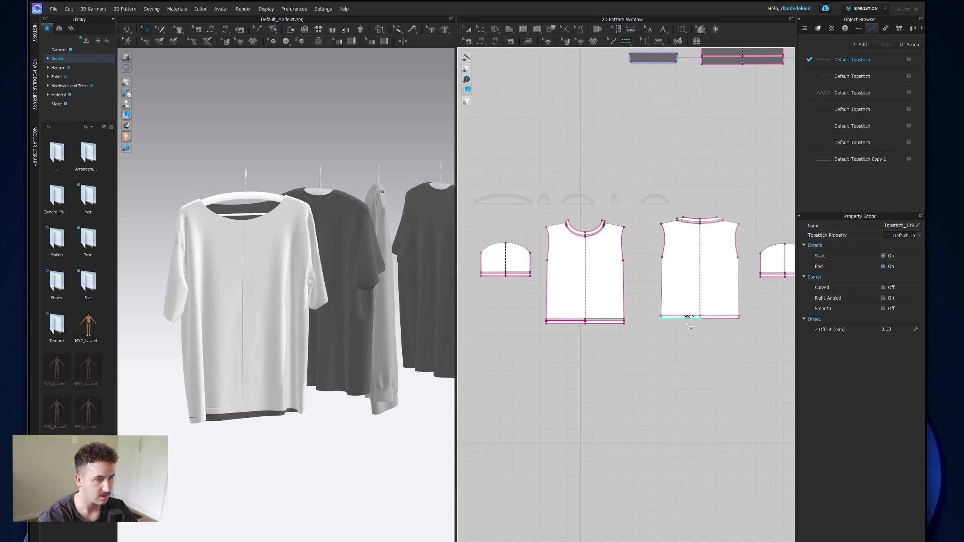
Step: Cut and sew the back panel along its hem's internal line, and topstitch the resulting hem seam
{"action": "key", "text": "z"}
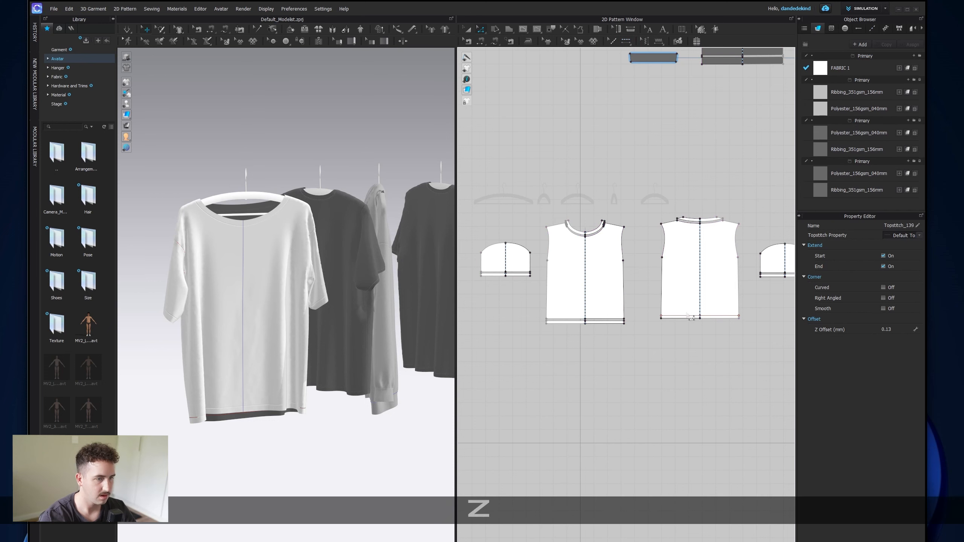
{"action": "left_click", "coordinate": [681, 316]}
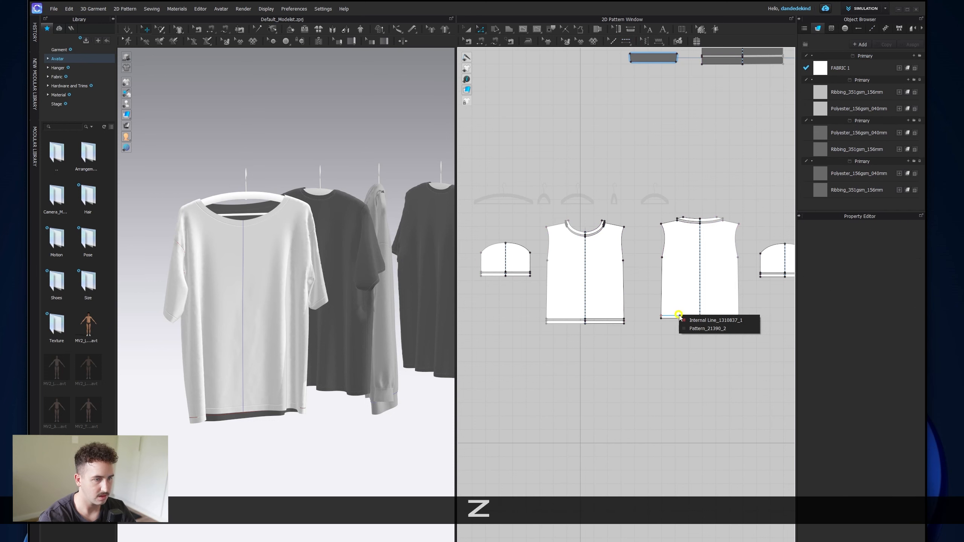
{"action": "left_click", "coordinate": [682, 316]}
{"action": "right_click", "coordinate": [682, 316]}
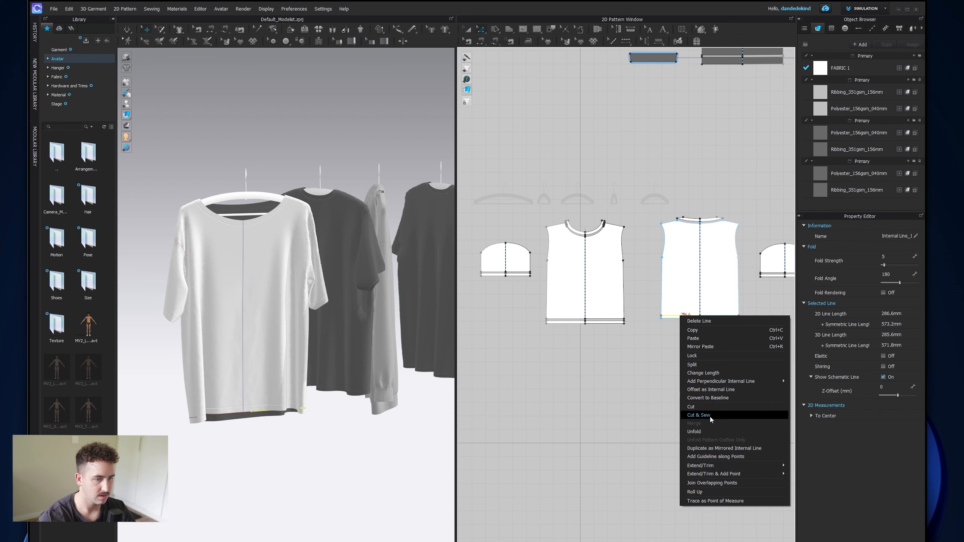
{"action": "left_click", "coordinate": [708, 415]}
{"action": "left_click", "coordinate": [626, 42]}
{"action": "left_click", "coordinate": [680, 319]}
Step: Select the pattern pieces of all garments and assign FABRIC 1 to them
{"action": "left_click", "coordinate": [469, 28]}
{"action": "scroll", "coordinate": [375, 258], "scroll_direction": "down", "scroll_amount": 3}
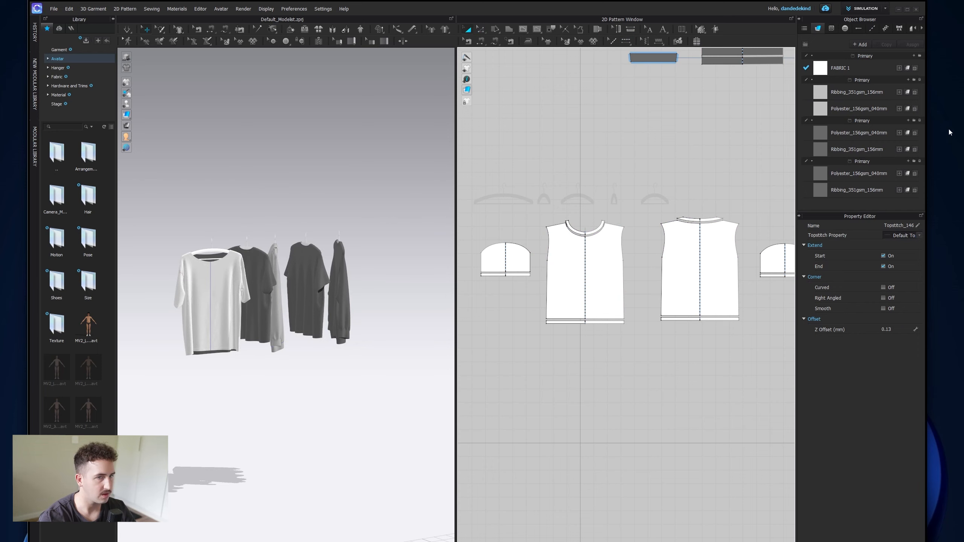
{"action": "scroll", "coordinate": [659, 225], "scroll_direction": "down", "scroll_amount": 7}
{"action": "middle_click_drag", "start_coordinate": [666, 221], "coordinate": [587, 272]}
{"action": "left_click", "coordinate": [867, 72]}
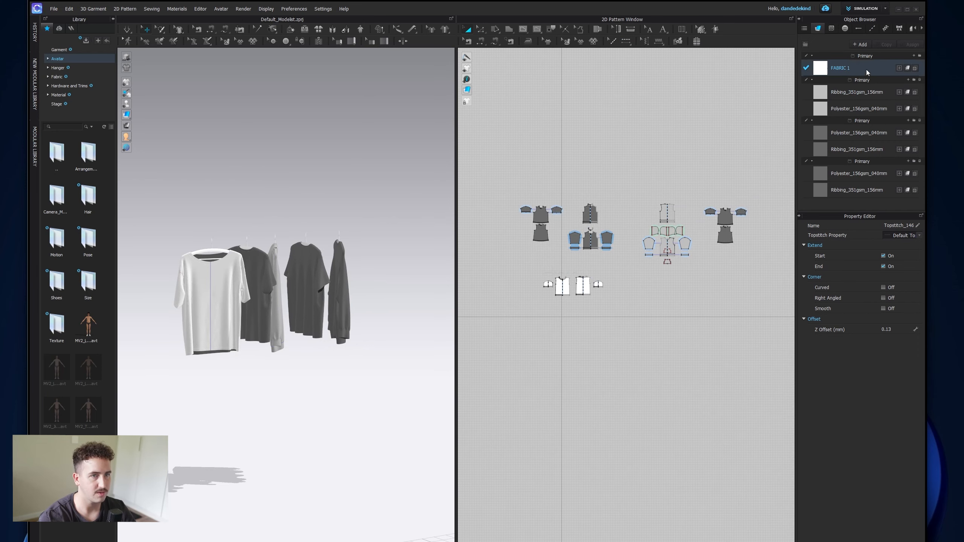
{"action": "left_click_drag", "start_coordinate": [770, 173], "coordinate": [506, 351]}
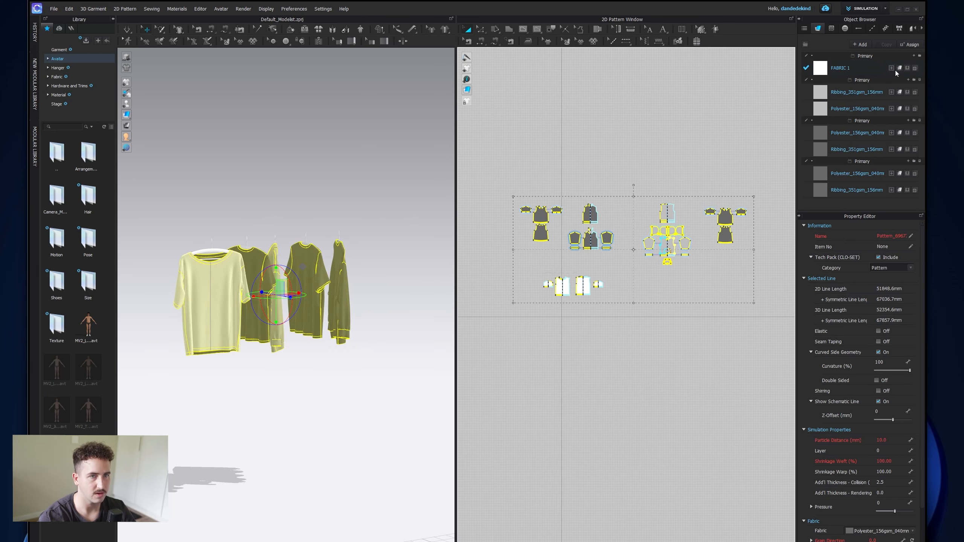
{"action": "left_click", "coordinate": [765, 141]}
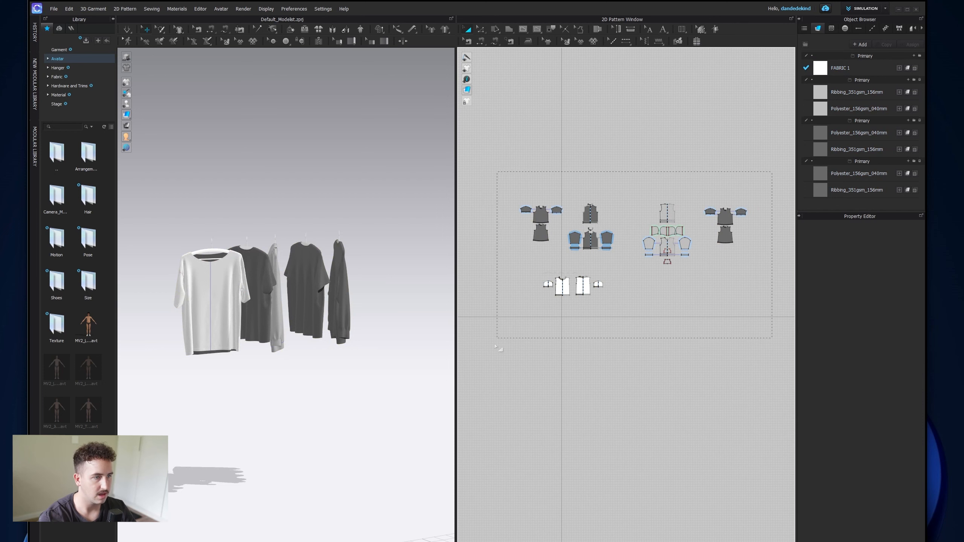
{"action": "left_click_drag", "start_coordinate": [496, 347], "coordinate": [497, 346]}
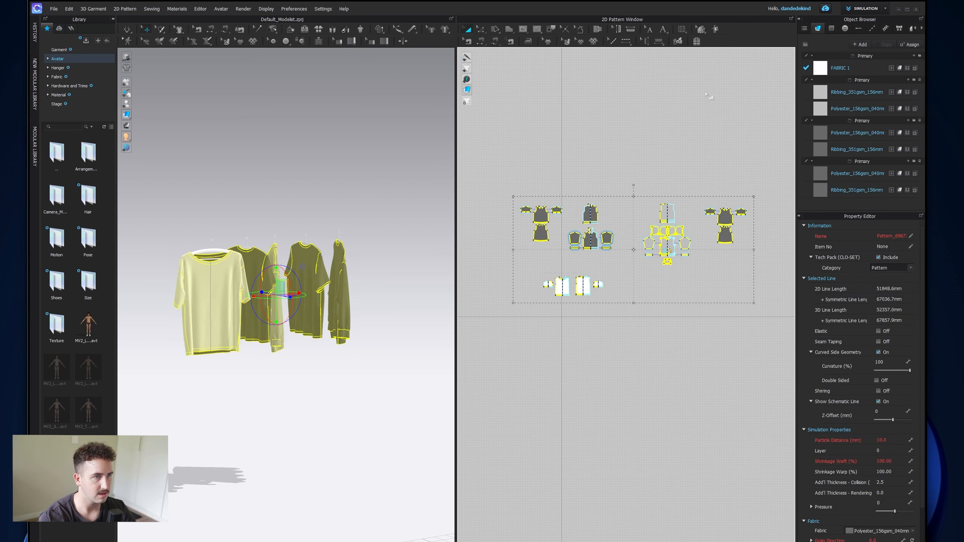
{"action": "left_click", "coordinate": [907, 69]}
{"action": "left_click", "coordinate": [679, 153]}
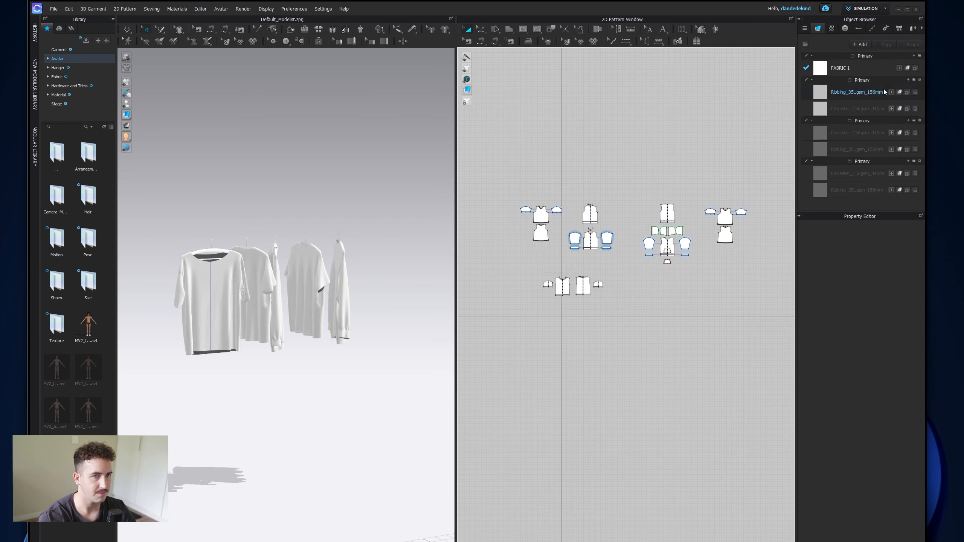
Step: Delete all unused ribbing and polyester fabrics, and open the properties of FABRIC 1
{"action": "left_click", "coordinate": [916, 93]}
{"action": "left_click", "coordinate": [915, 94]}
{"action": "left_click", "coordinate": [915, 101]}
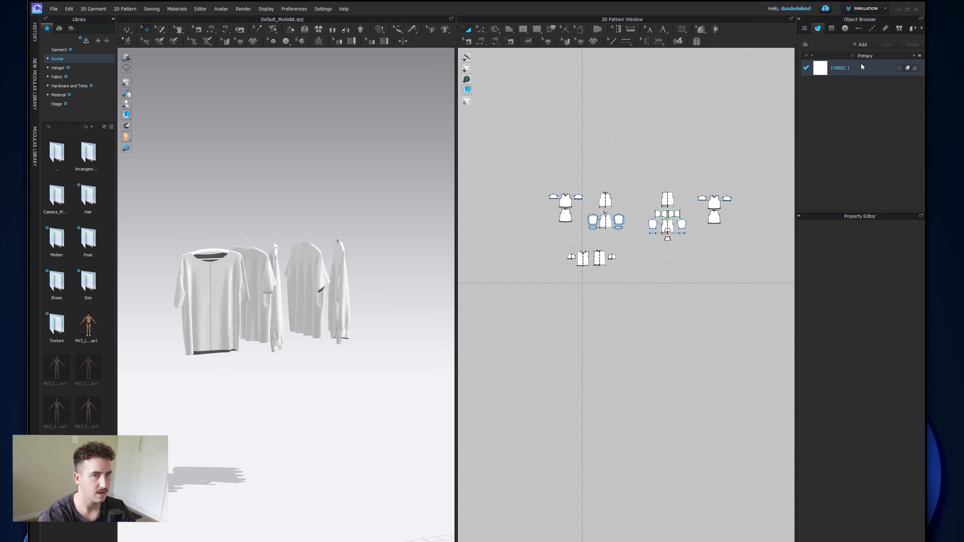
{"action": "left_click", "coordinate": [861, 66]}
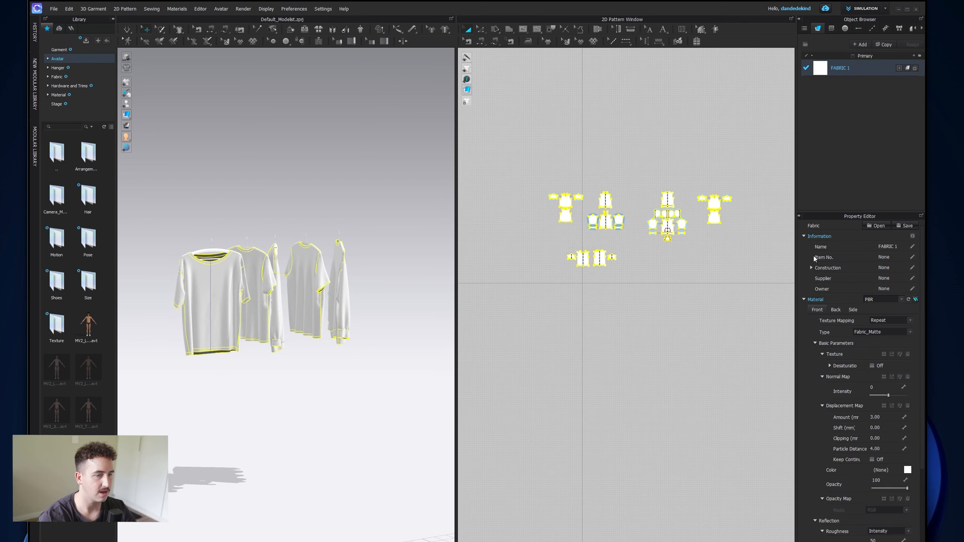
Step: Apply the Cotton_Terry_Cloth physical property preset to FABRIC 1 and simulate the hanging garments
{"action": "scroll", "coordinate": [841, 401], "scroll_direction": "down", "scroll_amount": 3}
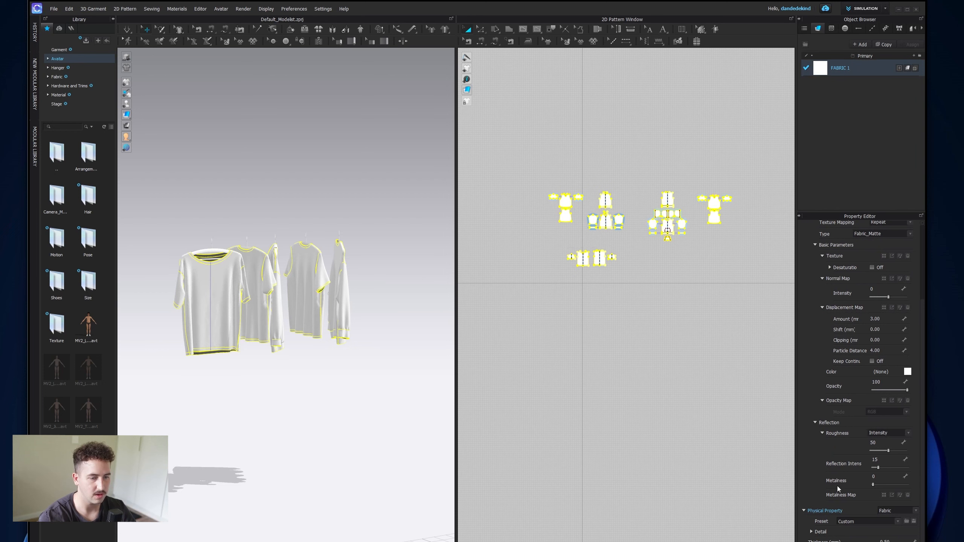
{"action": "left_click", "coordinate": [897, 522]}
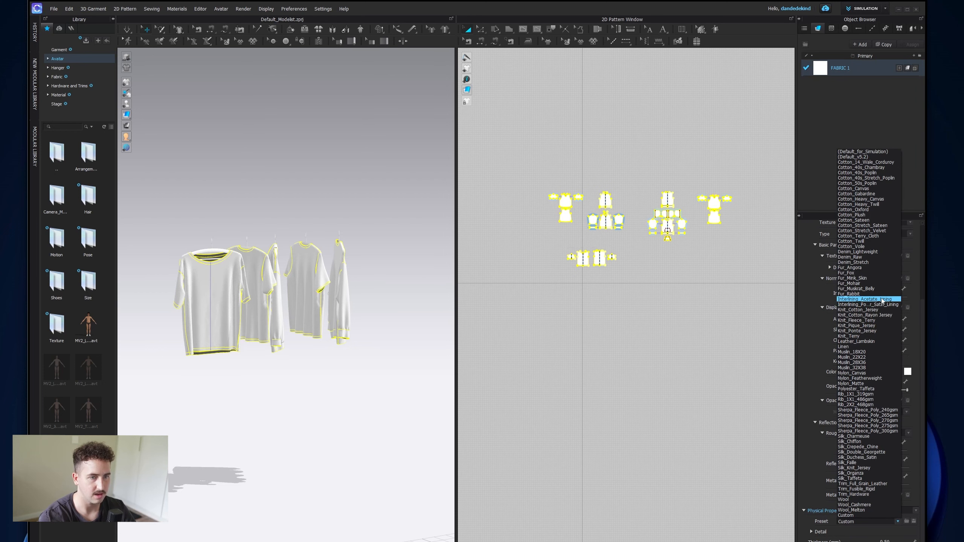
{"action": "left_click", "coordinate": [889, 235]}
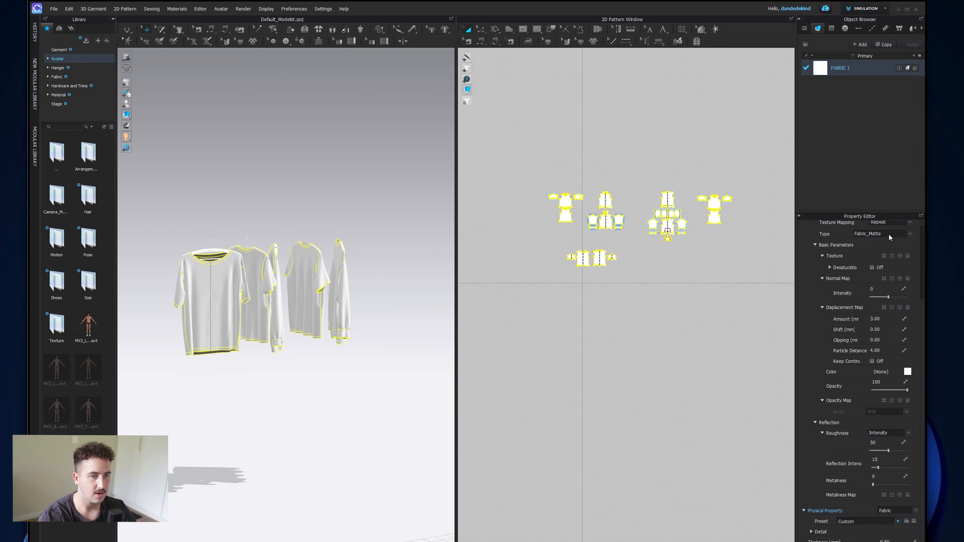
{"action": "left_click", "coordinate": [123, 29]}
{"action": "left_click", "coordinate": [148, 40]}
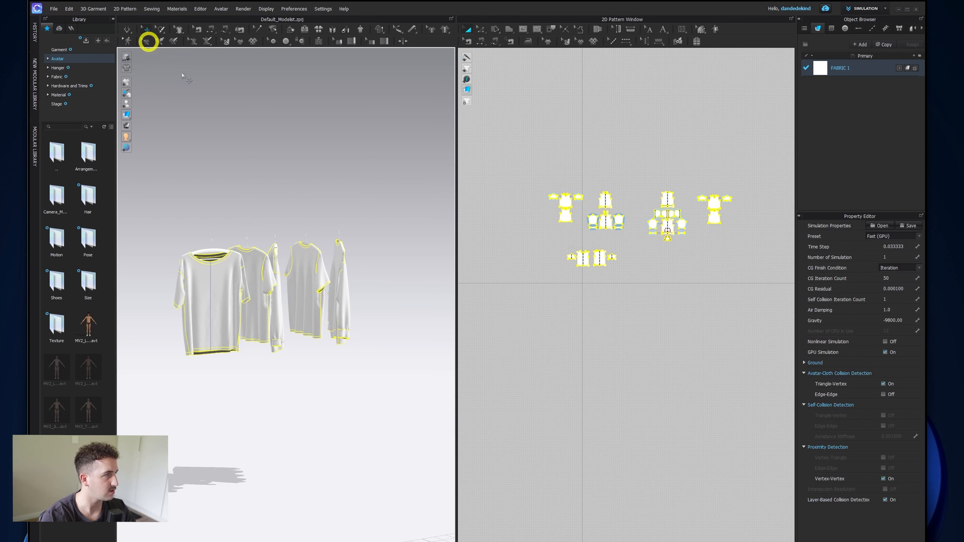
{"action": "left_click", "coordinate": [127, 30]}
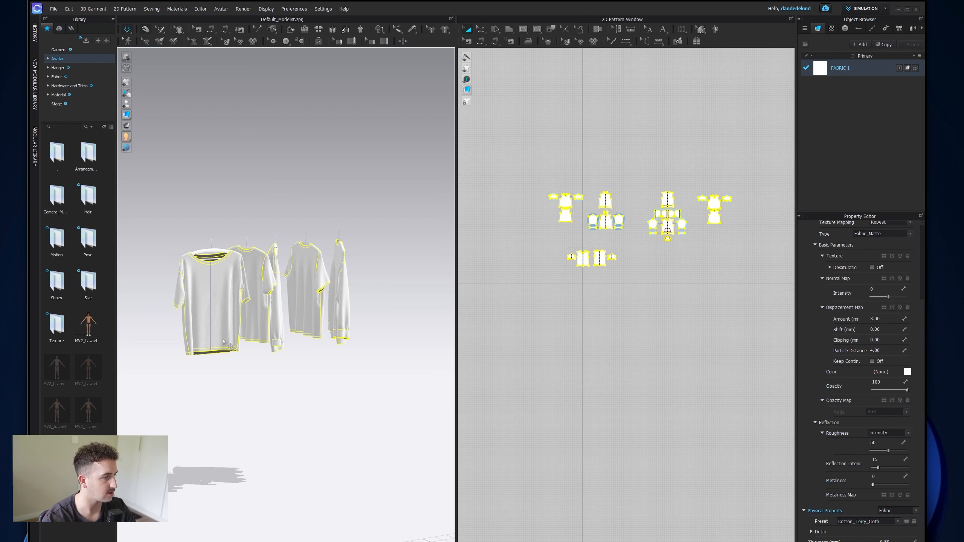
{"action": "mouse_move", "coordinate": [280, 371]}
{"action": "right_mouse_down"}
{"action": "mouse_move", "coordinate": [321, 377]}
{"action": "mouse_move", "coordinate": [278, 382]}
{"action": "right_mouse_up"}
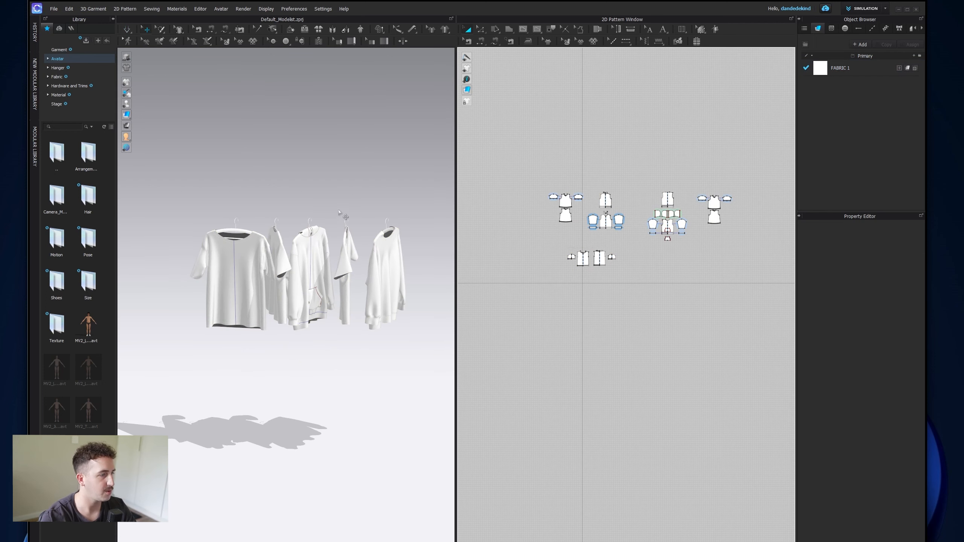
{"action": "right_click_drag", "start_coordinate": [340, 211], "coordinate": [363, 212]}
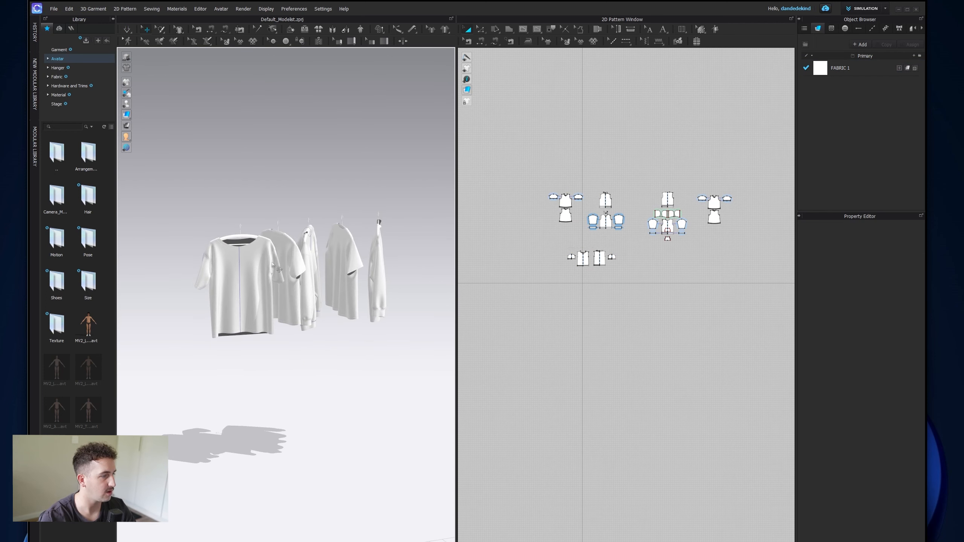
Step: Switch to the animation workspace and delete the existing hanger avatar
{"action": "left_click", "coordinate": [869, 11]}
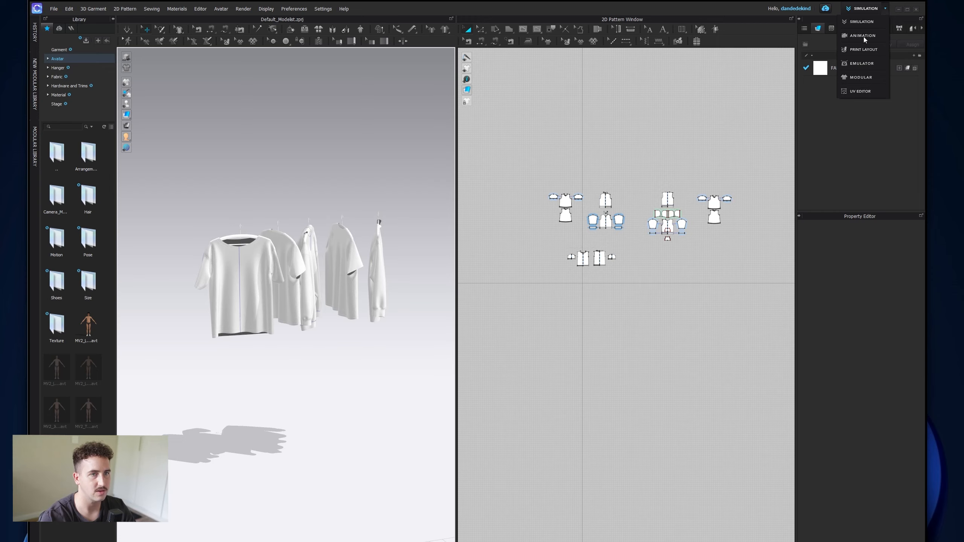
{"action": "left_click", "coordinate": [864, 35]}
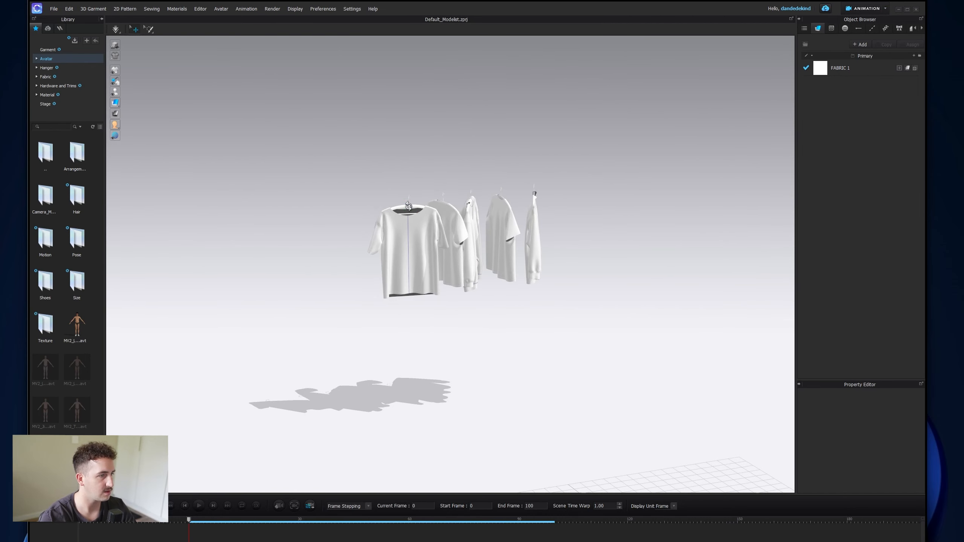
{"action": "right_click", "coordinate": [409, 207]}
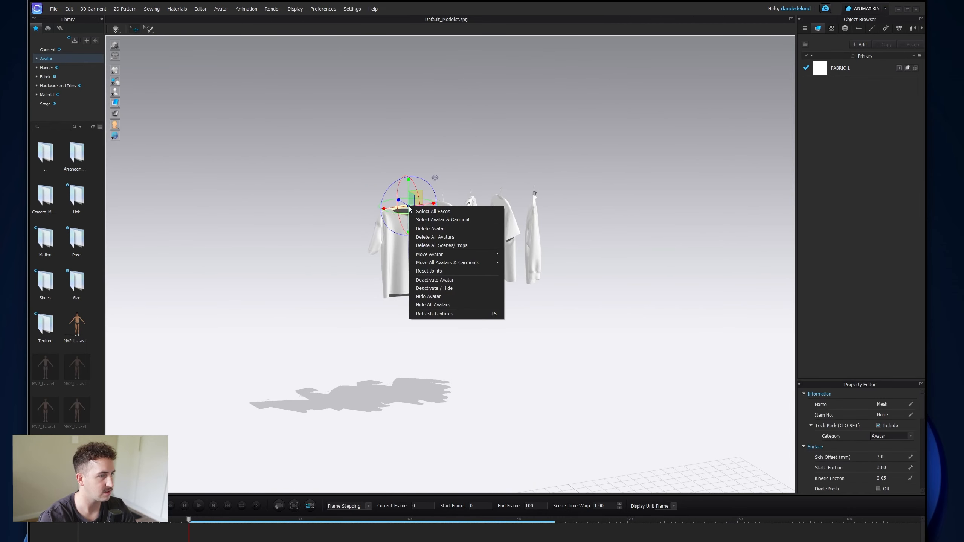
{"action": "left_click", "coordinate": [426, 231]}
Step: Import the Alembic file Animation.abc with load type Add so the animated hangers join the scene
{"action": "left_click", "coordinate": [53, 10]}
{"action": "mouse_move", "coordinate": [106, 75]}
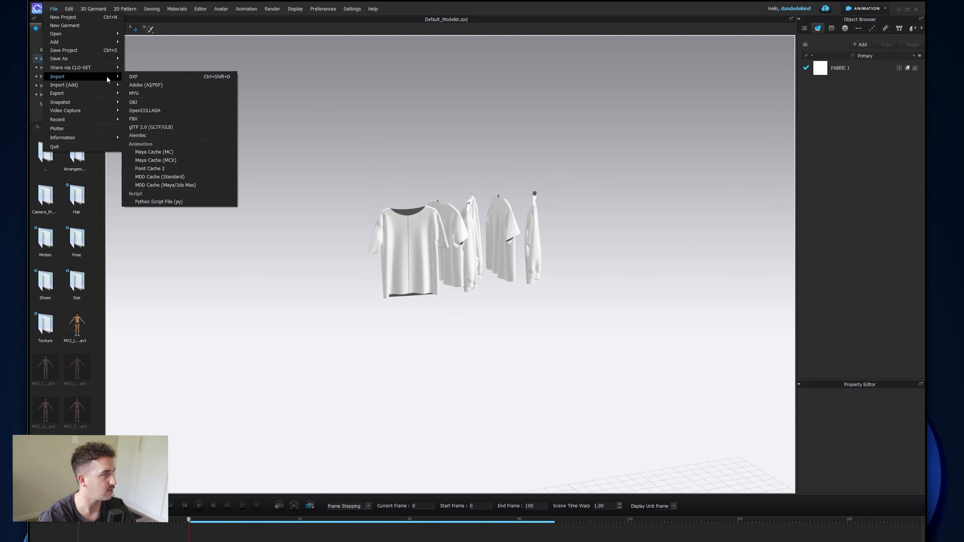
{"action": "left_click", "coordinate": [168, 134]}
{"action": "left_click", "coordinate": [153, 64]}
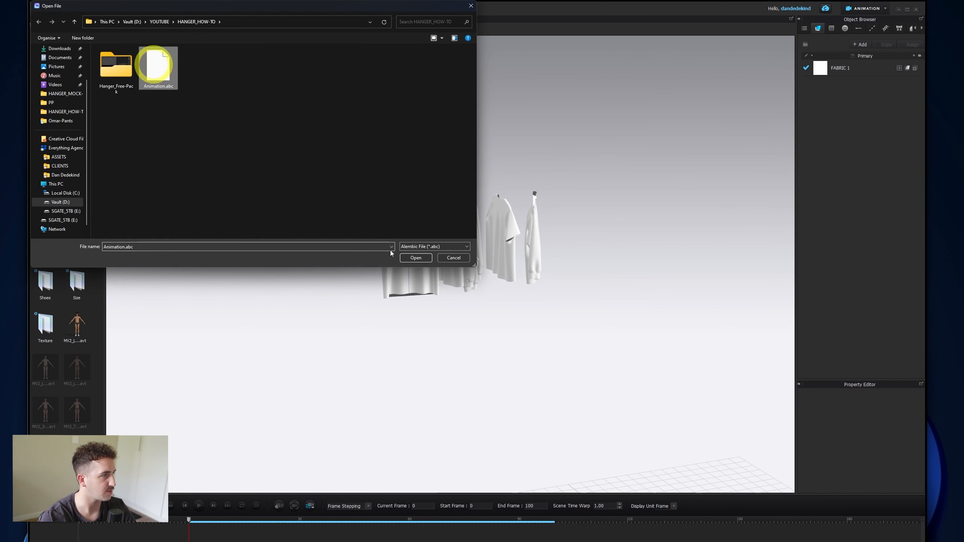
{"action": "left_click", "coordinate": [416, 258]}
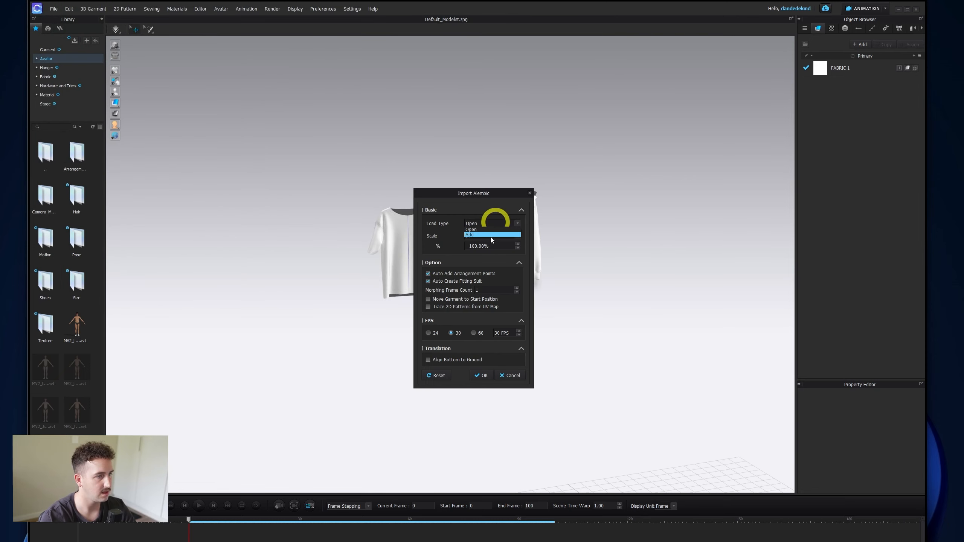
{"action": "left_click", "coordinate": [484, 361]}
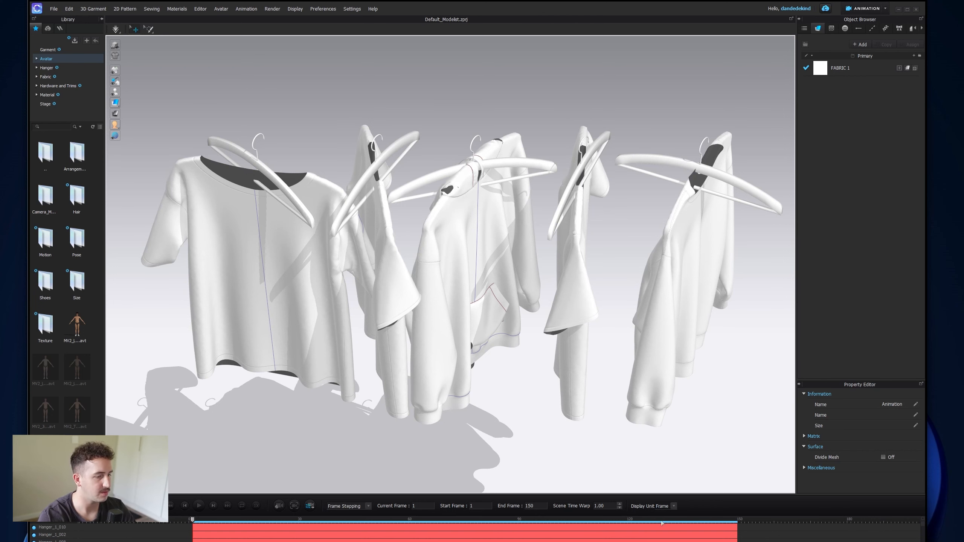
{"action": "right_click_drag", "start_coordinate": [522, 287], "coordinate": [564, 252]}
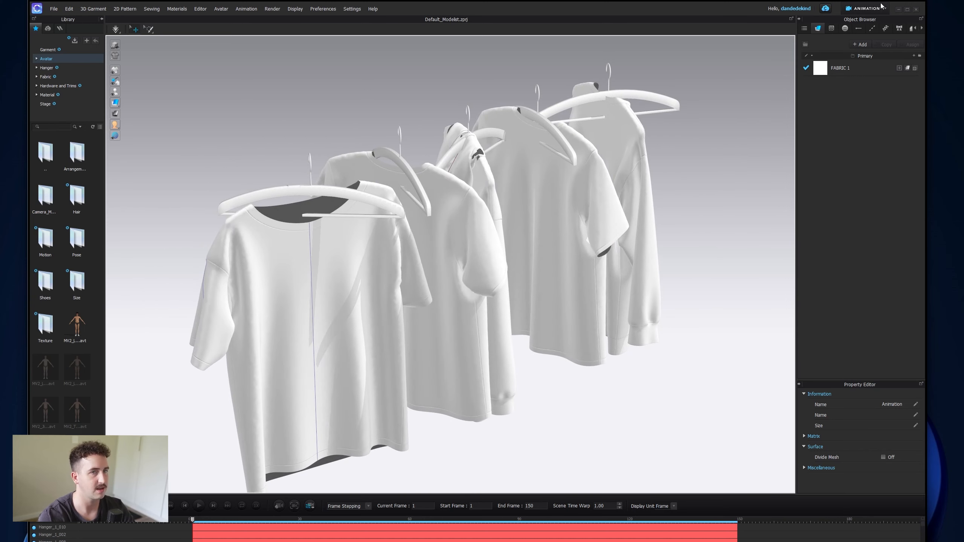
Step: Compare how the garments line up with the animated hangers in the simulation and animation workspaces
{"action": "left_click", "coordinate": [864, 9]}
{"action": "left_click", "coordinate": [863, 22]}
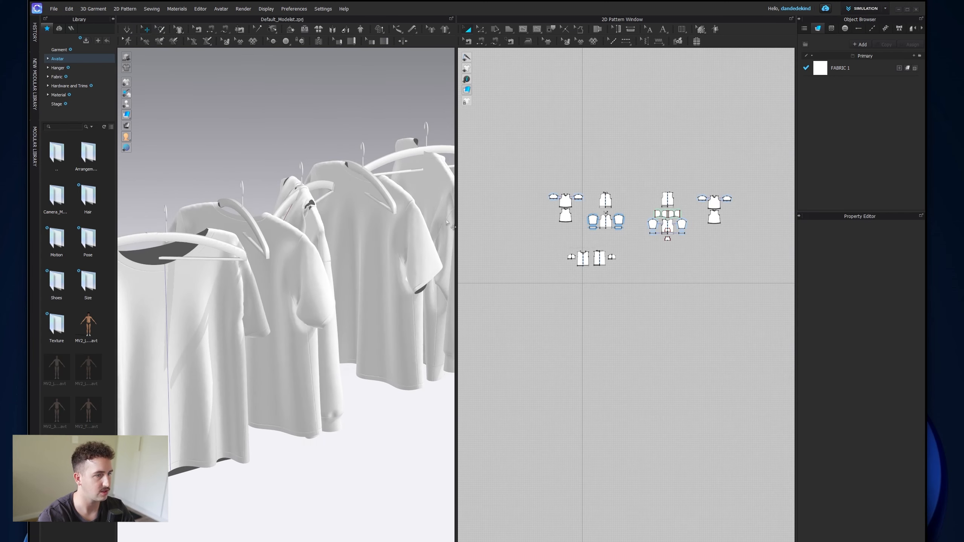
{"action": "right_click_drag", "start_coordinate": [287, 221], "coordinate": [406, 171]}
{"action": "left_click_drag", "start_coordinate": [538, 172], "coordinate": [583, 236]}
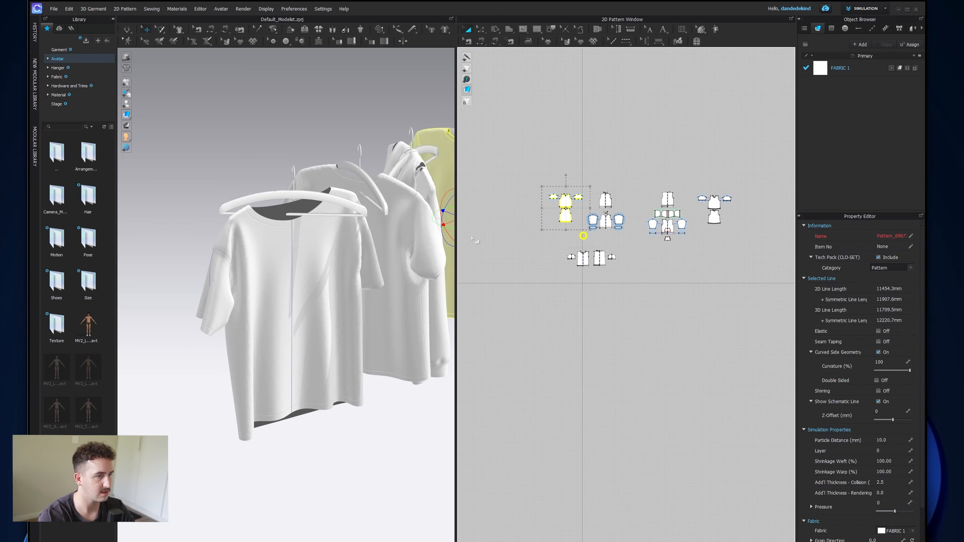
{"action": "right_click_drag", "start_coordinate": [348, 237], "coordinate": [255, 279]}
{"action": "right_click_drag", "start_coordinate": [366, 218], "coordinate": [279, 270]}
{"action": "left_click", "coordinate": [870, 5]}
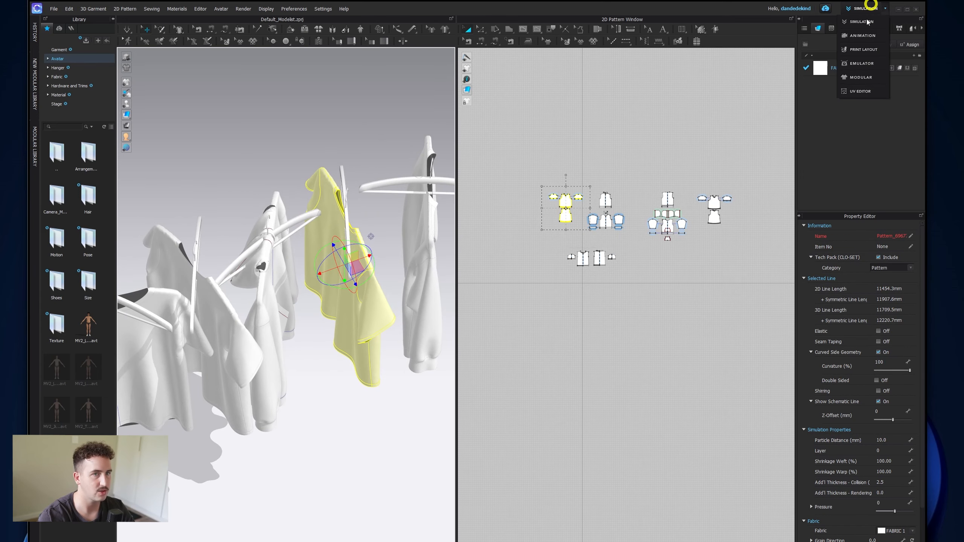
{"action": "left_click", "coordinate": [863, 36]}
{"action": "left_click", "coordinate": [866, 8]}
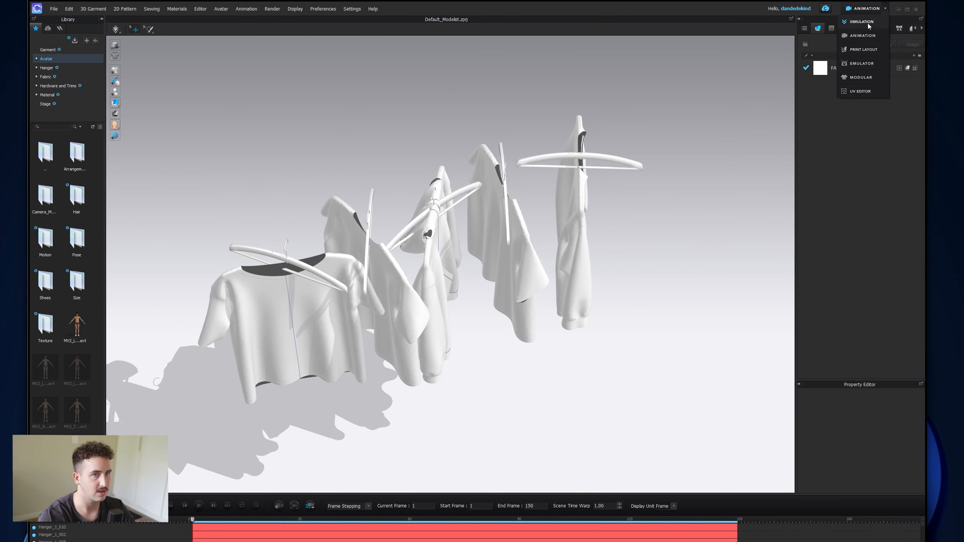
{"action": "left_click", "coordinate": [858, 22]}
Step: Select all pattern pieces of the crewneck sweatshirt and rotate the garment from above to line up with its hanger
{"action": "left_click_drag", "start_coordinate": [585, 176], "coordinate": [631, 233]}
{"action": "middle_click_drag", "start_coordinate": [356, 234], "coordinate": [330, 247]}
{"action": "right_click_drag", "start_coordinate": [336, 254], "coordinate": [326, 247]}
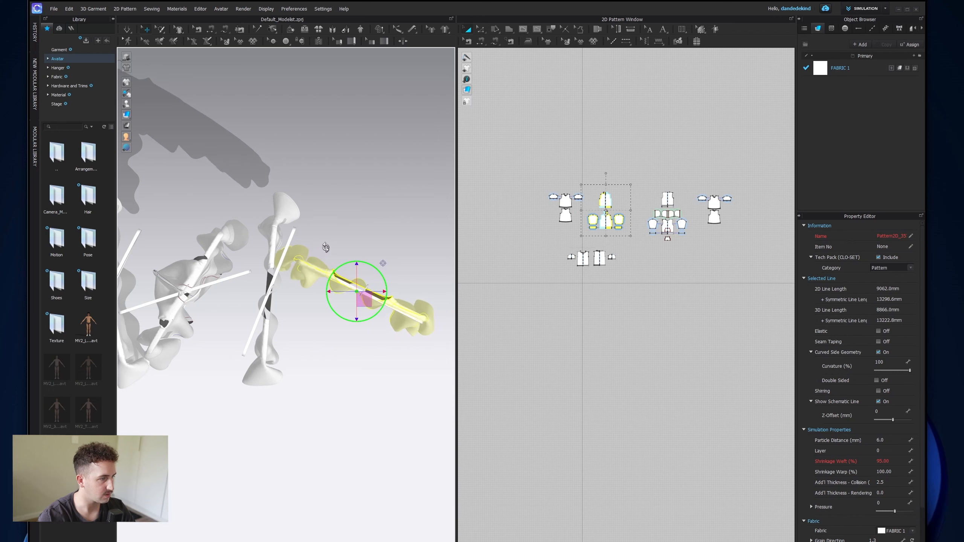
{"action": "scroll", "coordinate": [398, 300], "scroll_direction": "up", "scroll_amount": 4}
{"action": "left_click", "coordinate": [669, 164]}
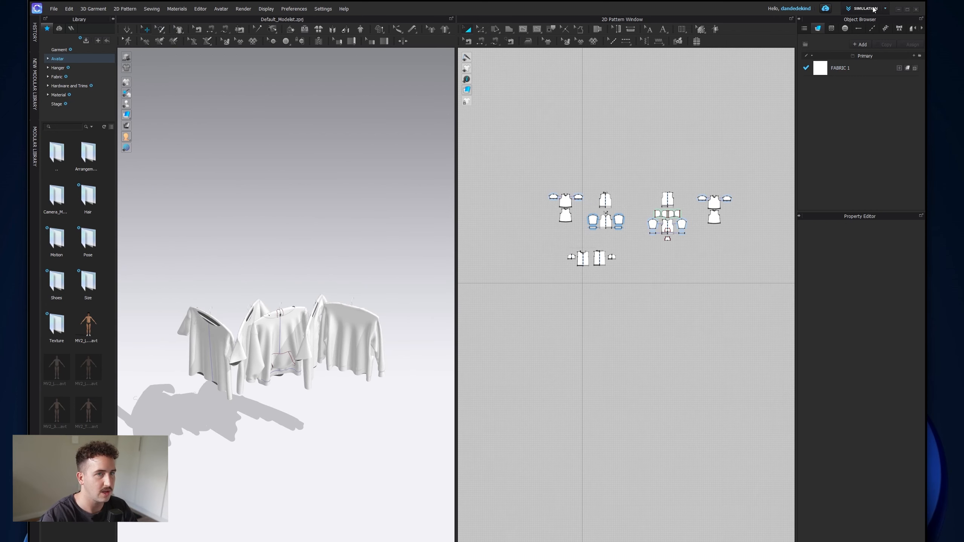
Step: Switch to the UV Editor, reset the UVs to the 2D arrangement, and enlarge the UV view
{"action": "left_click", "coordinate": [873, 9]}
{"action": "left_click", "coordinate": [860, 90]}
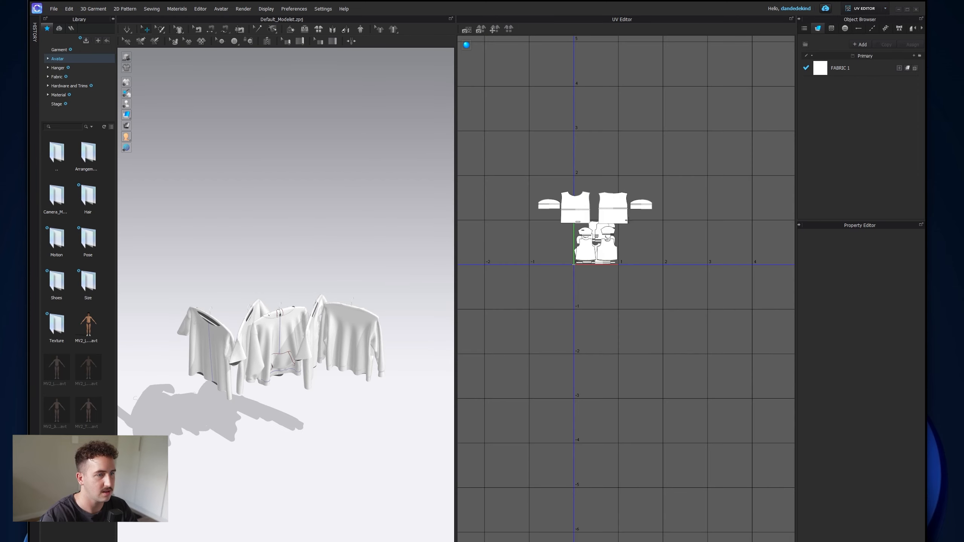
{"action": "right_click", "coordinate": [712, 150]}
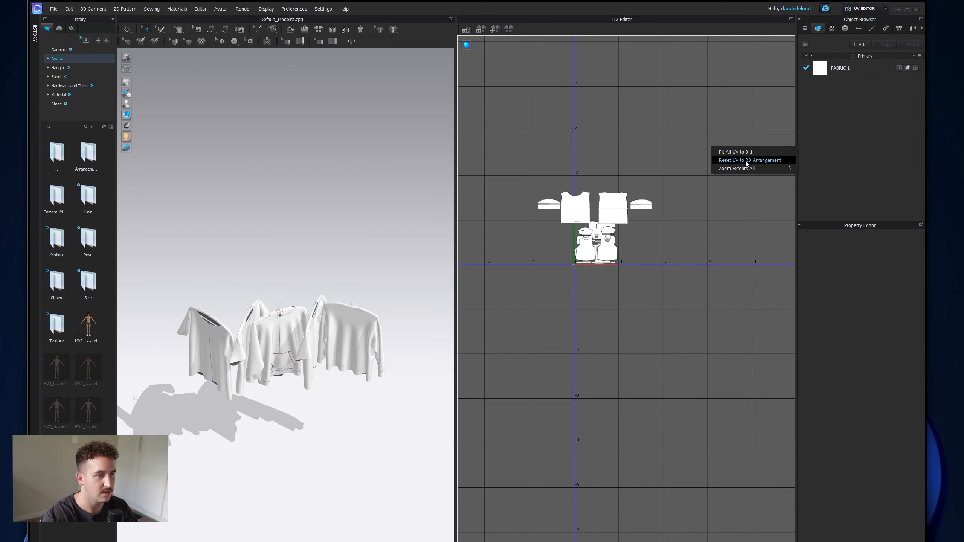
{"action": "left_click", "coordinate": [746, 161]}
{"action": "scroll", "coordinate": [646, 273], "scroll_direction": "down", "scroll_amount": 2}
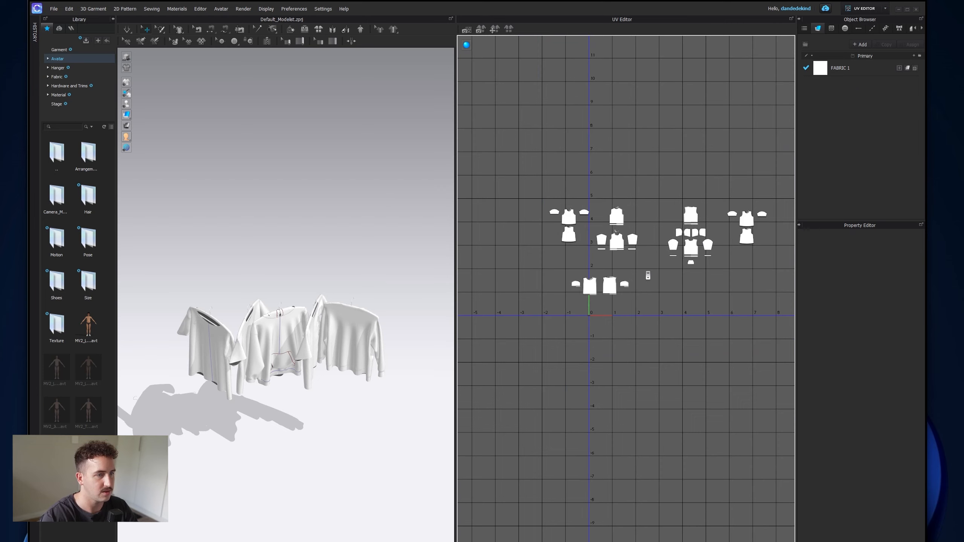
{"action": "scroll", "coordinate": [609, 277], "scroll_direction": "up", "scroll_amount": 1}
{"action": "left_click_drag", "start_coordinate": [454, 271], "coordinate": [348, 281]}
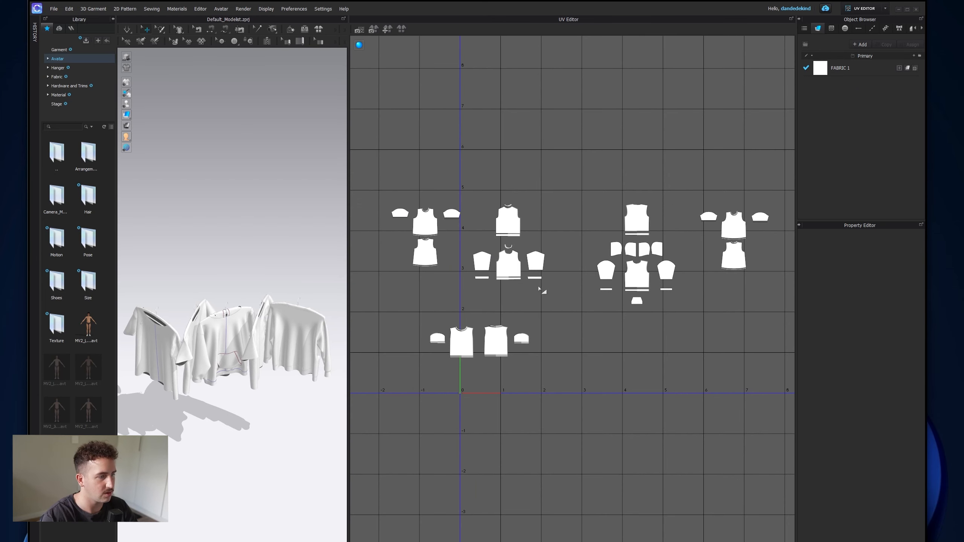
Step: Select the UV pieces of all garments, scale them down together, and shift them horizontally
{"action": "left_click_drag", "start_coordinate": [409, 319], "coordinate": [575, 379]}
{"action": "left_click", "coordinate": [775, 180]}
{"action": "left_click_drag", "start_coordinate": [391, 417], "coordinate": [390, 417]}
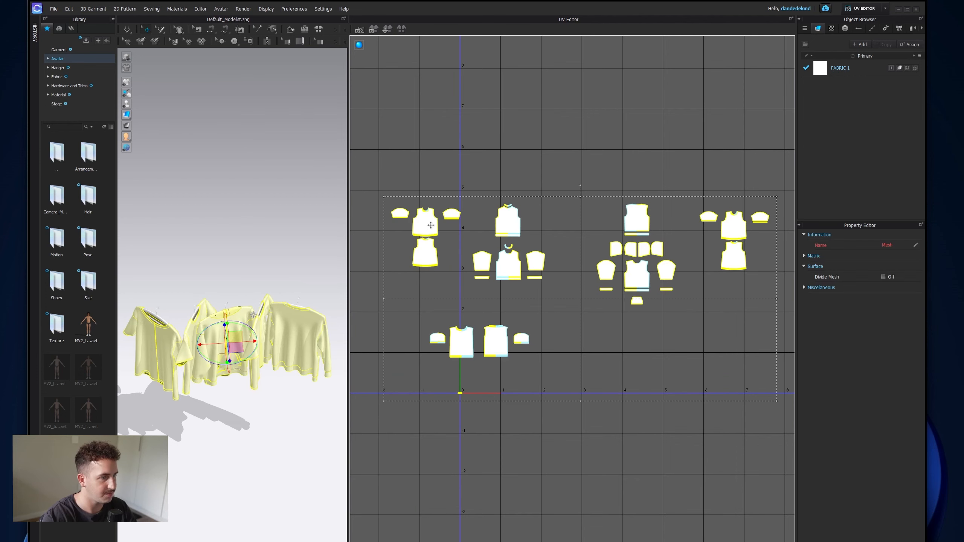
{"action": "left_click_drag", "start_coordinate": [384, 197], "coordinate": [514, 274], "text": "shift"}
{"action": "left_click_drag", "start_coordinate": [585, 365], "coordinate": [477, 365], "text": "shift"}
{"action": "scroll", "coordinate": [477, 365], "scroll_direction": "up", "scroll_amount": 5}
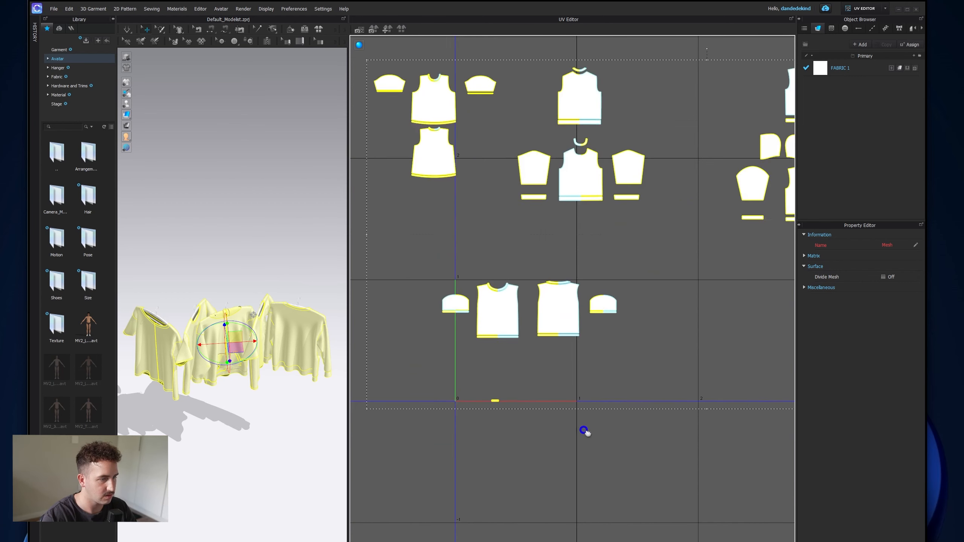
Step: Arrange the lower T-shirt's body panels inside the first UV tile with the two sleeves above them
{"action": "left_click", "coordinate": [494, 401]}
{"action": "left_click_drag", "start_coordinate": [484, 280], "coordinate": [594, 366]}
{"action": "left_click_drag", "start_coordinate": [564, 334], "coordinate": [556, 385]}
{"action": "left_click_drag", "start_coordinate": [431, 301], "coordinate": [492, 332]}
{"action": "left_click_drag", "start_coordinate": [586, 298], "coordinate": [652, 346]}
{"action": "left_click_drag", "start_coordinate": [602, 321], "coordinate": [533, 335]}
{"action": "left_click", "coordinate": [653, 301]}
{"action": "scroll", "coordinate": [654, 302], "scroll_direction": "down", "scroll_amount": 3}
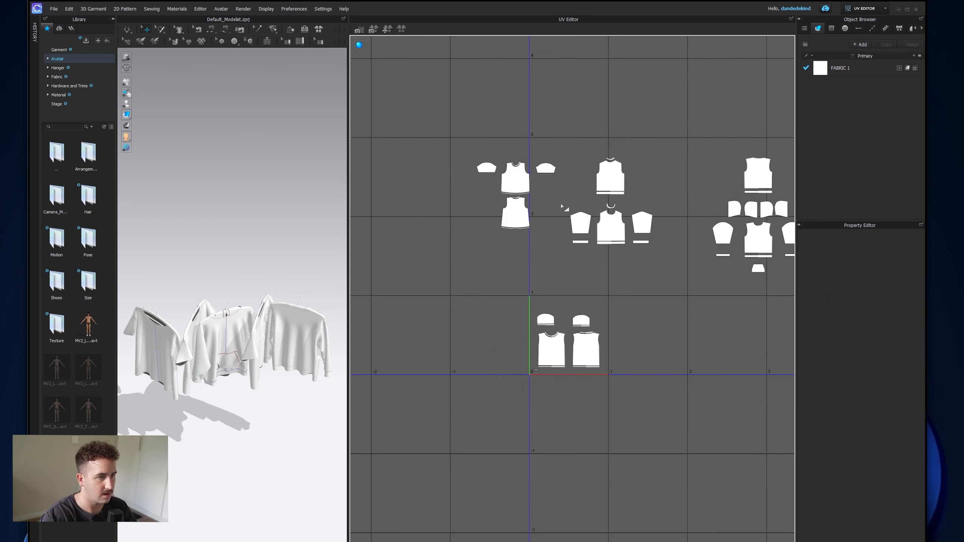
Step: Place the crewneck sweatshirt's body panels side by side and move its UV pieces toward the second tile
{"action": "left_click_drag", "start_coordinate": [626, 257], "coordinate": [644, 177]}
{"action": "left_click_drag", "start_coordinate": [563, 209], "coordinate": [600, 222]}
{"action": "left_click_drag", "start_coordinate": [666, 150], "coordinate": [594, 270]}
{"action": "left_click_drag", "start_coordinate": [661, 224], "coordinate": [681, 347]}
Step: Position the crewneck sweatshirt's sleeves and cuffs beneath its body panels in the second UV tile
{"action": "scroll", "coordinate": [680, 346], "scroll_direction": "up", "scroll_amount": 3}
{"action": "left_click", "coordinate": [700, 323]}
{"action": "left_click_drag", "start_coordinate": [715, 318], "coordinate": [571, 417]}
{"action": "left_click", "coordinate": [682, 335]}
{"action": "left_click_drag", "start_coordinate": [603, 377], "coordinate": [603, 381]}
{"action": "left_click_drag", "start_coordinate": [603, 350], "coordinate": [603, 359]}
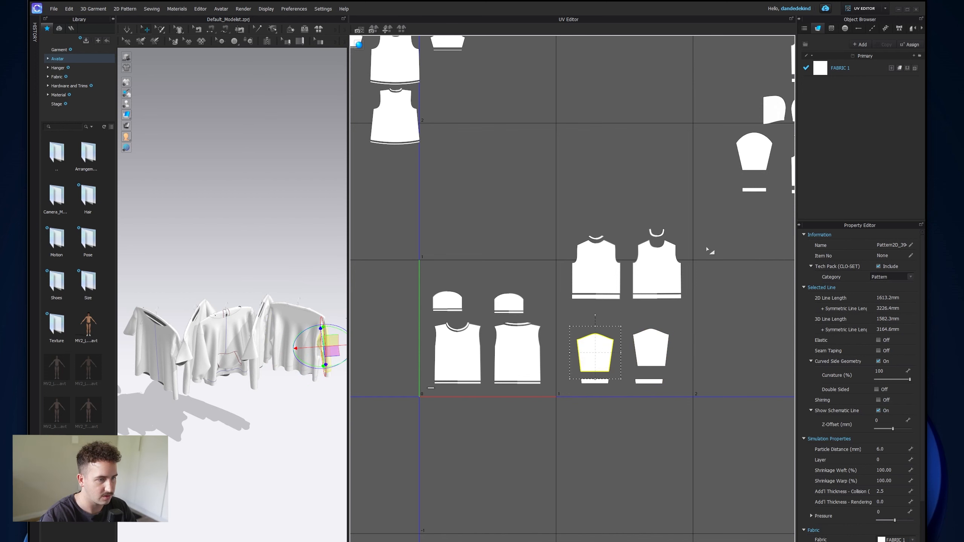
Step: Move all of the hoodie's UV pieces down to the third UV tile
{"action": "left_click", "coordinate": [710, 252]}
{"action": "left_click_drag", "start_coordinate": [648, 243], "coordinate": [626, 354]}
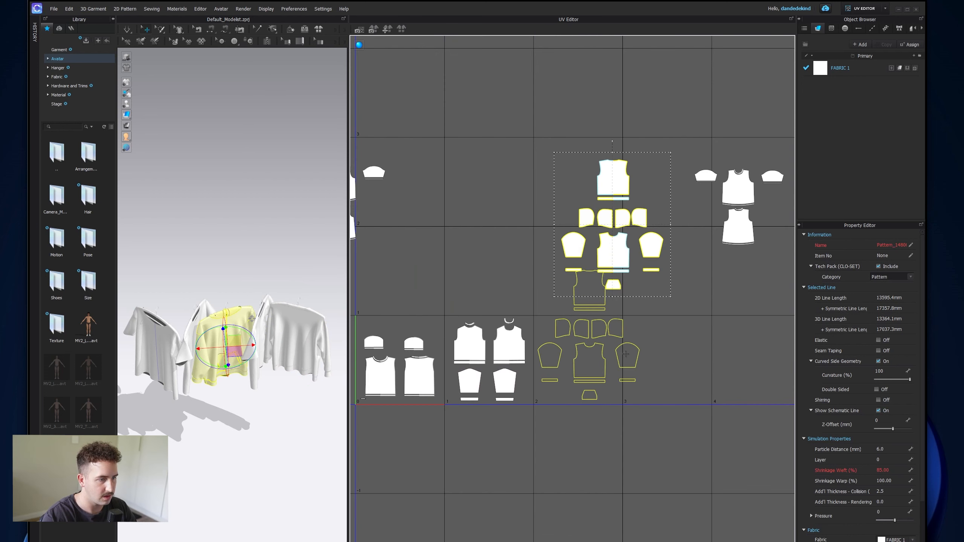
{"action": "left_click", "coordinate": [678, 338]}
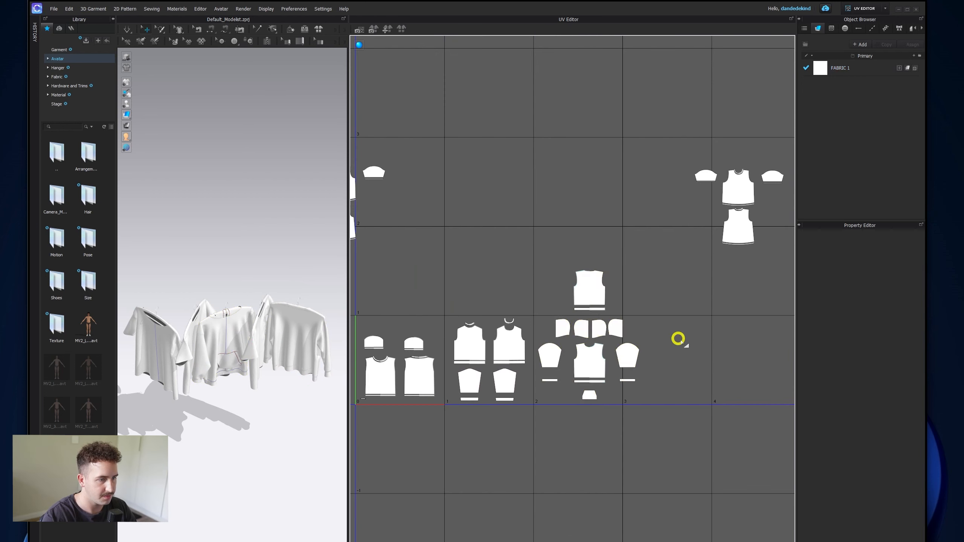
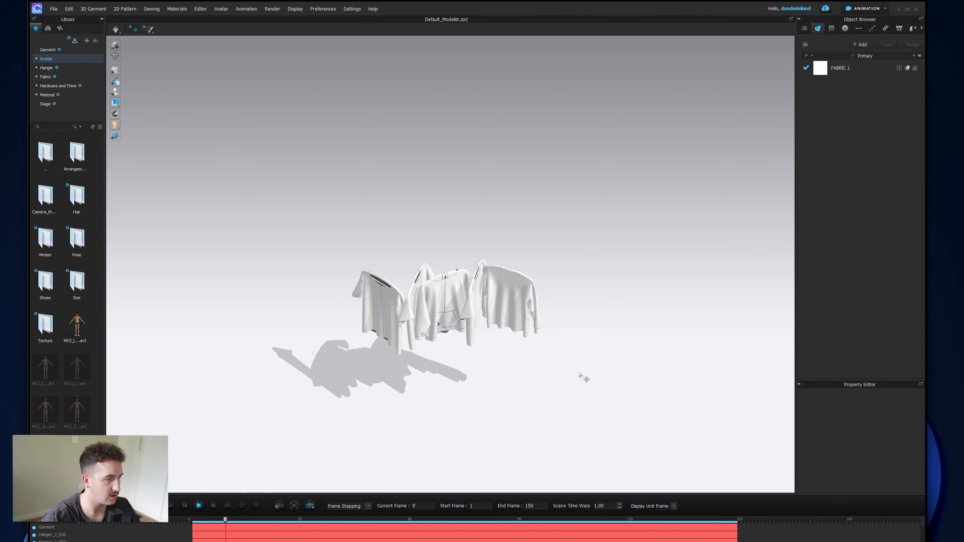
Step: Stop the running animation, return the timeline to frame 1, and switch back to the UV Editor
{"action": "right_click_drag", "start_coordinate": [595, 355], "coordinate": [502, 381]}
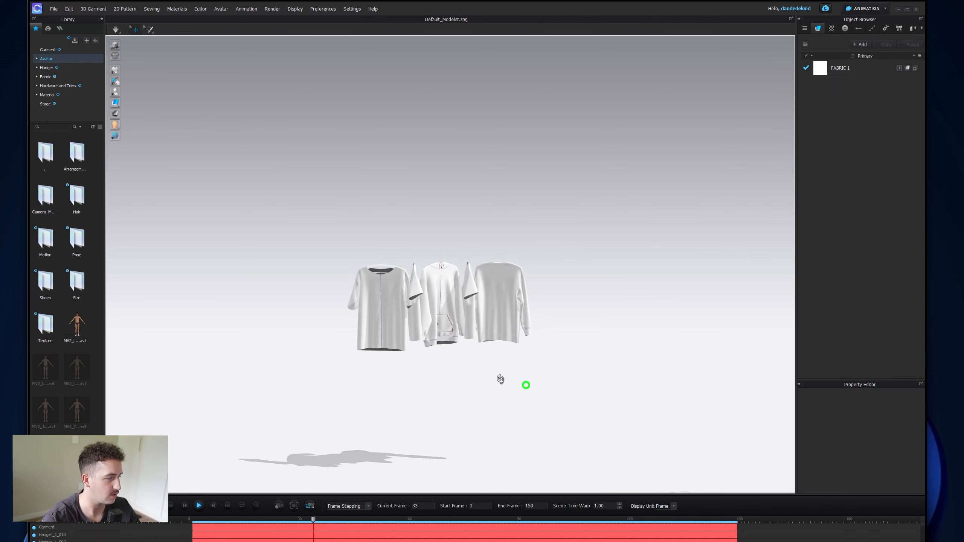
{"action": "left_click", "coordinate": [195, 505]}
{"action": "left_click", "coordinate": [194, 521]}
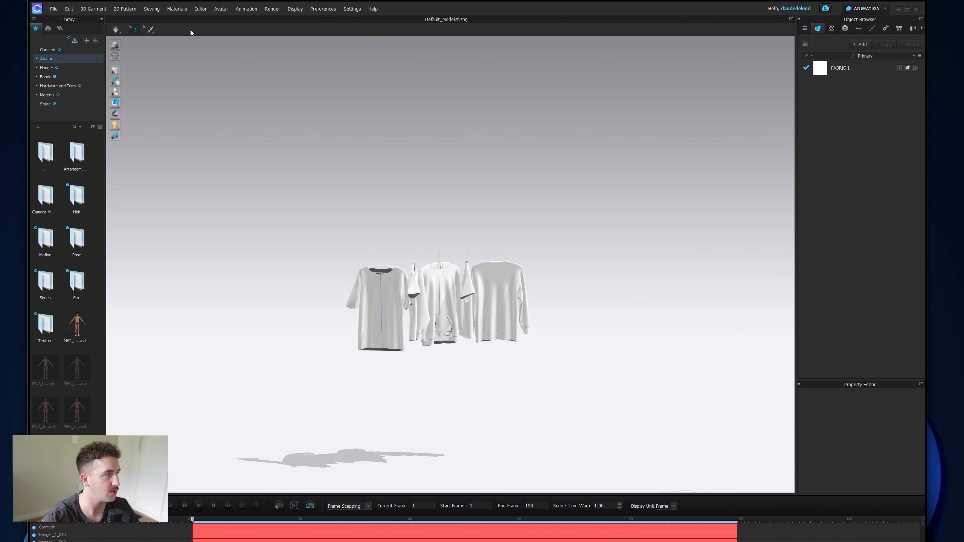
{"action": "left_click", "coordinate": [857, 8]}
{"action": "left_click", "coordinate": [857, 91]}
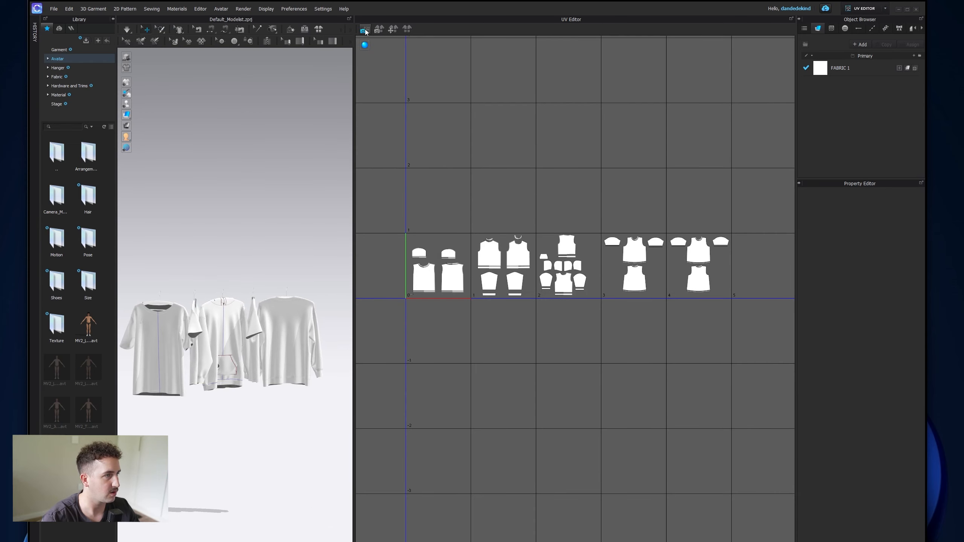
Step: Bake the diffuse textures of all UV tiles at 7936 pixels to Hangers_.png in the YOUTUBE/HANGER_HOW-TO folder
{"action": "left_click", "coordinate": [378, 30]}
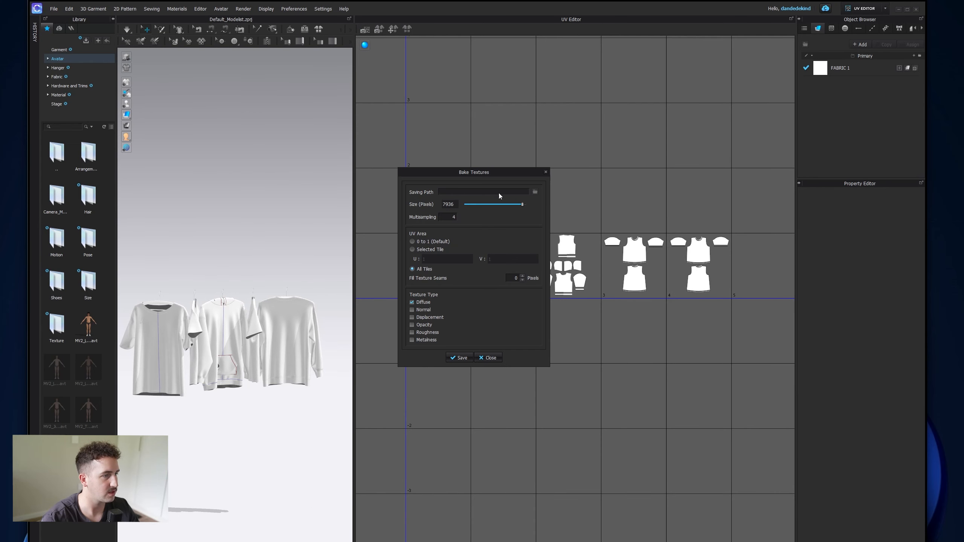
{"action": "left_click", "coordinate": [535, 192]}
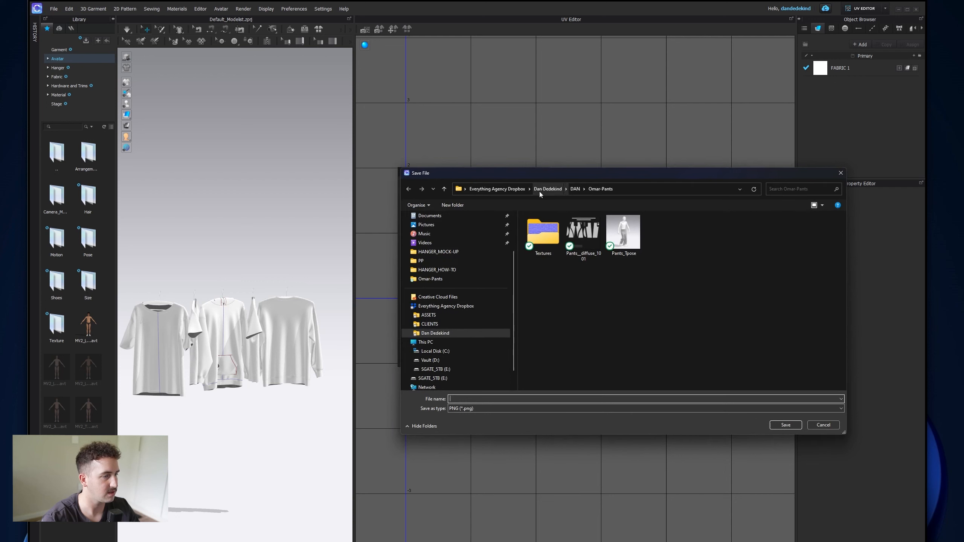
{"action": "left_click", "coordinate": [456, 361]}
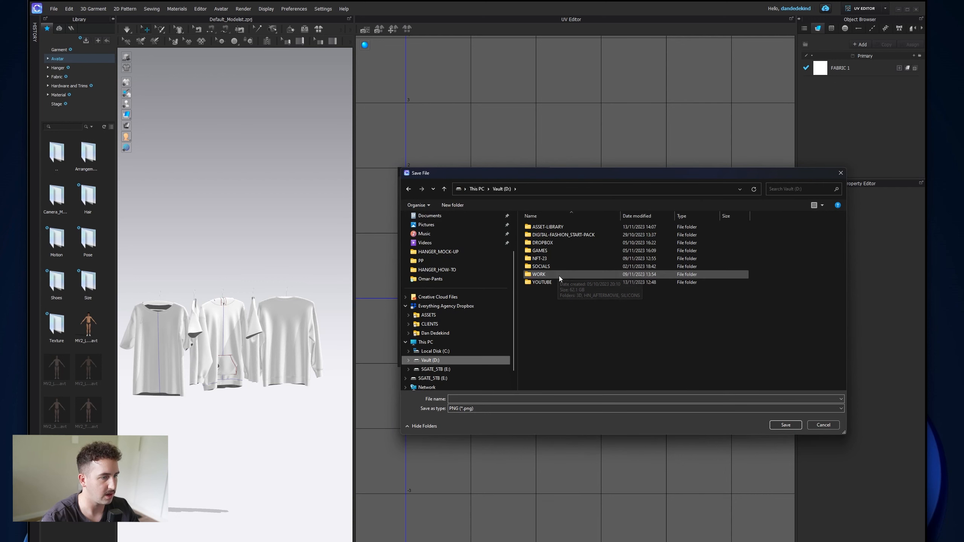
{"action": "left_click", "coordinate": [559, 274]}
{"action": "double_click", "coordinate": [560, 274]}
{"action": "left_click", "coordinate": [480, 397]}
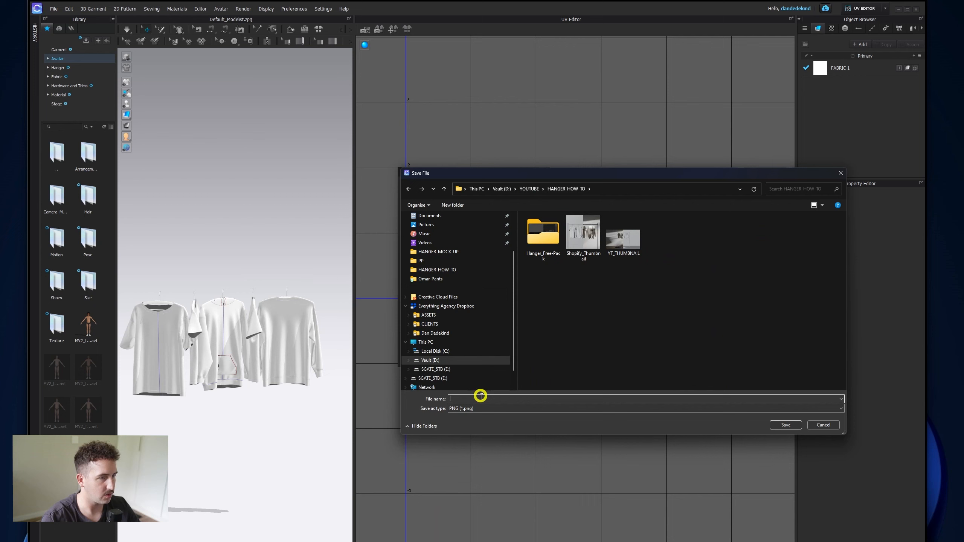
{"action": "type", "text": "Hangers_"}
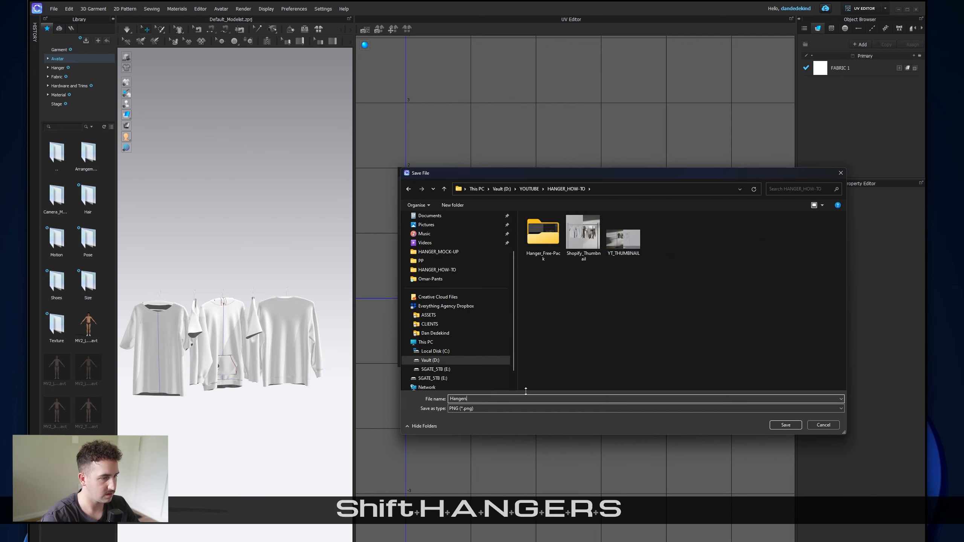
{"action": "left_click", "coordinate": [785, 424]}
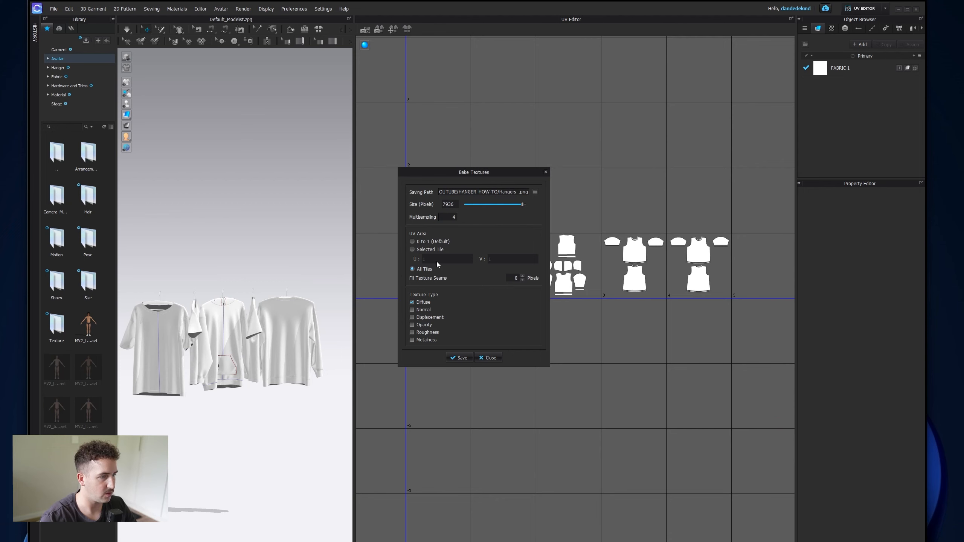
{"action": "left_click", "coordinate": [461, 358]}
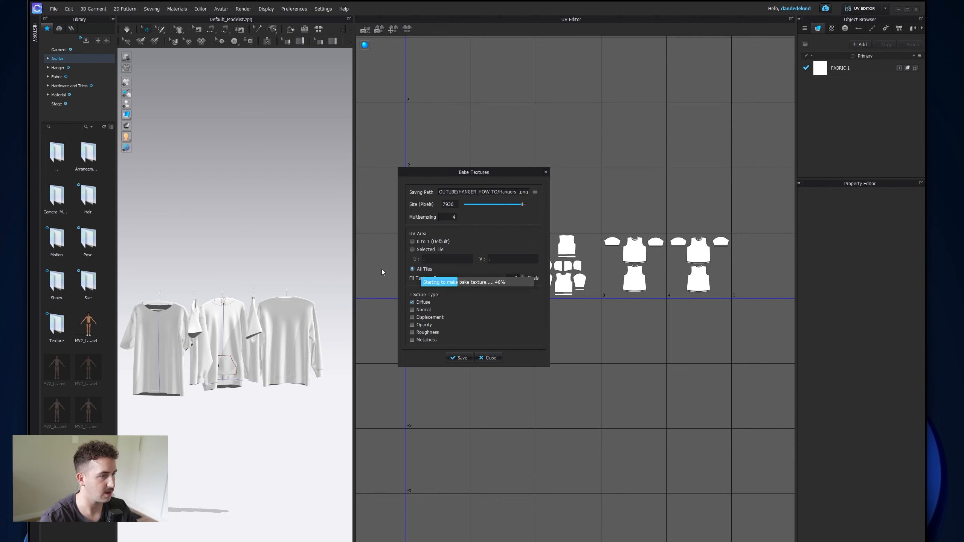
{"action": "left_click", "coordinate": [492, 358]}
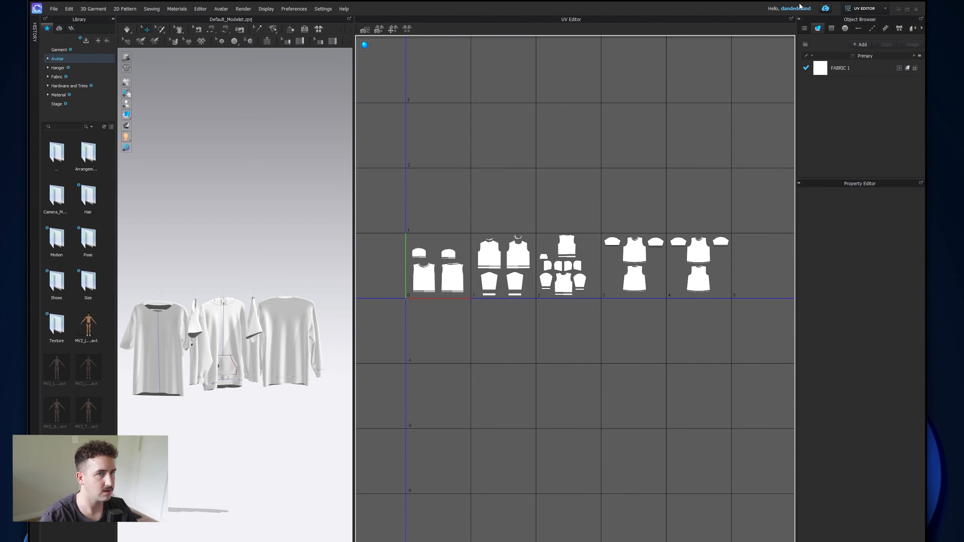
Step: From the Simulation workspace, export the animated garments as the Alembic (OGAWA) file Hangers, thick, with unified UV coordinates, 30 FPS and metre scale
{"action": "left_click", "coordinate": [878, 8]}
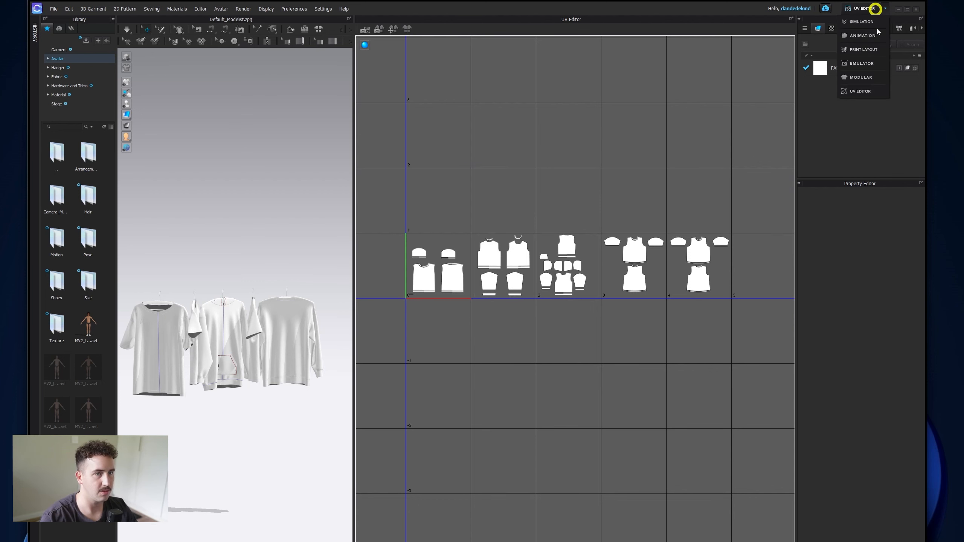
{"action": "left_click", "coordinate": [854, 22]}
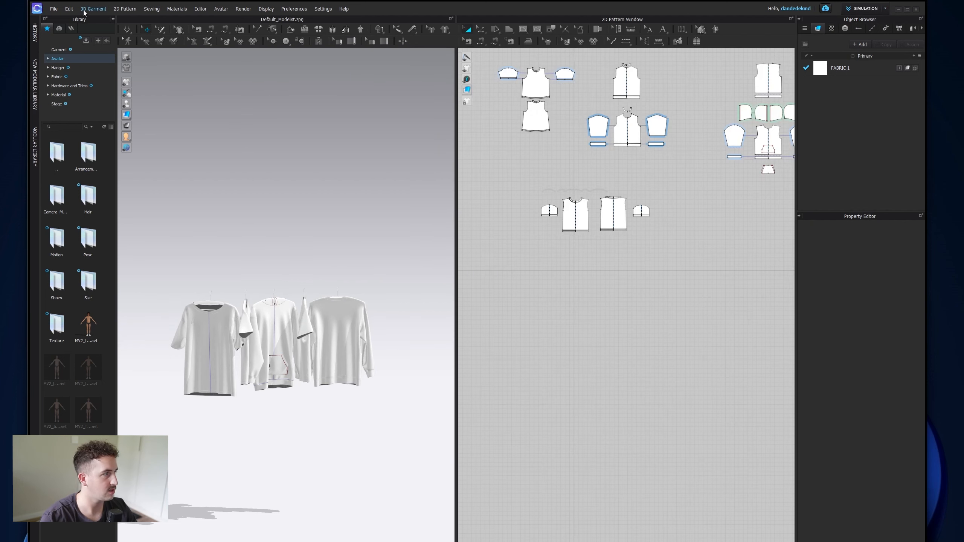
{"action": "left_click", "coordinate": [53, 8]}
{"action": "mouse_move", "coordinate": [108, 95]}
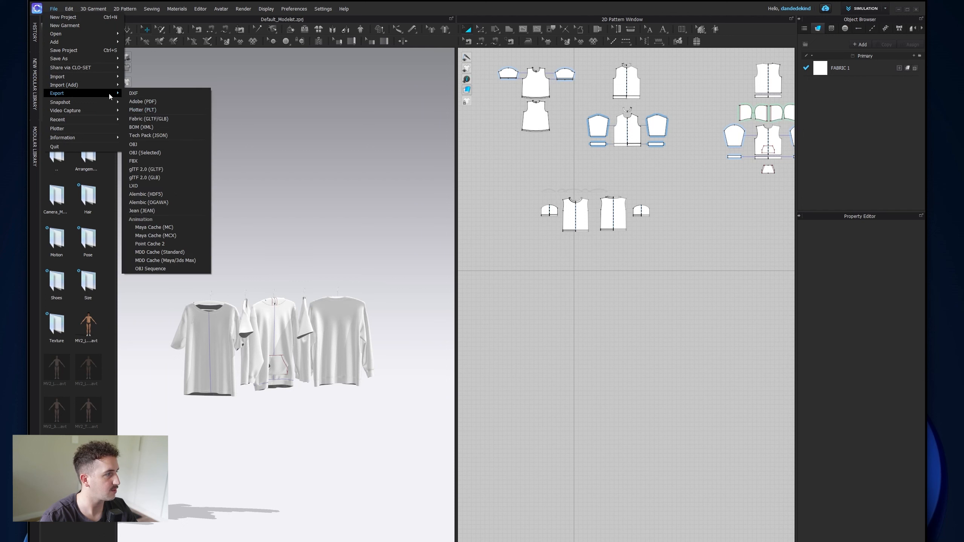
{"action": "left_click", "coordinate": [177, 203]}
{"action": "left_click", "coordinate": [167, 231]}
{"action": "type", "text": "Hanger"}
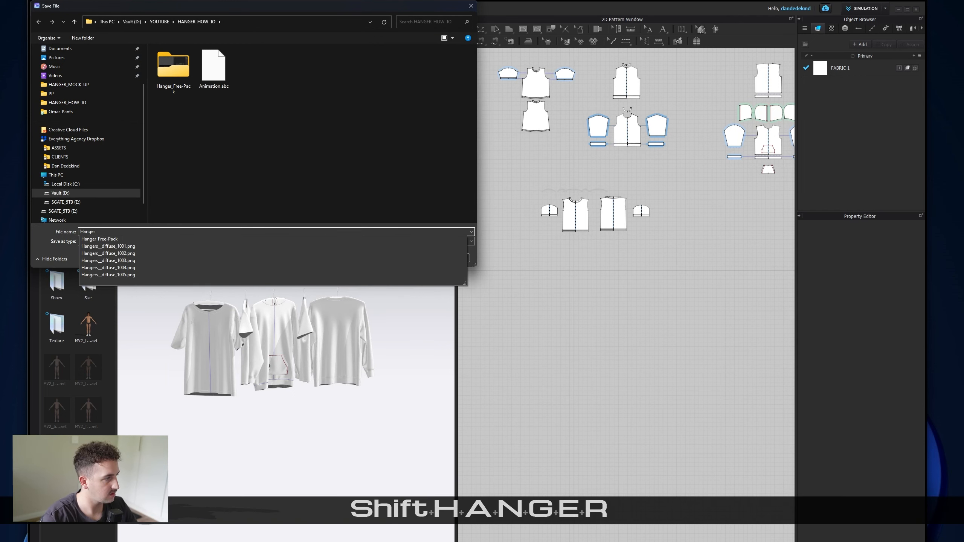
{"action": "type", "text": "s"}
{"action": "left_click", "coordinate": [415, 258]}
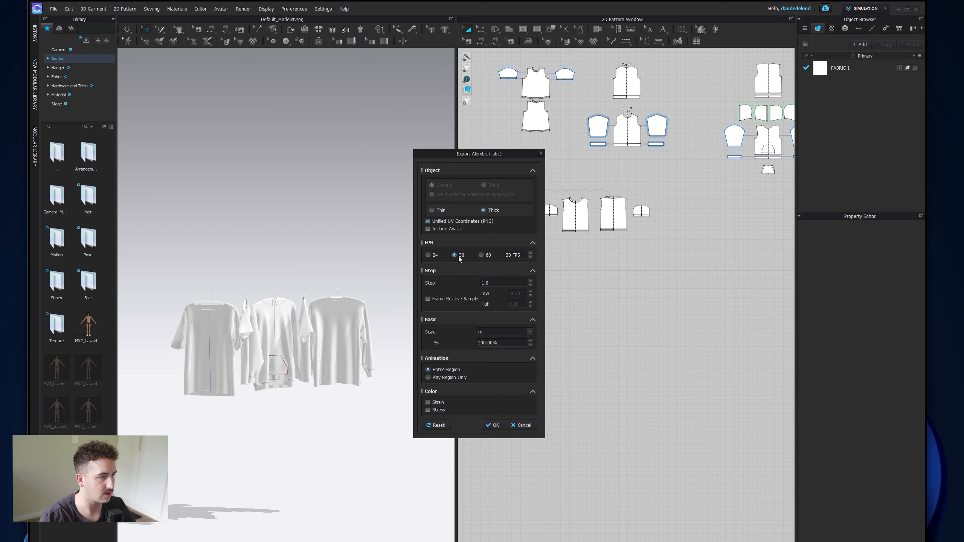
{"action": "left_click", "coordinate": [490, 426]}
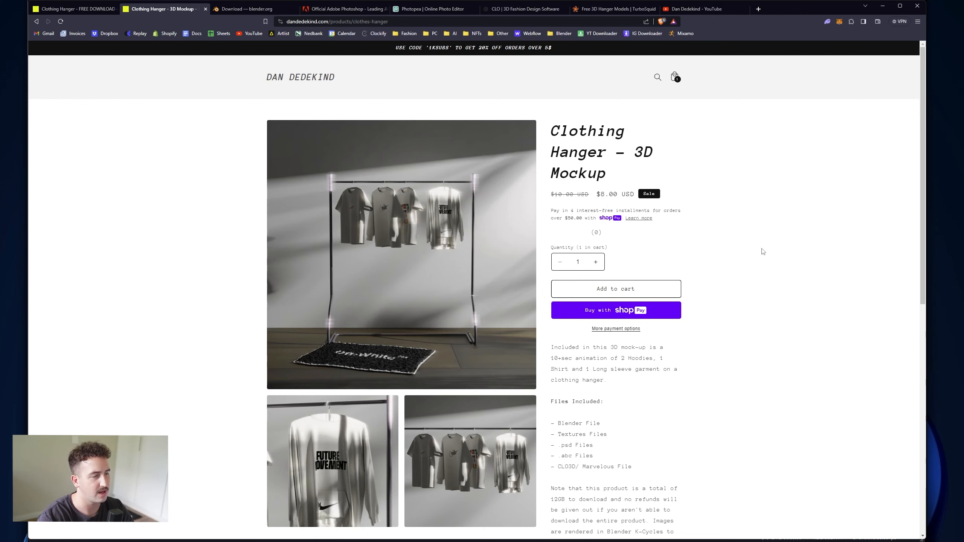
{"action": "scroll", "coordinate": [604, 372], "scroll_direction": "down", "scroll_amount": 1}
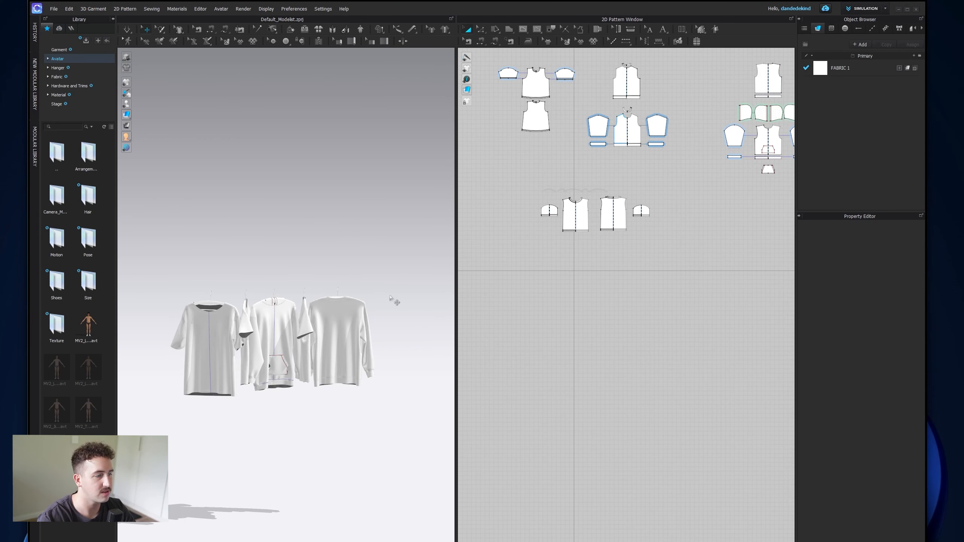
Step: Delete the imported hanger mesh from the 3D scene, keeping only the garments
{"action": "scroll", "coordinate": [287, 361], "scroll_direction": "up", "scroll_amount": 5}
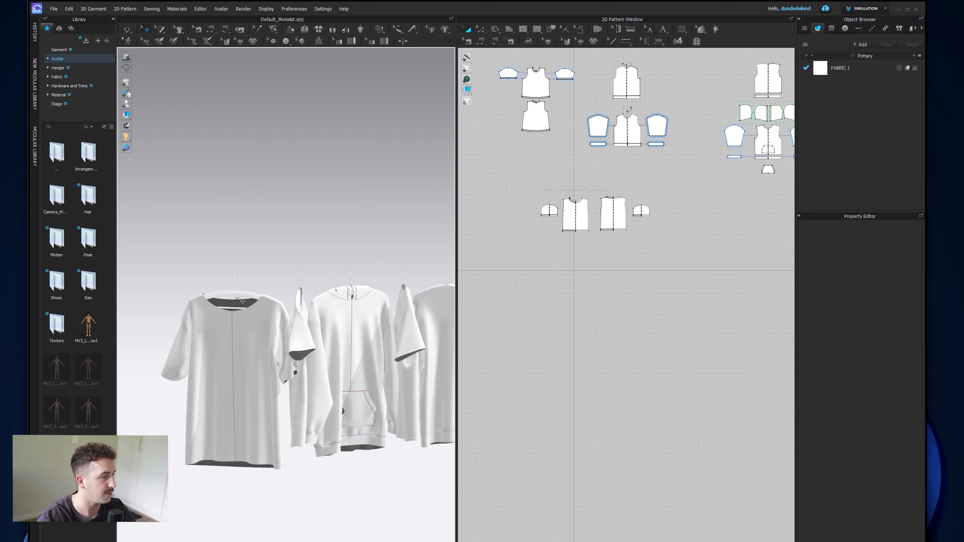
{"action": "left_click", "coordinate": [236, 295]}
{"action": "left_click", "coordinate": [258, 279]}
{"action": "left_click", "coordinate": [238, 291]}
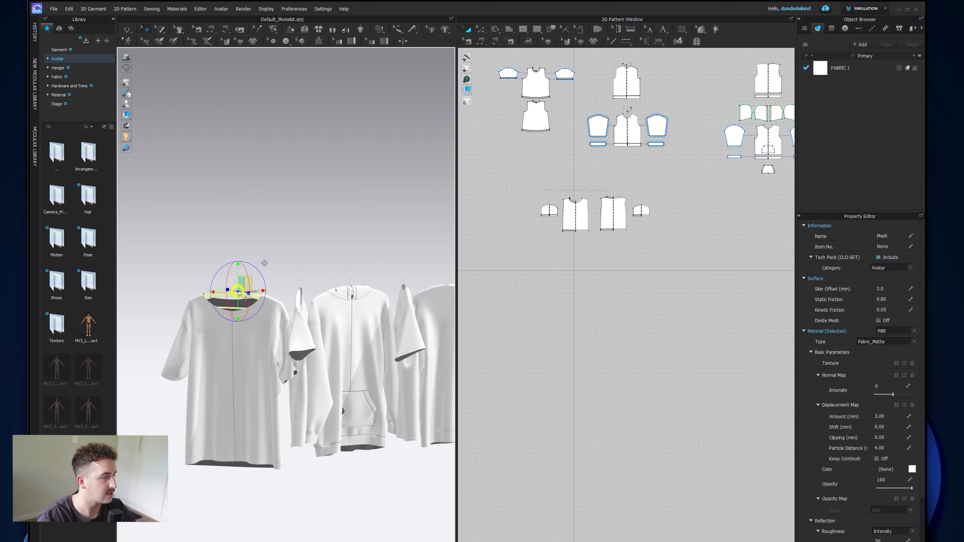
{"action": "right_click", "coordinate": [239, 291]}
{"action": "left_click", "coordinate": [262, 306]}
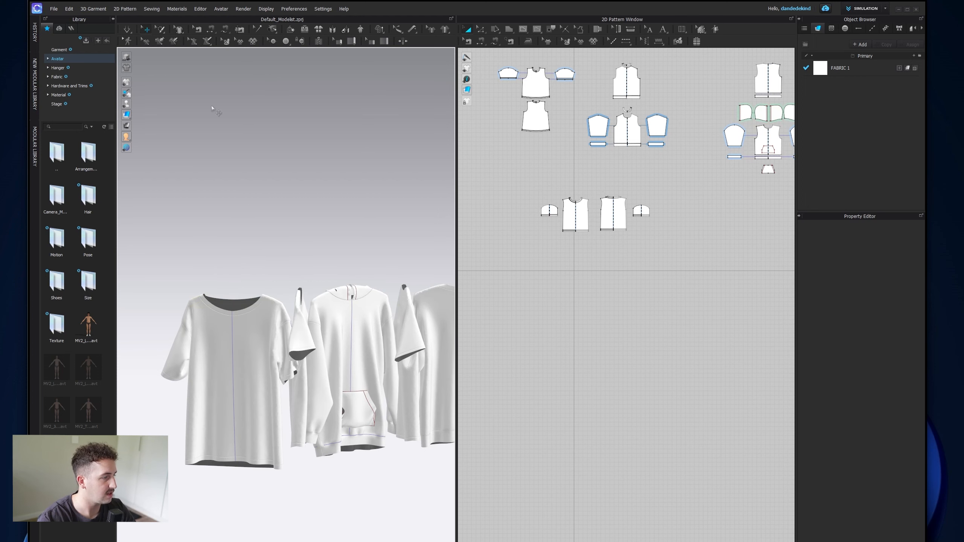
Step: Save the project under the name Hangers in the YOUTUBE/HANGER_HOW-TO folder on the Vault (D:) drive
{"action": "left_click", "coordinate": [52, 9]}
{"action": "mouse_move", "coordinate": [77, 62]}
{"action": "left_click", "coordinate": [143, 63]}
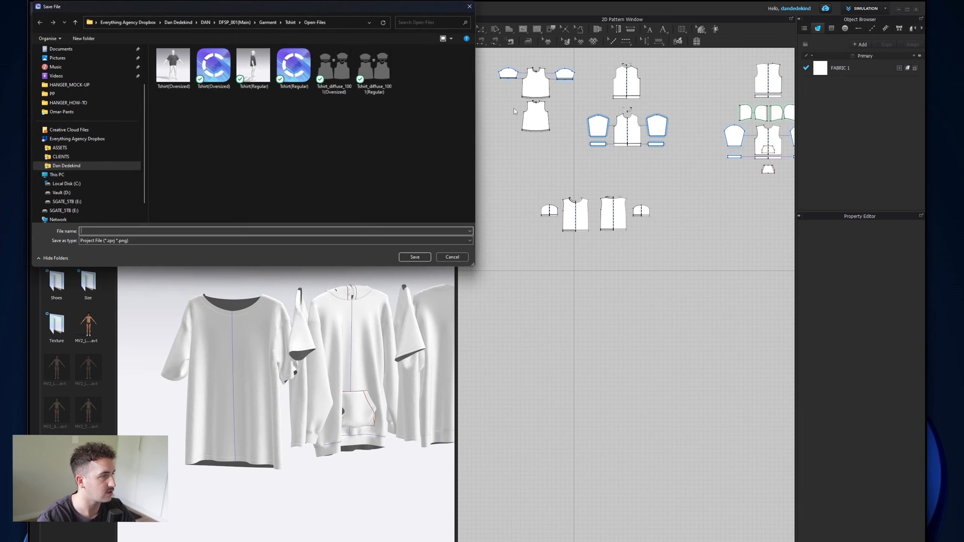
{"action": "left_click", "coordinate": [88, 192]}
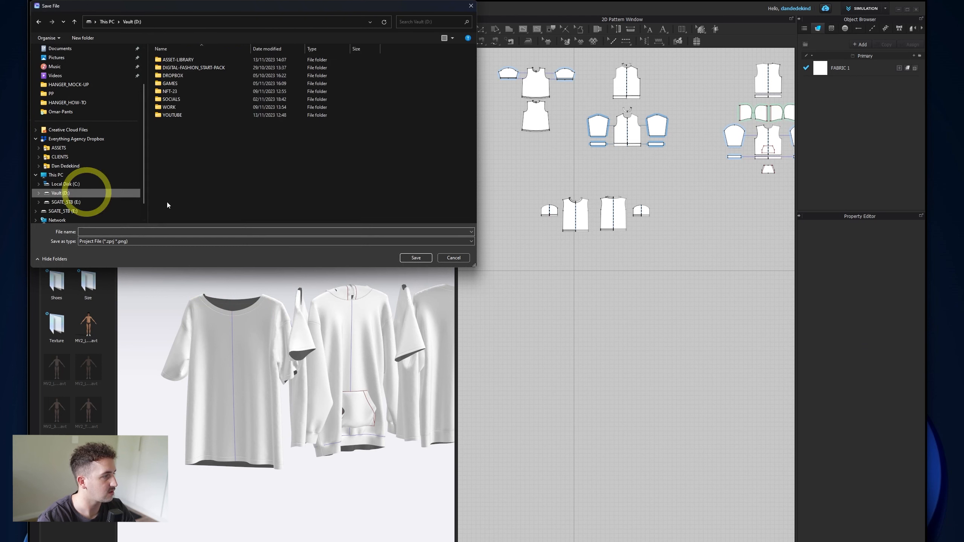
{"action": "double_click", "coordinate": [172, 115]}
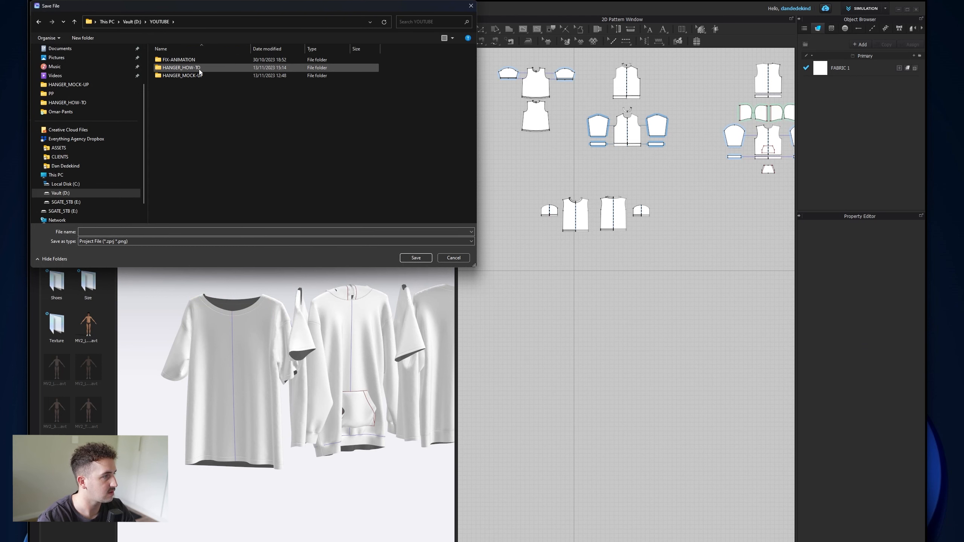
{"action": "double_click", "coordinate": [181, 67]}
{"action": "type", "text": "Hangers"}
{"action": "left_click", "coordinate": [421, 258]}
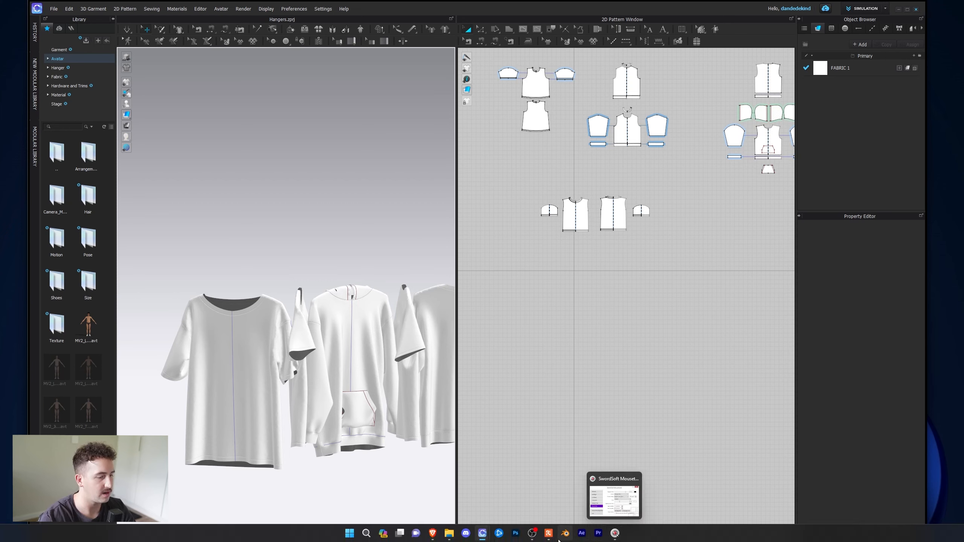
Step: Switch to Blender and shrink the timeline area to give the 3D viewports more room
{"action": "left_click", "coordinate": [615, 533]}
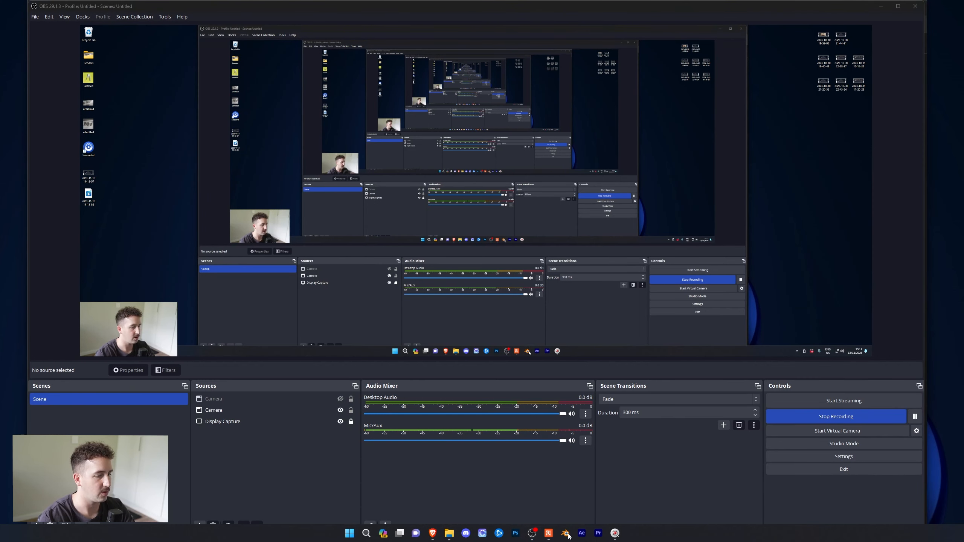
{"action": "left_click", "coordinate": [566, 533]}
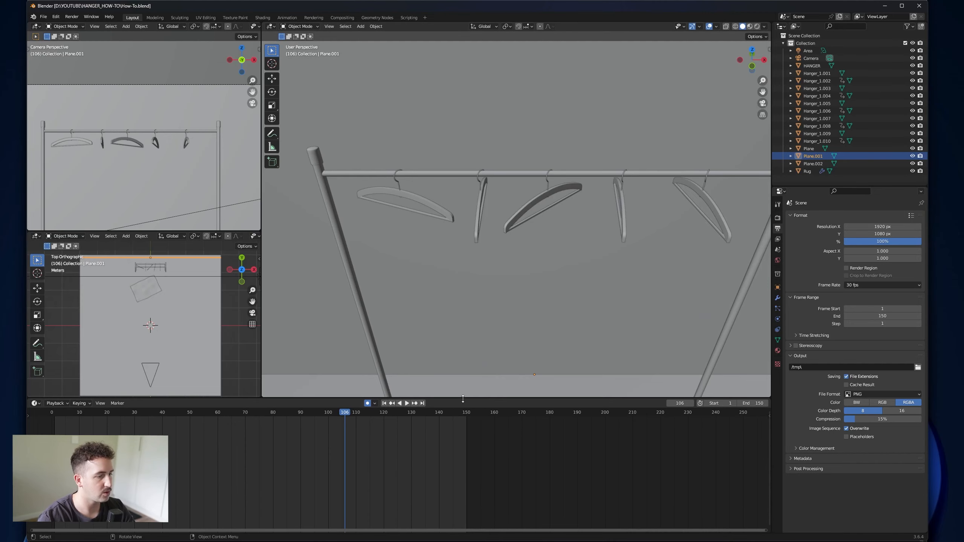
{"action": "left_click_drag", "start_coordinate": [463, 399], "coordinate": [464, 452]}
{"action": "middle_click_drag", "start_coordinate": [508, 382], "coordinate": [519, 352]}
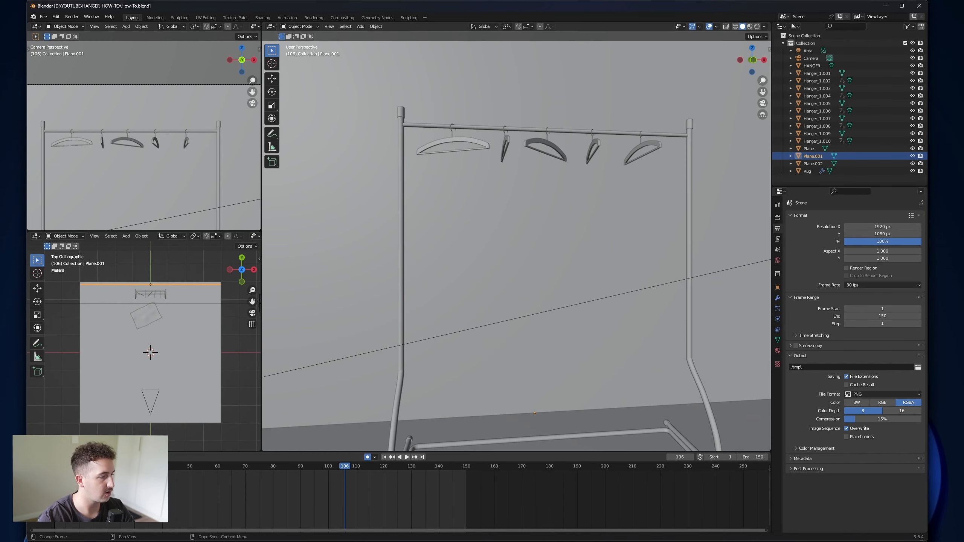
Step: Return the timeline to frame 1 and import the Alembic file Hangers.abc from the HANGER_HOW-TO folder
{"action": "left_click", "coordinate": [52, 466]}
{"action": "key", "text": "space"}
{"action": "key", "text": "space"}
{"action": "left_click", "coordinate": [44, 16]}
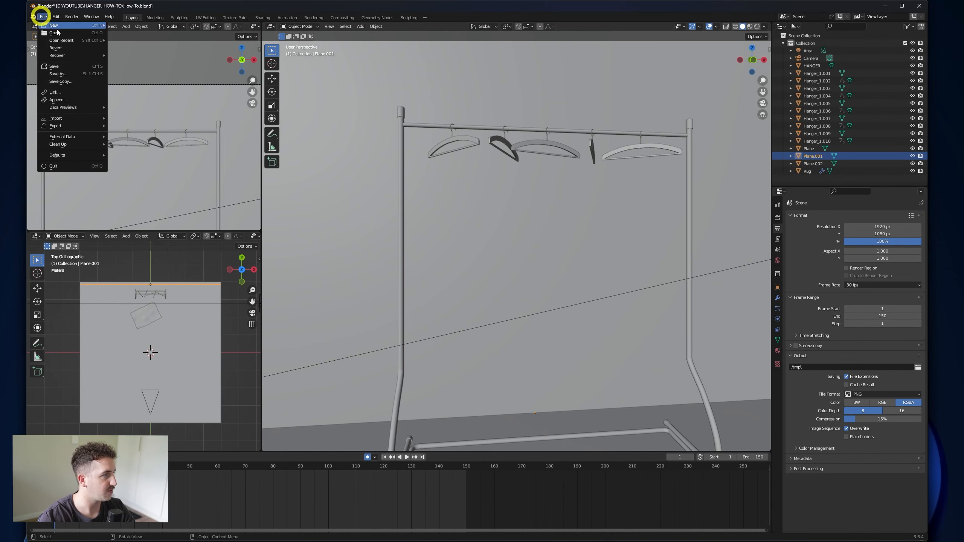
{"action": "mouse_move", "coordinate": [76, 119]}
{"action": "left_click", "coordinate": [166, 125]}
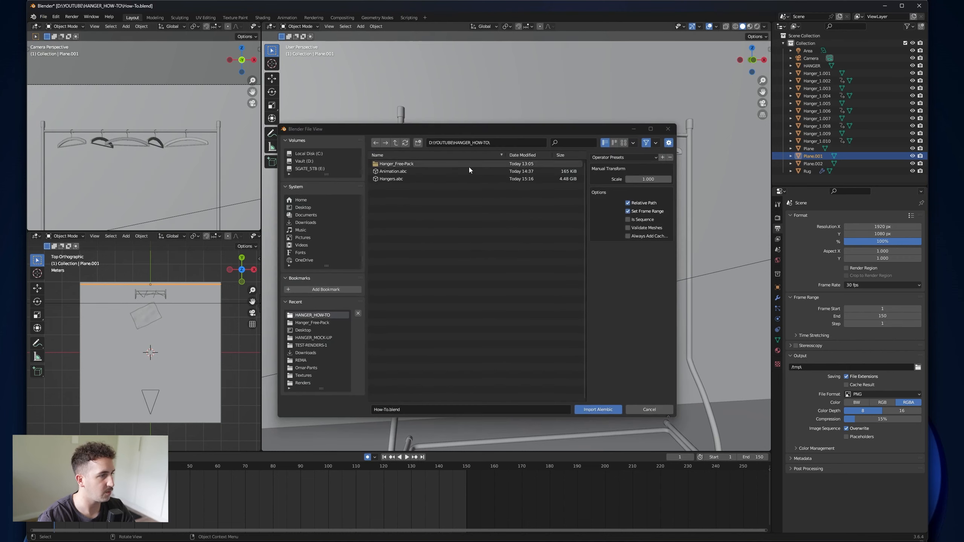
{"action": "left_click", "coordinate": [402, 179]}
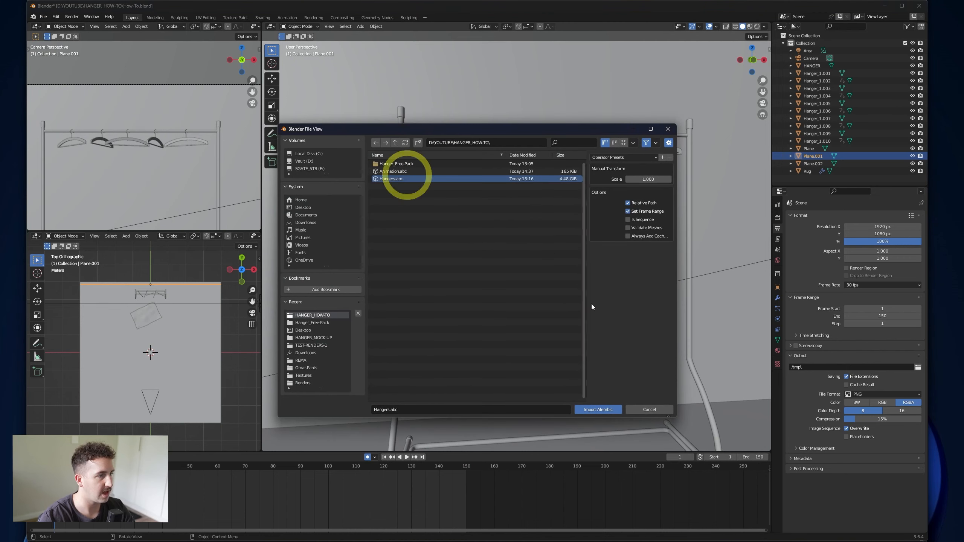
{"action": "left_click", "coordinate": [607, 409]}
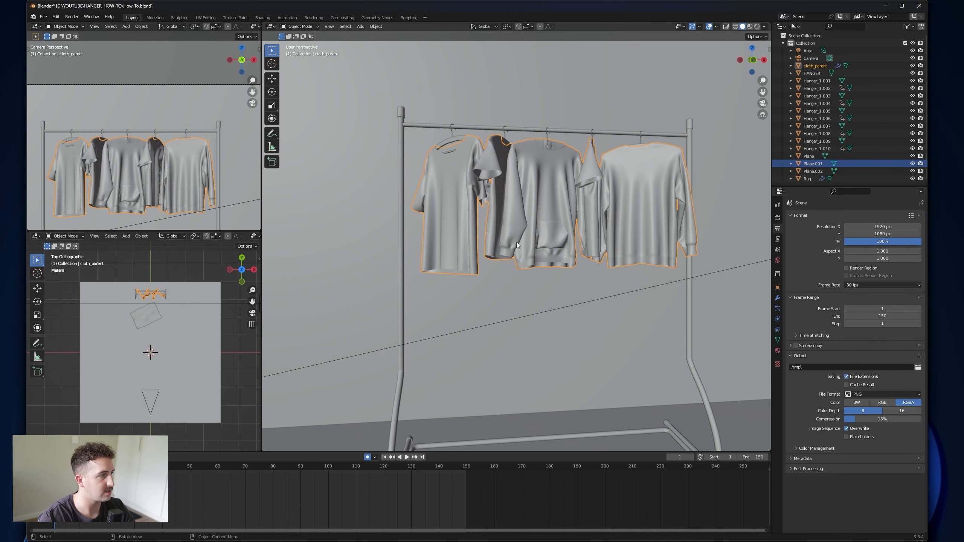
Step: Play back the imported garment animation on the clothes rack to check it, then stop playback
{"action": "key", "text": "space"}
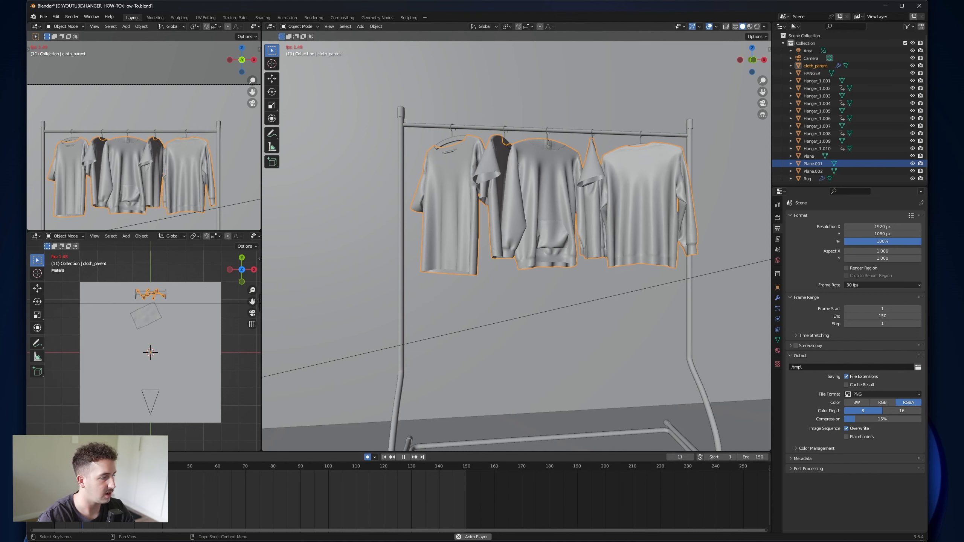
{"action": "left_click", "coordinate": [462, 466]}
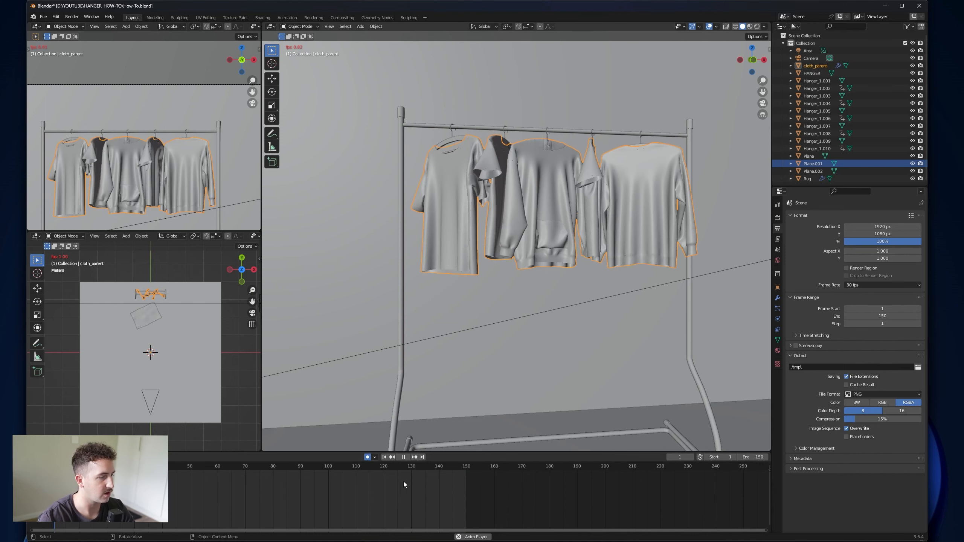
{"action": "key", "text": "space"}
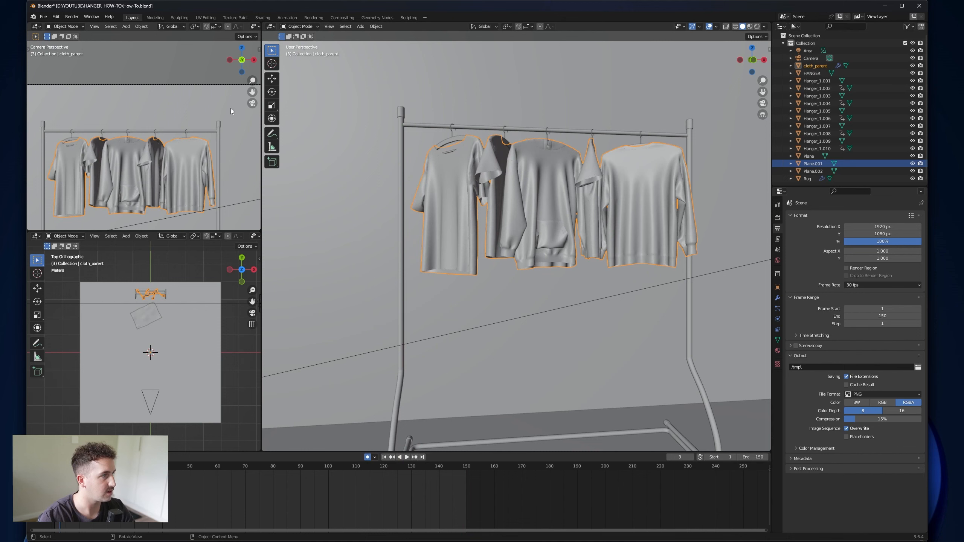
Step: Enlarge the camera viewport in height and width and switch it to rendered shading
{"action": "left_click_drag", "start_coordinate": [237, 230], "coordinate": [237, 280]}
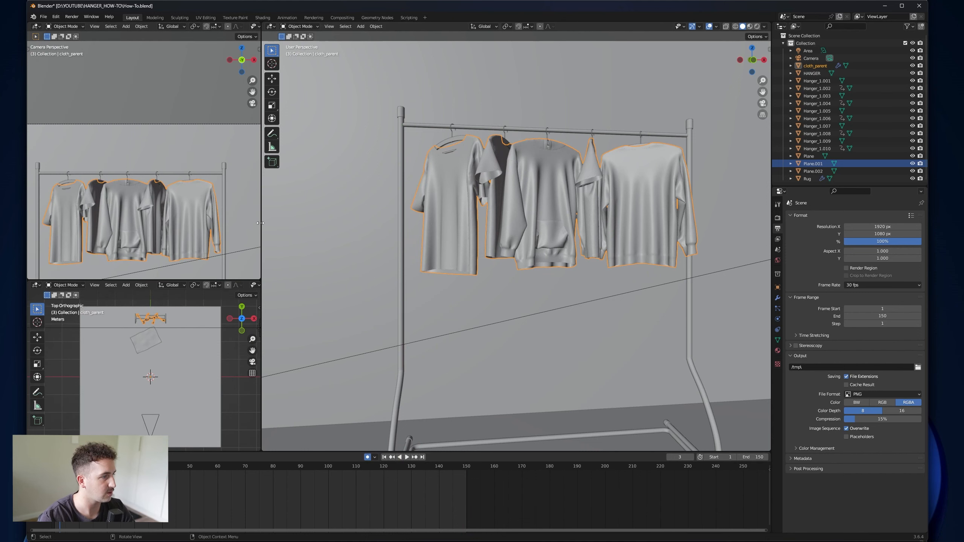
{"action": "left_click_drag", "start_coordinate": [262, 226], "coordinate": [344, 228]}
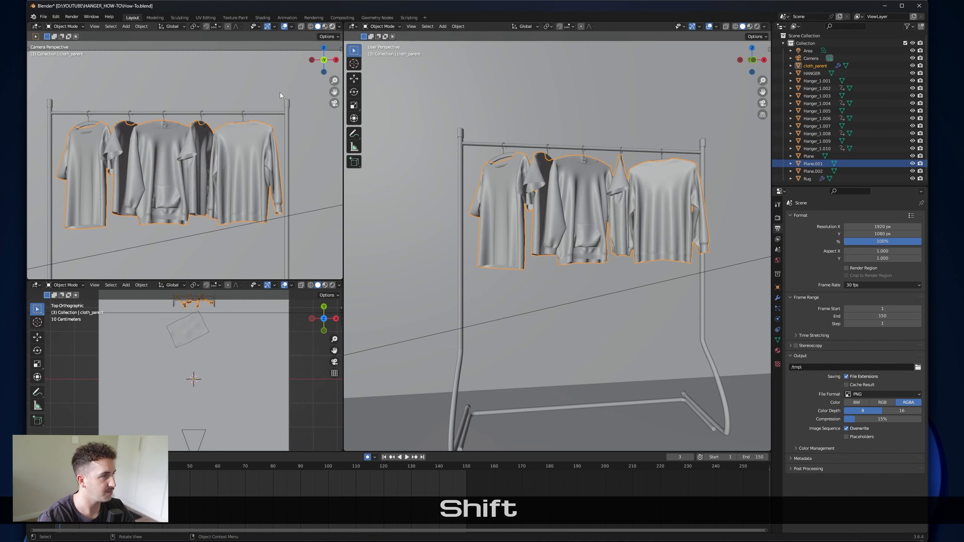
{"action": "left_click", "coordinate": [332, 26]}
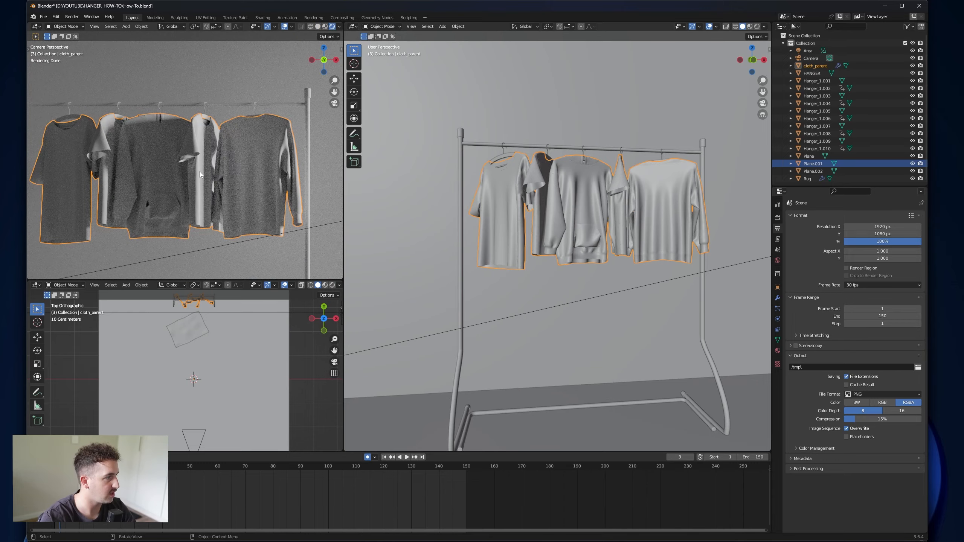
Step: Inspect the rendered garments on the rack in the camera view and play the animation from around frame 149
{"action": "scroll", "coordinate": [201, 175], "scroll_direction": "up", "scroll_amount": 2}
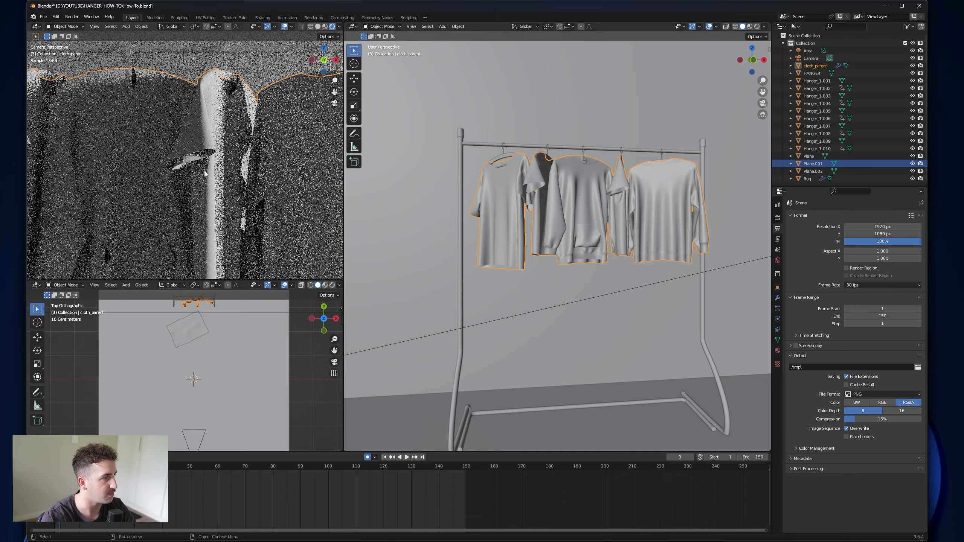
{"action": "scroll", "coordinate": [207, 197], "scroll_direction": "down", "scroll_amount": 8}
{"action": "scroll", "coordinate": [206, 199], "scroll_direction": "up", "scroll_amount": 2}
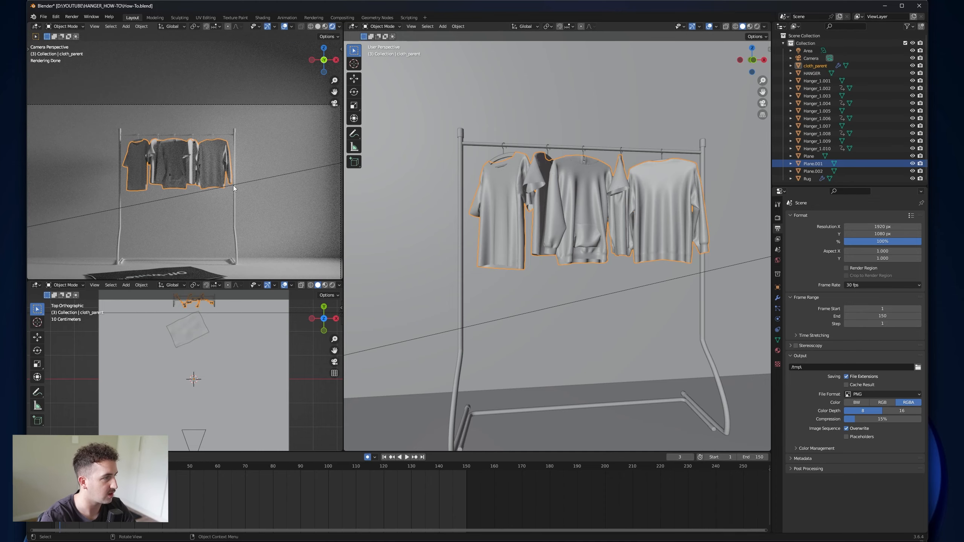
{"action": "left_click", "coordinate": [464, 467]}
{"action": "key", "text": "space"}
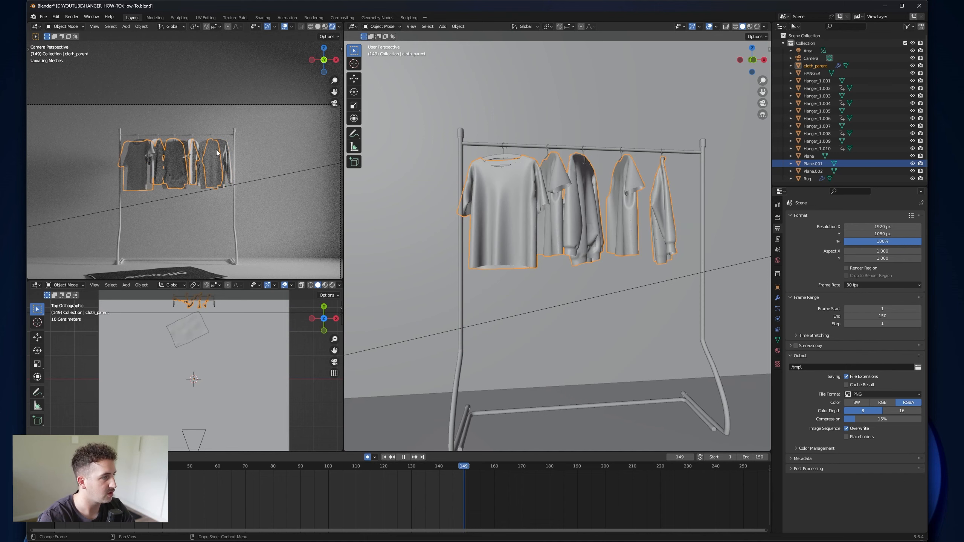
{"action": "key", "text": "space"}
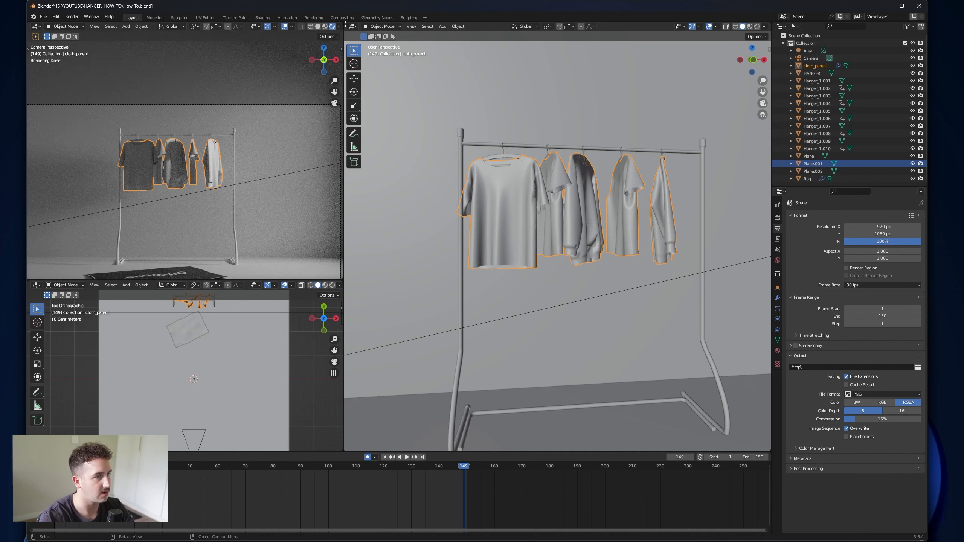
Step: Split the large 3D viewport into two stacked areas and turn the upper one into a Shader Editor
{"action": "left_click_drag", "start_coordinate": [344, 24], "coordinate": [346, 250]}
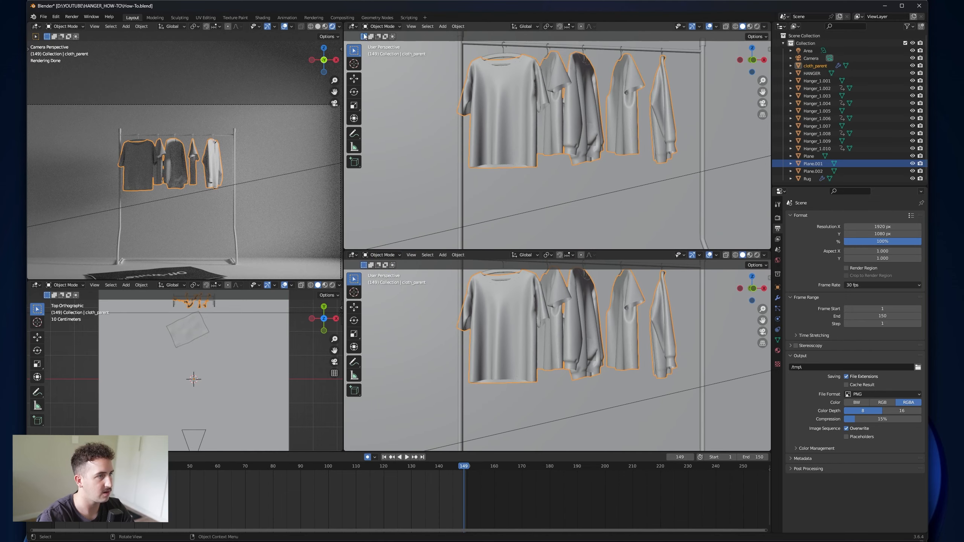
{"action": "left_click", "coordinate": [353, 26]}
{"action": "left_click", "coordinate": [386, 97]}
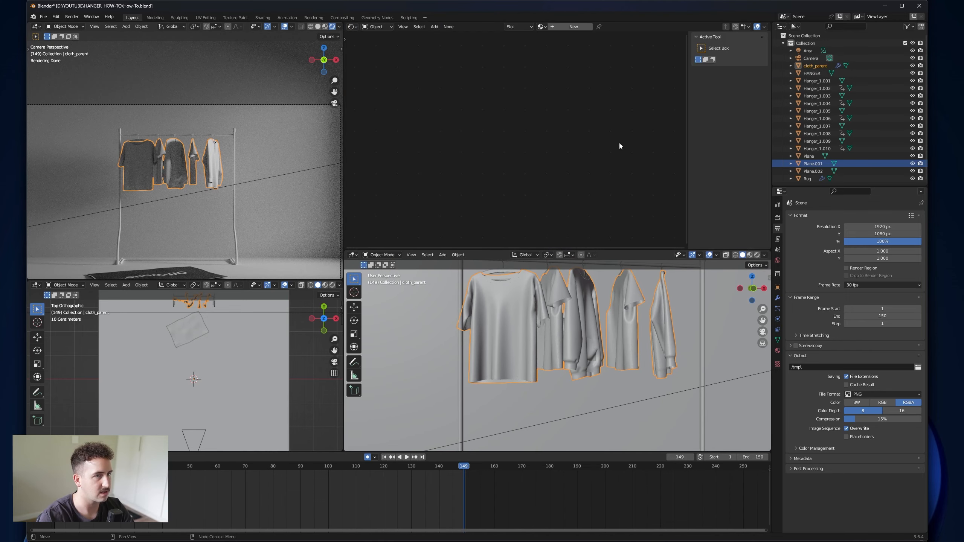
Step: Create a new material on cloth_parent and name it Garments
{"action": "left_click", "coordinate": [777, 350]}
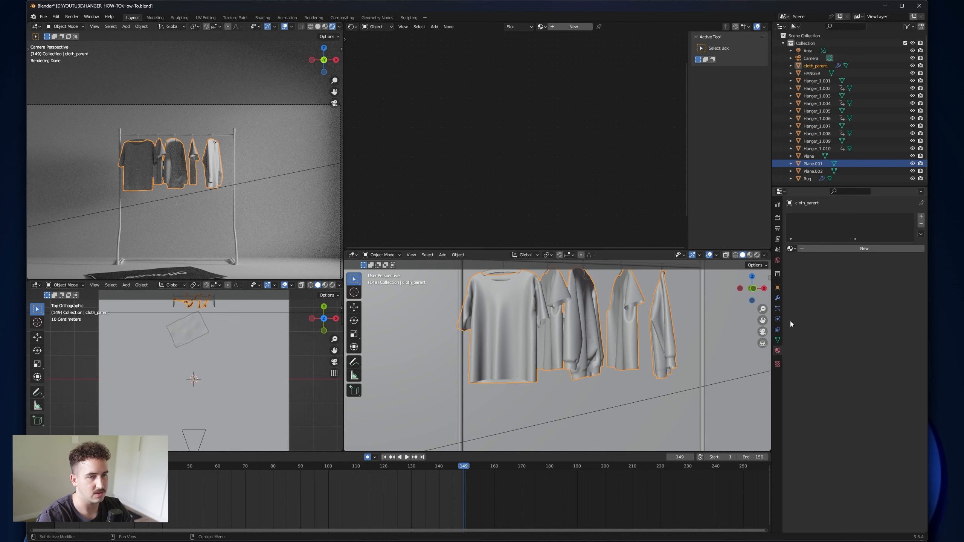
{"action": "left_click", "coordinate": [815, 248]}
{"action": "left_click", "coordinate": [823, 248]}
{"action": "key", "text": "shift"}
{"action": "key", "text": "shift"}
{"action": "type", "text": "Garments"}
{"action": "key", "text": "Return"}
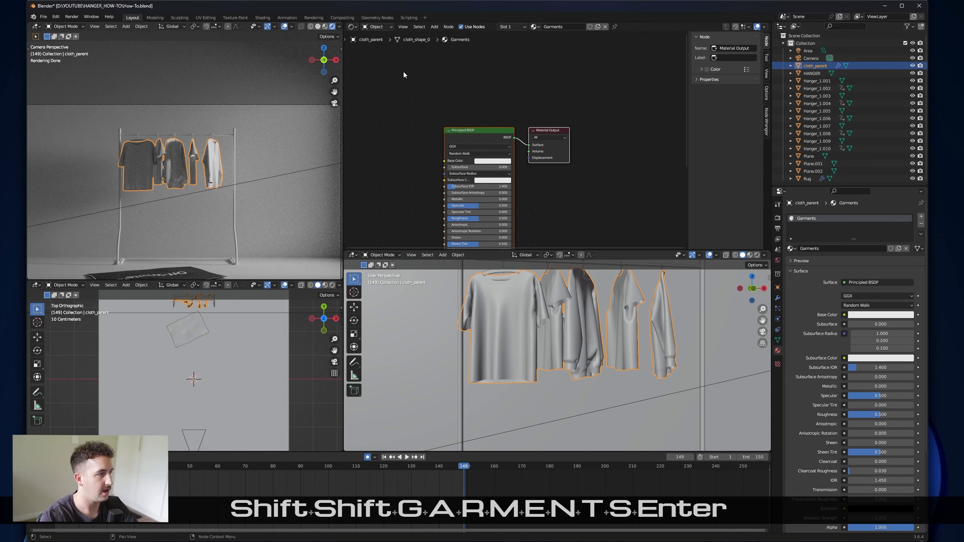
Step: Try a purple base color on the Garments material and undo the change
{"action": "left_click", "coordinate": [487, 160]}
{"action": "left_click", "coordinate": [518, 106]}
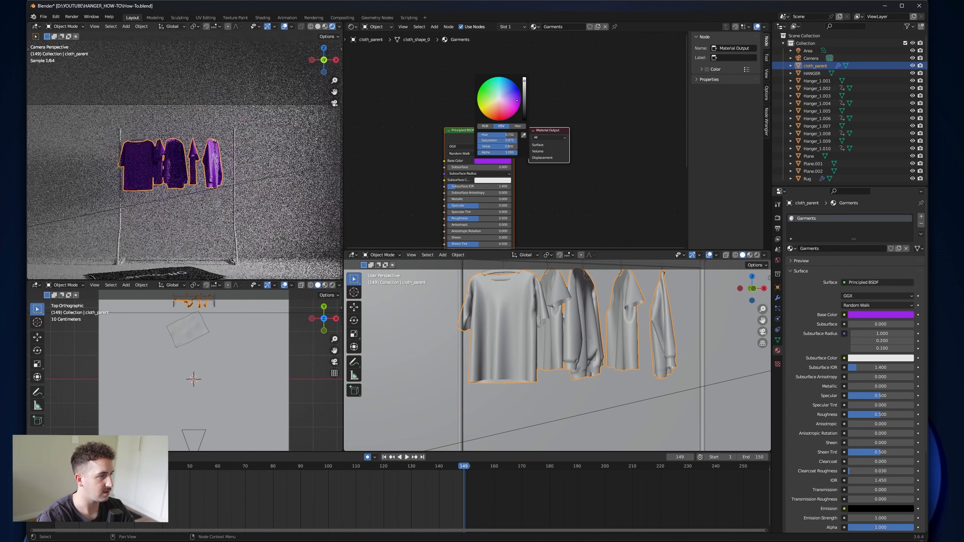
{"action": "key", "text": "ctrl+z"}
{"action": "key", "text": "a"}
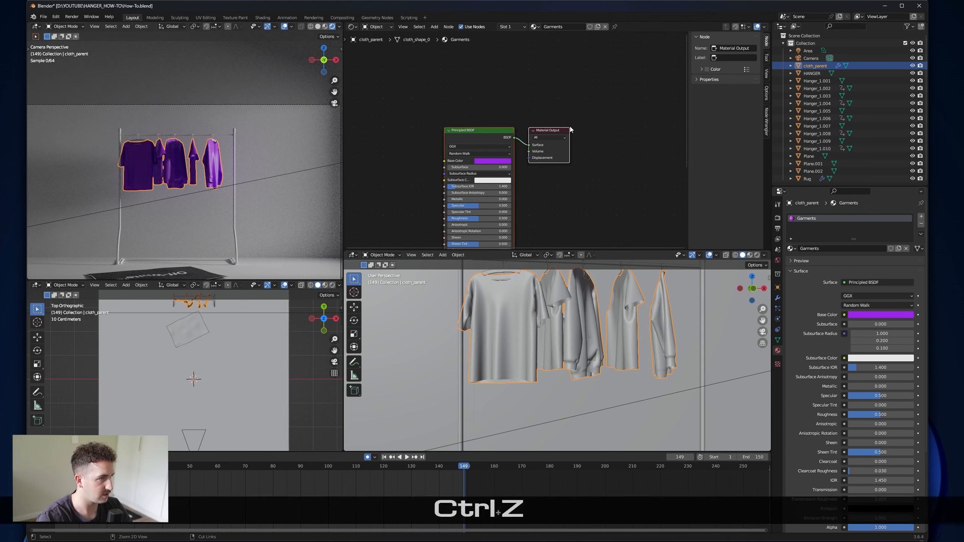
{"action": "key", "text": "ctrl+z"}
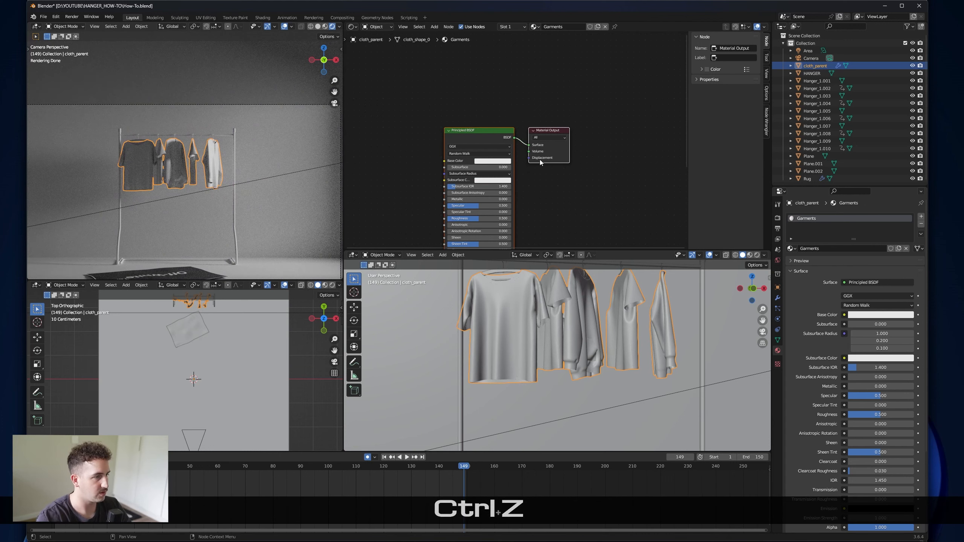
Step: Switch to File Explorer and open Hangers__diffuse_1001 from the HANGER_HOW-TO folder in Adobe Photoshop 2024
{"action": "mouse_move", "coordinate": [436, 536]}
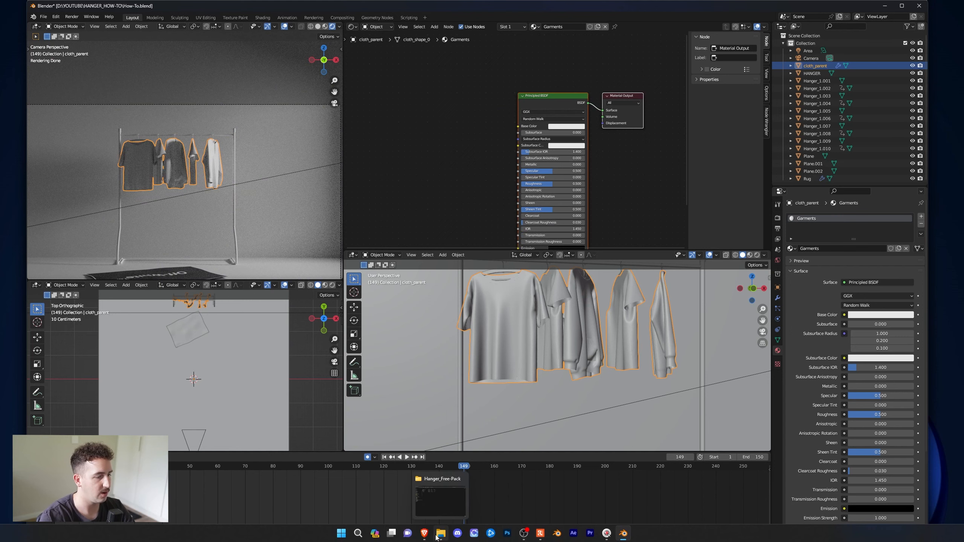
{"action": "left_click", "coordinate": [433, 502]}
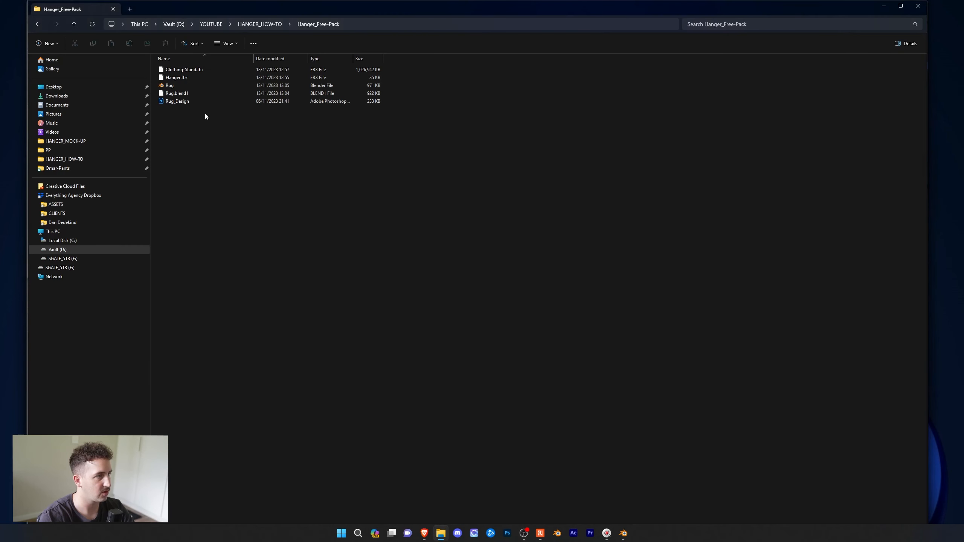
{"action": "left_click", "coordinate": [271, 25]}
{"action": "left_click", "coordinate": [276, 166]}
{"action": "left_click_drag", "start_coordinate": [381, 151], "coordinate": [535, 71]}
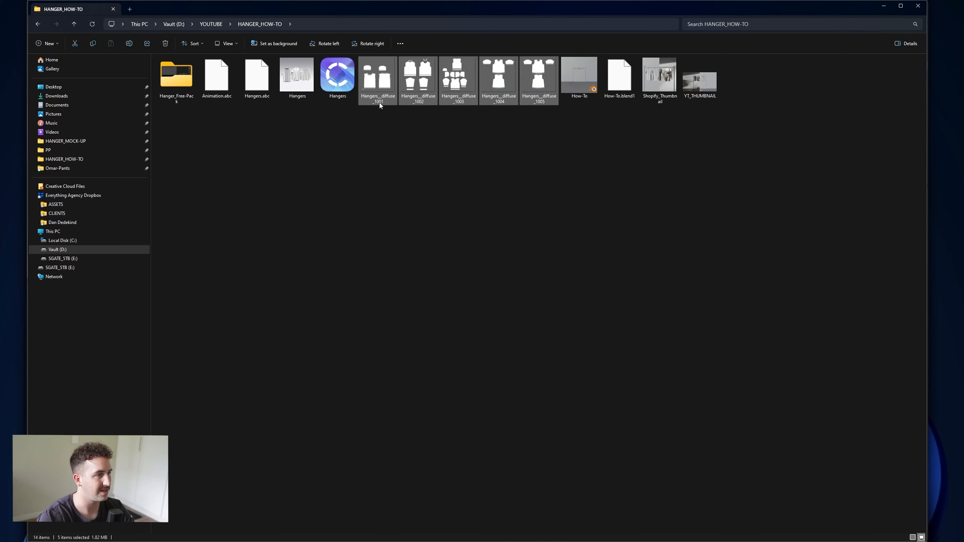
{"action": "right_click", "coordinate": [381, 78]}
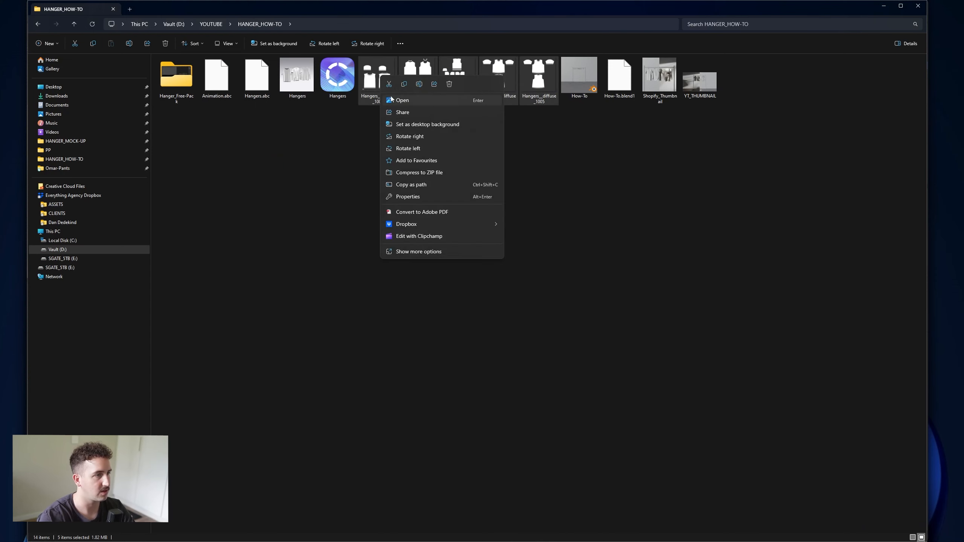
{"action": "left_click", "coordinate": [378, 78]}
{"action": "right_click", "coordinate": [376, 79]}
{"action": "mouse_move", "coordinate": [459, 116]}
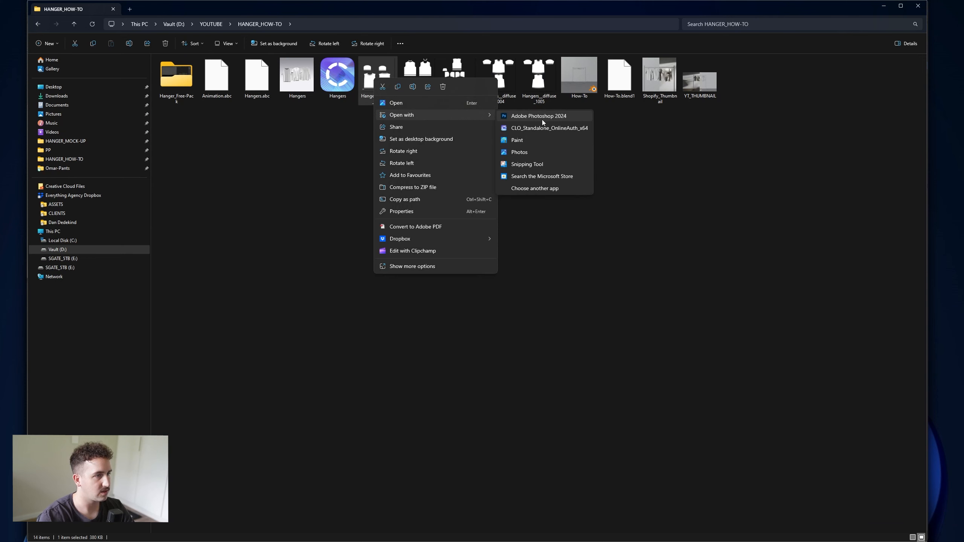
{"action": "left_click", "coordinate": [553, 116]}
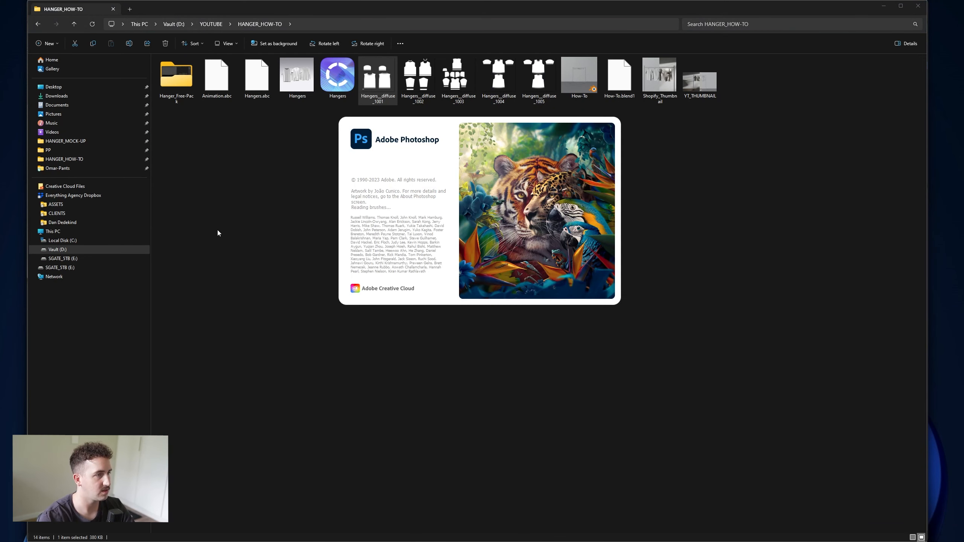
Step: Open the remaining textures Hangers__diffuse_1002 to Hangers__diffuse_1005 from the HANGER_HOW-TO folder as separate Photoshop documents
{"action": "mouse_move", "coordinate": [440, 533]}
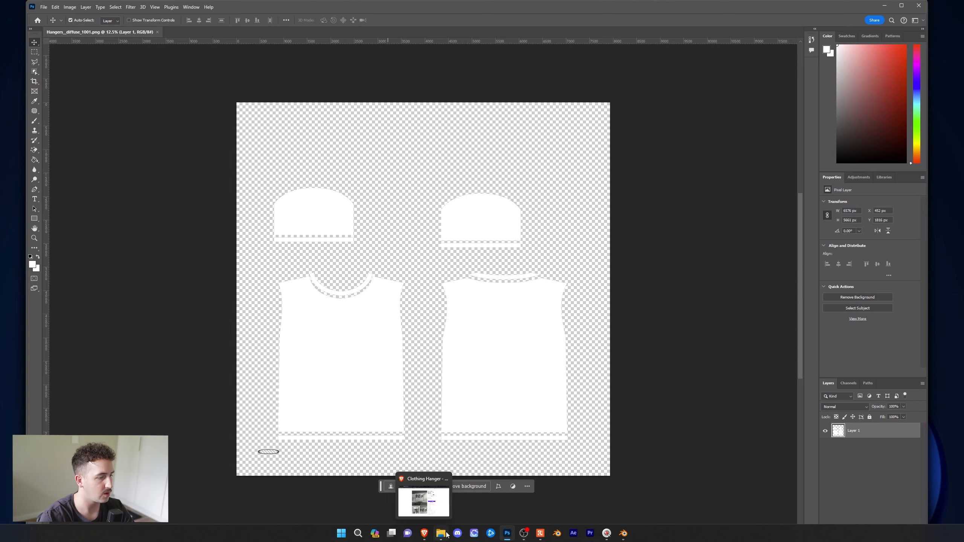
{"action": "left_click", "coordinate": [442, 501]}
{"action": "left_click_drag", "start_coordinate": [426, 155], "coordinate": [557, 63]}
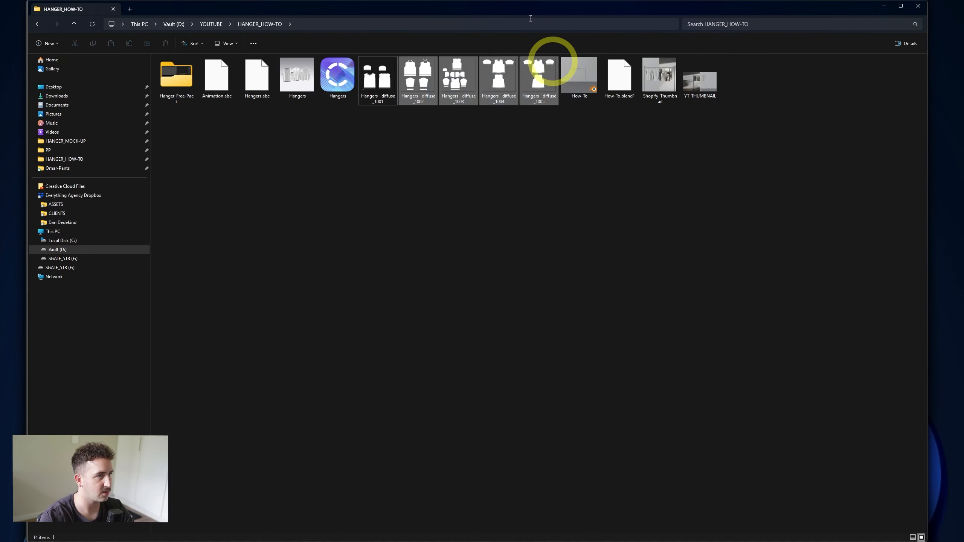
{"action": "left_click_drag", "start_coordinate": [524, 8], "coordinate": [557, 156]}
{"action": "left_click_drag", "start_coordinate": [485, 224], "coordinate": [436, 36]}
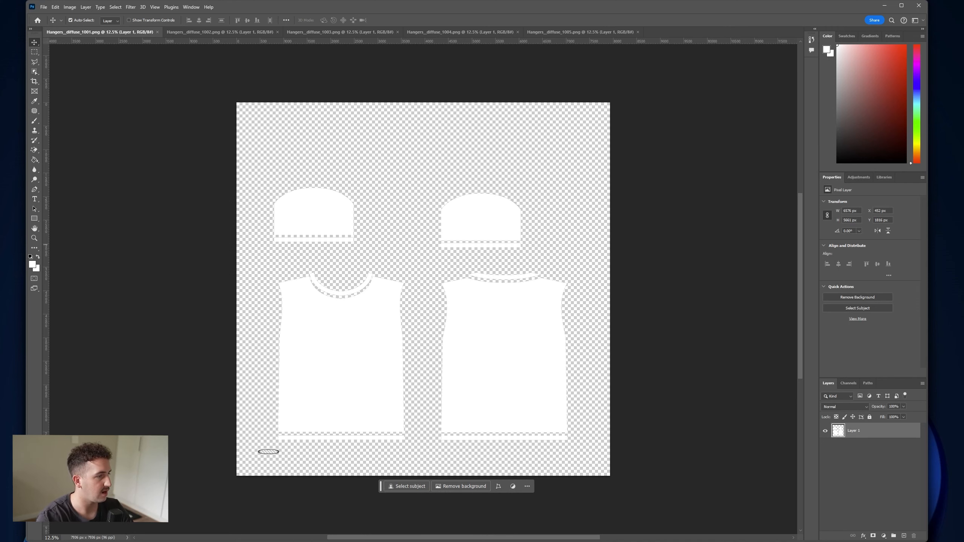
Step: Place the vetements-metallica design image in Hangers__diffuse_1003, scaled to about 1880 px wide, on the lower body piece
{"action": "left_click", "coordinate": [230, 32]}
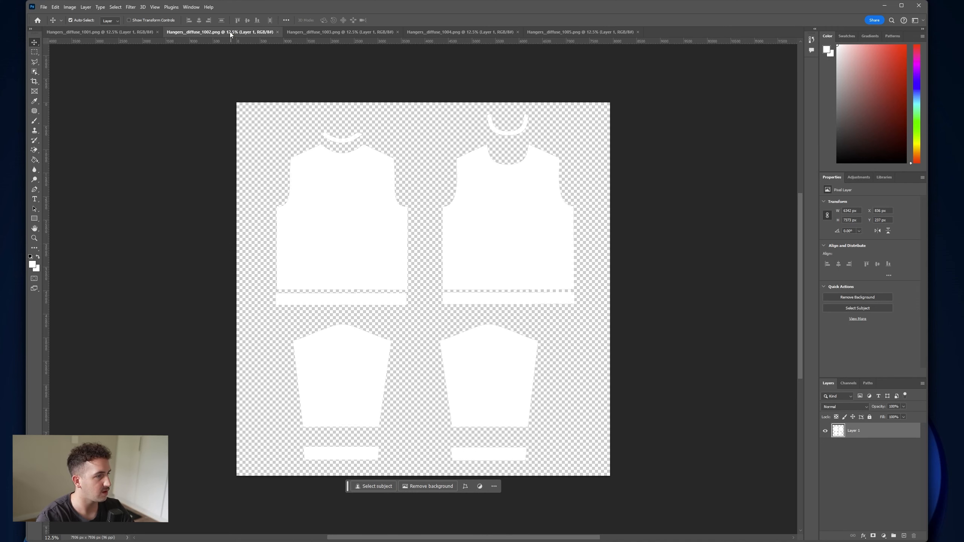
{"action": "left_click", "coordinate": [331, 32]}
{"action": "left_click_drag", "start_coordinate": [515, 255], "coordinate": [266, 321]}
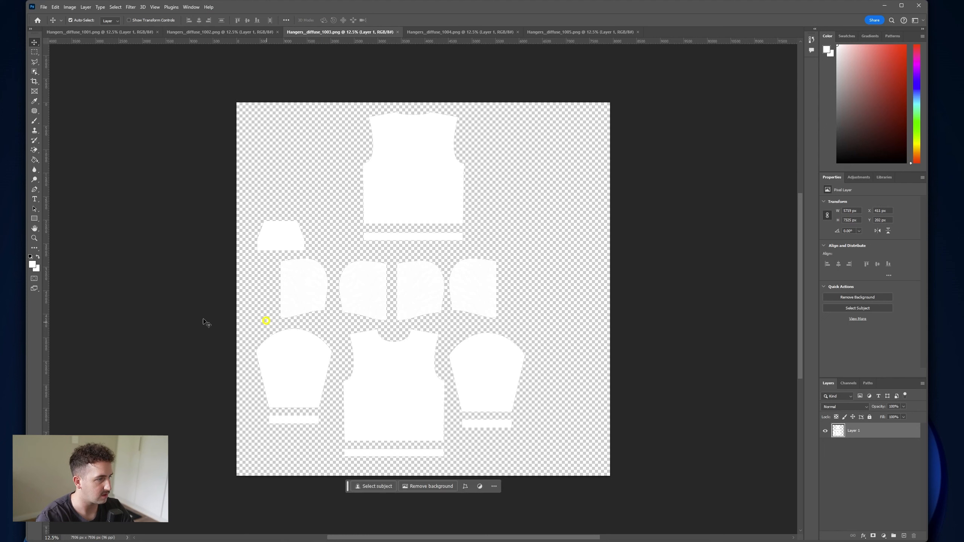
{"action": "left_click_drag", "start_coordinate": [1, 304], "coordinate": [382, 330]}
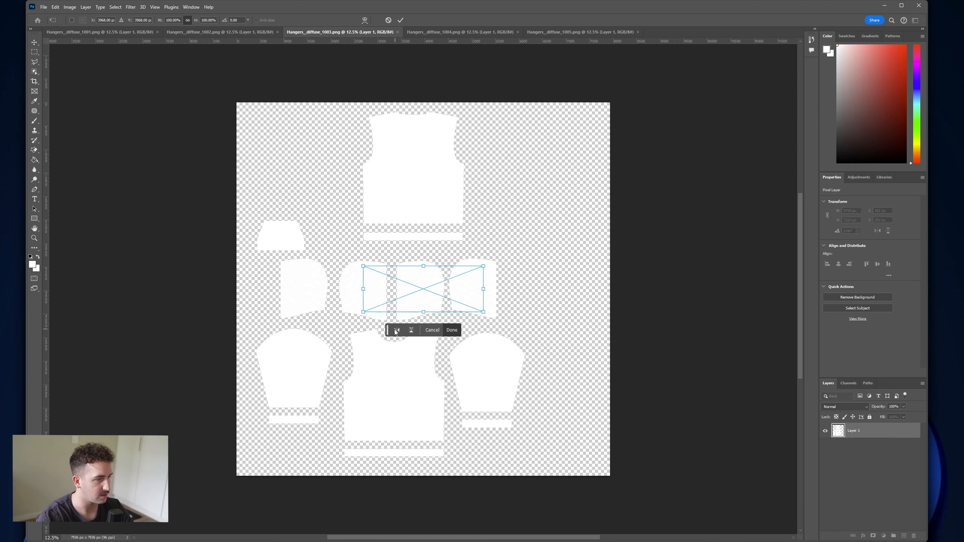
{"action": "key", "text": "Return"}
{"action": "left_click_drag", "start_coordinate": [450, 267], "coordinate": [416, 377]}
{"action": "key", "text": "ctrl+t"}
{"action": "key", "text": "Return"}
Step: Duplicate the Vetements design onto the upper body piece and adjust the placement of the one on the lower piece
{"action": "key", "text": "ctrl+c"}
{"action": "key", "text": "ctrl+v"}
{"action": "left_click_drag", "start_coordinate": [424, 293], "coordinate": [412, 176], "text": "ctrl"}
{"action": "mouse_move", "coordinate": [382, 383]}
{"action": "left_mouse_down"}
{"action": "mouse_move", "coordinate": [385, 397]}
{"action": "mouse_move", "coordinate": [384, 380]}
{"action": "left_mouse_up"}
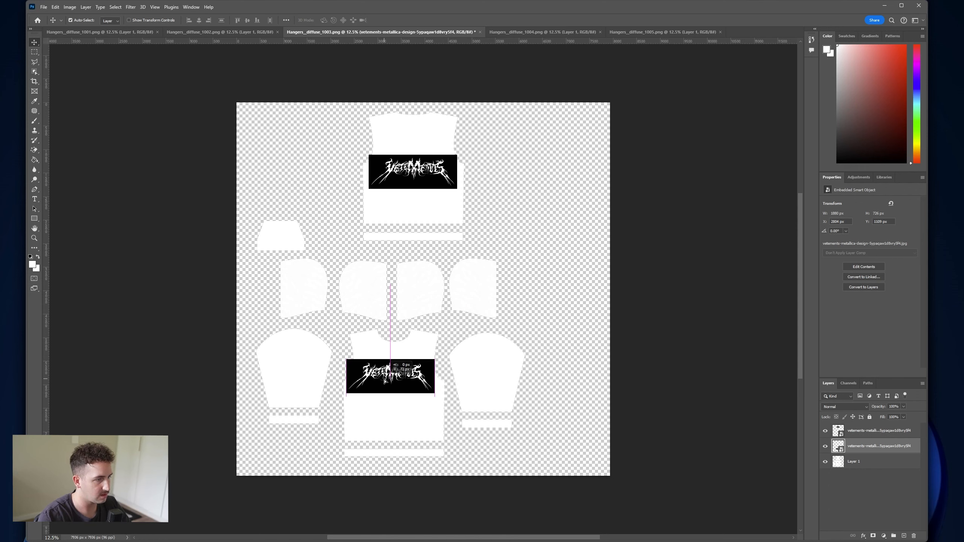
Step: Draw a black rectangle about 8480 × 8720 px over the whole canvas above Layer 1 and clip it to Layer 1
{"action": "left_click", "coordinate": [858, 467]}
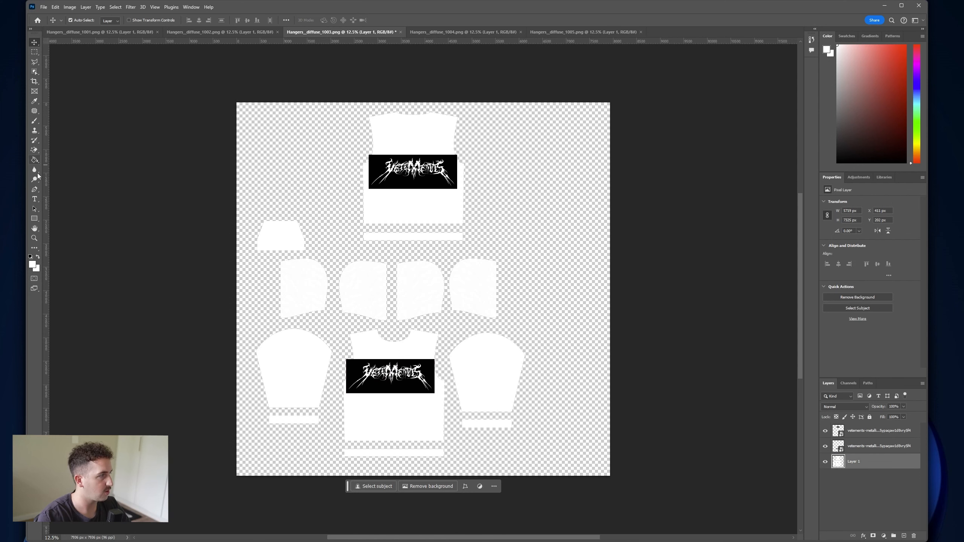
{"action": "left_click", "coordinate": [36, 218]}
{"action": "left_click", "coordinate": [63, 220]}
{"action": "left_click_drag", "start_coordinate": [228, 86], "coordinate": [626, 496]}
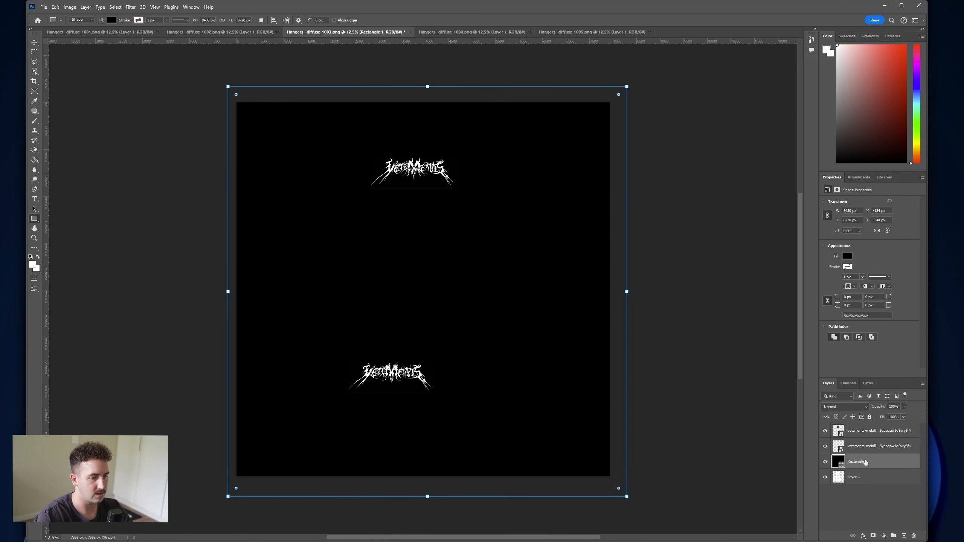
{"action": "right_click", "coordinate": [871, 467]}
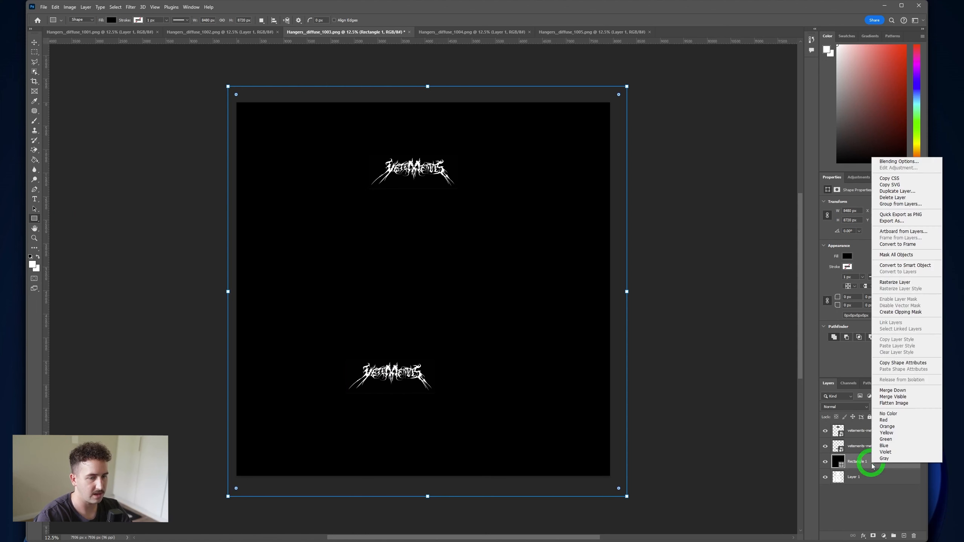
{"action": "left_click", "coordinate": [908, 312]}
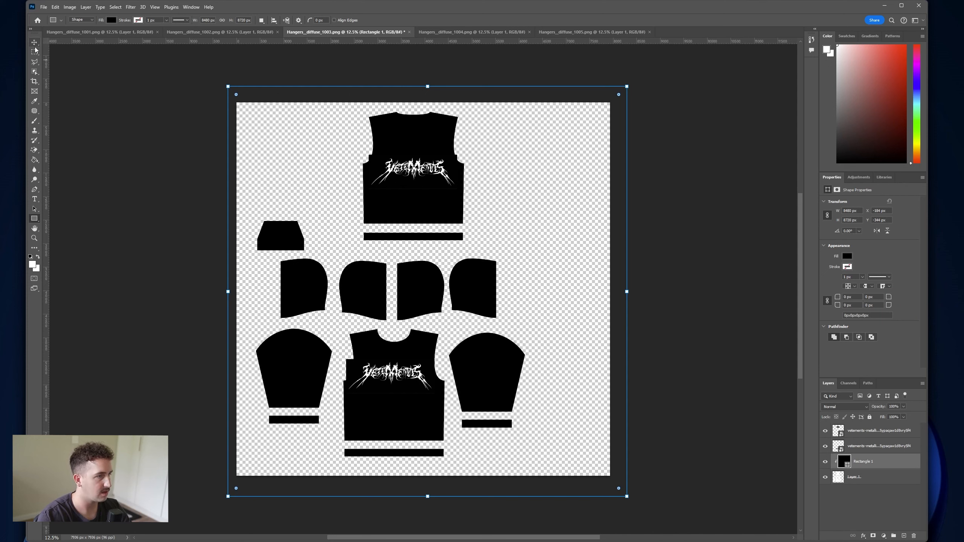
Step: Set the rectangle's fill to 010101, sampled from the black background of the lower Vetements design
{"action": "left_click", "coordinate": [111, 20]}
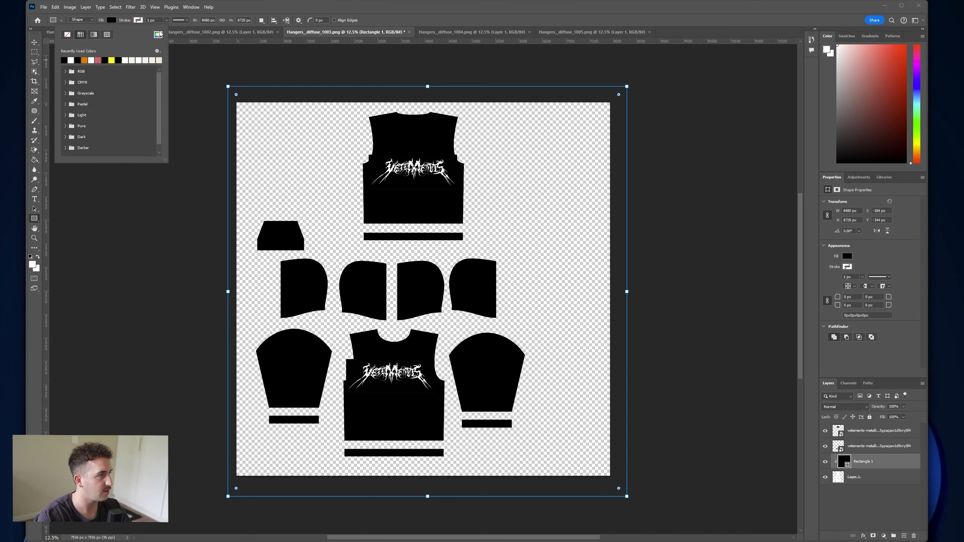
{"action": "left_click", "coordinate": [158, 34]}
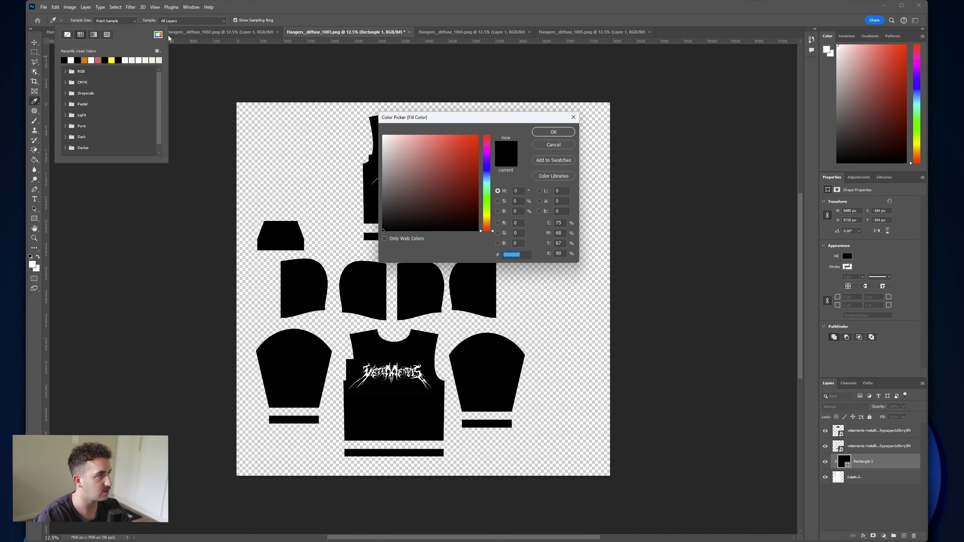
{"action": "left_click", "coordinate": [406, 361]}
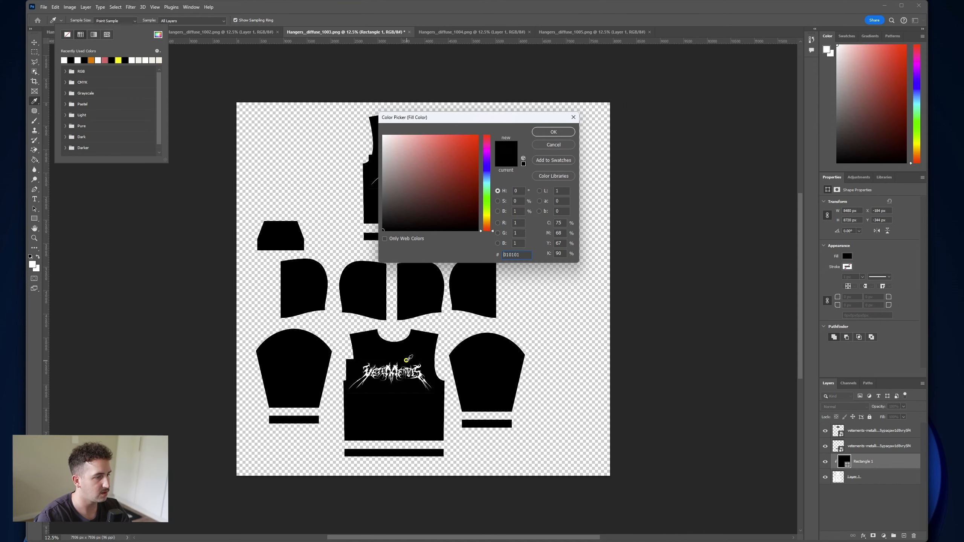
{"action": "left_click", "coordinate": [552, 132]}
Step: Save the finished texture as the Photoshop file Hangers__diffuse_1003 in the HANGER_HOW-TO folder
{"action": "left_click", "coordinate": [44, 6]}
{"action": "left_click", "coordinate": [60, 99]}
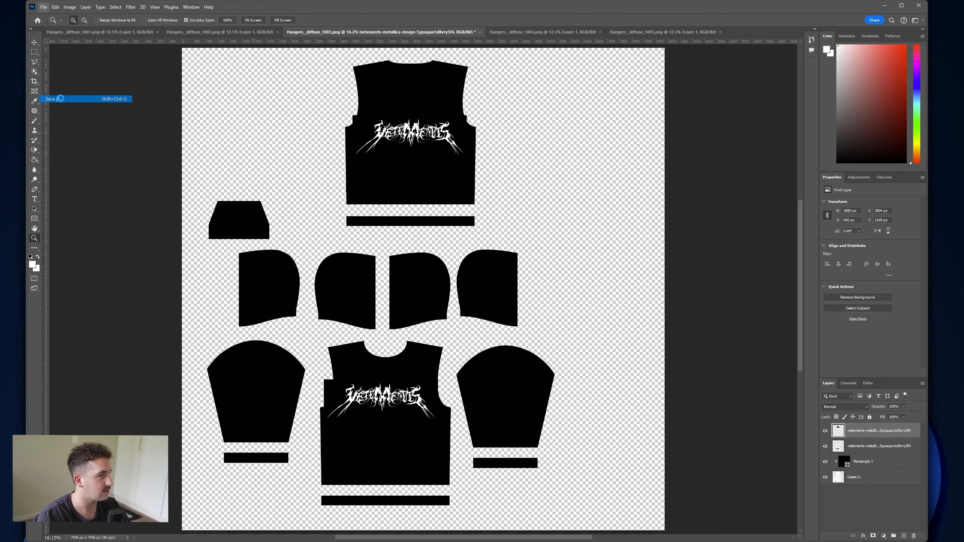
{"action": "left_click", "coordinate": [412, 285]}
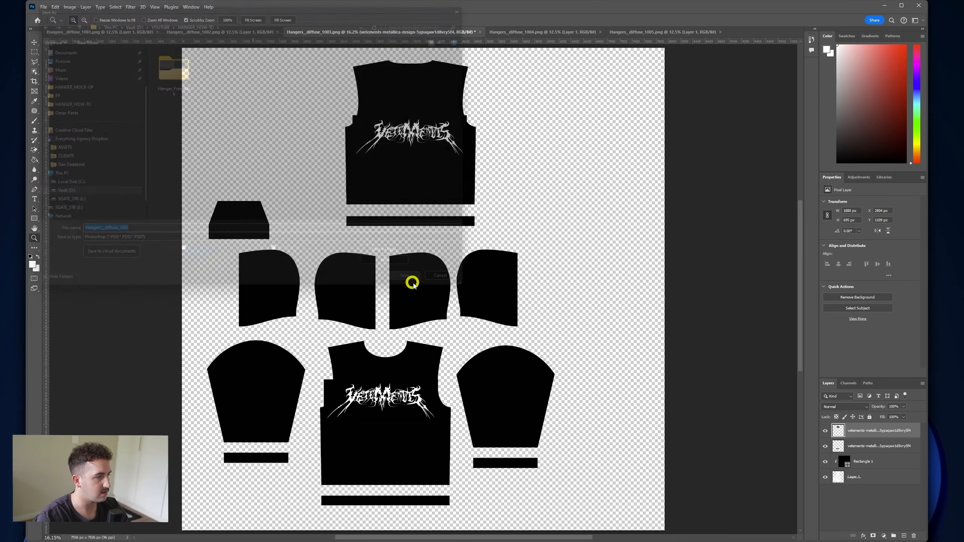
Step: Place the vetements-logo-font image in Hangers__diffuse_1004 and position it on the upper chest of the lower body piece
{"action": "left_click", "coordinate": [534, 32]}
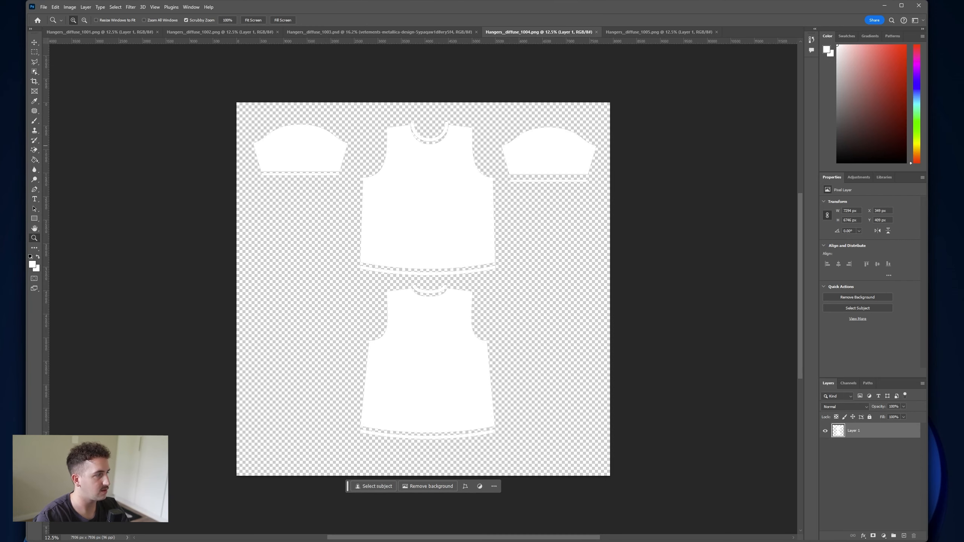
{"action": "left_click_drag", "start_coordinate": [645, 399], "coordinate": [415, 330]}
{"action": "left_click", "coordinate": [452, 324]}
{"action": "left_click_drag", "start_coordinate": [423, 287], "coordinate": [430, 338]}
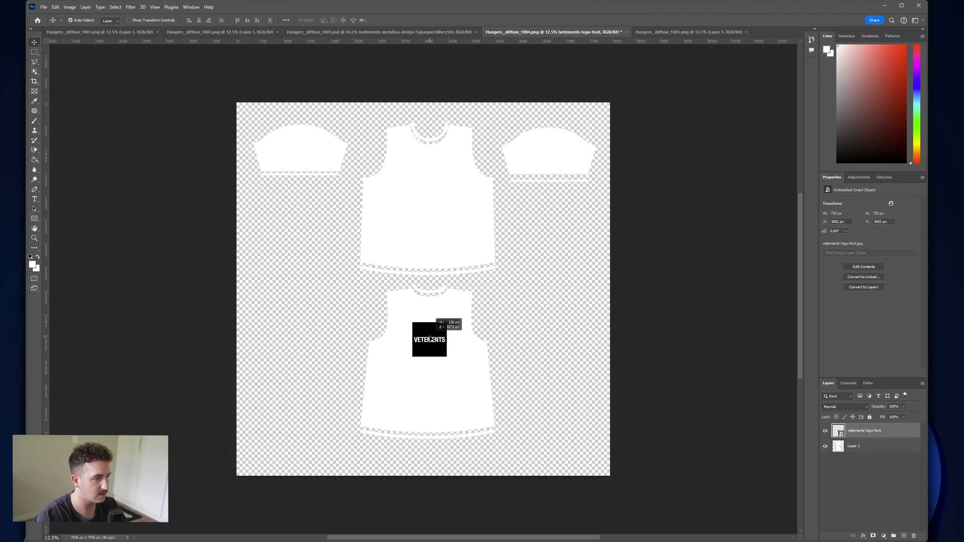
Step: Move the logo from the lower body piece to the upper body piece's chest, using a copy and deleting the original
{"action": "key", "text": "ctrl+c"}
{"action": "key", "text": "ctrl+v"}
{"action": "left_click_drag", "start_coordinate": [423, 289], "coordinate": [424, 190]}
{"action": "left_click", "coordinate": [444, 337]}
{"action": "key", "text": "Delete"}
Step: Draw a black rectangle about 8450 × 8220 px over the whole canvas beneath the logo and clip it to Layer 1
{"action": "left_click", "coordinate": [34, 218]}
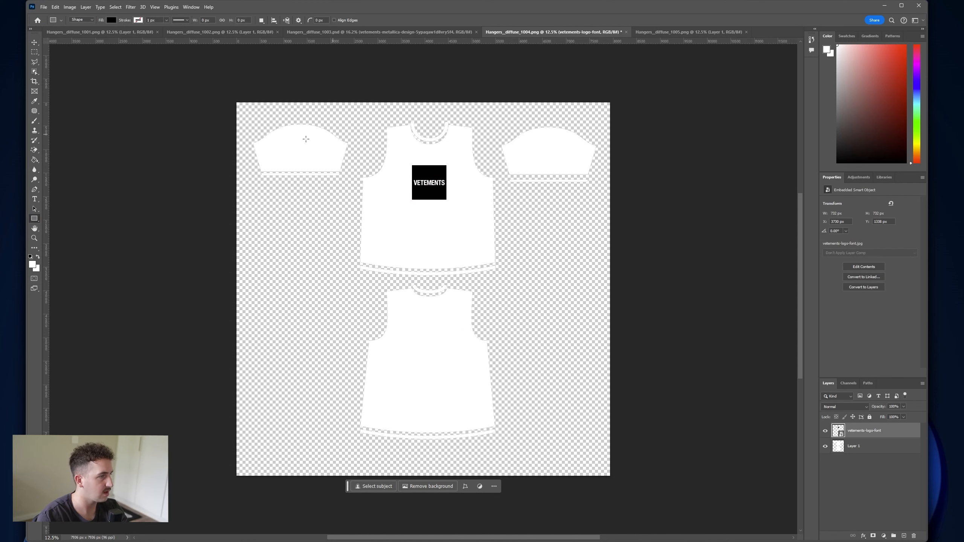
{"action": "left_click_drag", "start_coordinate": [228, 95], "coordinate": [625, 481]}
{"action": "right_click", "coordinate": [854, 446]}
{"action": "left_click", "coordinate": [909, 299]}
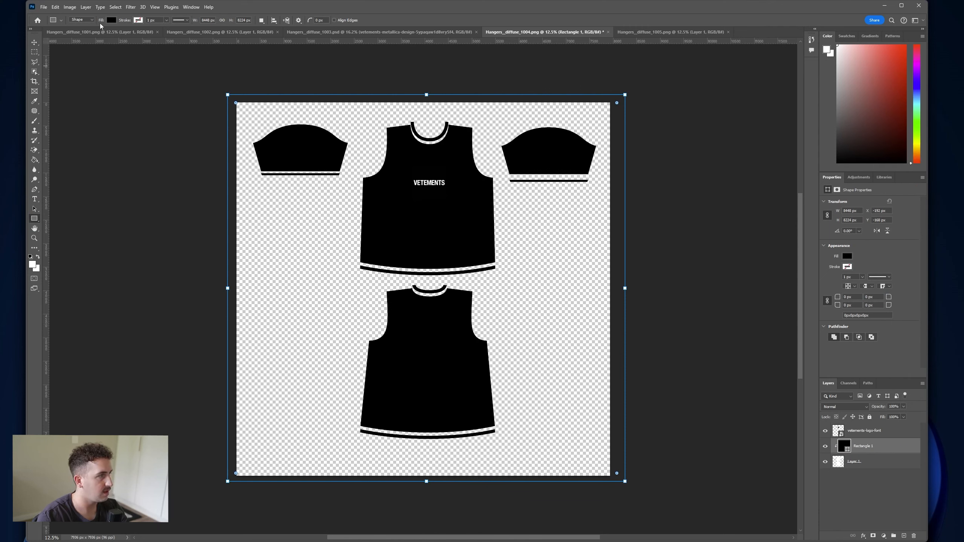
Step: Check the rectangle's fill color against the logo's background and accept black
{"action": "left_click", "coordinate": [112, 20]}
{"action": "left_click", "coordinate": [158, 35]}
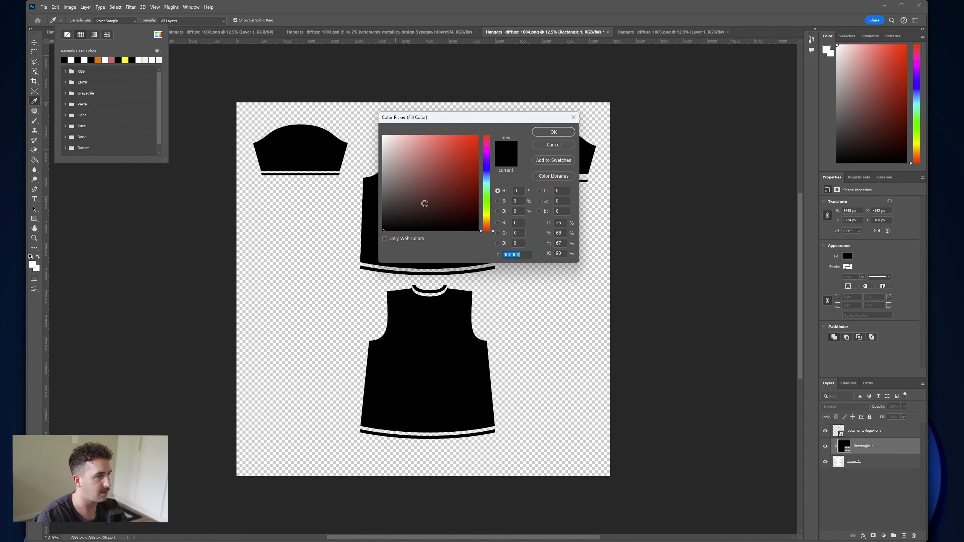
{"action": "left_click_drag", "start_coordinate": [477, 122], "coordinate": [446, 257]}
{"action": "left_click", "coordinate": [521, 266]}
Step: Save the texture as the Photoshop file Hangers__diffuse_1004 with Maximize Compatibility on
{"action": "left_click", "coordinate": [44, 7]}
{"action": "left_click", "coordinate": [63, 101]}
{"action": "left_click", "coordinate": [409, 274]}
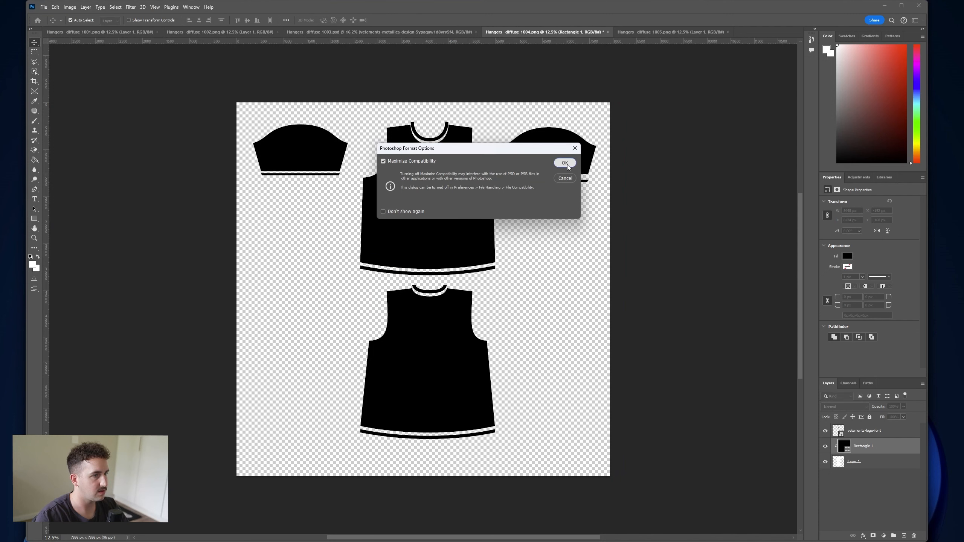
{"action": "left_click", "coordinate": [565, 163]}
Step: Place the VETEMENTS_logo image in Hangers__diffuse_1005 and position it on the chest of the upper body piece
{"action": "key", "text": "ctrl+Tab"}
{"action": "left_click_drag", "start_coordinate": [1, 342], "coordinate": [395, 340]}
{"action": "left_click", "coordinate": [451, 311]}
{"action": "left_click_drag", "start_coordinate": [438, 290], "coordinate": [439, 181]}
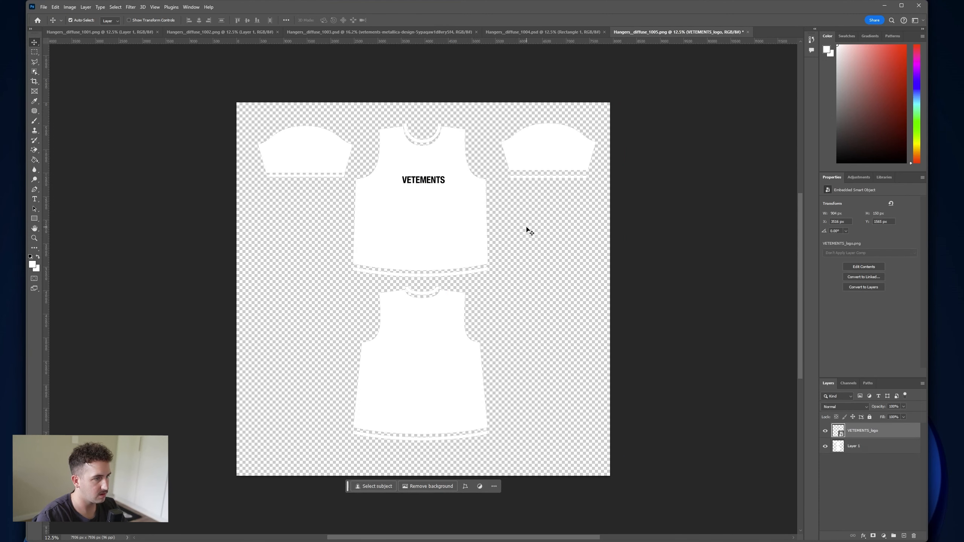
Step: Draw a rectangle about 8750 × 8300 px over the whole canvas, between Layer 1 and the logo
{"action": "left_click", "coordinate": [896, 448]}
{"action": "left_click", "coordinate": [34, 219]}
{"action": "left_click_drag", "start_coordinate": [213, 94], "coordinate": [625, 485]}
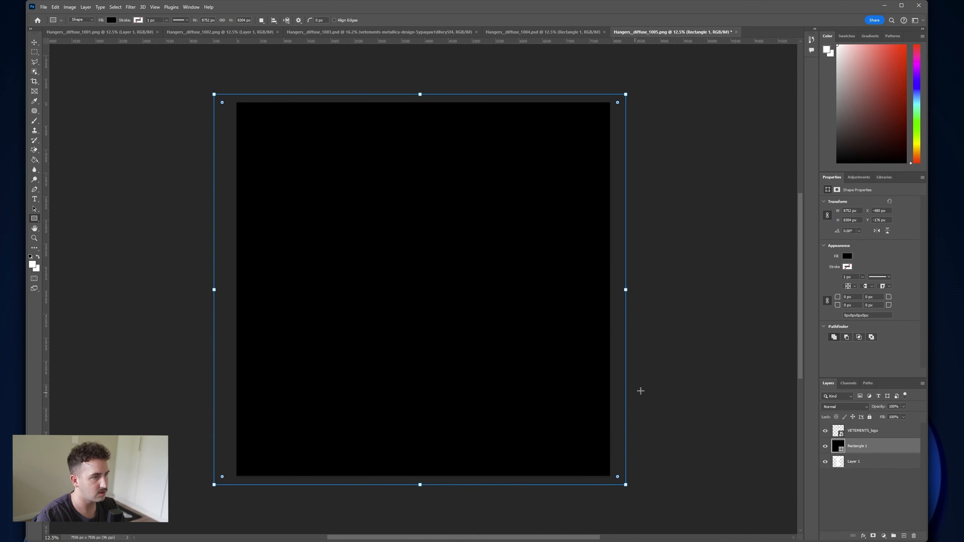
Step: Fill the canvas-covering rectangle with white and clip it to Layer 1
{"action": "left_click", "coordinate": [848, 264]}
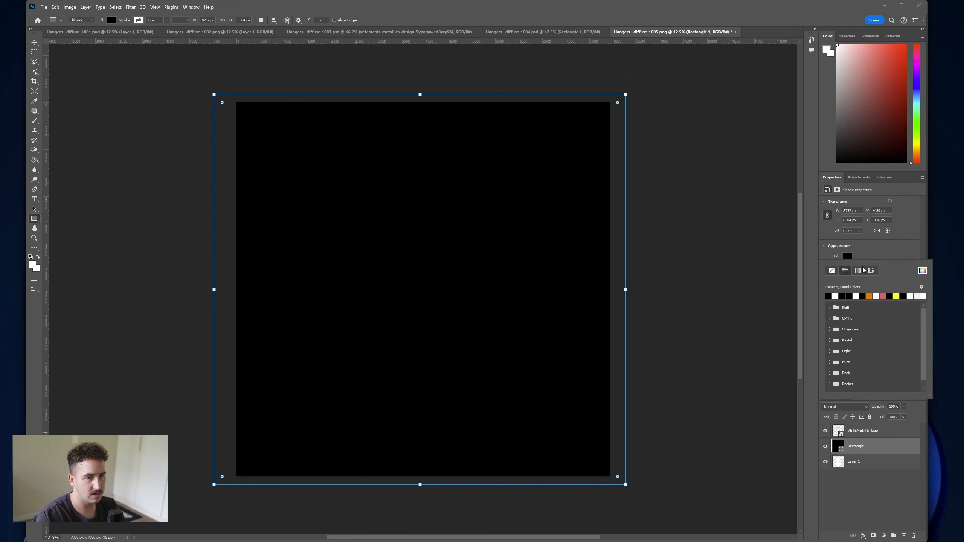
{"action": "left_click", "coordinate": [856, 296]}
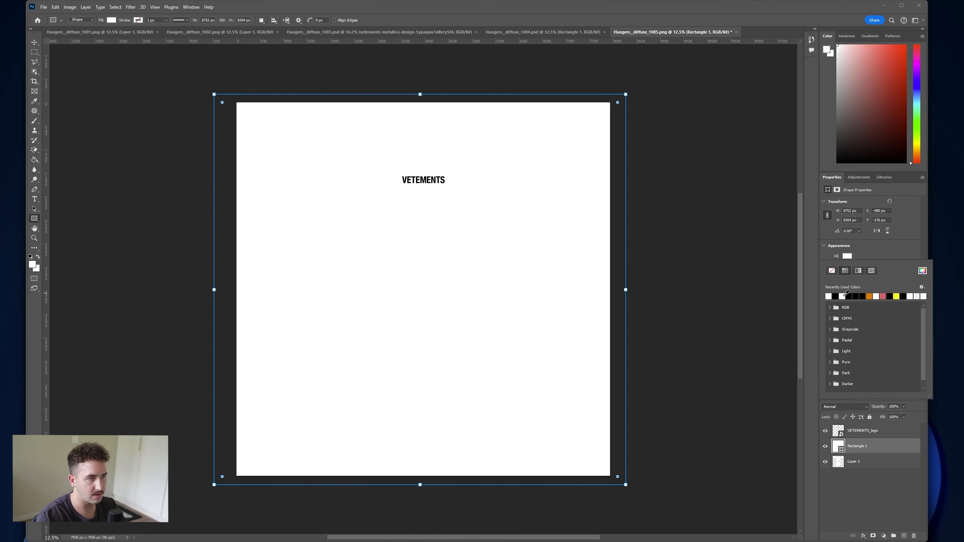
{"action": "left_click", "coordinate": [37, 44]}
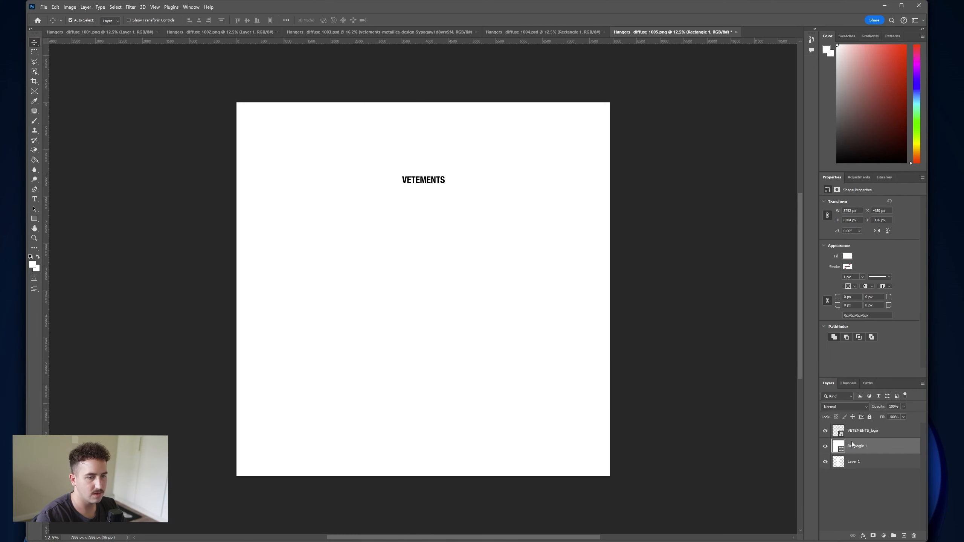
{"action": "right_click", "coordinate": [852, 444]}
{"action": "left_click", "coordinate": [872, 291]}
Step: Save the white garment texture as the Photoshop file Hangers__diffuse_1005
{"action": "left_click", "coordinate": [43, 6]}
{"action": "left_click", "coordinate": [68, 96]}
{"action": "left_click", "coordinate": [414, 283]}
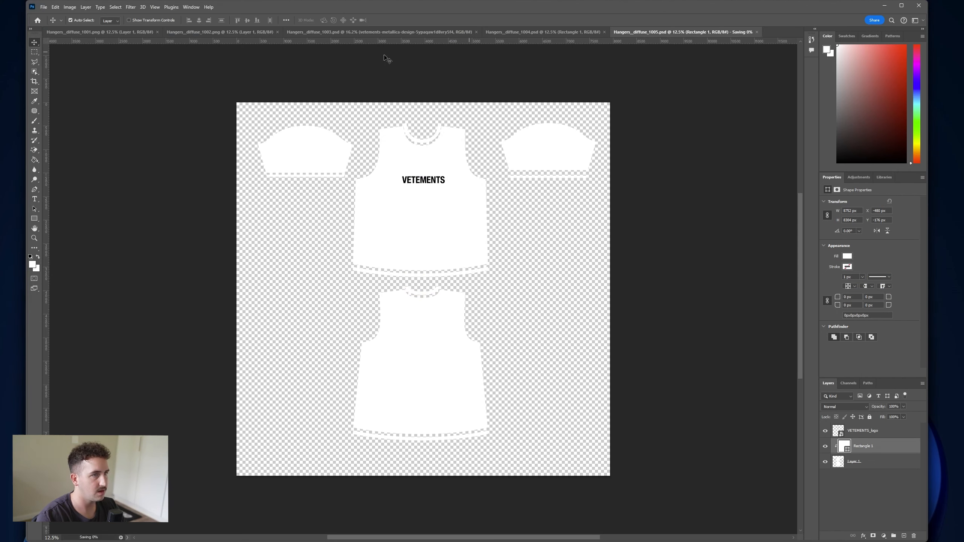
Step: Place VETEMENTS_logo in Hangers__diffuse_1002, rotated about 90° and enlarged to about 140%, on the right-hand sleeve piece
{"action": "left_click", "coordinate": [216, 33]}
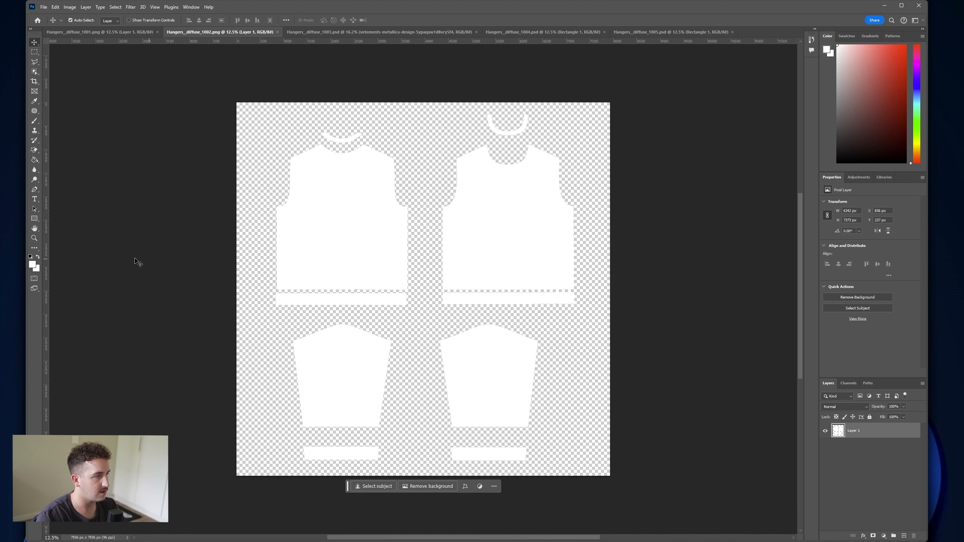
{"action": "left_click_drag", "start_coordinate": [460, 365], "coordinate": [353, 304]}
{"action": "left_click", "coordinate": [448, 311]}
{"action": "key", "text": "ctrl+t"}
{"action": "left_click_drag", "start_coordinate": [454, 277], "coordinate": [445, 345]}
{"action": "left_click_drag", "start_coordinate": [426, 281], "coordinate": [490, 378]}
{"action": "left_click_drag", "start_coordinate": [492, 365], "coordinate": [495, 349]}
{"action": "key", "text": "Return"}
Step: Duplicate the sleeve logo, set its rotation to -90°, and position the copy on the left-hand sleeve piece
{"action": "key", "text": "ctrl+c"}
{"action": "key", "text": "ctrl+v"}
{"action": "key", "text": "ctrl+t"}
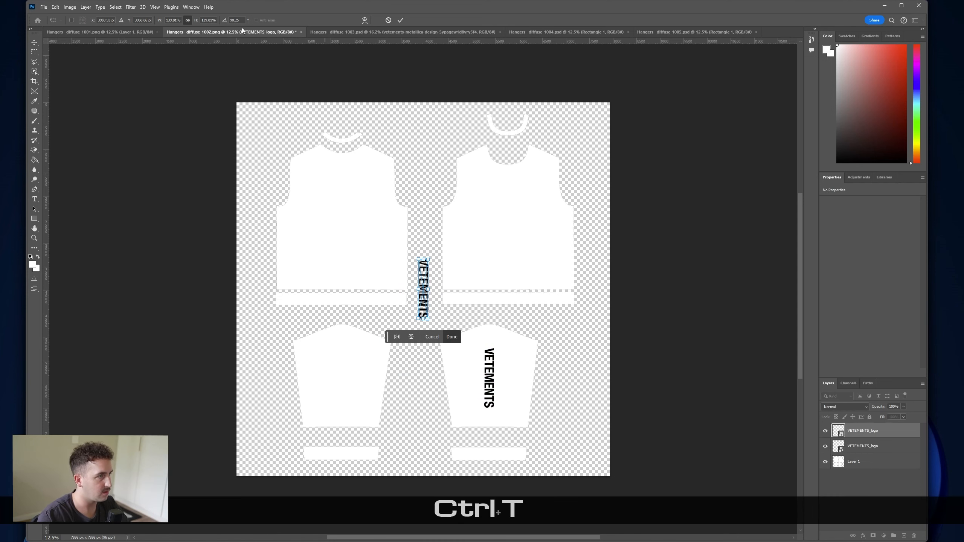
{"action": "key", "text": "BackSpace"}
{"action": "key", "text": "BackSpace"}
{"action": "type", "text": "-90"}
{"action": "key", "text": "Return"}
{"action": "key", "text": "Return"}
{"action": "left_click_drag", "start_coordinate": [423, 285], "coordinate": [341, 375]}
Step: Add a horizontal VETEMENTS_logo about 904 px wide to the chest of the right-hand body piece and nudge it rightward to center it
{"action": "key", "text": "ctrl+c"}
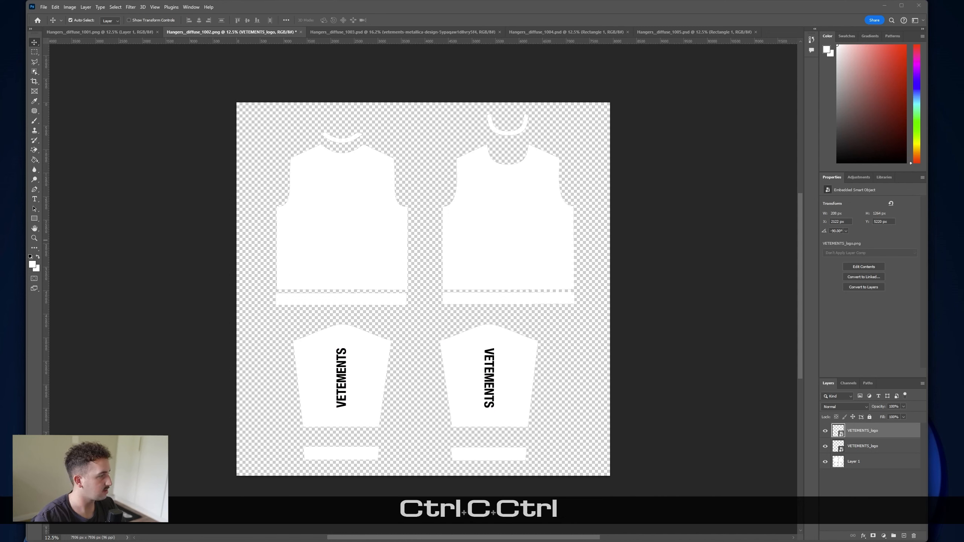
{"action": "key", "text": "ctrl+v"}
{"action": "key", "text": "ctrl+t"}
{"action": "left_click_drag", "start_coordinate": [433, 293], "coordinate": [516, 208]}
{"action": "key", "text": "Return"}
{"action": "key", "text": "Right"}
{"action": "key", "text": "Right"}
{"action": "key", "text": "Right"}
{"action": "key", "text": "Right"}
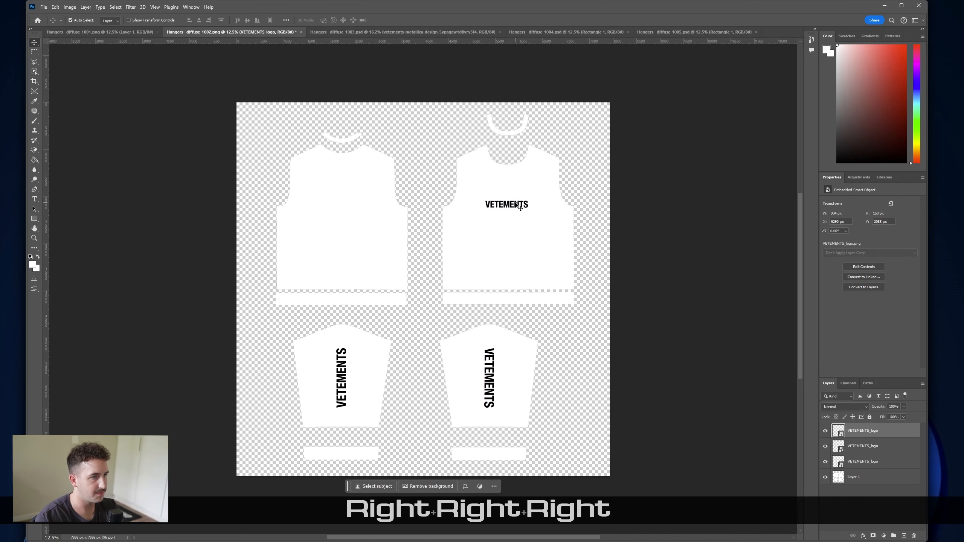
Step: Draw a rectangle about 8720 × 8350 px over the whole canvas and move its layer beneath the three logo layers
{"action": "left_click", "coordinate": [35, 219]}
{"action": "left_click_drag", "start_coordinate": [233, 93], "coordinate": [642, 486]}
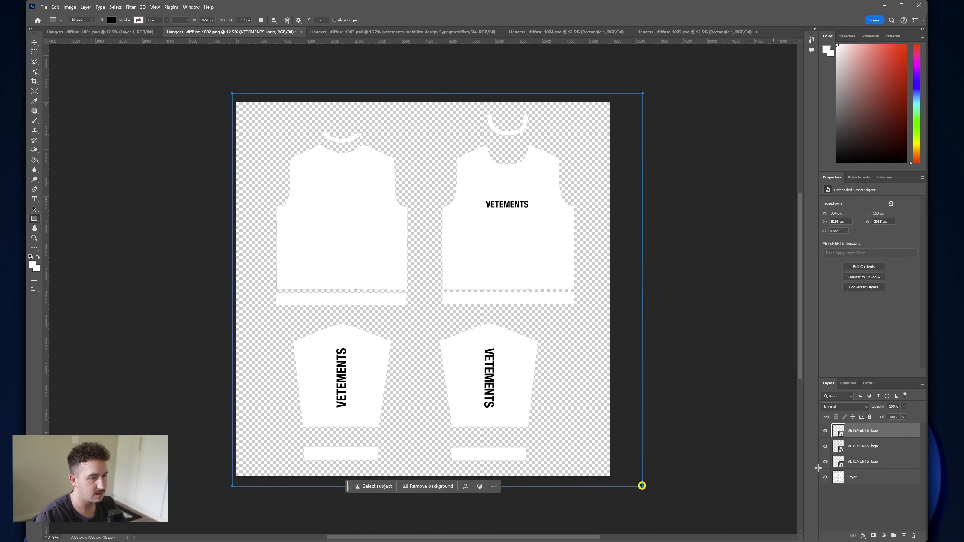
{"action": "left_click_drag", "start_coordinate": [869, 431], "coordinate": [886, 480]}
Step: Change the rectangle's fill to white and clip it to Layer 1 under the three logos
{"action": "double_click", "coordinate": [839, 479]}
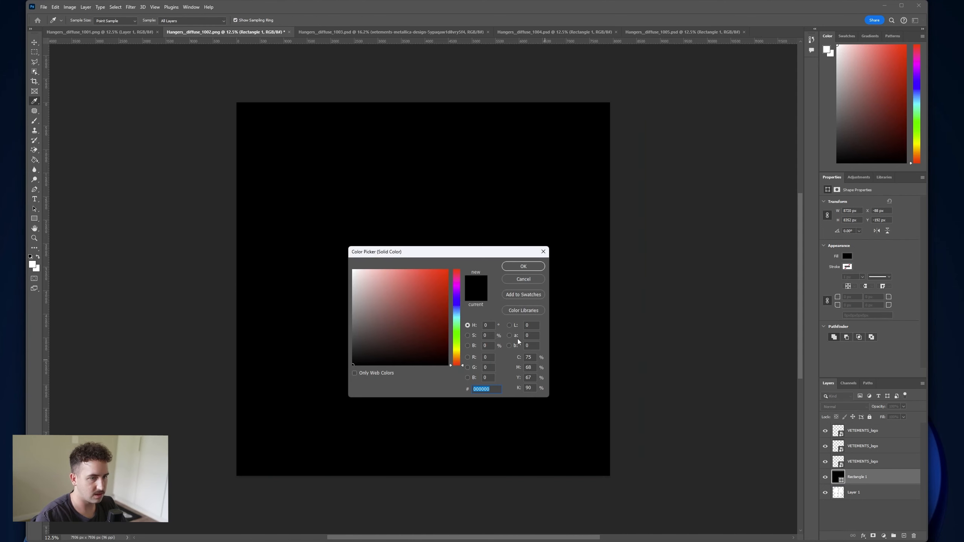
{"action": "left_click", "coordinate": [527, 279]}
{"action": "left_click", "coordinate": [848, 256]}
{"action": "left_click", "coordinate": [834, 297]}
{"action": "key", "text": "v"}
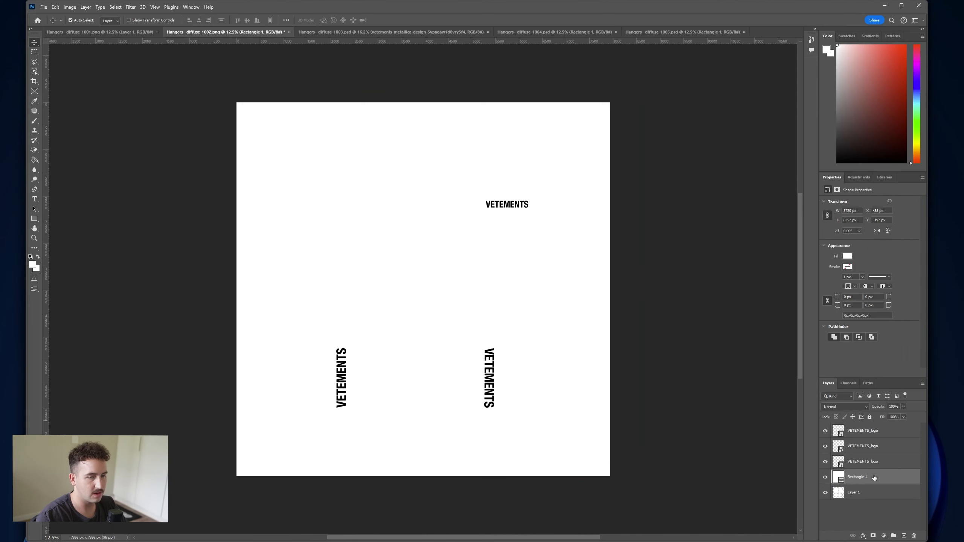
{"action": "right_click", "coordinate": [873, 477]}
{"action": "left_click", "coordinate": [899, 326]}
Step: Save the texture with the sleeve logos as the Photoshop file Hangers__diffuse_1002
{"action": "left_click", "coordinate": [44, 7]}
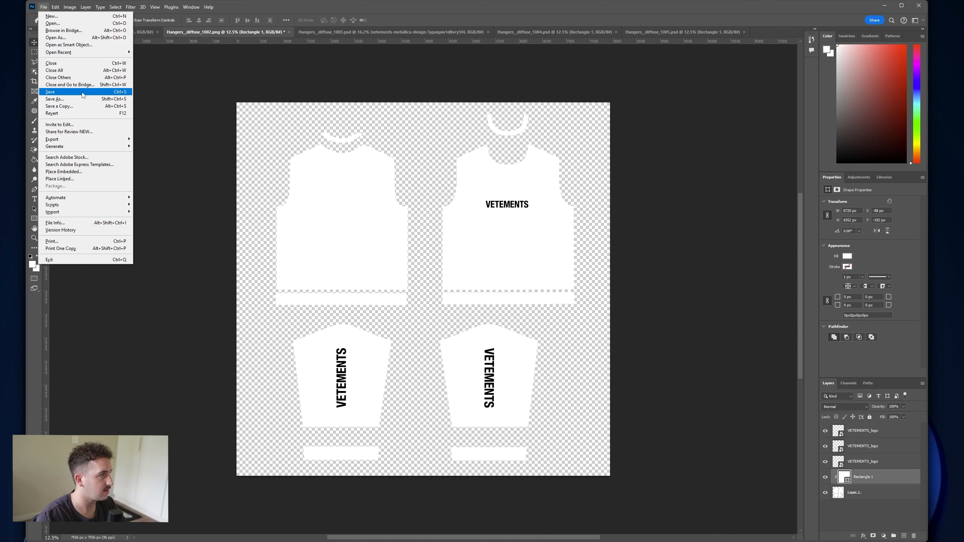
{"action": "left_click", "coordinate": [50, 92]}
Step: Place VETEMENTS_logo in Hangers__diffuse_1001, enlarge it to about 225%, and center it on the left-hand body piece's chest
{"action": "left_click", "coordinate": [120, 32]}
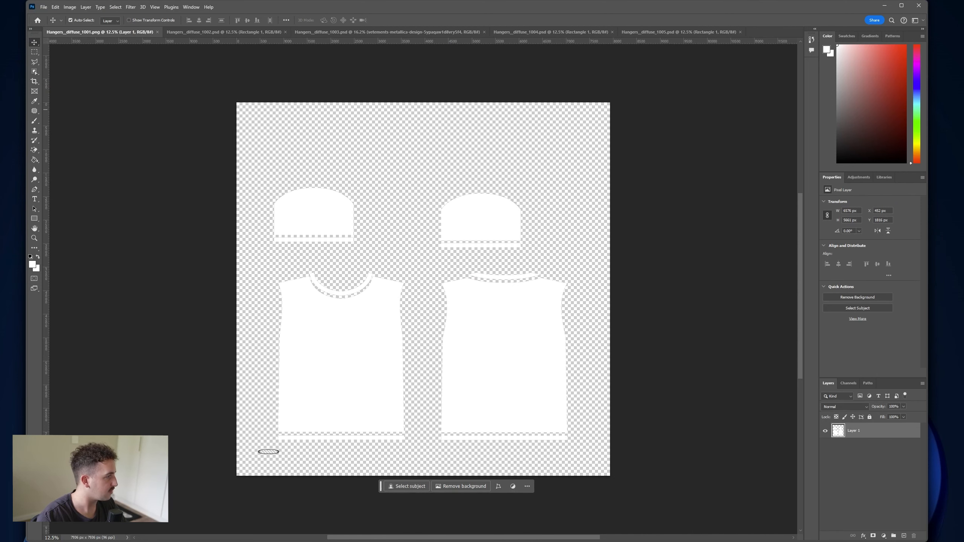
{"action": "left_click_drag", "start_coordinate": [0, 304], "coordinate": [404, 342]}
{"action": "key", "text": "Delete"}
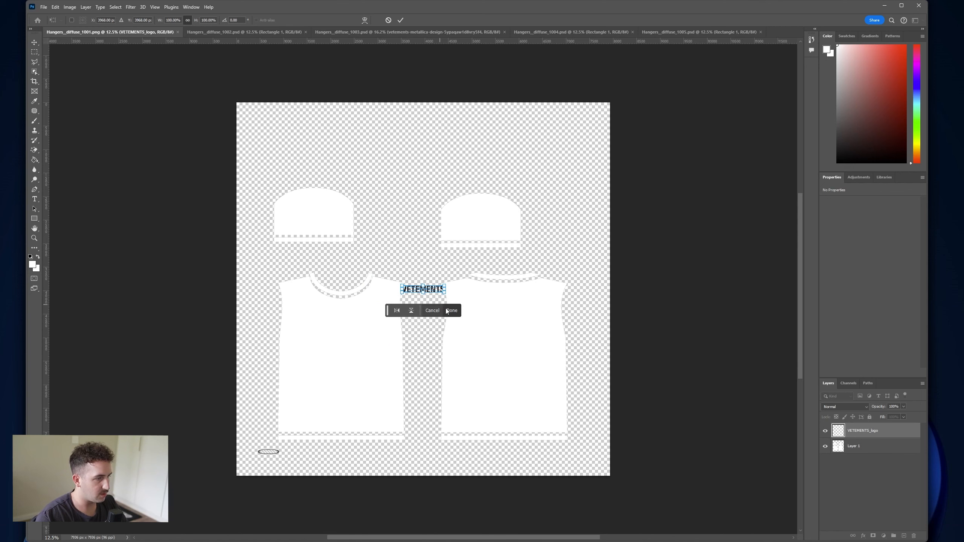
{"action": "left_click", "coordinate": [450, 311]}
{"action": "key", "text": "ctrl+t"}
{"action": "left_click_drag", "start_coordinate": [445, 291], "coordinate": [340, 336]}
{"action": "mouse_move", "coordinate": [398, 347]}
{"action": "left_mouse_down"}
{"action": "mouse_move", "coordinate": [379, 339]}
{"action": "mouse_move", "coordinate": [390, 339]}
{"action": "left_mouse_up"}
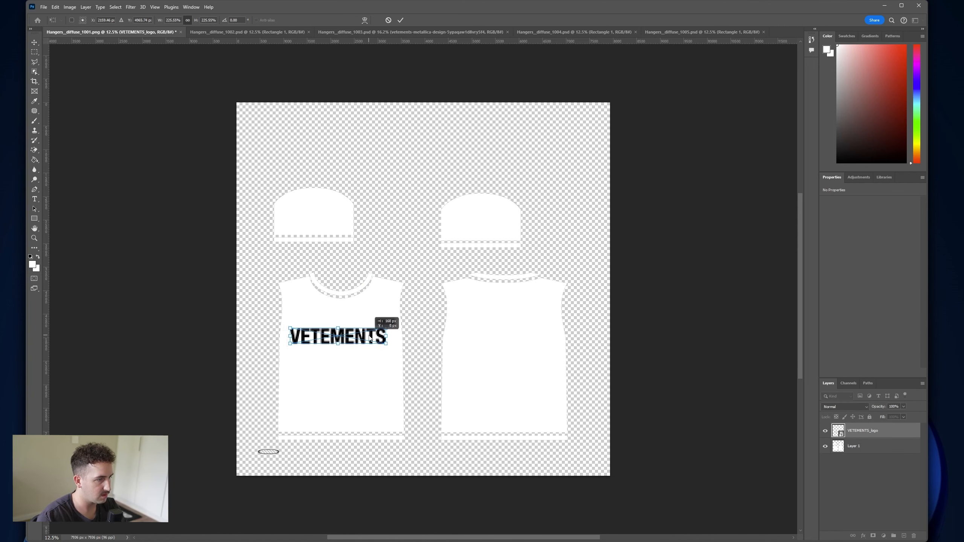
{"action": "key", "text": "Return"}
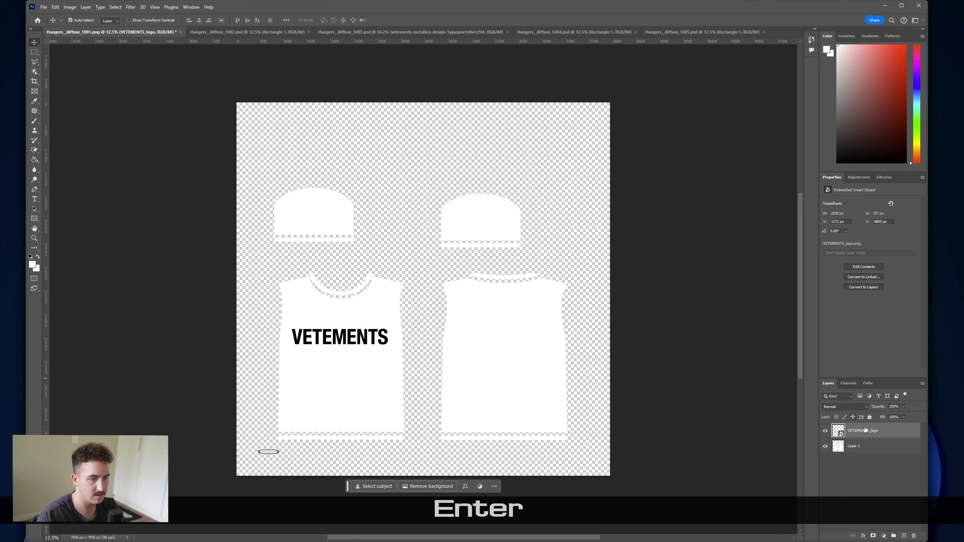
Step: Draw a rectangle about 9130 × 8480 px over the whole Hangers__diffuse_1001 canvas, directly above Layer 1
{"action": "left_click", "coordinate": [219, 32]}
{"action": "left_click", "coordinate": [141, 32]}
{"action": "left_click", "coordinate": [851, 445]}
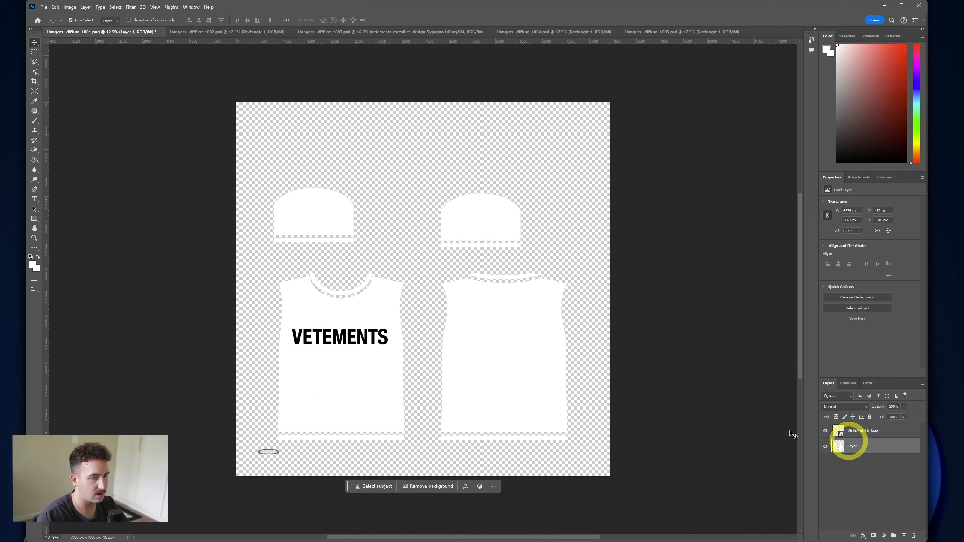
{"action": "left_click", "coordinate": [34, 219]}
{"action": "left_click_drag", "start_coordinate": [199, 93], "coordinate": [628, 491]}
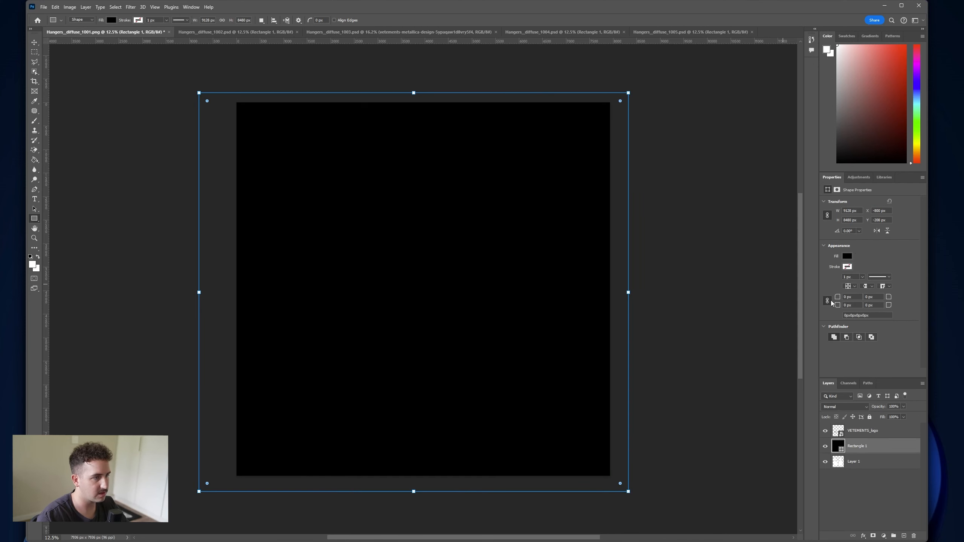
Step: Fill the rectangle with the recently used yellow and clip it to Layer 1
{"action": "left_click", "coordinate": [849, 258]}
{"action": "left_click", "coordinate": [895, 297]}
{"action": "left_click", "coordinate": [34, 42]}
{"action": "right_click", "coordinate": [861, 448]}
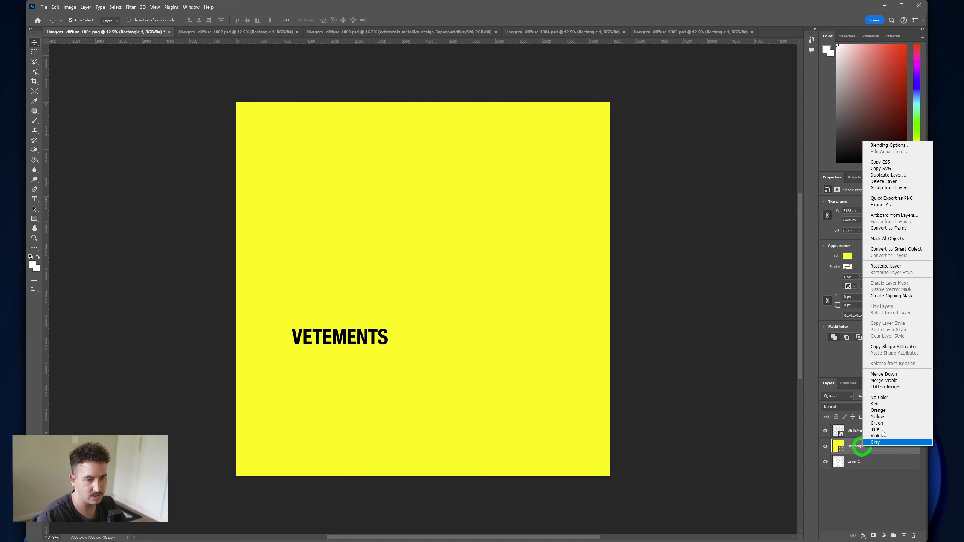
{"action": "left_click", "coordinate": [898, 298]}
Step: Save the yellow shirt texture as the Photoshop file Hangers__diffuse_1001
{"action": "left_click", "coordinate": [43, 7]}
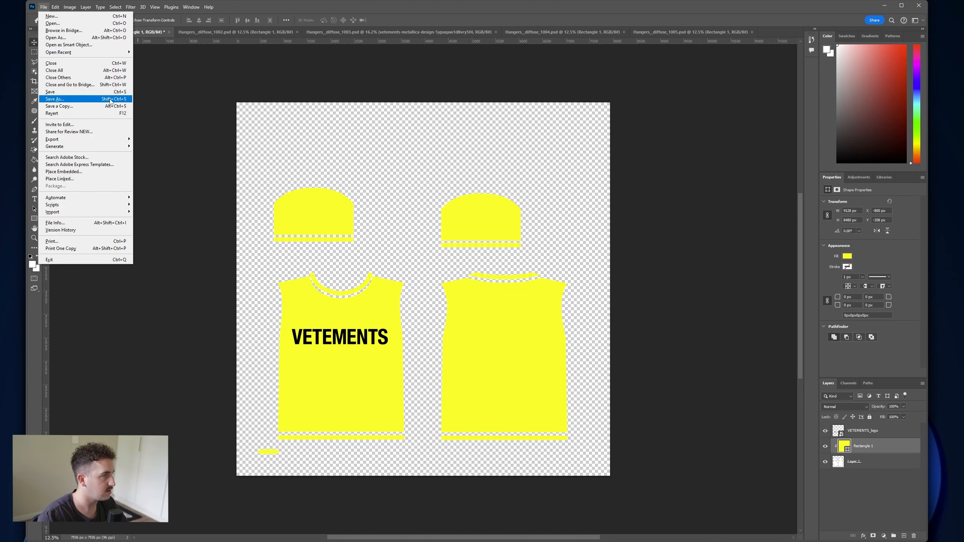
{"action": "left_click", "coordinate": [64, 101]}
{"action": "left_click", "coordinate": [413, 283]}
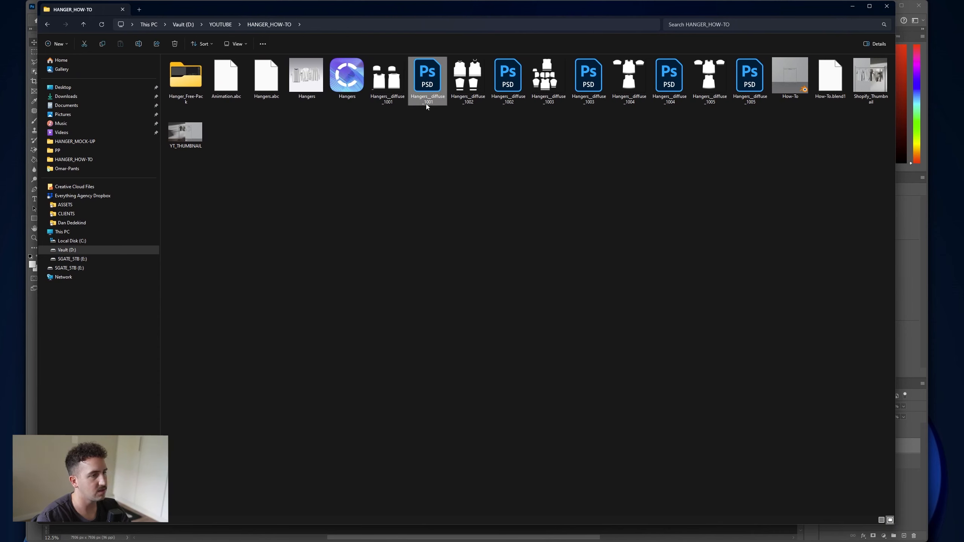
Step: Compare the numbered PNG garment tiles 1001 to 1005 with the matching Photoshop files in the HANGER_HOW-TO folder
{"action": "left_click", "coordinate": [505, 102], "text": "ctrl"}
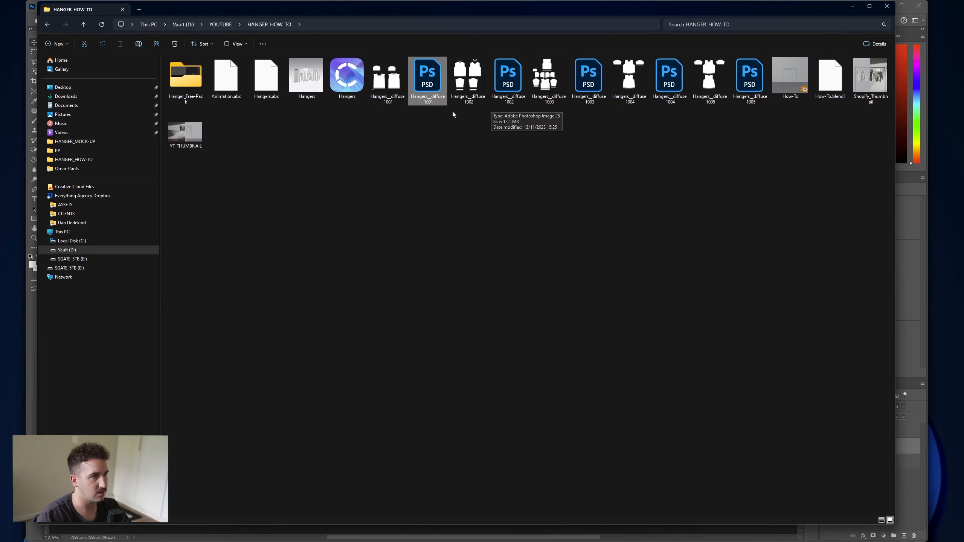
{"action": "left_click", "coordinate": [387, 82]}
{"action": "left_click", "coordinate": [469, 80]}
{"action": "left_click", "coordinate": [547, 80]}
{"action": "left_click", "coordinate": [644, 81]}
{"action": "left_click", "coordinate": [709, 79]}
{"action": "left_click", "coordinate": [387, 80]}
{"action": "left_click", "coordinate": [468, 80]}
{"action": "left_click", "coordinate": [532, 76], "text": "ctrl"}
{"action": "left_click", "coordinate": [387, 80]}
{"action": "left_click", "coordinate": [468, 80]}
{"action": "left_click", "coordinate": [537, 93], "text": "ctrl"}
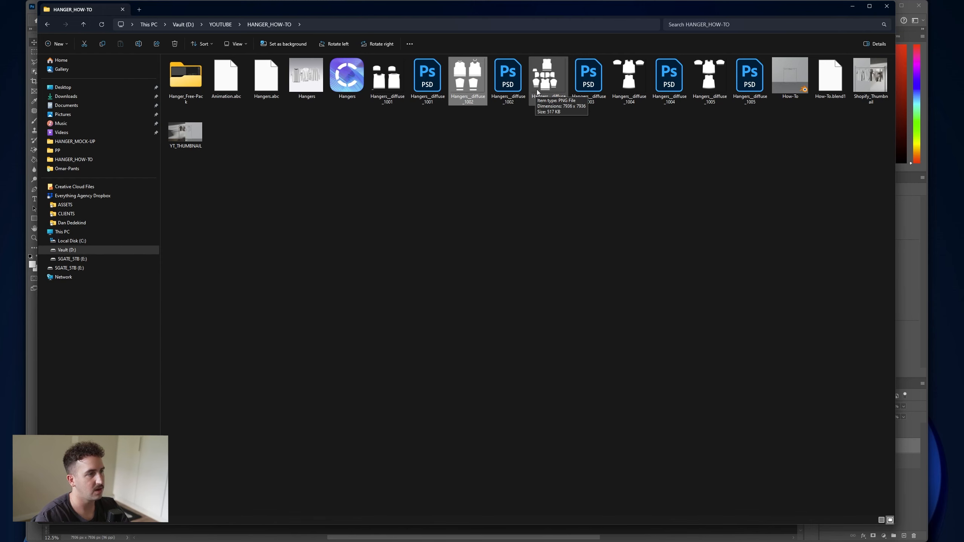
{"action": "left_click", "coordinate": [538, 89]}
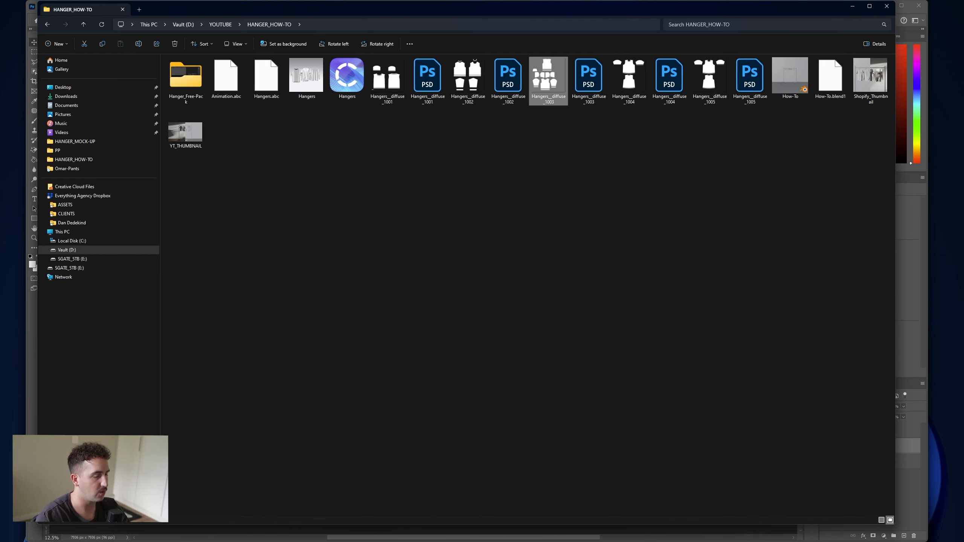
Step: Switch to Blender, add Hangers__diffuse_1001.psd as an image texture in the Garments material, and connect its Color to Base Color
{"action": "mouse_move", "coordinate": [545, 533]}
{"action": "left_click", "coordinate": [625, 533]}
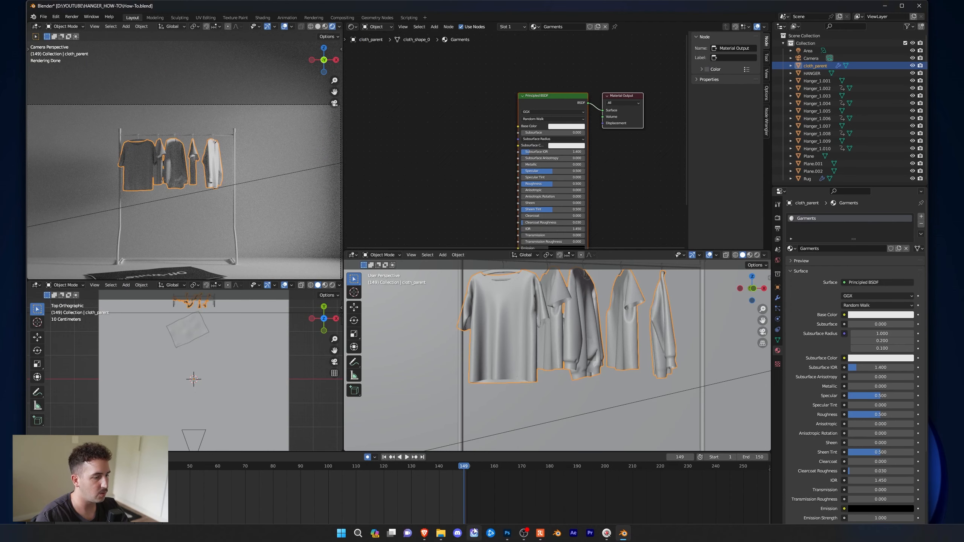
{"action": "left_click", "coordinate": [441, 533]}
{"action": "left_click_drag", "start_coordinate": [463, 12], "coordinate": [463, 177]}
{"action": "left_click_drag", "start_coordinate": [428, 224], "coordinate": [428, 126]}
{"action": "left_click_drag", "start_coordinate": [466, 75], "coordinate": [517, 126]}
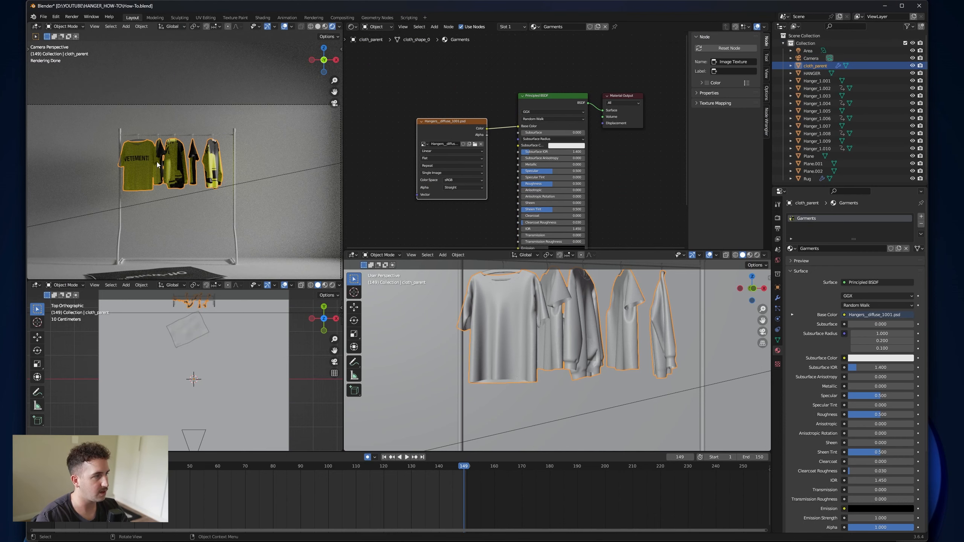
Step: Set the garment image texture's source to UDIM Tiles and inspect the designs on the hanging clothes
{"action": "left_click", "coordinate": [450, 173]}
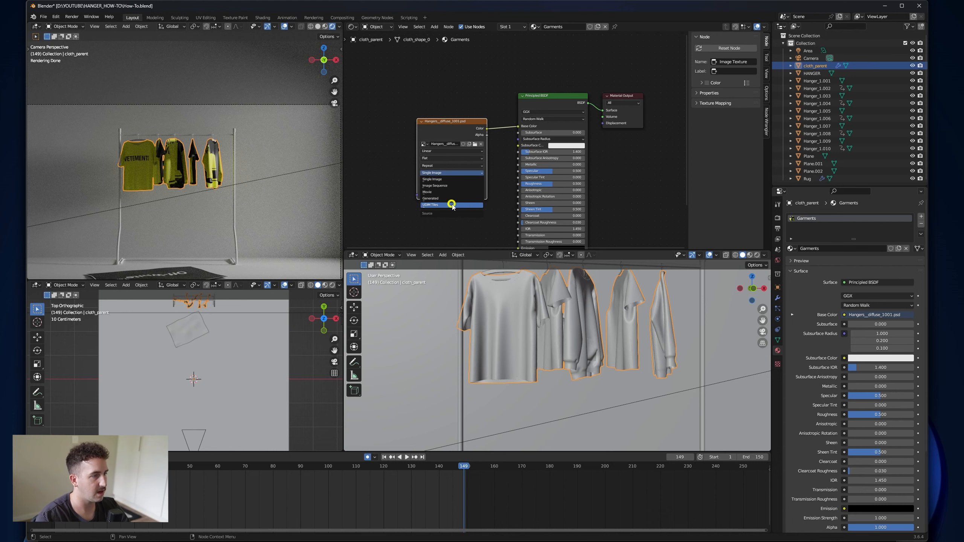
{"action": "left_click", "coordinate": [451, 205]}
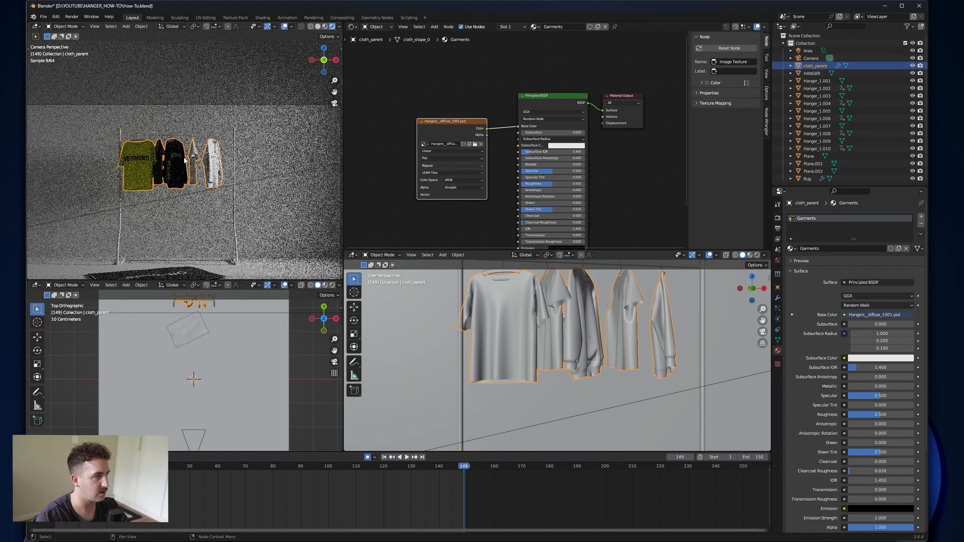
{"action": "scroll", "coordinate": [452, 159], "scroll_direction": "up", "scroll_amount": 4}
{"action": "scroll", "coordinate": [184, 161], "scroll_direction": "up", "scroll_amount": 4}
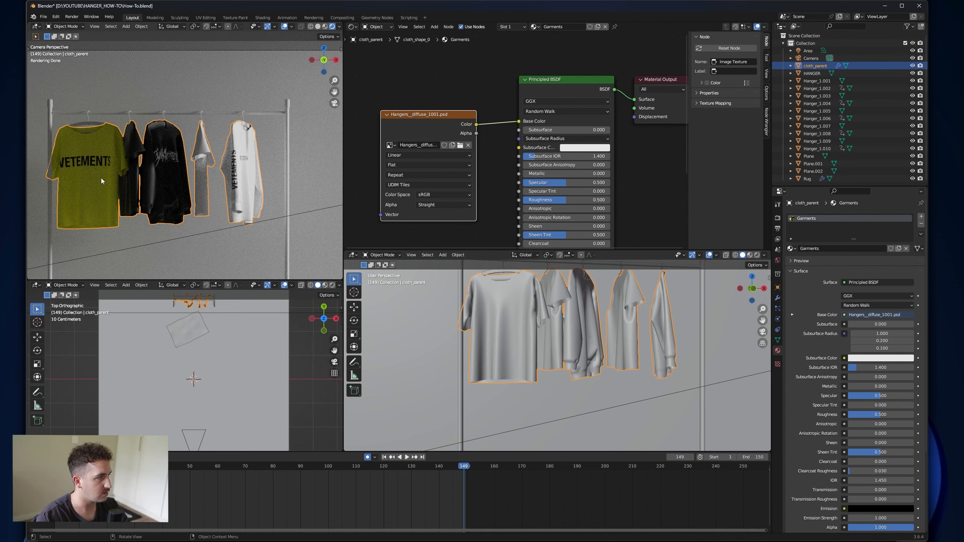
Step: Switch to Photoshop, cover the small yellow stitching patch in Hangers__diffuse_1001 with a black rectangle about 912 × 352 px, and save the file
{"action": "scroll", "coordinate": [101, 178], "scroll_direction": "up", "scroll_amount": 8}
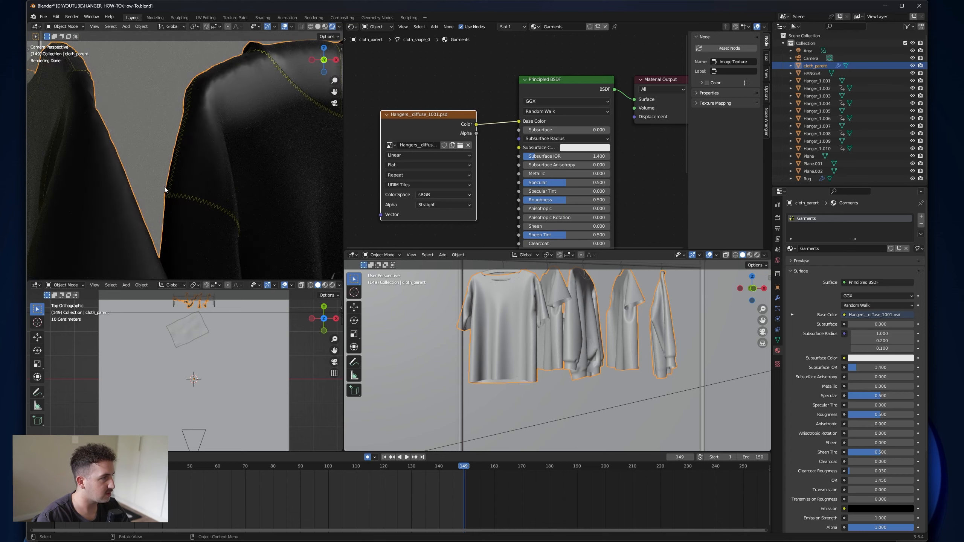
{"action": "left_click_drag", "start_coordinate": [335, 92], "coordinate": [84, 274]}
{"action": "scroll", "coordinate": [131, 173], "scroll_direction": "down", "scroll_amount": 5}
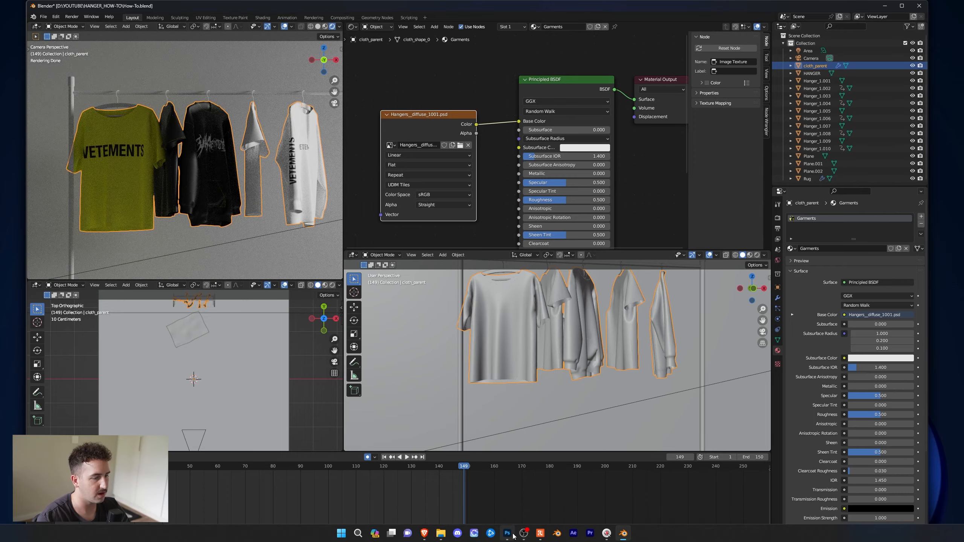
{"action": "left_click", "coordinate": [510, 535]}
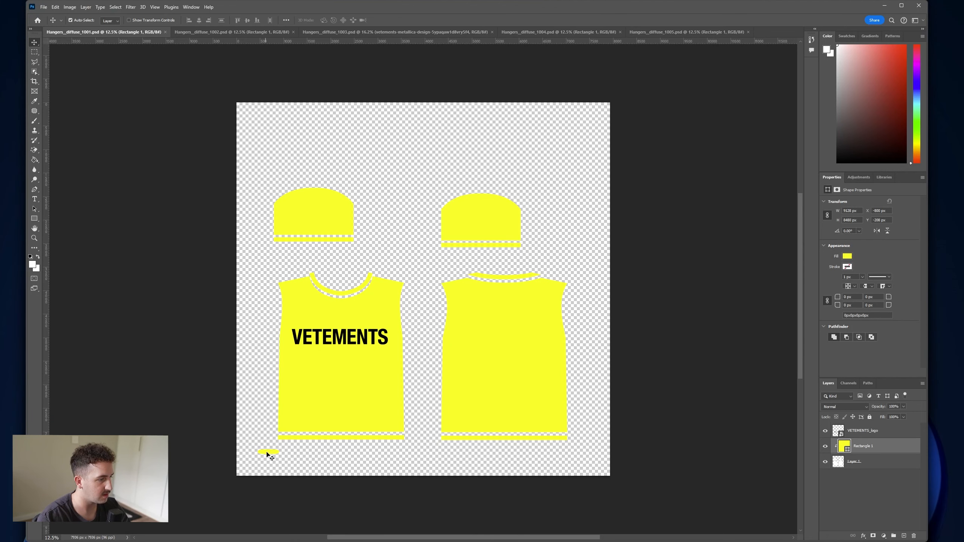
{"action": "left_click", "coordinate": [35, 218]}
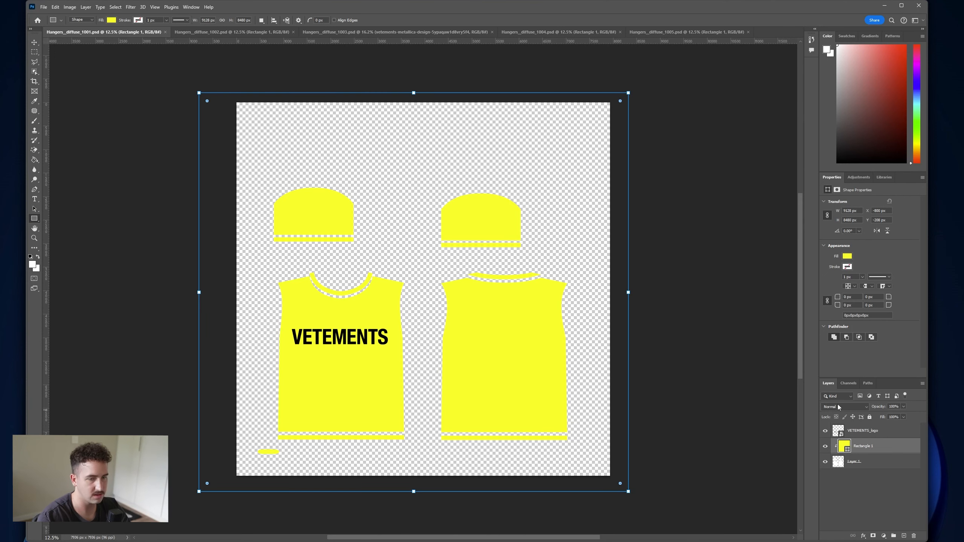
{"action": "left_click", "coordinate": [848, 257]}
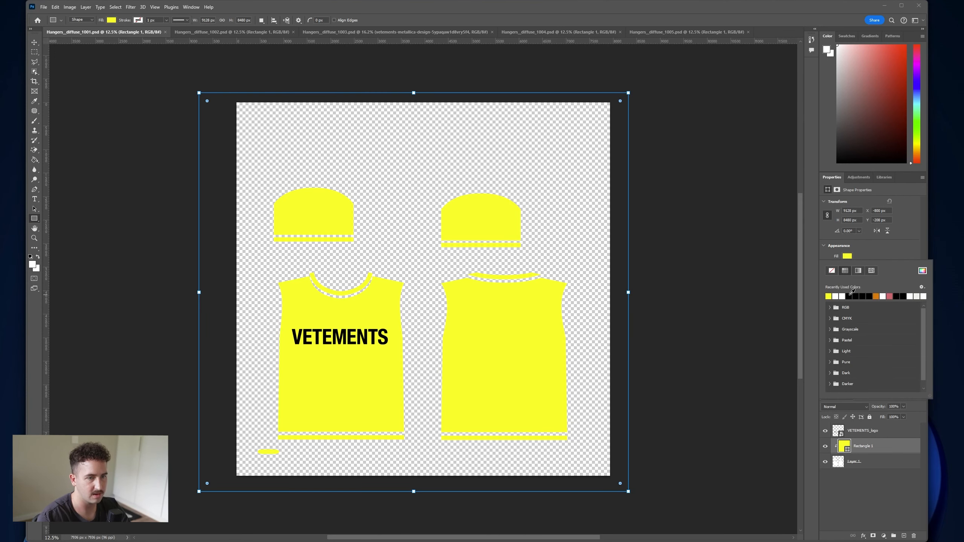
{"action": "key", "text": "ctrl+z"}
{"action": "left_click_drag", "start_coordinate": [249, 464], "coordinate": [293, 448]}
{"action": "left_click", "coordinate": [35, 42]}
{"action": "left_click", "coordinate": [44, 7]}
{"action": "left_click", "coordinate": [72, 91]}
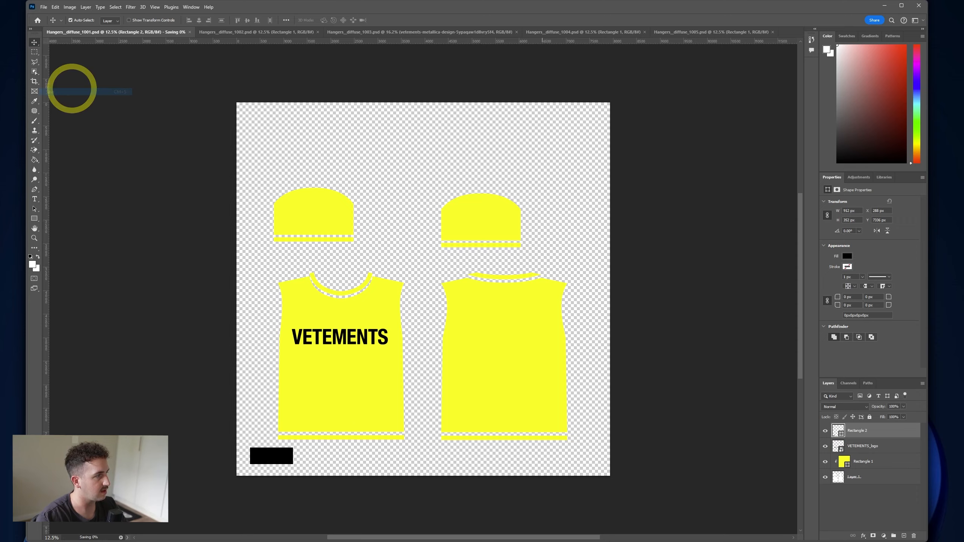
Step: Switch to Blender, refresh the rendered camera view, and inspect the stitching and garment designs at frame 24
{"action": "left_click", "coordinate": [624, 539]}
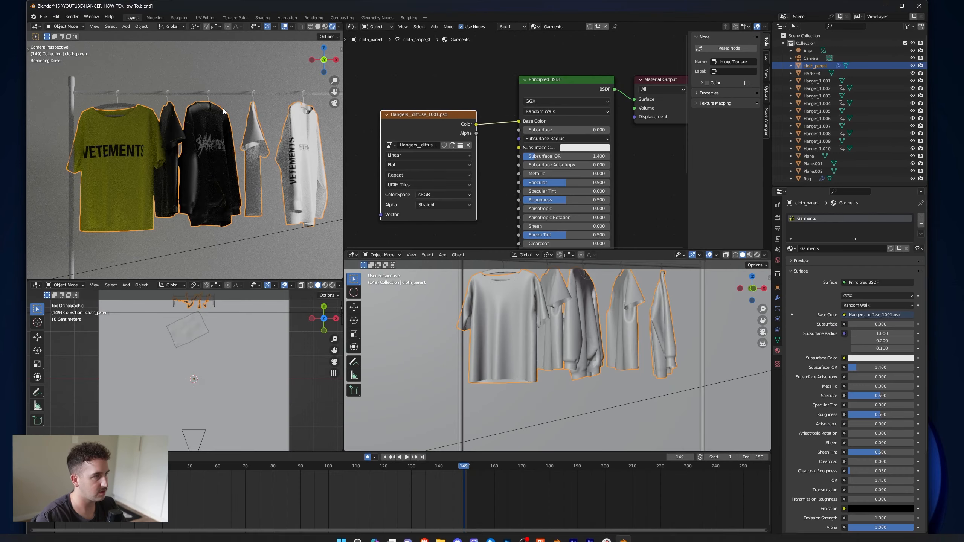
{"action": "scroll", "coordinate": [193, 125], "scroll_direction": "up", "scroll_amount": 5}
{"action": "middle_click_drag", "start_coordinate": [214, 71], "coordinate": [178, 254], "text": "shift"}
{"action": "scroll", "coordinate": [142, 183], "scroll_direction": "up", "scroll_amount": 3}
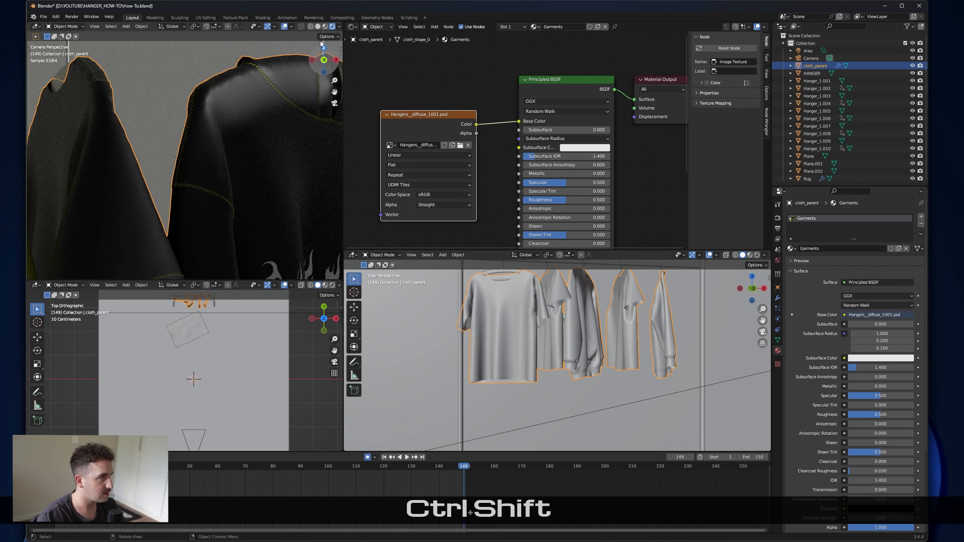
{"action": "left_click", "coordinate": [326, 26]}
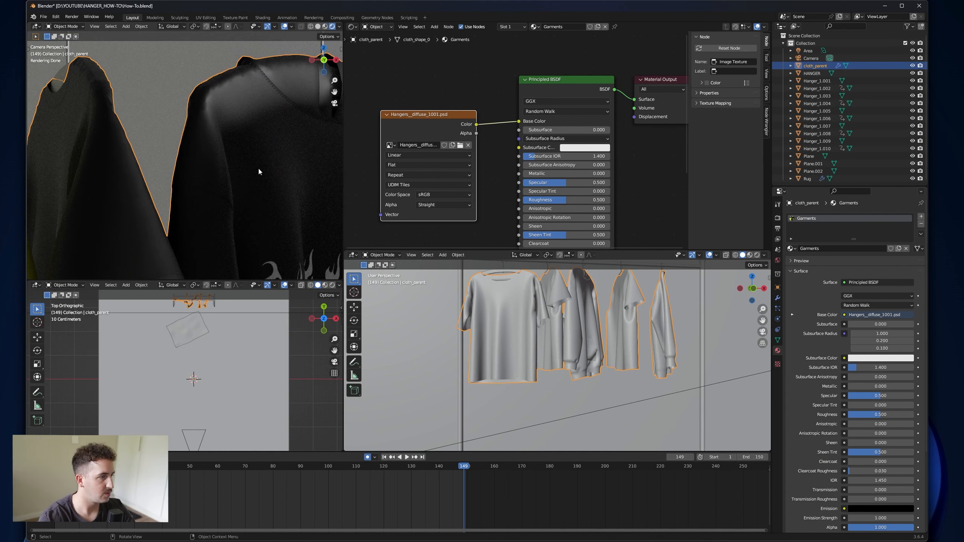
{"action": "middle_click_drag", "start_coordinate": [335, 95], "coordinate": [233, 104], "text": "shift"}
{"action": "scroll", "coordinate": [187, 173], "scroll_direction": "down", "scroll_amount": 6}
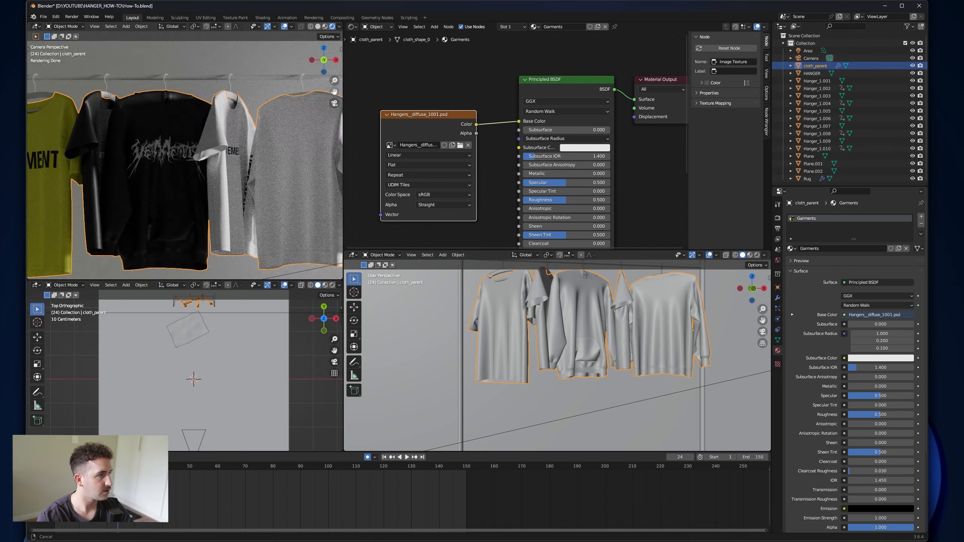
{"action": "left_click_drag", "start_coordinate": [334, 93], "coordinate": [260, 97]}
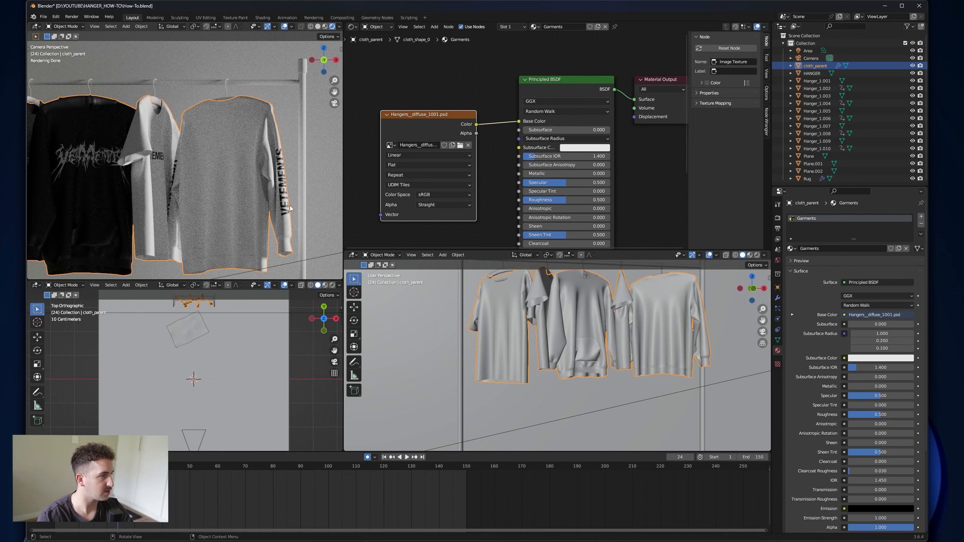
Step: Switch to Photoshop, duplicate the chest VETEMENTS logo onto the other body panel of Hangers__diffuse_1002, and save the file
{"action": "left_click", "coordinate": [508, 535]}
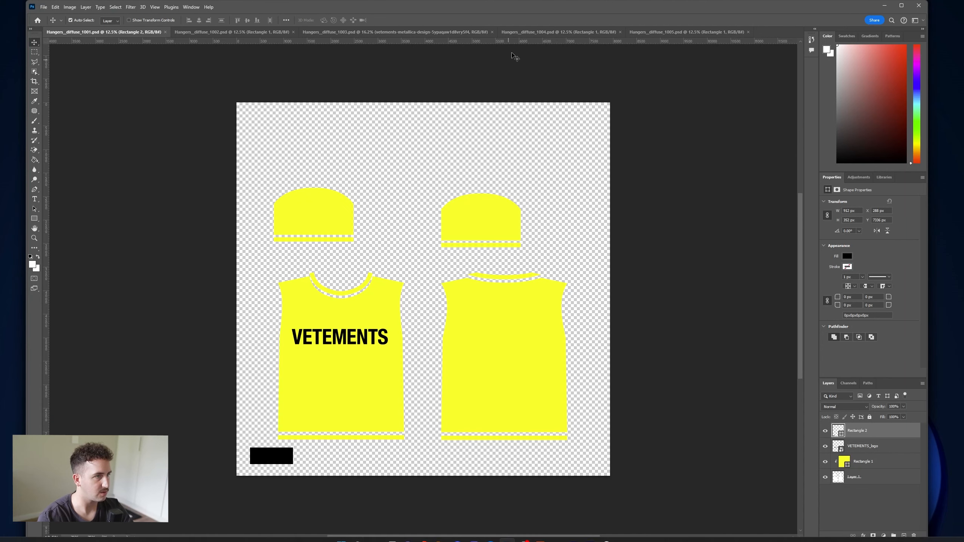
{"action": "left_click", "coordinate": [689, 32]}
{"action": "left_click", "coordinate": [581, 32]}
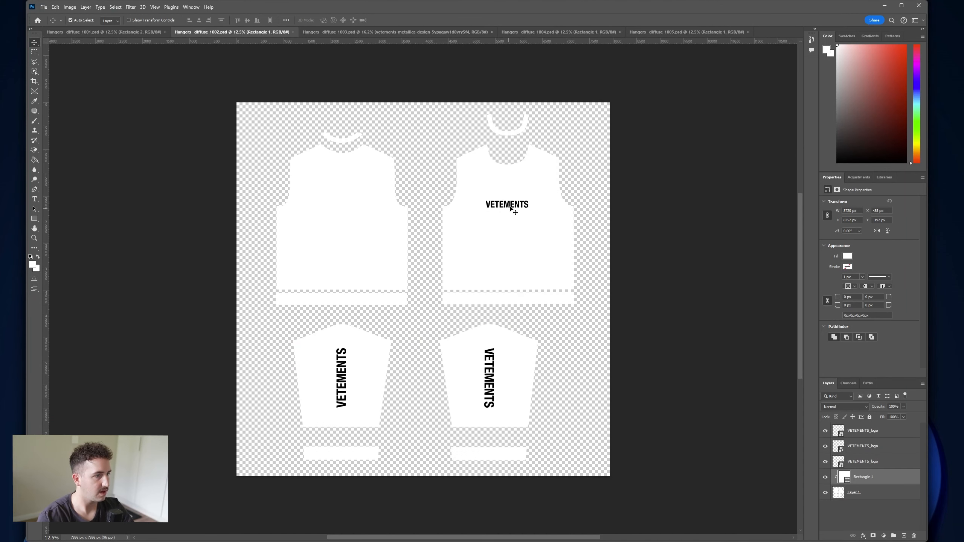
{"action": "left_click", "coordinate": [510, 207]}
{"action": "key", "text": "ctrl+c"}
{"action": "key", "text": "ctrl+v"}
{"action": "left_click_drag", "start_coordinate": [423, 287], "coordinate": [344, 202]}
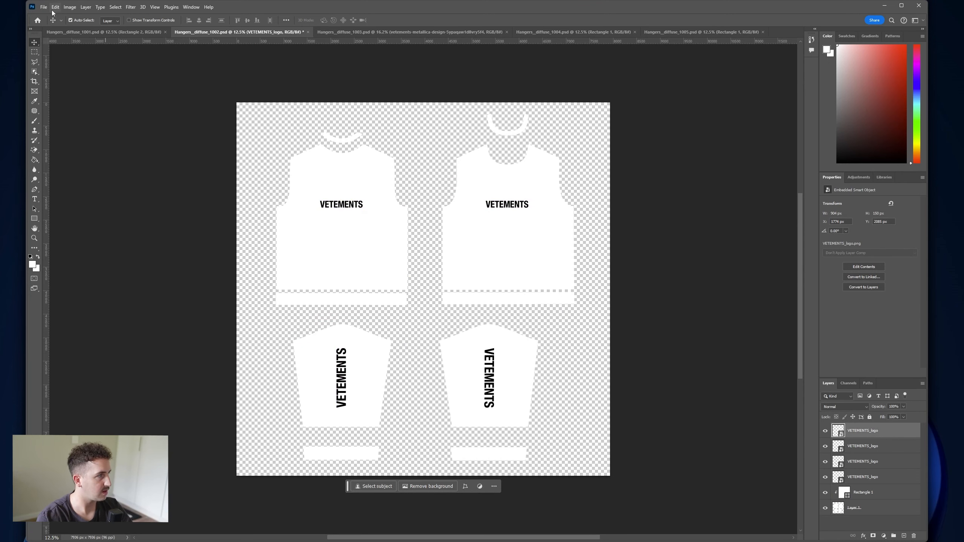
{"action": "left_click", "coordinate": [42, 8]}
{"action": "left_click", "coordinate": [63, 93]}
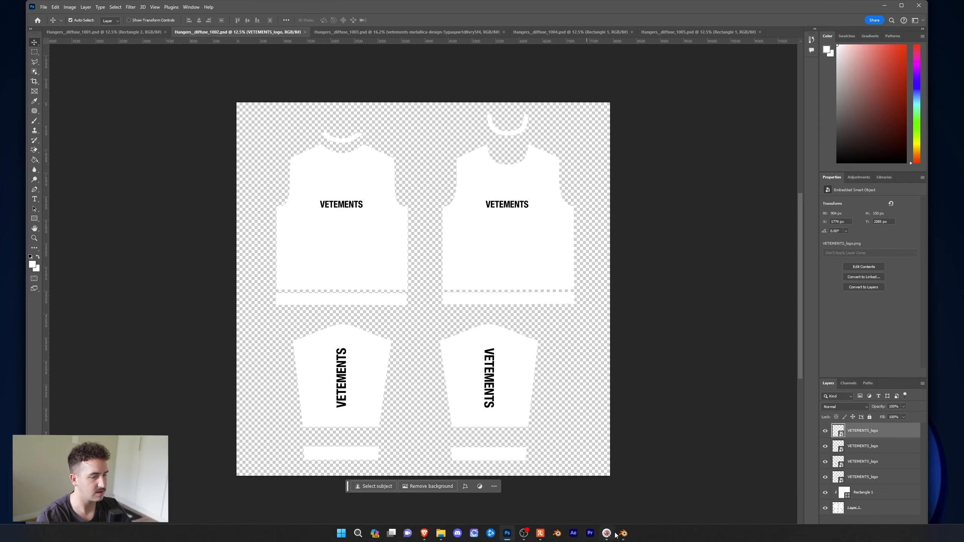
Step: Switch to Blender, refresh the rendered view, and check the updated logo with the whole clothes rack in view
{"action": "left_click", "coordinate": [623, 533]}
{"action": "left_click", "coordinate": [325, 27]}
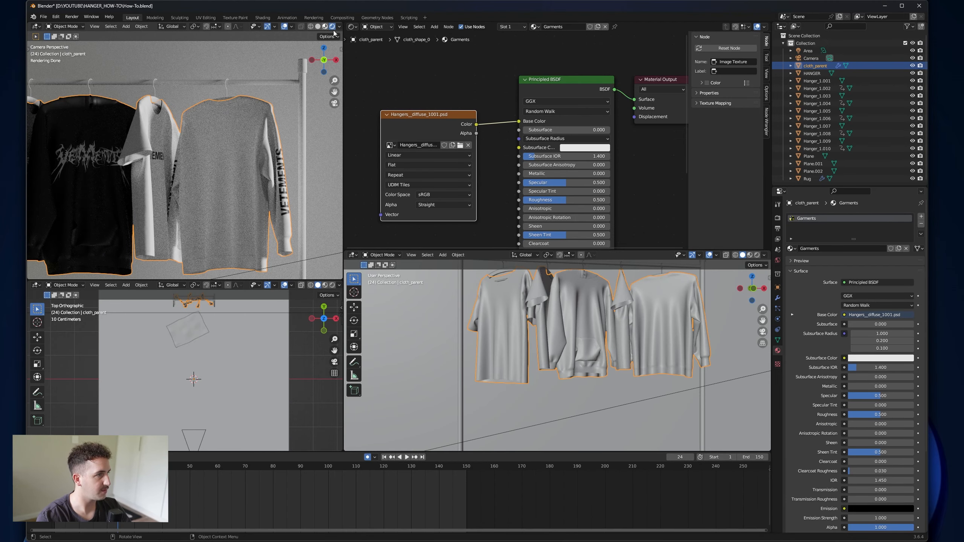
{"action": "key", "text": "Home"}
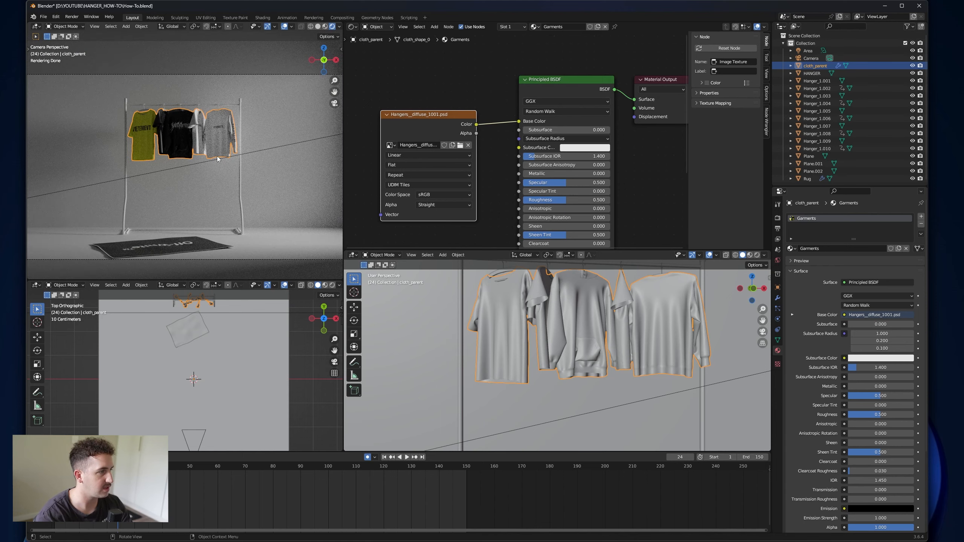
{"action": "scroll", "coordinate": [235, 190], "scroll_direction": "up", "scroll_amount": 3}
{"action": "scroll", "coordinate": [228, 190], "scroll_direction": "down", "scroll_amount": 2}
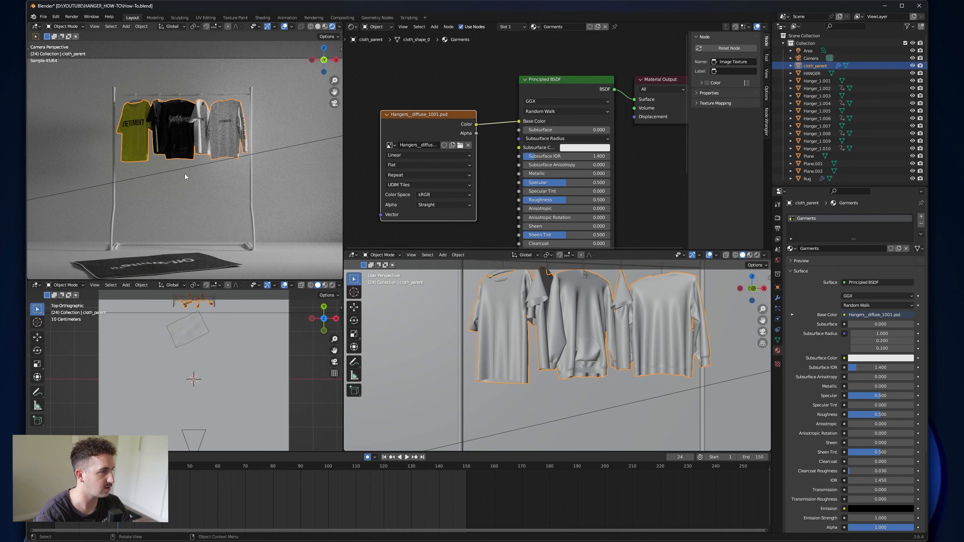
Step: Enlarge the lower 3D viewport and apply the Dented Metal material from the Realtime Materials Metal category to the clothes rack
{"action": "left_click", "coordinate": [114, 98]}
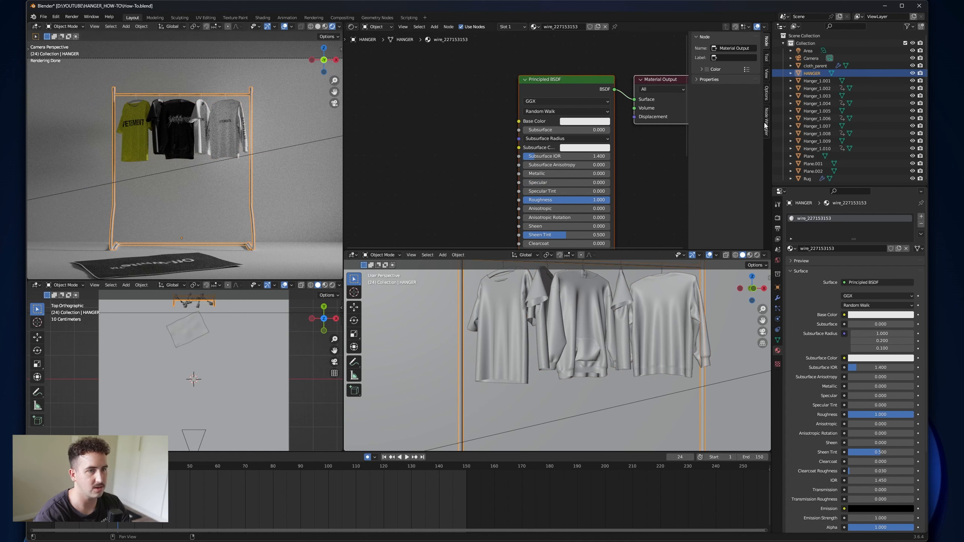
{"action": "left_click", "coordinate": [769, 279]}
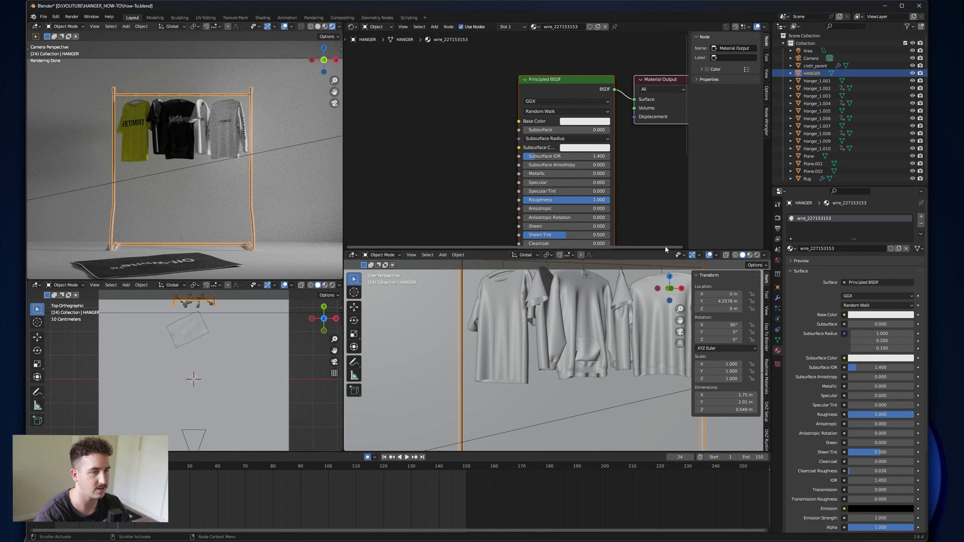
{"action": "left_click_drag", "start_coordinate": [665, 250], "coordinate": [668, 158]}
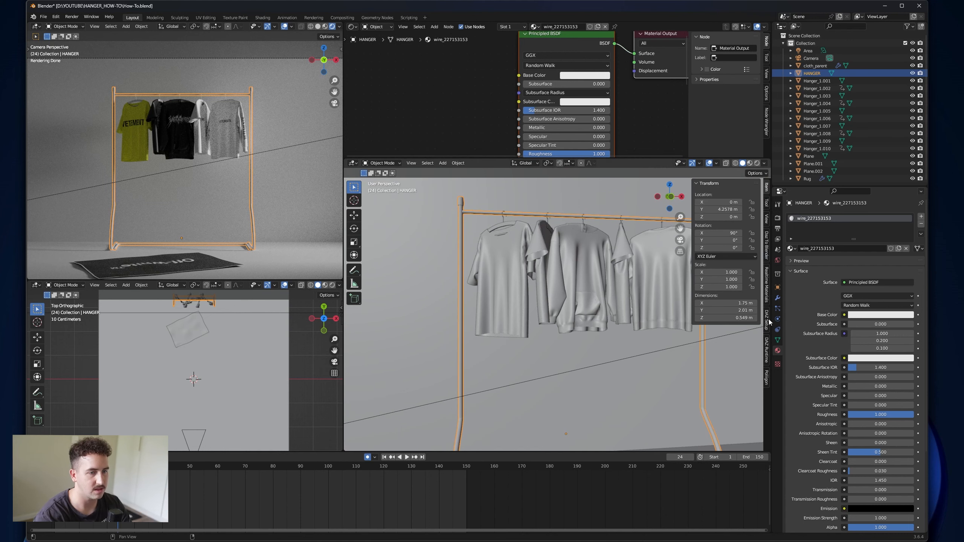
{"action": "left_click", "coordinate": [768, 286]}
{"action": "left_click", "coordinate": [732, 194]}
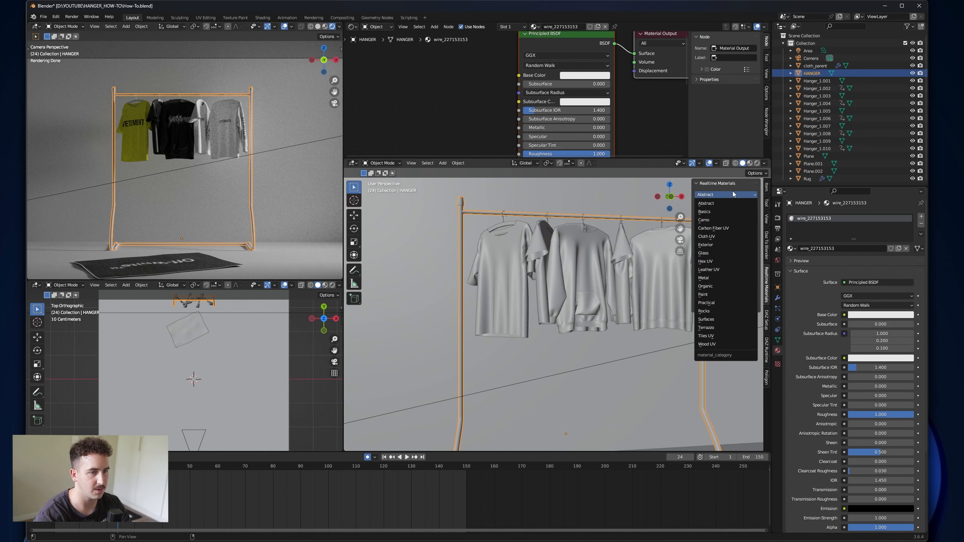
{"action": "left_click", "coordinate": [719, 279]}
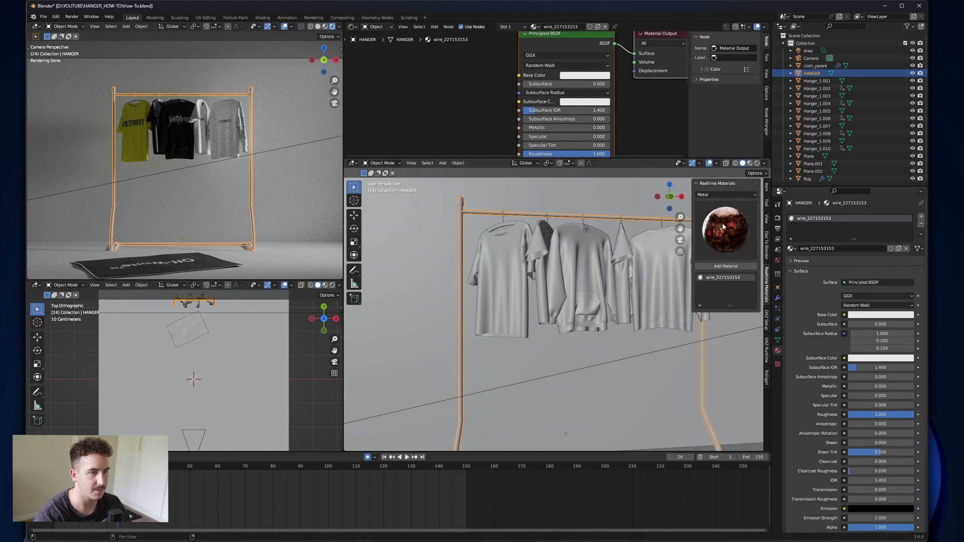
{"action": "left_click", "coordinate": [723, 226]}
{"action": "left_click", "coordinate": [740, 281]}
{"action": "left_click", "coordinate": [731, 266]}
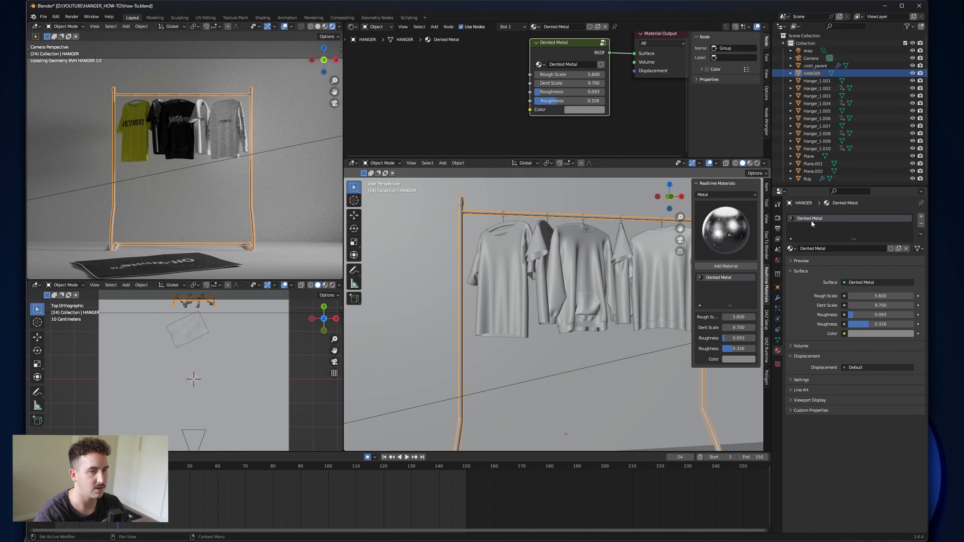
{"action": "left_click", "coordinate": [249, 216]}
{"action": "scroll", "coordinate": [248, 216], "scroll_direction": "up", "scroll_amount": 3}
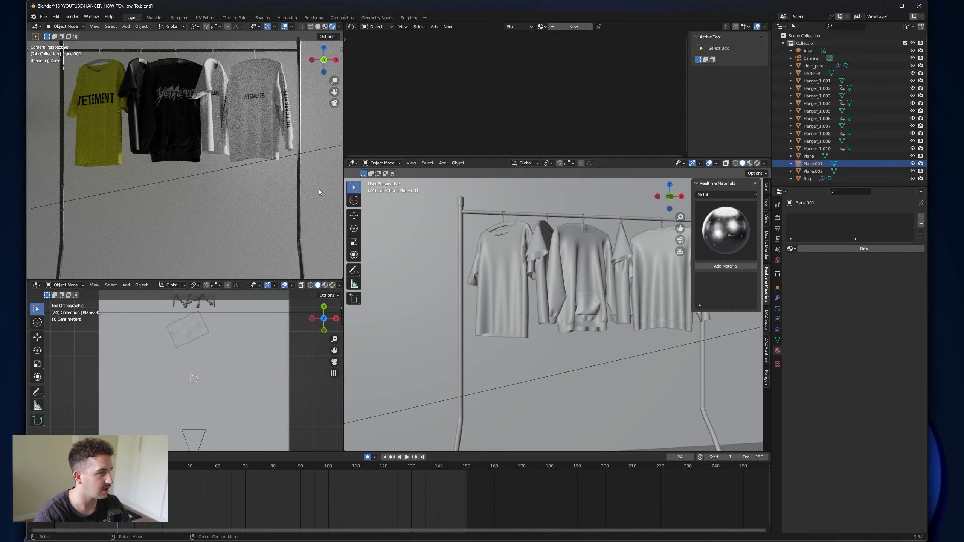
{"action": "scroll", "coordinate": [69, 171], "scroll_direction": "down", "scroll_amount": 3}
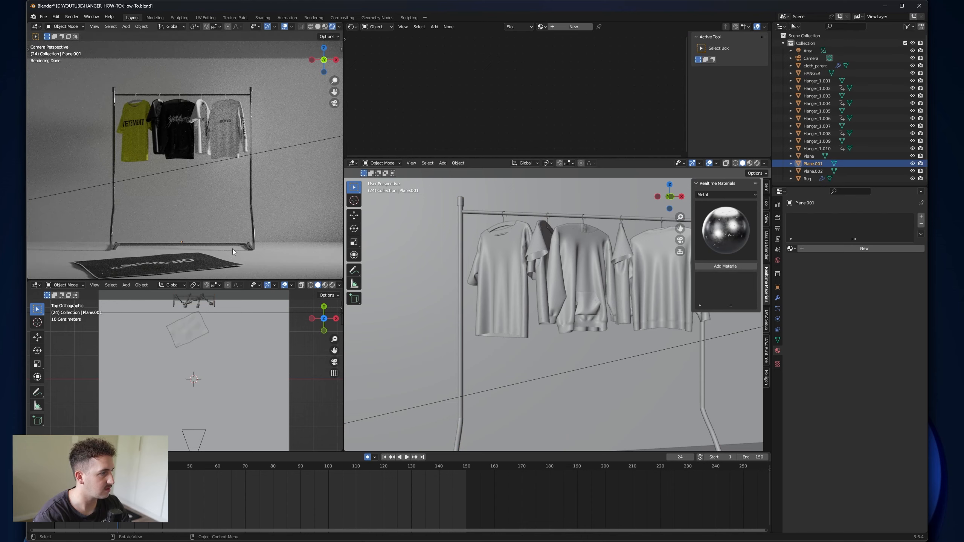
{"action": "scroll", "coordinate": [244, 242], "scroll_direction": "down", "scroll_amount": 1}
Step: Apply the WoodenFlooring 3 material from the Wood UV category to the floor plane
{"action": "left_click", "coordinate": [246, 243]}
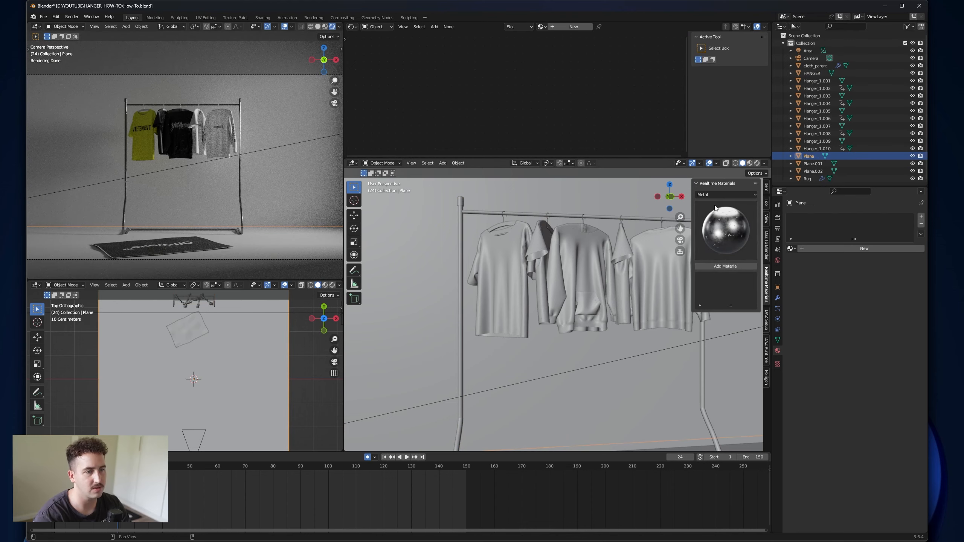
{"action": "left_click", "coordinate": [711, 194]}
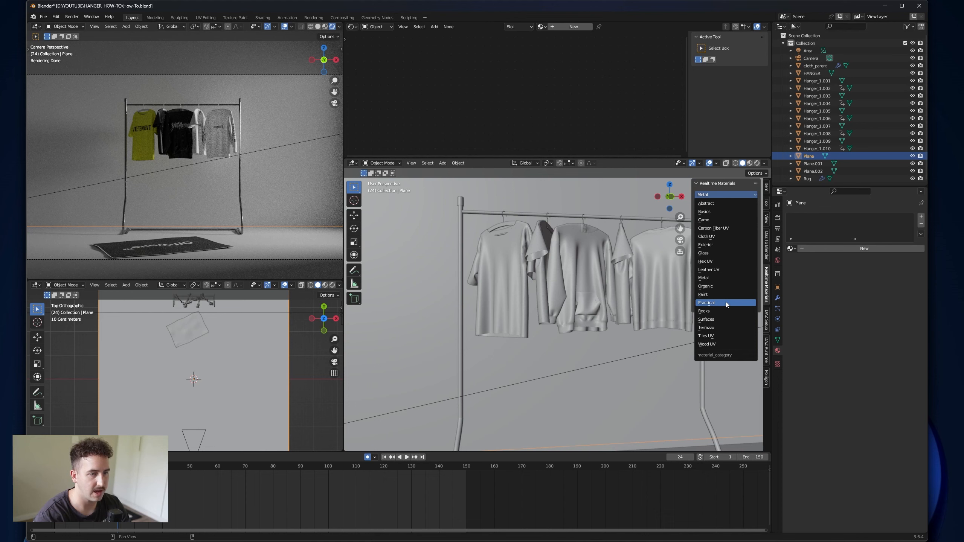
{"action": "left_click", "coordinate": [707, 344]}
{"action": "left_click", "coordinate": [725, 231]}
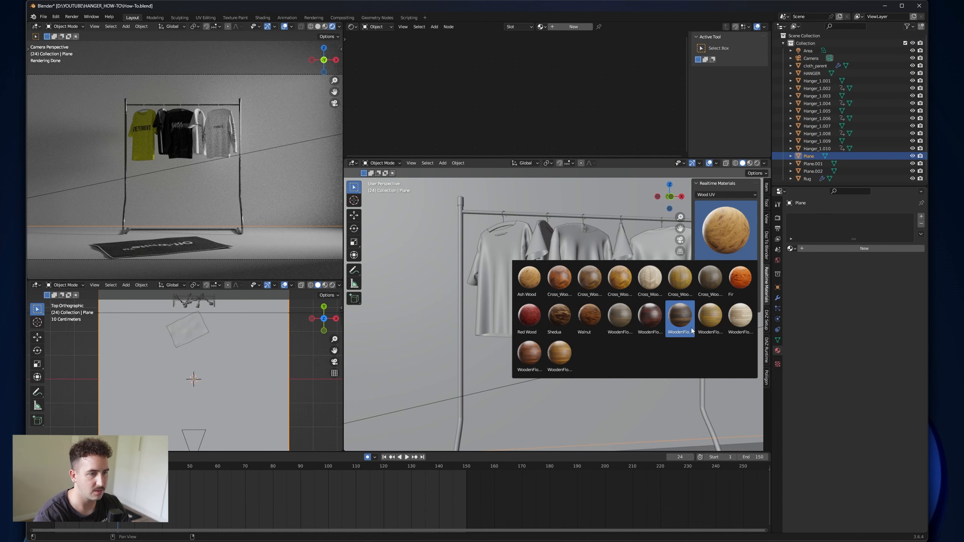
{"action": "left_click", "coordinate": [681, 321]}
{"action": "left_click", "coordinate": [738, 266]}
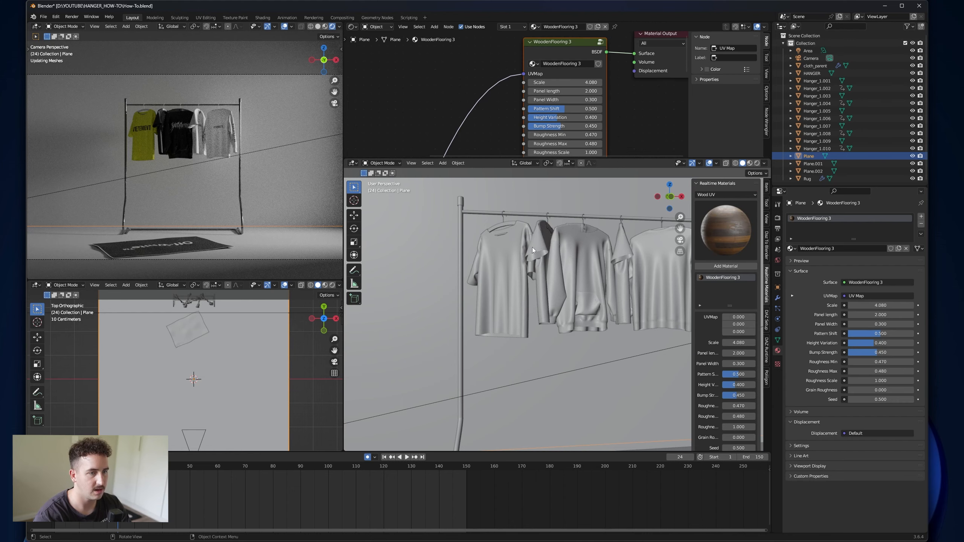
{"action": "scroll", "coordinate": [287, 210], "scroll_direction": "down", "scroll_amount": 2}
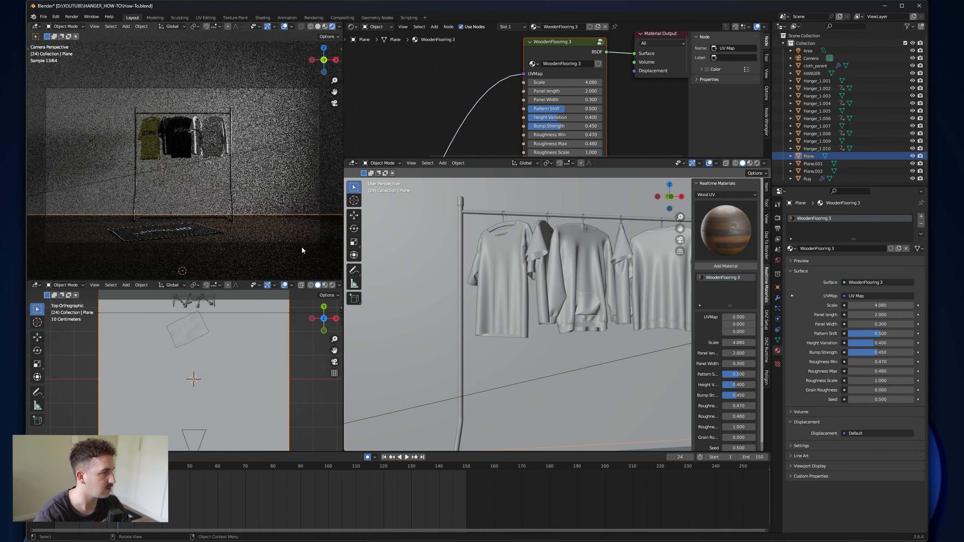
Step: Create a new material named White on the back wall plane
{"action": "left_click", "coordinate": [287, 167]}
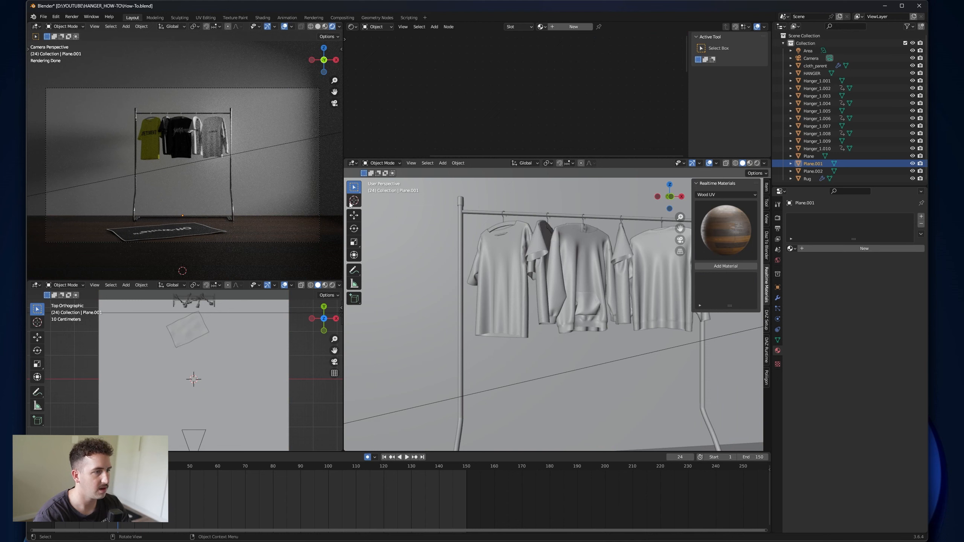
{"action": "left_click", "coordinate": [837, 248]}
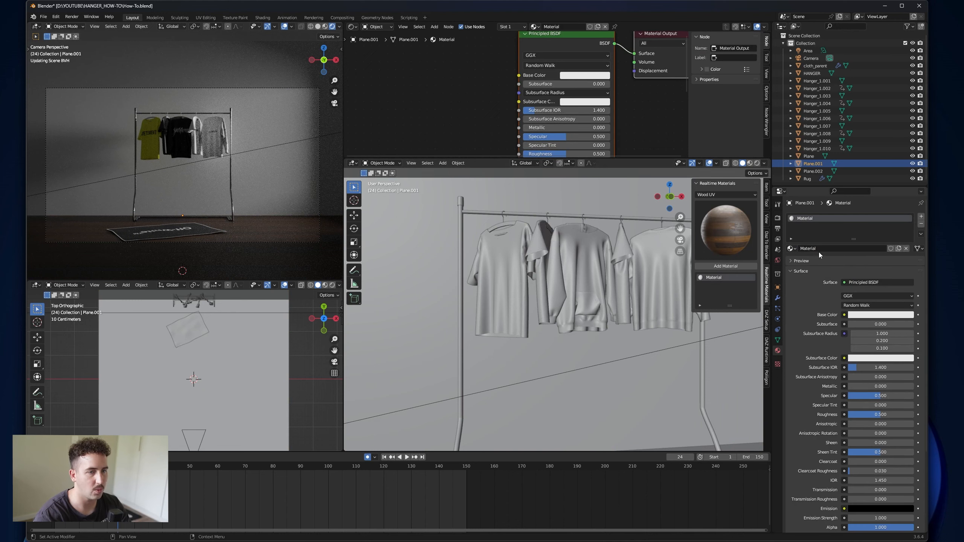
{"action": "left_click", "coordinate": [821, 248]}
{"action": "type", "text": "White"}
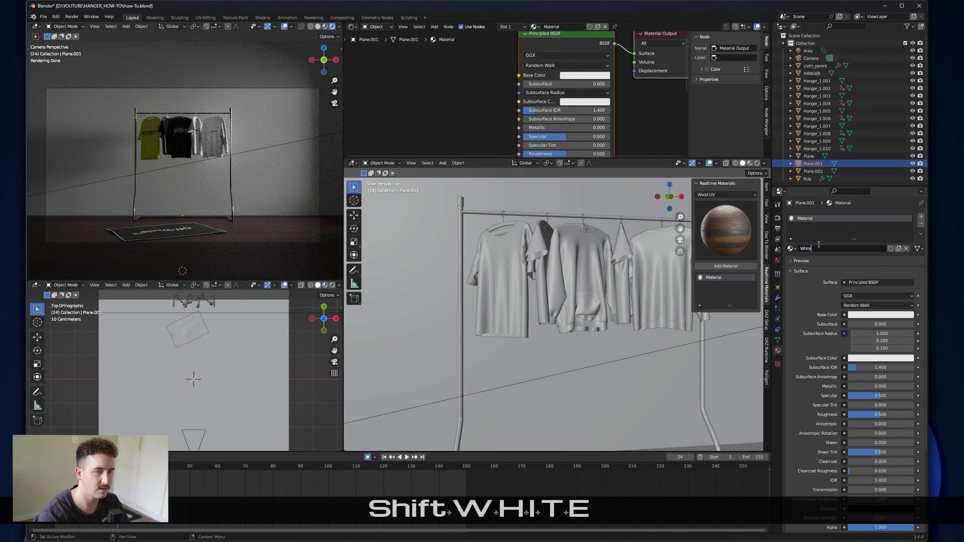
{"action": "key", "text": "Return"}
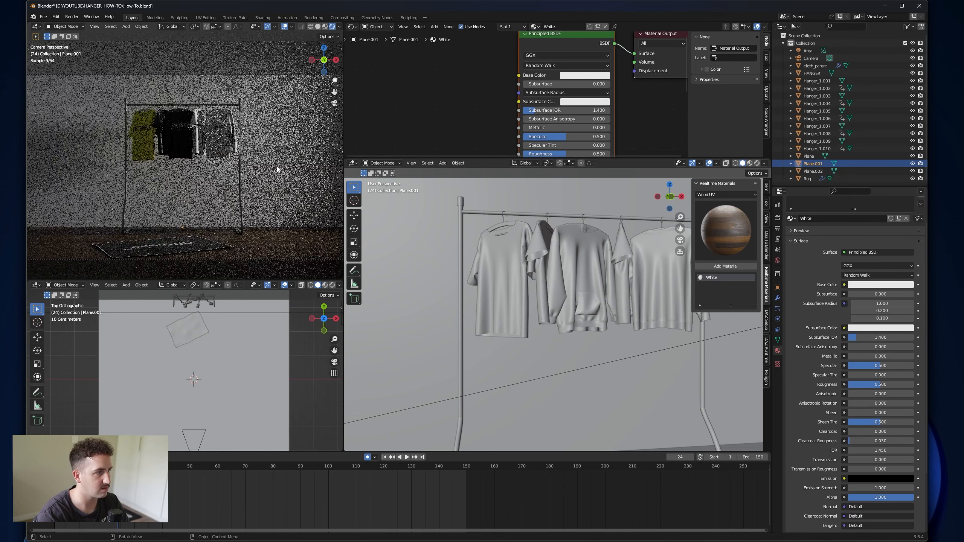
Step: Select the hanging garments and enlarge the shader editor to show the whole Garments material node graph
{"action": "scroll", "coordinate": [265, 165], "scroll_direction": "up", "scroll_amount": 2}
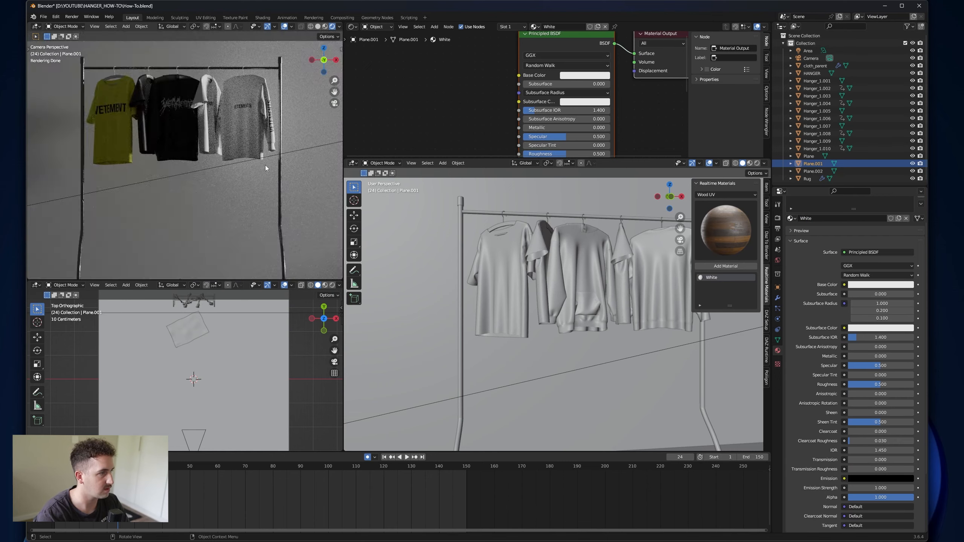
{"action": "scroll", "coordinate": [264, 166], "scroll_direction": "down", "scroll_amount": 3}
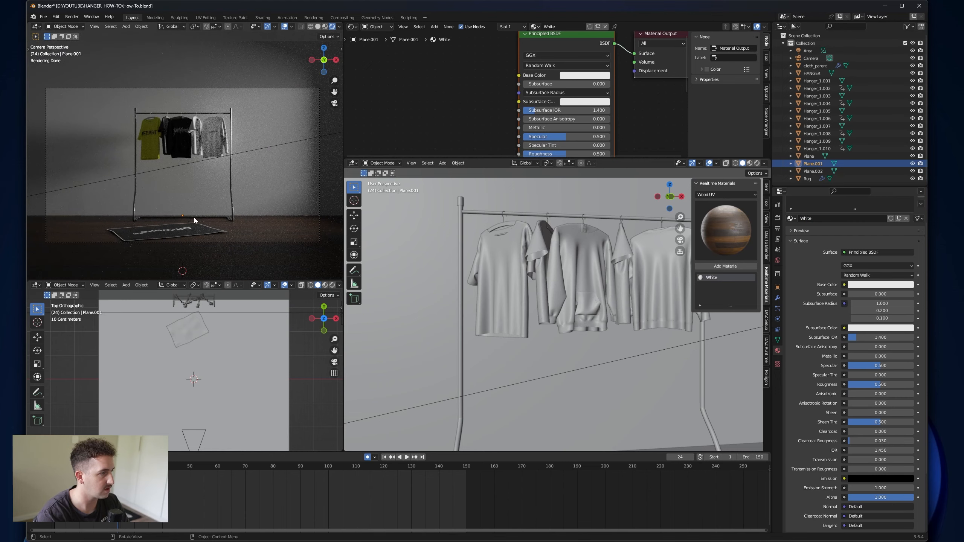
{"action": "left_click_drag", "start_coordinate": [458, 159], "coordinate": [469, 234]}
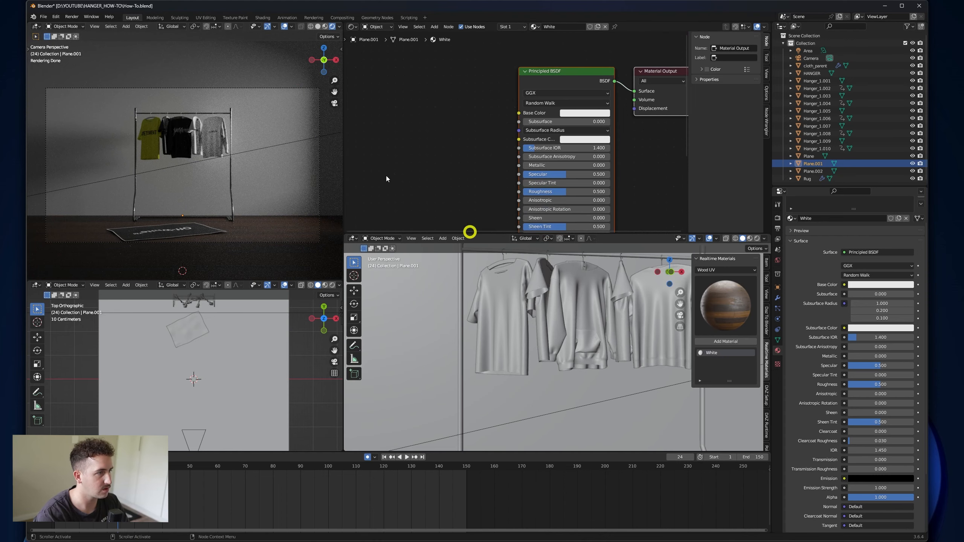
{"action": "scroll", "coordinate": [201, 98], "scroll_direction": "up", "scroll_amount": 10}
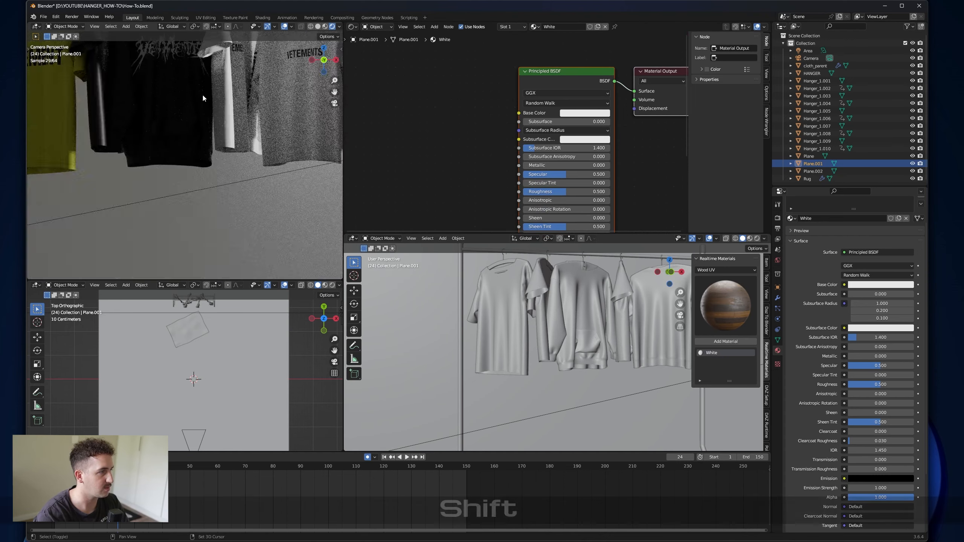
{"action": "middle_click_drag", "start_coordinate": [202, 93], "coordinate": [201, 165], "text": "shift"}
{"action": "scroll", "coordinate": [201, 164], "scroll_direction": "up", "scroll_amount": 3}
{"action": "left_click", "coordinate": [190, 146]}
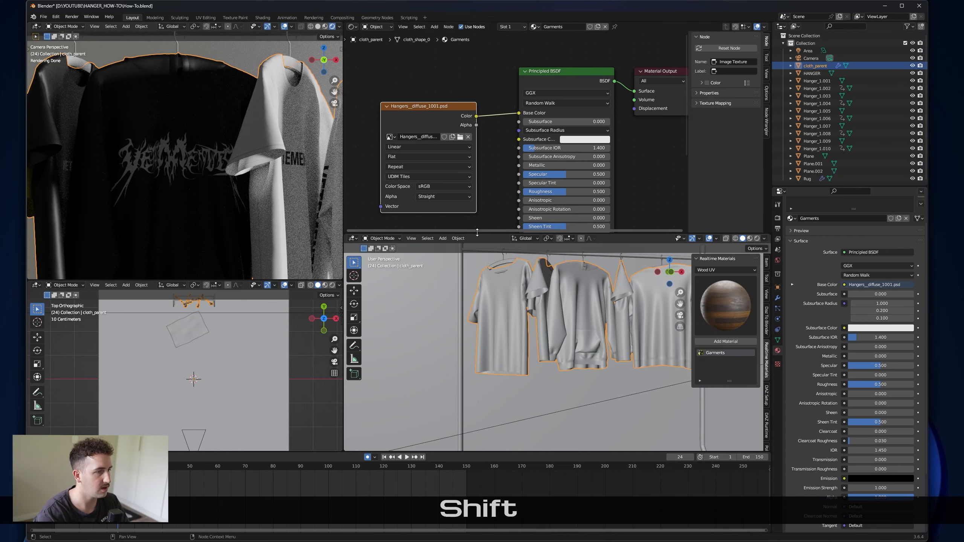
{"action": "left_click_drag", "start_coordinate": [500, 233], "coordinate": [500, 369]}
{"action": "scroll", "coordinate": [480, 278], "scroll_direction": "down", "scroll_amount": 2}
{"action": "middle_click_drag", "start_coordinate": [480, 277], "coordinate": [533, 242]}
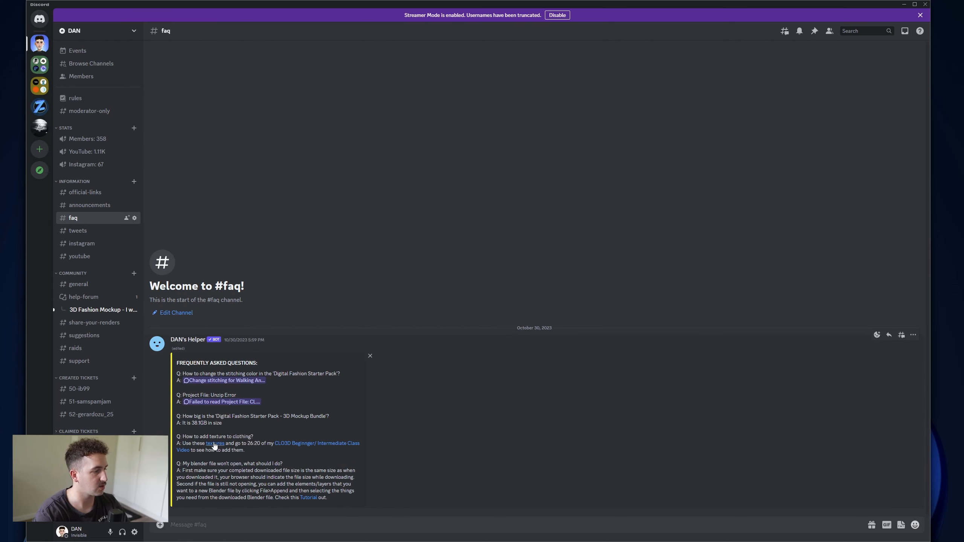
Step: Switch to Discord, follow the FAQ's textures link and save the Texture archive in the HANGER_HOW-TO folder
{"action": "left_click", "coordinate": [215, 444]}
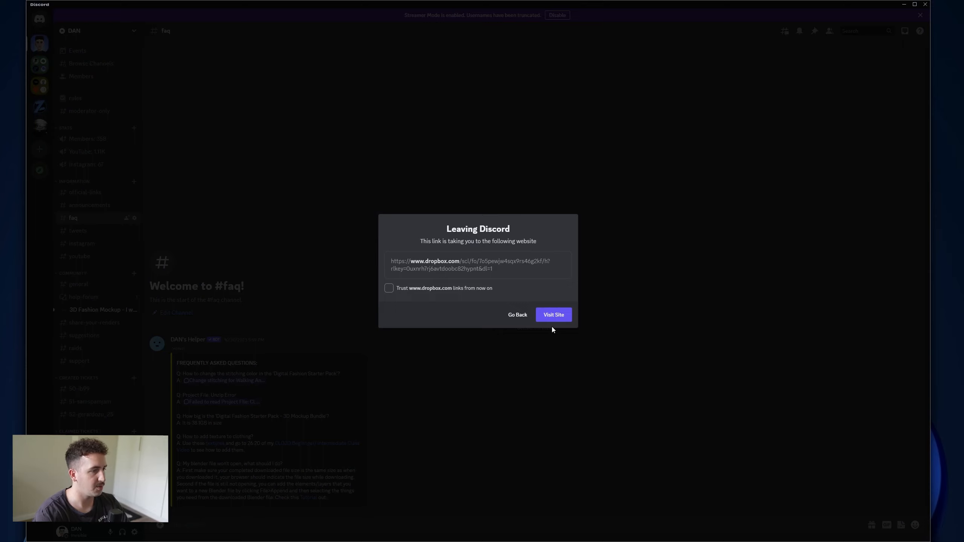
{"action": "left_click", "coordinate": [553, 314]}
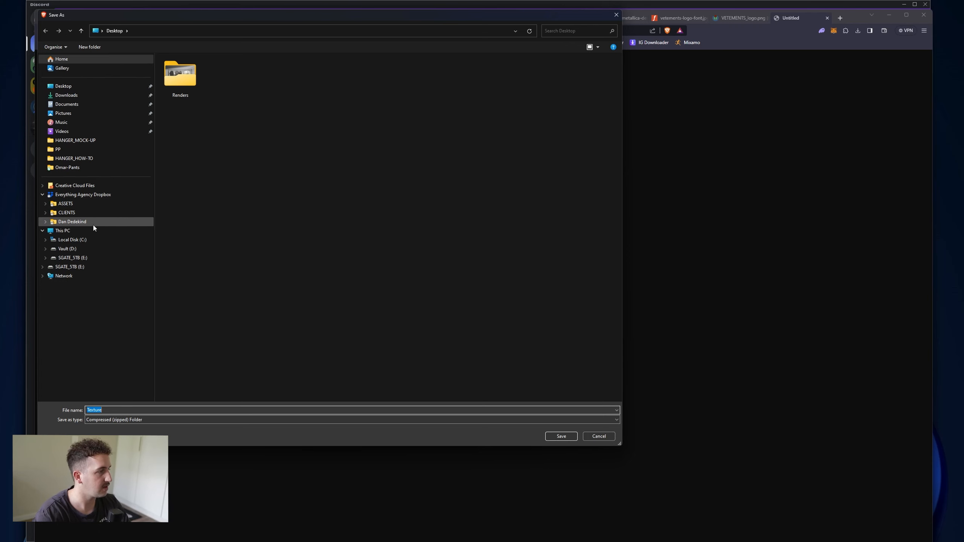
{"action": "left_click", "coordinate": [95, 251]}
{"action": "double_click", "coordinate": [183, 122]}
{"action": "left_click", "coordinate": [211, 84]}
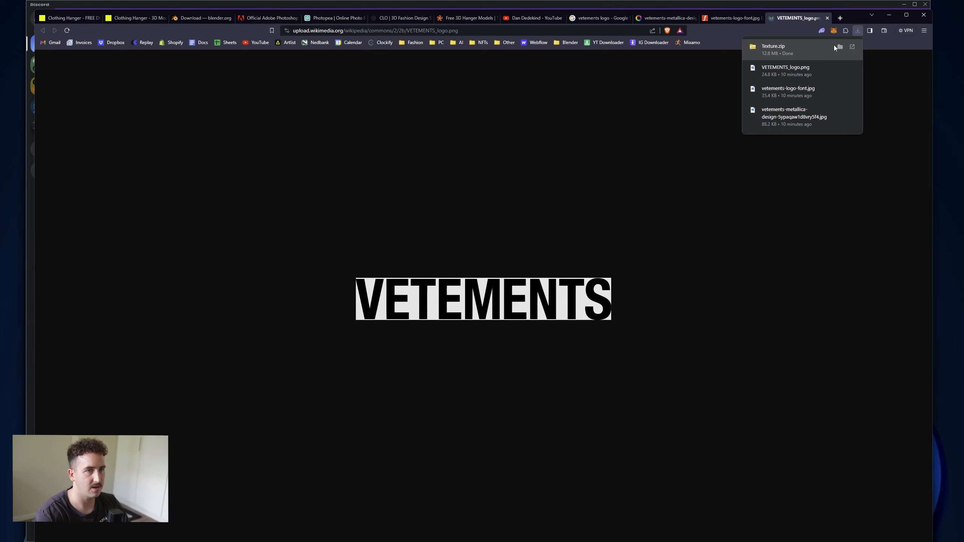
Step: Open the downloaded Texture archive and bring its normal map and rough map images into the Garments node graph in Blender
{"action": "left_click", "coordinate": [800, 45]}
{"action": "left_click", "coordinate": [236, 107]}
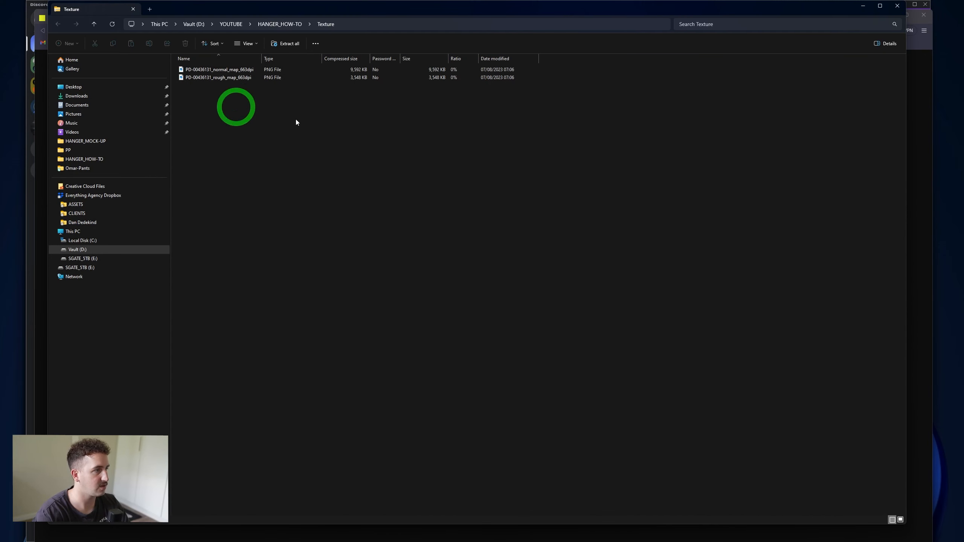
{"action": "mouse_move", "coordinate": [353, 116]}
{"action": "left_click", "coordinate": [413, 118]}
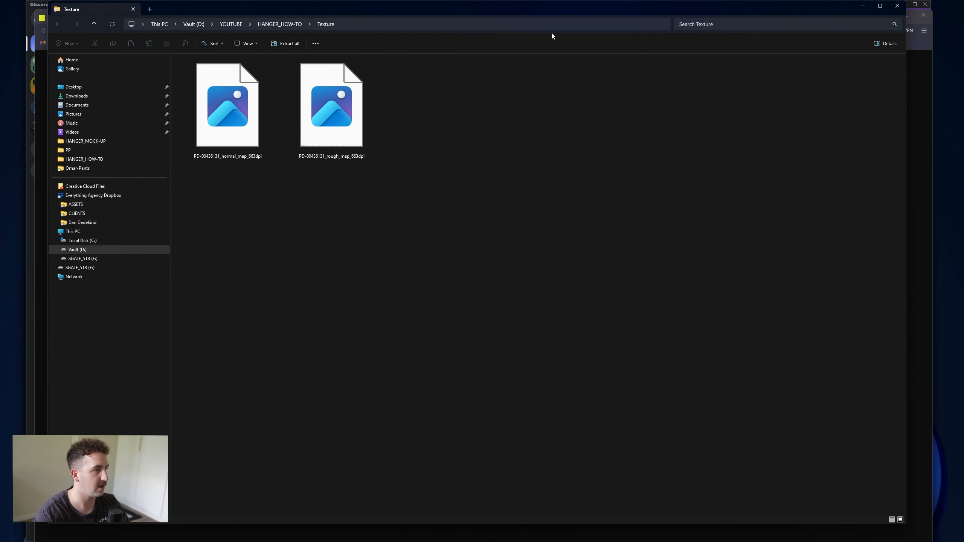
{"action": "left_click_drag", "start_coordinate": [574, 9], "coordinate": [834, 181]}
{"action": "left_click", "coordinate": [890, 14]}
{"action": "left_click", "coordinate": [908, 6]}
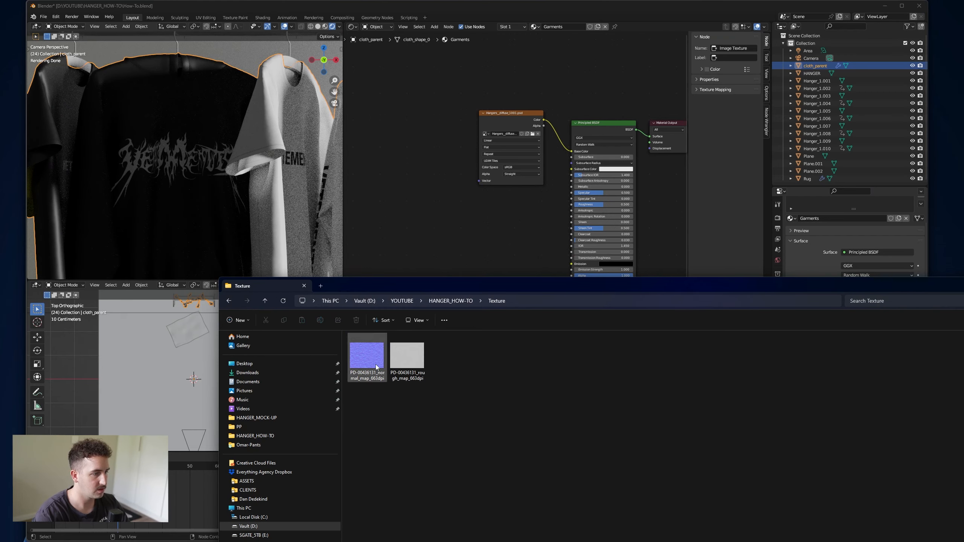
{"action": "left_click_drag", "start_coordinate": [367, 355], "coordinate": [430, 218]}
{"action": "left_click_drag", "start_coordinate": [409, 355], "coordinate": [529, 235]}
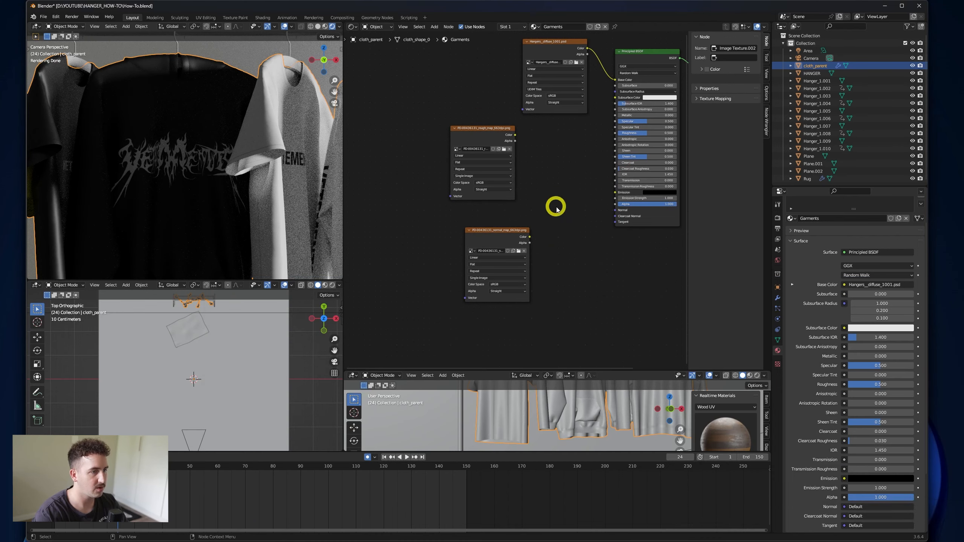
Step: Add a Normal Map node and connect the normal map image through it to the Principled BSDF's Normal input
{"action": "key", "text": "shift+a"}
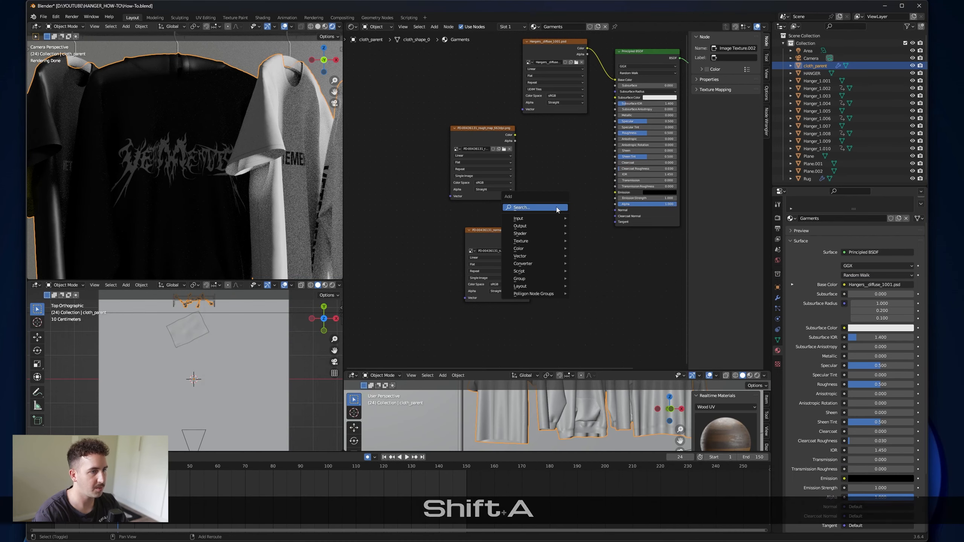
{"action": "left_click", "coordinate": [556, 207]}
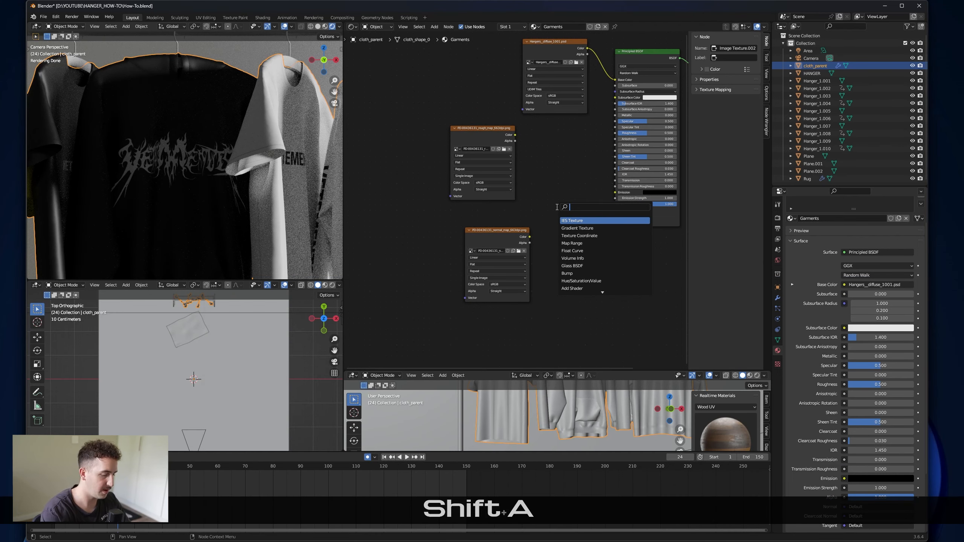
{"action": "type", "text": "norma"}
{"action": "key", "text": "Down"}
{"action": "key", "text": "Return"}
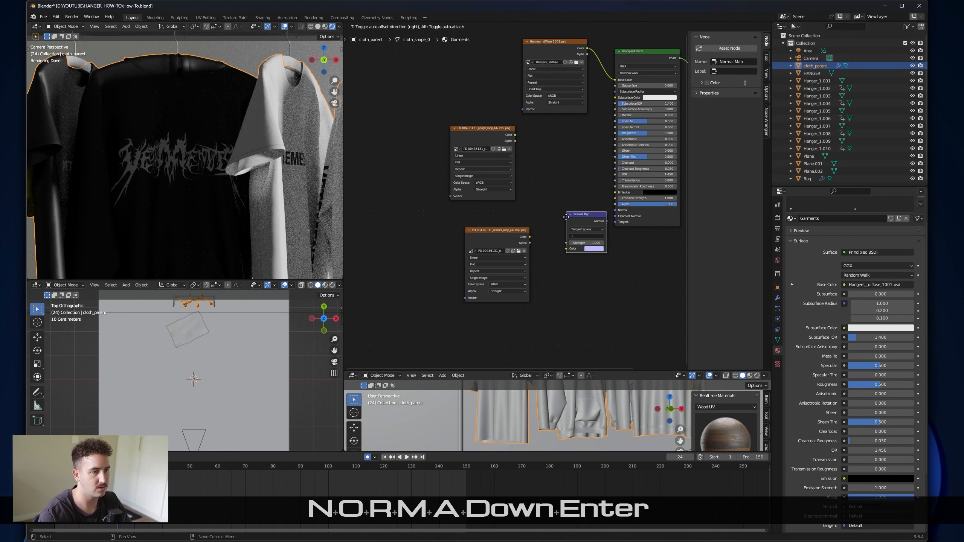
{"action": "left_click", "coordinate": [530, 239]}
{"action": "left_click_drag", "start_coordinate": [530, 238], "coordinate": [539, 254]}
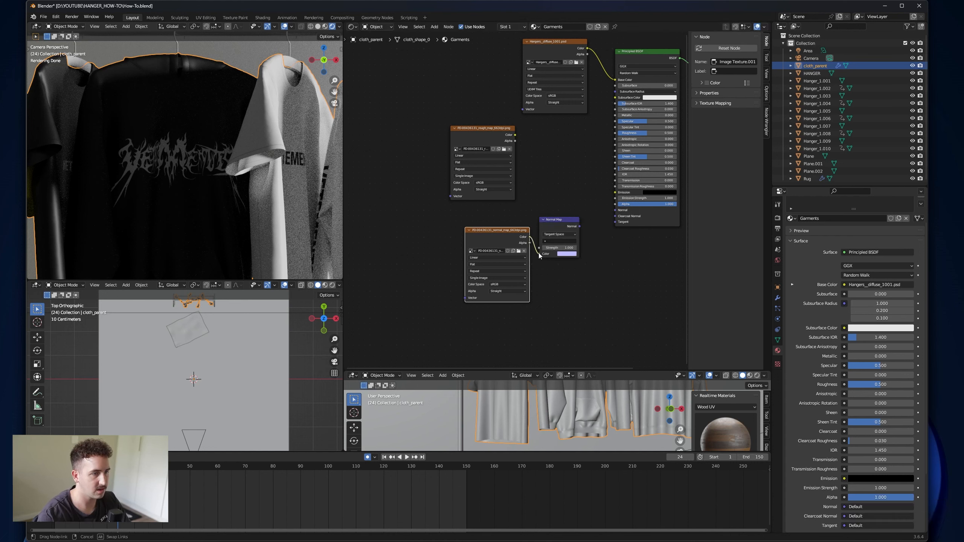
{"action": "left_click_drag", "start_coordinate": [579, 226], "coordinate": [614, 212]}
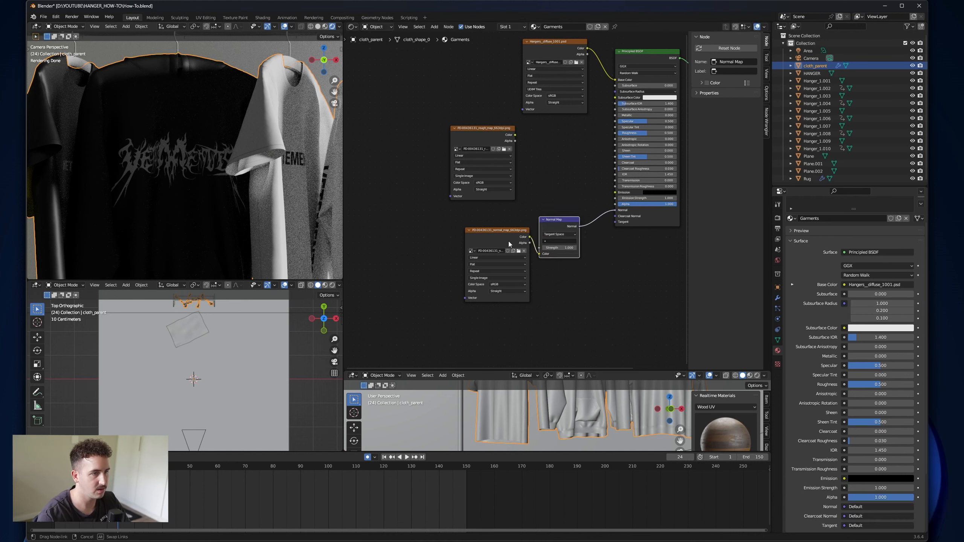
Step: Connect the rough map image's Color output to the Principled BSDF's Roughness input
{"action": "key", "text": "shift+a"}
{"action": "key", "text": "Escape"}
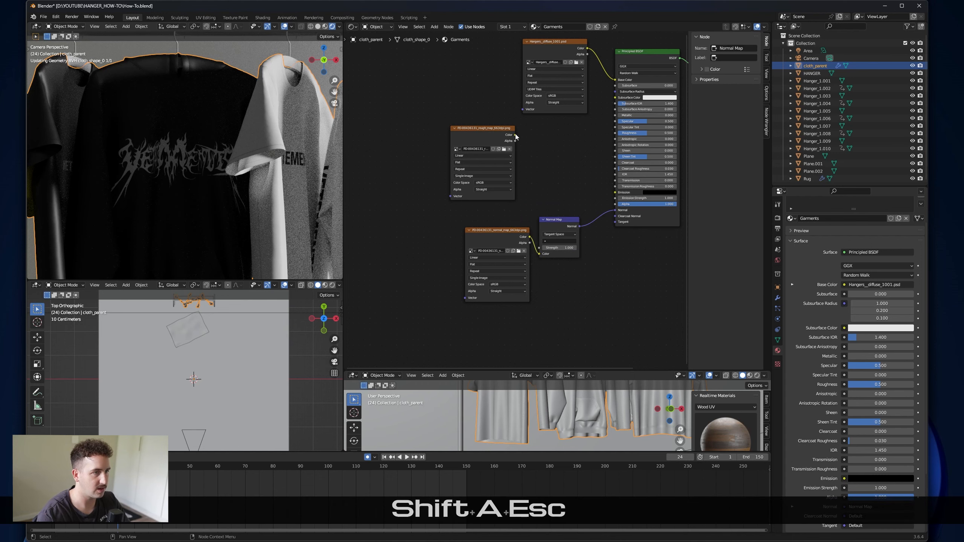
{"action": "left_click_drag", "start_coordinate": [515, 134], "coordinate": [615, 133]}
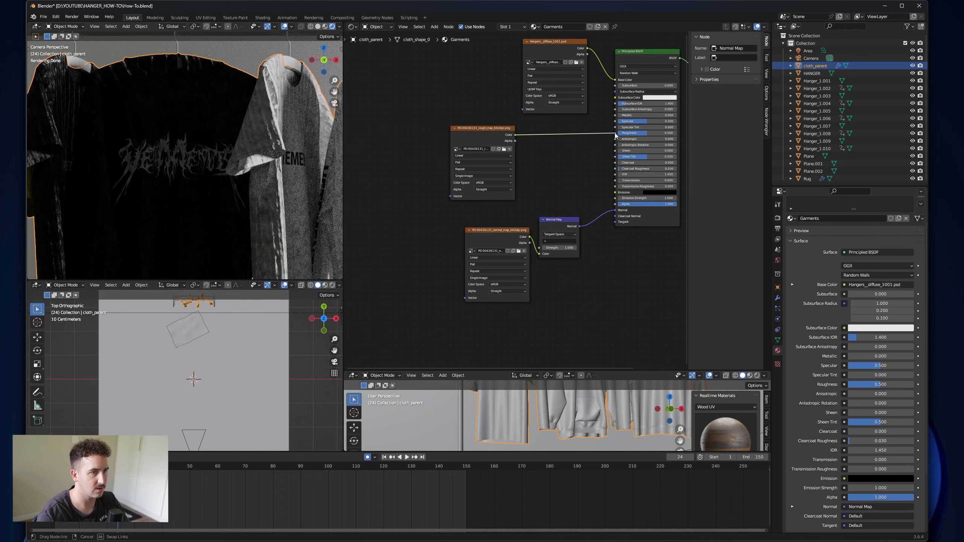
{"action": "scroll", "coordinate": [202, 172], "scroll_direction": "down", "scroll_amount": 3}
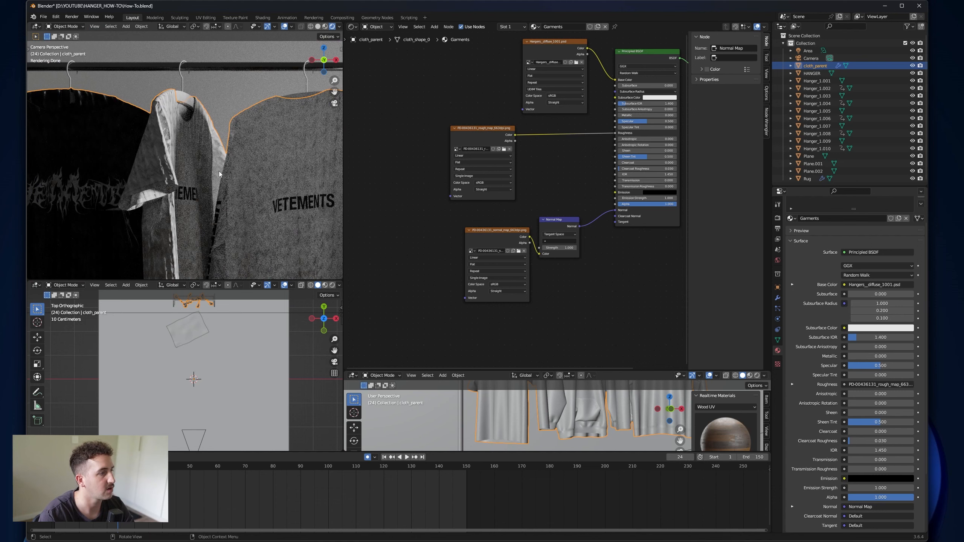
Step: Set the color space of both the rough map and normal map images to Non-Color
{"action": "left_click", "coordinate": [493, 183]}
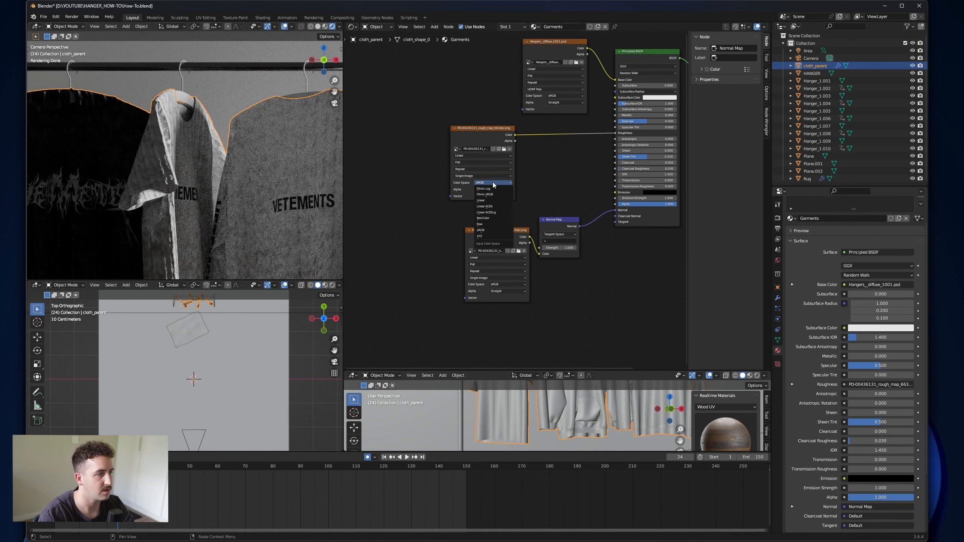
{"action": "left_click", "coordinate": [482, 218]}
{"action": "left_click", "coordinate": [507, 284]}
{"action": "left_click", "coordinate": [500, 320]}
{"action": "scroll", "coordinate": [207, 182], "scroll_direction": "down", "scroll_amount": 2}
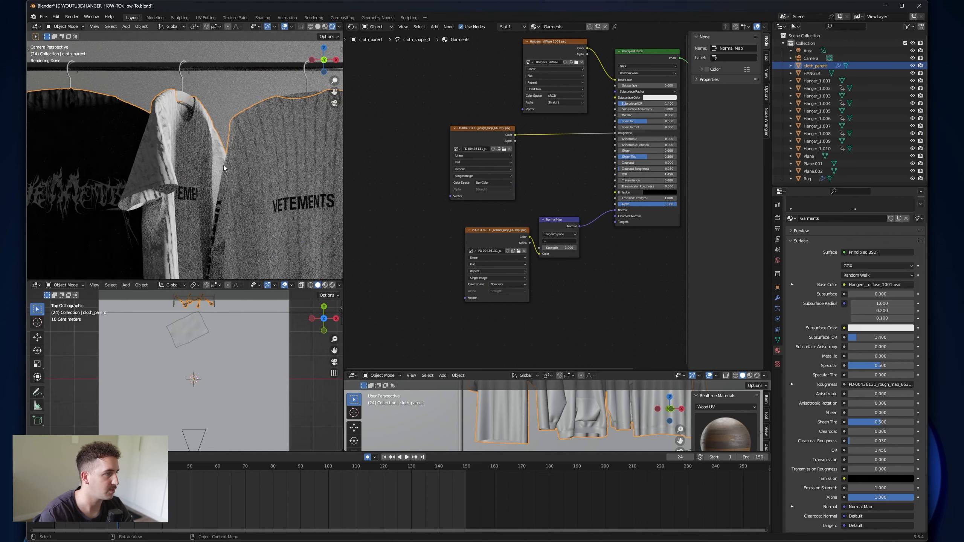
{"action": "scroll", "coordinate": [201, 180], "scroll_direction": "down", "scroll_amount": 4}
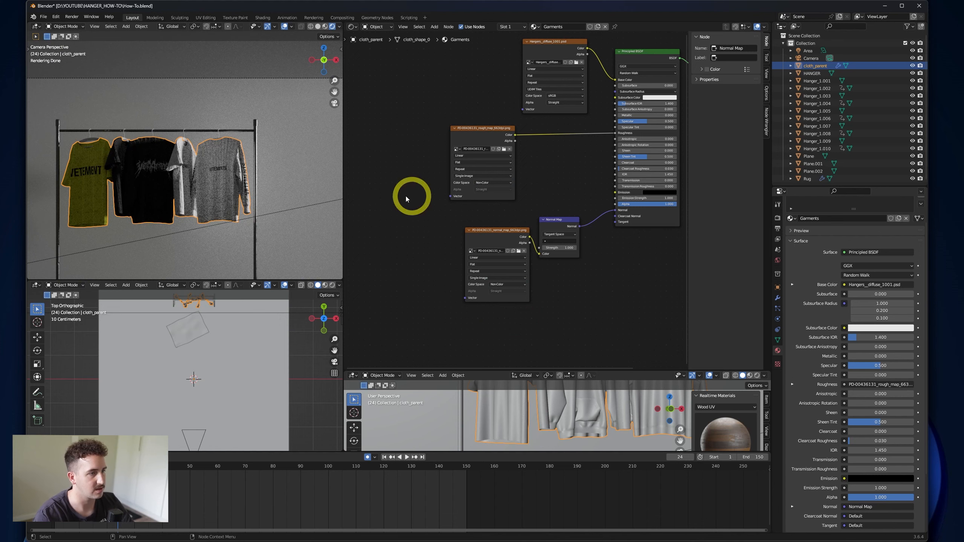
Step: Add a Mapping node before the rough and normal map images in the Garments material
{"action": "middle_click_drag", "start_coordinate": [405, 196], "coordinate": [469, 211]}
{"action": "key", "text": "shift+a"}
{"action": "left_click", "coordinate": [418, 191]}
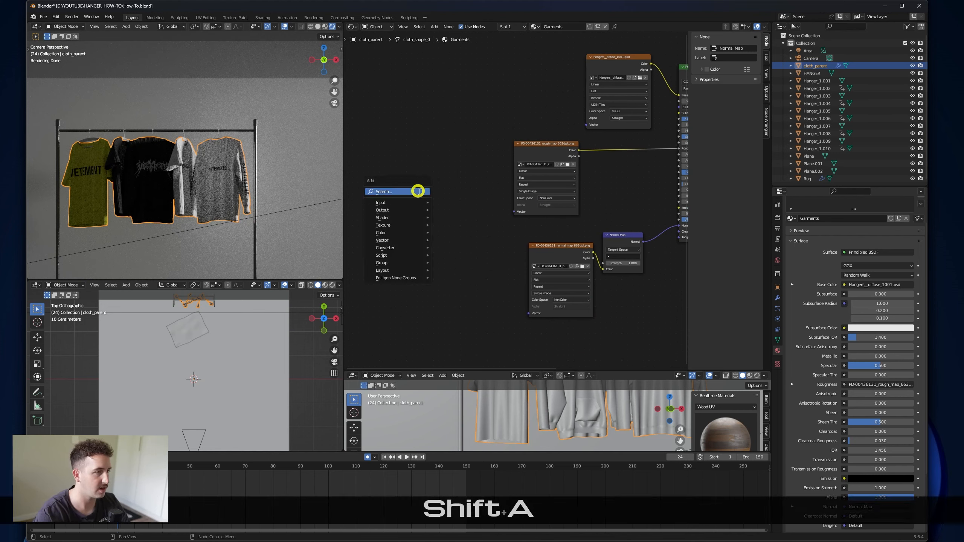
{"action": "type", "text": "e"}
{"action": "key", "text": "BackSpace"}
{"action": "type", "text": "n"}
{"action": "key", "text": "BackSpace"}
{"action": "type", "text": "map"}
{"action": "key", "text": "Return"}
{"action": "left_click", "coordinate": [409, 159]}
Step: Add a Texture Coordinate node and arrange it in front of the Mapping node
{"action": "key", "text": "shift+a"}
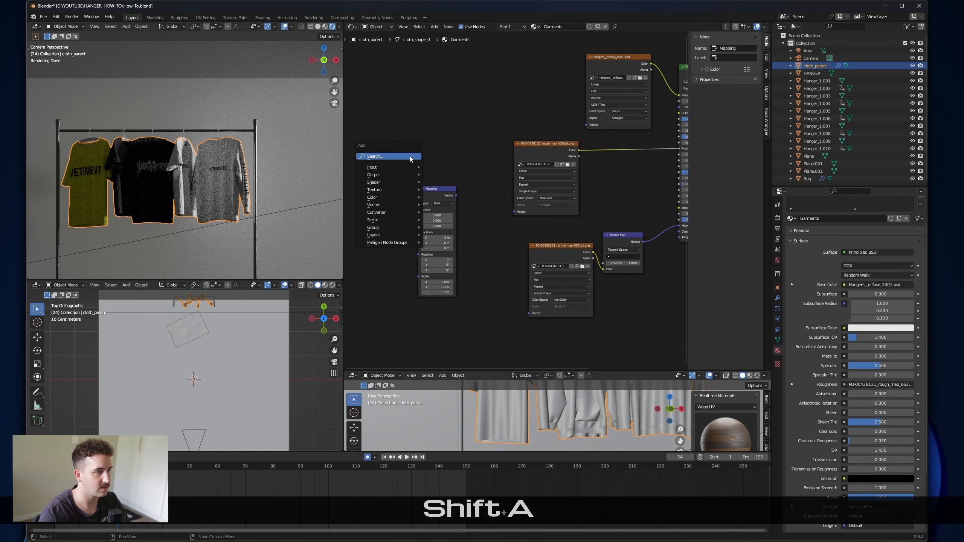
{"action": "left_click", "coordinate": [410, 157]}
{"action": "type", "text": "cor"}
{"action": "key", "text": "Down"}
{"action": "key", "text": "Return"}
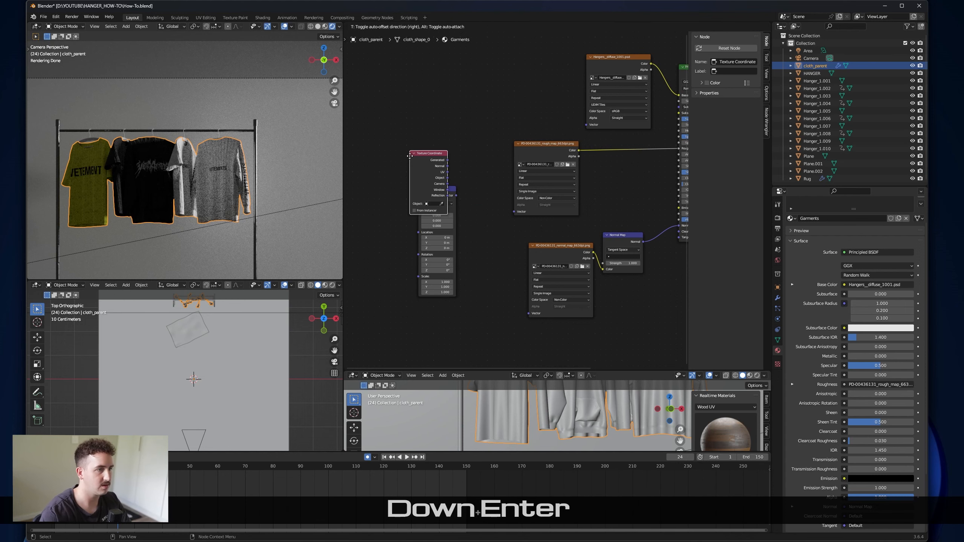
{"action": "left_click", "coordinate": [373, 185]}
{"action": "left_click_drag", "start_coordinate": [444, 191], "coordinate": [454, 169]}
Step: Add a Value node and connect it to the Mapping node's Scale input
{"action": "key", "text": "shift+a"}
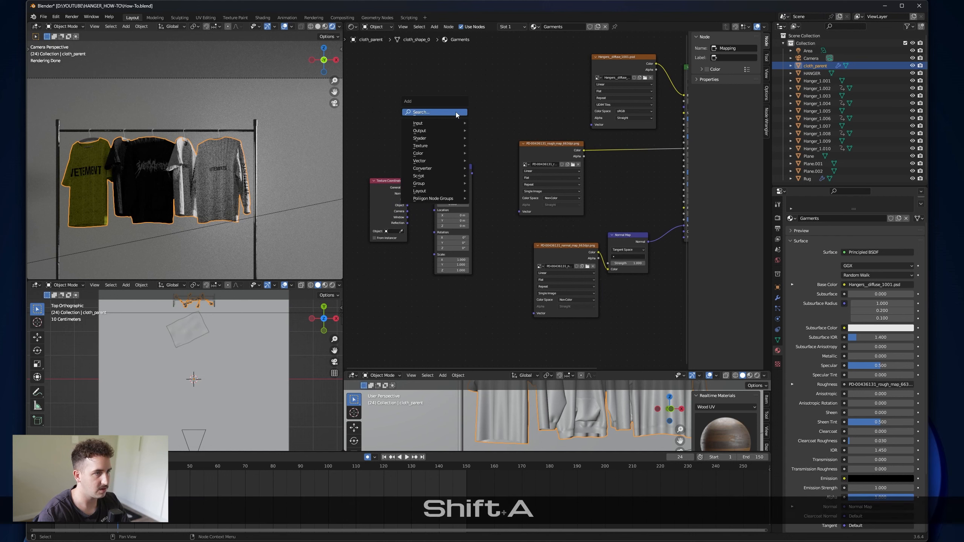
{"action": "type", "text": "val"}
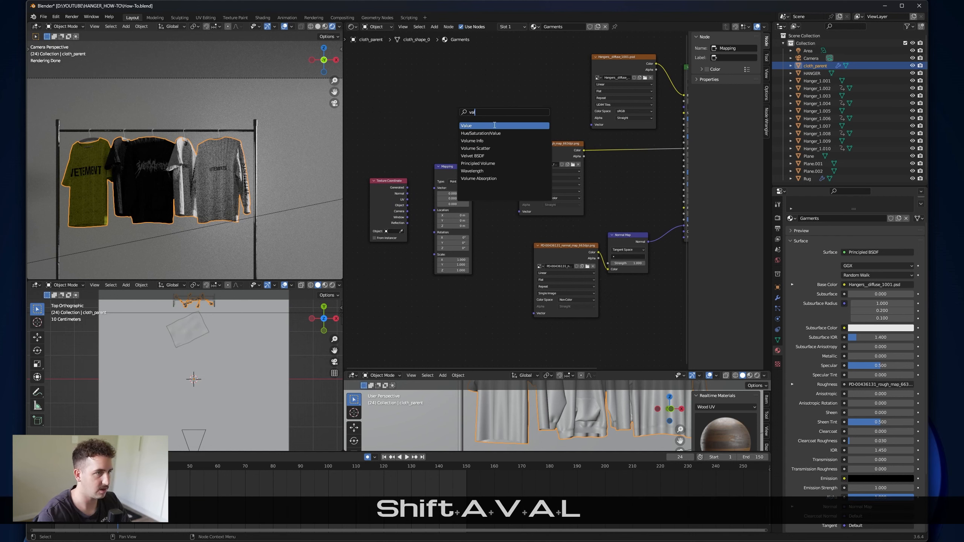
{"action": "left_click", "coordinate": [494, 125]}
{"action": "left_click", "coordinate": [380, 265]}
{"action": "left_click_drag", "start_coordinate": [415, 269], "coordinate": [434, 255]}
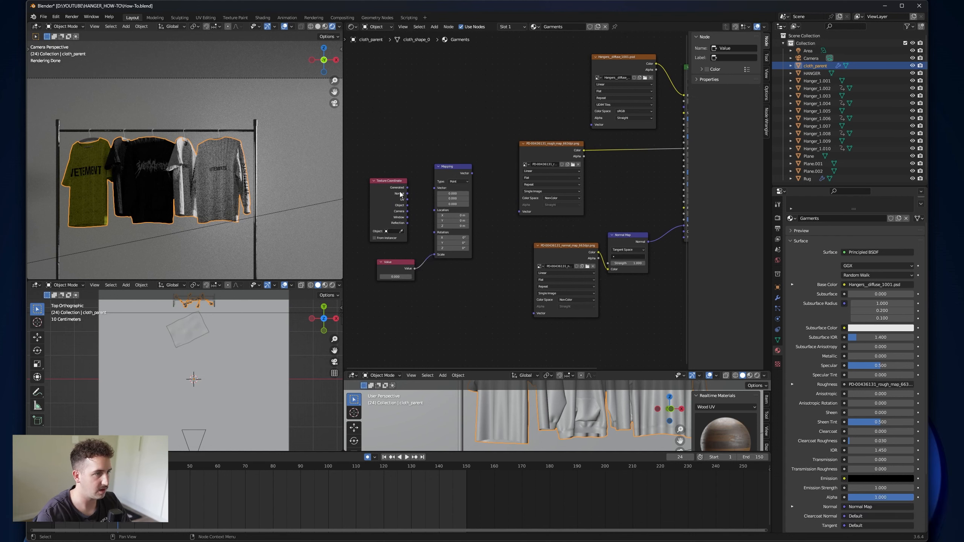
Step: Route the UV coordinates through the Mapping node into the Vector inputs of the rough and normal map images
{"action": "left_click_drag", "start_coordinate": [406, 199], "coordinate": [519, 212]}
{"action": "left_click_drag", "start_coordinate": [472, 173], "coordinate": [533, 313]}
{"action": "scroll", "coordinate": [261, 176], "scroll_direction": "up", "scroll_amount": 4}
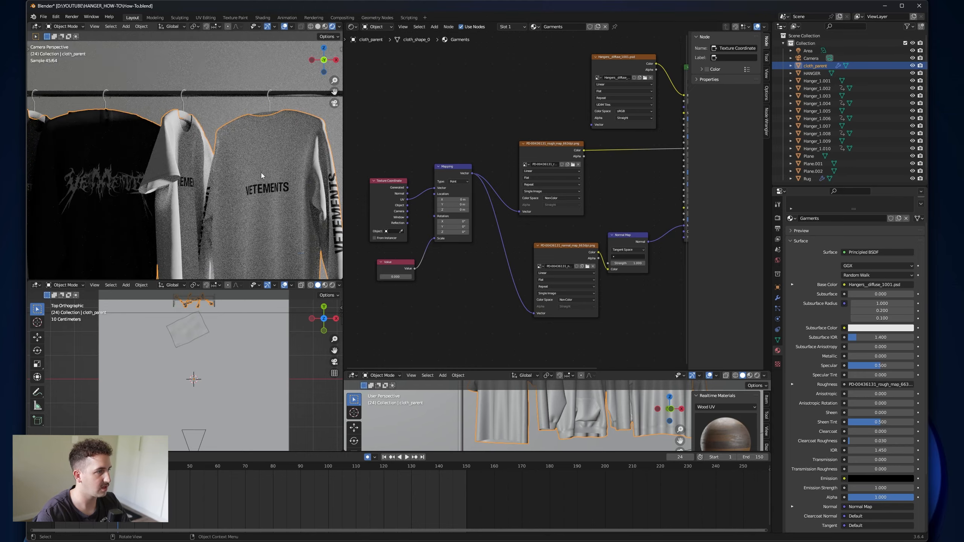
Step: Try texture scales of 1 and 20 in the Value node and inspect the fabric weave up close
{"action": "middle_click_drag", "start_coordinate": [261, 176], "coordinate": [179, 148], "text": "shift"}
{"action": "scroll", "coordinate": [179, 148], "scroll_direction": "up", "scroll_amount": 3}
{"action": "double_click", "coordinate": [401, 277]}
{"action": "type", "text": "1"}
{"action": "key", "text": "Return"}
{"action": "double_click", "coordinate": [393, 277]}
{"action": "type", "text": "20"}
{"action": "key", "text": "Return"}
{"action": "scroll", "coordinate": [249, 128], "scroll_direction": "up", "scroll_amount": 4}
{"action": "middle_click_drag", "start_coordinate": [248, 128], "coordinate": [34, 151], "text": "shift"}
{"action": "scroll", "coordinate": [296, 149], "scroll_direction": "up", "scroll_amount": 4}
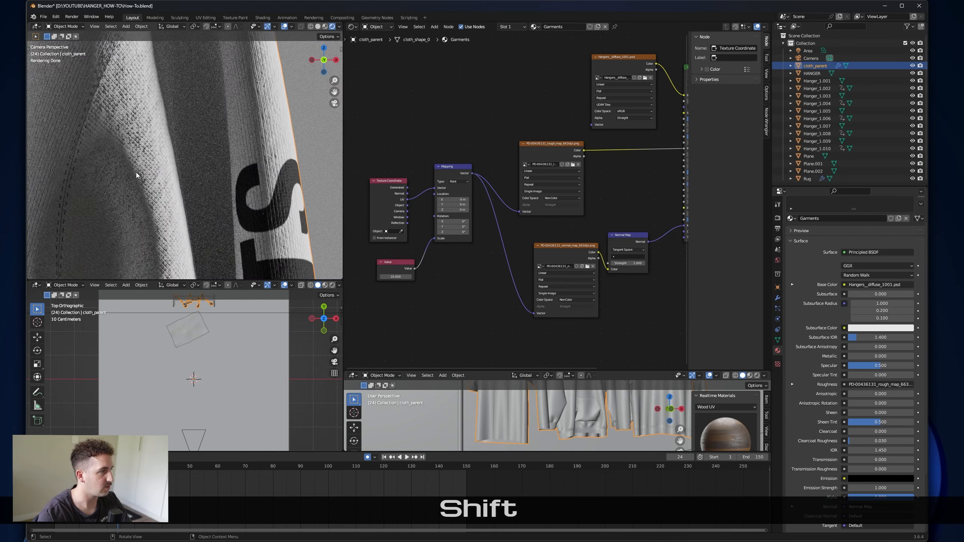
Step: Set the Value node that controls the fabric texture scale to 25
{"action": "double_click", "coordinate": [394, 277]}
{"action": "type", "text": "25"}
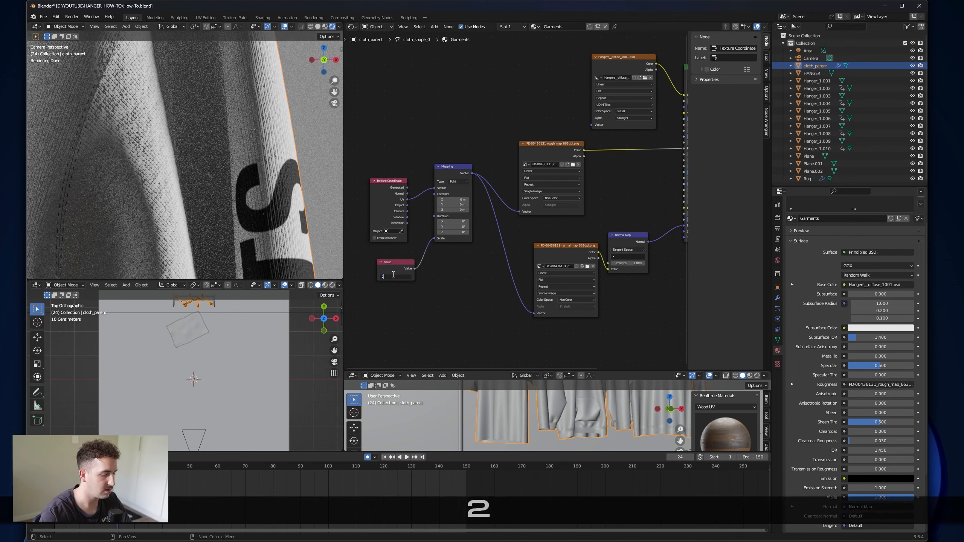
{"action": "key", "text": "Return"}
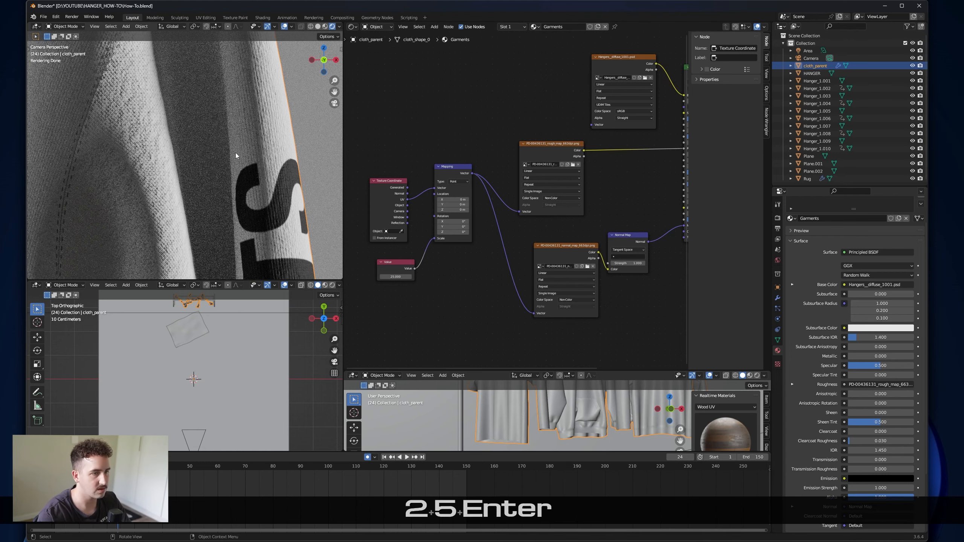
{"action": "left_click", "coordinate": [628, 256]}
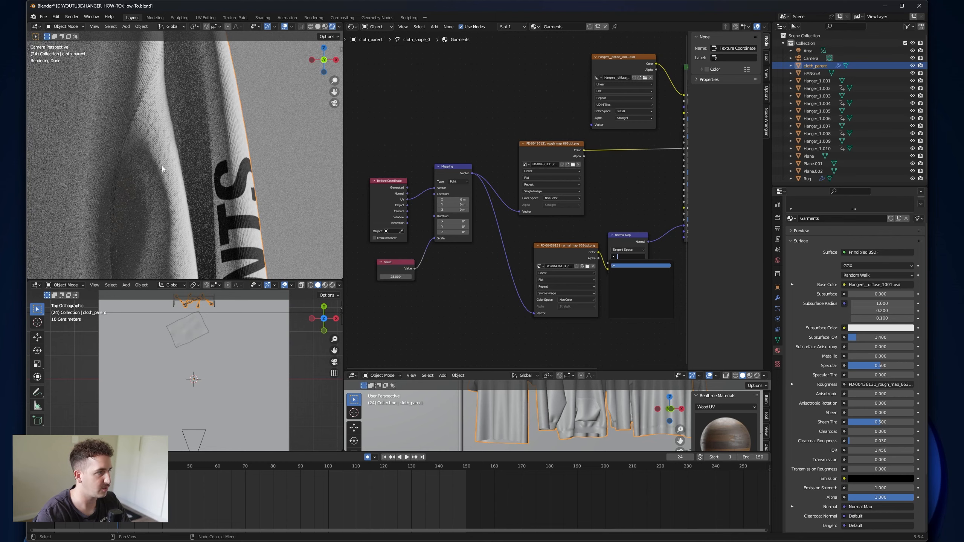
Step: Examine the garments' fabric texture in the rendered camera view, both close up and from the full-scene distance
{"action": "key", "text": "Return"}
{"action": "scroll", "coordinate": [190, 172], "scroll_direction": "down", "scroll_amount": 6}
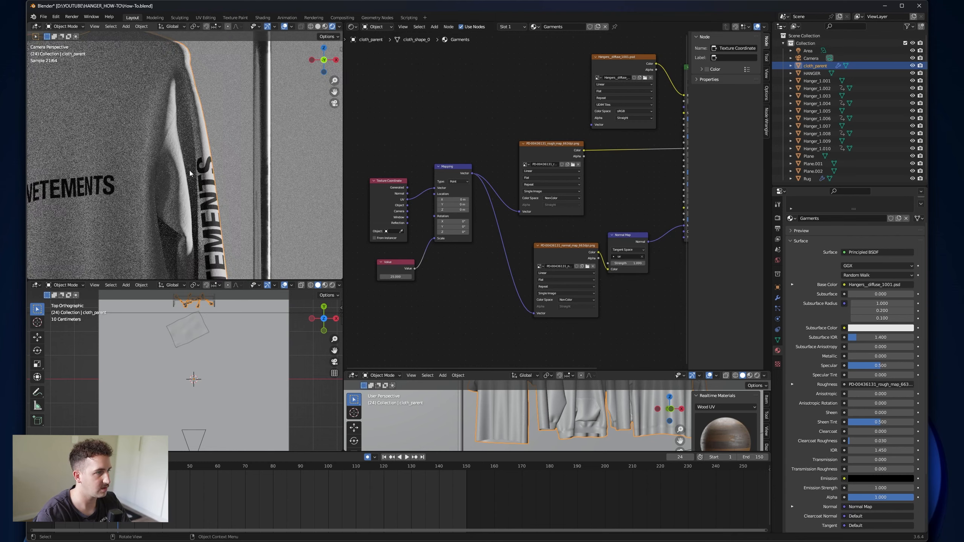
{"action": "scroll", "coordinate": [190, 162], "scroll_direction": "up", "scroll_amount": 6}
{"action": "scroll", "coordinate": [190, 162], "scroll_direction": "down", "scroll_amount": 8}
{"action": "middle_click_drag", "start_coordinate": [125, 168], "coordinate": [250, 180], "text": "shift"}
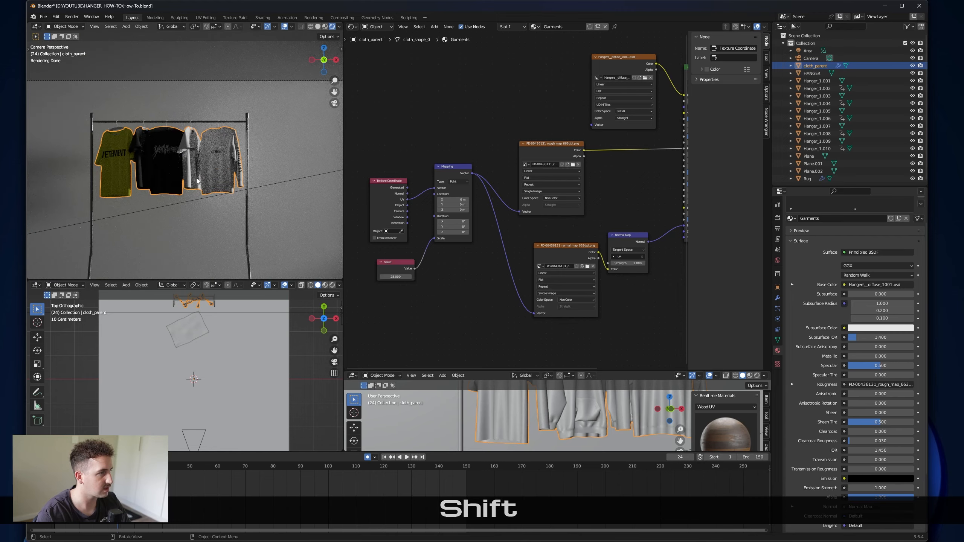
{"action": "middle_click_drag", "start_coordinate": [221, 174], "coordinate": [227, 147], "text": "shift"}
{"action": "scroll", "coordinate": [227, 152], "scroll_direction": "down", "scroll_amount": 1}
{"action": "scroll", "coordinate": [511, 235], "scroll_direction": "down", "scroll_amount": 6}
{"action": "scroll", "coordinate": [254, 187], "scroll_direction": "down", "scroll_amount": 2}
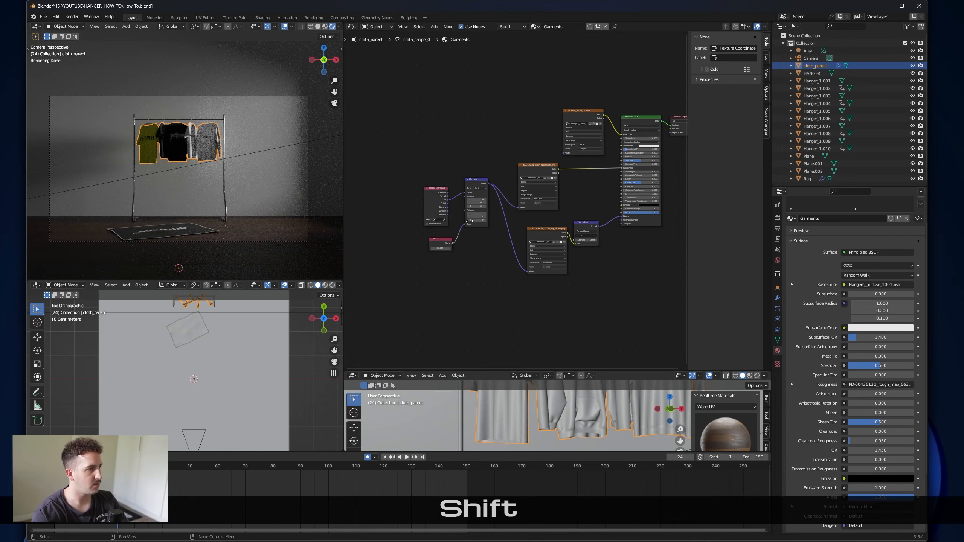
Step: Enlarge the 3D viewport below the node editor and show the whole room, including the walls and camera
{"action": "left_click_drag", "start_coordinate": [475, 370], "coordinate": [478, 189]}
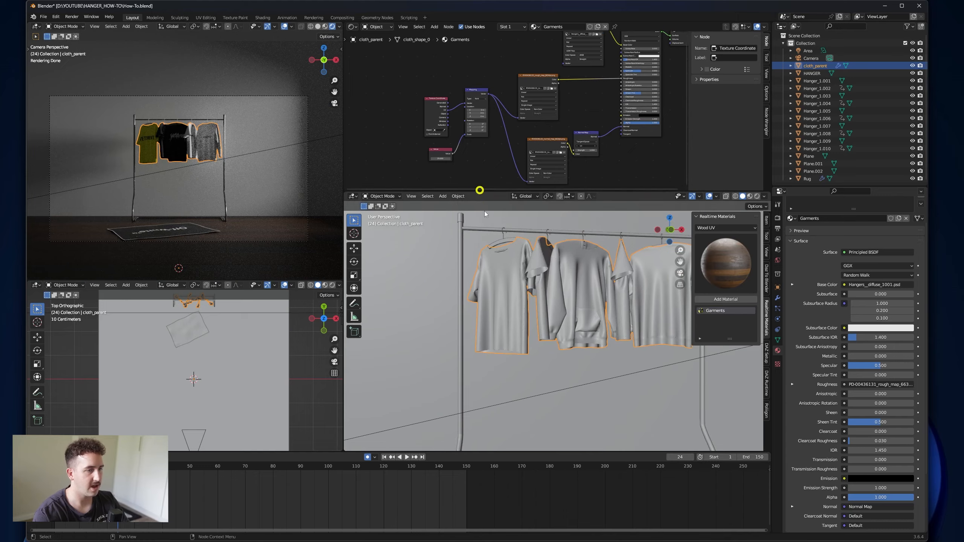
{"action": "scroll", "coordinate": [593, 328], "scroll_direction": "down", "scroll_amount": 3}
{"action": "middle_click_drag", "start_coordinate": [592, 327], "coordinate": [577, 351]}
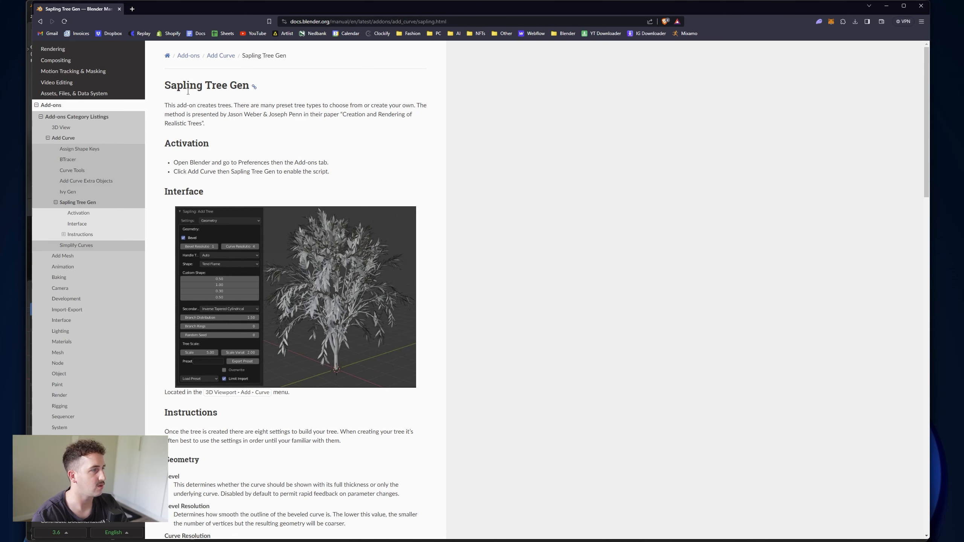
Step: Search the add-on preferences for "saplin" and check that Add Curve: Sapling Tree Gen is enabled
{"action": "left_click", "coordinate": [884, 6]}
{"action": "left_click", "coordinate": [42, 17]}
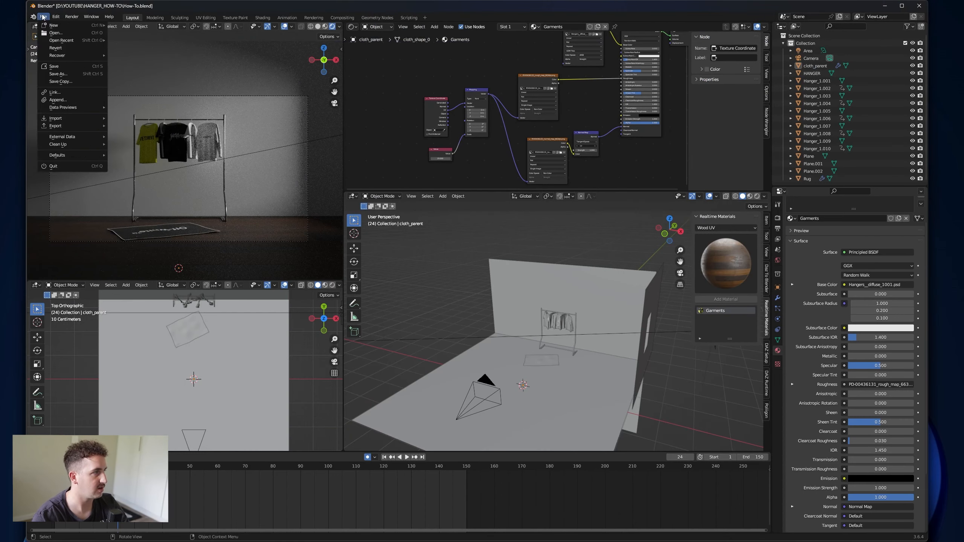
{"action": "mouse_move", "coordinate": [56, 16]}
{"action": "left_click", "coordinate": [80, 125]}
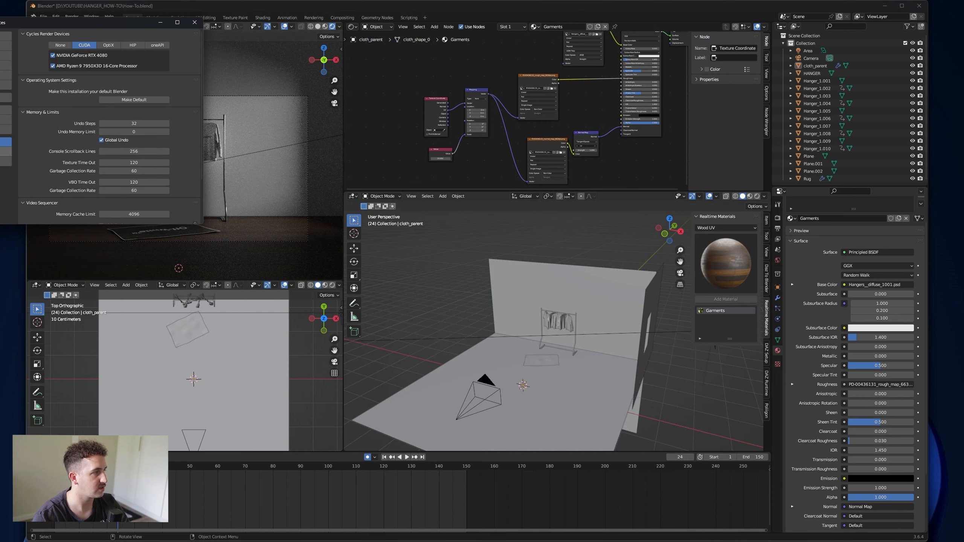
{"action": "left_click", "coordinate": [6, 97]}
{"action": "left_click", "coordinate": [163, 44]}
{"action": "type", "text": "sa"}
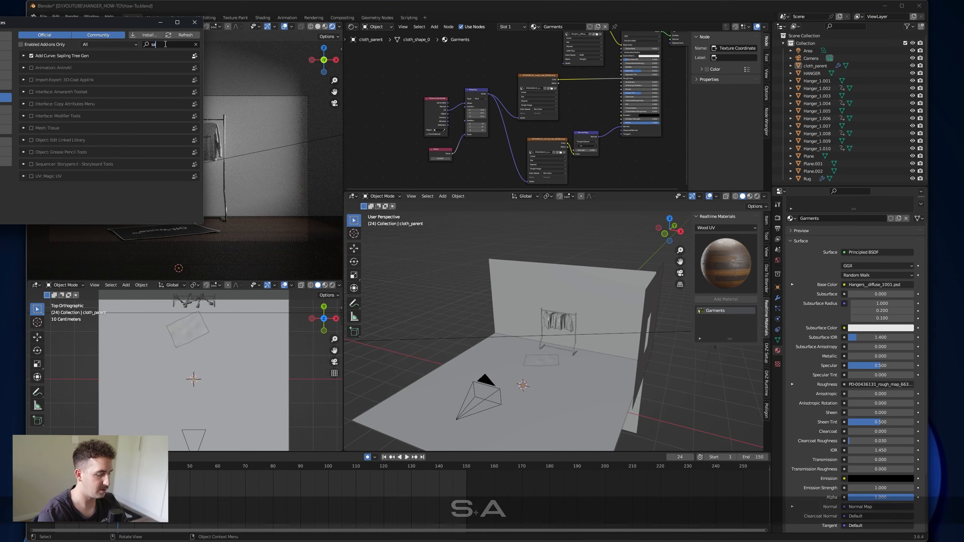
{"action": "type", "text": "plin"}
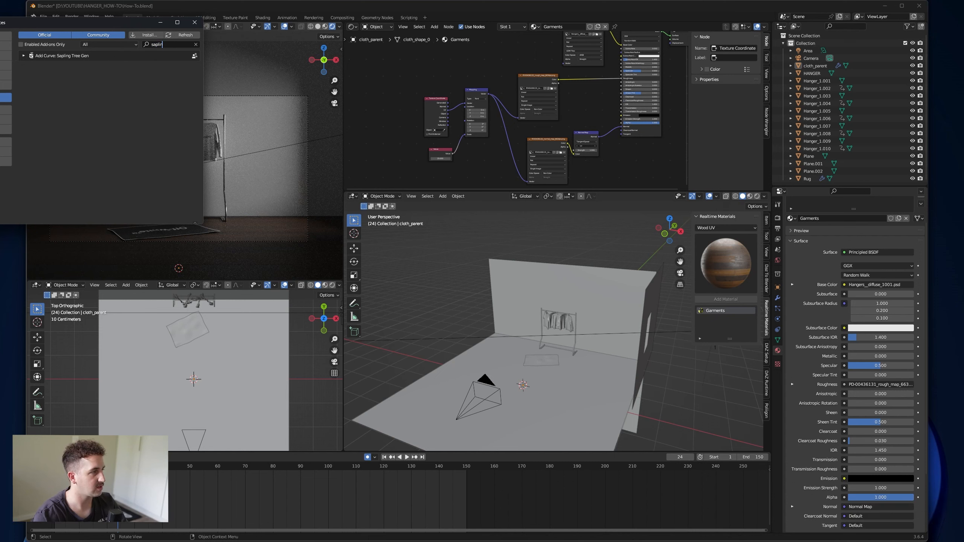
{"action": "left_click", "coordinate": [195, 23]}
Step: Add a Sapling Tree Gen curve to the scene and expand its creation settings
{"action": "mouse_move", "coordinate": [575, 363]}
{"action": "middle_mouse_down"}
{"action": "mouse_move", "coordinate": [568, 347]}
{"action": "mouse_move", "coordinate": [591, 354]}
{"action": "middle_mouse_up"}
{"action": "left_click", "coordinate": [442, 196]}
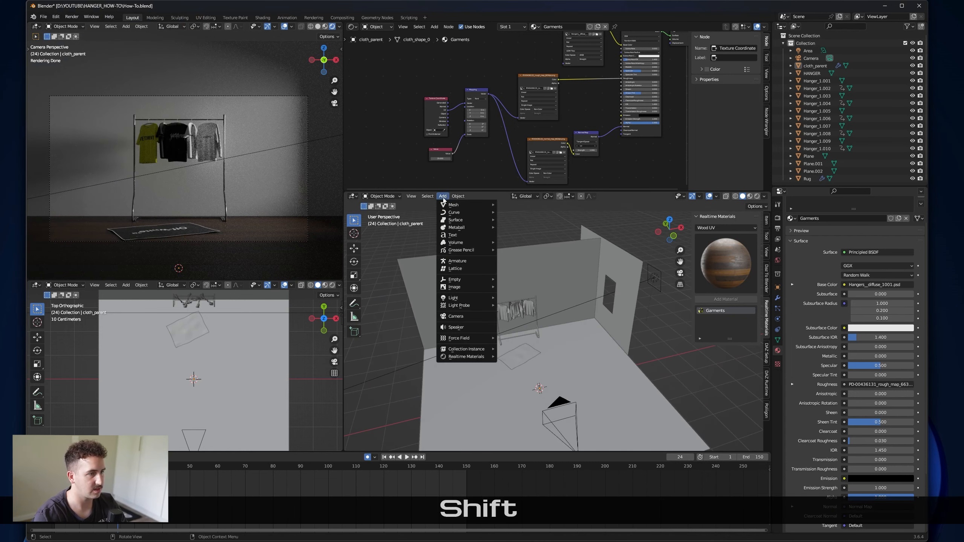
{"action": "mouse_move", "coordinate": [467, 212]}
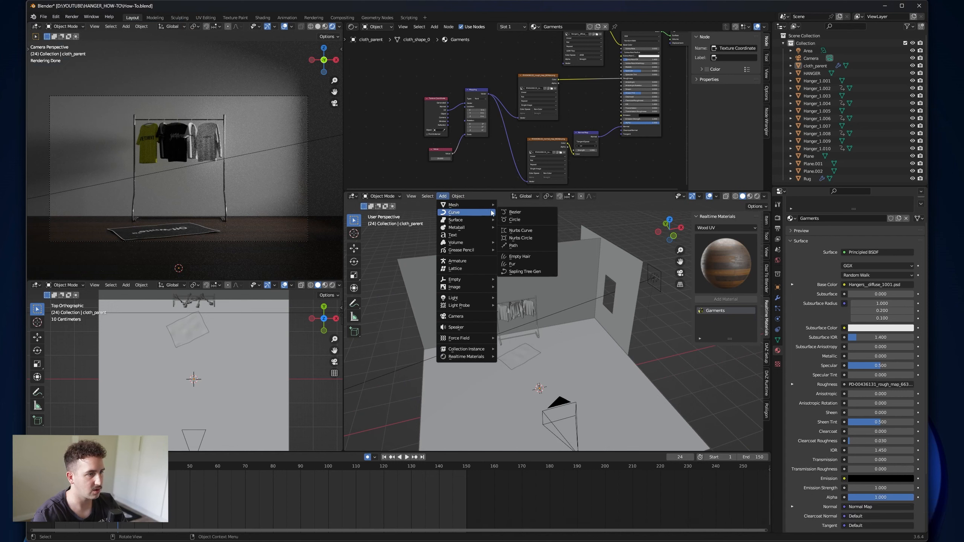
{"action": "left_click", "coordinate": [538, 272]}
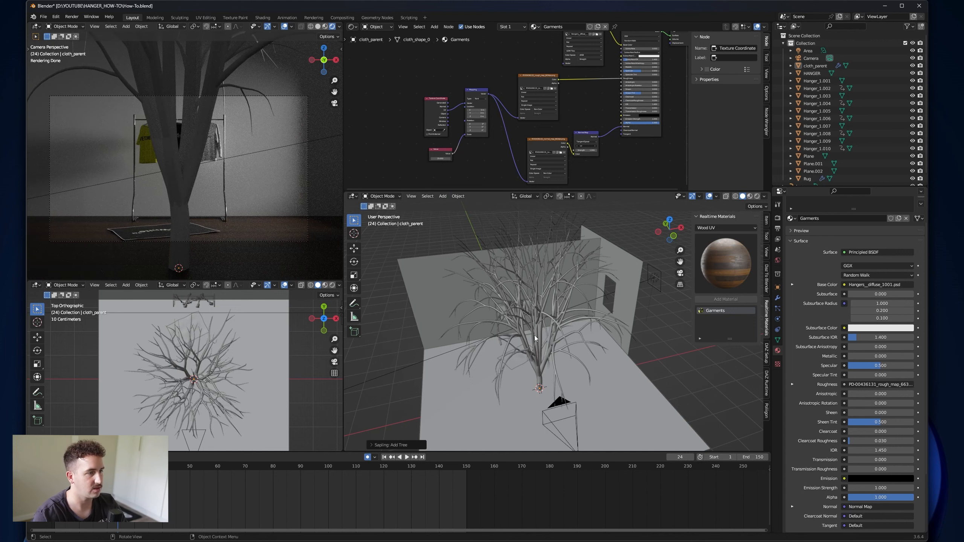
{"action": "left_click", "coordinate": [373, 446]}
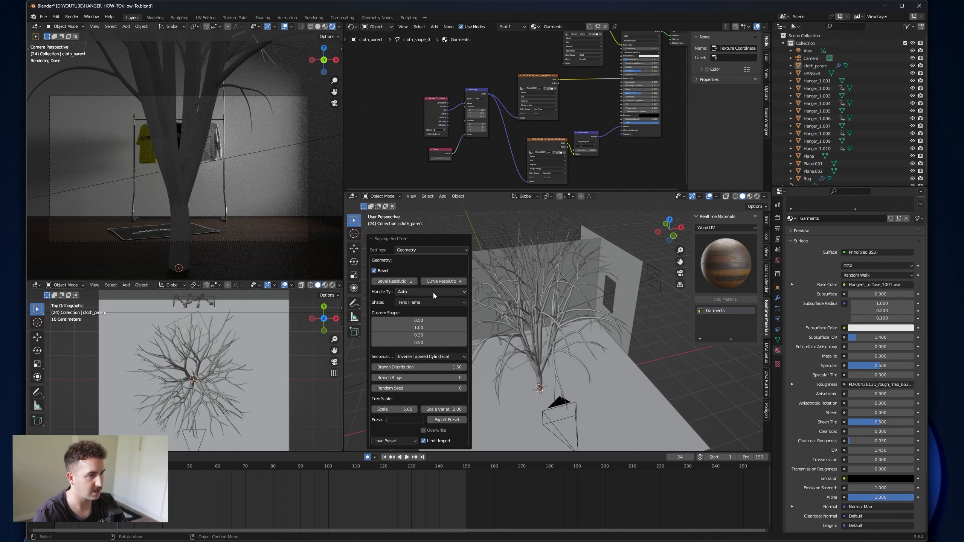
Step: Set Base Splits to 1 in the sapling's Branch Splitting settings
{"action": "left_click", "coordinate": [417, 251]}
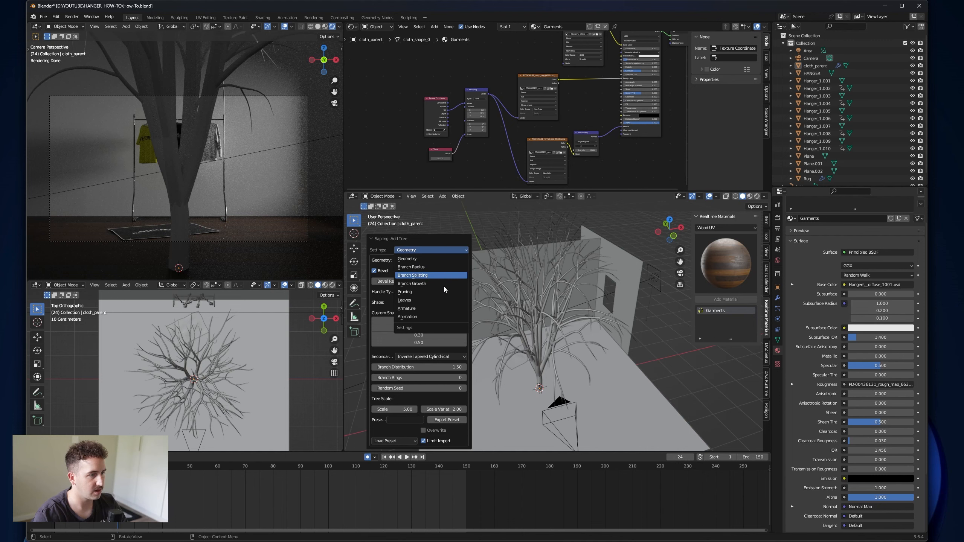
{"action": "left_click", "coordinate": [429, 275]}
{"action": "key", "text": "Escape"}
{"action": "left_click", "coordinate": [435, 260]}
{"action": "type", "text": "1"}
{"action": "key", "text": "Return"}
Step: Show leaves on the sapling tree and set the number of leaves to 50
{"action": "left_click", "coordinate": [435, 228]}
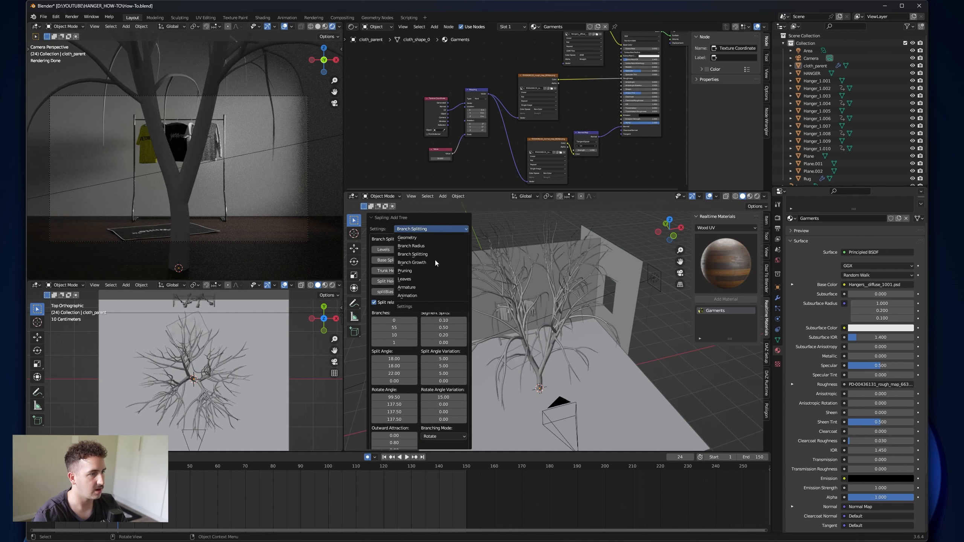
{"action": "left_click", "coordinate": [431, 279]}
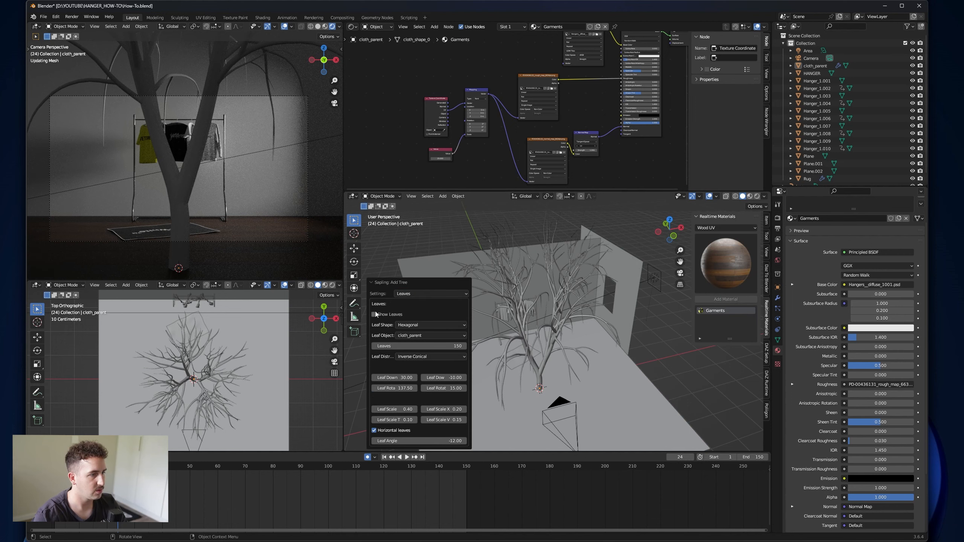
{"action": "left_click", "coordinate": [389, 315]}
{"action": "left_click", "coordinate": [458, 346]}
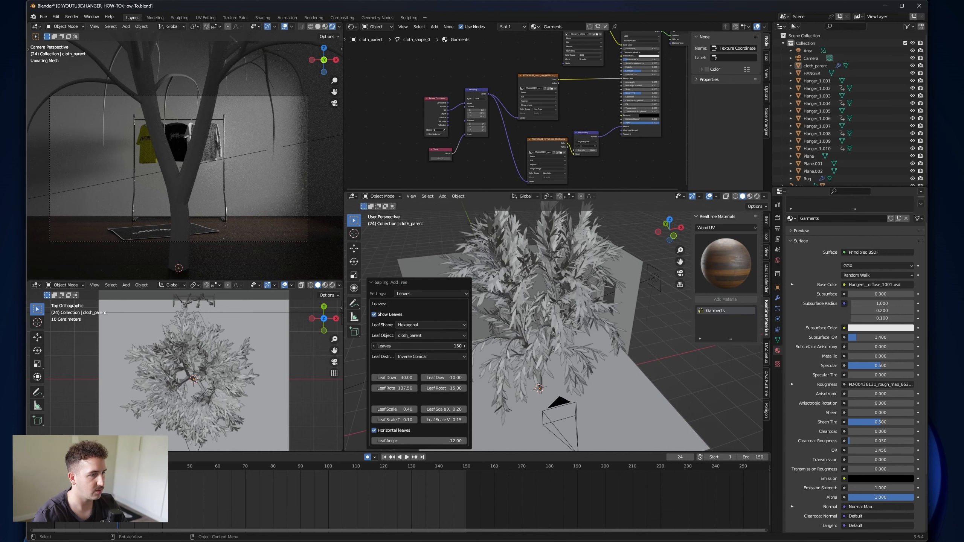
{"action": "type", "text": "50"}
{"action": "key", "text": "Return"}
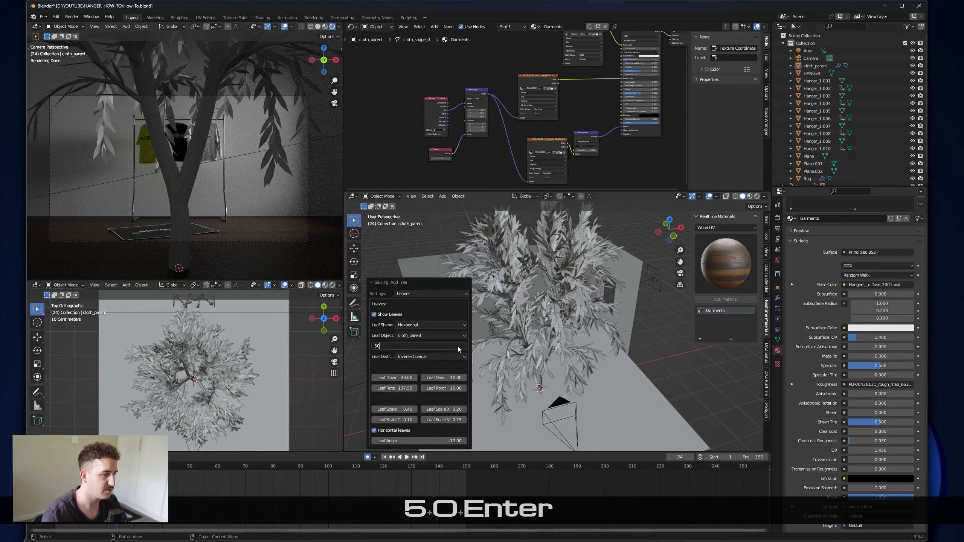
Step: Set the Random Seed to 2 in the sapling's Geometry settings
{"action": "left_click", "coordinate": [430, 293]}
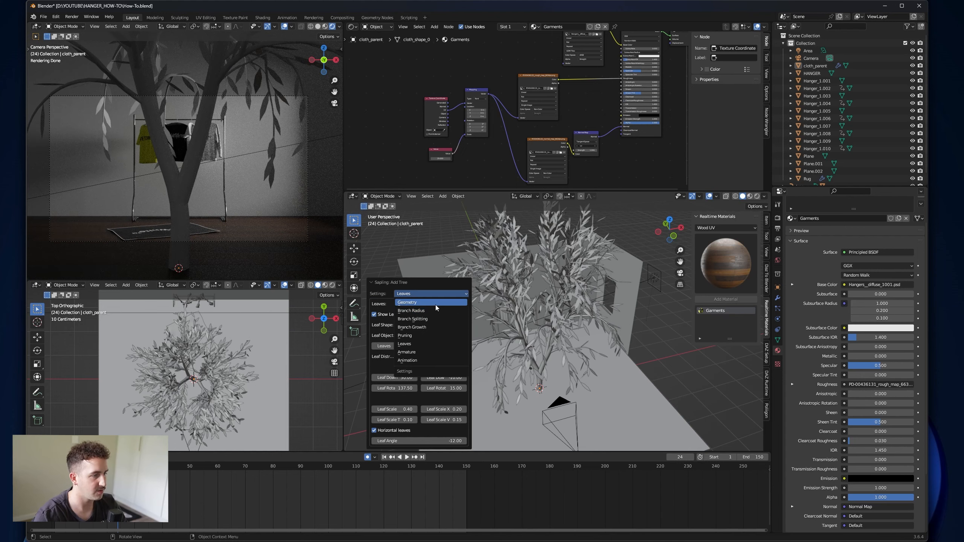
{"action": "left_click", "coordinate": [435, 303]}
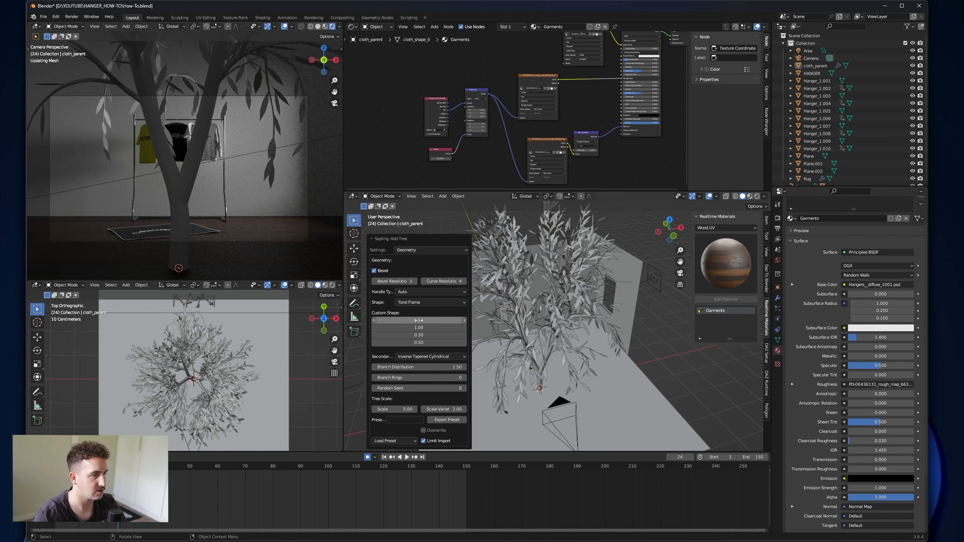
{"action": "left_click", "coordinate": [464, 388]}
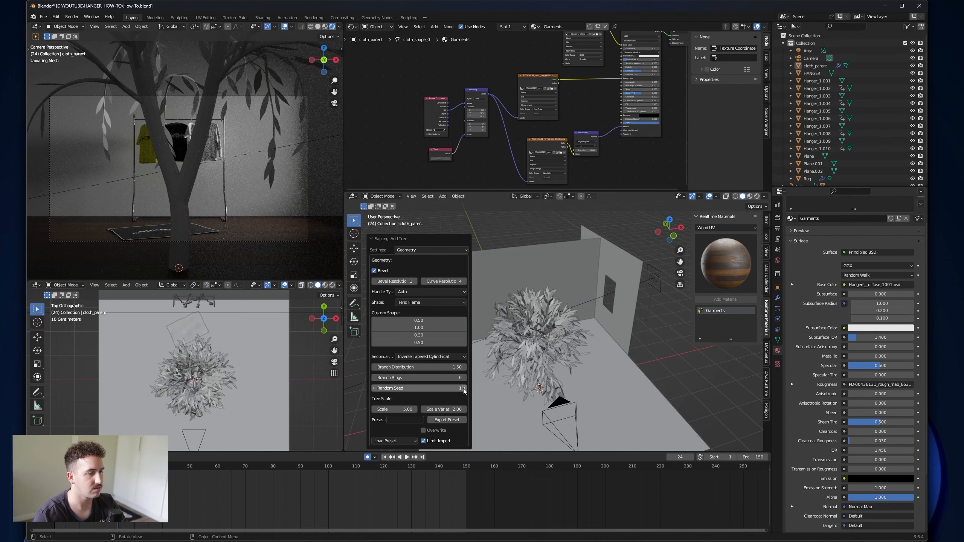
{"action": "left_click", "coordinate": [464, 388]}
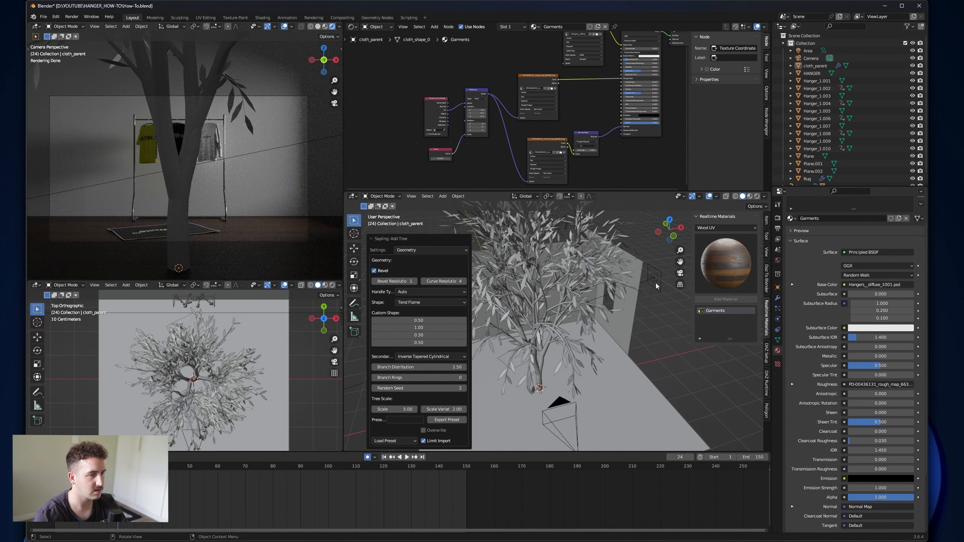
Step: Enable Use Armature and Make Mesh in the sapling's Armature settings
{"action": "left_click", "coordinate": [428, 250]}
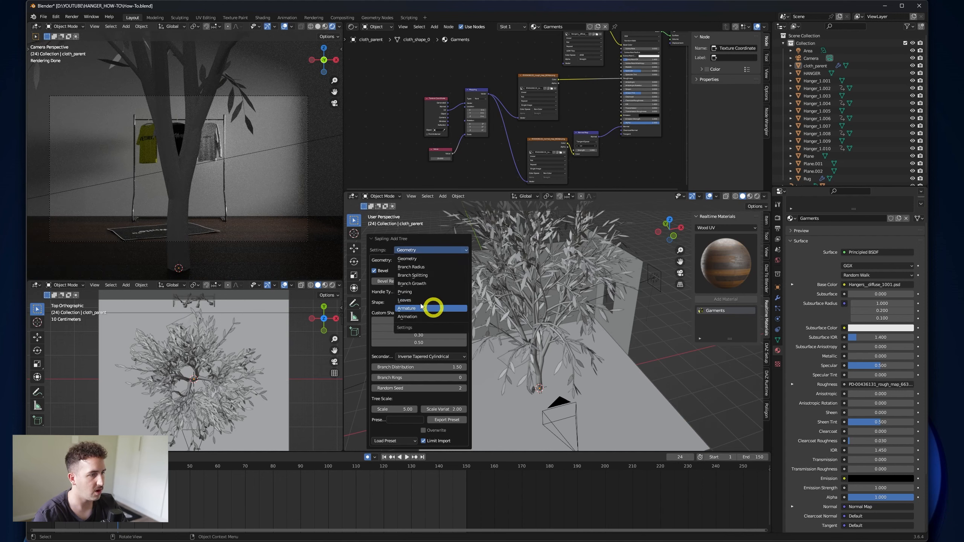
{"action": "key", "text": "Return"}
{"action": "left_click", "coordinate": [375, 369]}
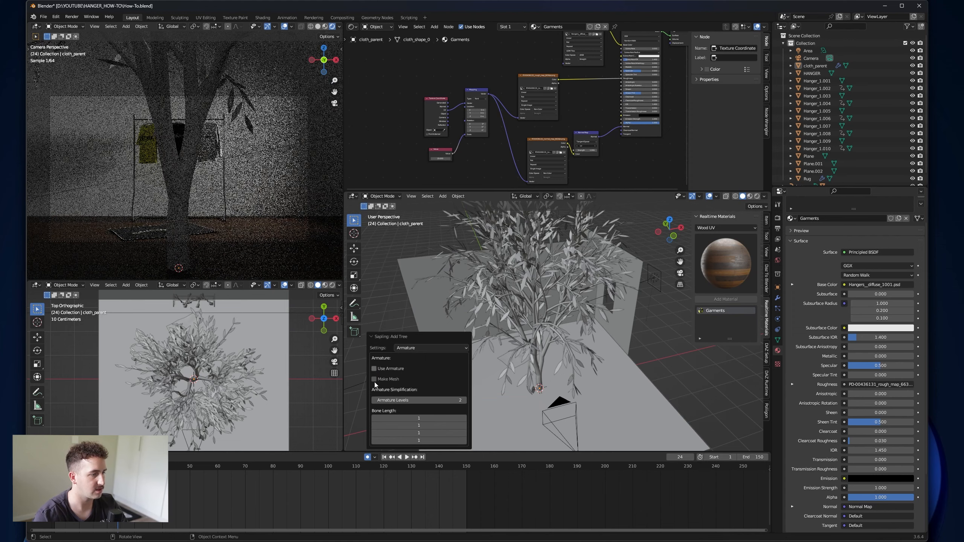
{"action": "left_click", "coordinate": [374, 379]}
Step: Enable Armature Animation and Leaf Animation for the sapling and set the Overall Wind Strength to 0.5
{"action": "left_click", "coordinate": [430, 347]}
{"action": "left_click", "coordinate": [427, 414]}
{"action": "left_click", "coordinate": [373, 325]}
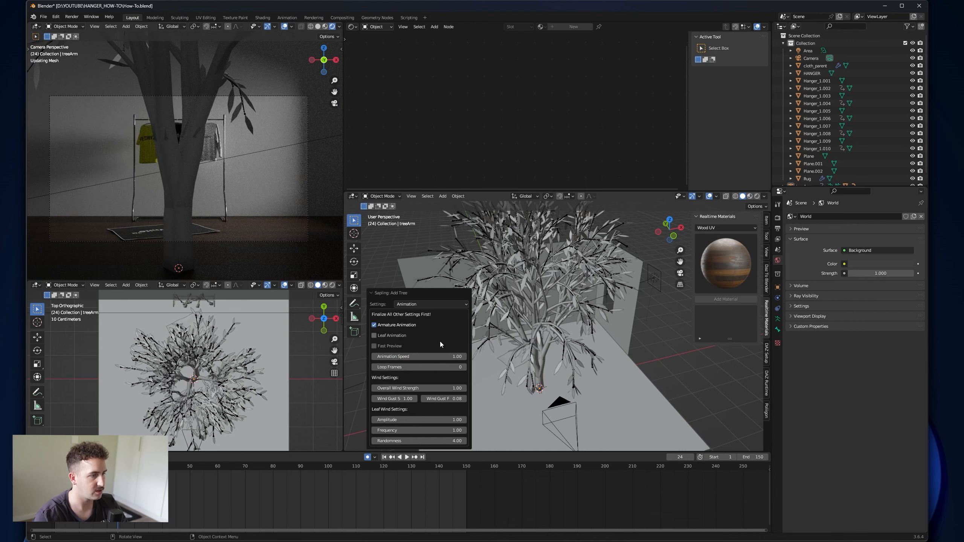
{"action": "left_click", "coordinate": [374, 335]}
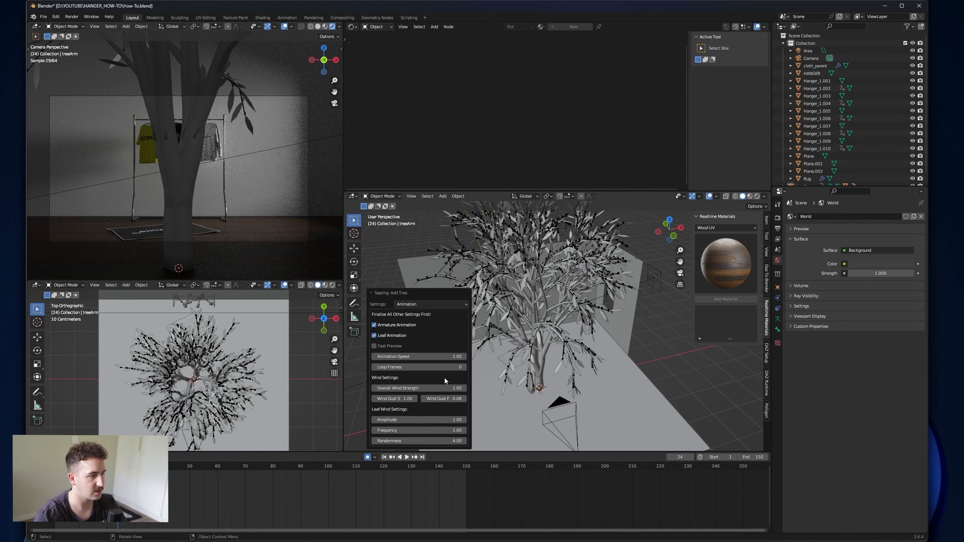
{"action": "left_click", "coordinate": [447, 388]}
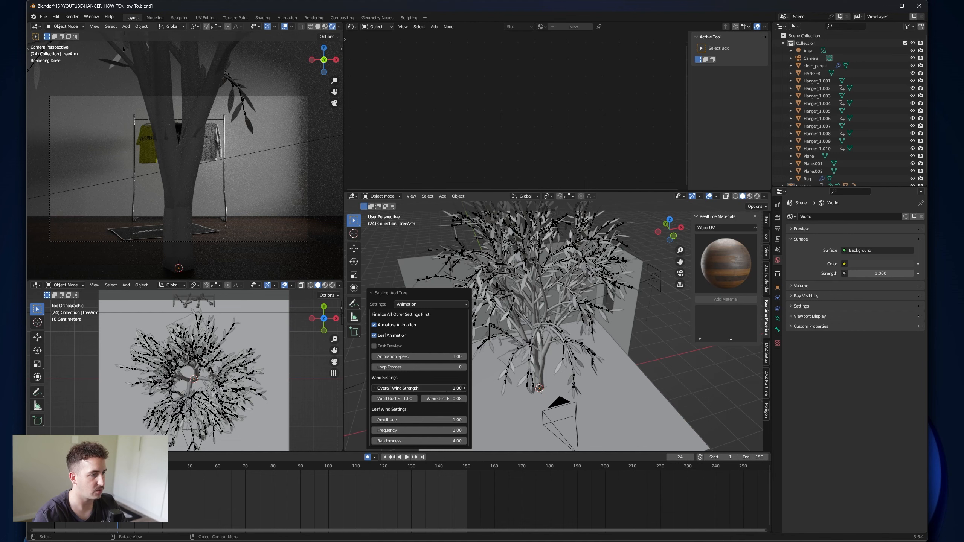
{"action": "type", "text": "0.5"}
{"action": "key", "text": "Return"}
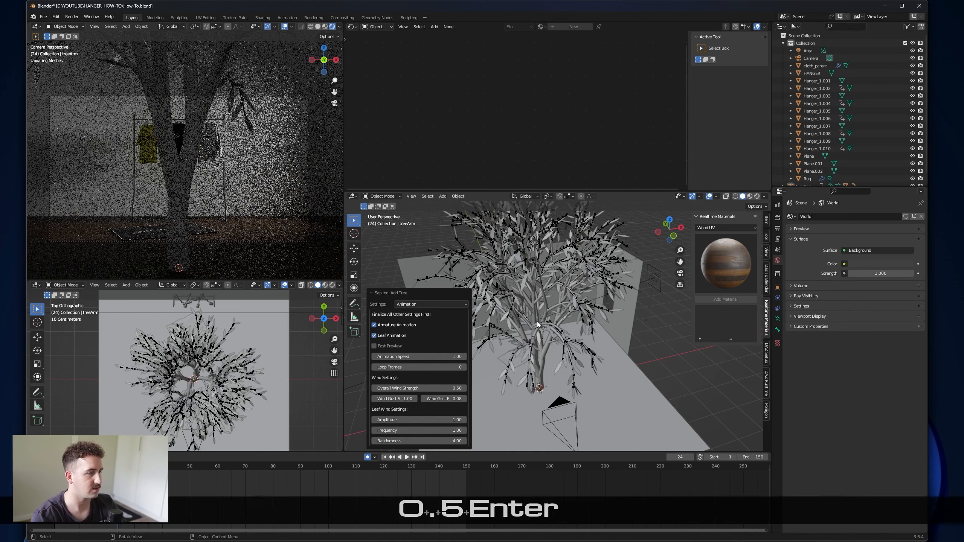
Step: Enlarge the Outliner, expand the treeArm hierarchy and select the armature with its tree, leaves and treemesh children
{"action": "left_click", "coordinate": [541, 358]}
{"action": "left_click_drag", "start_coordinate": [813, 187], "coordinate": [800, 349]}
{"action": "left_click", "coordinate": [803, 187]}
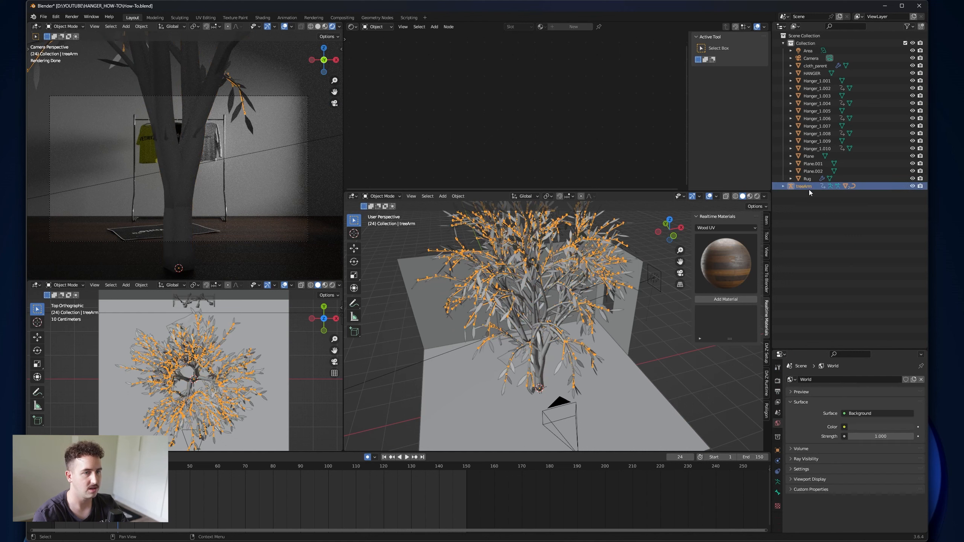
{"action": "left_click", "coordinate": [783, 186]}
{"action": "left_click", "coordinate": [790, 224]}
{"action": "left_click", "coordinate": [791, 217]}
{"action": "left_click_drag", "start_coordinate": [793, 297], "coordinate": [822, 184]}
Step: Move the whole tree out of the room along X, by about 3.3 m and another 2.83 m
{"action": "key", "text": "g"}
{"action": "key", "text": "x"}
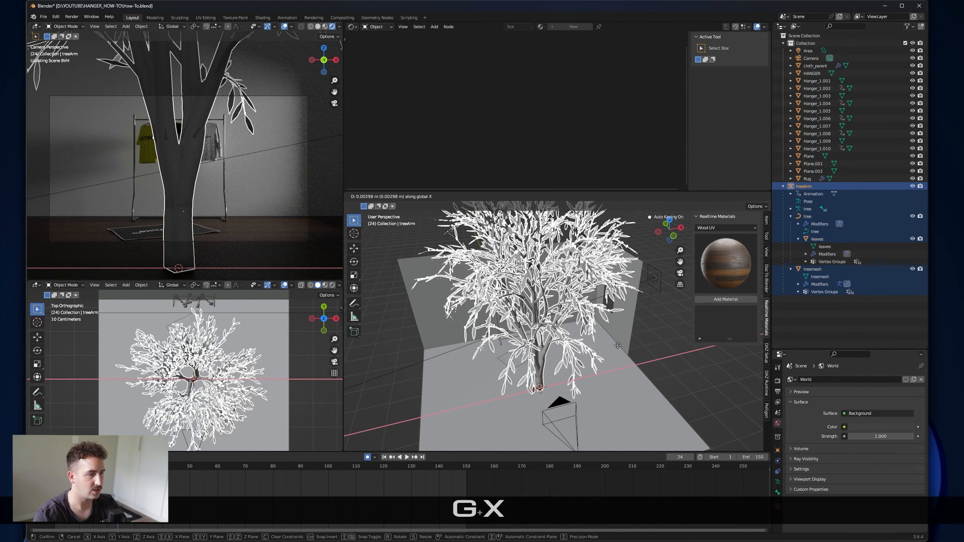
{"action": "left_click", "coordinate": [703, 345]}
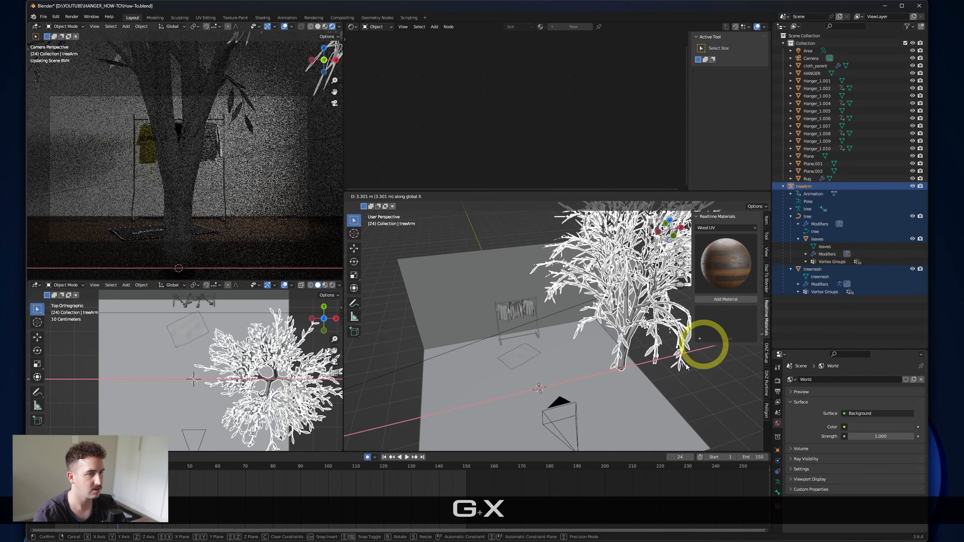
{"action": "scroll", "coordinate": [596, 346], "scroll_direction": "down", "scroll_amount": 3}
{"action": "middle_click_drag", "start_coordinate": [622, 351], "coordinate": [676, 370]}
{"action": "key", "text": "g"}
{"action": "key", "text": "x"}
{"action": "key", "text": "y"}
{"action": "key", "text": "x"}
{"action": "left_click", "coordinate": [632, 360]}
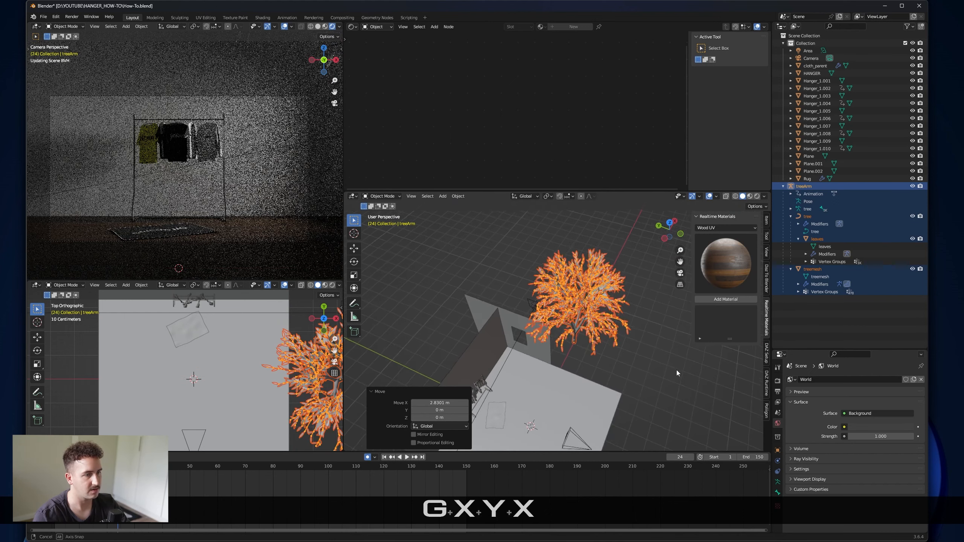
Step: Move the tree along Y by about 3.8 m so it stands outside the window wall
{"action": "key", "text": "g"}
{"action": "key", "text": "x"}
{"action": "key", "text": "y"}
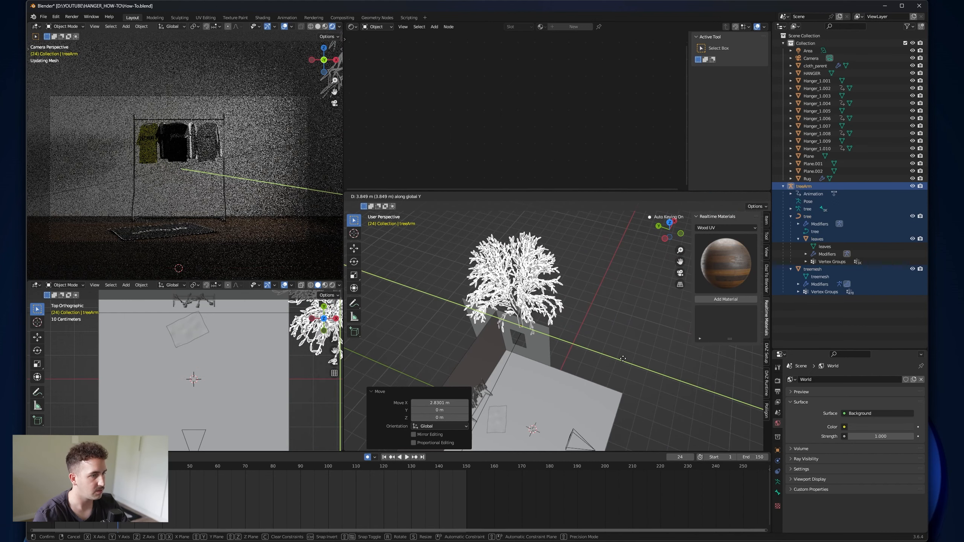
{"action": "left_click", "coordinate": [626, 358]}
Step: Try resizing the selected tree outside the window, undo the change and deselect the tree
{"action": "middle_click_drag", "start_coordinate": [605, 360], "coordinate": [561, 367]}
{"action": "scroll", "coordinate": [649, 346], "scroll_direction": "up", "scroll_amount": 2}
{"action": "key", "text": "s"}
{"action": "left_click", "coordinate": [643, 361]}
{"action": "middle_click_drag", "start_coordinate": [562, 367], "coordinate": [497, 367], "text": "shift"}
{"action": "key", "text": "ctrl+z"}
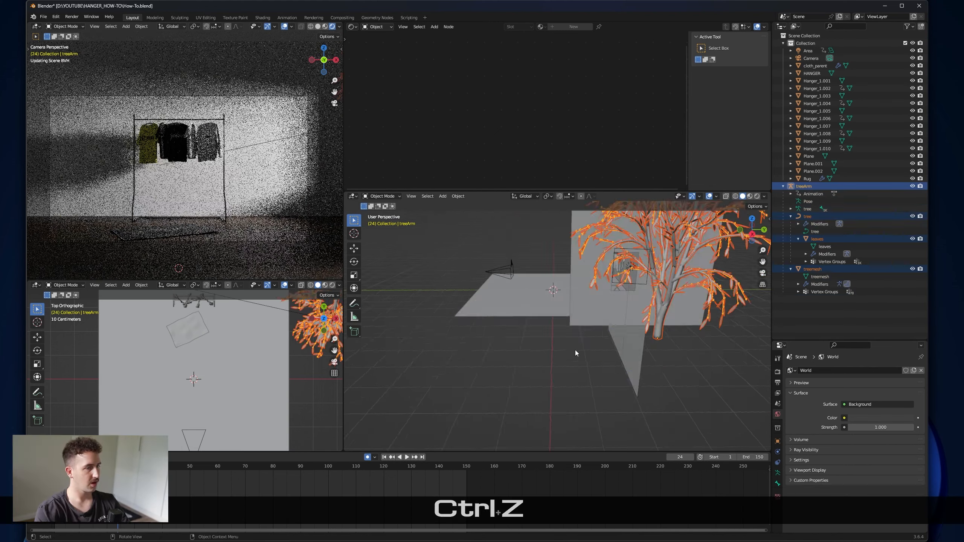
{"action": "left_click", "coordinate": [575, 351]}
{"action": "middle_click_drag", "start_coordinate": [575, 350], "coordinate": [610, 364]}
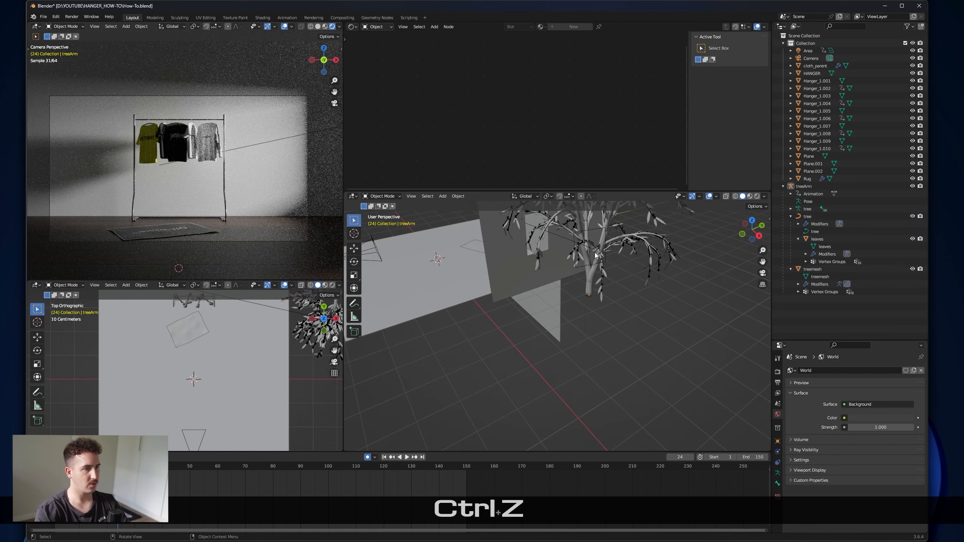
Step: Change the light outside the window to a Spot light and set its radius to 0.04 m
{"action": "left_click", "coordinate": [593, 248]}
{"action": "middle_click_drag", "start_coordinate": [594, 250], "coordinate": [652, 277]}
{"action": "left_click", "coordinate": [870, 406]}
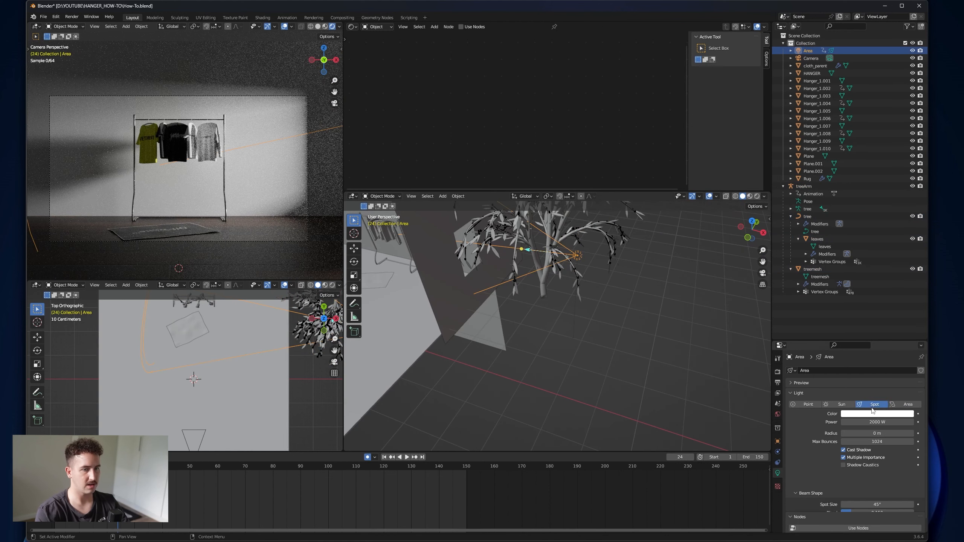
{"action": "middle_click_drag", "start_coordinate": [463, 295], "coordinate": [516, 316], "text": "shift"}
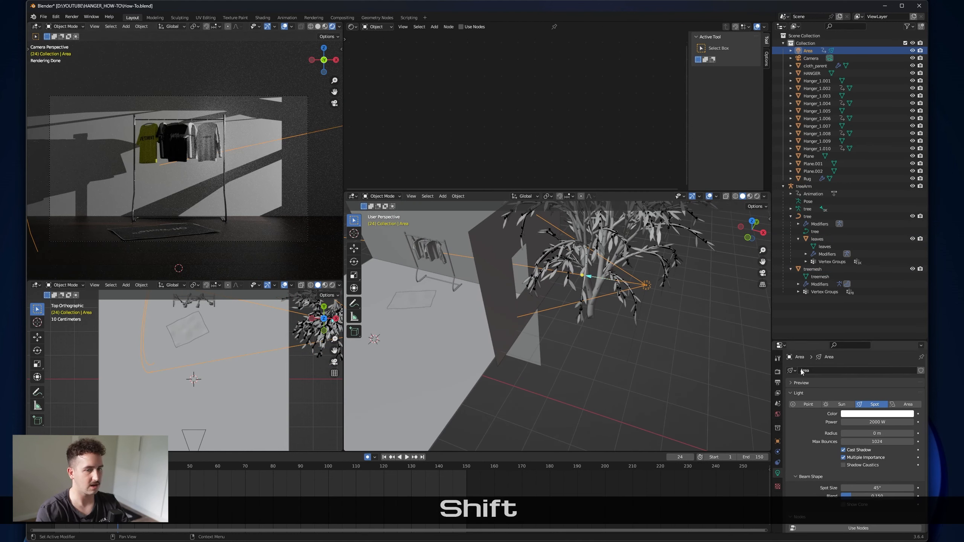
{"action": "scroll", "coordinate": [815, 445], "scroll_direction": "down", "scroll_amount": 1}
{"action": "left_click_drag", "start_coordinate": [863, 420], "coordinate": [866, 420]}
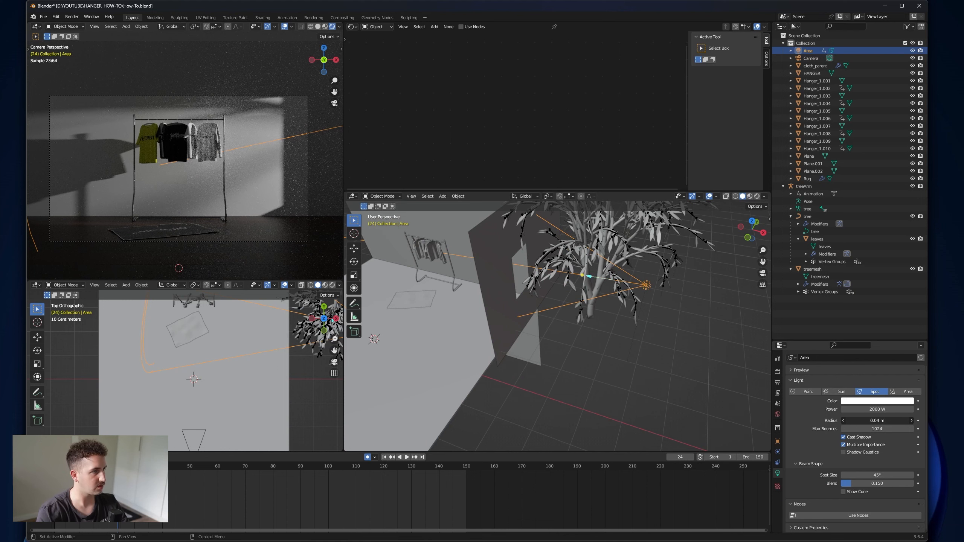
Step: Move the spot light along Y by about -0.56 m and set its radius to 0.051 m
{"action": "middle_click_drag", "start_coordinate": [480, 313], "coordinate": [639, 306]}
{"action": "key", "text": "g"}
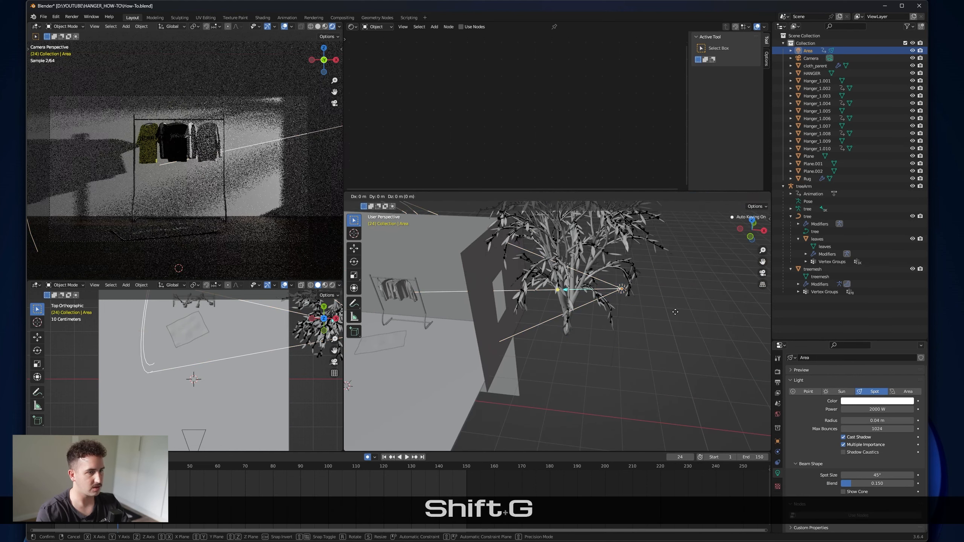
{"action": "key", "text": "x"}
{"action": "key", "text": "y"}
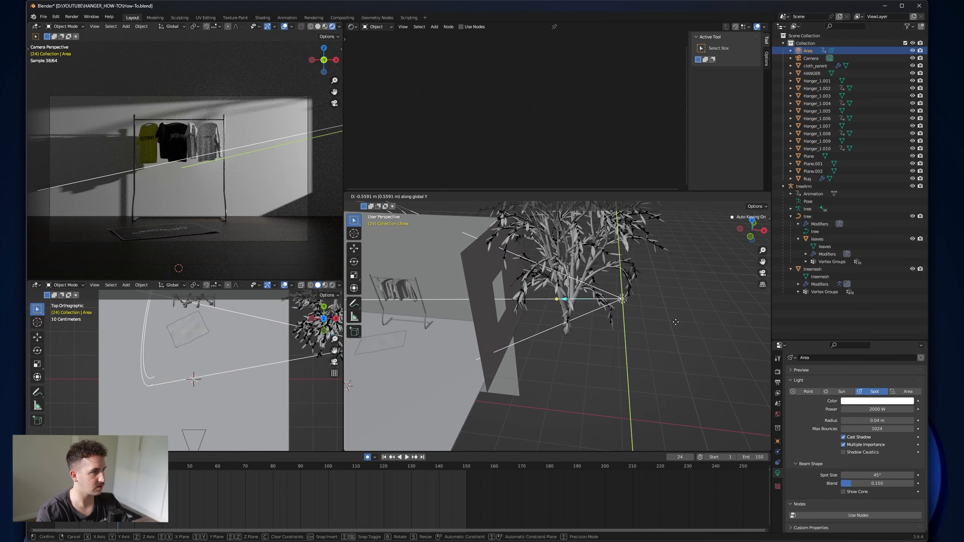
{"action": "left_click", "coordinate": [676, 325]}
{"action": "left_click_drag", "start_coordinate": [877, 421], "coordinate": [883, 420], "text": "shift"}
Step: Adjust the spot light's height along Z relative to the window opening
{"action": "middle_click_drag", "start_coordinate": [597, 310], "coordinate": [687, 386]}
{"action": "key", "text": "g"}
{"action": "key", "text": "z"}
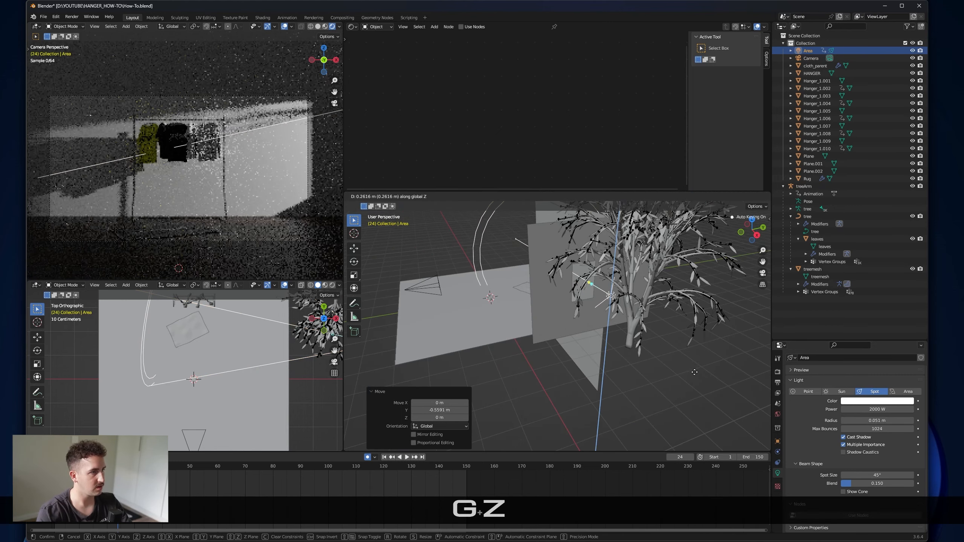
{"action": "left_click", "coordinate": [697, 395]}
Step: Scale the wall plane with the window opening uniformly to about 1.218
{"action": "middle_click_drag", "start_coordinate": [697, 395], "coordinate": [636, 327]}
{"action": "left_click", "coordinate": [611, 316]}
{"action": "key", "text": "s"}
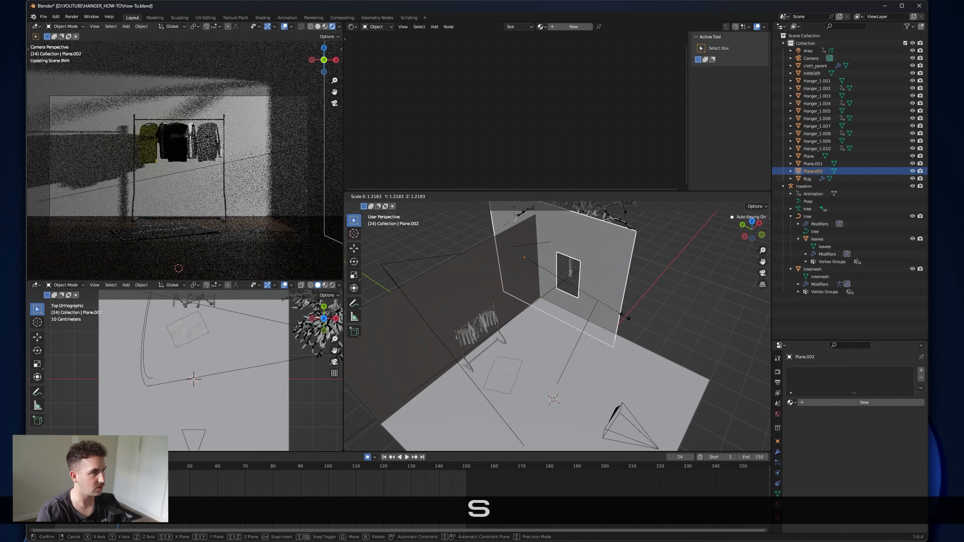
{"action": "left_click", "coordinate": [626, 318]}
Step: Move the window wall by about 0.36 m along Y and about -0.23 m along Z
{"action": "key", "text": "g"}
{"action": "key", "text": "x"}
{"action": "key", "text": "y"}
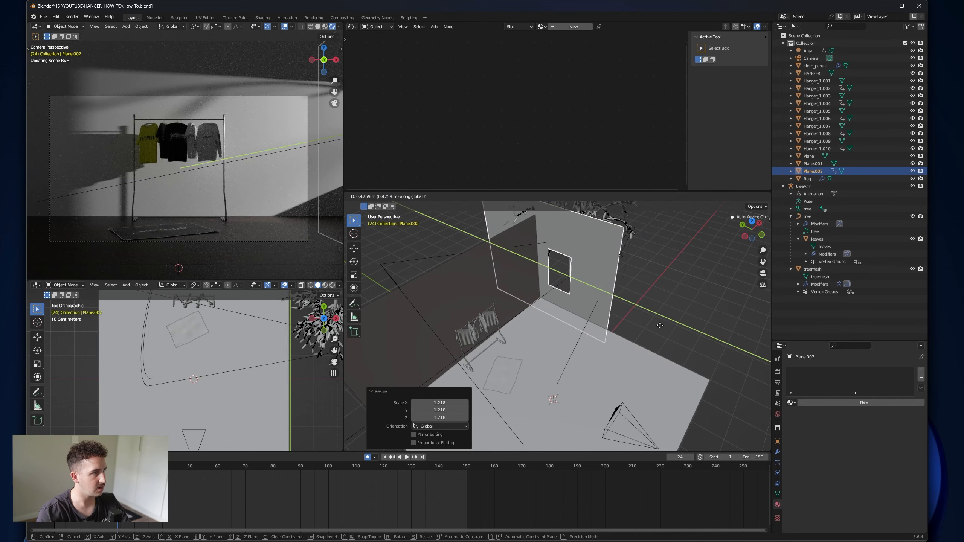
{"action": "left_click", "coordinate": [661, 325]}
{"action": "mouse_move", "coordinate": [696, 319]}
{"action": "middle_mouse_down"}
{"action": "mouse_move", "coordinate": [652, 309]}
{"action": "mouse_move", "coordinate": [688, 304]}
{"action": "middle_mouse_up"}
{"action": "key", "text": "g"}
{"action": "key", "text": "z"}
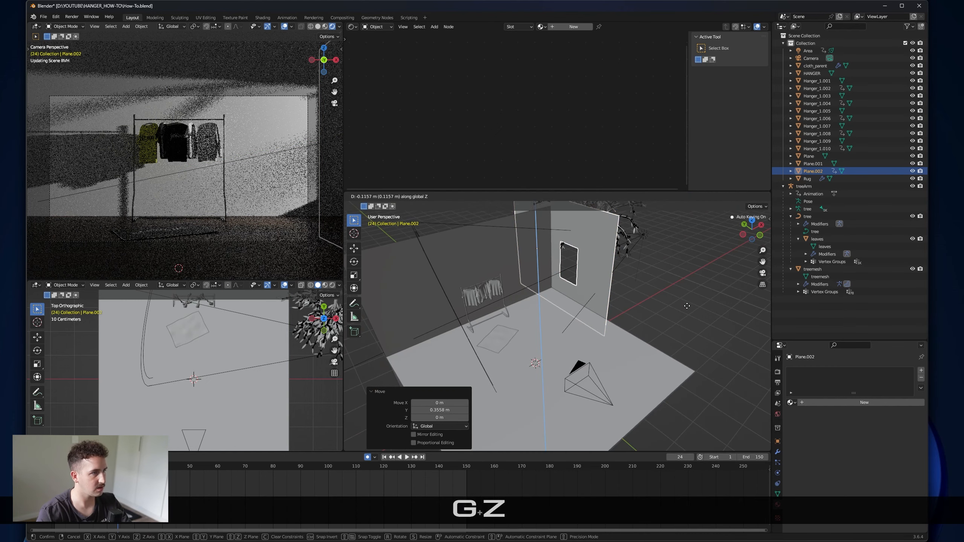
{"action": "left_click", "coordinate": [702, 304]}
Step: Scale the window wall up again uniformly by a factor of about 1.128
{"action": "middle_click_drag", "start_coordinate": [702, 303], "coordinate": [499, 364]}
{"action": "middle_click_drag", "start_coordinate": [562, 353], "coordinate": [514, 357]}
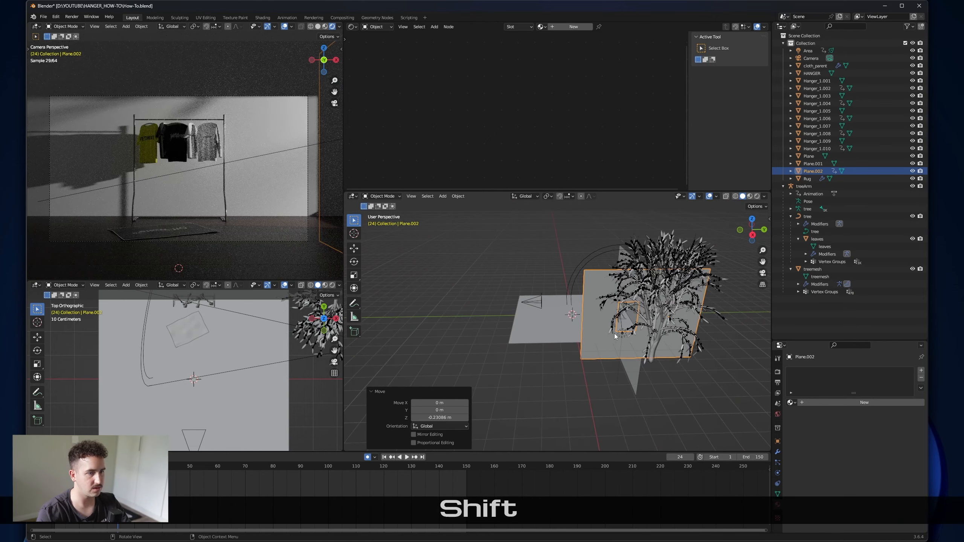
{"action": "left_click", "coordinate": [622, 331]}
{"action": "middle_click_drag", "start_coordinate": [636, 347], "coordinate": [730, 353]}
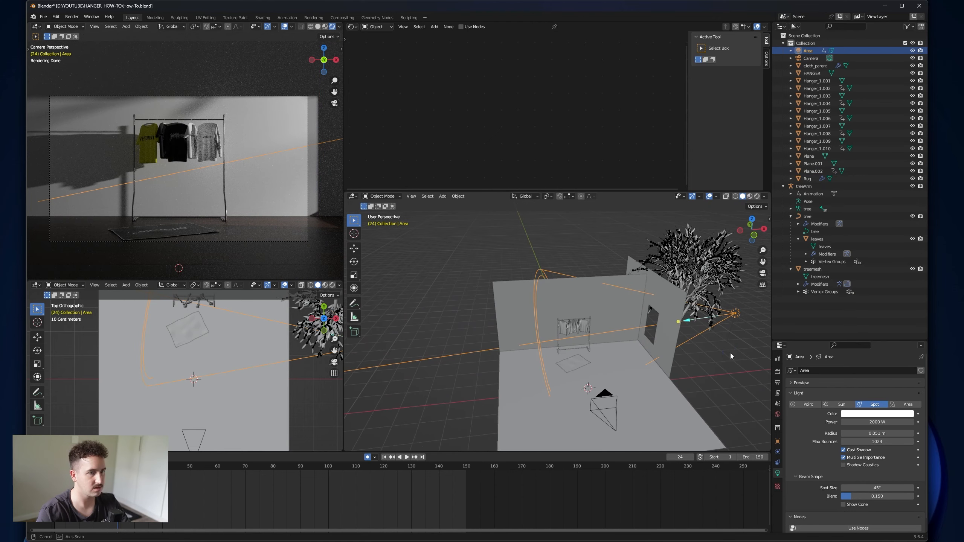
{"action": "left_click", "coordinate": [661, 336]}
{"action": "key", "text": "s"}
{"action": "left_click", "coordinate": [666, 342]}
Step: Select the treeArm armature with all its children and scale the whole tree down to about 0.89
{"action": "middle_click_drag", "start_coordinate": [672, 368], "coordinate": [559, 361]}
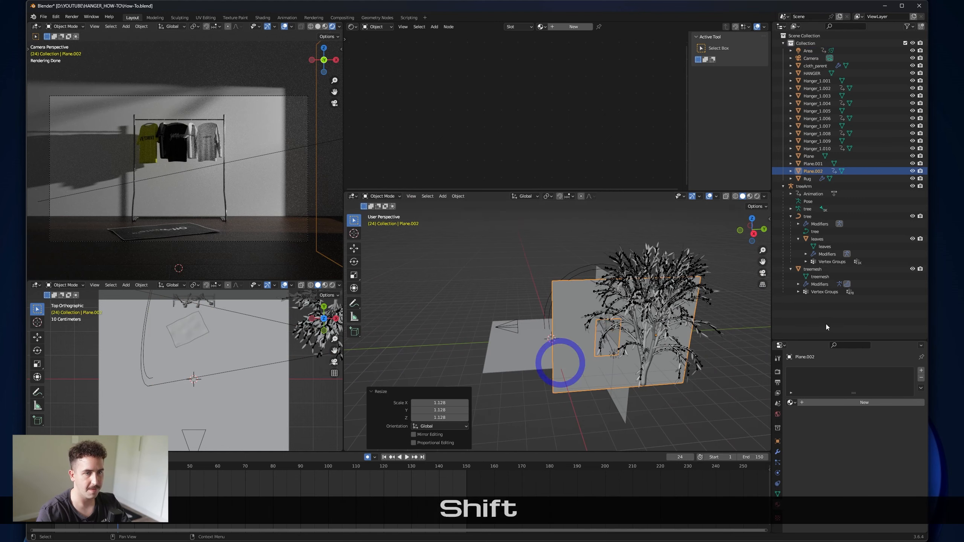
{"action": "left_click_drag", "start_coordinate": [808, 187], "coordinate": [807, 186]}
{"action": "middle_click_drag", "start_coordinate": [730, 328], "coordinate": [678, 321], "text": "shift"}
{"action": "key", "text": "s"}
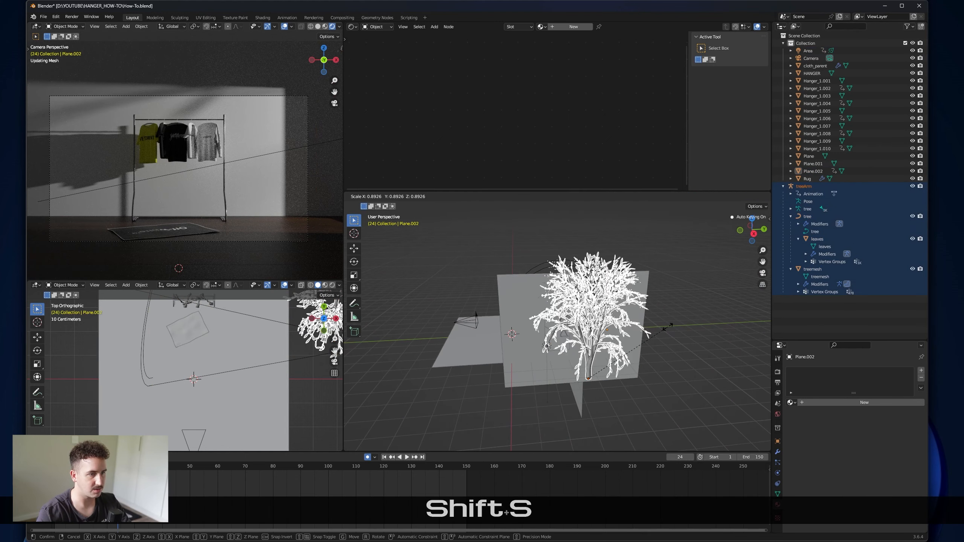
{"action": "left_click", "coordinate": [666, 329]}
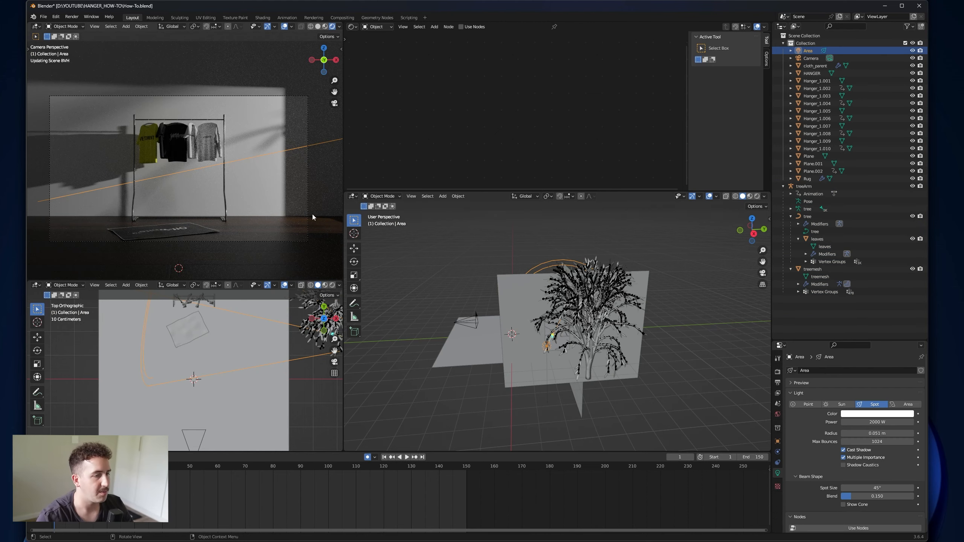
Step: Enlarge the Properties editor and turn on viewport display for the rug's hair particle system
{"action": "left_click", "coordinate": [188, 233]}
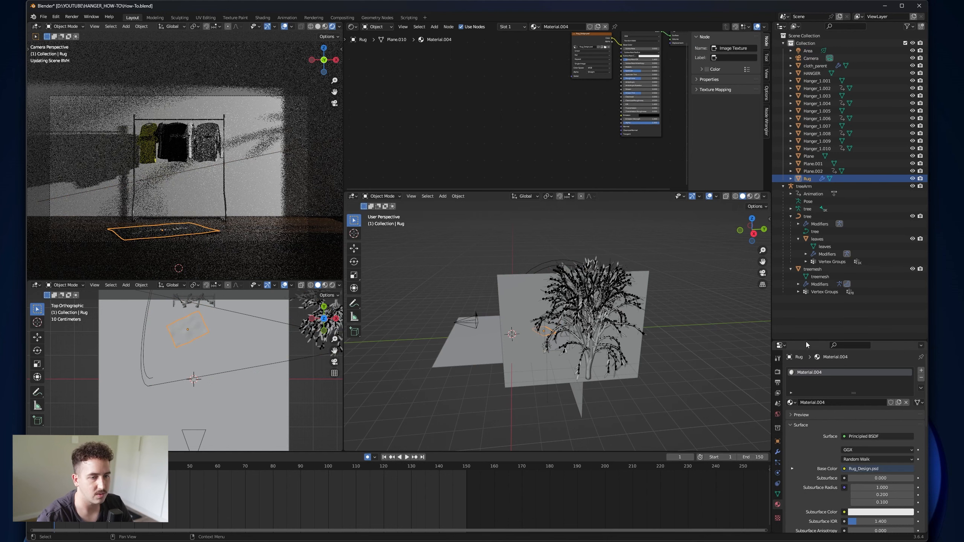
{"action": "left_click_drag", "start_coordinate": [805, 342], "coordinate": [805, 243]}
{"action": "left_click", "coordinate": [777, 365]}
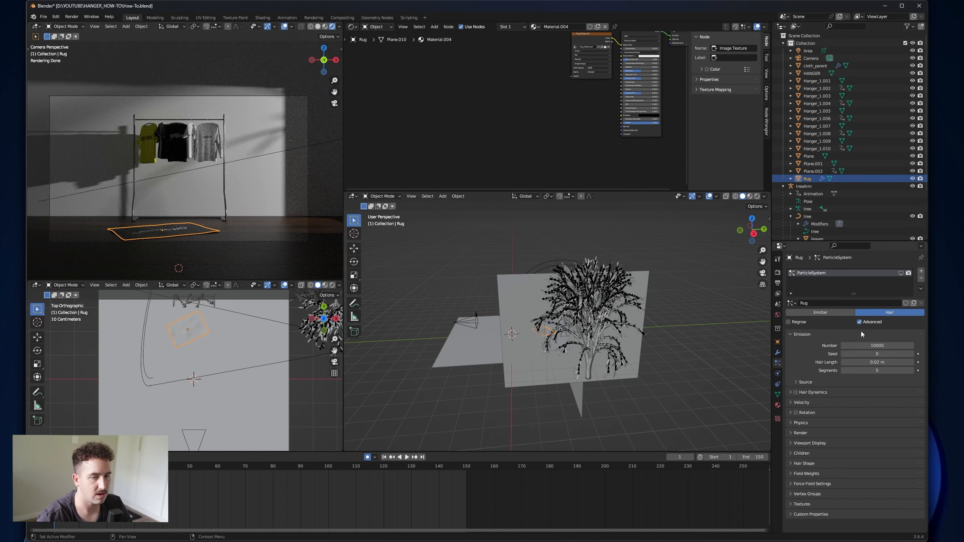
{"action": "left_click", "coordinate": [900, 273]}
Step: Select the camera and auto-key its current position at frame 1 with a zero-distance move along Y
{"action": "middle_click_drag", "start_coordinate": [438, 284], "coordinate": [626, 331]}
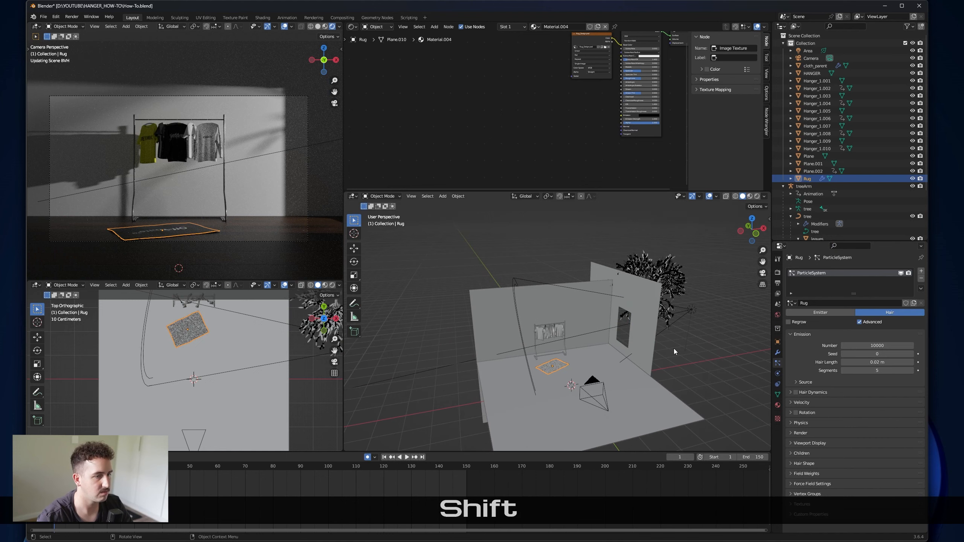
{"action": "left_click", "coordinate": [592, 385]}
{"action": "middle_click_drag", "start_coordinate": [628, 359], "coordinate": [651, 333], "text": "shift"}
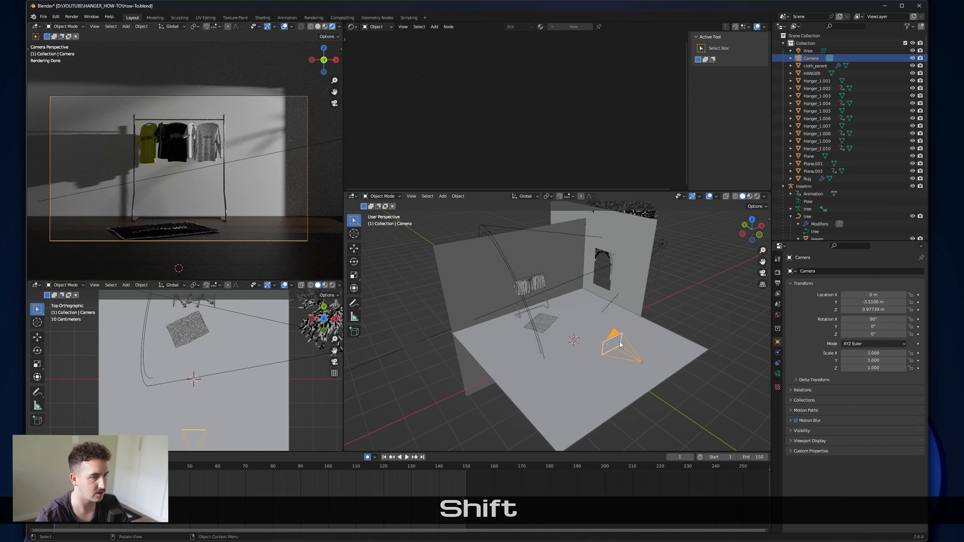
{"action": "key", "text": "g"}
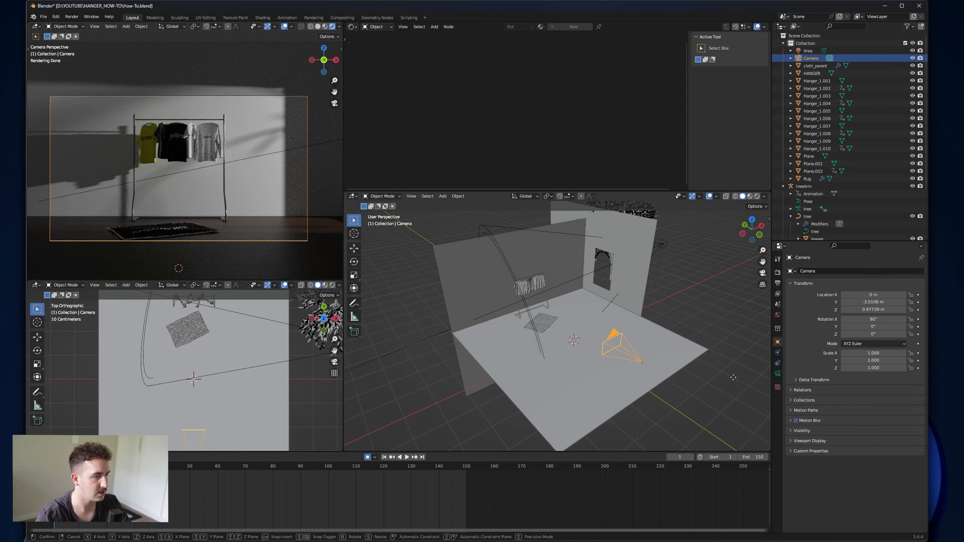
{"action": "key", "text": "y"}
{"action": "left_click", "coordinate": [733, 377]}
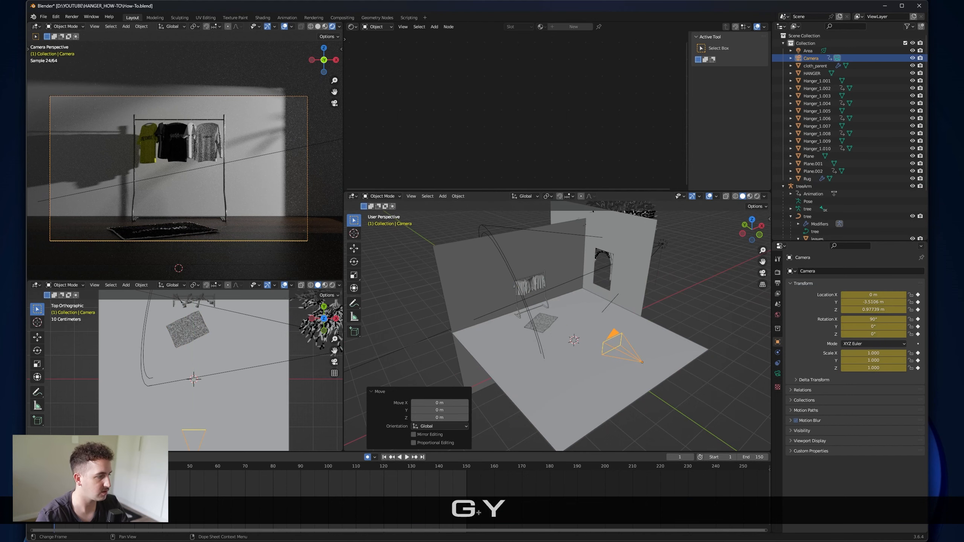
Step: At frame 150, keyframe the camera closer to the garments, moved about 3.84 m along Y and 0.52 m along Z
{"action": "left_click", "coordinate": [467, 468]}
{"action": "key", "text": "g"}
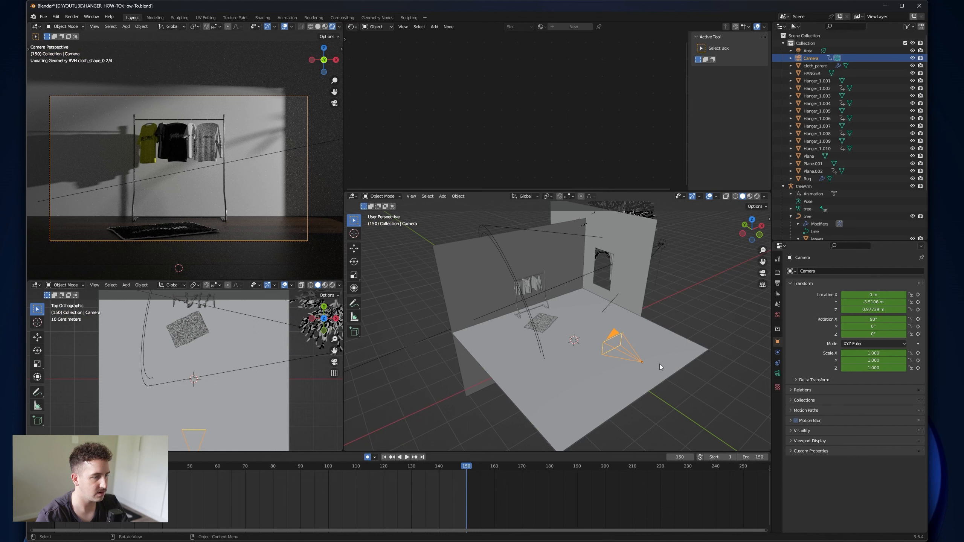
{"action": "key", "text": "y"}
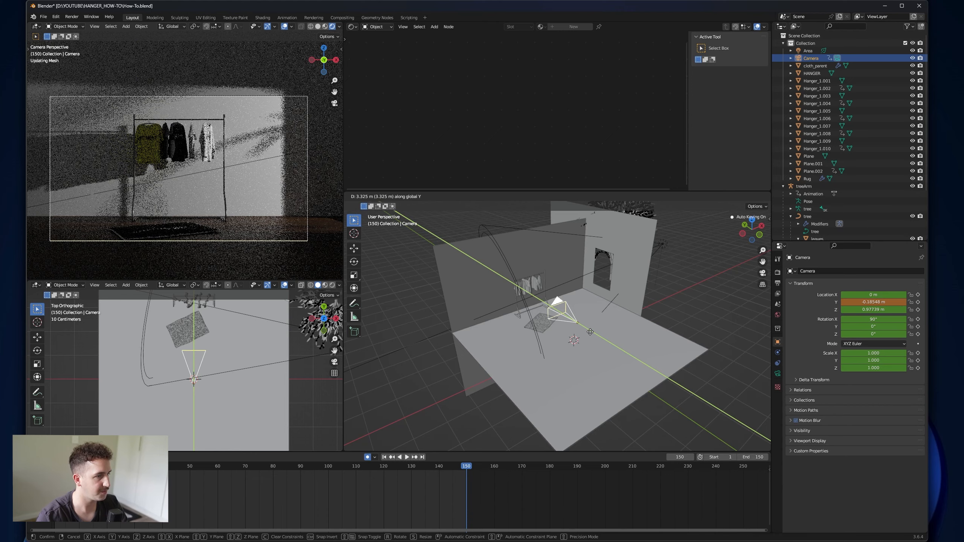
{"action": "left_click", "coordinate": [589, 331]}
{"action": "middle_click_drag", "start_coordinate": [590, 332], "coordinate": [634, 328]}
{"action": "key", "text": "g"}
{"action": "key", "text": "z"}
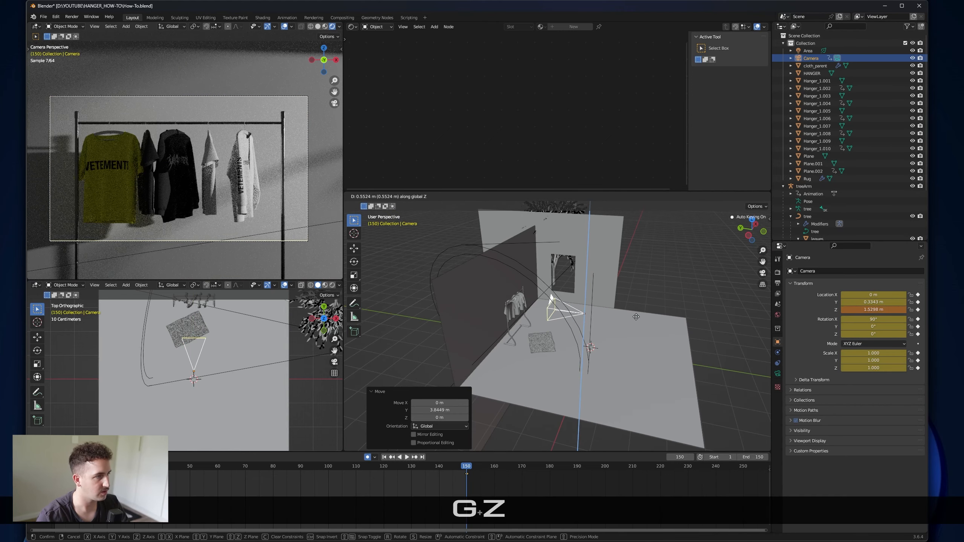
{"action": "left_click", "coordinate": [562, 340]}
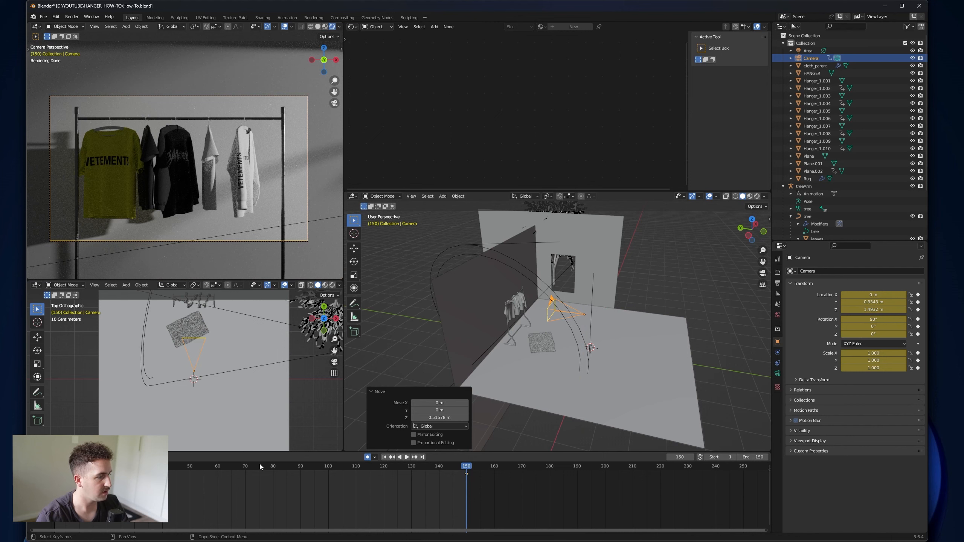
Step: Check the camera move at frame 75, return to frame 1 and set all camera keyframes to Linear interpolation
{"action": "left_click", "coordinate": [303, 466]}
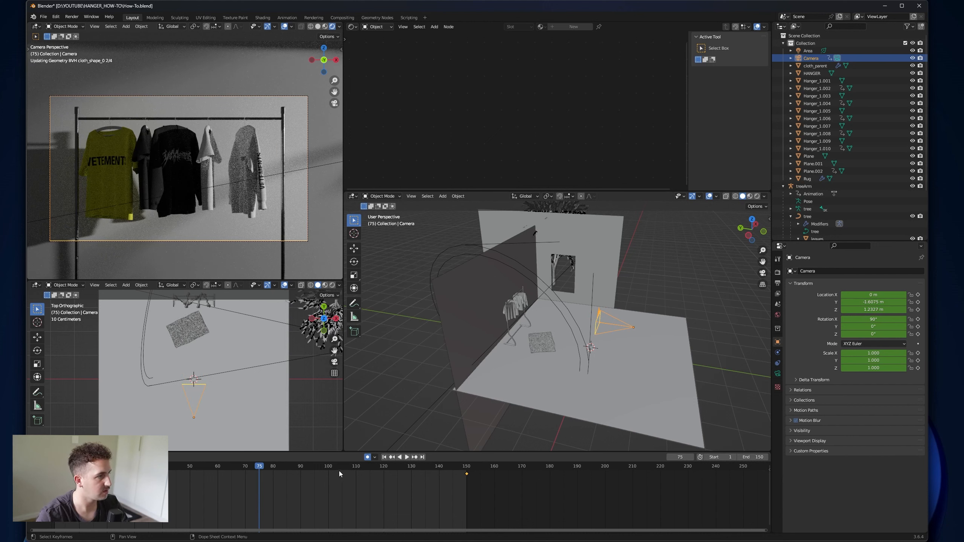
{"action": "key", "text": "shift+Left"}
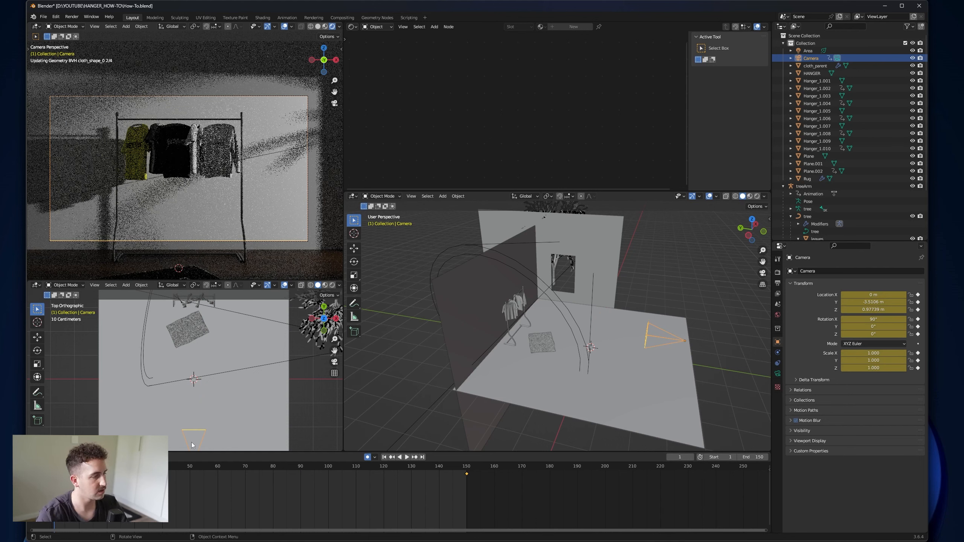
{"action": "left_click", "coordinate": [240, 492]}
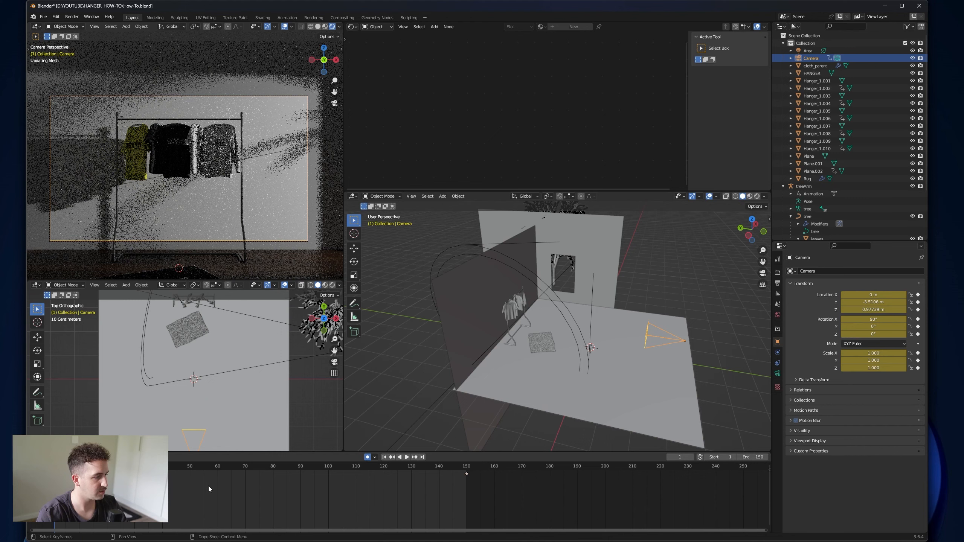
{"action": "key", "text": "a"}
{"action": "right_click", "coordinate": [208, 486]}
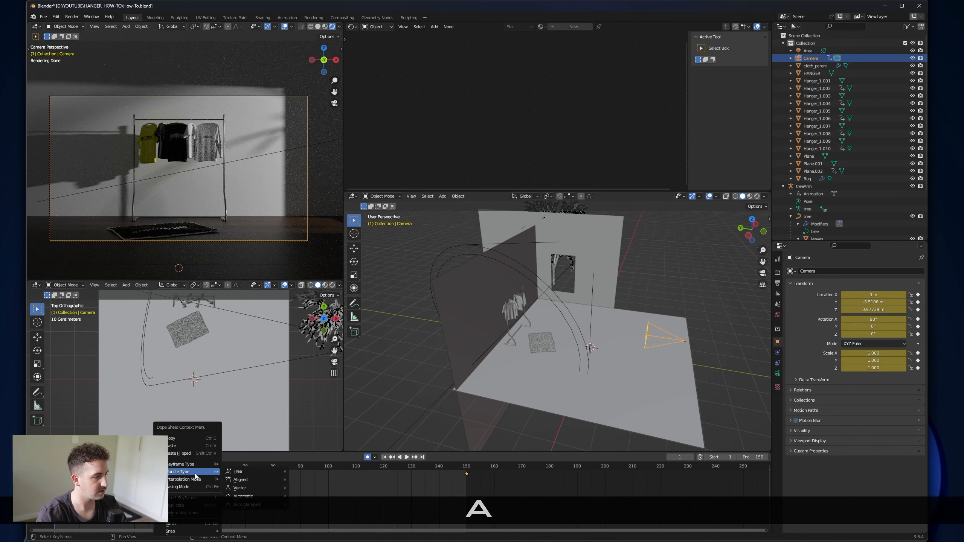
{"action": "mouse_move", "coordinate": [215, 481]}
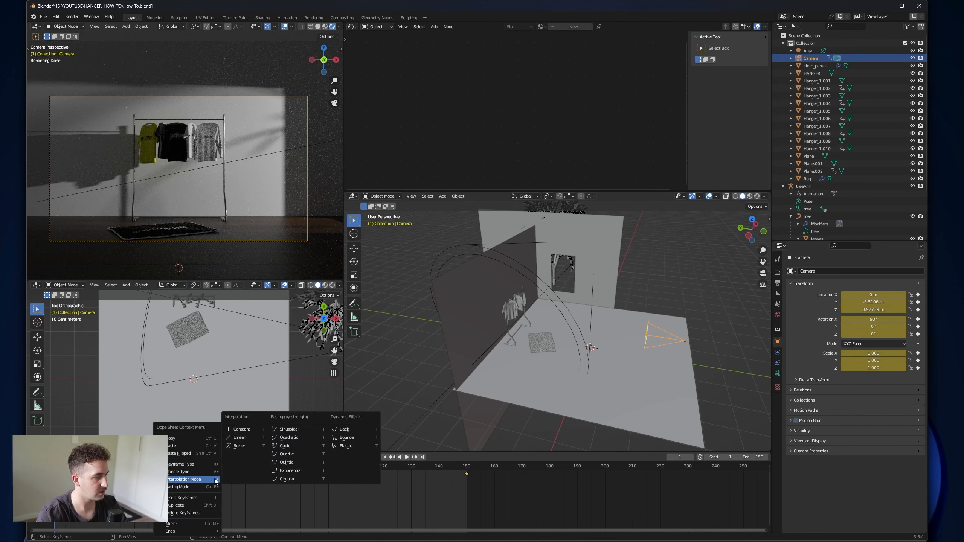
{"action": "left_click", "coordinate": [256, 438]}
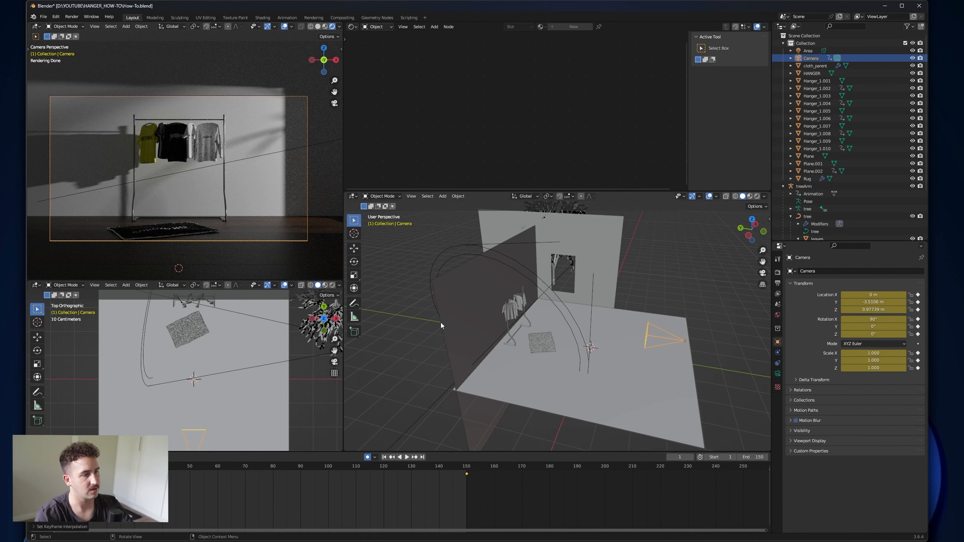
Step: Save the file and enable Render Region in the output settings
{"action": "left_click", "coordinate": [43, 16]}
{"action": "left_click", "coordinate": [66, 66]}
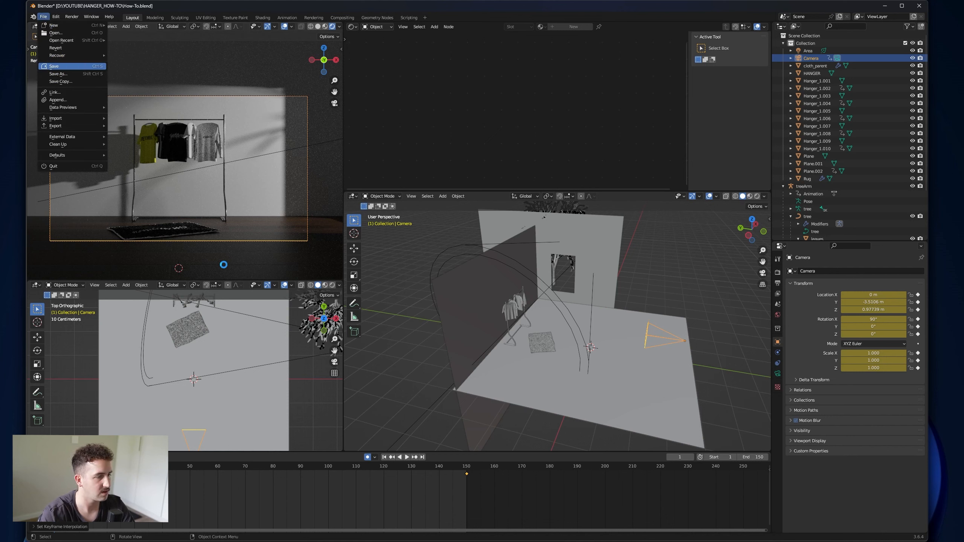
{"action": "left_click", "coordinate": [777, 283]}
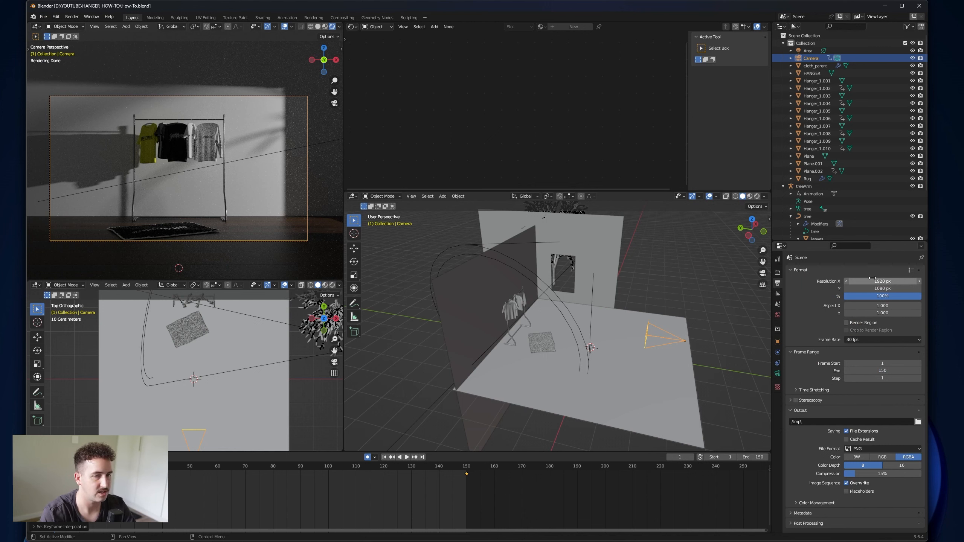
{"action": "left_click", "coordinate": [846, 323]}
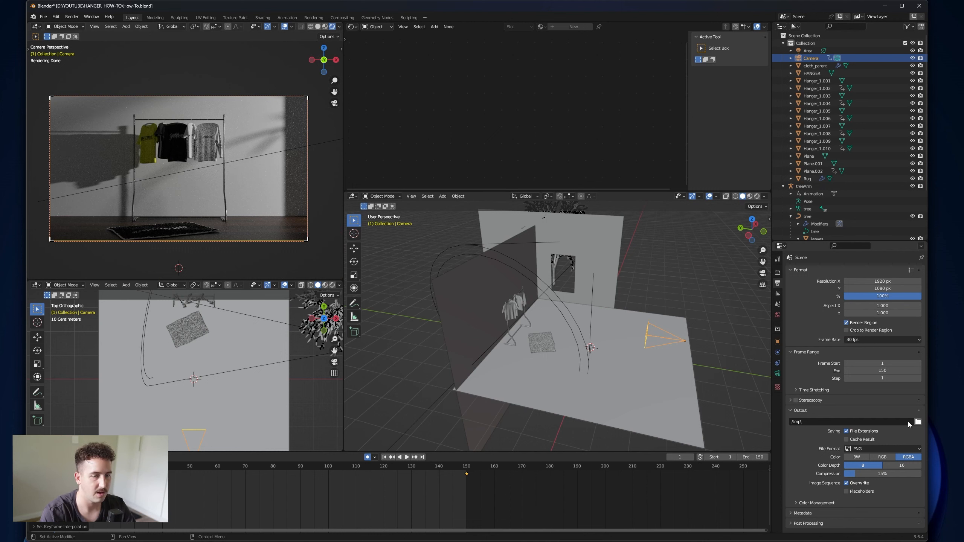
Step: Set the render output path to a file named Render1 inside a newly created New Folder on the Desktop
{"action": "left_click", "coordinate": [917, 421]}
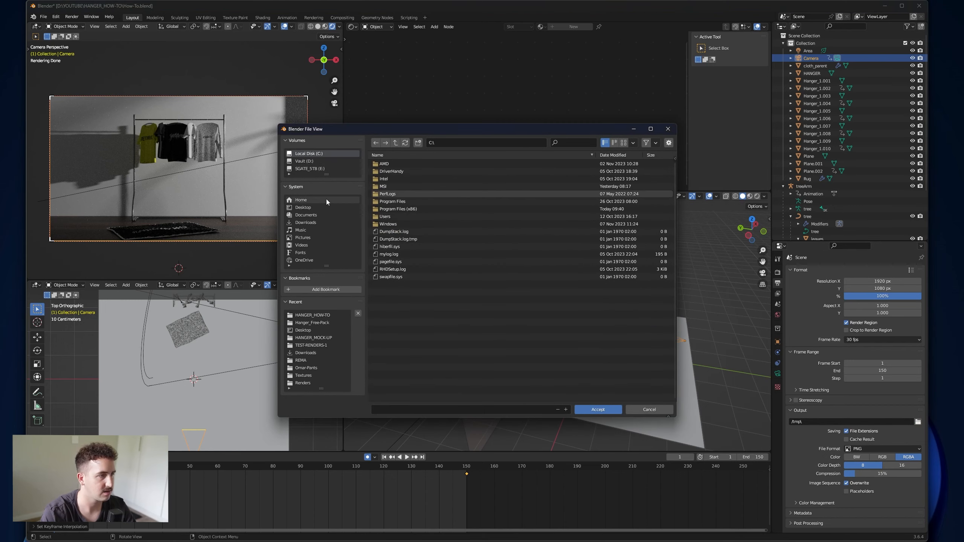
{"action": "left_click", "coordinate": [331, 208]}
{"action": "right_click", "coordinate": [425, 302]}
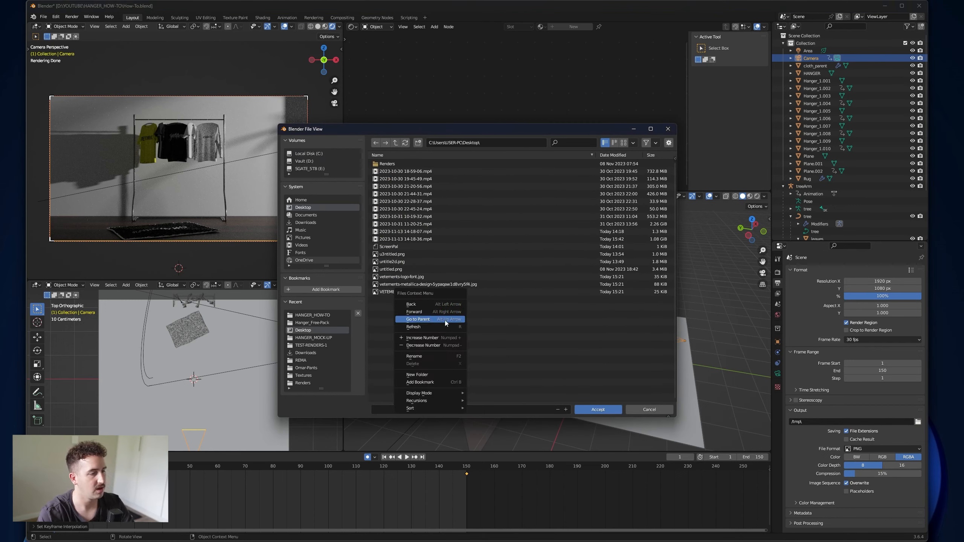
{"action": "left_click", "coordinate": [445, 375]}
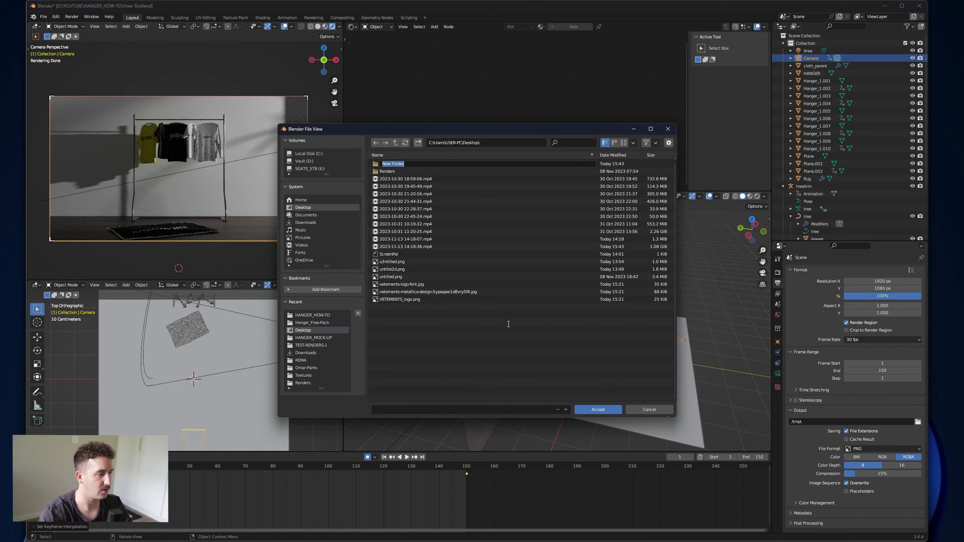
{"action": "type", "text": "Renders"}
{"action": "key", "text": "Return"}
{"action": "left_click", "coordinate": [463, 410]}
{"action": "type", "text": "Render1"}
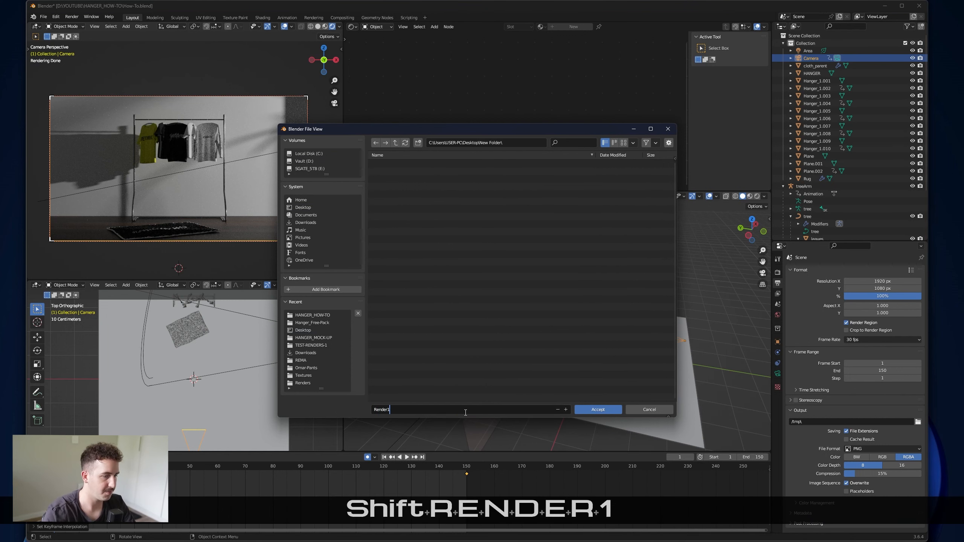
{"action": "left_click", "coordinate": [604, 410]}
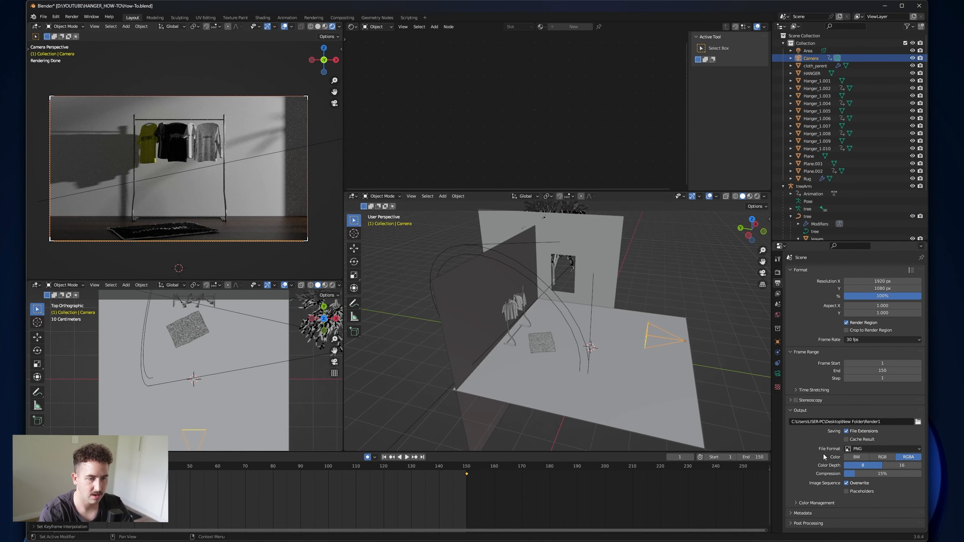
Step: Try FFmpeg Video output with the H264 in MP4 encoding preset, and return the file format to PNG
{"action": "left_click", "coordinate": [857, 449]}
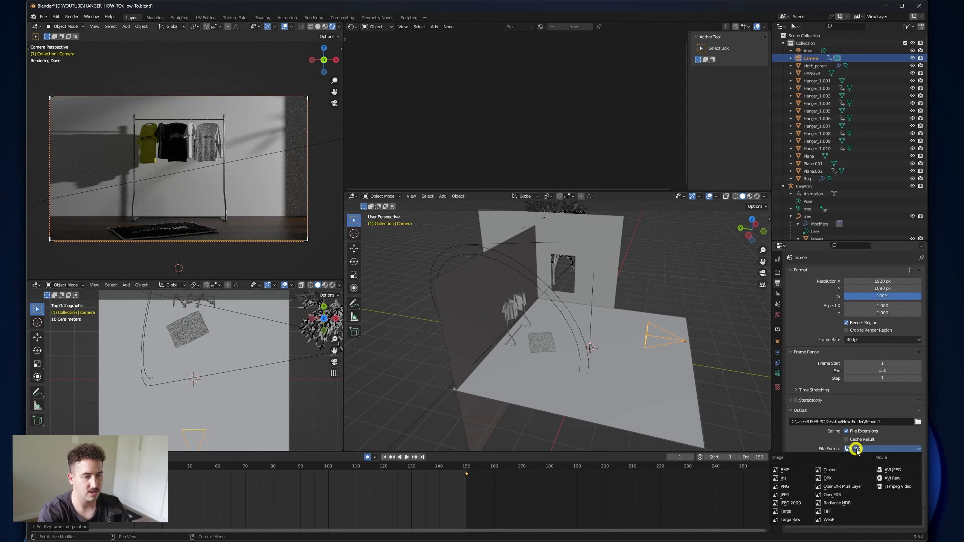
{"action": "left_click", "coordinate": [900, 487]}
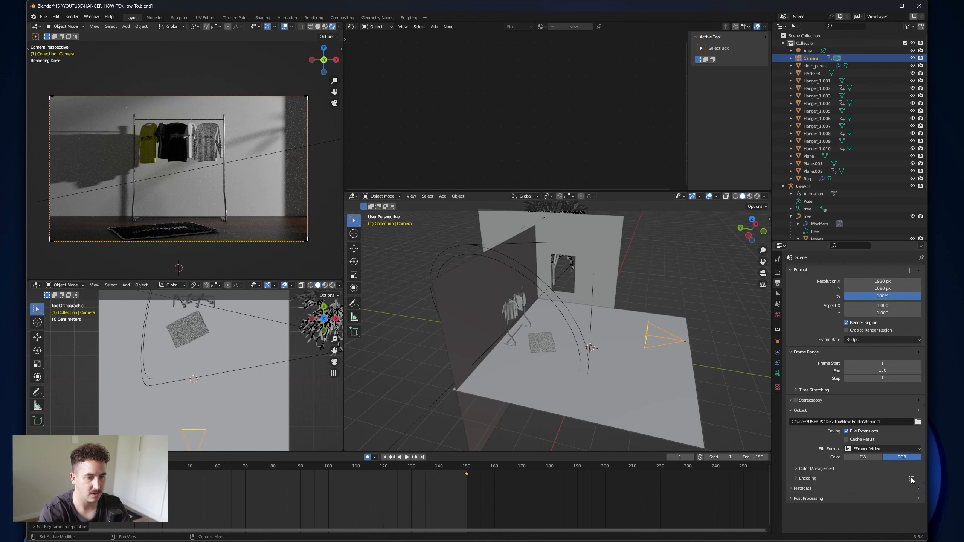
{"action": "left_click", "coordinate": [911, 478]}
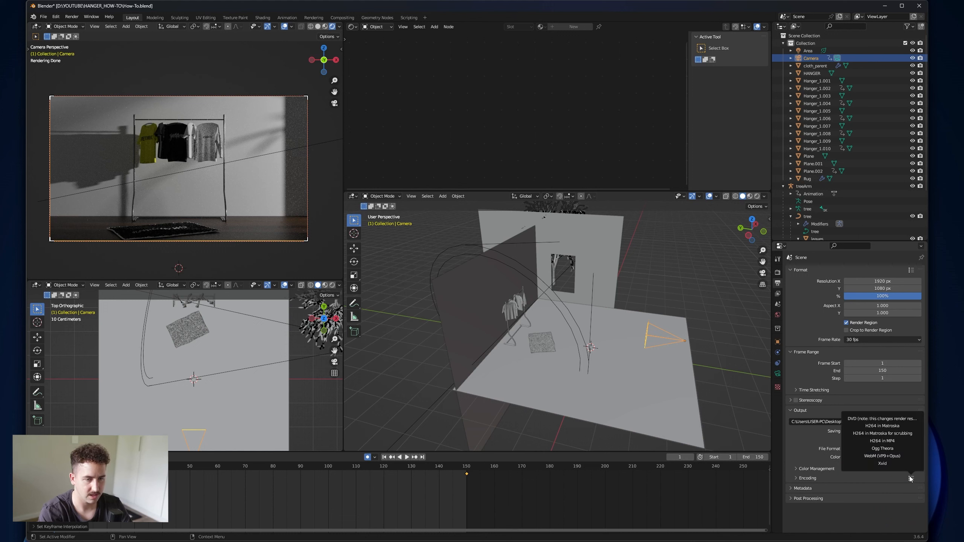
{"action": "left_click", "coordinate": [898, 441]}
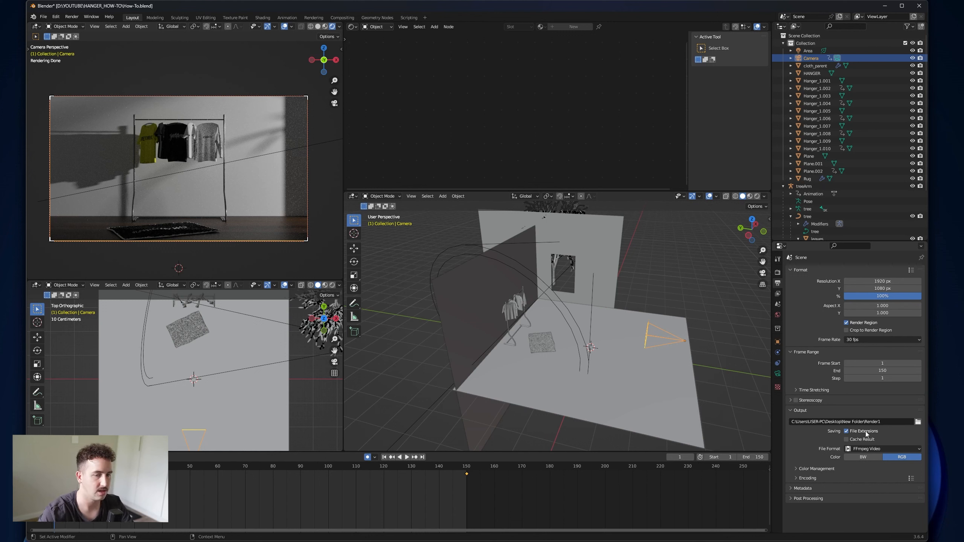
{"action": "left_click", "coordinate": [867, 449]}
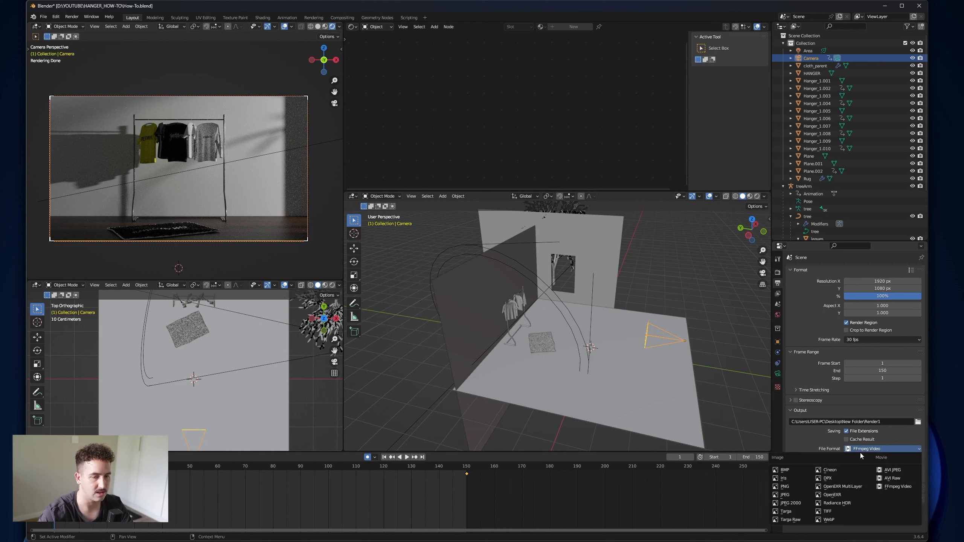
{"action": "left_click", "coordinate": [789, 486]}
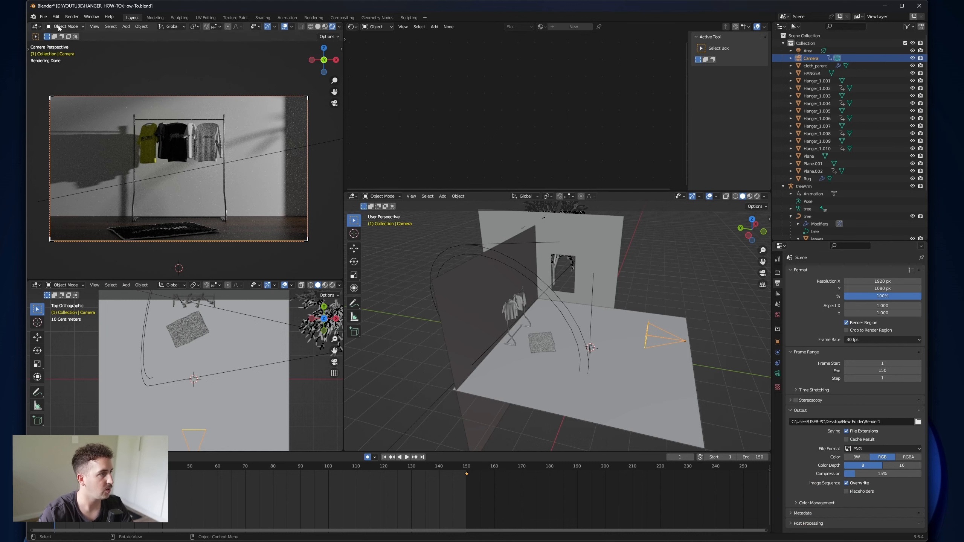
Step: Start rendering the animation and close the render window
{"action": "left_click", "coordinate": [71, 16]}
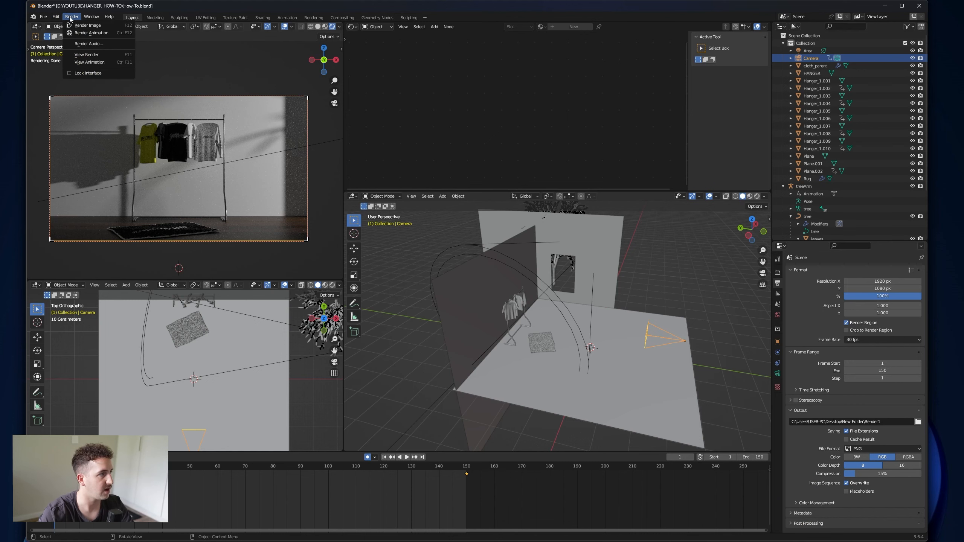
{"action": "left_click", "coordinate": [91, 33]}
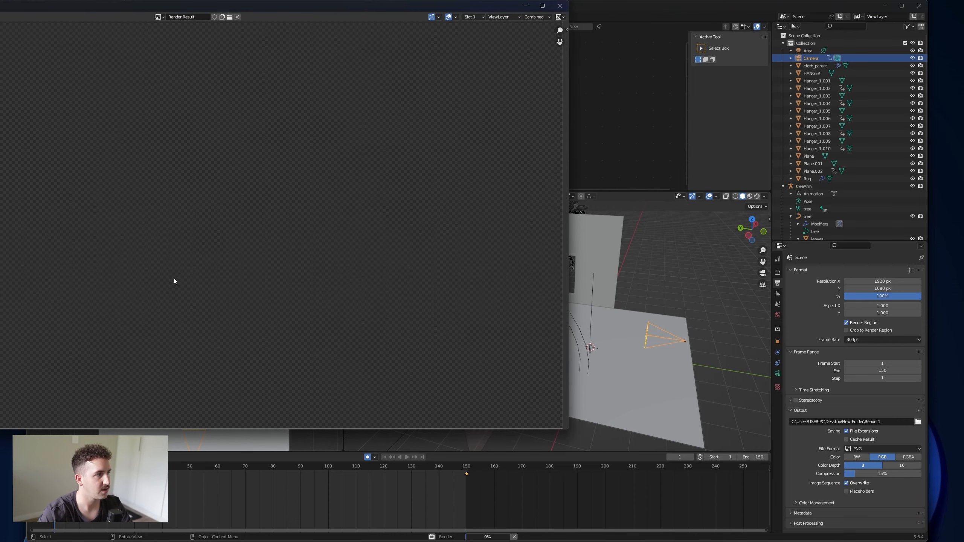
{"action": "left_click", "coordinate": [560, 5]}
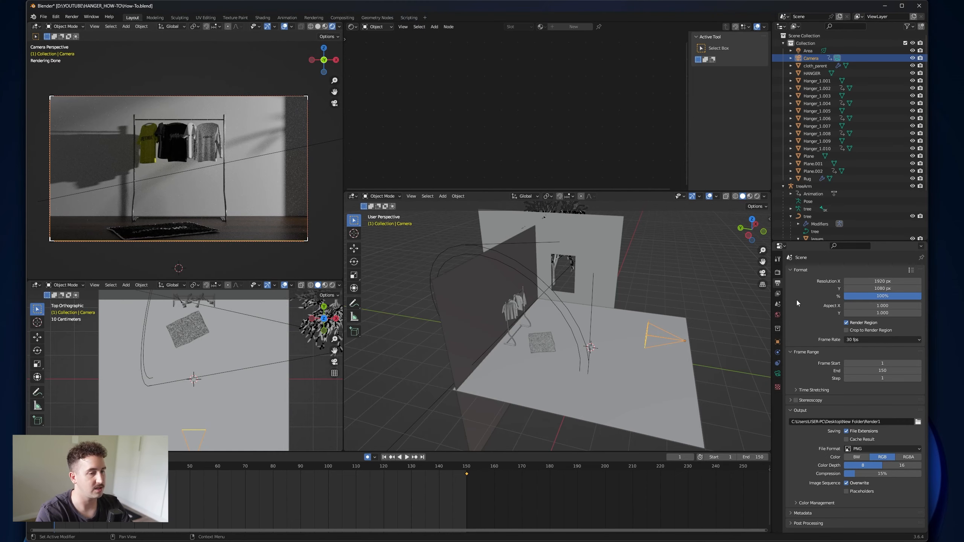
{"action": "left_click", "coordinate": [72, 16]}
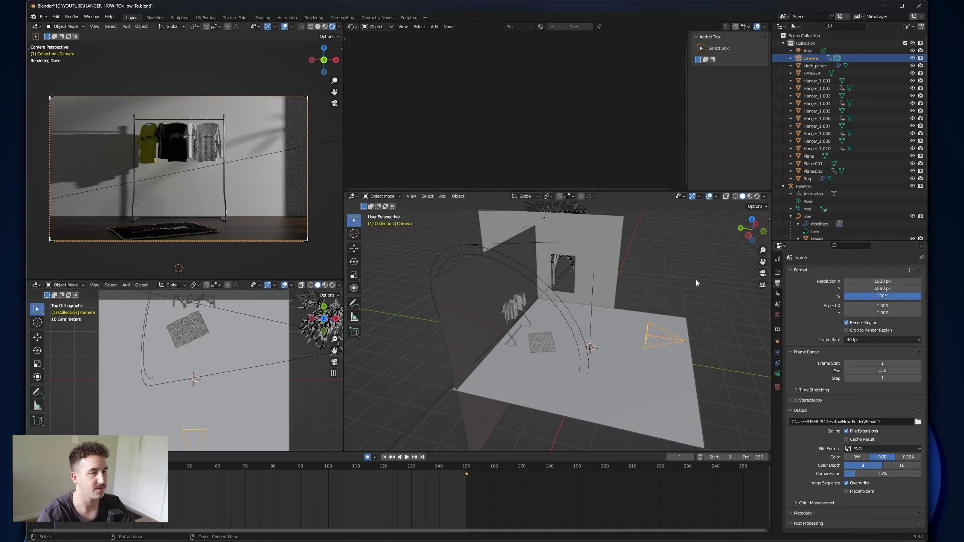
Step: Set the render sampling Noise Threshold to 0.1 and render frame 1 as a still to inspect the rug
{"action": "left_click", "coordinate": [780, 273]}
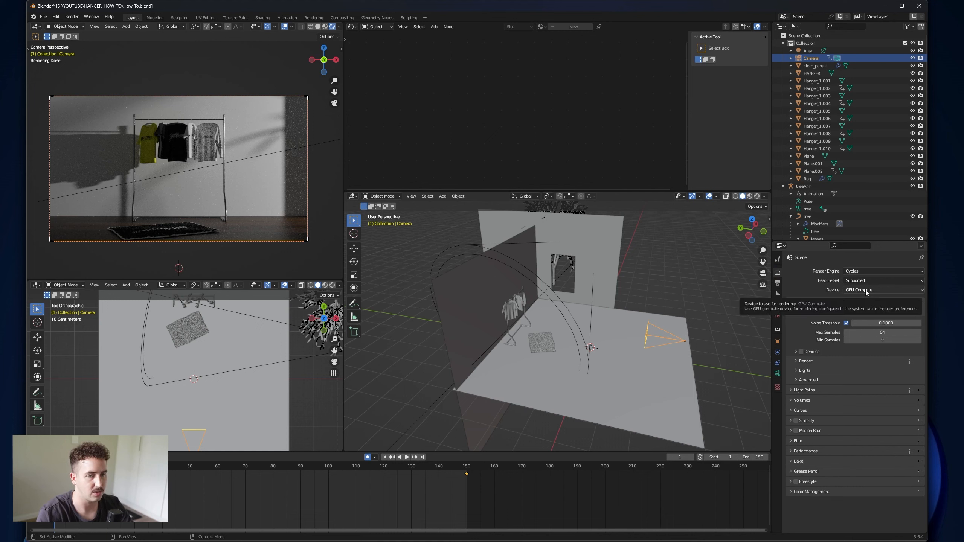
{"action": "left_click", "coordinate": [797, 362]}
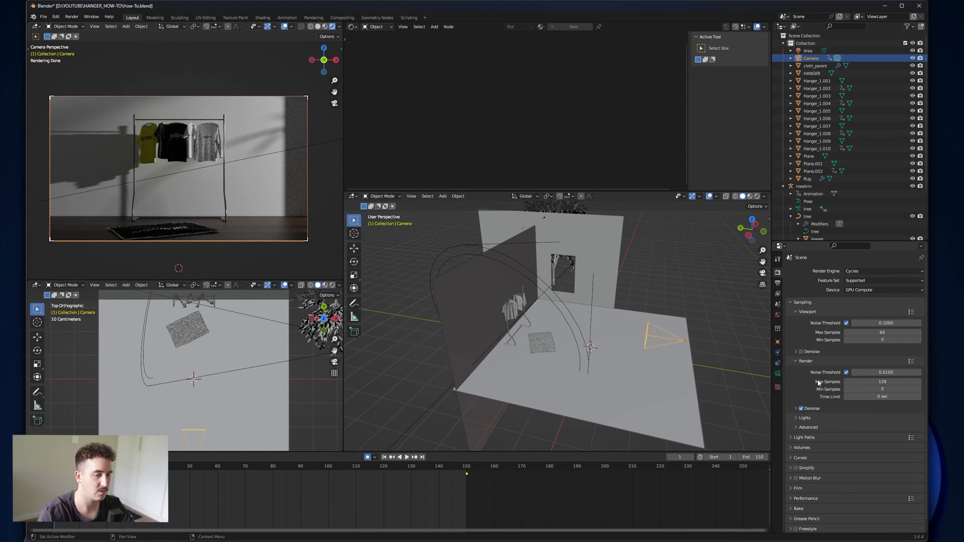
{"action": "scroll", "coordinate": [842, 429], "scroll_direction": "down", "scroll_amount": 1}
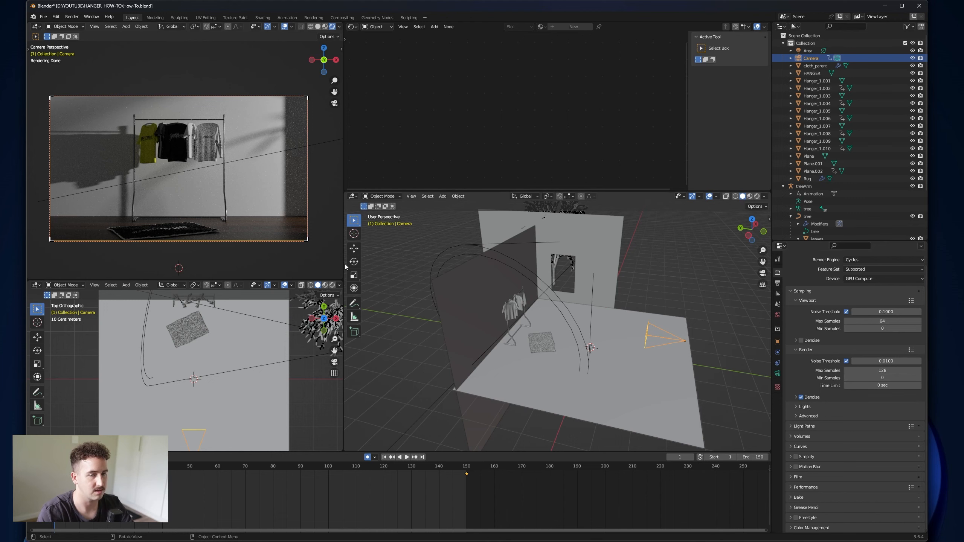
{"action": "left_click", "coordinate": [71, 17]}
{"action": "left_click", "coordinate": [96, 25]}
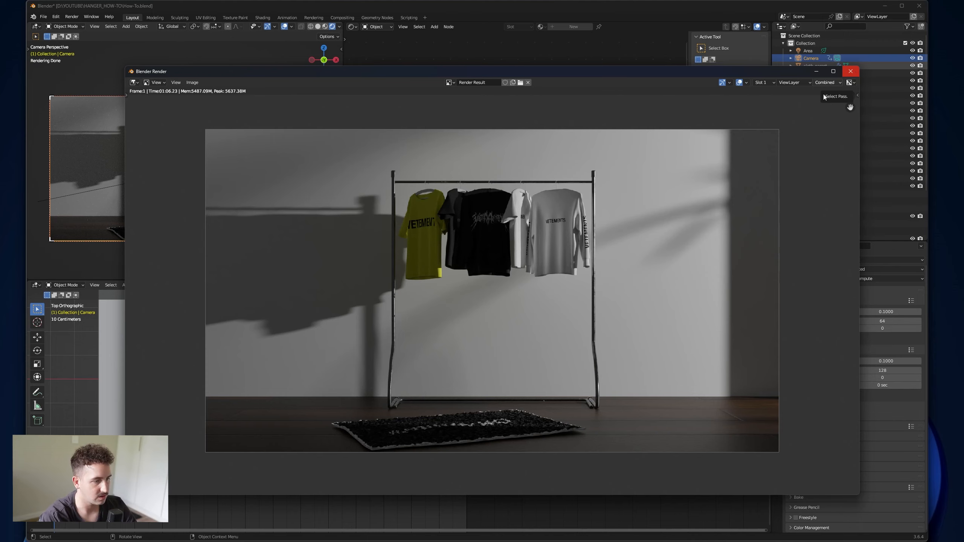
{"action": "scroll", "coordinate": [505, 383], "scroll_direction": "up", "scroll_amount": 2}
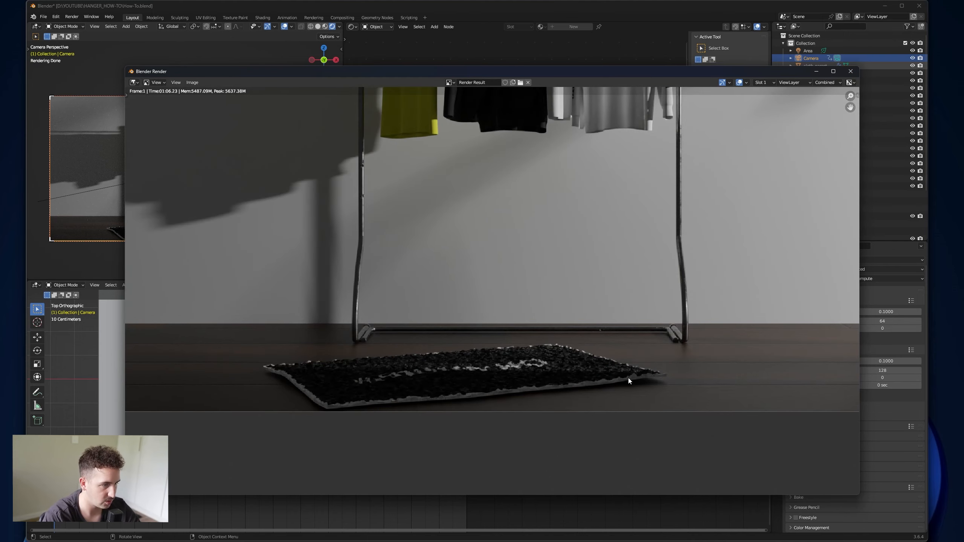
{"action": "left_click", "coordinate": [851, 71]}
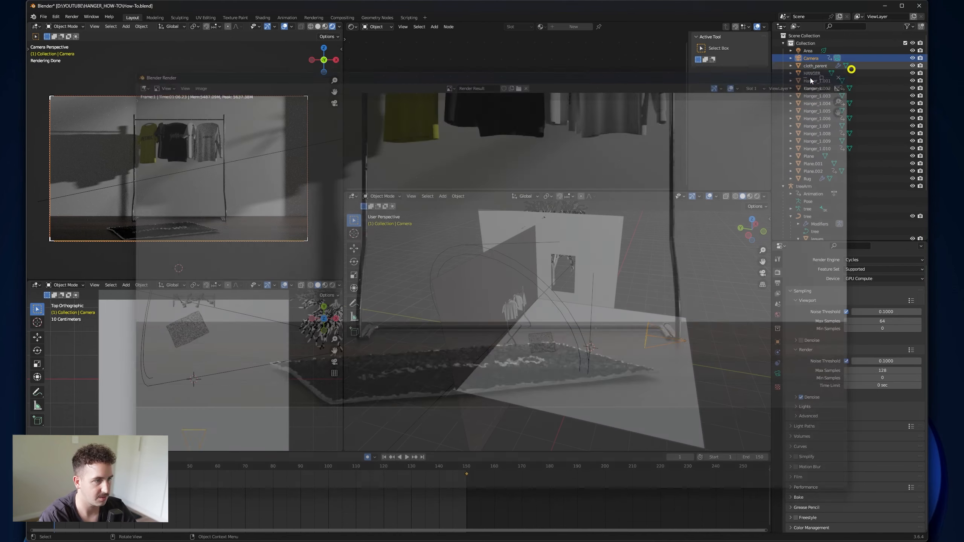
Step: Select the rug in the perspective view and switch it to Edit Mode
{"action": "left_click", "coordinate": [549, 349]}
{"action": "middle_click_drag", "start_coordinate": [573, 374], "coordinate": [546, 353]}
{"action": "scroll", "coordinate": [580, 365], "scroll_direction": "up", "scroll_amount": 4}
{"action": "scroll", "coordinate": [531, 306], "scroll_direction": "up", "scroll_amount": 3}
{"action": "scroll", "coordinate": [546, 333], "scroll_direction": "up", "scroll_amount": 2}
{"action": "left_click", "coordinate": [379, 196]}
{"action": "left_click", "coordinate": [382, 213]}
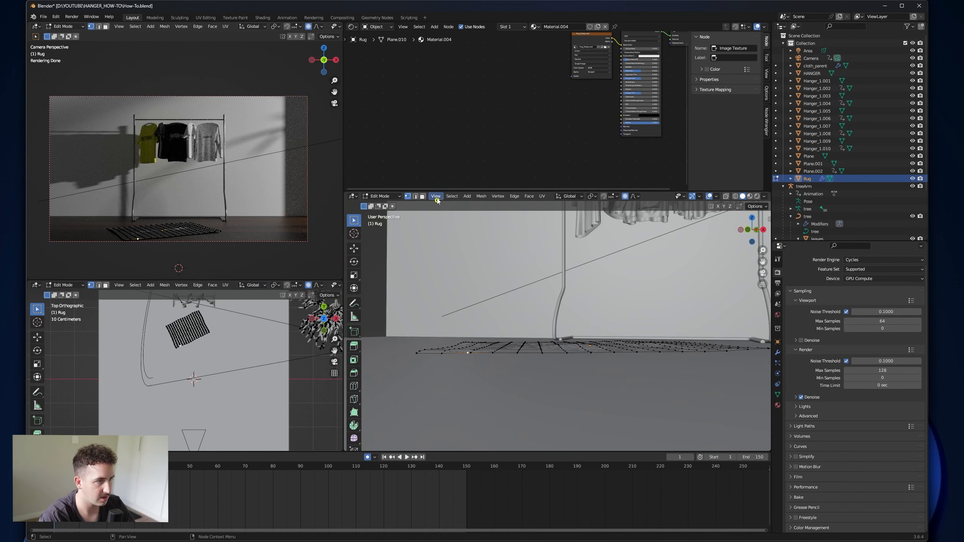
Step: Examine how the rug sits on the floor, using a Front orthographic view and a close-up in the camera view
{"action": "left_click", "coordinate": [436, 195]}
{"action": "mouse_move", "coordinate": [481, 289]}
{"action": "left_click", "coordinate": [117, 285]}
{"action": "mouse_move", "coordinate": [182, 379]}
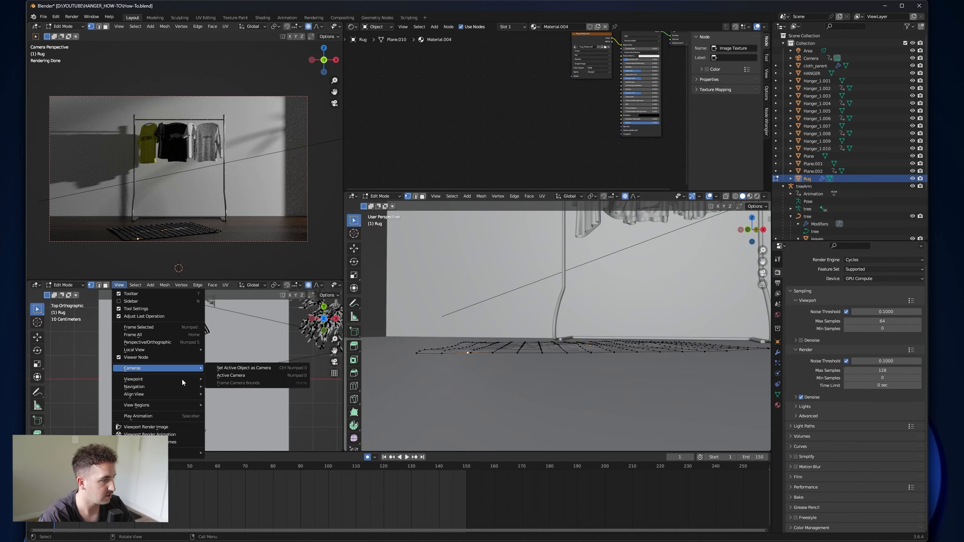
{"action": "left_click", "coordinate": [245, 408]}
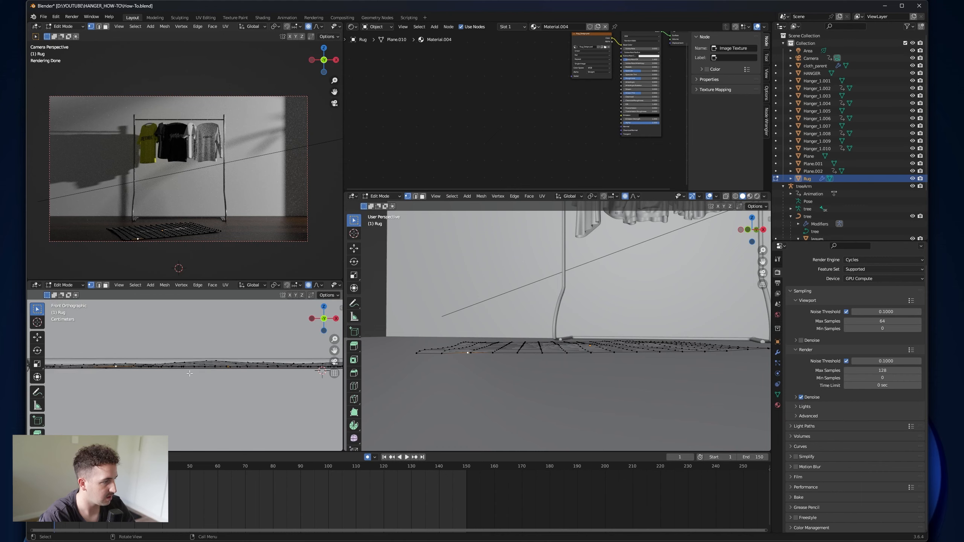
{"action": "scroll", "coordinate": [189, 372], "scroll_direction": "up", "scroll_amount": 1}
{"action": "middle_click_drag", "start_coordinate": [171, 367], "coordinate": [263, 361], "text": "shift"}
{"action": "scroll", "coordinate": [170, 247], "scroll_direction": "up", "scroll_amount": 4}
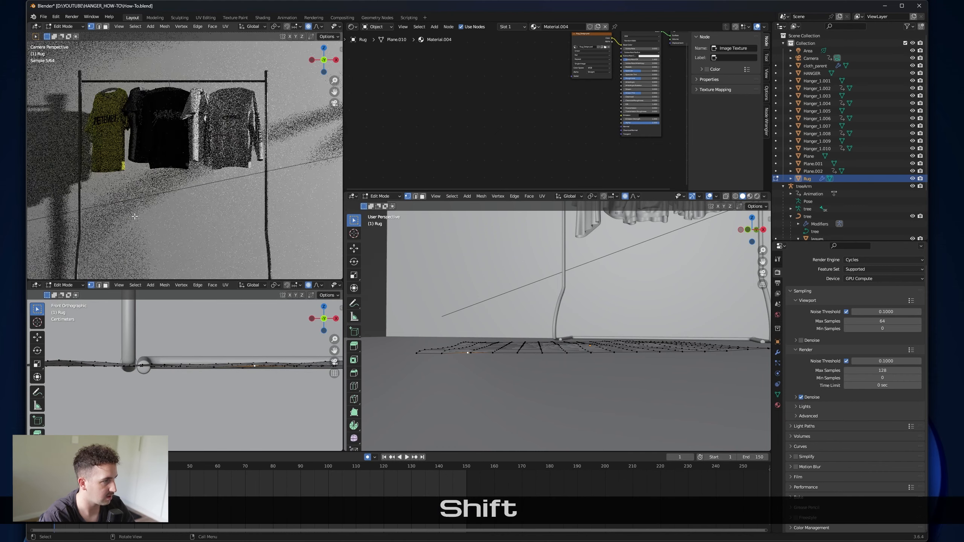
{"action": "middle_click_drag", "start_coordinate": [170, 247], "coordinate": [215, 125], "text": "shift"}
Step: Return the rug to Object Mode and lower it about 0.02 m along Z into the floor
{"action": "left_click", "coordinate": [380, 195]}
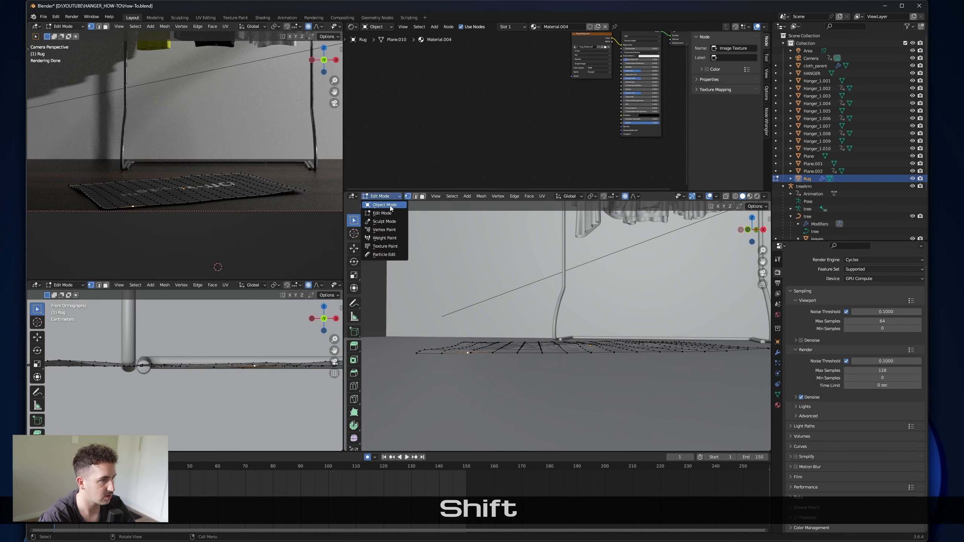
{"action": "key", "text": "Tab"}
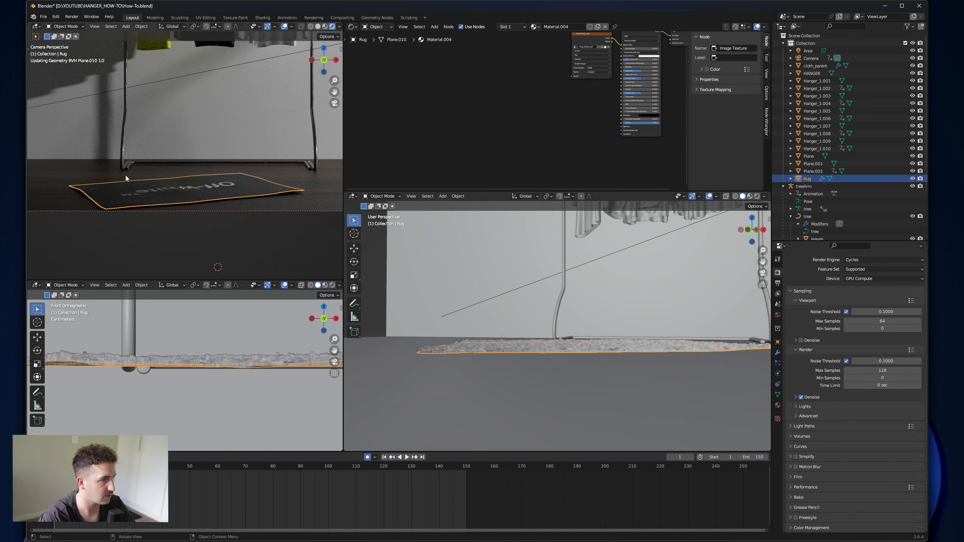
{"action": "scroll", "coordinate": [489, 348], "scroll_direction": "up", "scroll_amount": 2}
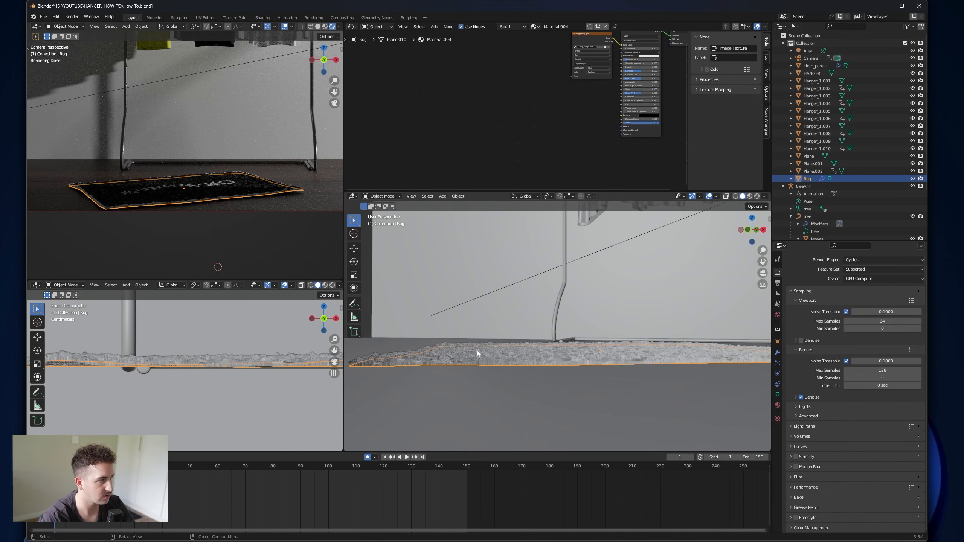
{"action": "key", "text": "g"}
{"action": "key", "text": "z"}
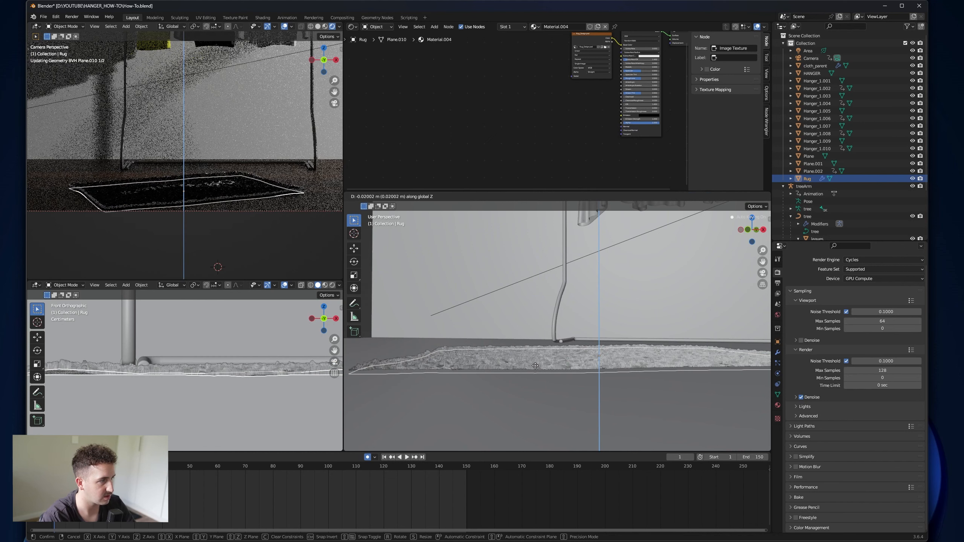
{"action": "left_click", "coordinate": [535, 365]}
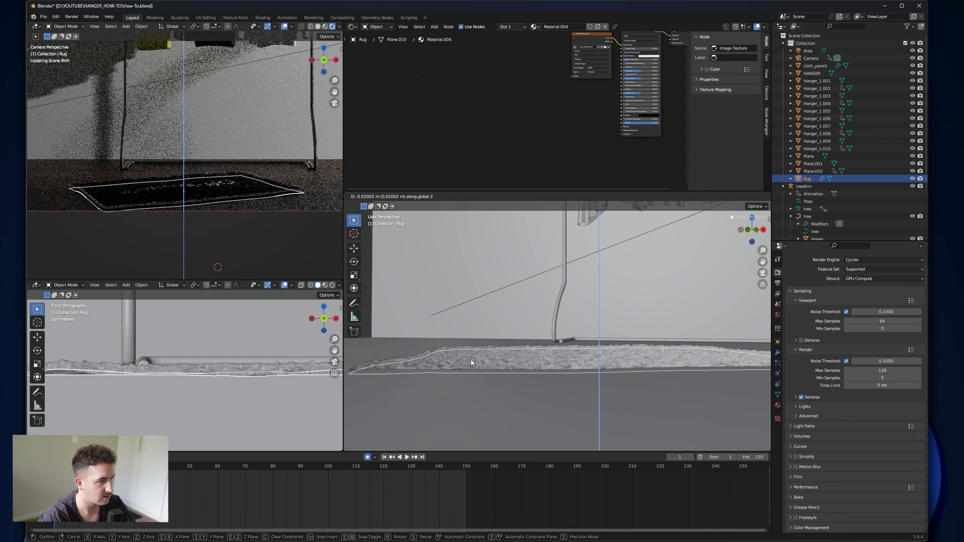
Step: Select the rug again, enter Edit Mode and raise all of its vertices about 0.008 m along Z
{"action": "left_click", "coordinate": [201, 193]}
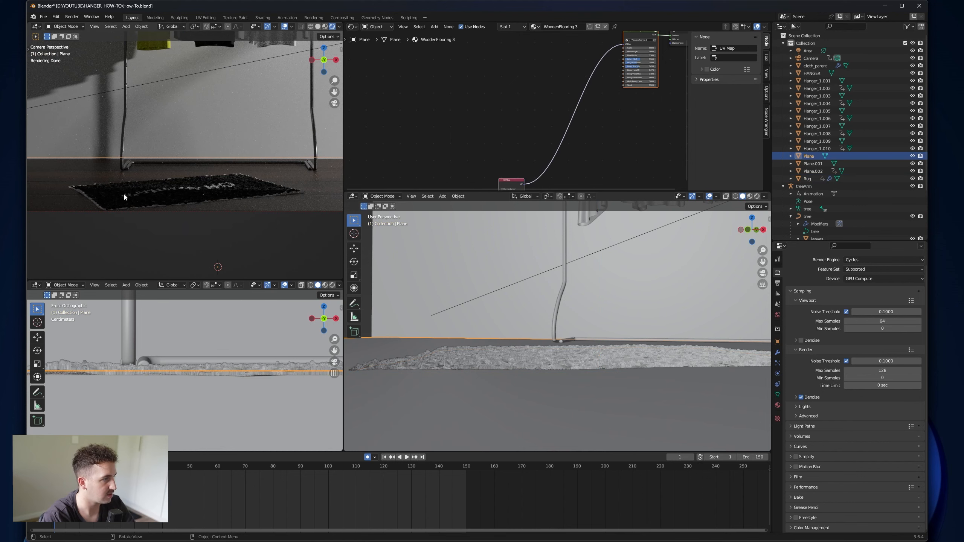
{"action": "left_click", "coordinate": [471, 362]}
{"action": "left_click", "coordinate": [382, 197]}
{"action": "left_click", "coordinate": [387, 213]}
{"action": "middle_click_drag", "start_coordinate": [518, 322], "coordinate": [535, 308]}
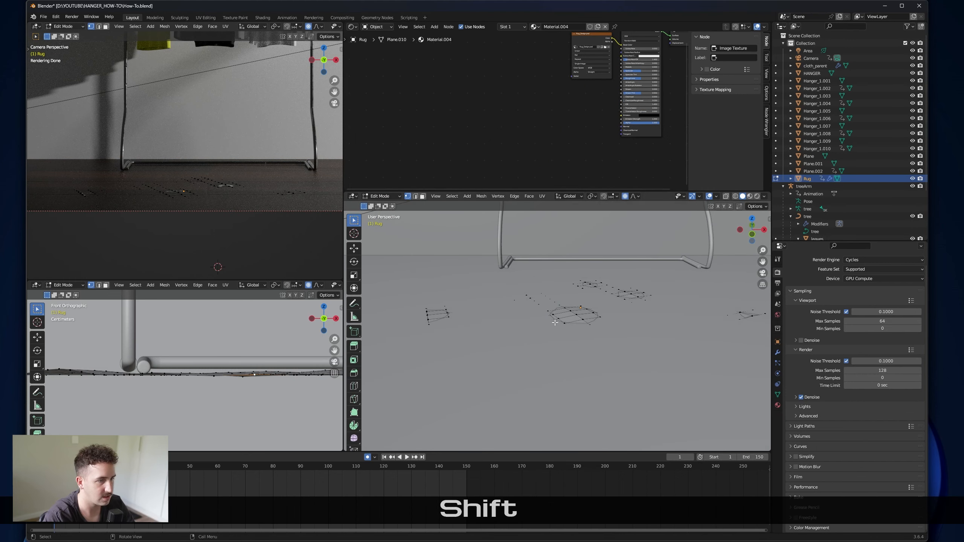
{"action": "left_click", "coordinate": [391, 197]}
{"action": "left_click", "coordinate": [388, 206]}
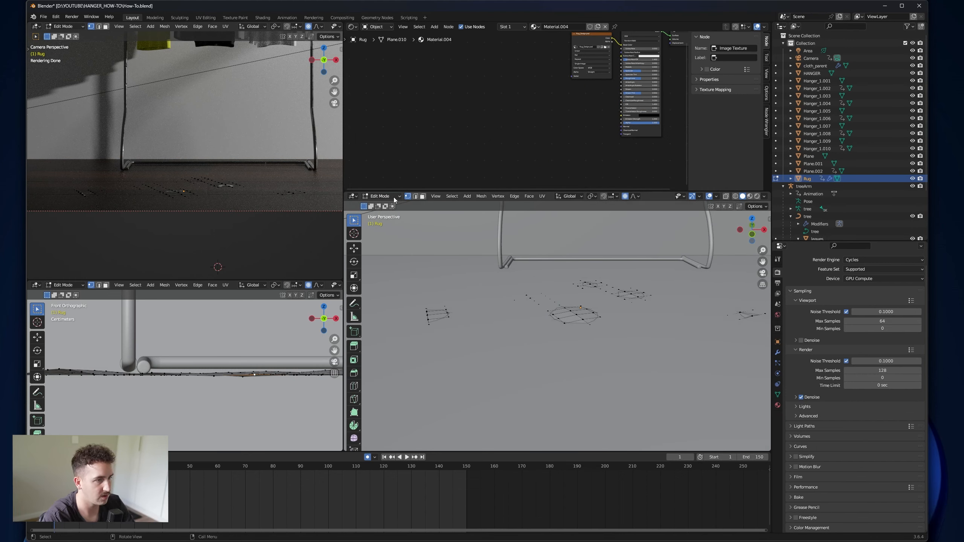
{"action": "key", "text": "a"}
{"action": "key", "text": "g"}
{"action": "key", "text": "z"}
{"action": "key", "text": "shift"}
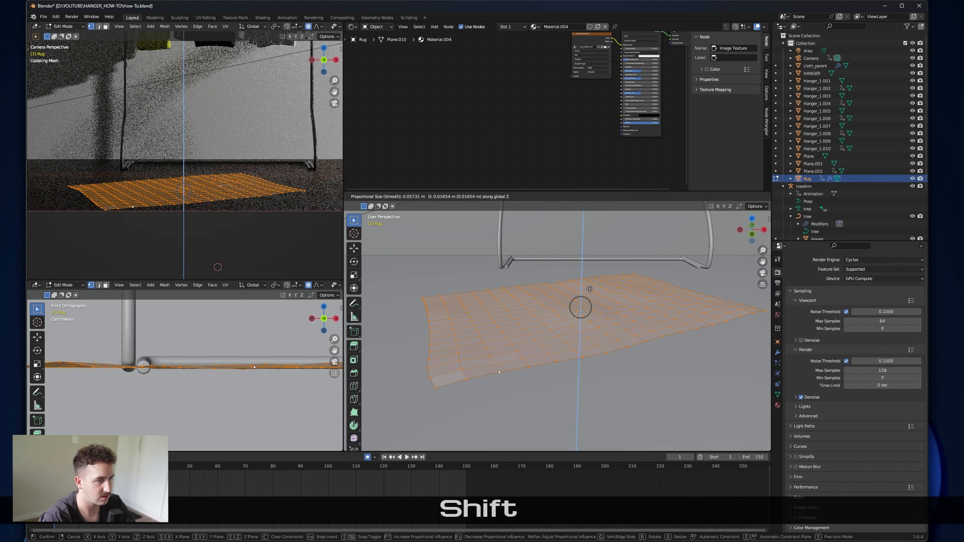
{"action": "left_click", "coordinate": [590, 289]}
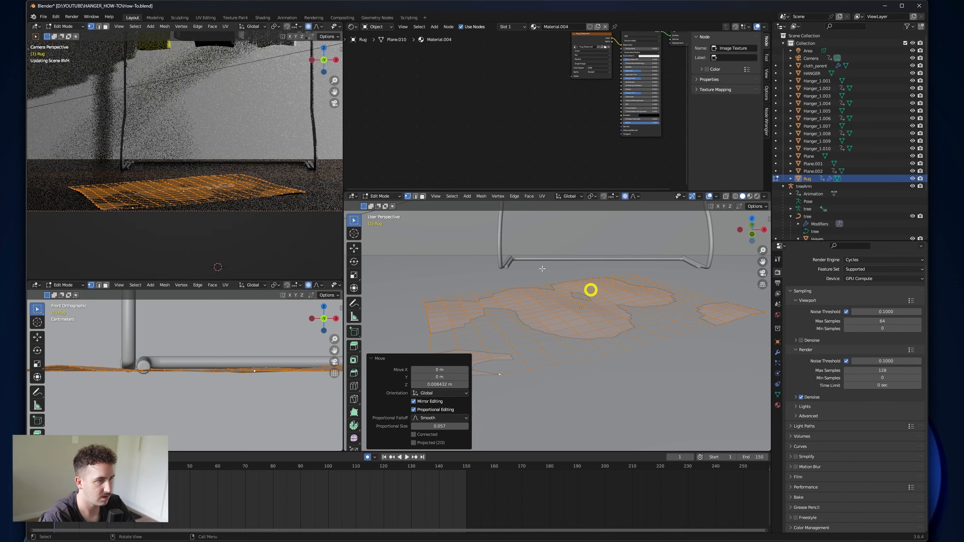
Step: With a 0.135 proportional size, raise one vertex near the rug's front edge about 0.001 m and another farther right about 0.002 m along Z
{"action": "left_click", "coordinate": [511, 345]}
{"action": "key", "text": "g"}
{"action": "key", "text": "z"}
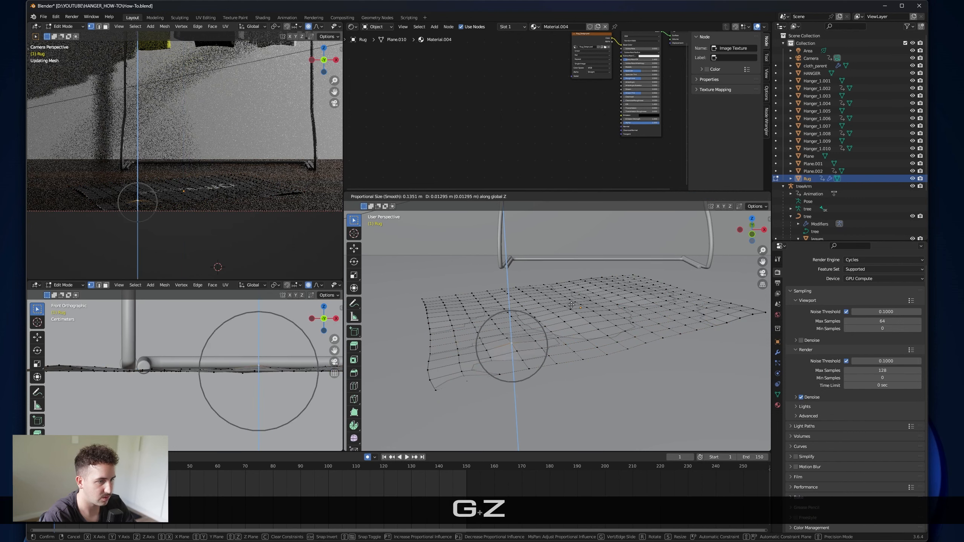
{"action": "left_click", "coordinate": [573, 308]}
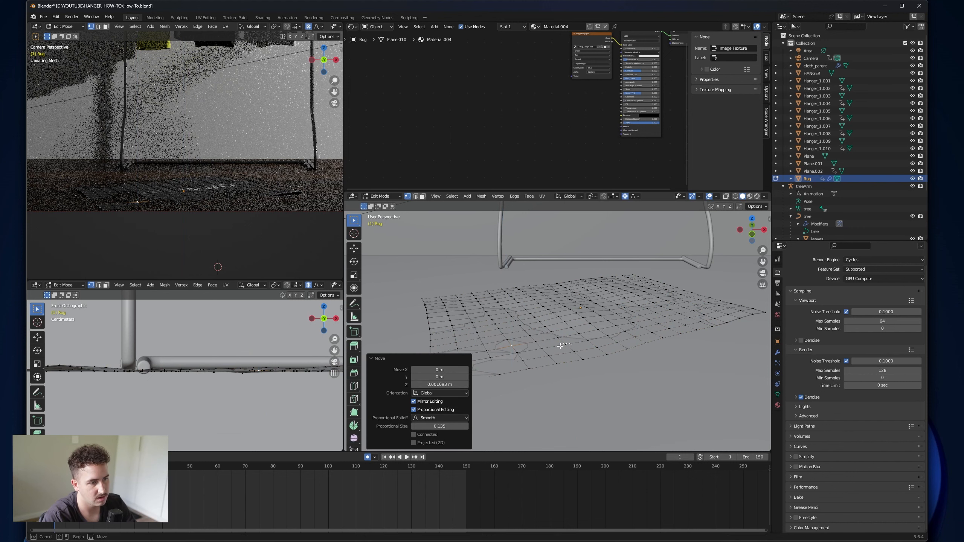
{"action": "key", "text": "z"}
{"action": "left_click", "coordinate": [618, 351]}
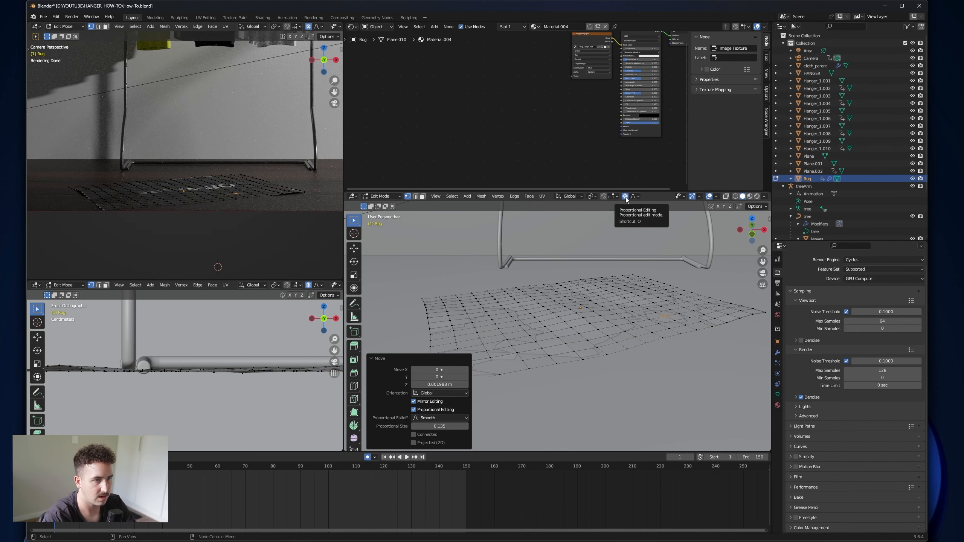